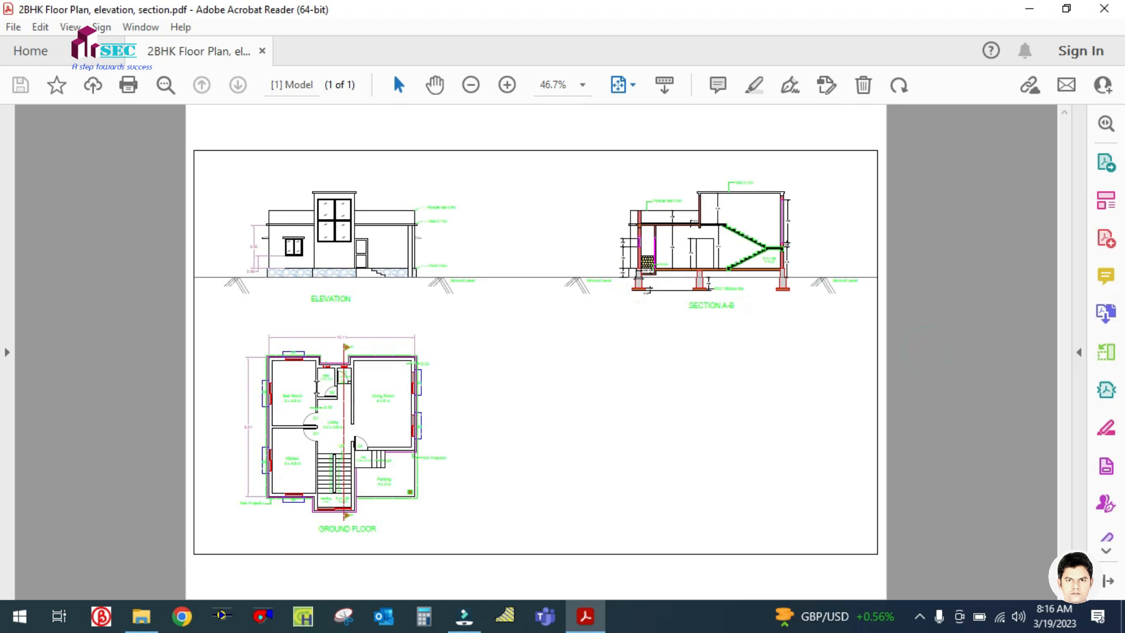
Examine the 2BHK floor plan PDF, checking the ground floor's room layout and dimensions together with the elevation drawing
scroll(227, 392, "up", 2)
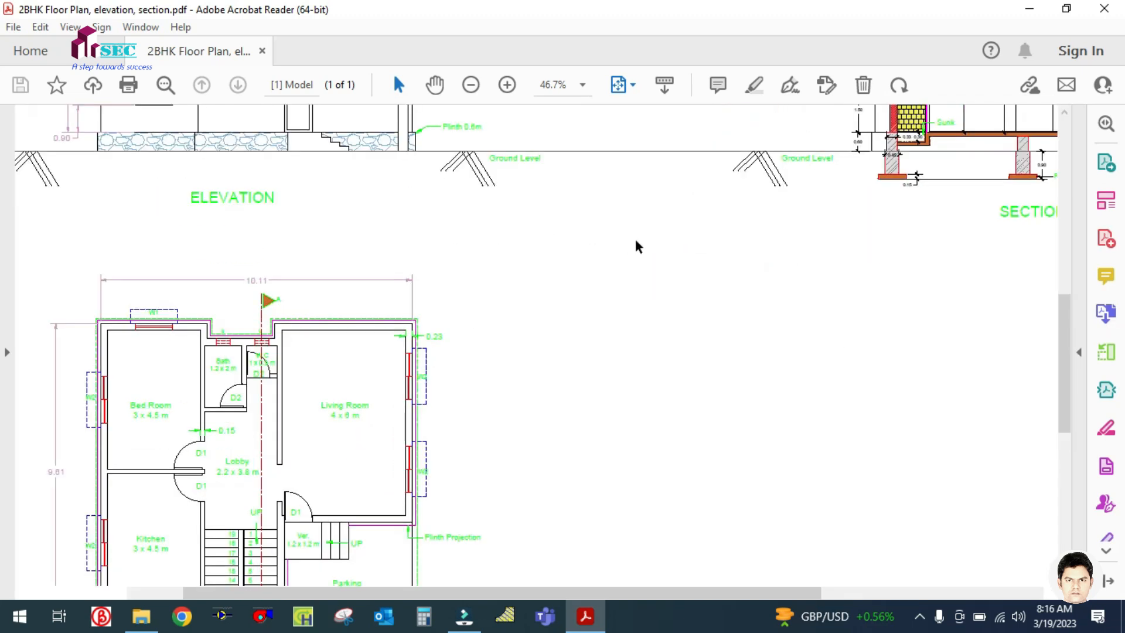
scroll(598, 306, "down", 3)
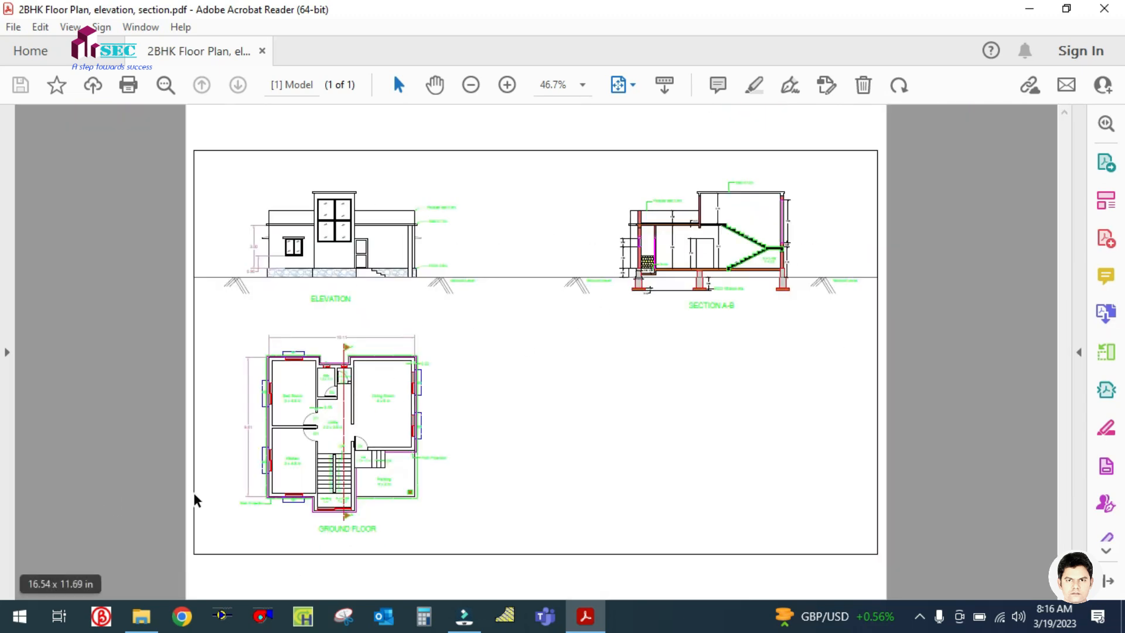
scroll(197, 500, "up", 3)
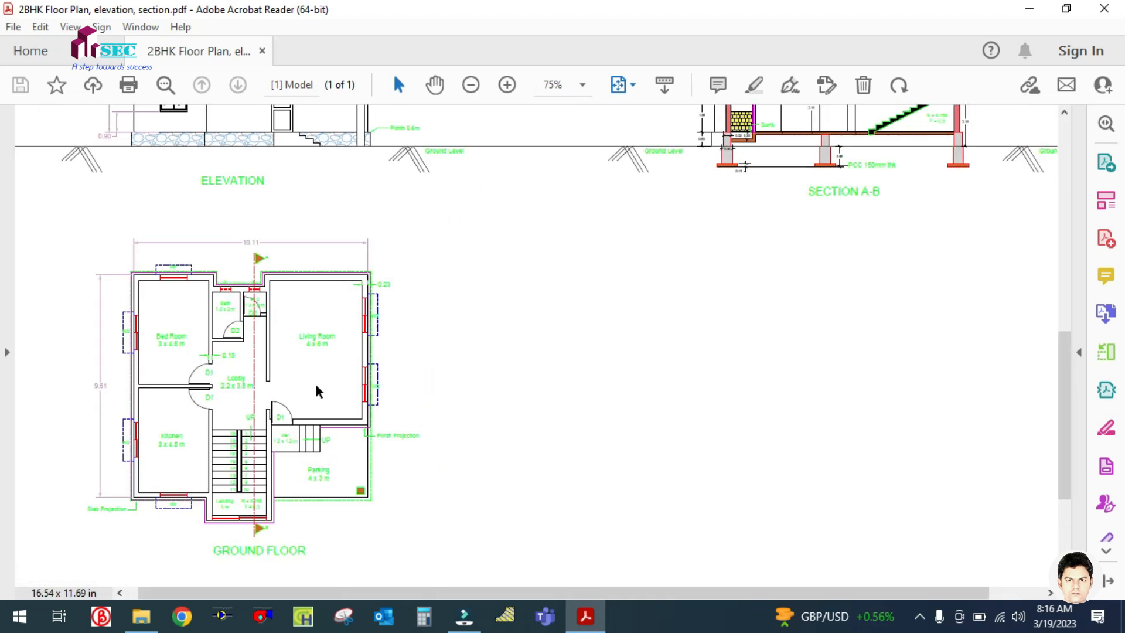
left_click(435, 85)
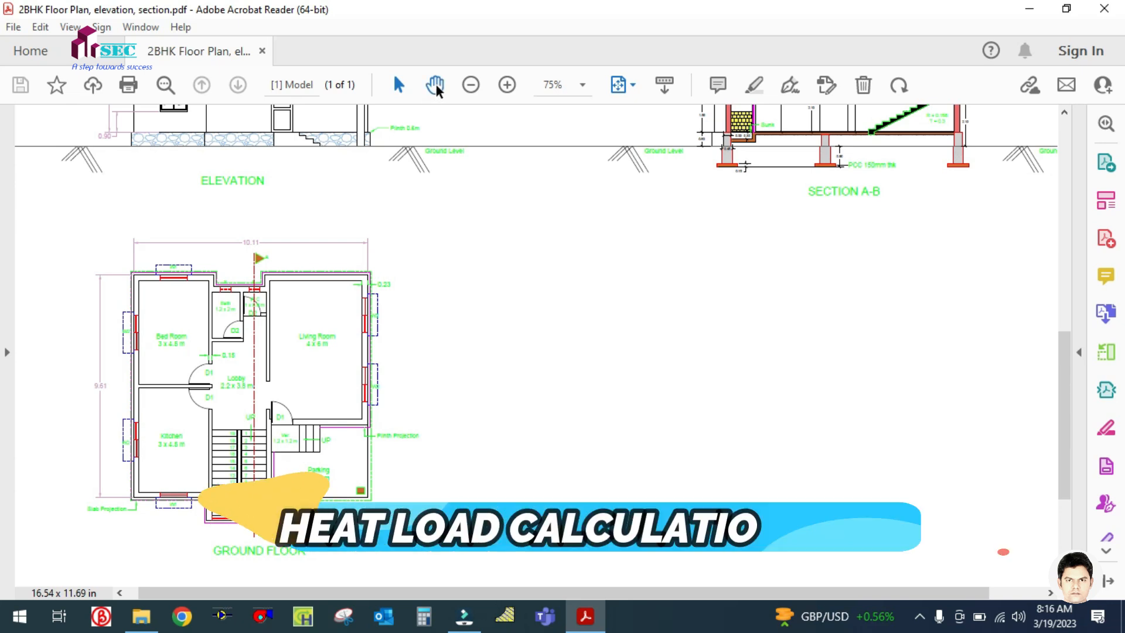
scroll(429, 421, "down", 2)
scroll(91, 391, "up", 3)
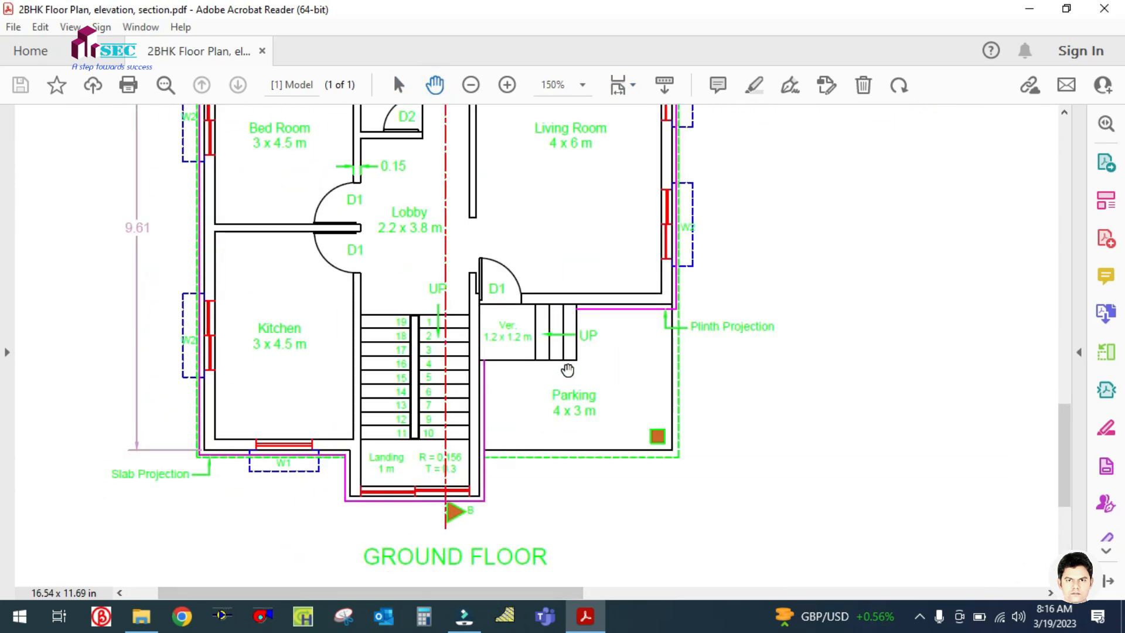
left_click_drag(567, 370, 568, 466)
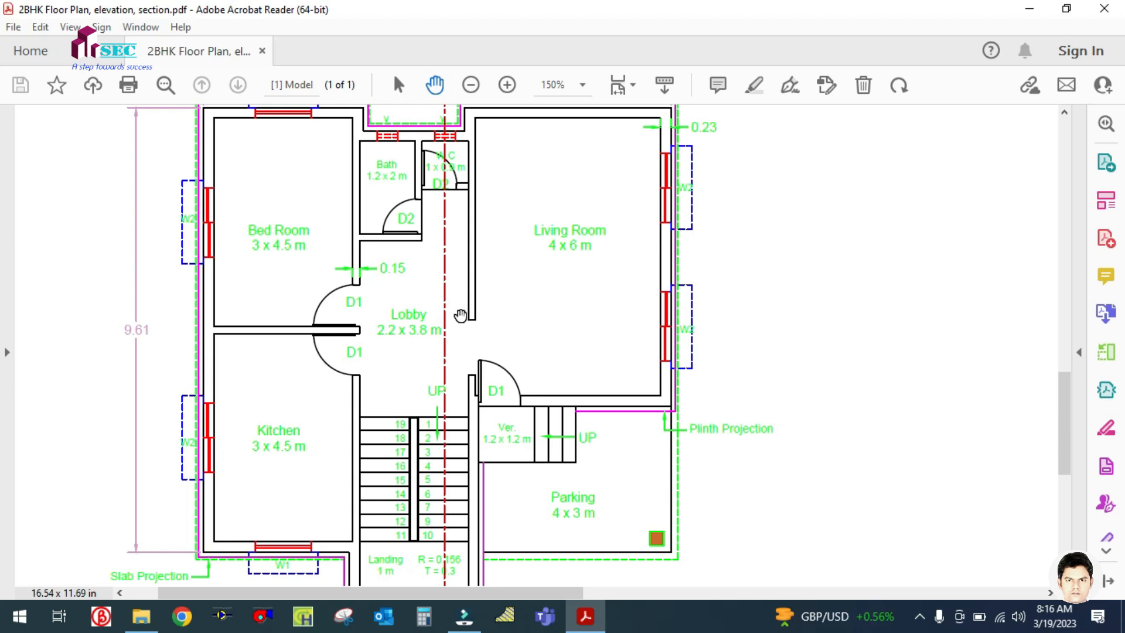
left_click_drag(536, 334, 537, 370)
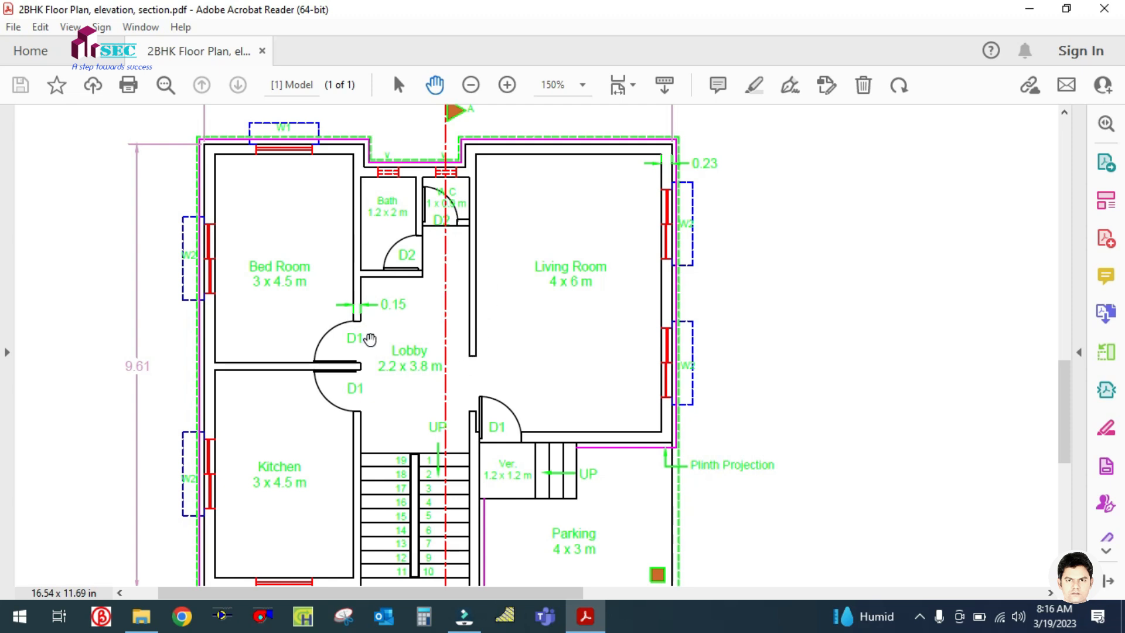
scroll(586, 376, "down", 1)
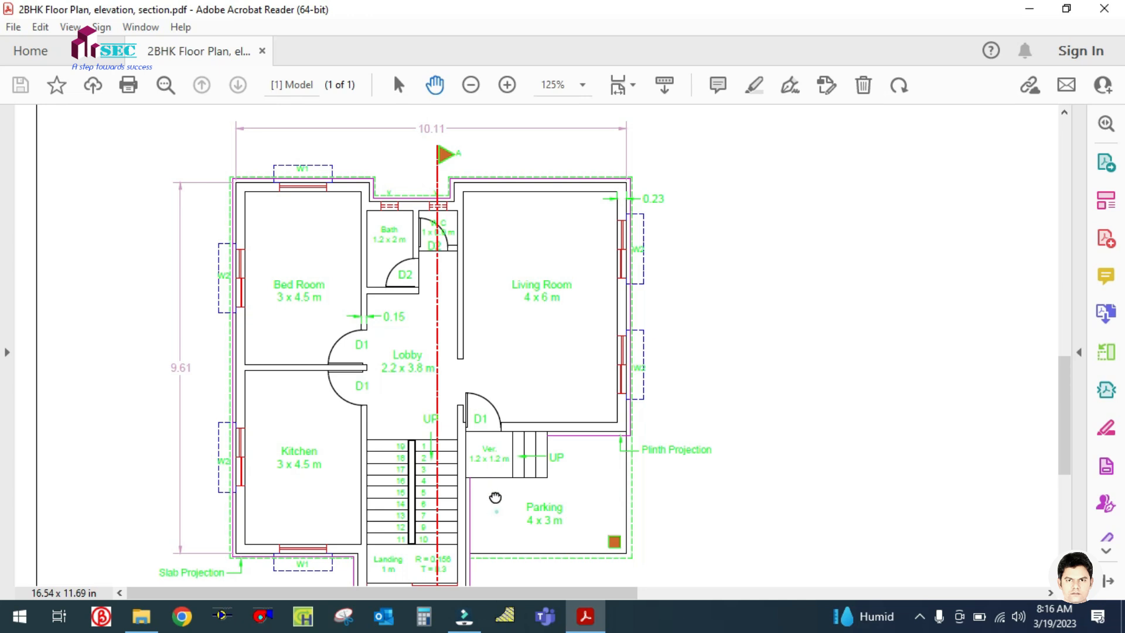
scroll(495, 507, "down", 1)
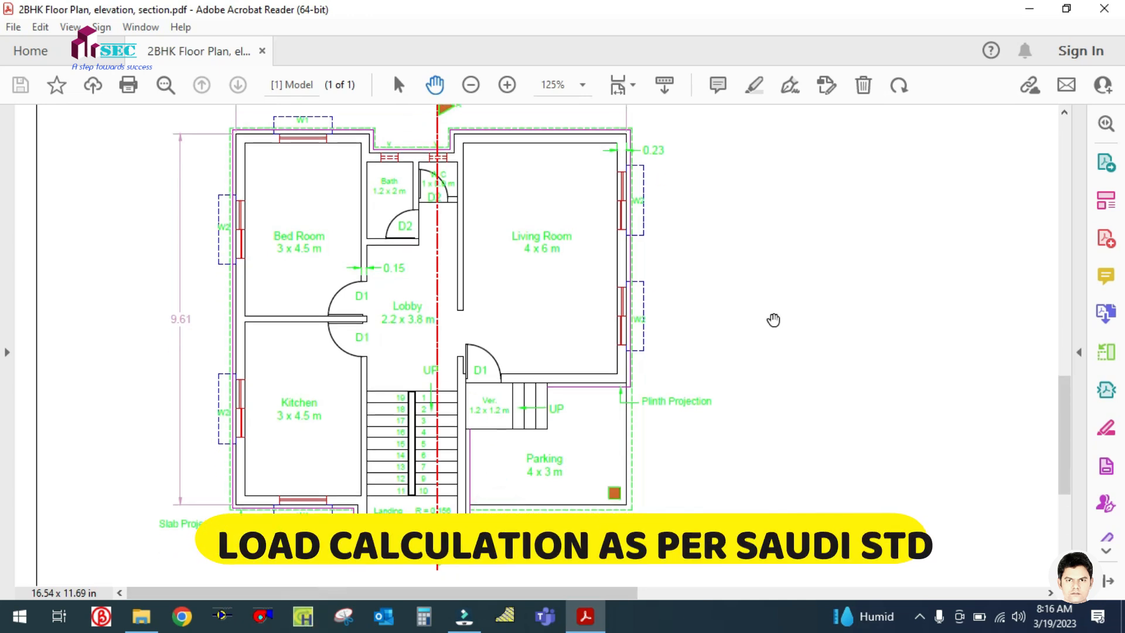
scroll(557, 272, "up", 2)
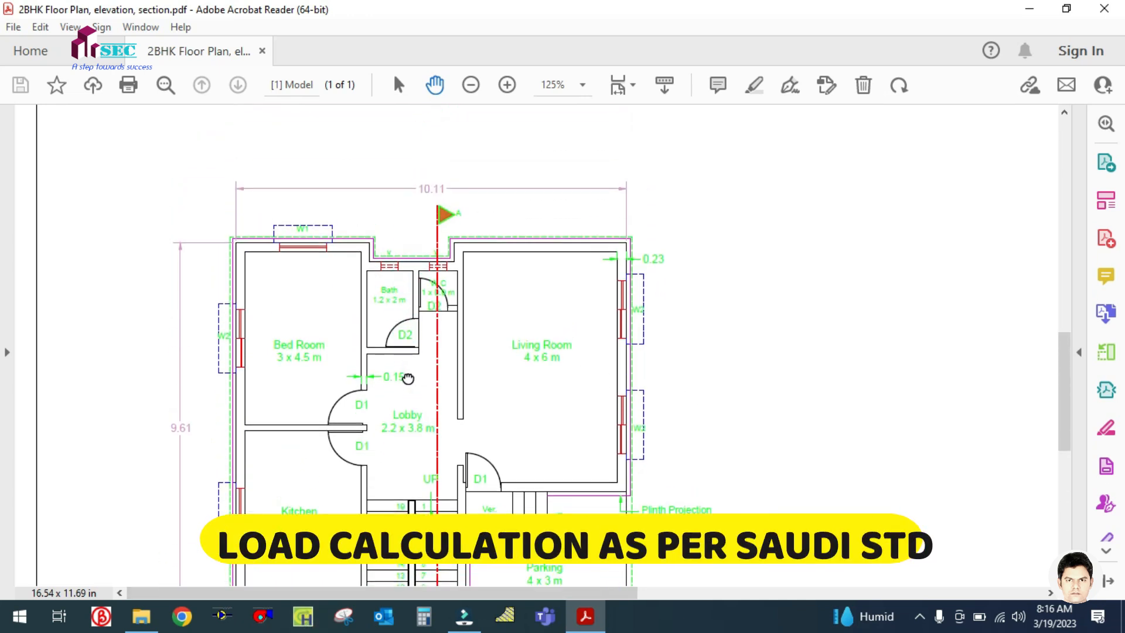
left_click_drag(563, 268, 566, 346)
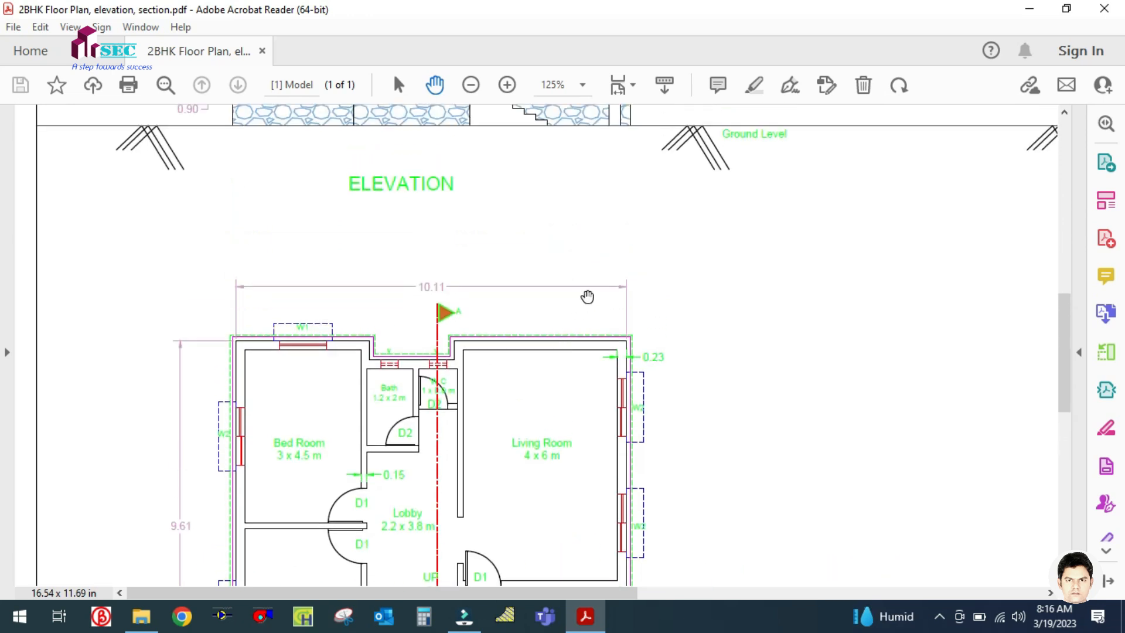
left_click_drag(598, 252, 580, 364)
left_click_drag(549, 195, 535, 319)
scroll(604, 431, "down", 6)
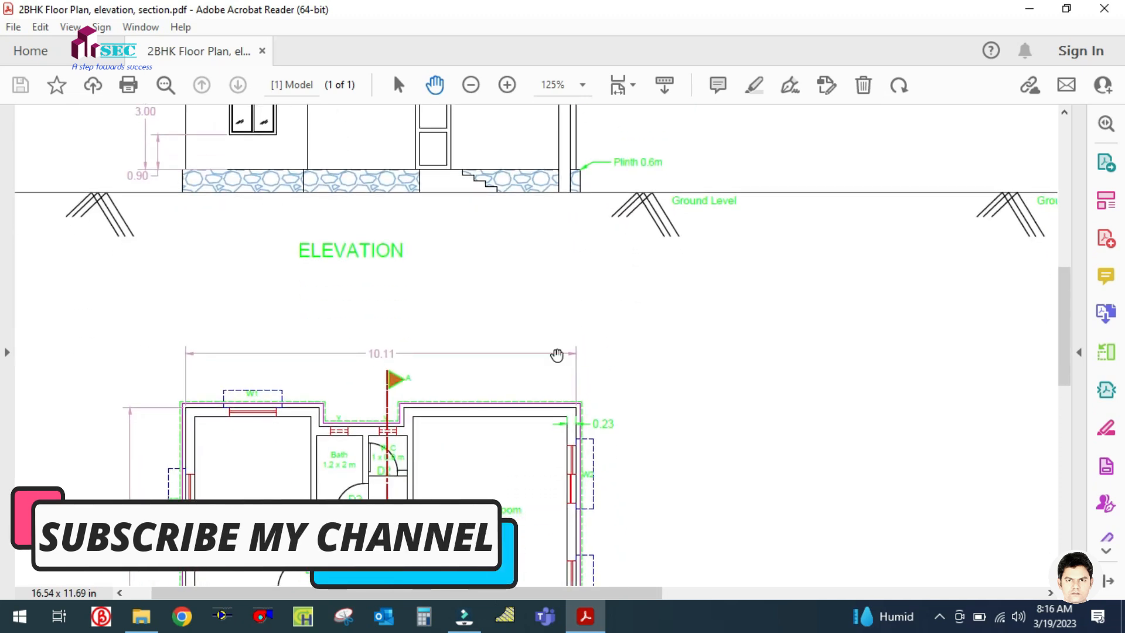
left_click_drag(566, 250, 596, 206)
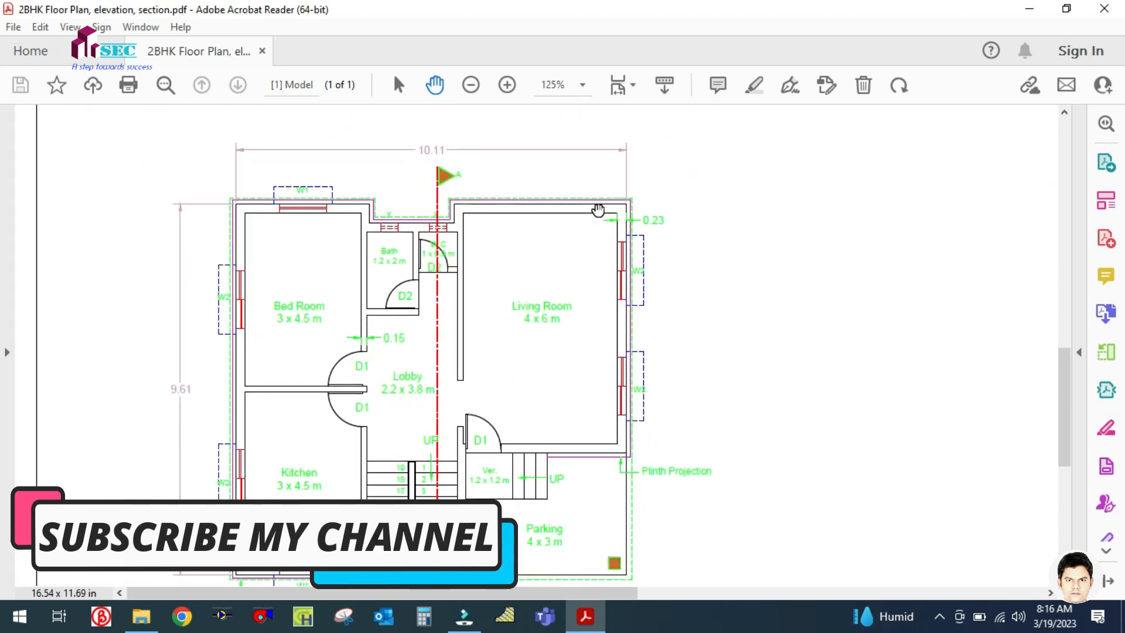
left_click_drag(548, 400, 543, 349)
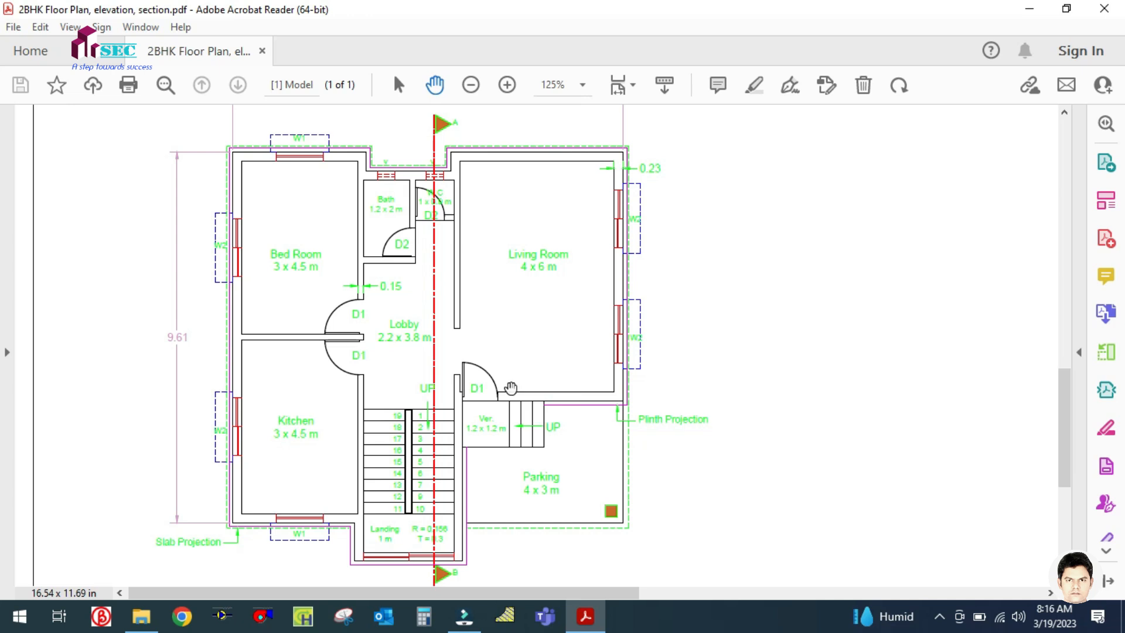
mouse_move(467, 432)
left_mouse_down()
mouse_move(451, 351)
mouse_move(457, 424)
left_mouse_up()
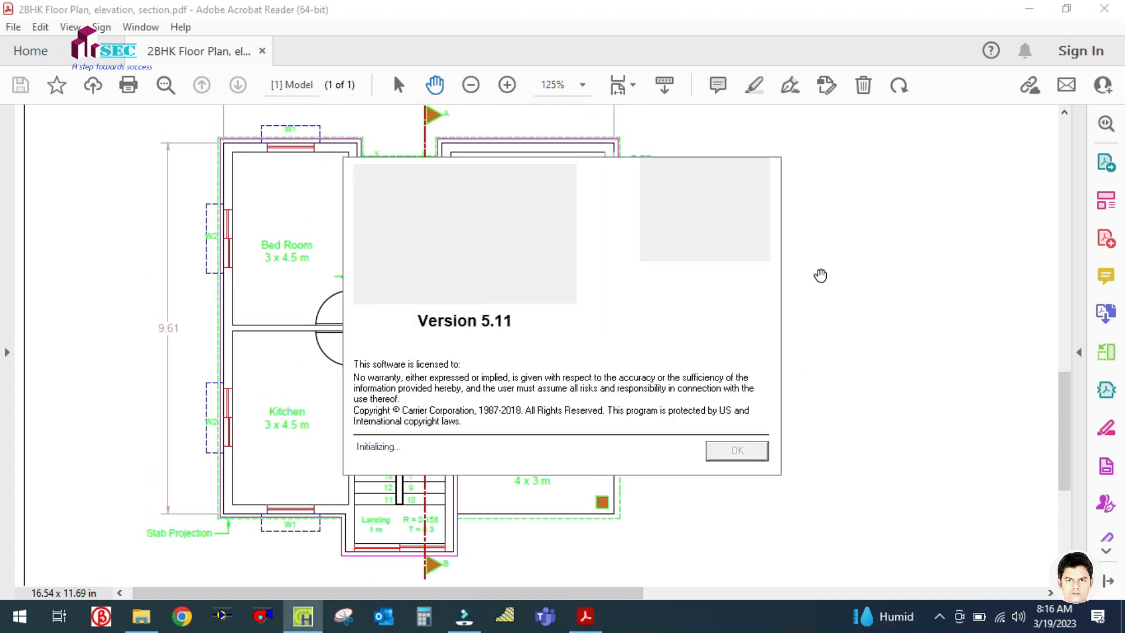
Switch to HAP, start with an untitled project instead of an existing one, dismiss the preferences and maximize the window
left_click(738, 451)
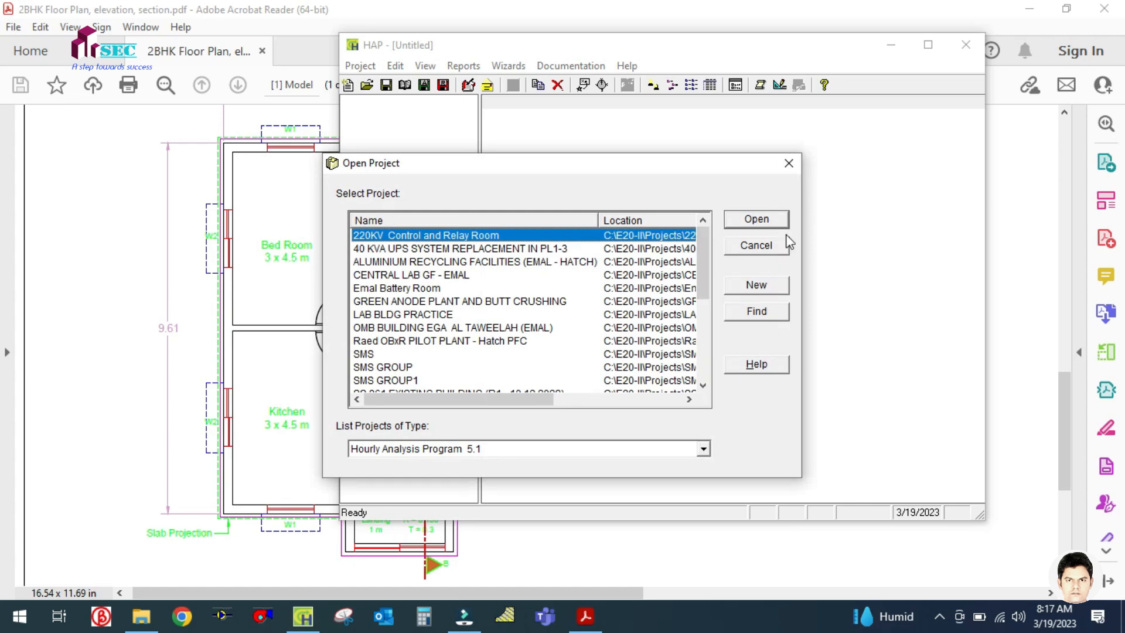
left_click(758, 247)
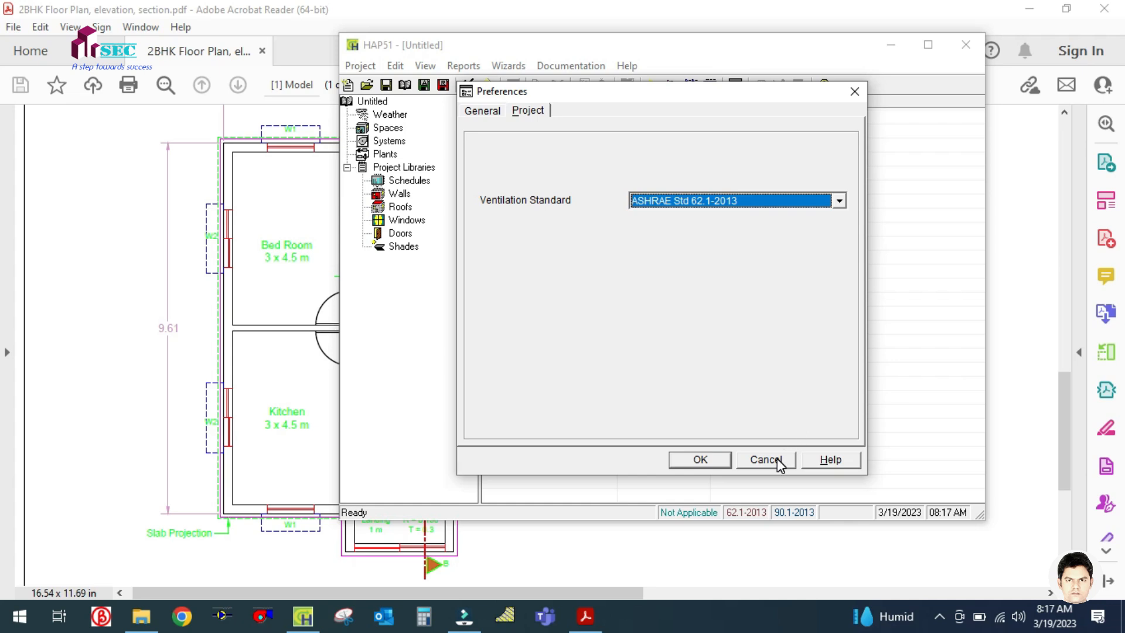
left_click(778, 461)
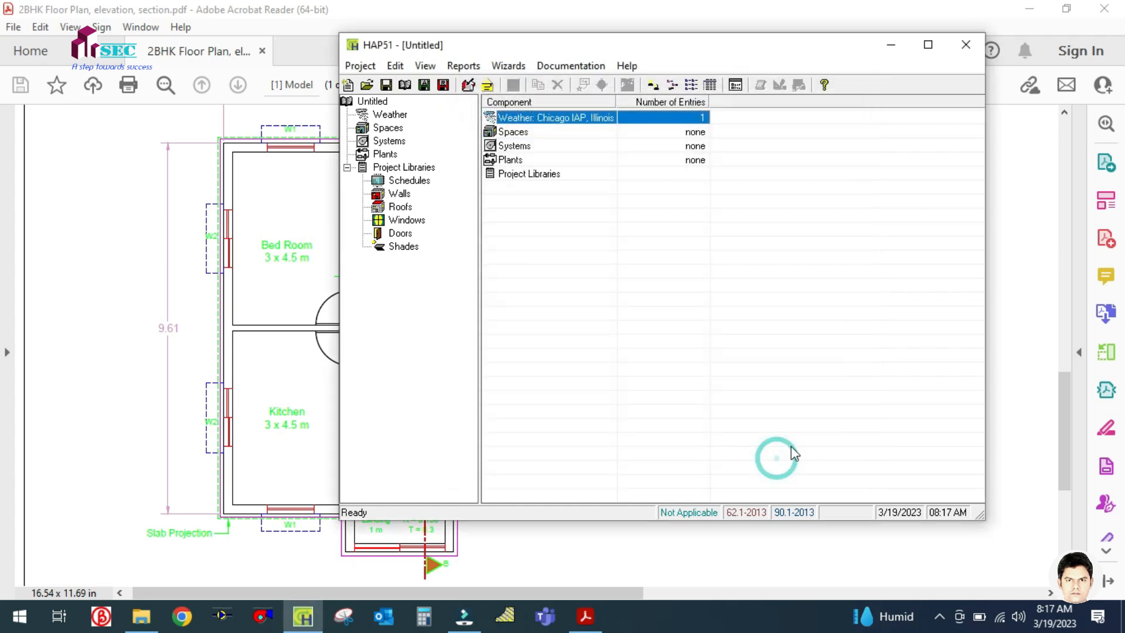
left_click(927, 46)
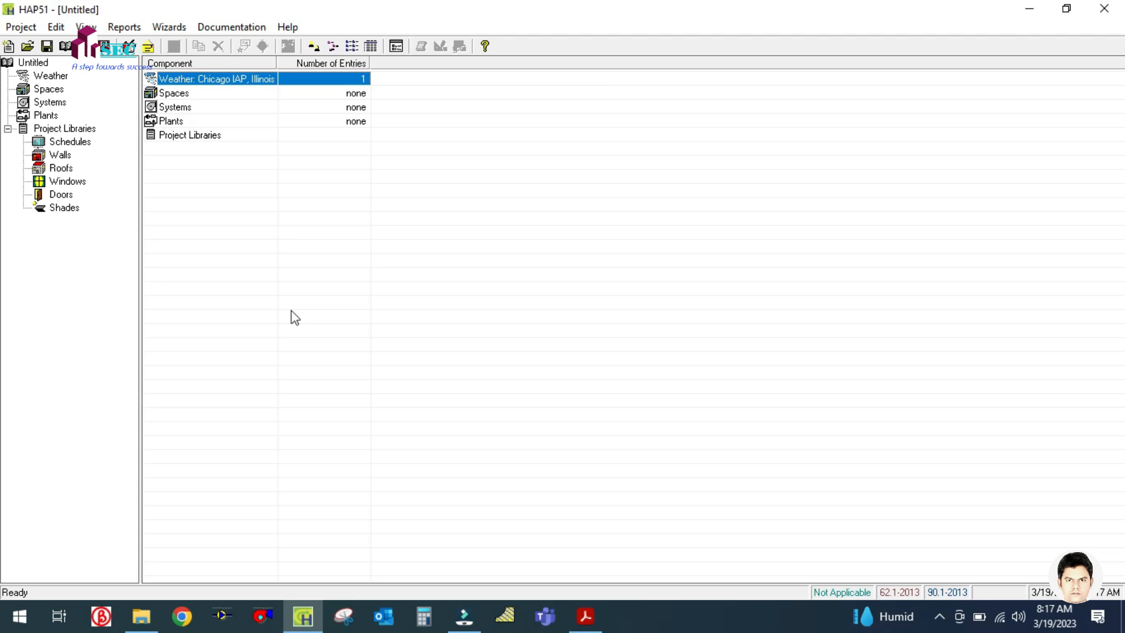
Name the untitled project "2BHK VILLA" in its project properties
left_click(35, 66)
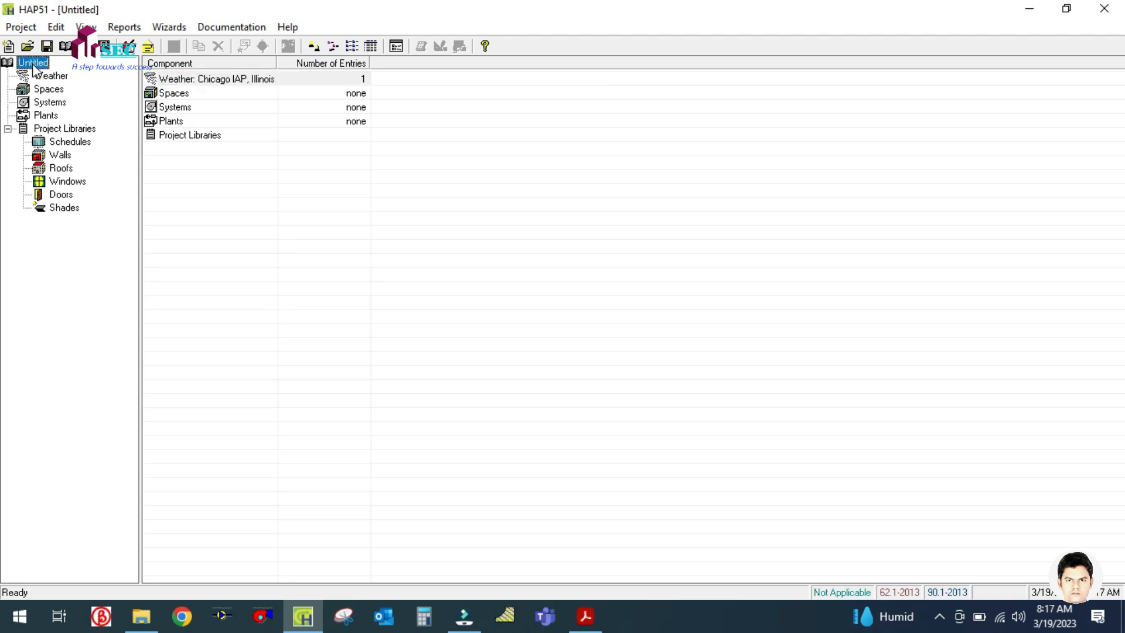
right_click(34, 68)
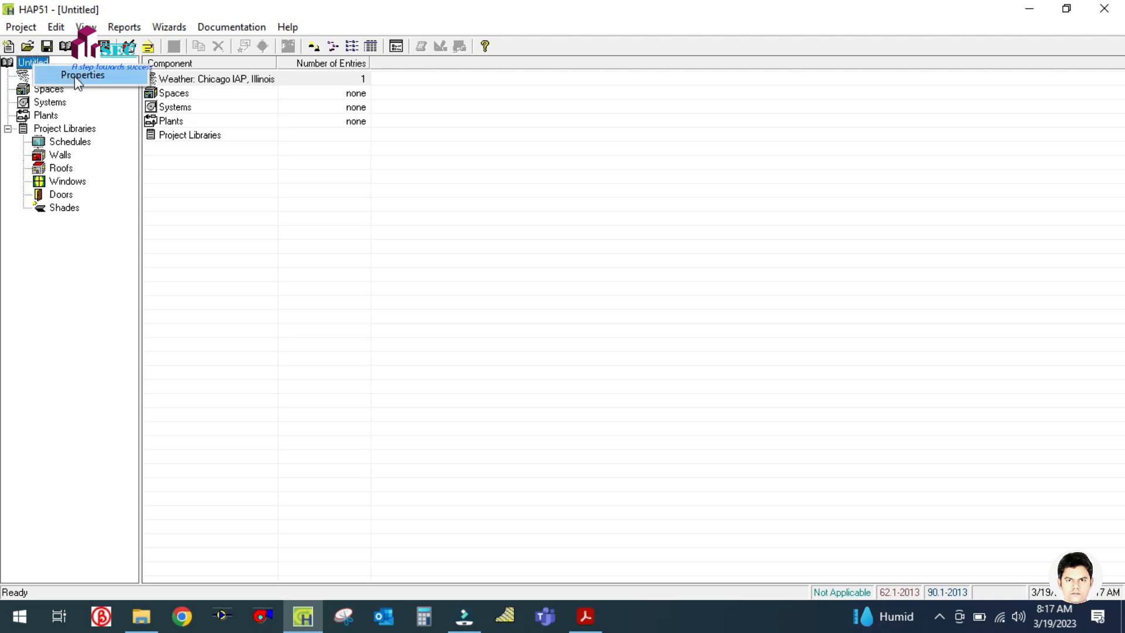
left_click(78, 76)
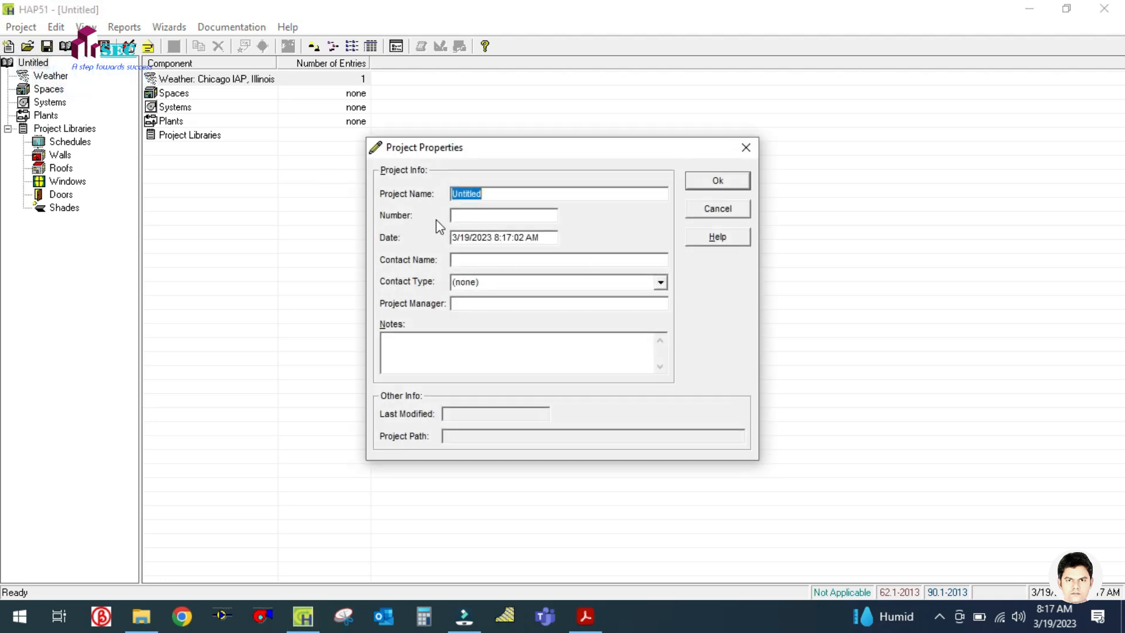
left_click_drag(507, 157, 615, 159)
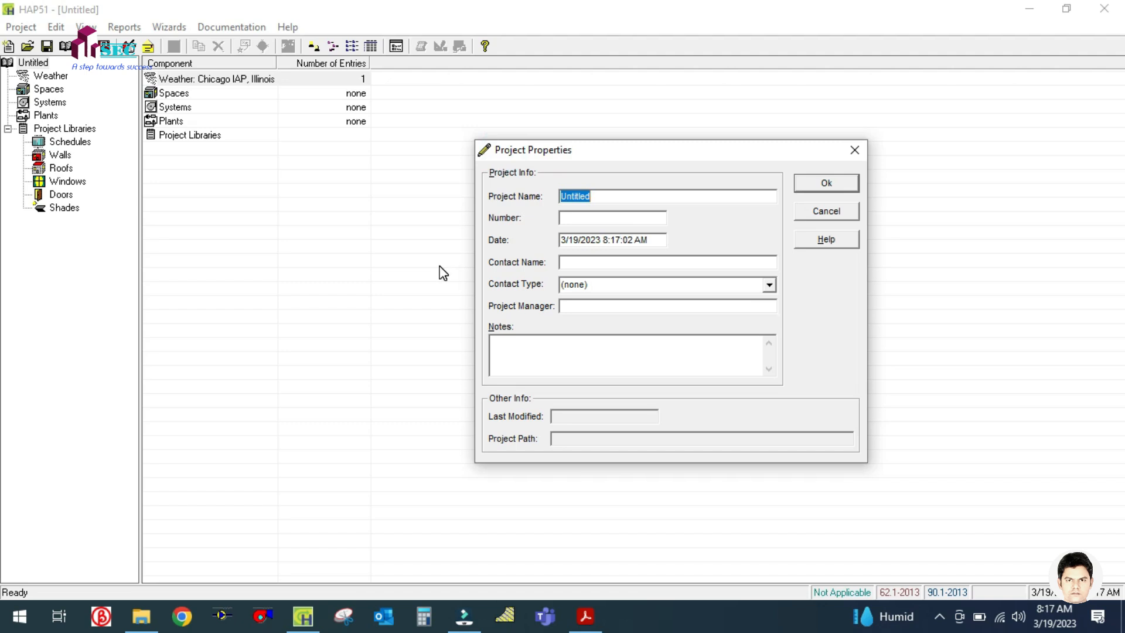
key("Caps_Lock")
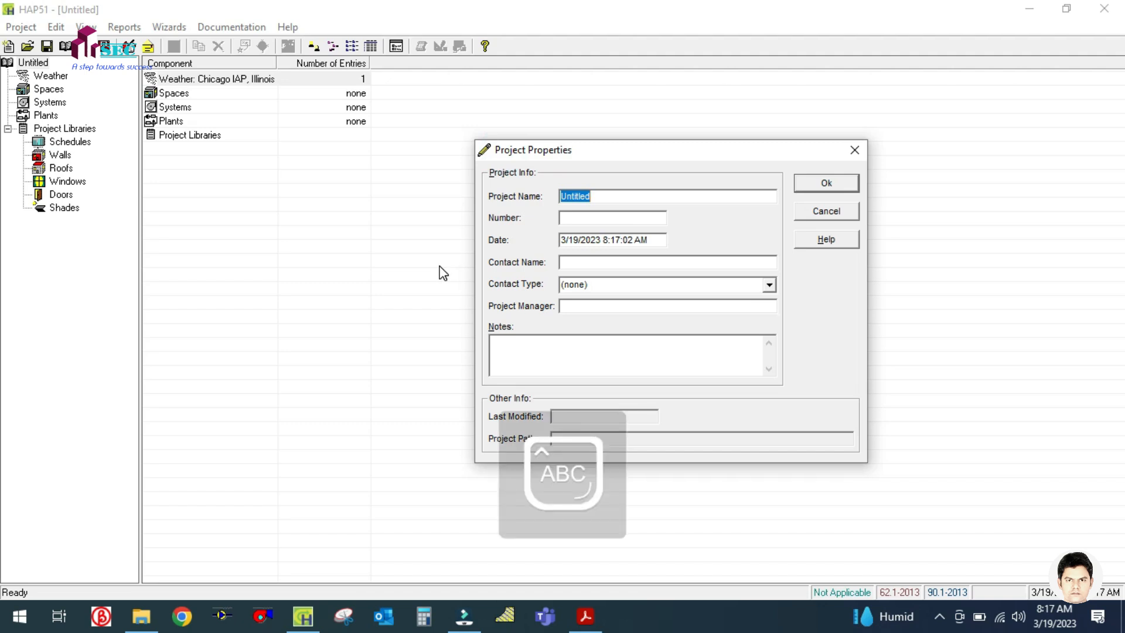
type("2BHK VILLA")
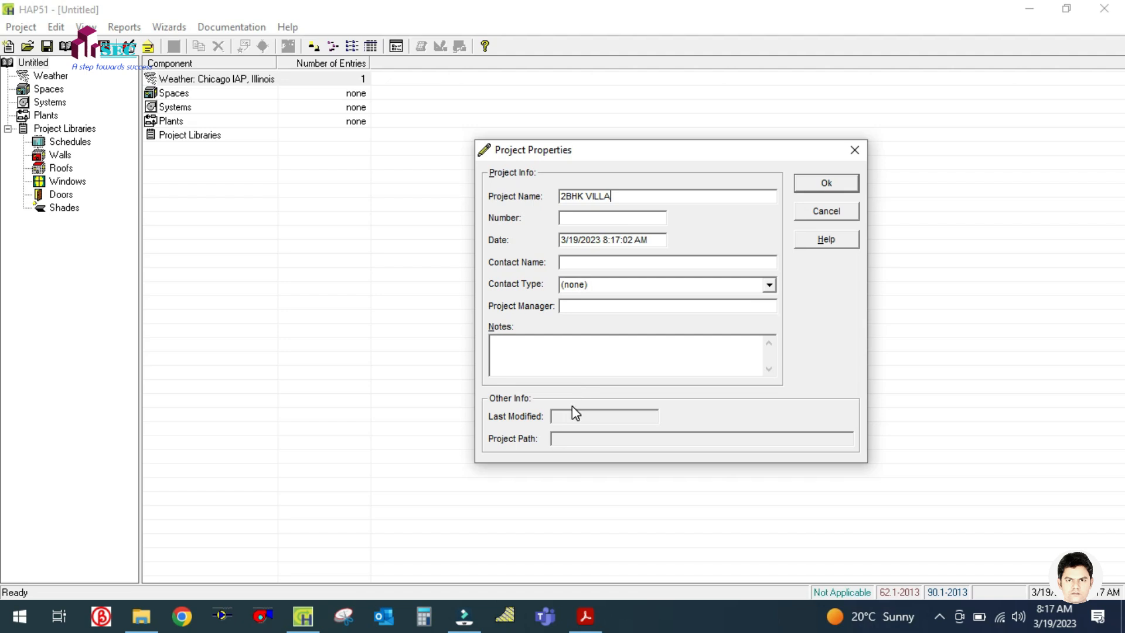
left_click(811, 186)
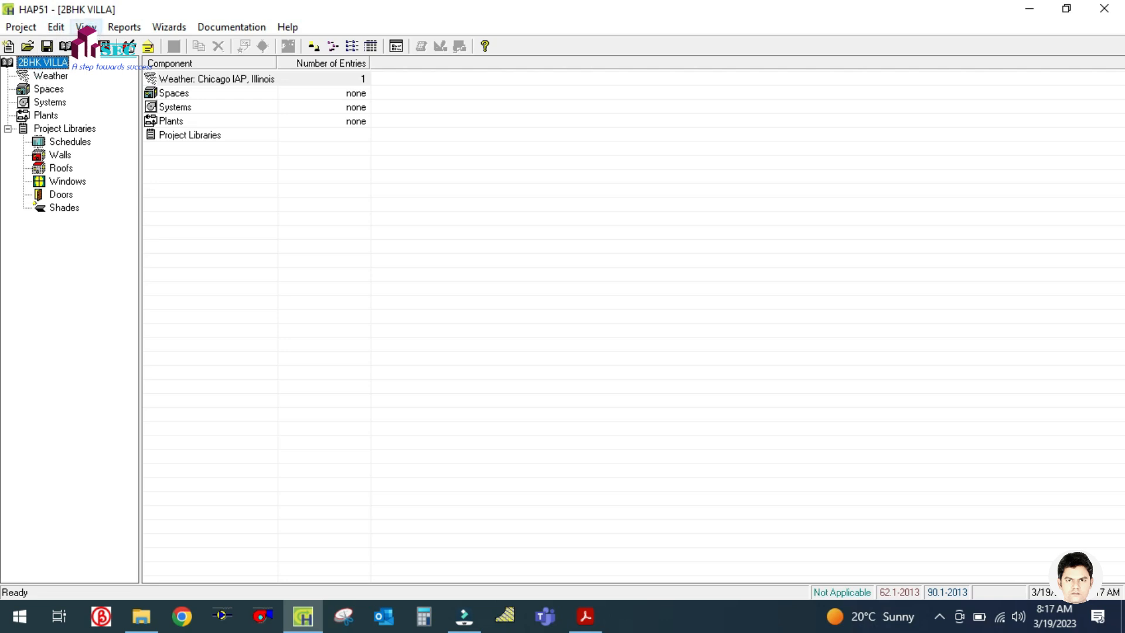
Set the project's ventilation standard preference to ASHRAE Std 62.1-2016
left_click(86, 27)
left_click(129, 167)
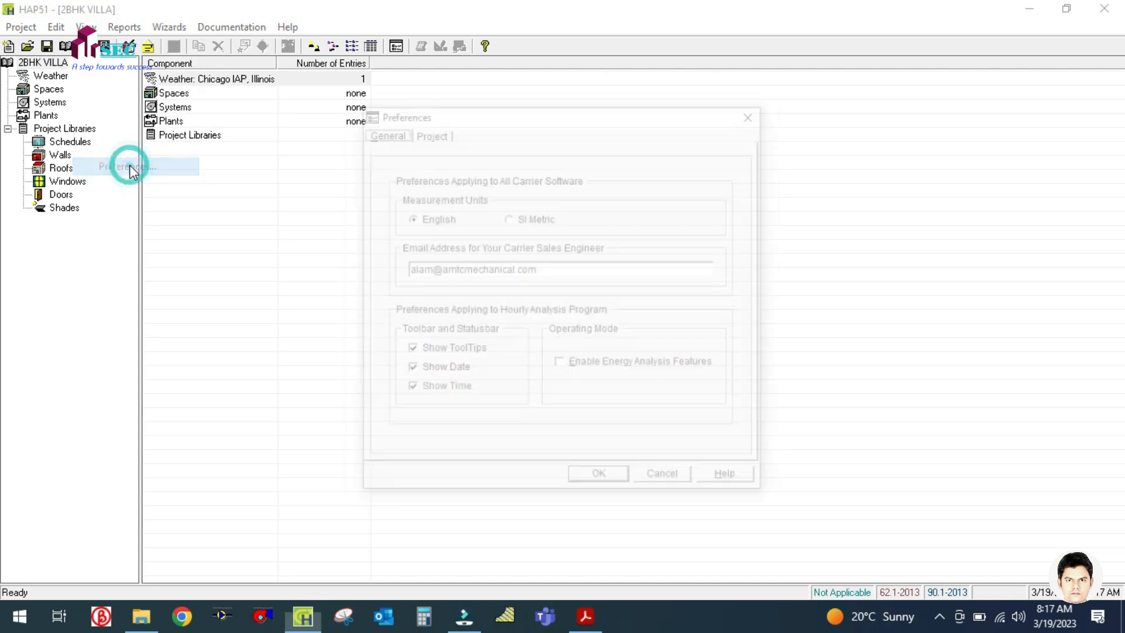
left_click(422, 131)
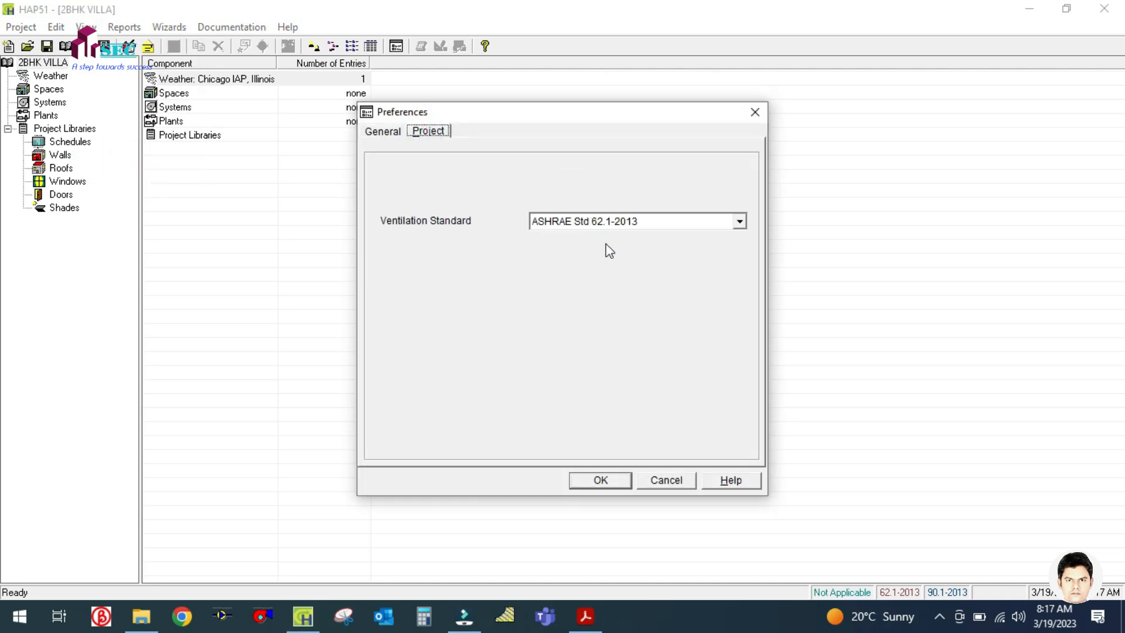
left_click(740, 222)
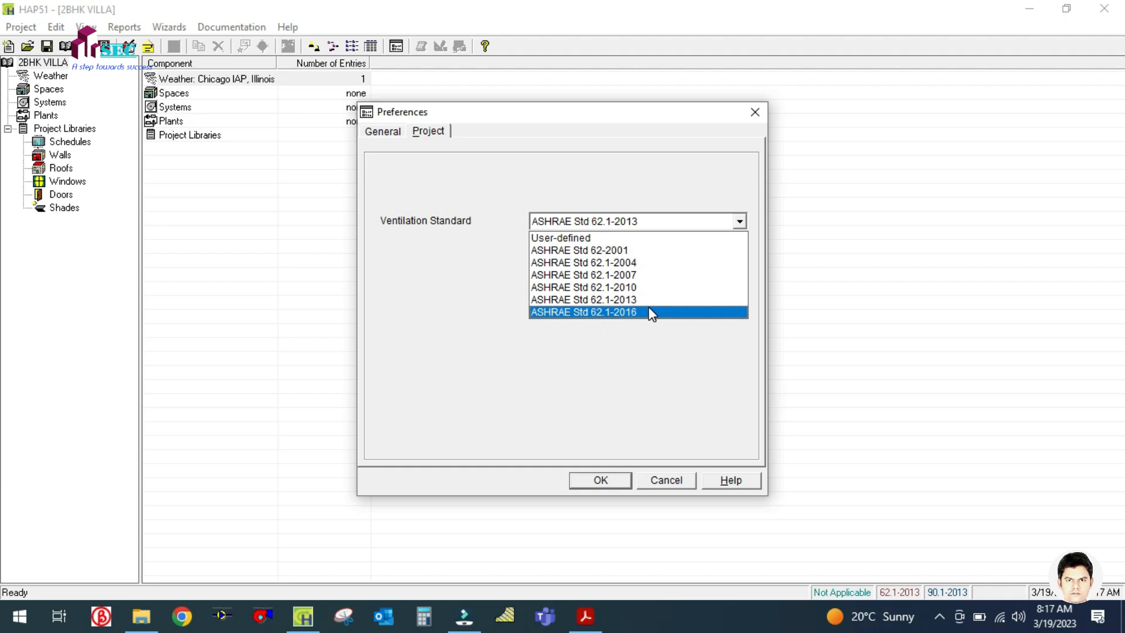
left_click(650, 312)
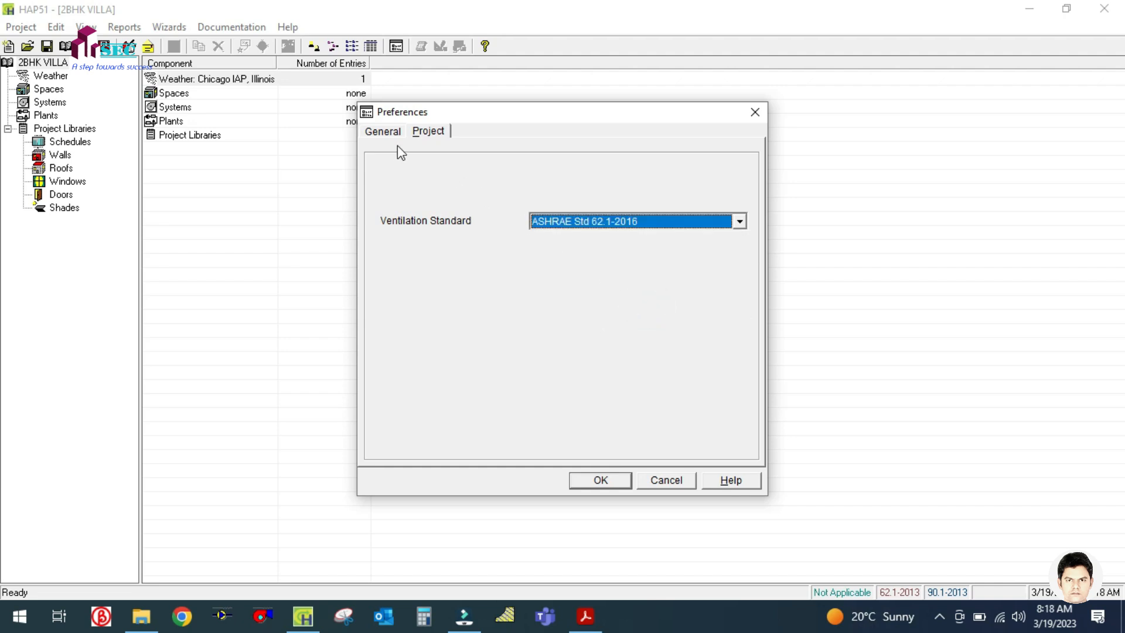
Choose English measurement units over SI Metric in the general preferences and accept the preferences
left_click(389, 132)
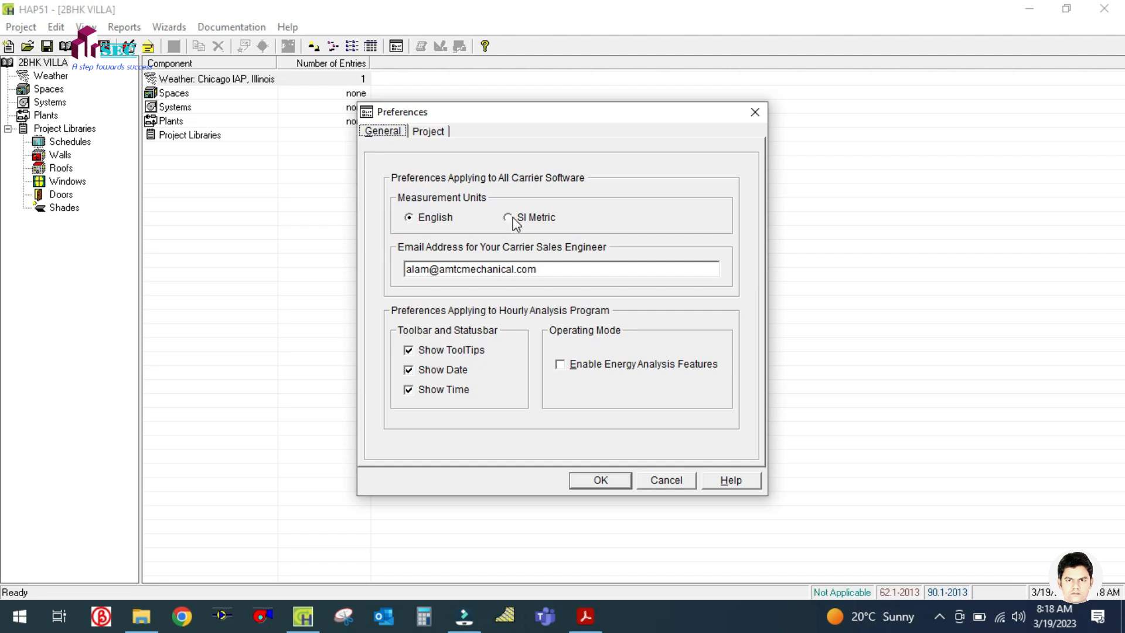
left_click(422, 222)
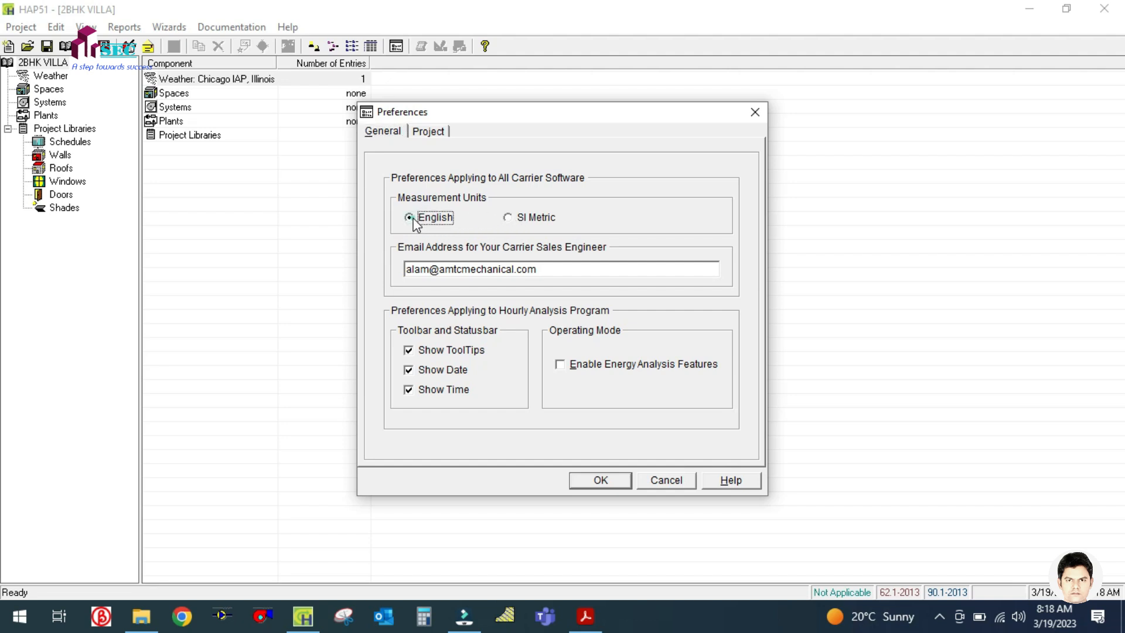
left_click(509, 218)
left_click(408, 218)
left_click(539, 121)
left_click_drag(539, 122, 545, 115)
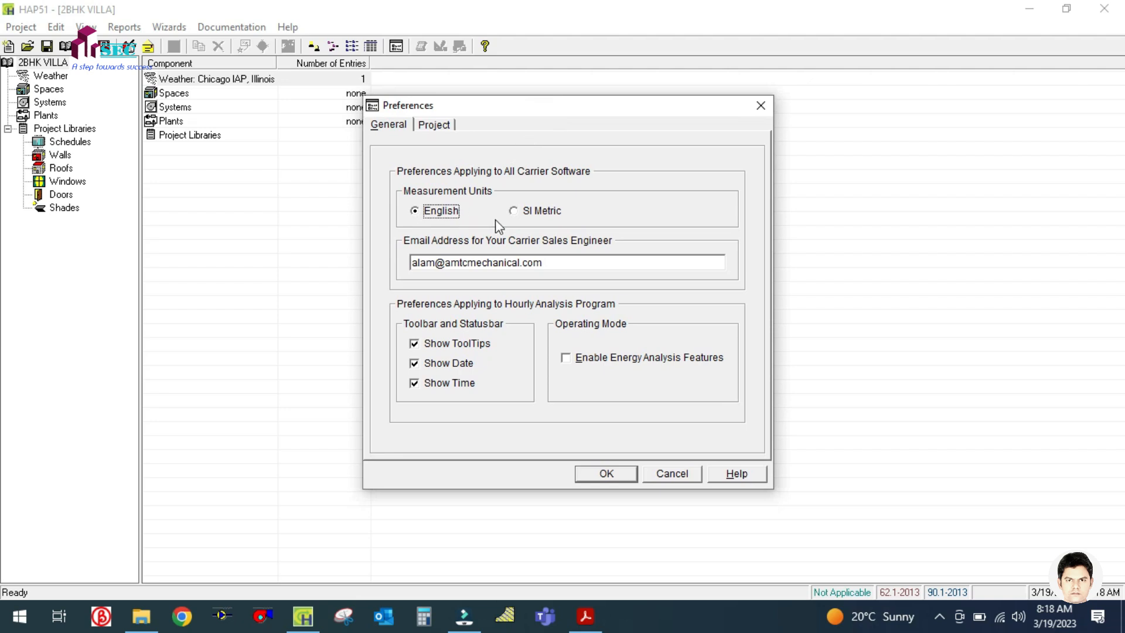
left_click(514, 212)
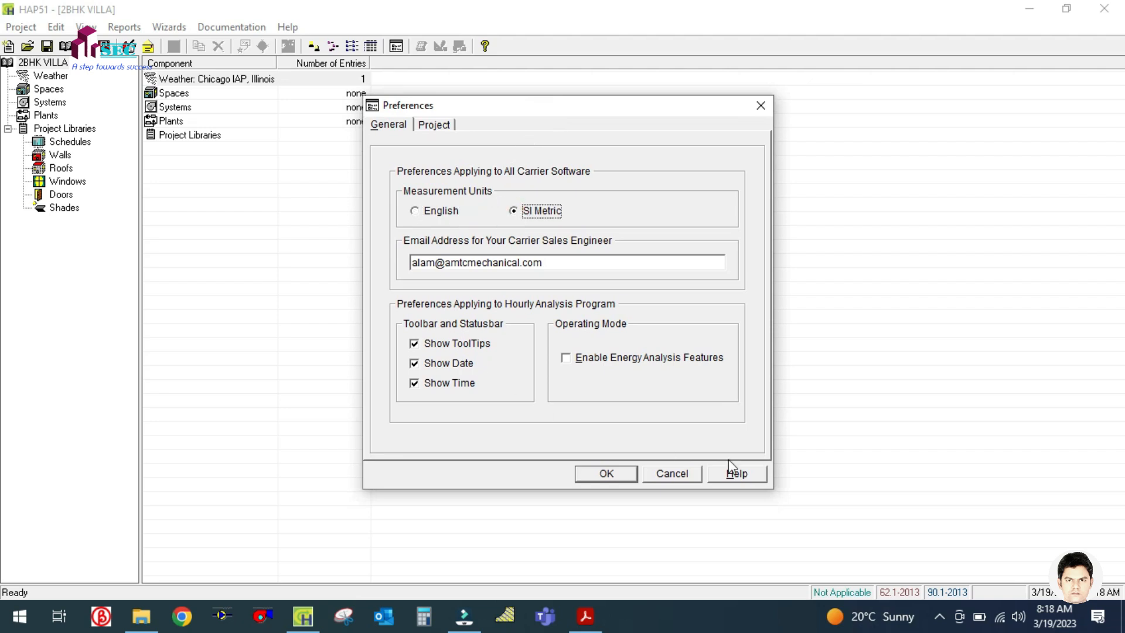
left_click(417, 213)
left_click(515, 211)
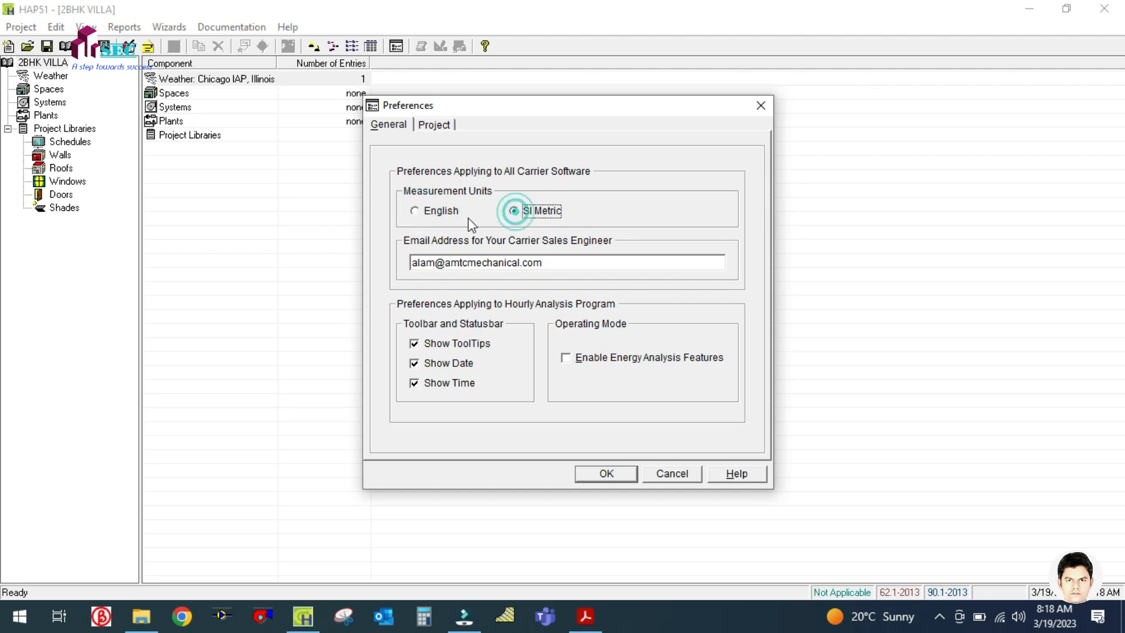
left_click(416, 211)
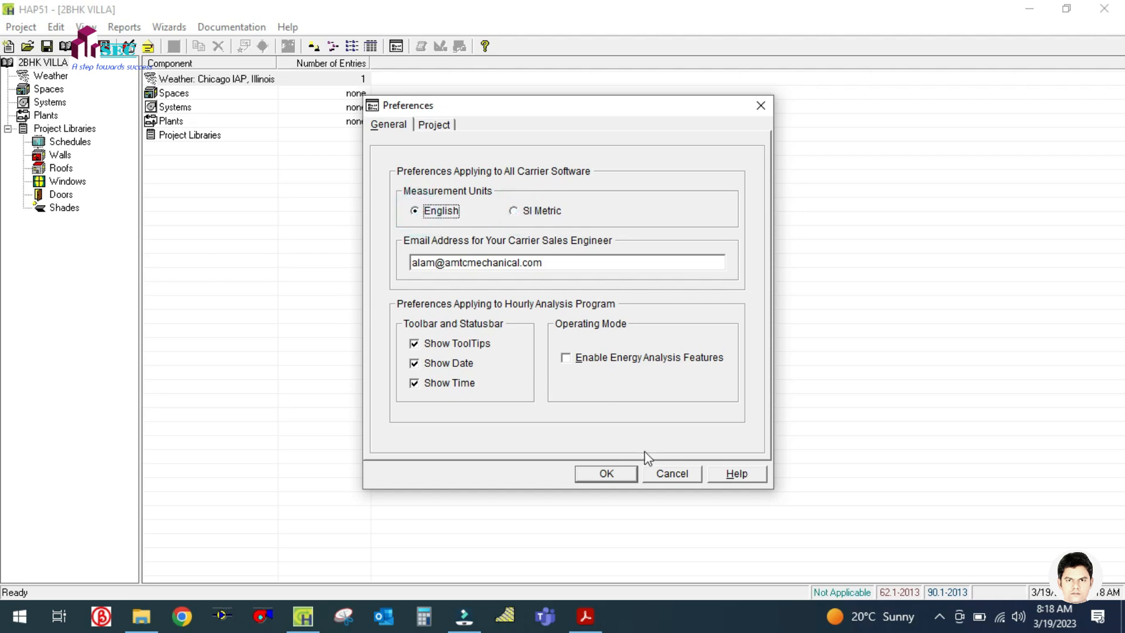
left_click(608, 473)
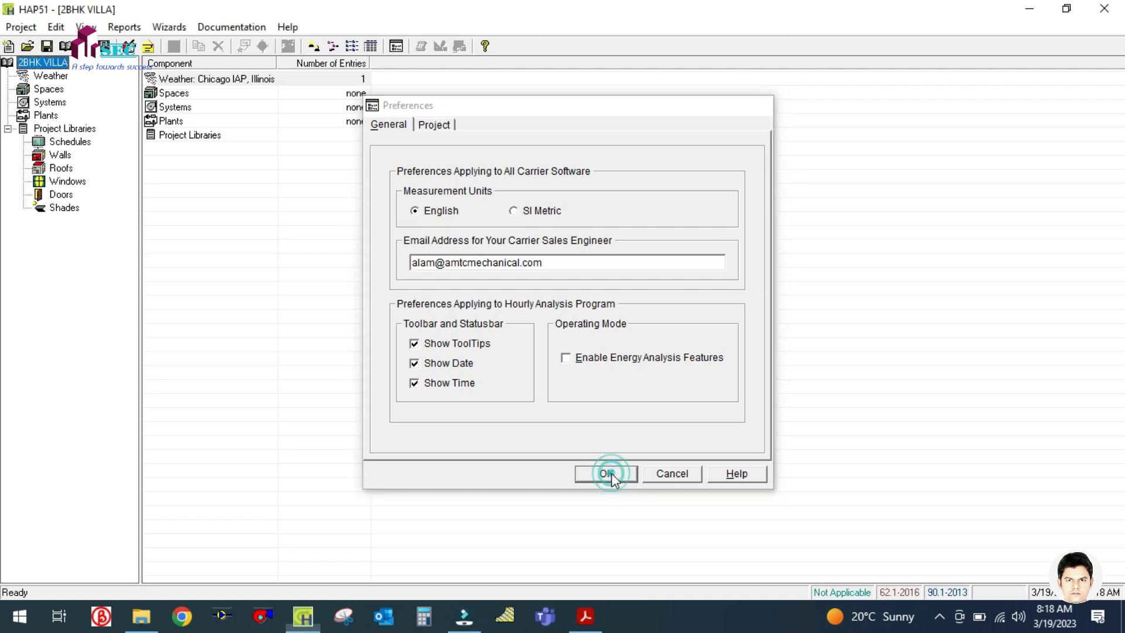
Open the project's weather properties and set the design region to Middle East
left_click(49, 78)
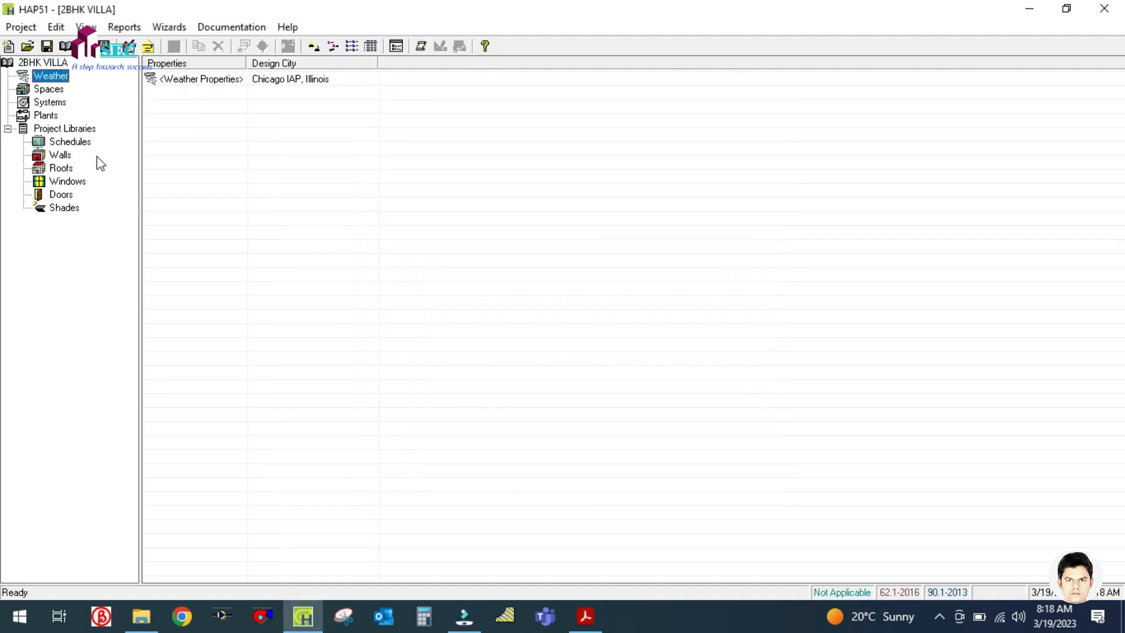
left_click(198, 84)
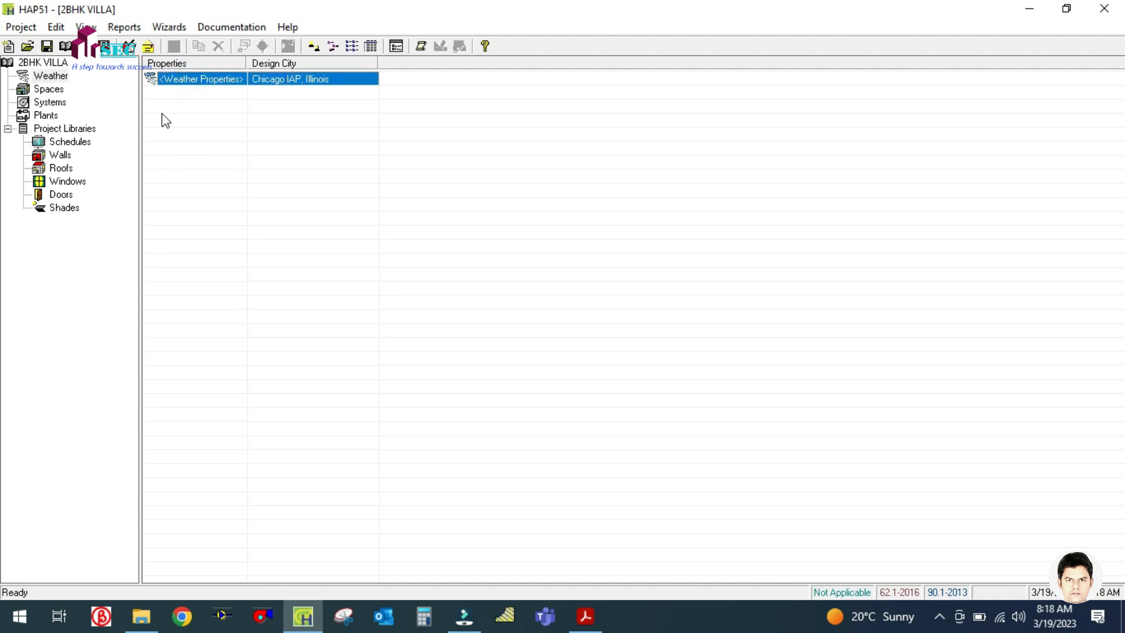
double_click(206, 82)
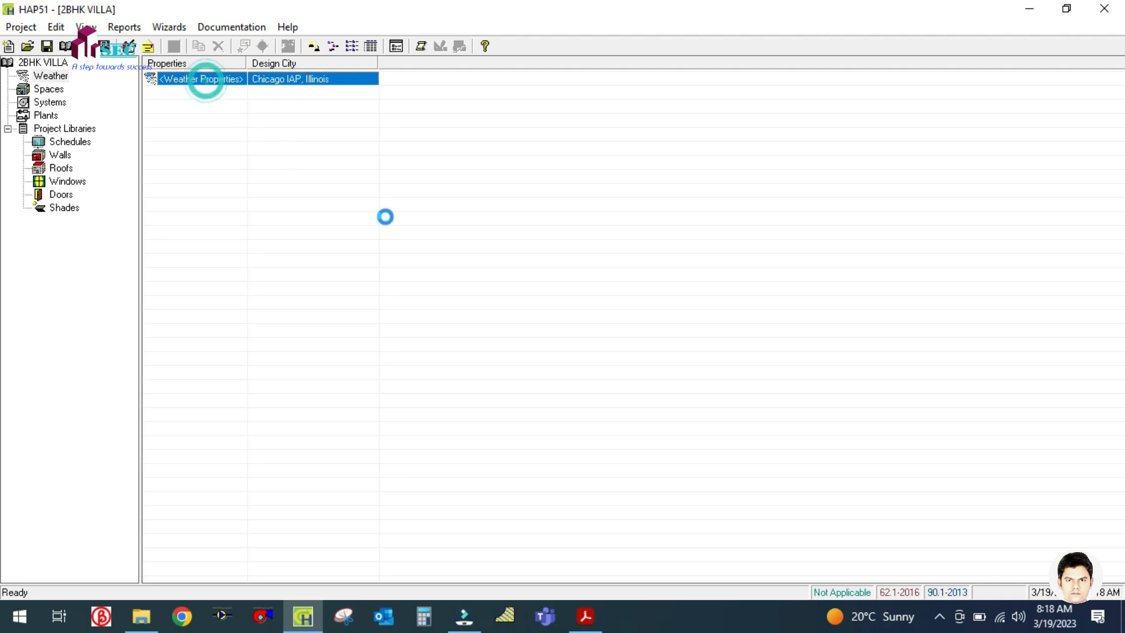
left_click_drag(518, 136, 608, 133)
left_click(463, 157)
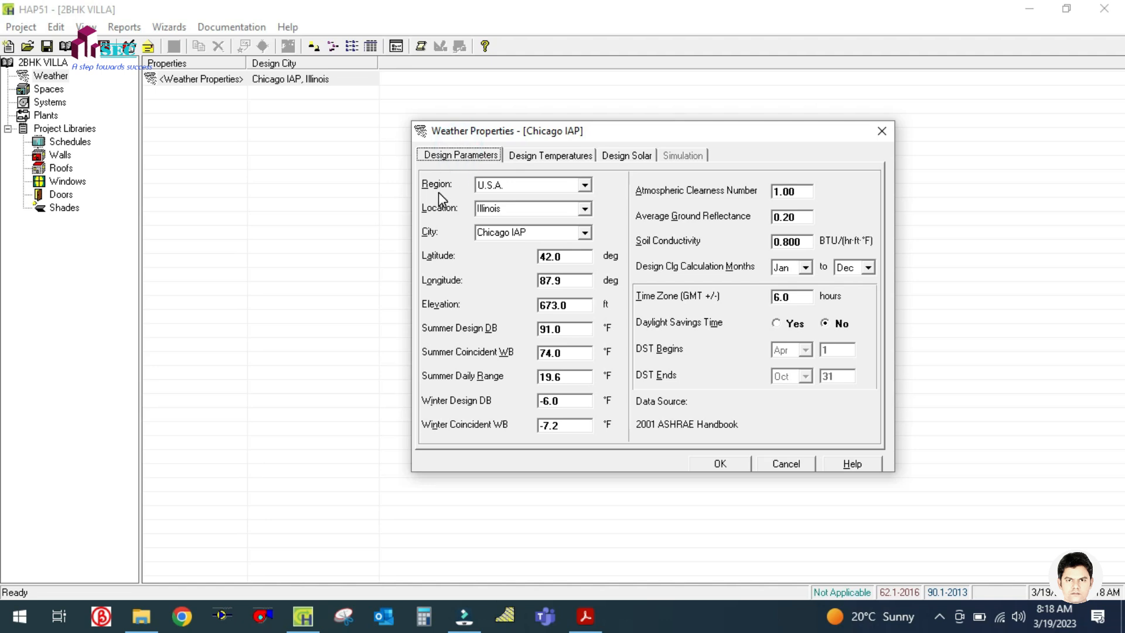
left_click(585, 186)
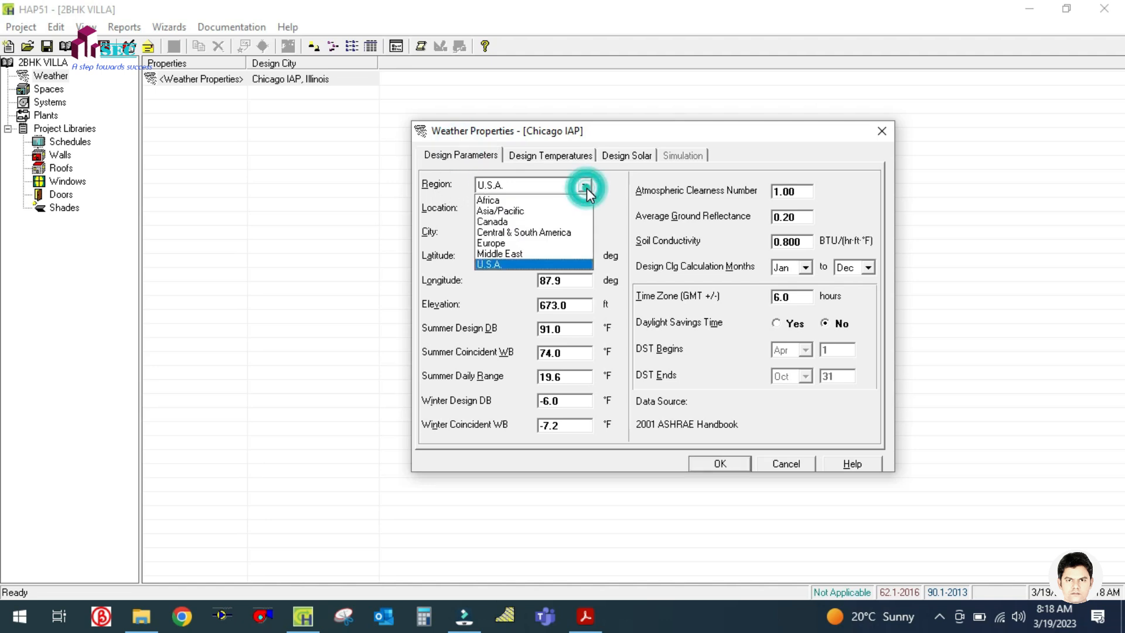
left_click(527, 253)
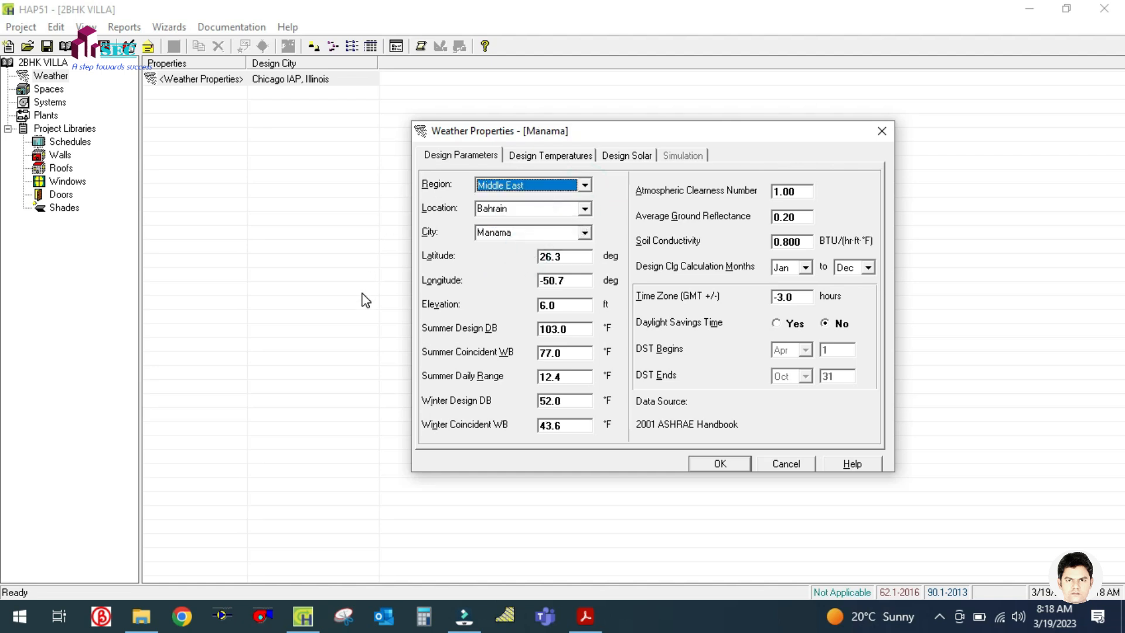
Set the weather location to Saudi Arabia and the design city to Riyadh
left_click(585, 209)
scroll(541, 259, "down", 2)
scroll(541, 259, "down", 1)
left_click(525, 276)
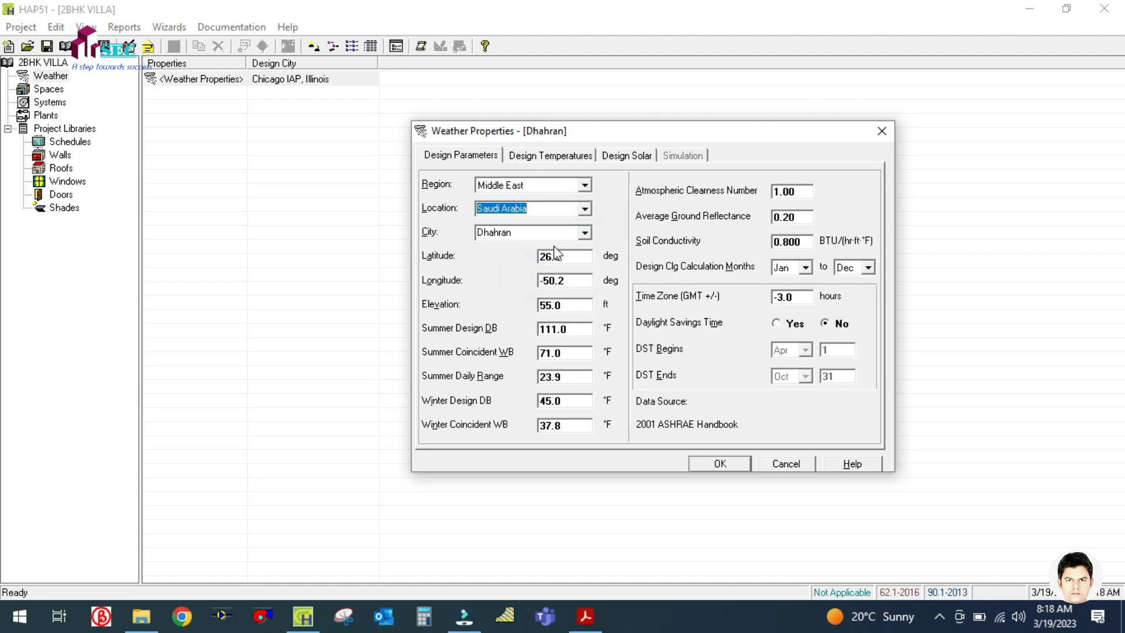
left_click(585, 233)
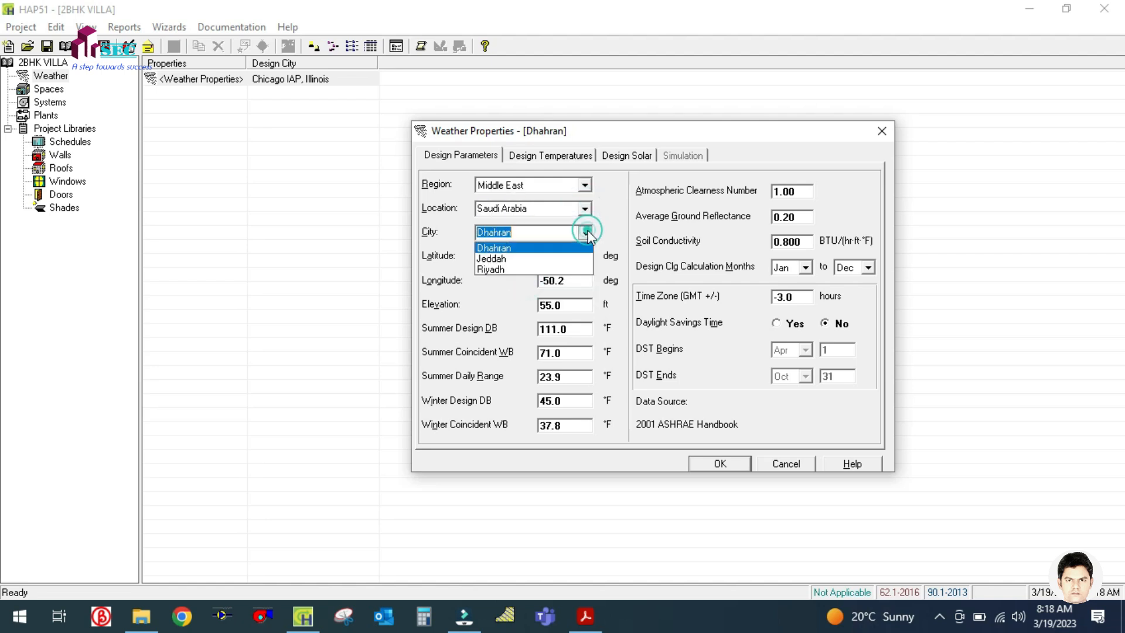
left_click(526, 270)
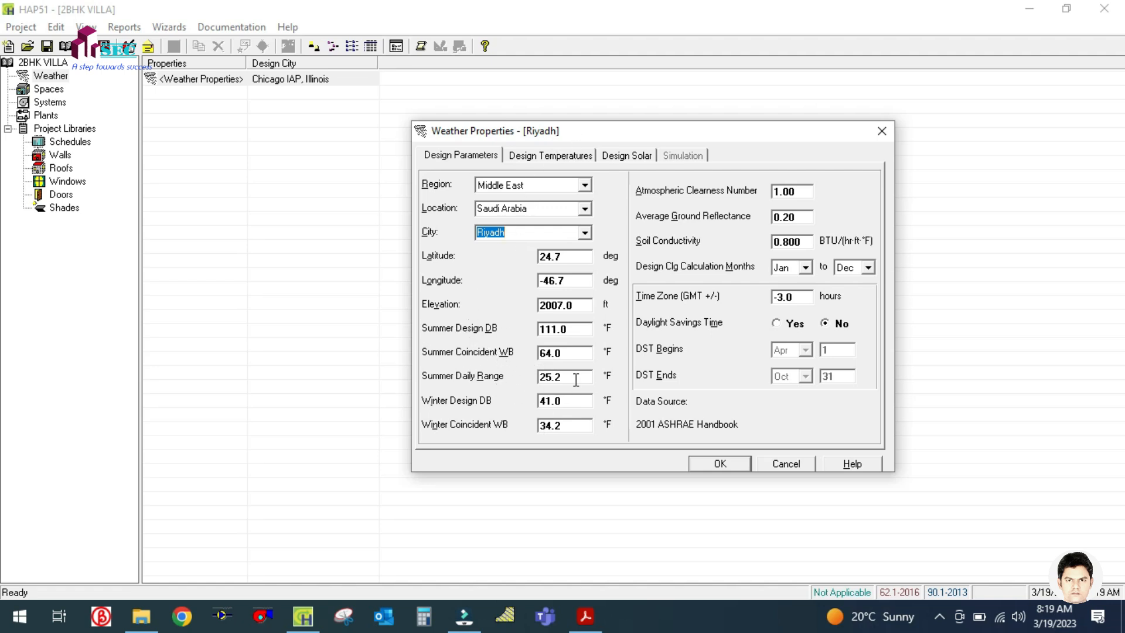
Review Riyadh's summer and winter design parameters, design temperatures and solar heat gains, and accept the weather properties
left_click(564, 329)
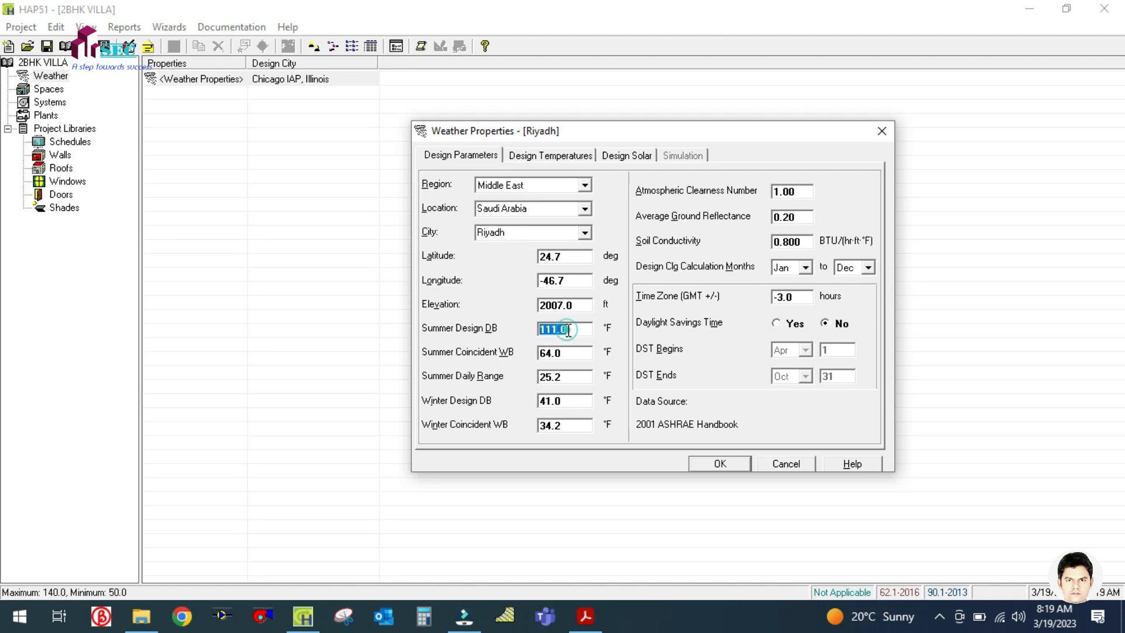
left_click(572, 353)
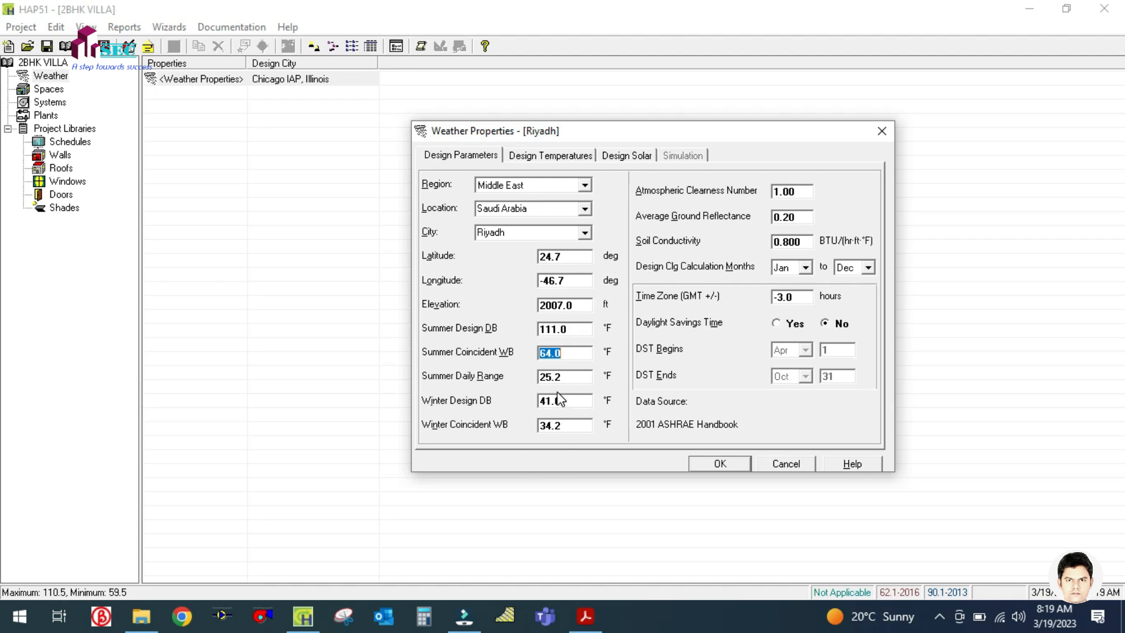
left_click(571, 378)
left_click(564, 400)
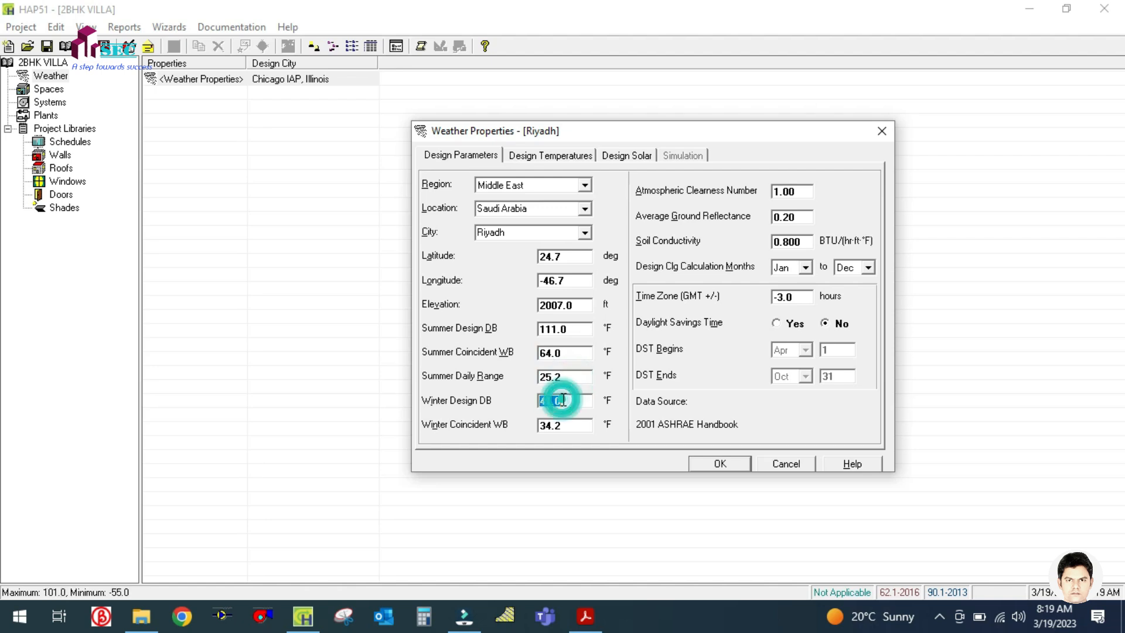
left_click(565, 157)
left_click(614, 155)
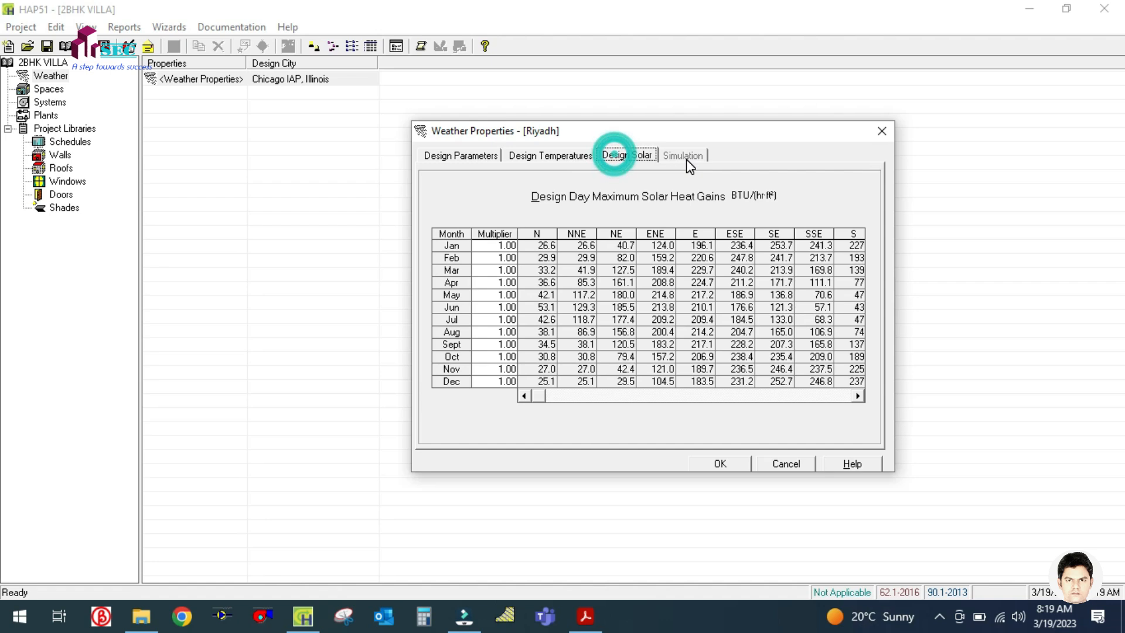
left_click(489, 157)
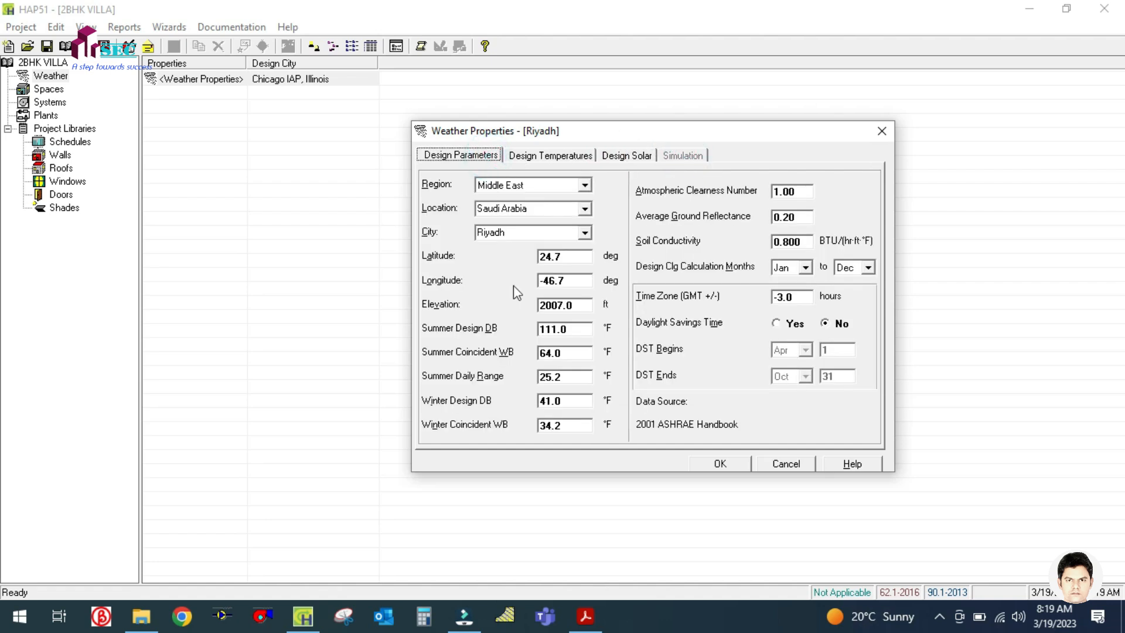
left_click(719, 463)
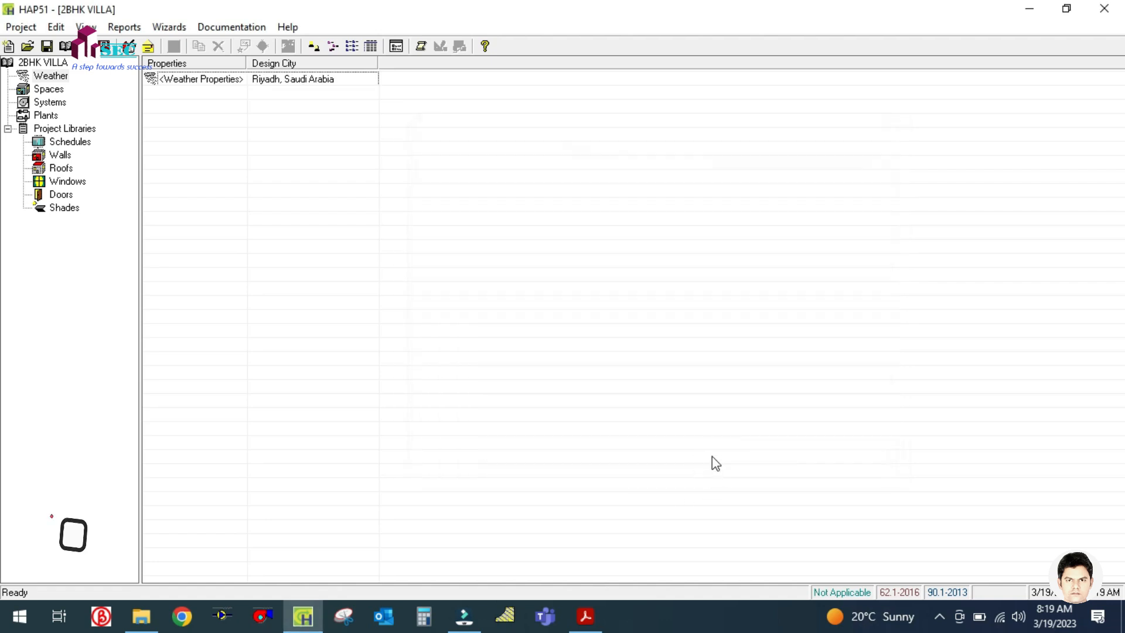
Create a new schedule named "LIGHTING" with the Fractional schedule type
left_click(64, 145)
left_click(64, 146)
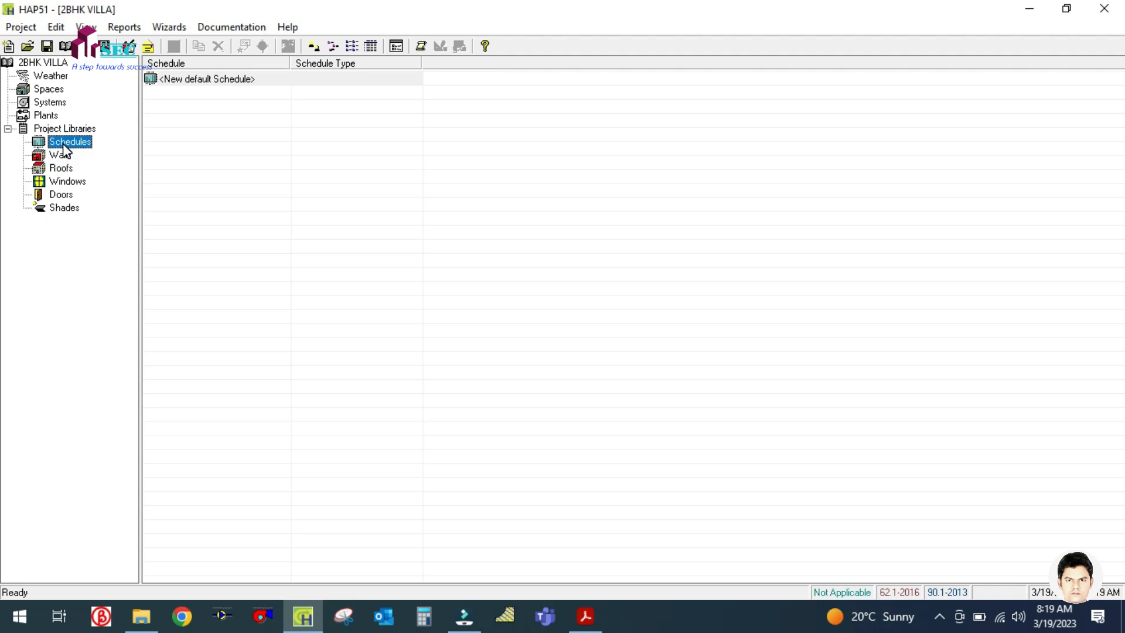
double_click(222, 81)
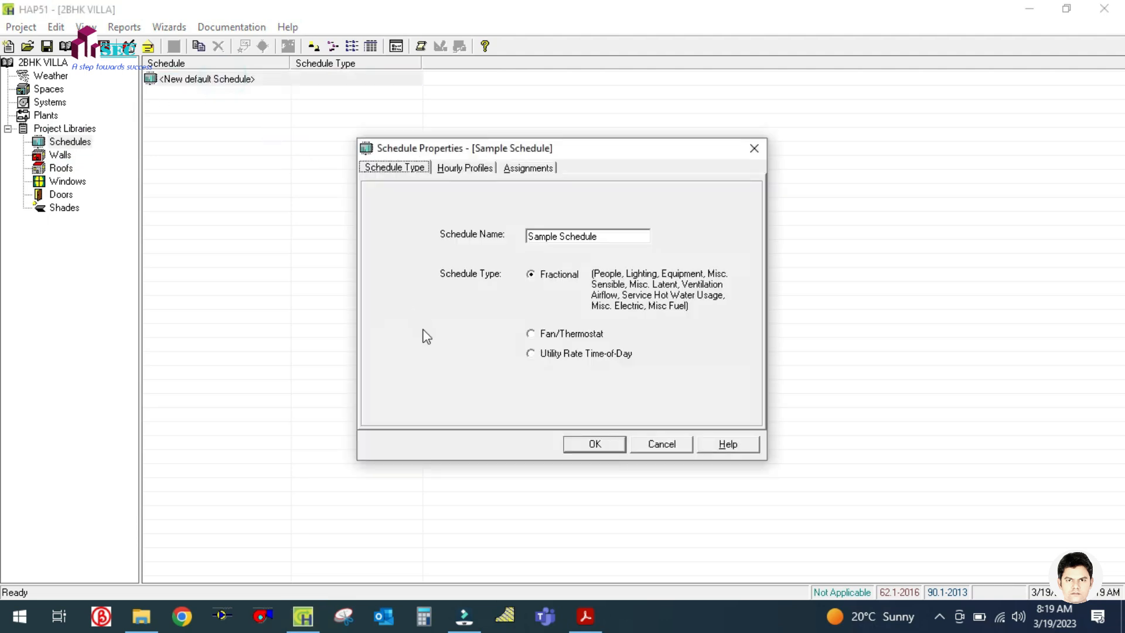
left_click(608, 235)
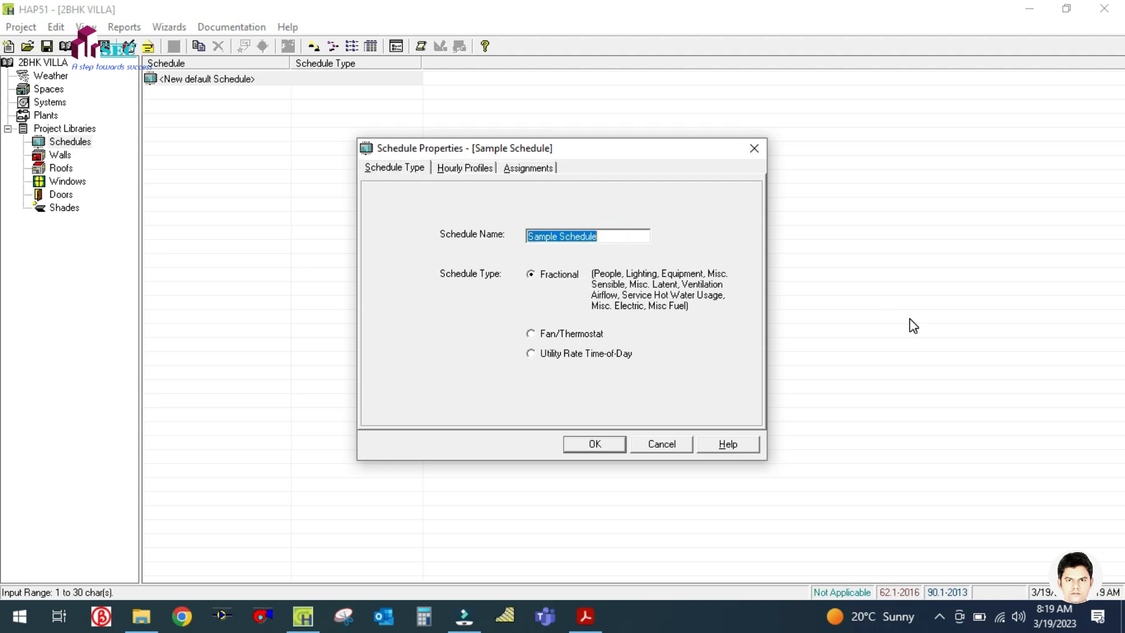
type("LIGHTING")
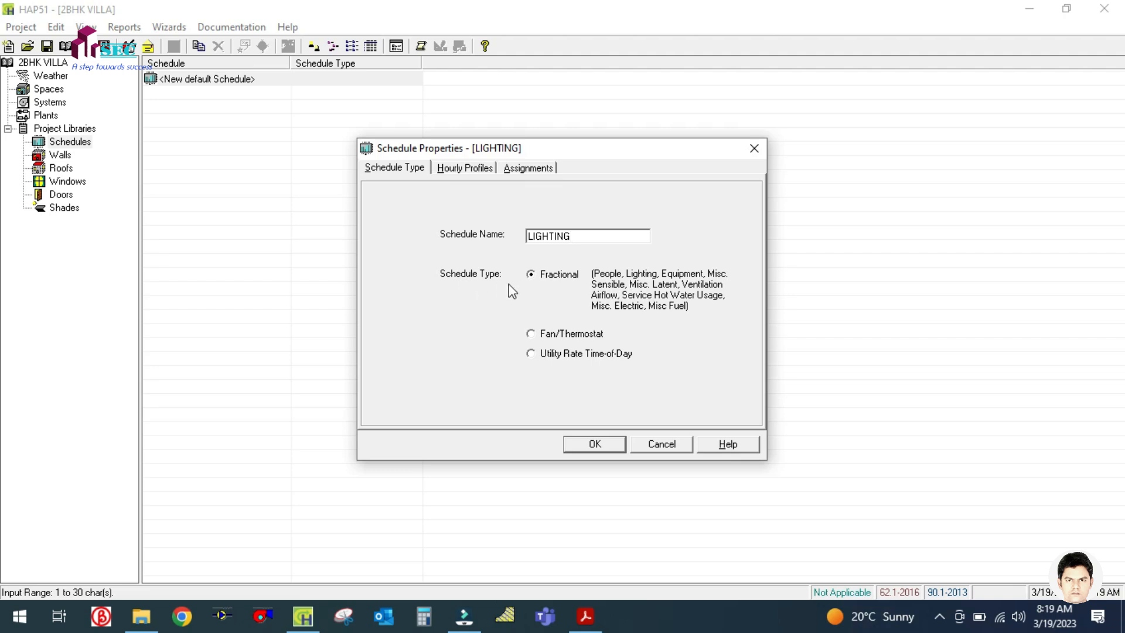
left_click(532, 275)
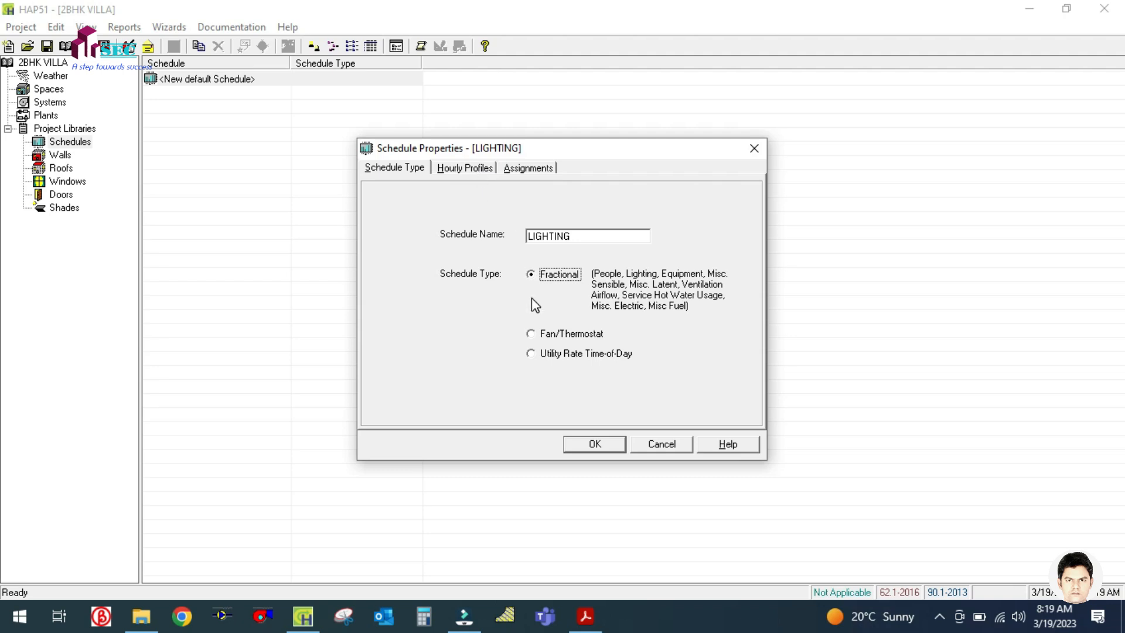
Assign Profile One to the Design day for January through December in the LIGHTING schedule and save it
left_click(466, 170)
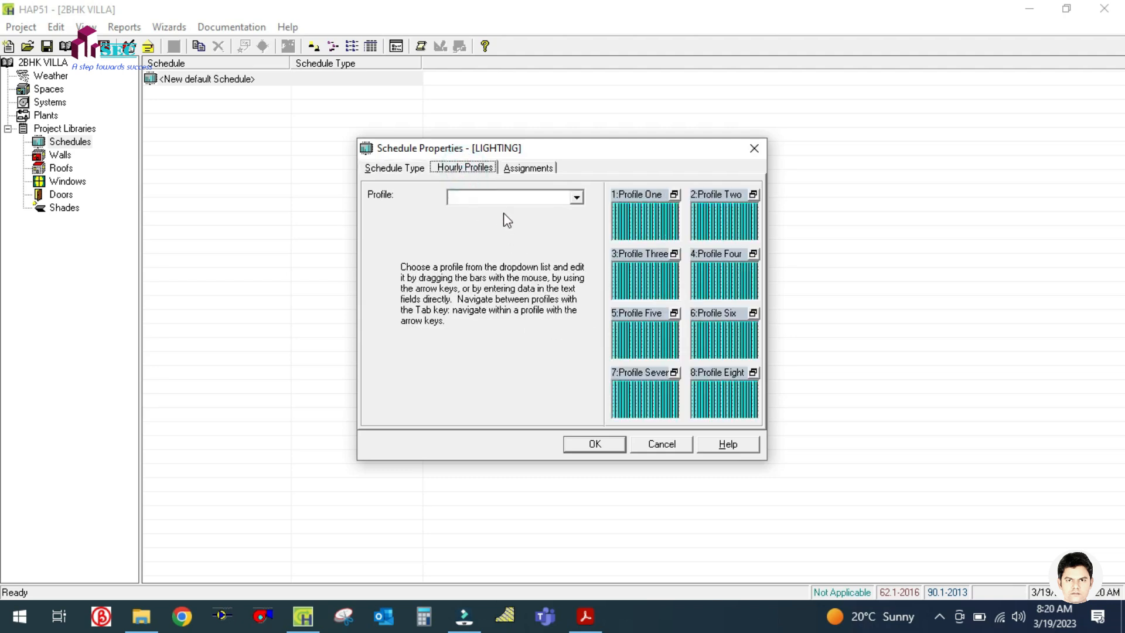
left_click(642, 224)
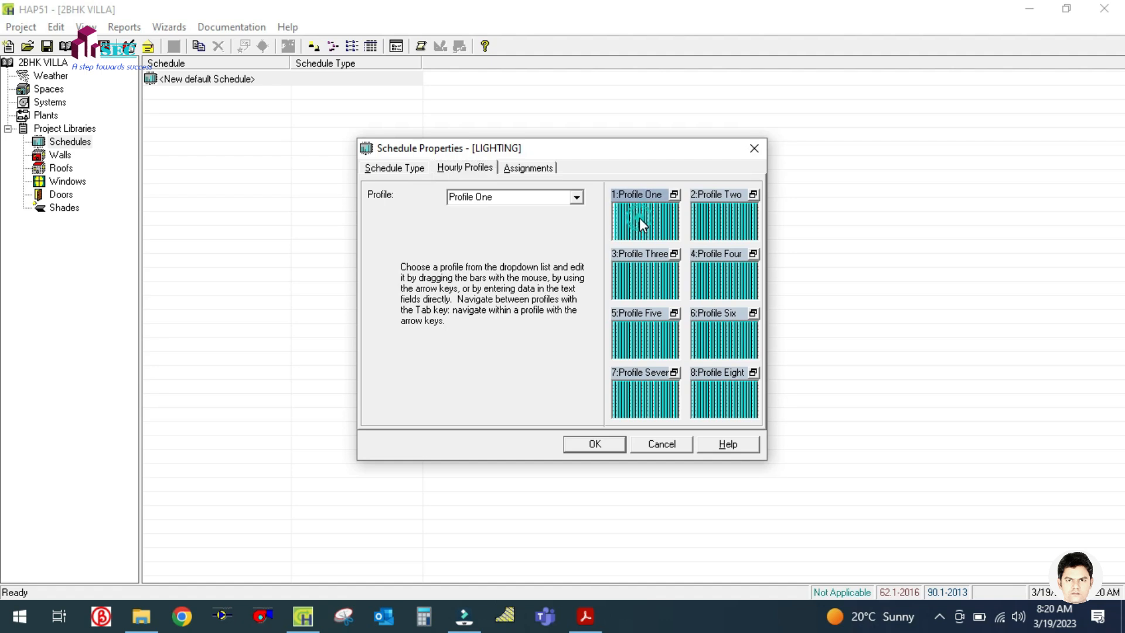
left_click(536, 168)
left_click(415, 223)
left_click_drag(417, 225, 595, 226)
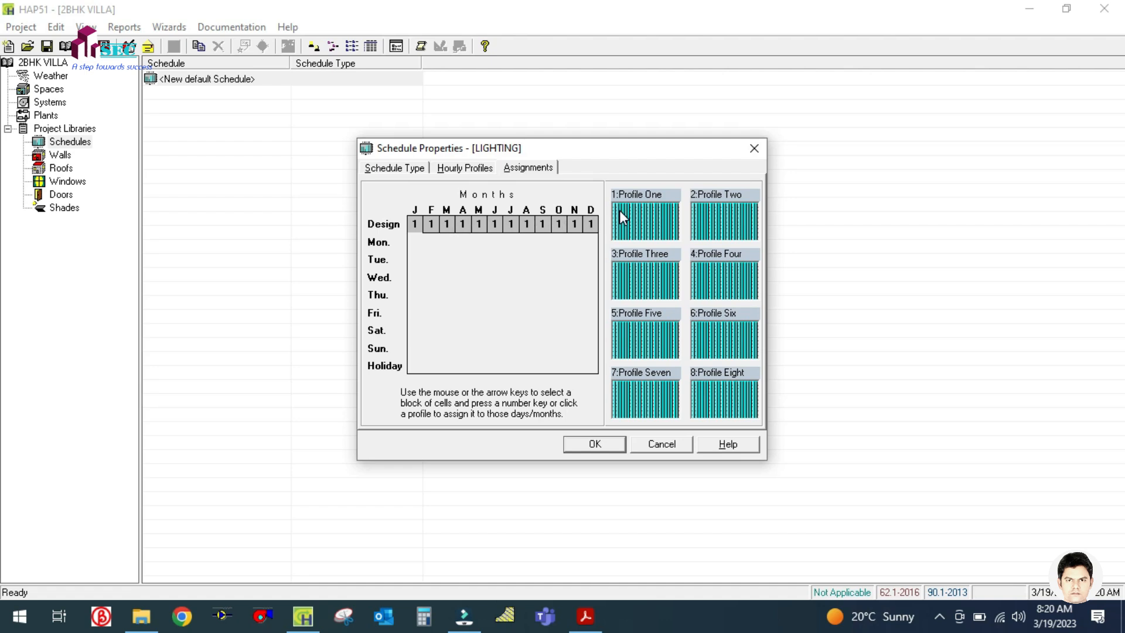
left_click(623, 218)
left_click(585, 444)
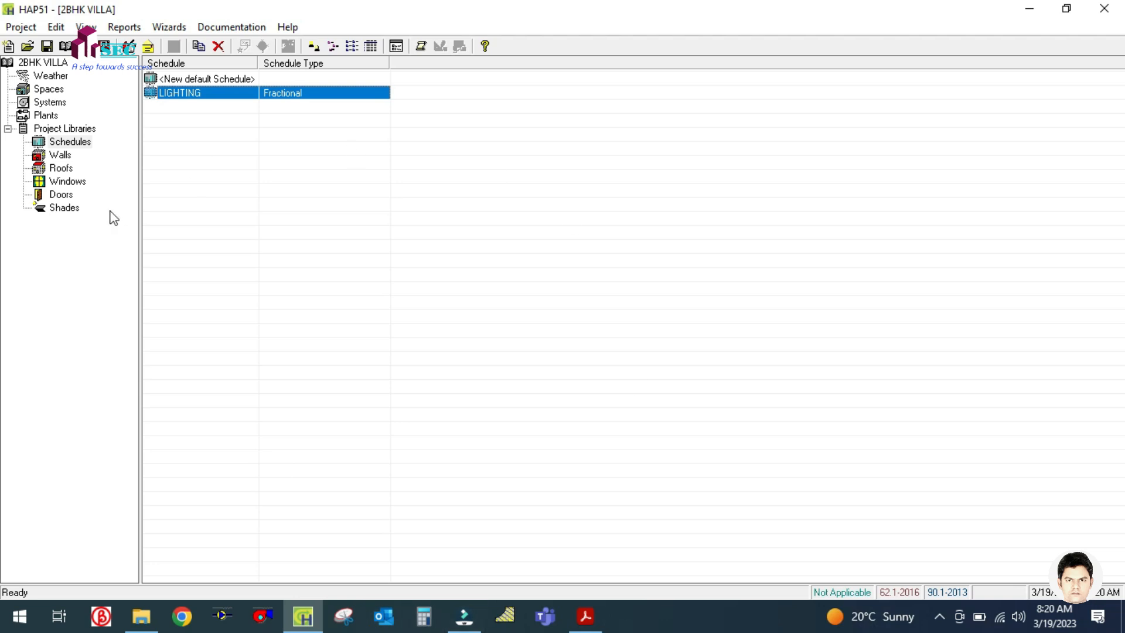
Duplicate the LIGHTING schedule and name the copy "EQUIPMENT"
right_click(202, 93)
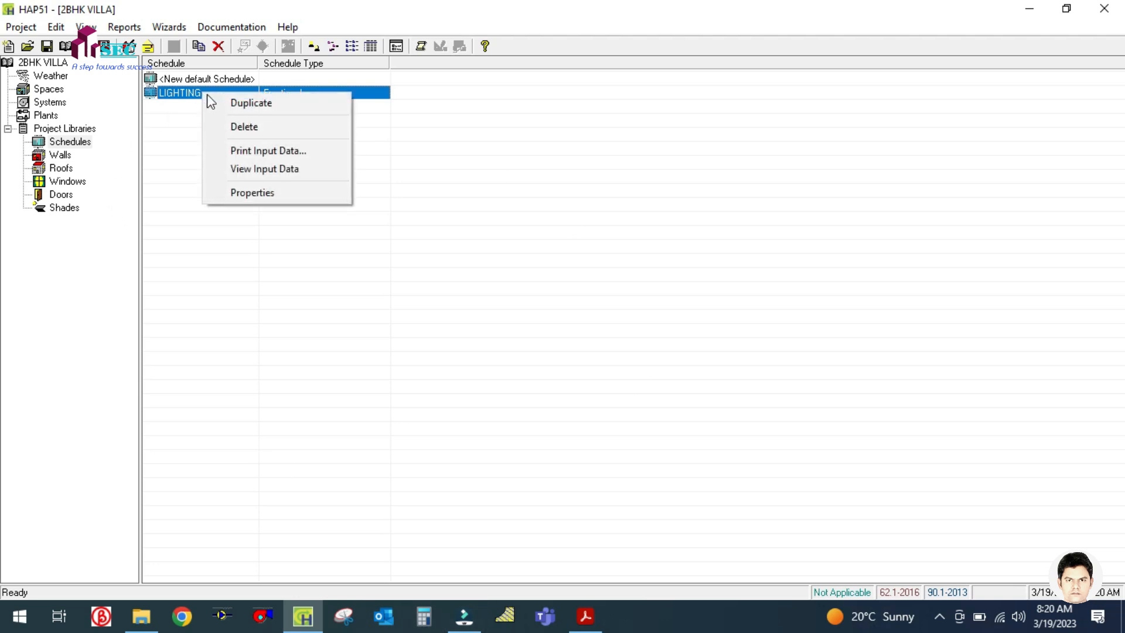
left_click(273, 103)
double_click(598, 236)
type("EQUIPMENT")
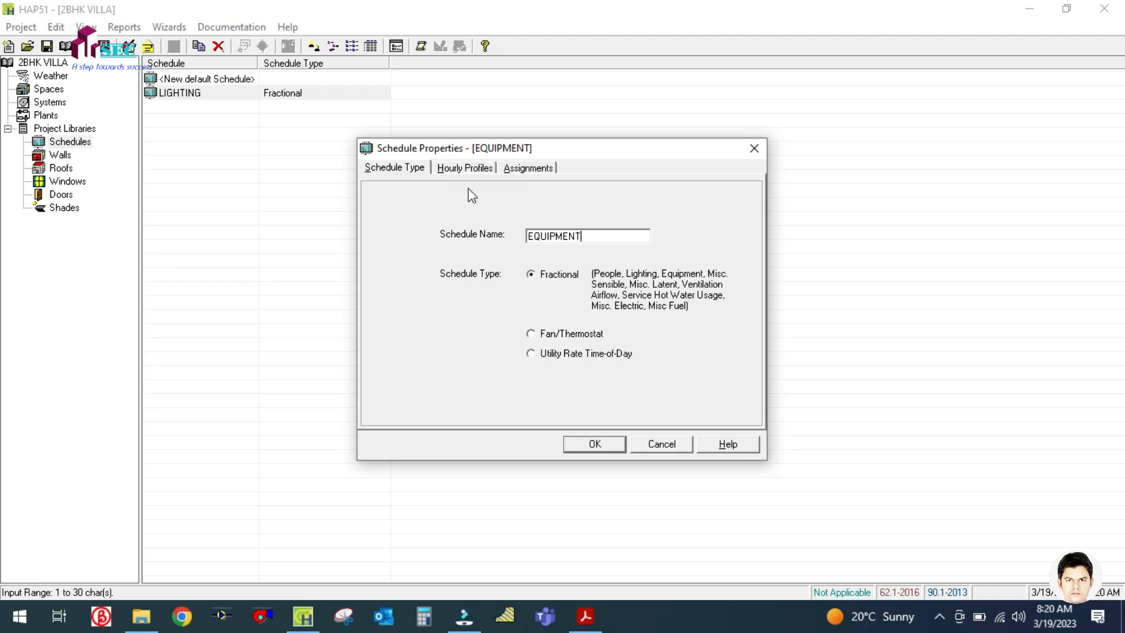
Assign Profile One to the Design day for January through December in the EQUIPMENT schedule and save it
left_click(465, 168)
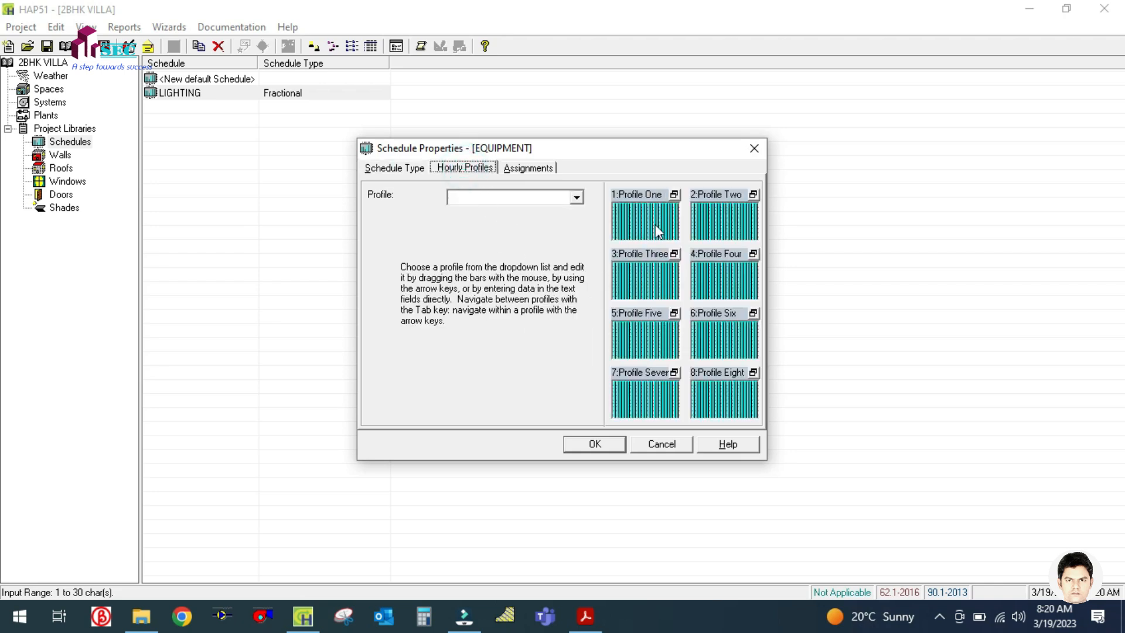
left_click(527, 169)
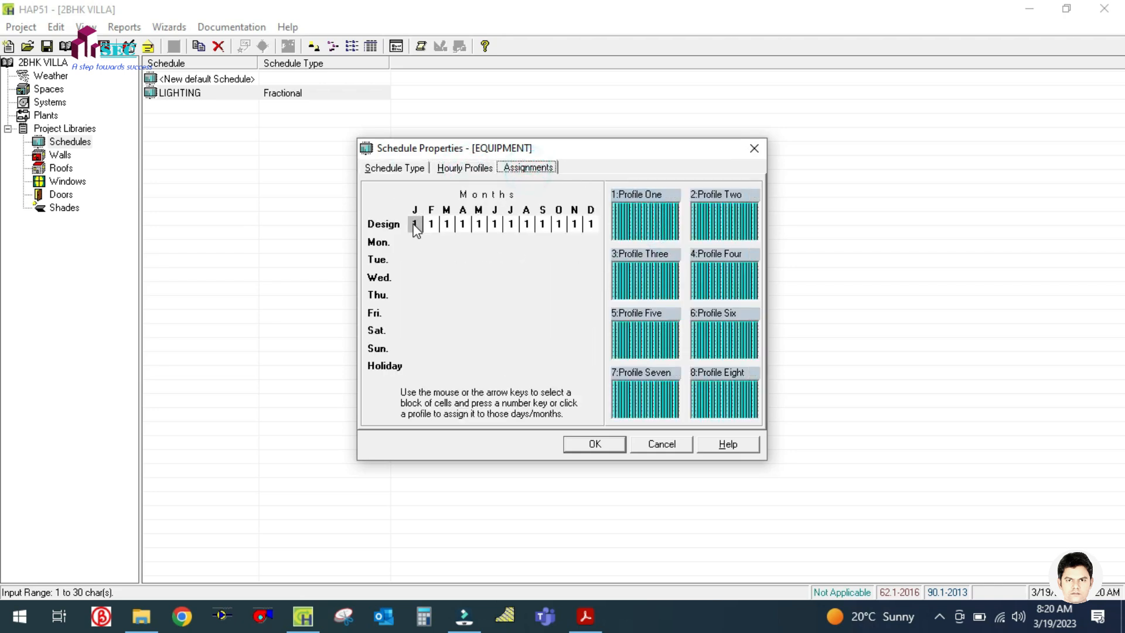
left_click_drag(415, 223, 603, 232)
left_click(670, 219)
left_click(589, 446)
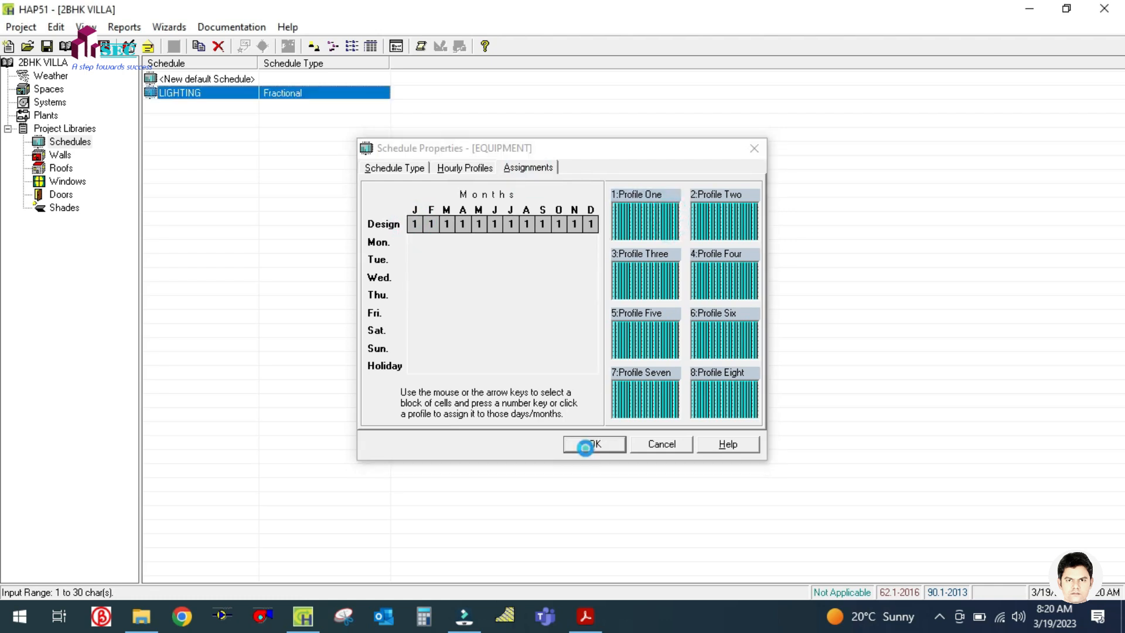
Duplicate the LIGHTING schedule, name the copy "TS" and set its schedule type to Fan/Thermostat
right_click(184, 111)
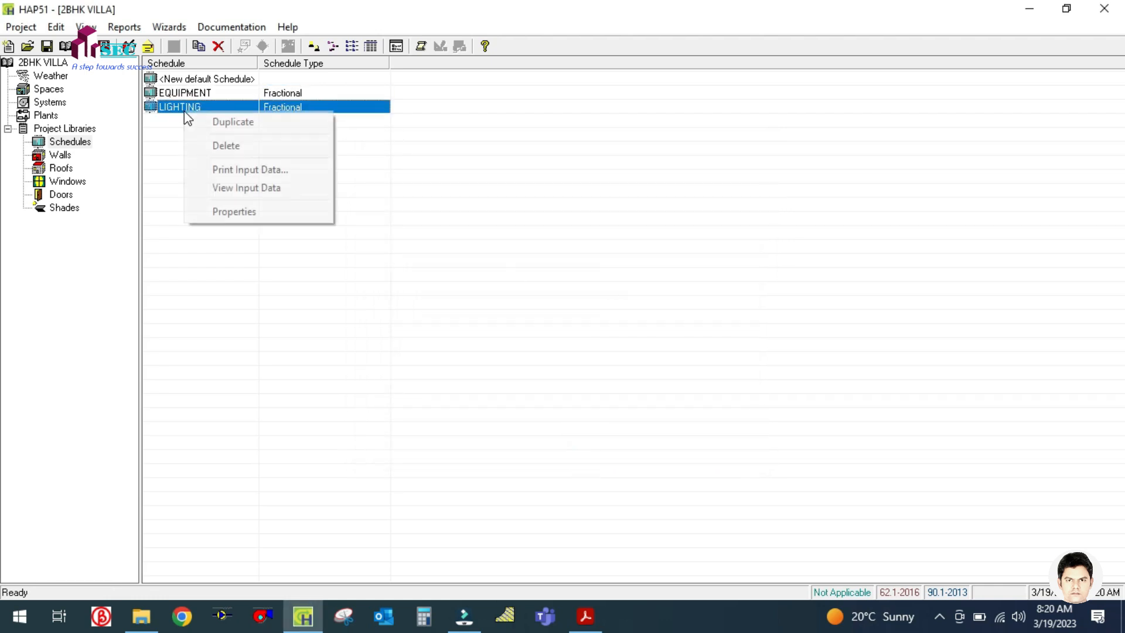
left_click(245, 114)
double_click(602, 236)
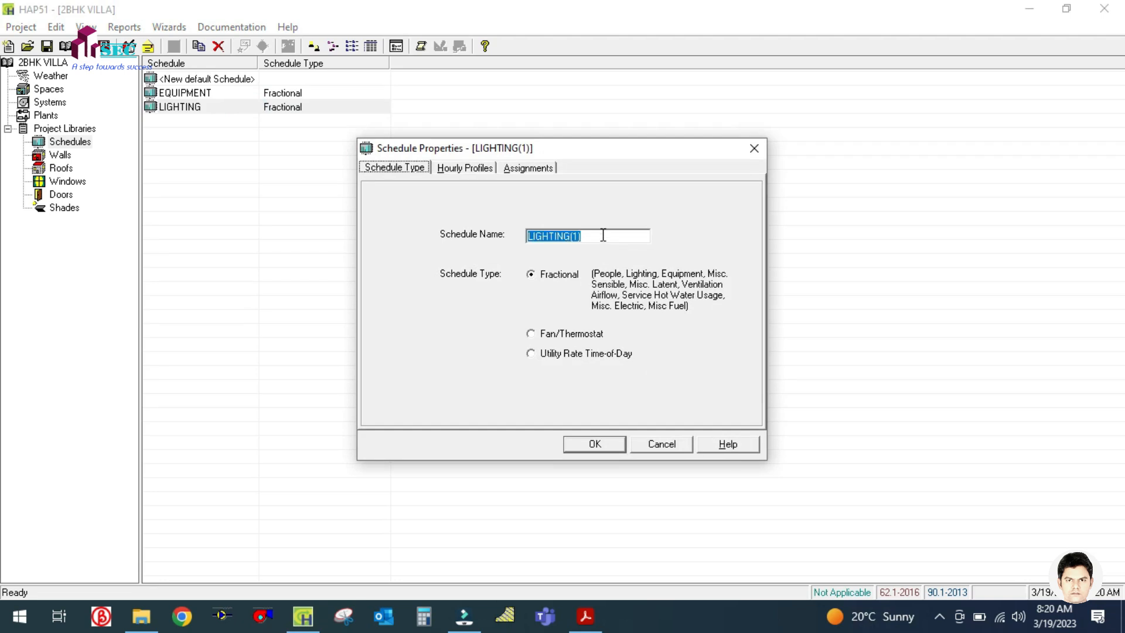
type("TS")
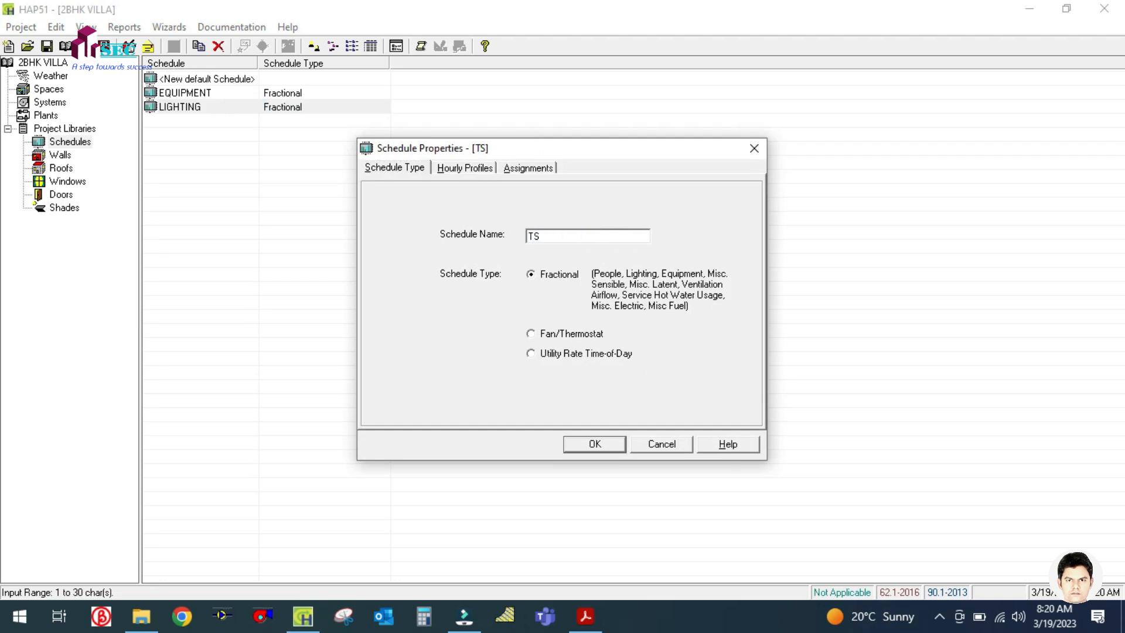
left_click(533, 334)
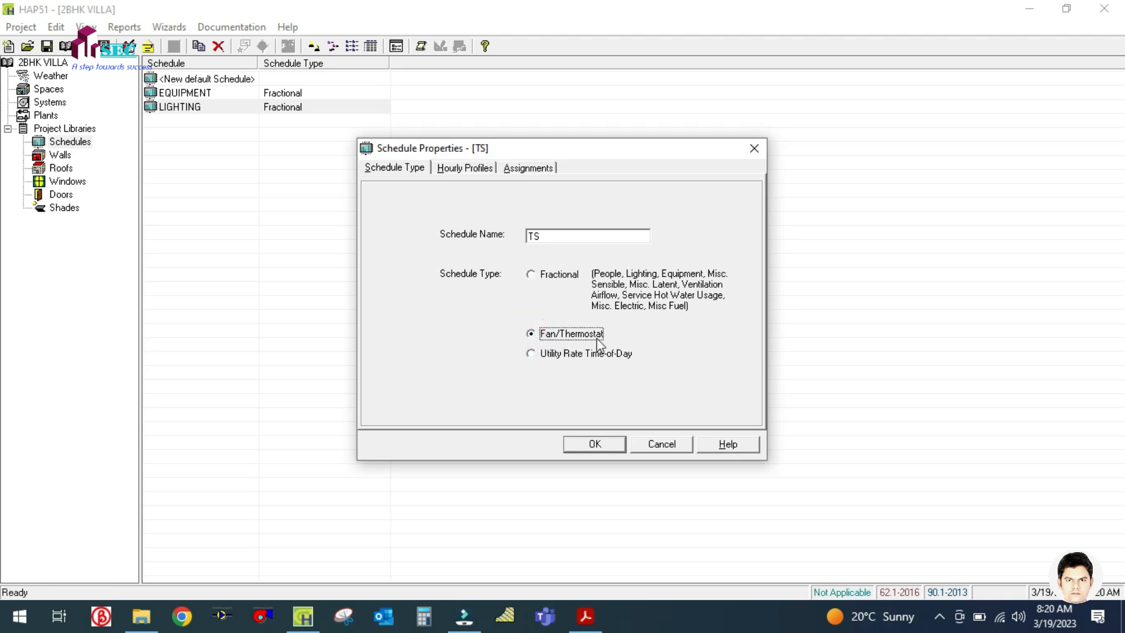
Assign Profile One to the Design day for January through December in the TS schedule and save it
left_click(473, 169)
left_click(667, 226)
left_click(528, 167)
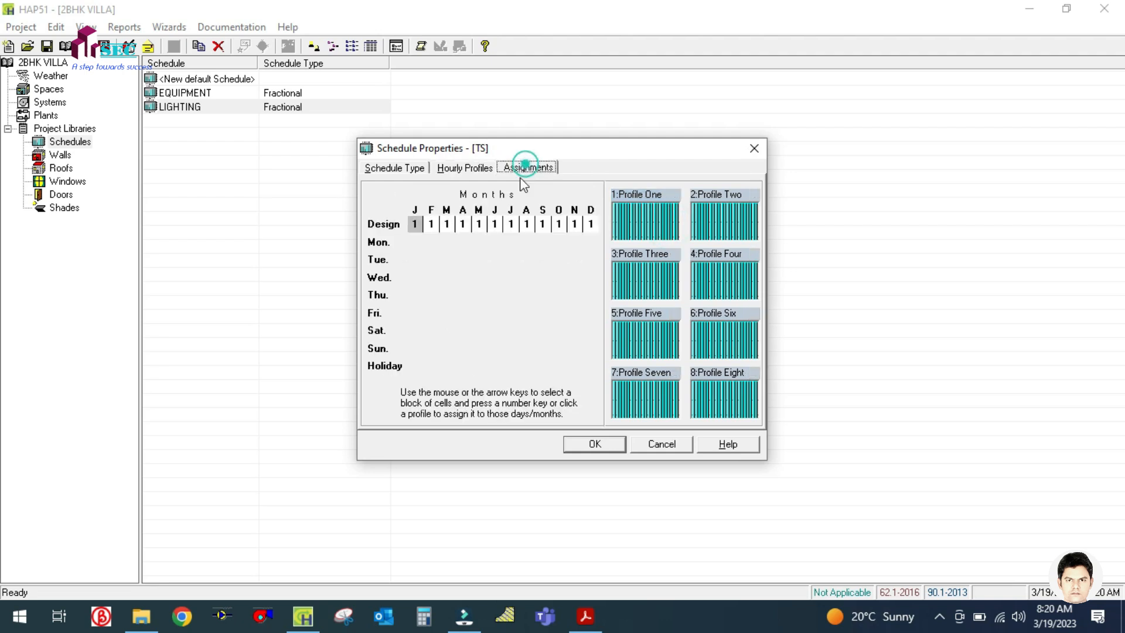
left_click_drag(425, 228, 567, 226)
left_click(657, 220)
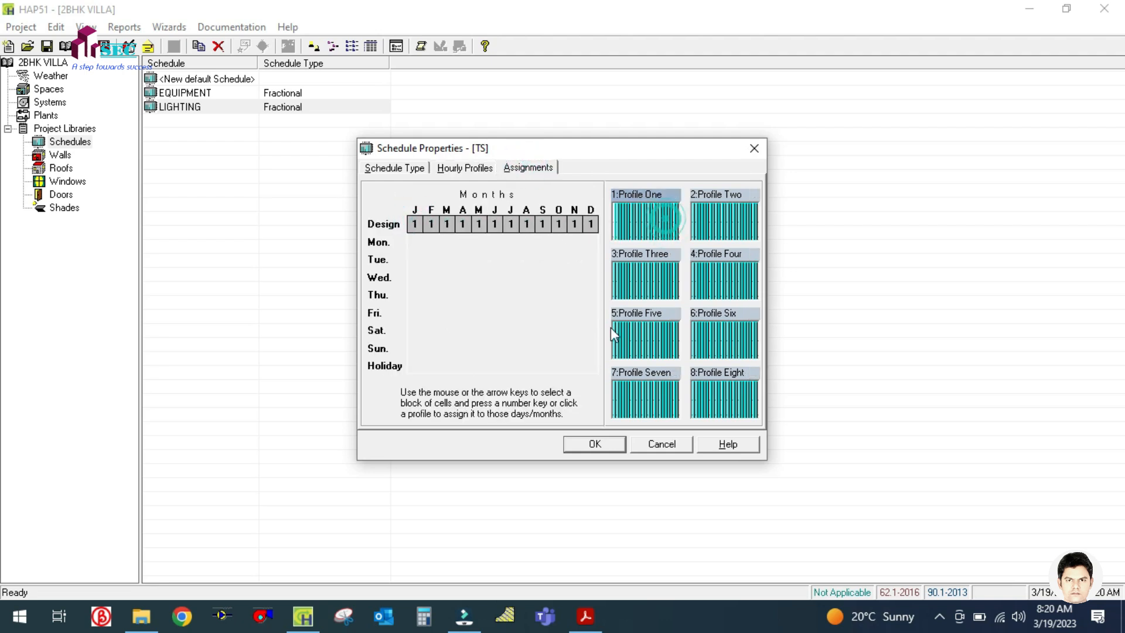
left_click(591, 444)
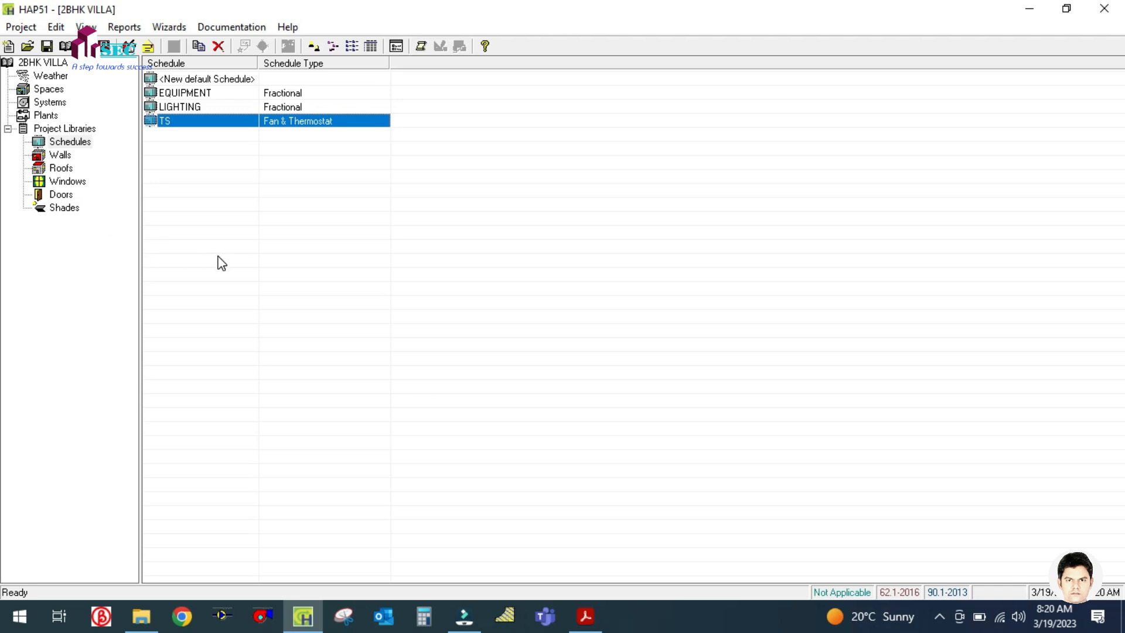
Start a new wall in the project libraries and choose the Medium Weight Wall assembly for it
left_click(61, 156)
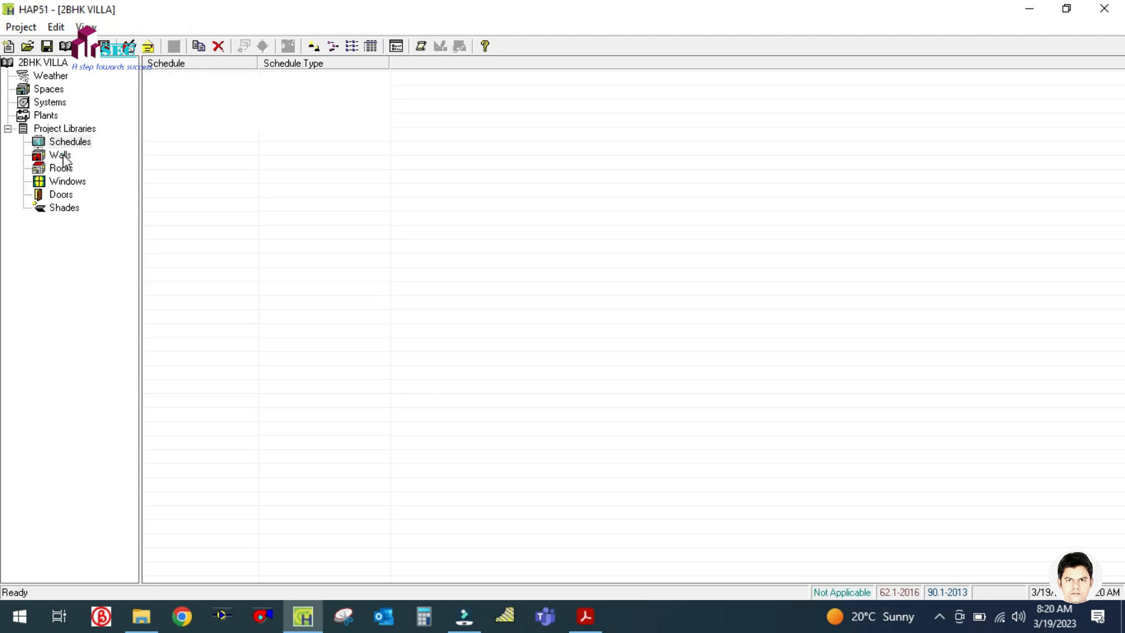
double_click(219, 79)
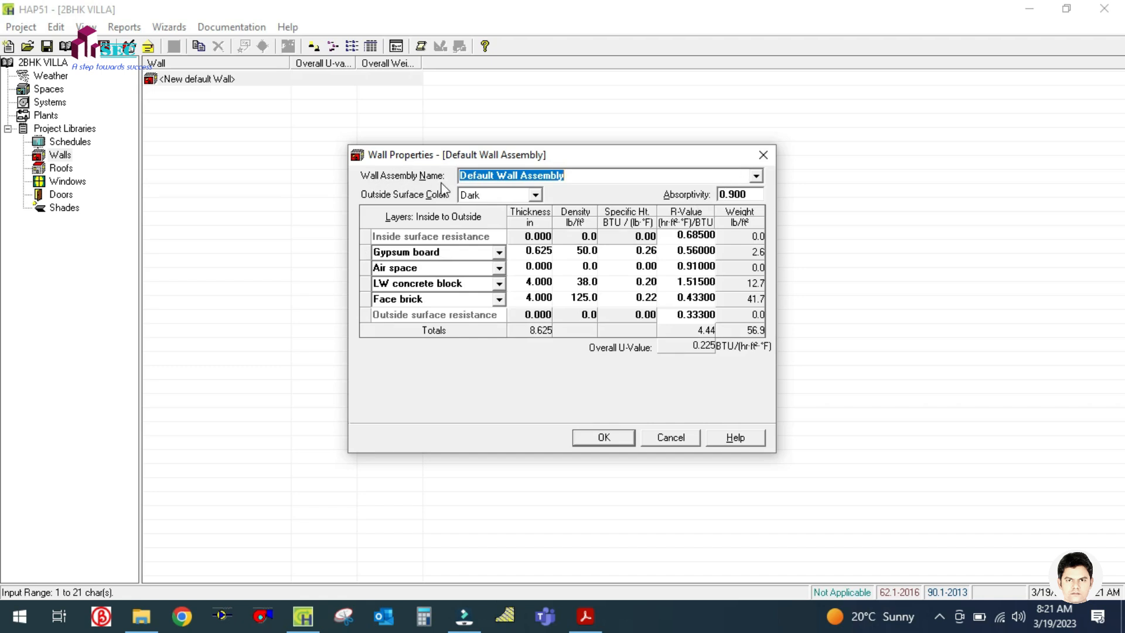
left_click(756, 176)
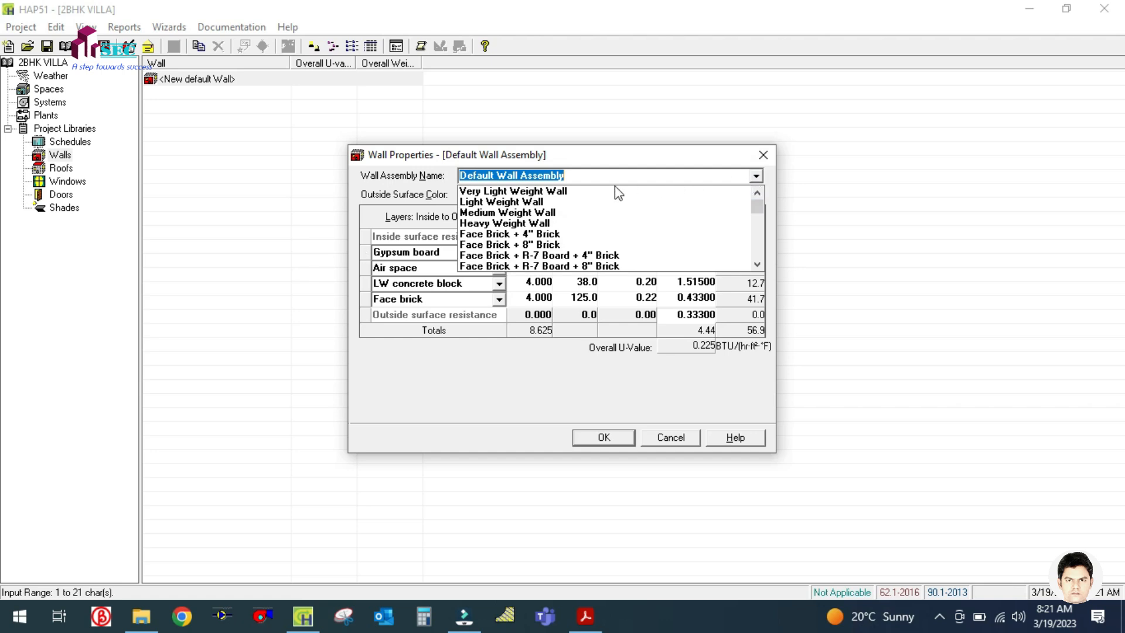
left_click(515, 212)
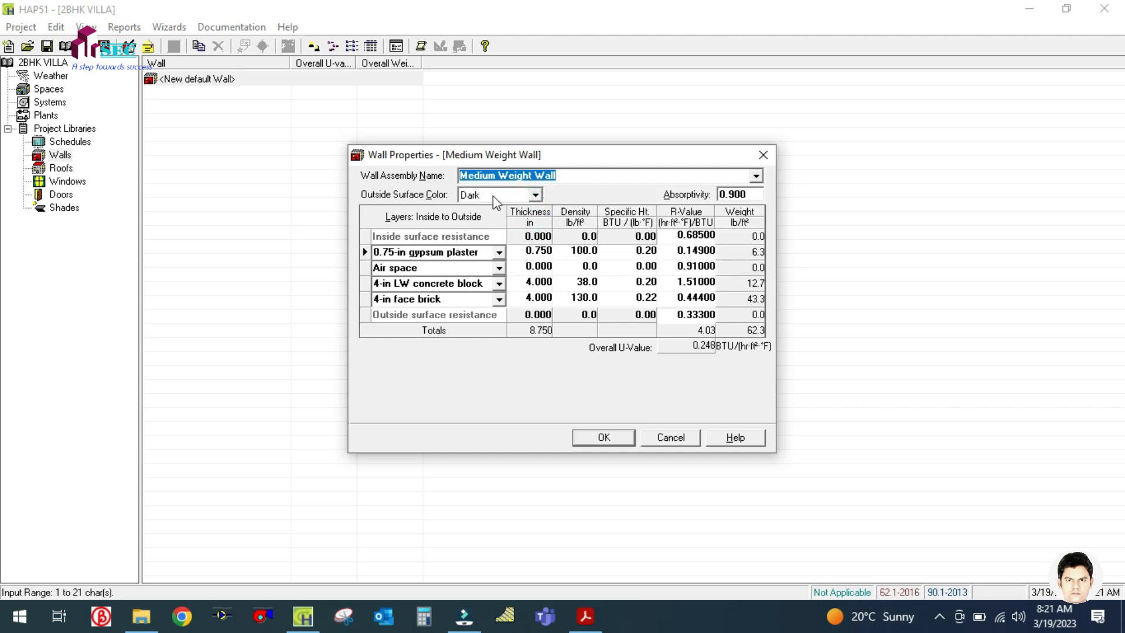
Set the Medium Weight Wall's outside surface color to Dark
left_click(537, 195)
left_click(491, 233)
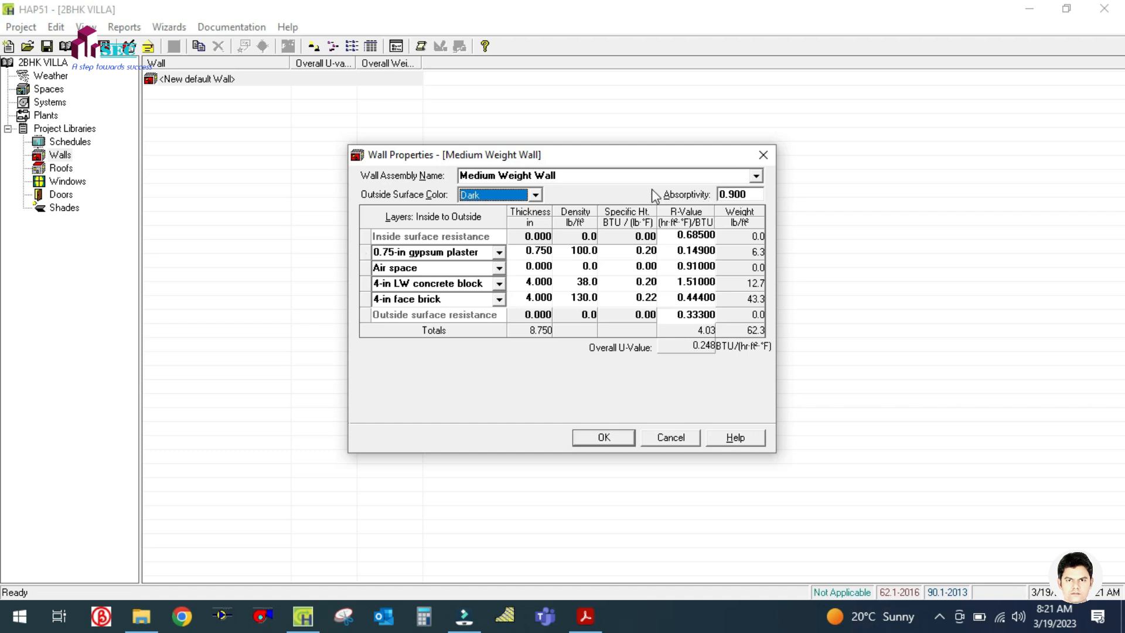
left_click(535, 194)
left_click(535, 194)
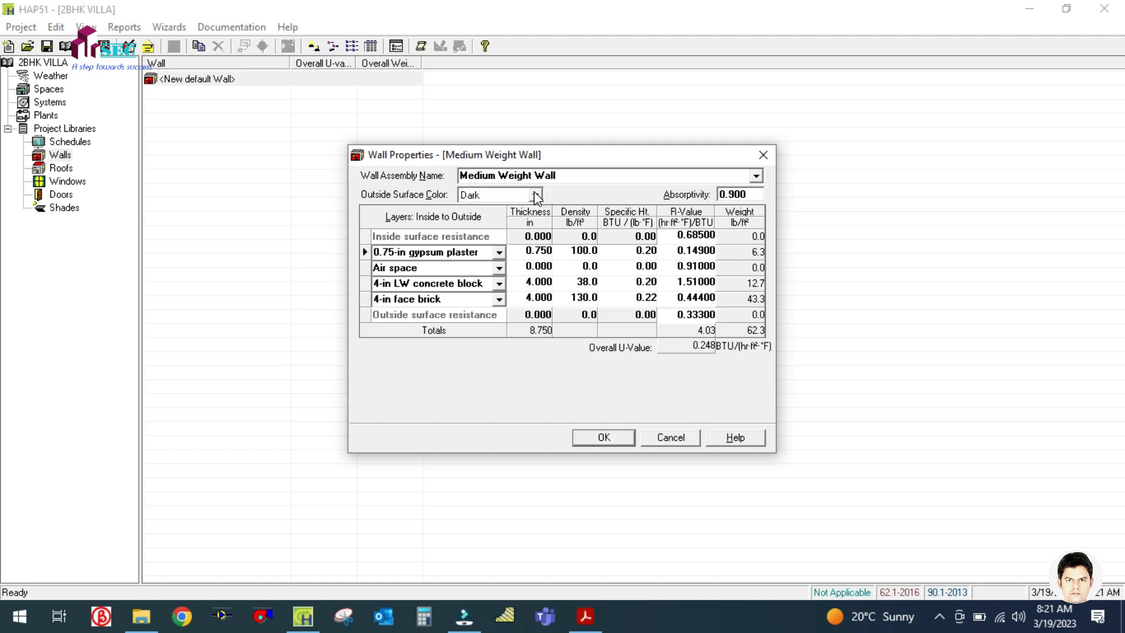
left_click(536, 195)
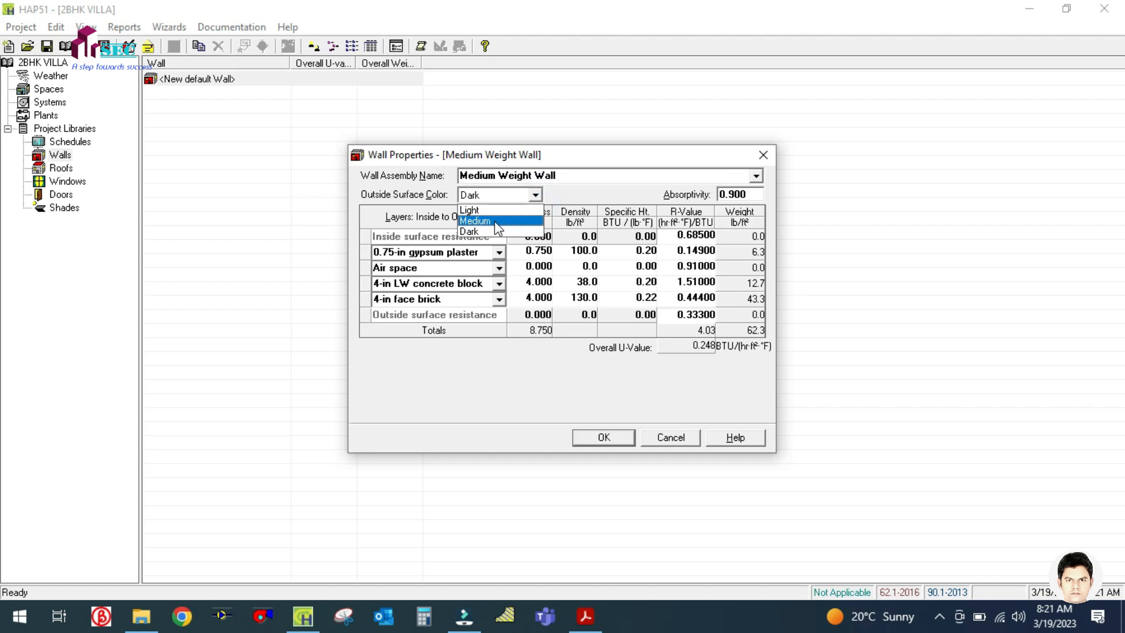
left_click(481, 230)
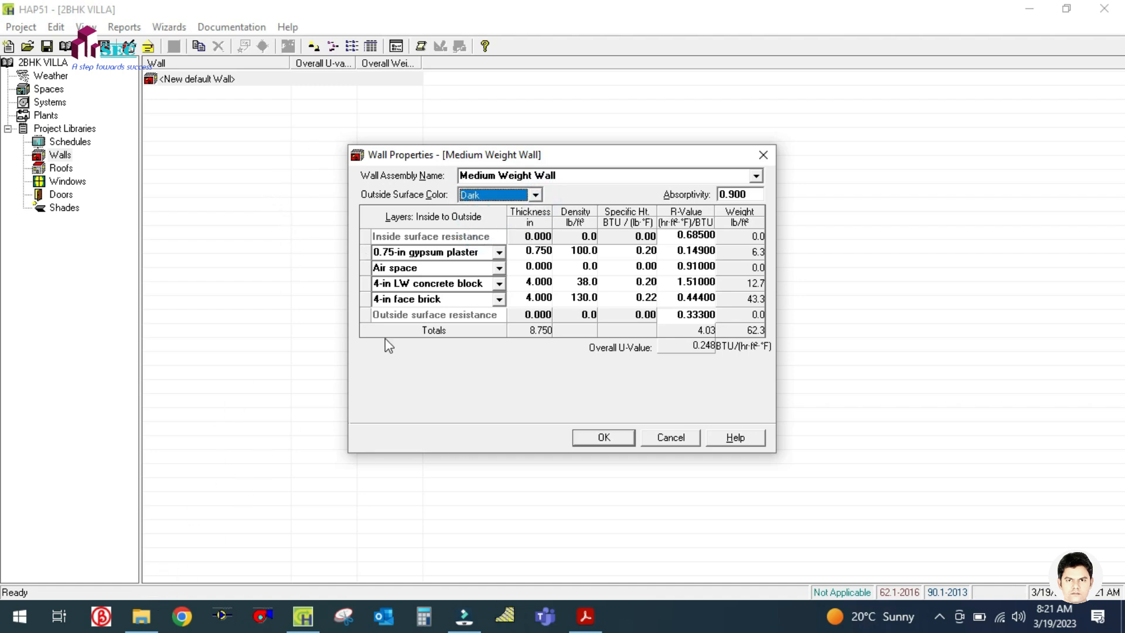
Open U-value.xls from the Project Steps folder in Excel and enable its macro content
left_click(141, 616)
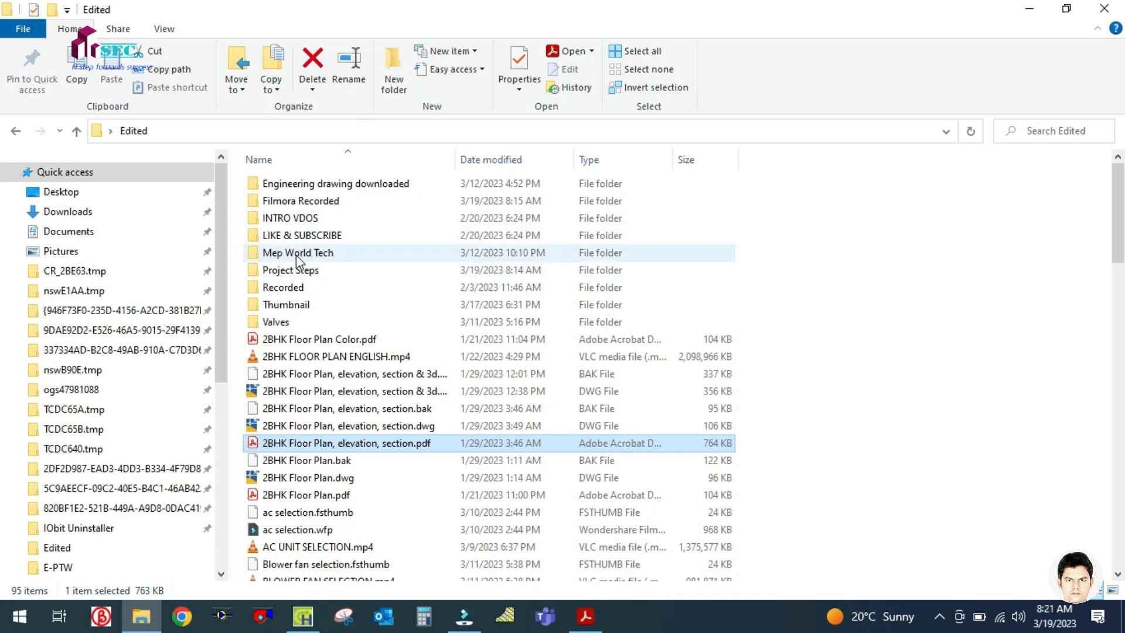
double_click(300, 272)
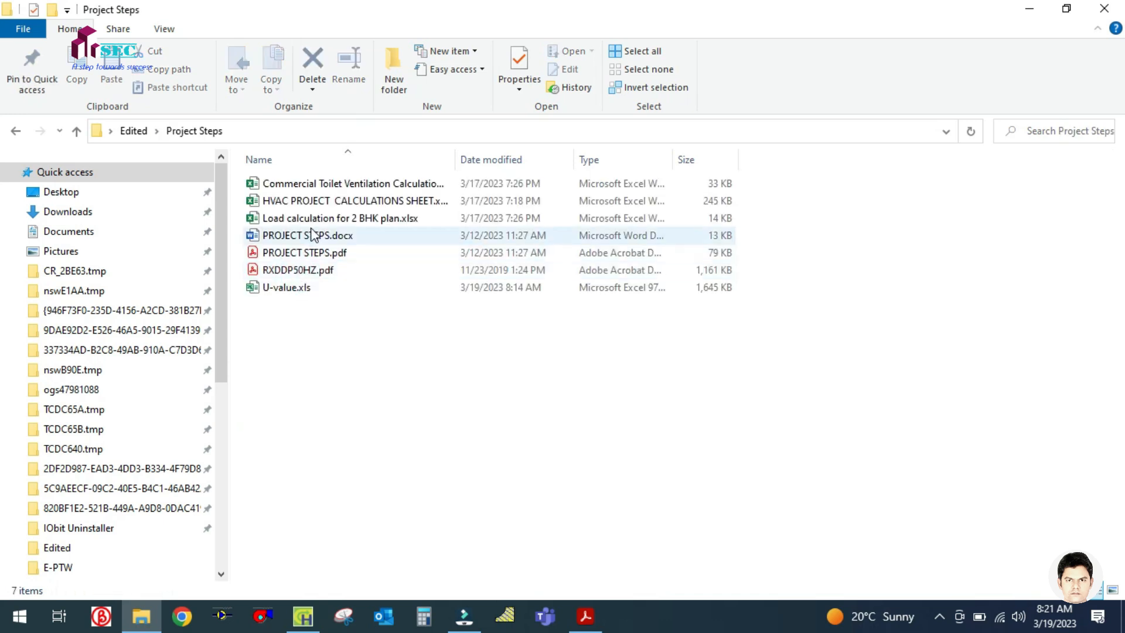
left_click(283, 289)
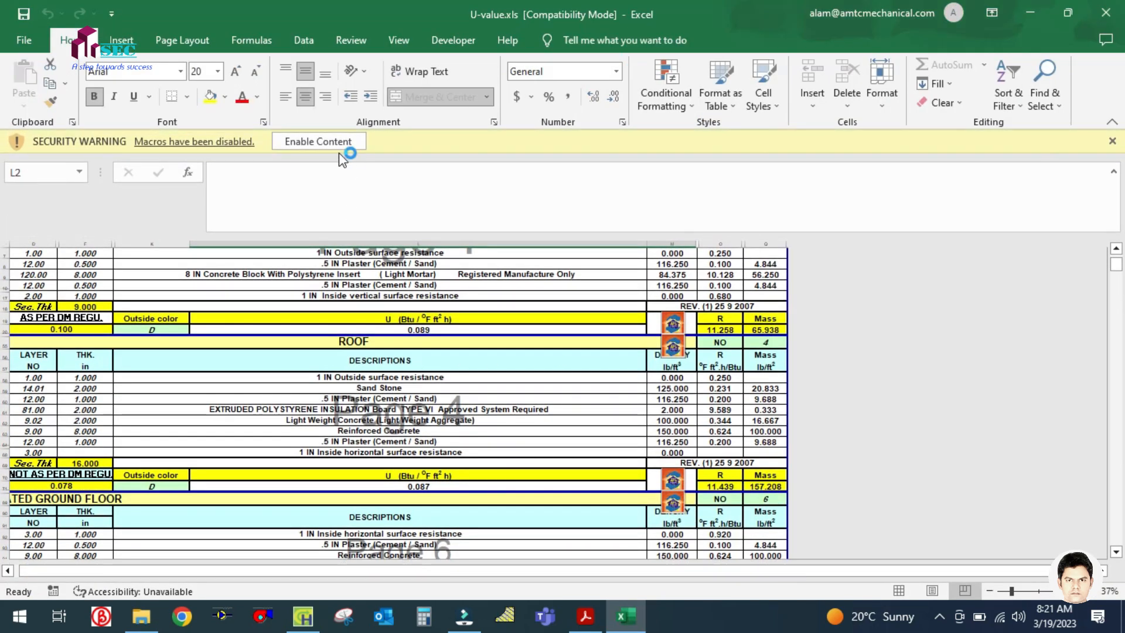
left_click(337, 147)
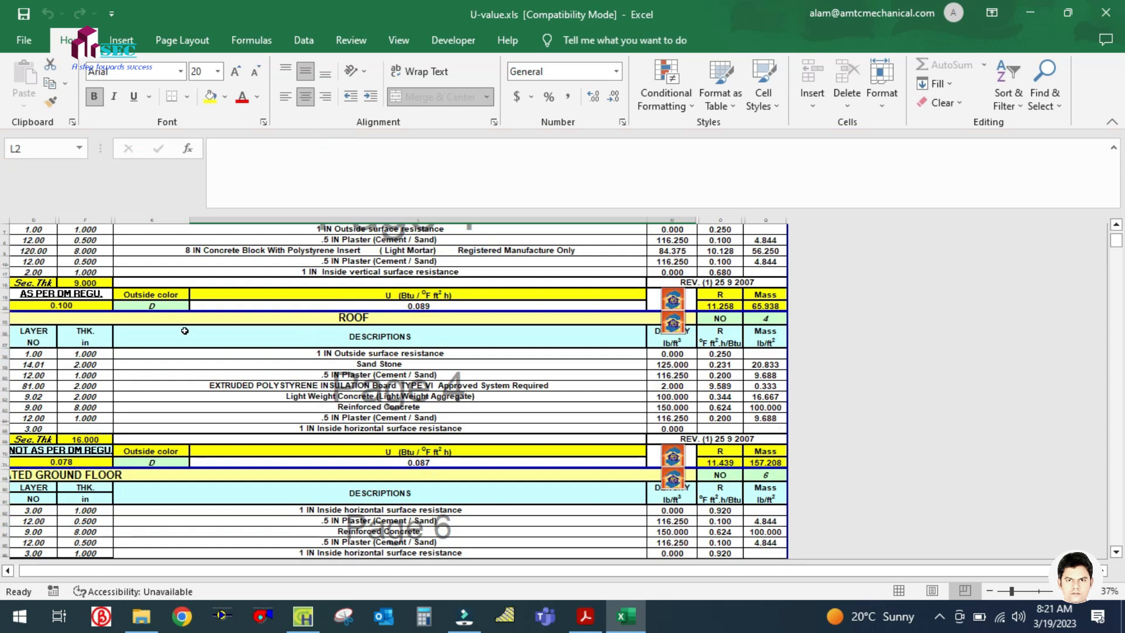
Look over the External Wall and Roof sections of the U-value workbook
scroll(57, 314, "up", 5, "ctrl")
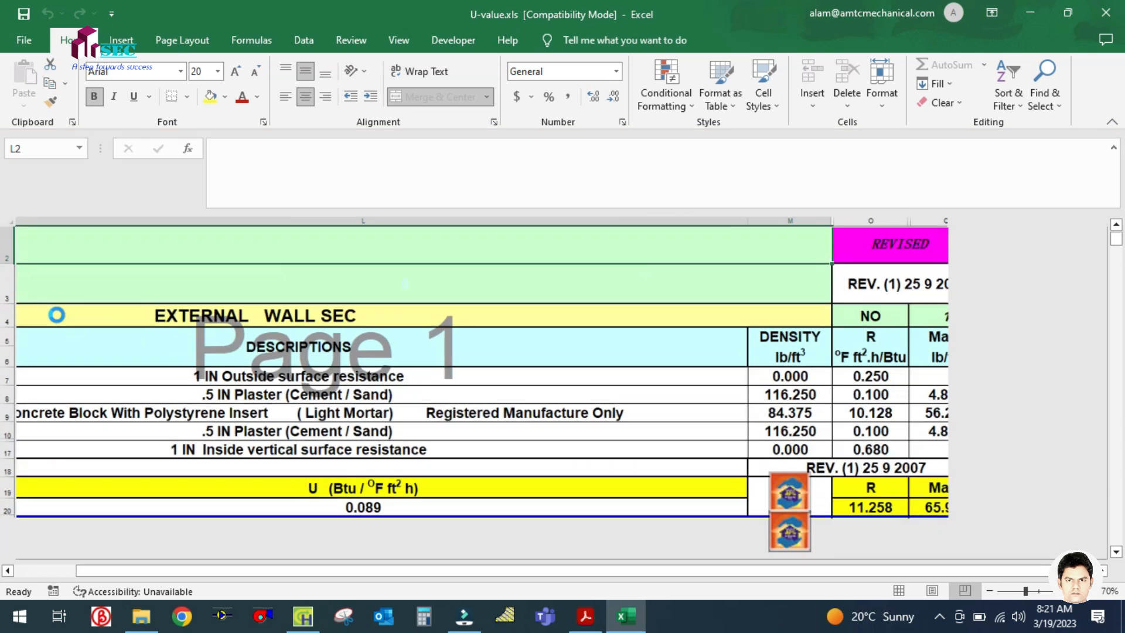
scroll(297, 331, "down", 3, "ctrl")
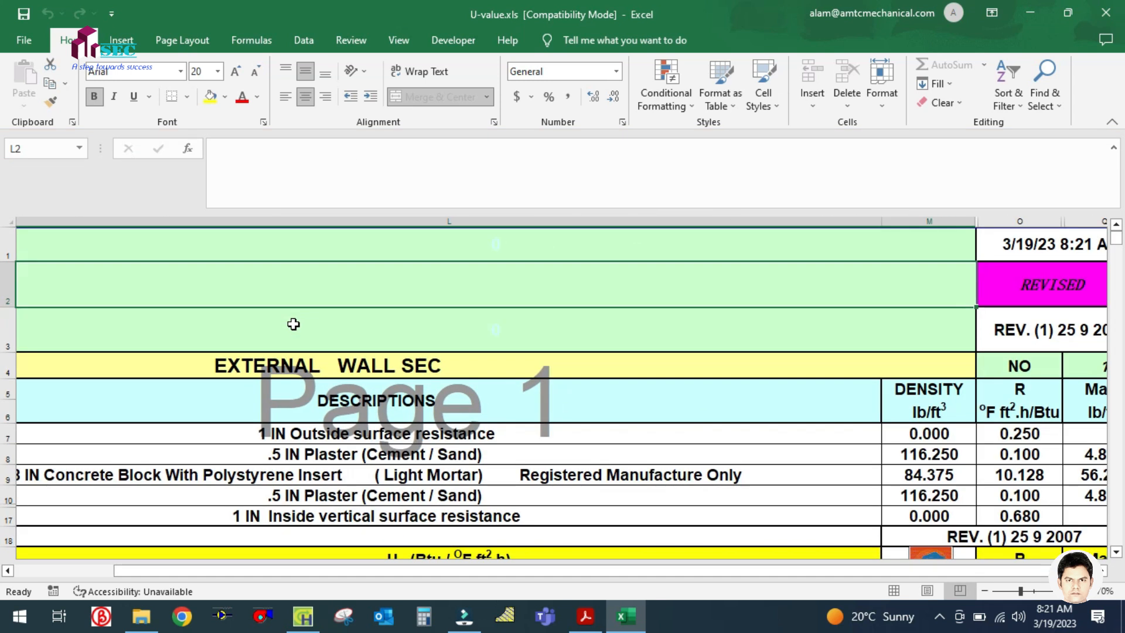
scroll(294, 324, "down", 1, "ctrl")
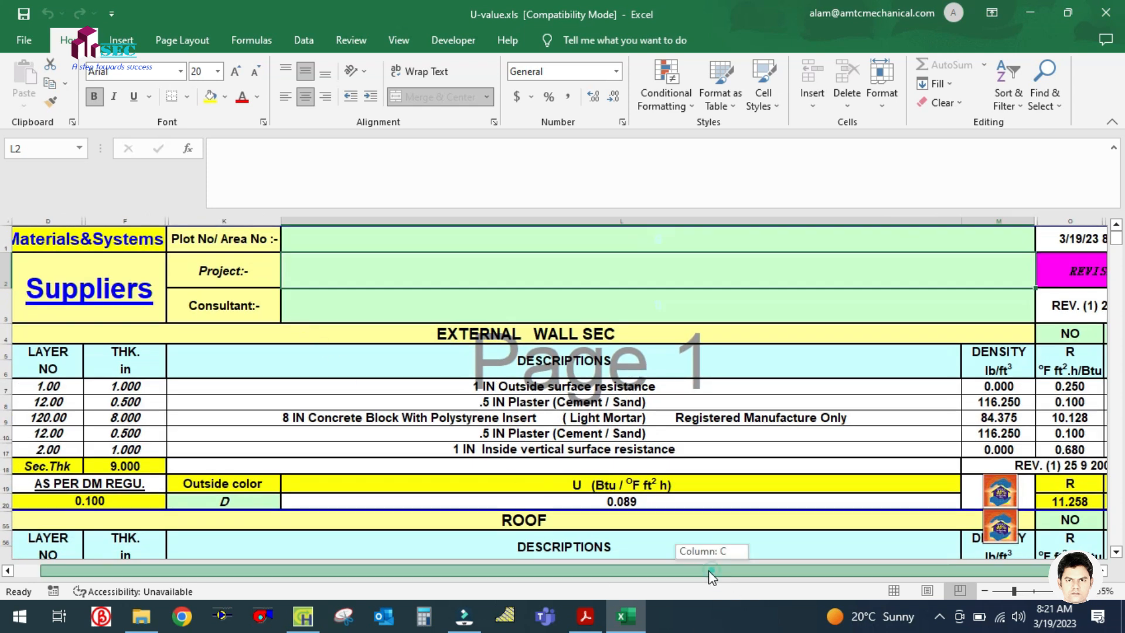
scroll(678, 354, "down", 1, "ctrl")
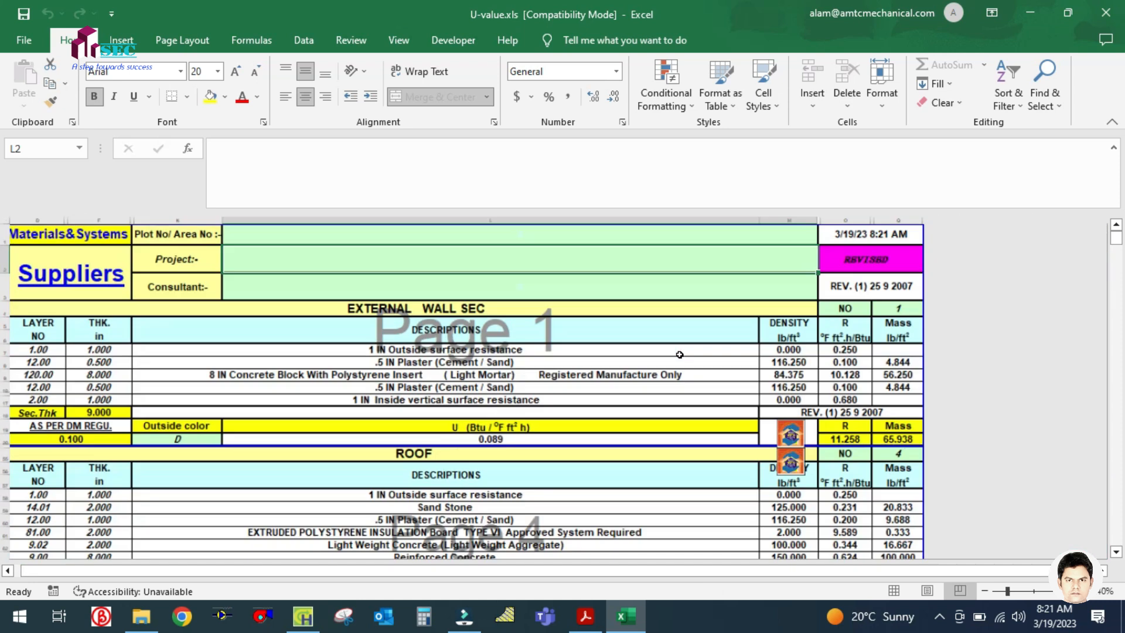
scroll(490, 425, "up", 1, "ctrl")
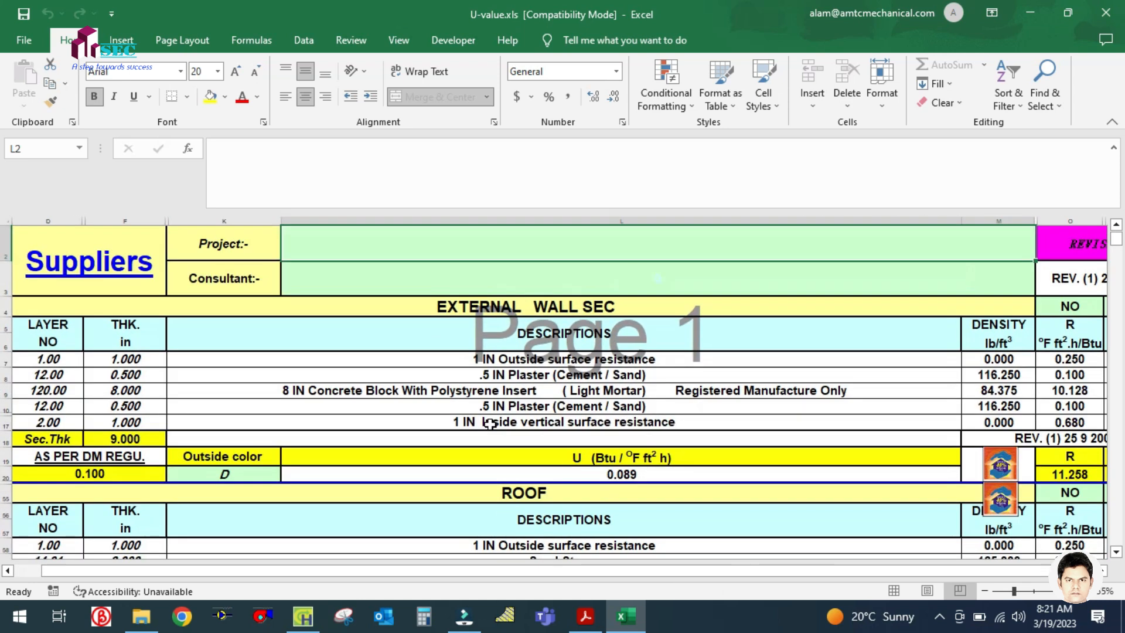
scroll(588, 377, "down", 1, "ctrl")
scroll(587, 376, "up", 1, "ctrl")
scroll(586, 377, "down", 1, "ctrl")
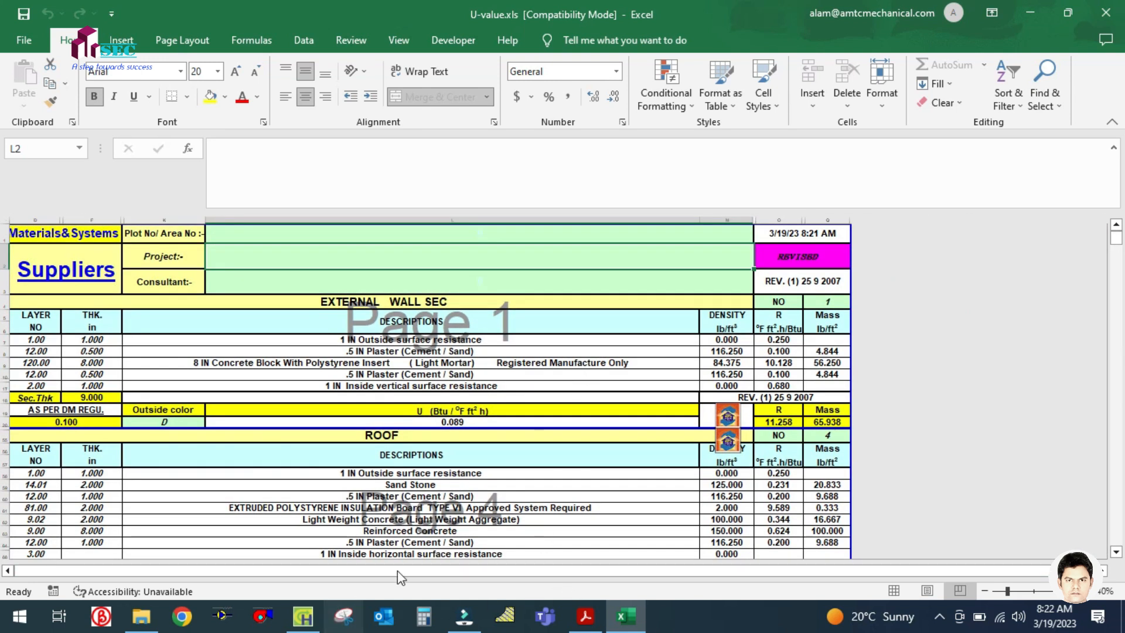
scroll(443, 477, "up", 1, "ctrl")
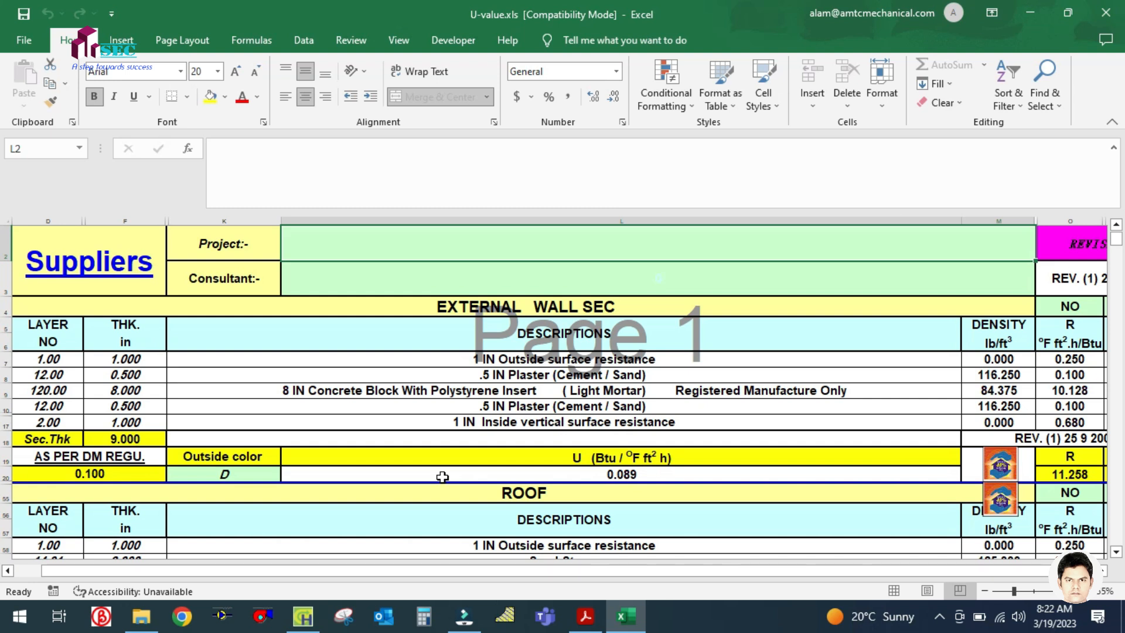
Examine the External Wall section's overall U-value and its layers from outside to inside surface resistance
left_click(538, 301)
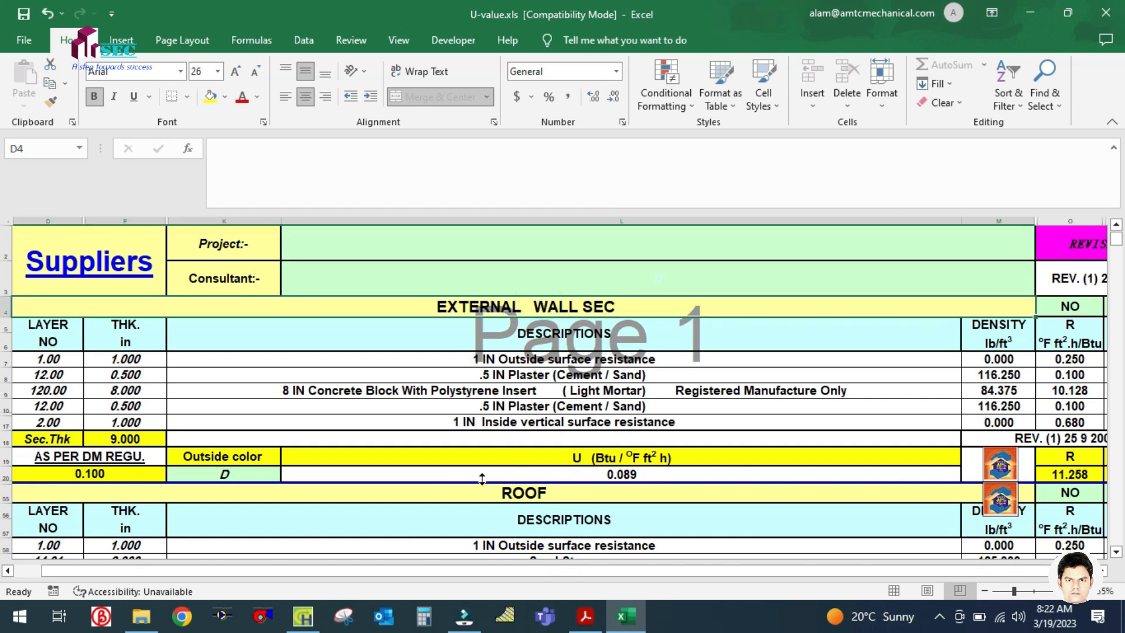
left_click(577, 472)
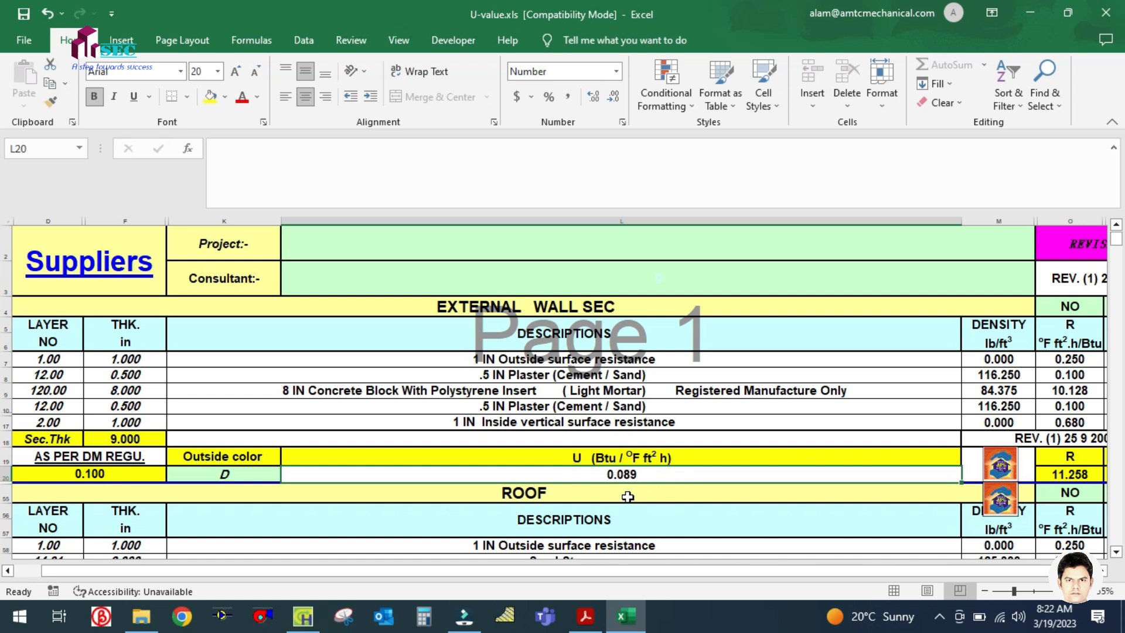
left_click_drag(548, 363, 555, 425)
left_click(607, 386)
left_click(512, 363)
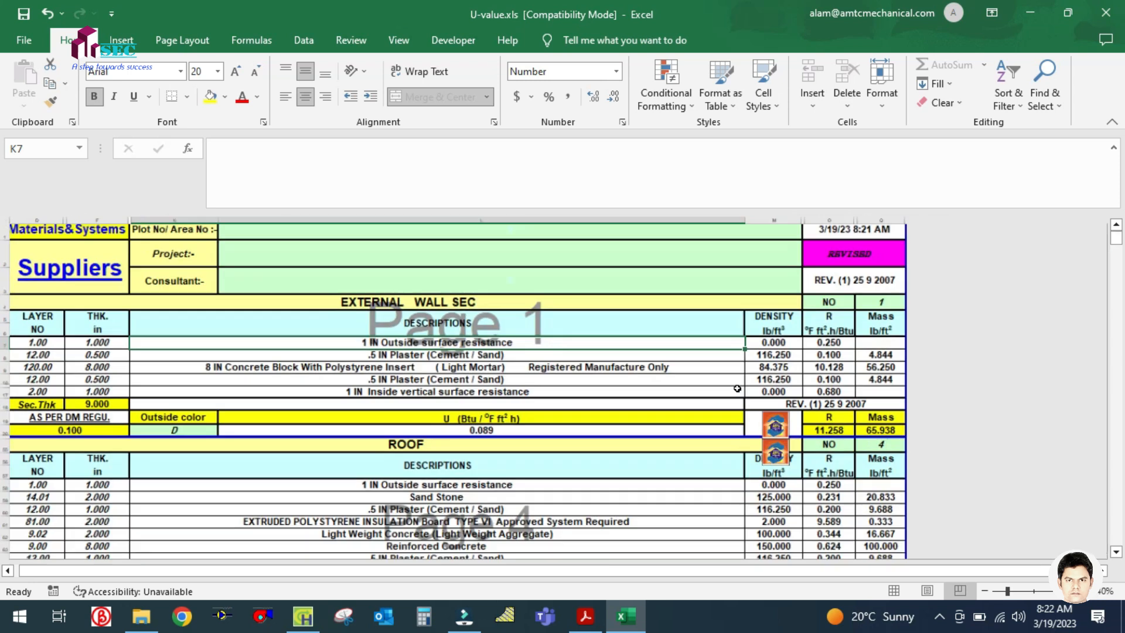
scroll(727, 394, "down", 2)
scroll(746, 378, "up", 1)
scroll(755, 372, "down", 1)
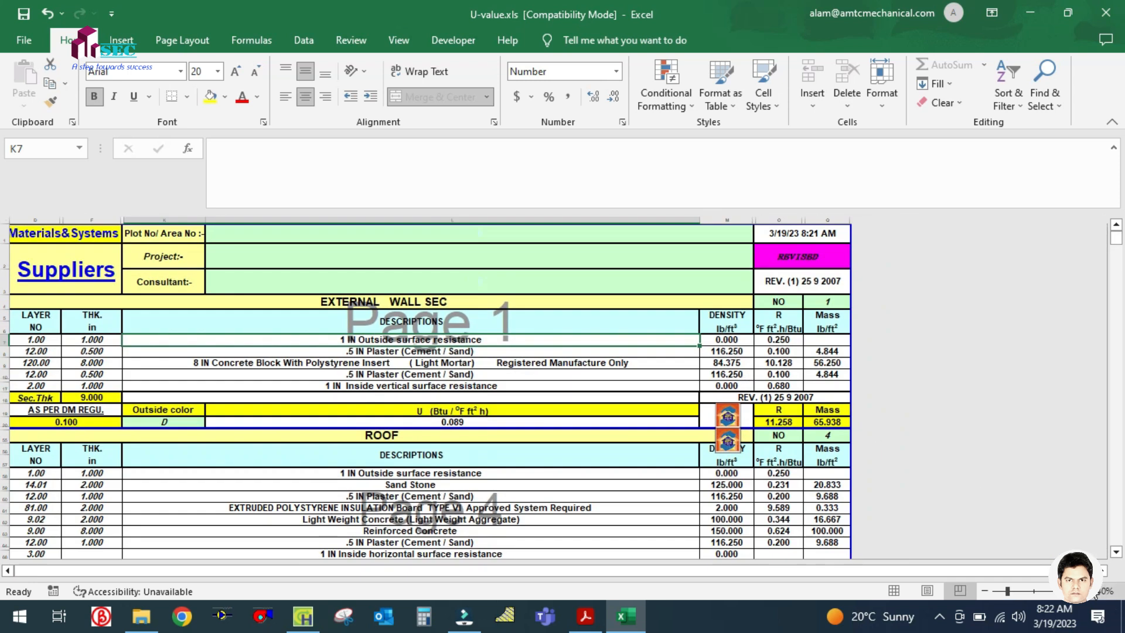
Compare the Medium Weight Wall's layers and surface resistances in HAP with the External Wall section of U-value.xls in Excel
left_click(1091, 592)
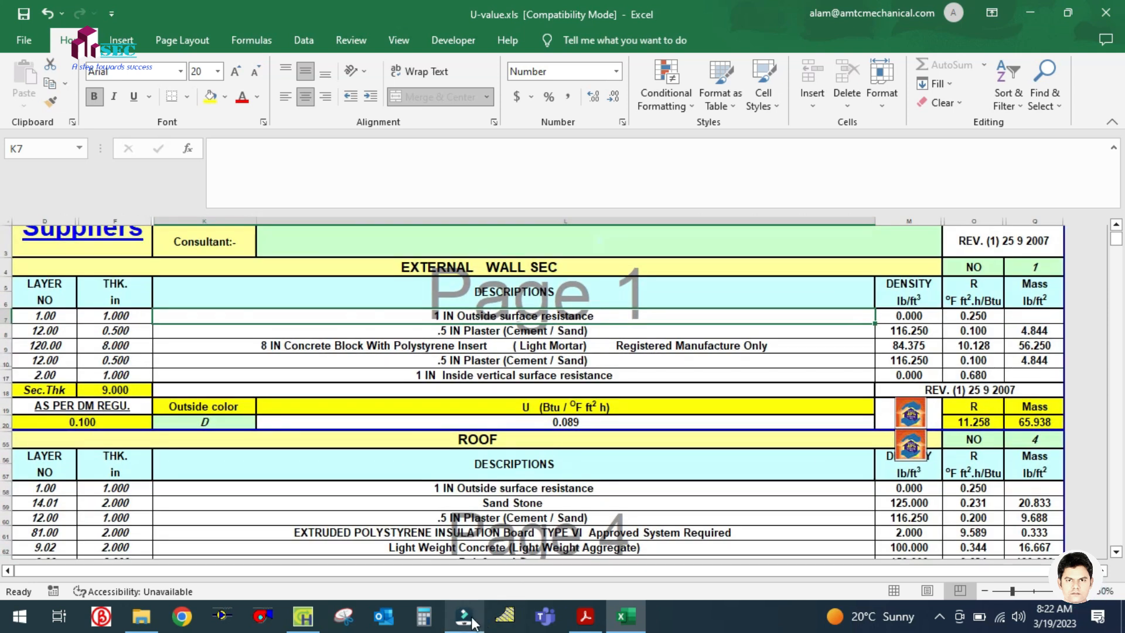
left_click(302, 615)
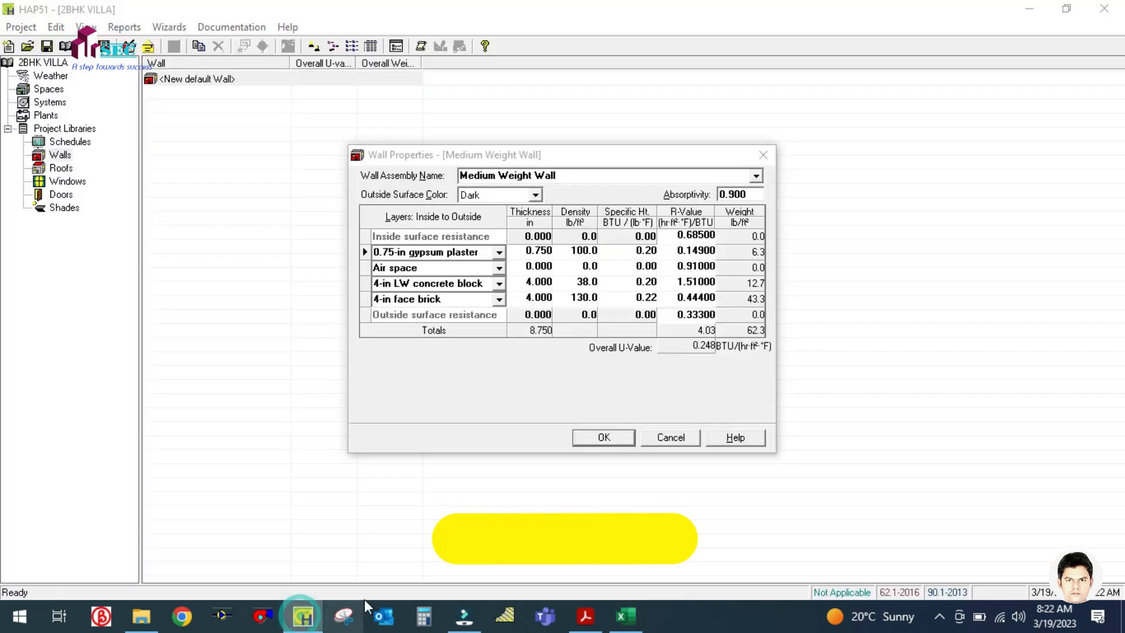
left_click(622, 616)
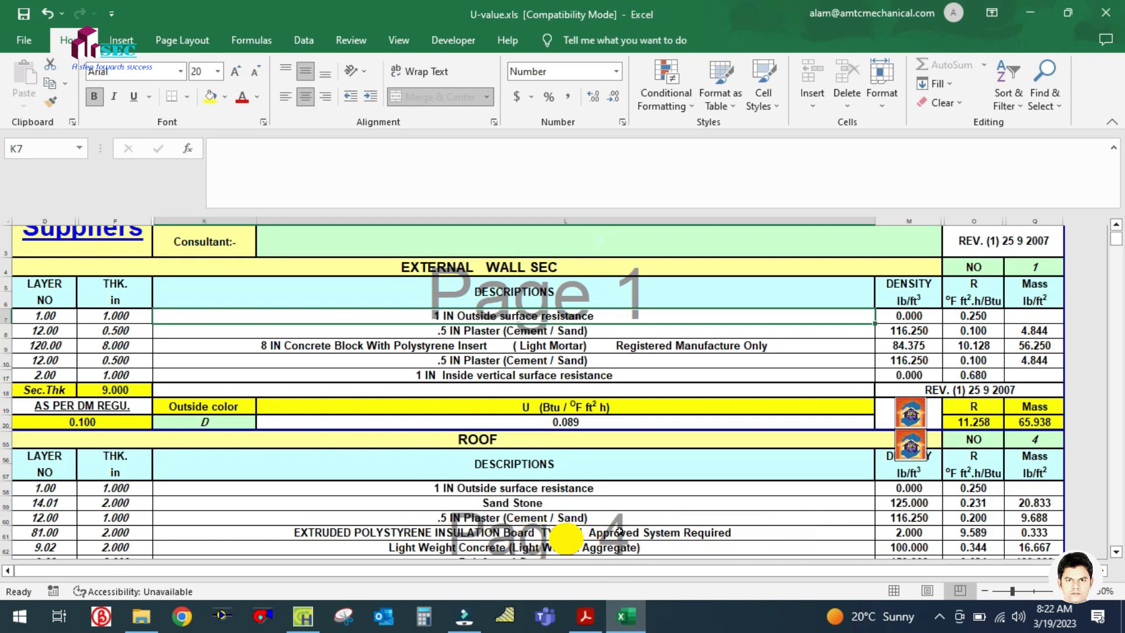
left_click(627, 616)
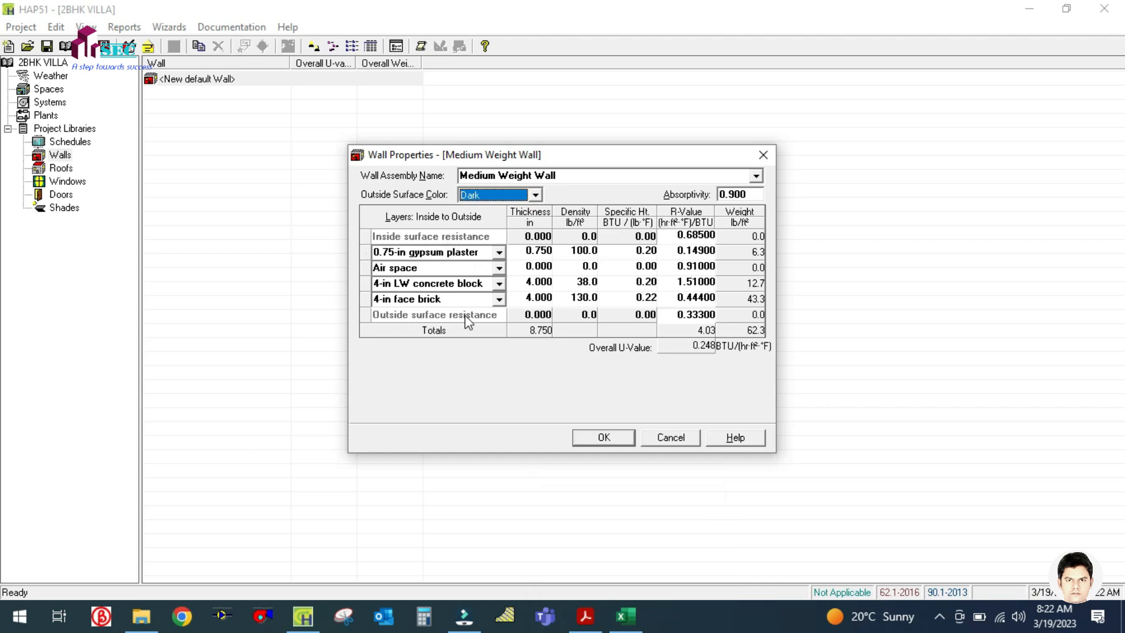
left_click(536, 314)
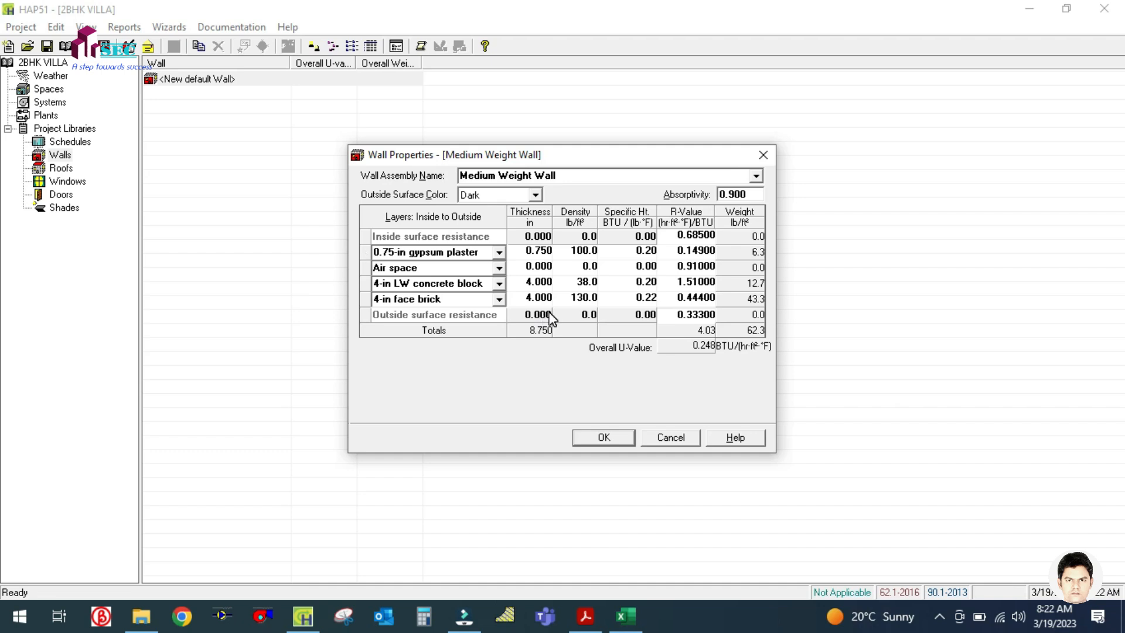
left_click(621, 628)
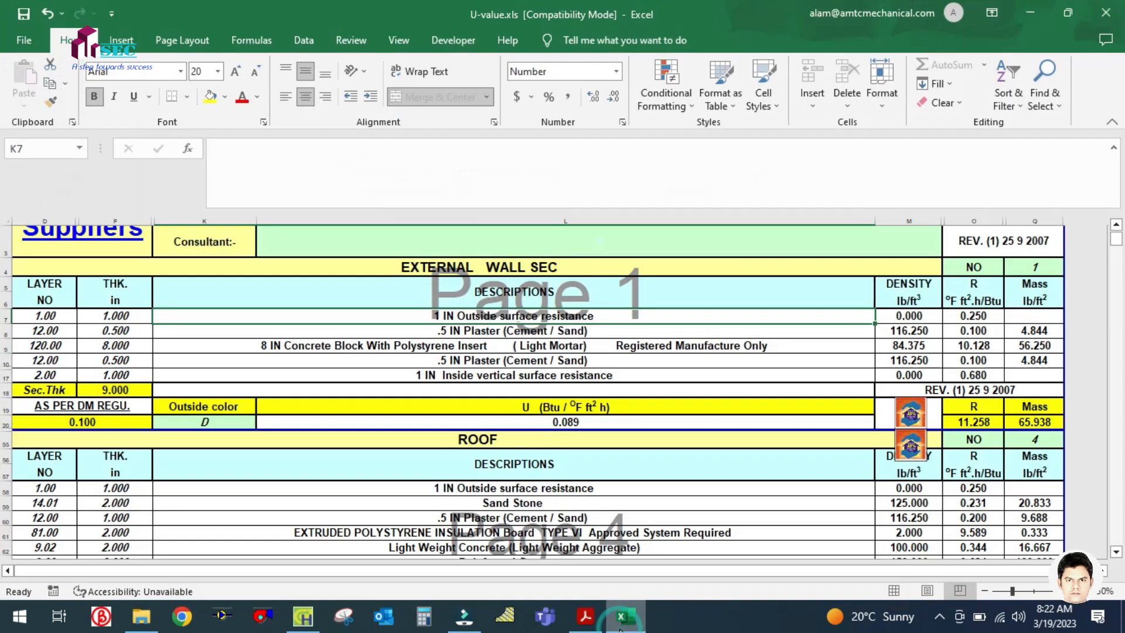
left_click(621, 628)
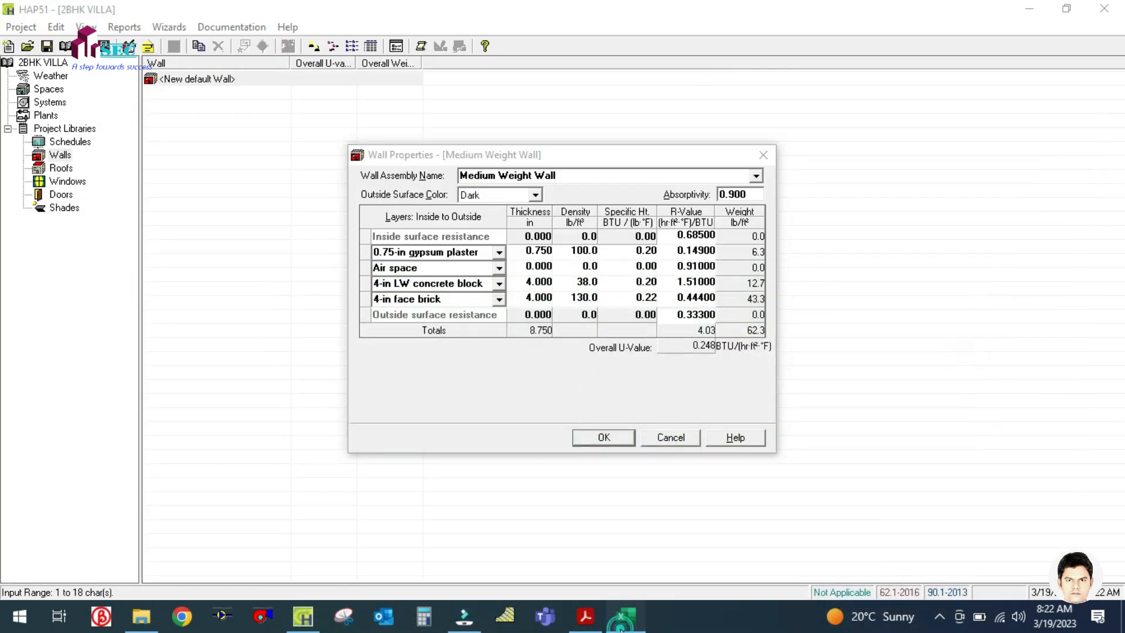
left_click(621, 628)
left_click(621, 628)
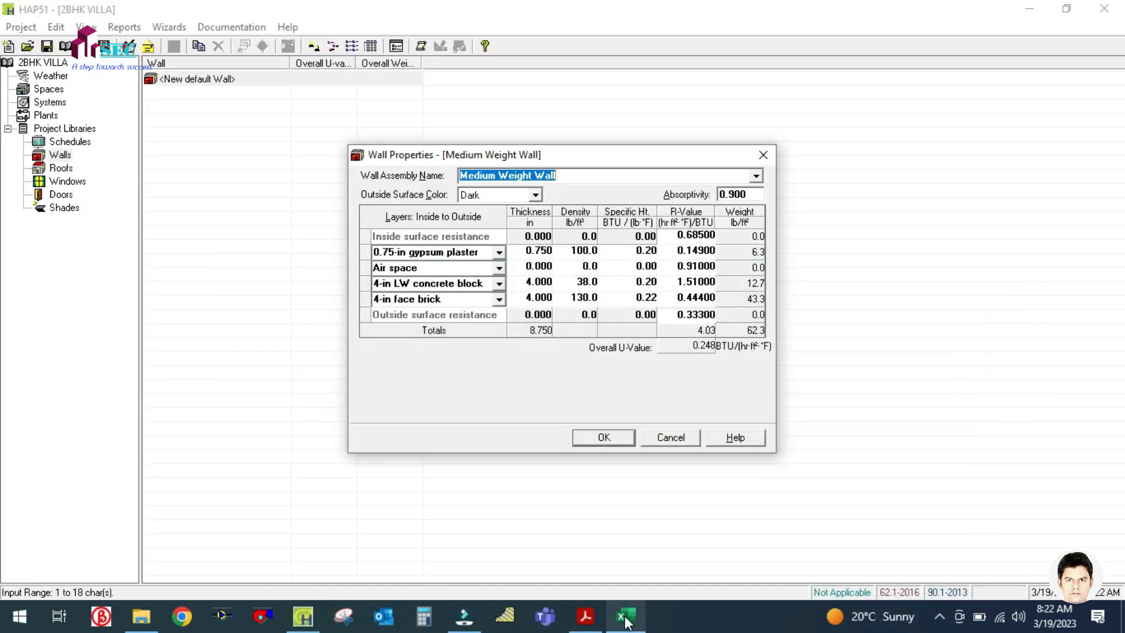
left_click(626, 620)
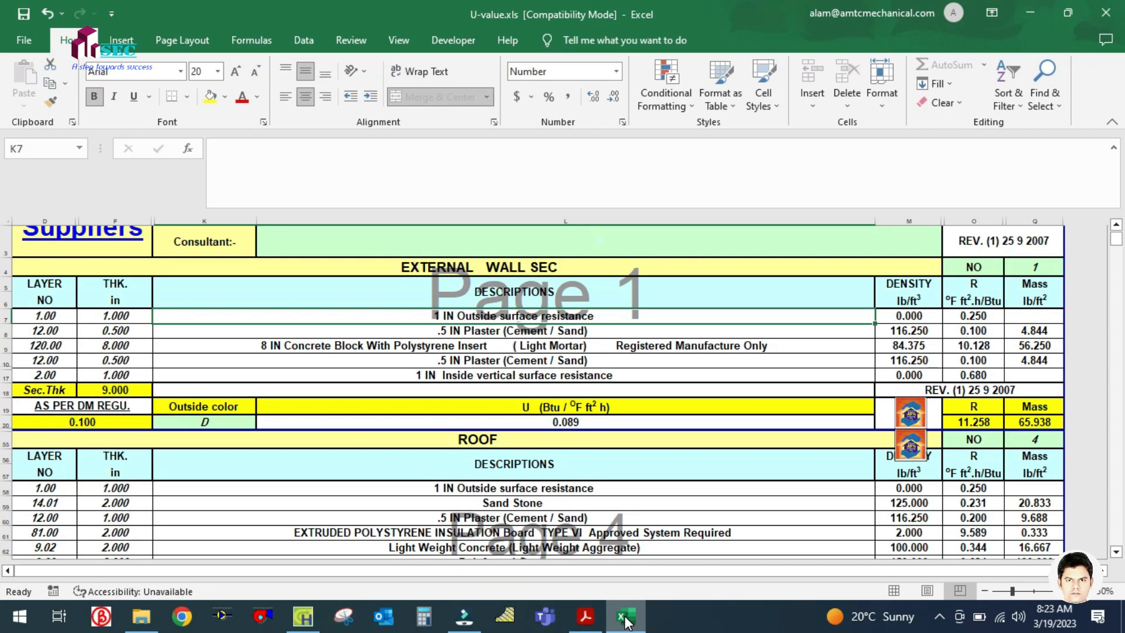
left_click(625, 620)
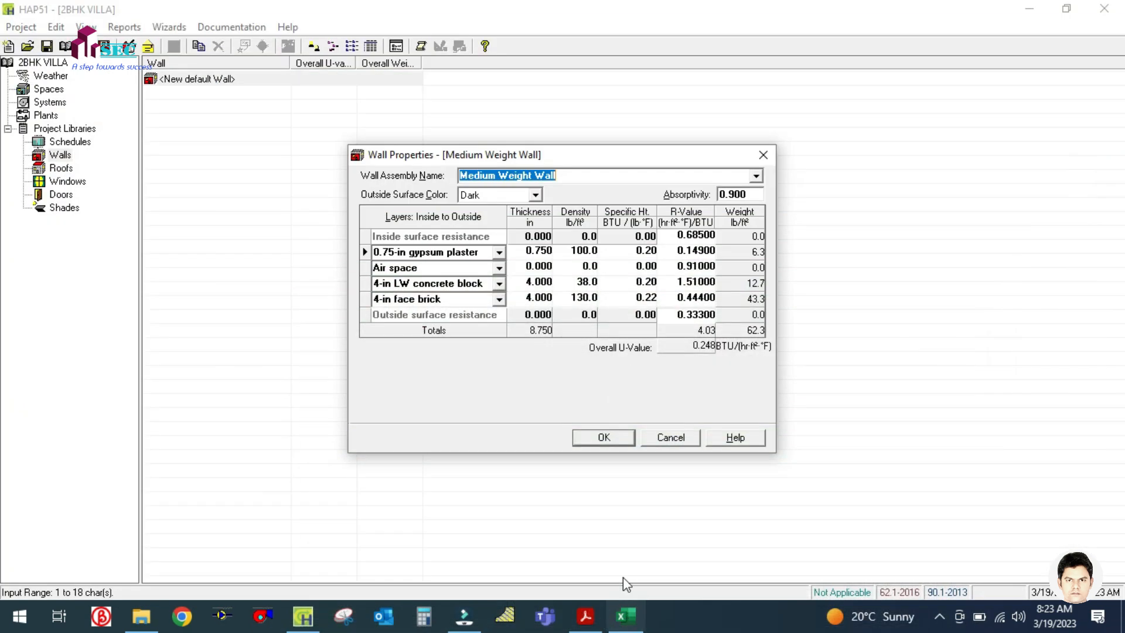
left_click(495, 316)
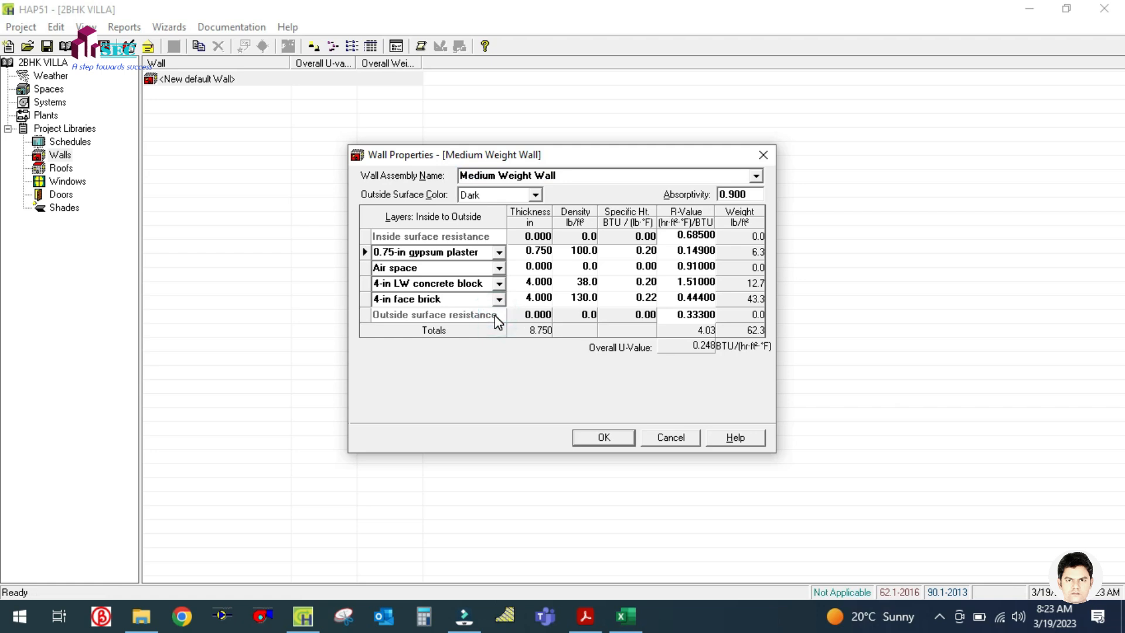
Rename the wall's 0.75-in gypsum plaster layer as 0.5 IN PLASTER CEMENT, following the External Wall data in the U-value workbook
left_click(498, 253)
left_click(499, 256)
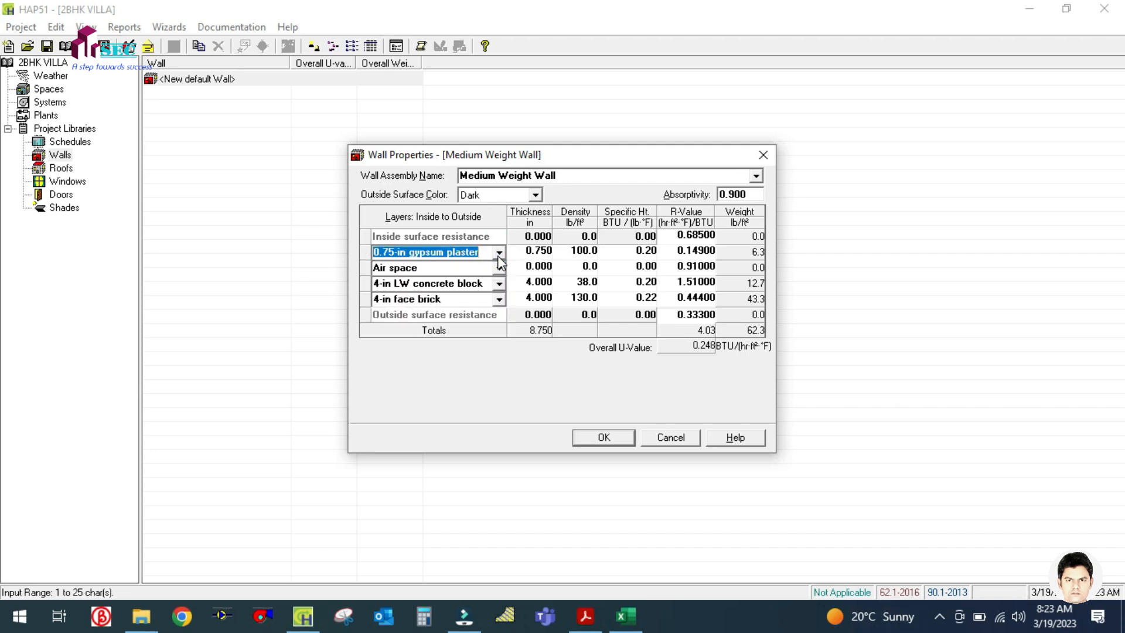
left_click(624, 618)
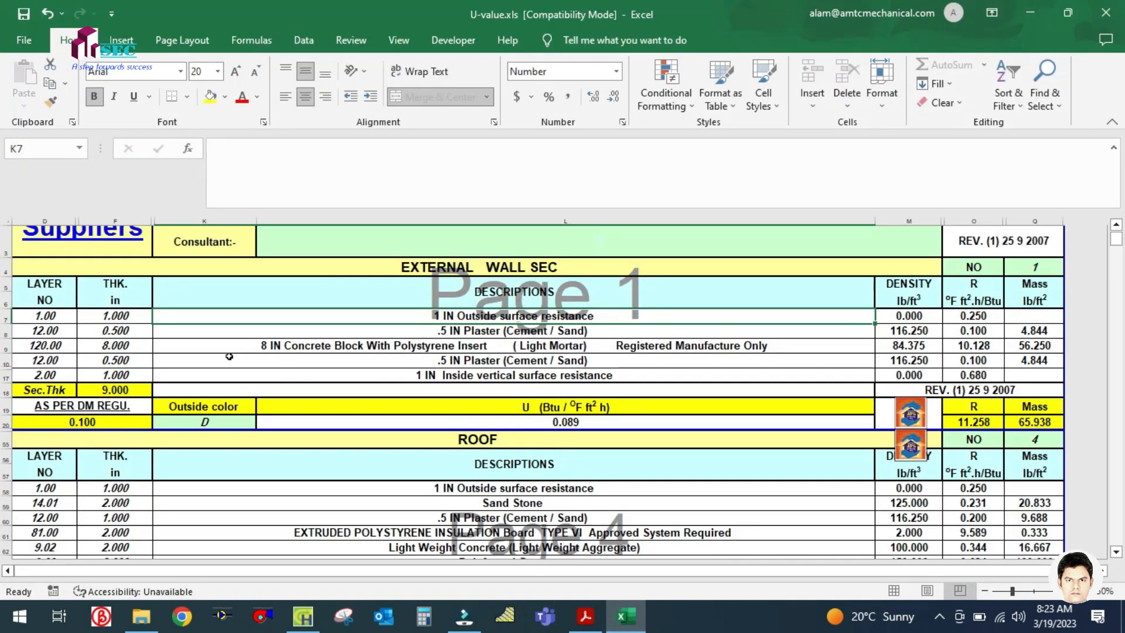
left_click(462, 331)
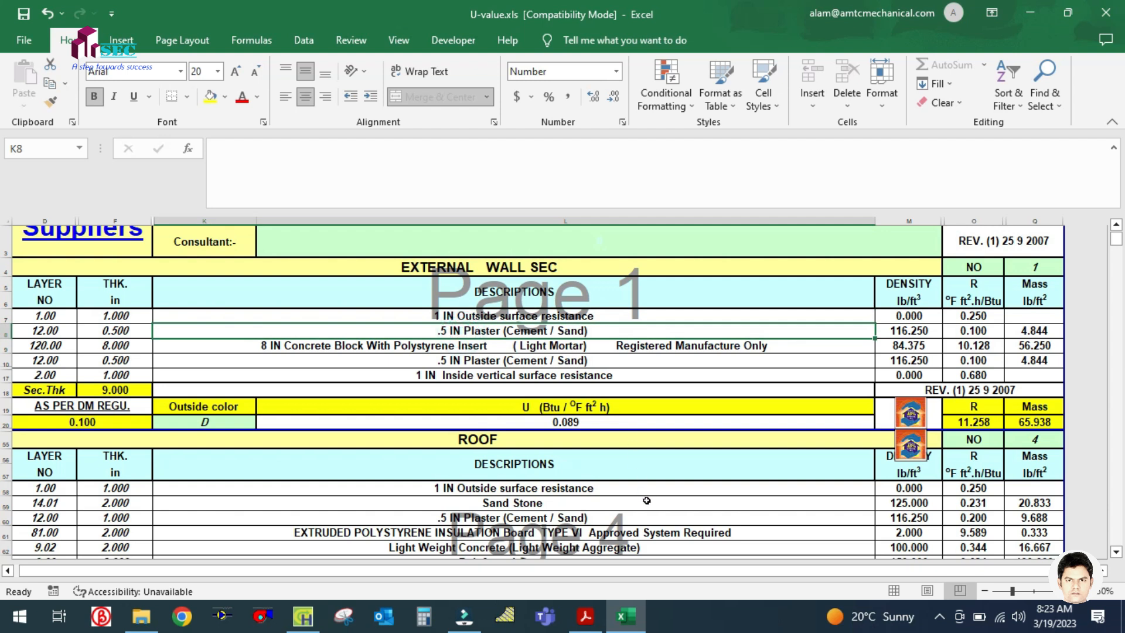
left_click(624, 617)
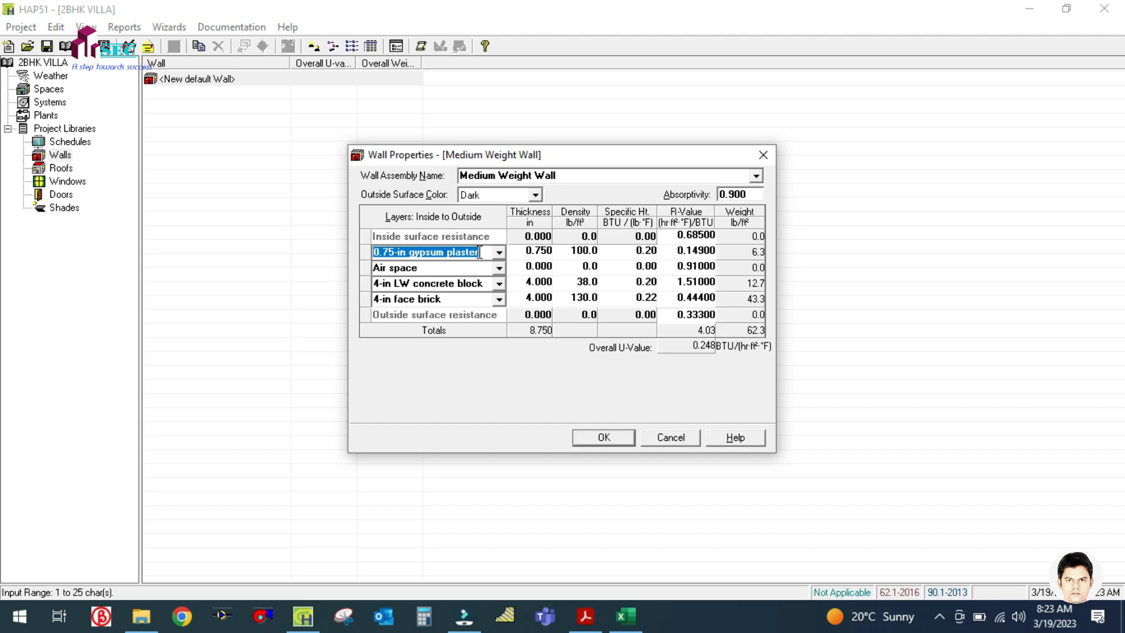
type("0.5 IN")
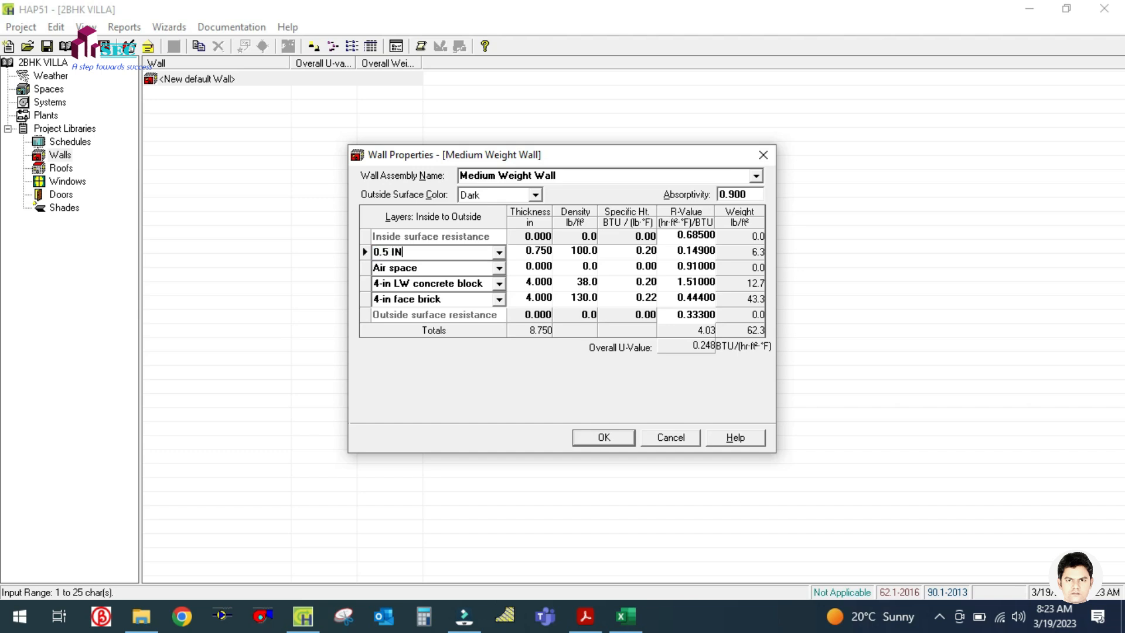
type(" PLAN")
type("TER")
type(" CEMENT")
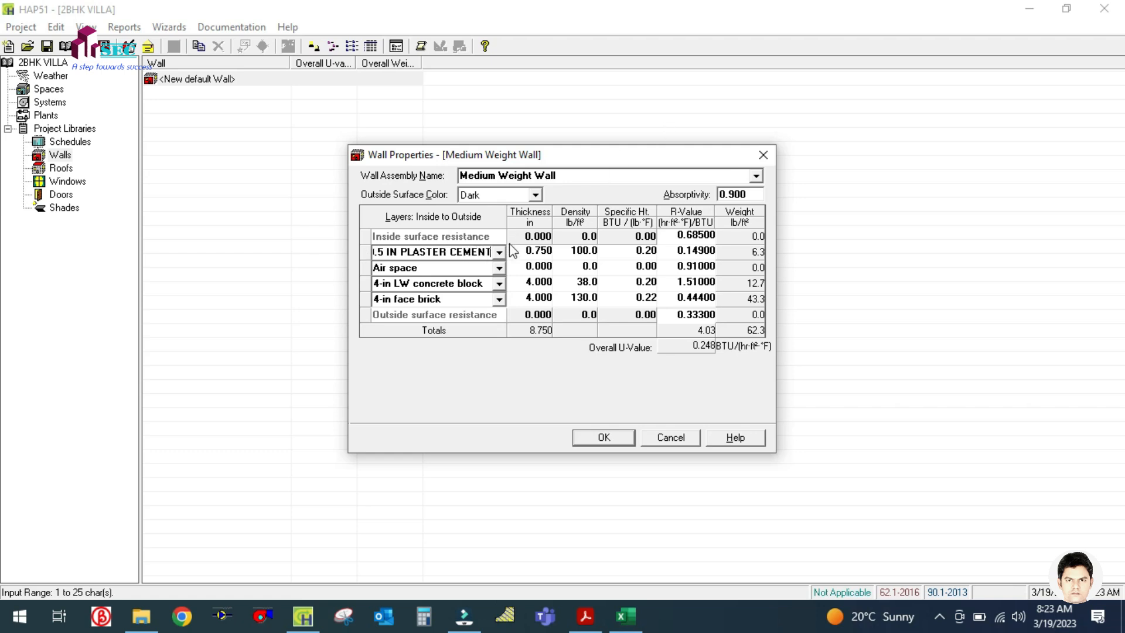
Set the plaster layer's thickness to 0.5 in and its density to 116.25 lb/ft³ from the U-value workbook
left_click(518, 252)
type("0.5")
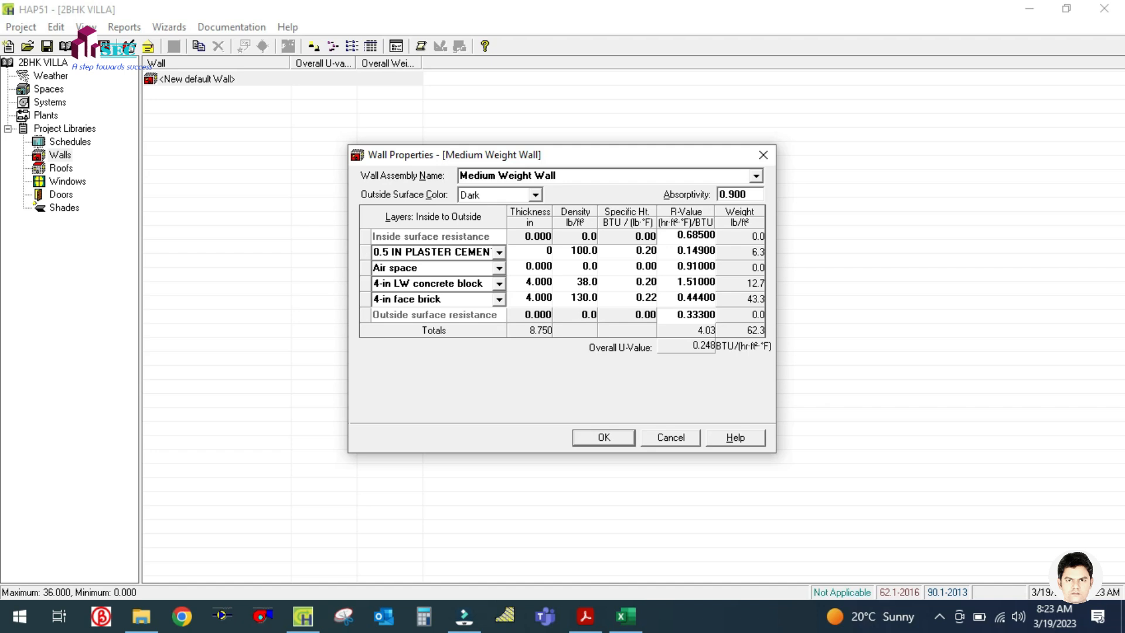
left_click(574, 250)
left_click(627, 617)
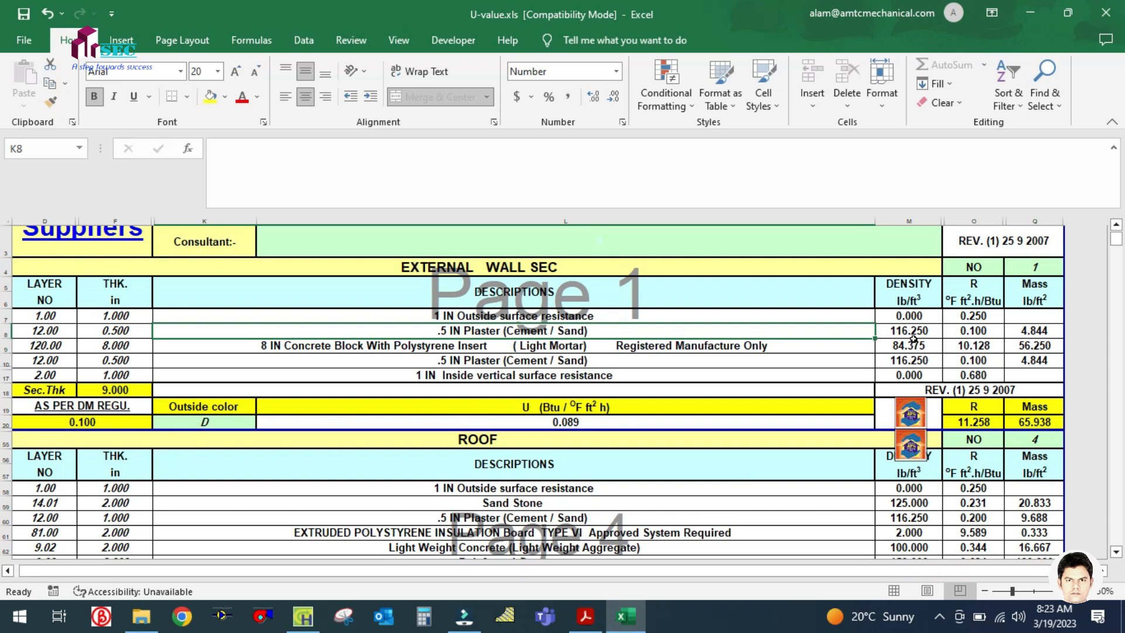
left_click(624, 617)
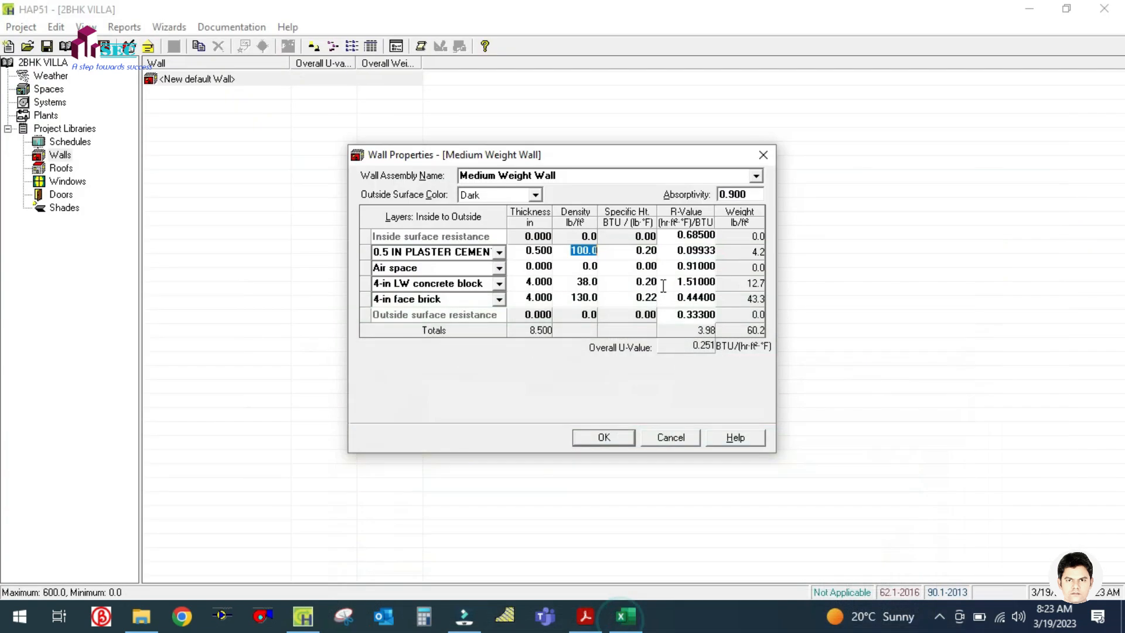
type("116.25")
left_click(628, 248)
Look up the plaster's R-value in the workbook and set the wall's plaster layer to 0.1
left_click(616, 626)
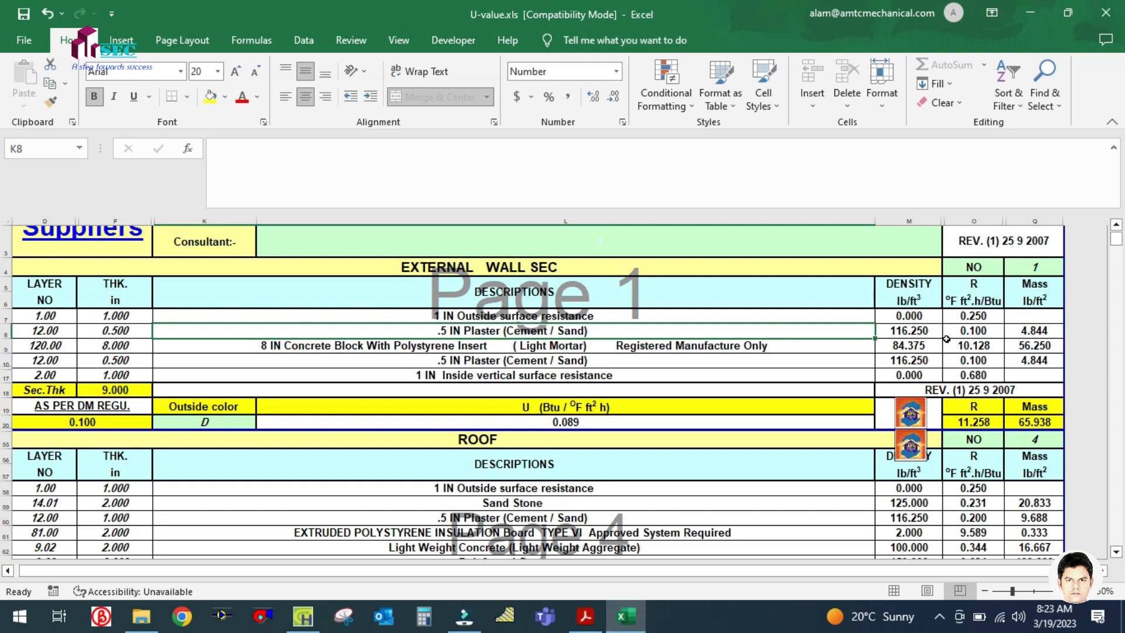
left_click(637, 613)
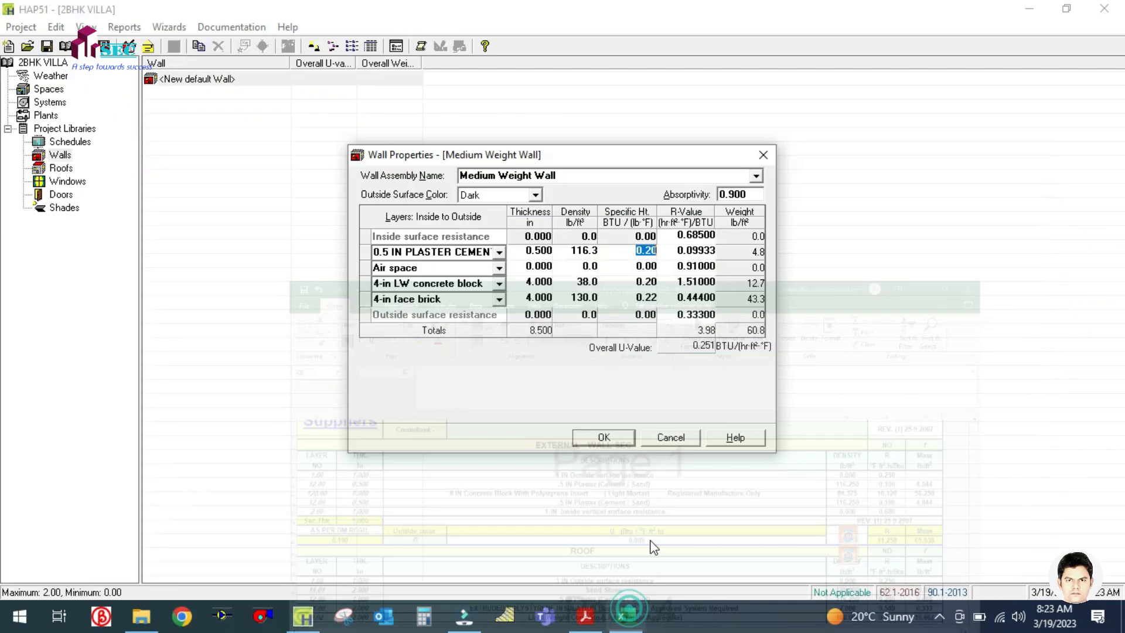
left_click(674, 253)
left_click(675, 253)
type("0.1")
Replace the Air space layer with 8 CONCRETE BLOCK, per the workbook's next wall layer, and give it a thickness of 8 in
left_click(490, 265)
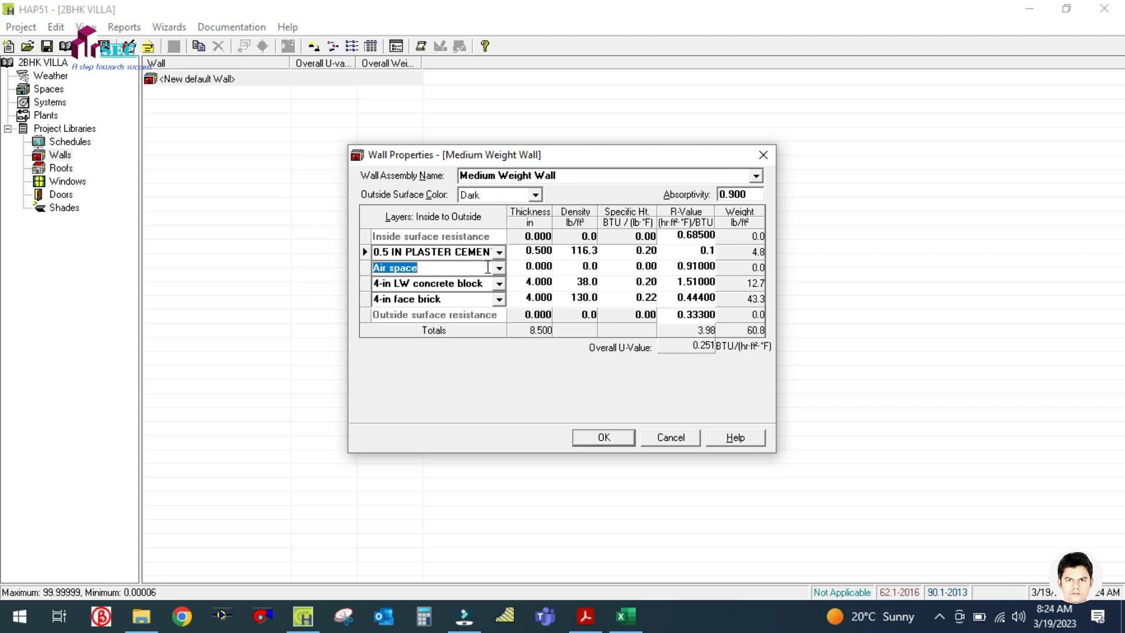
left_click(611, 618)
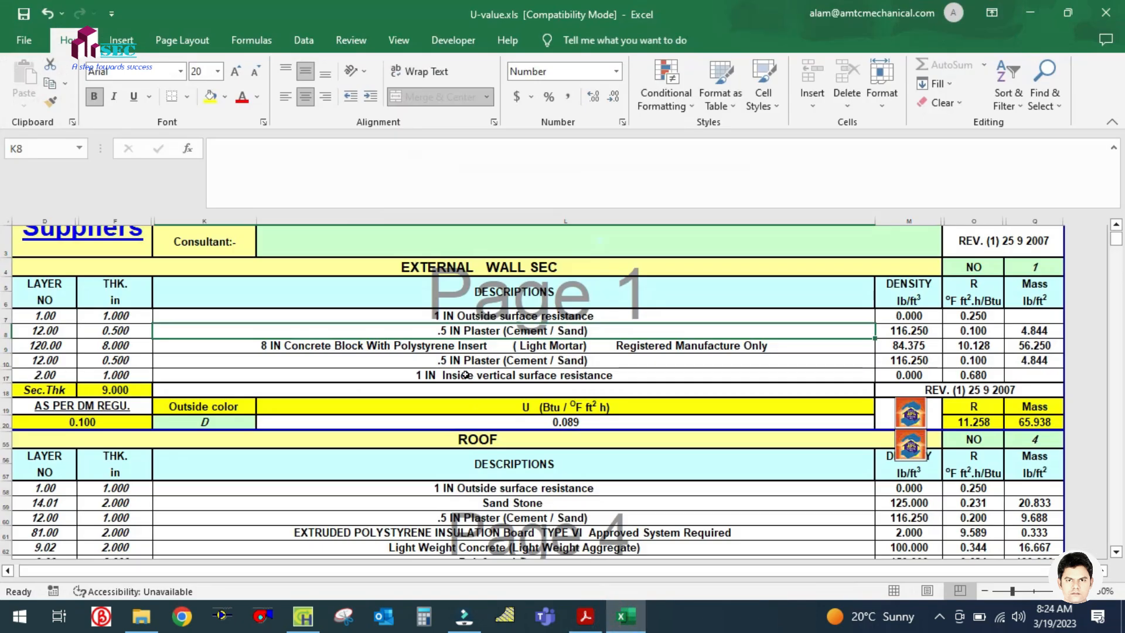
left_click(437, 345)
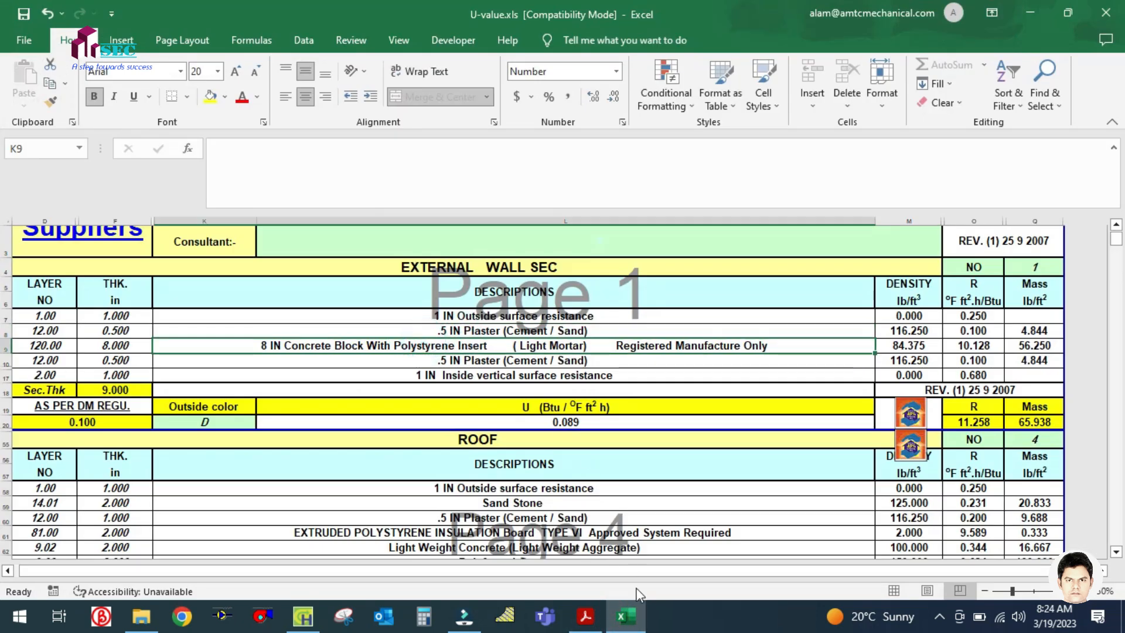
left_click(626, 616)
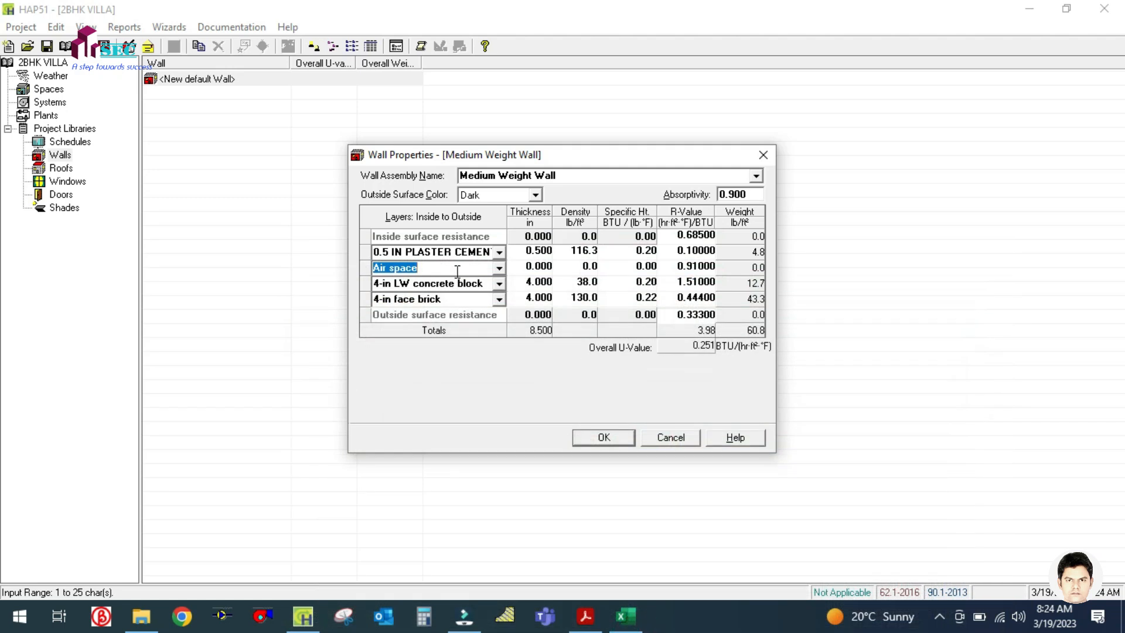
type("8 CONCRETE")
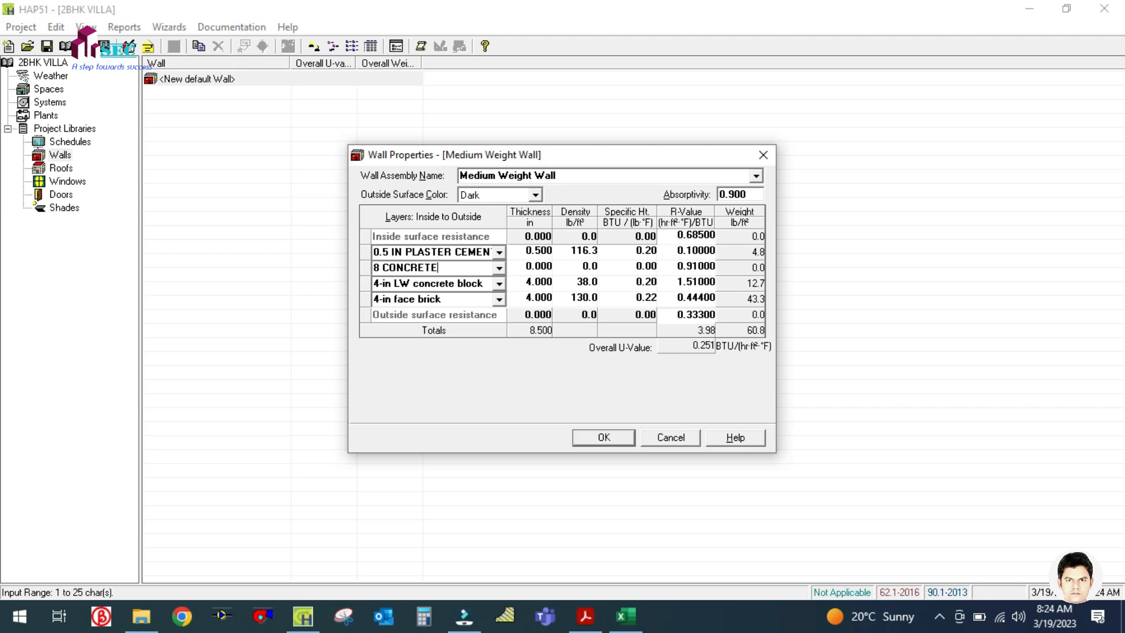
type(" BLOCK")
left_click(533, 271)
type("8")
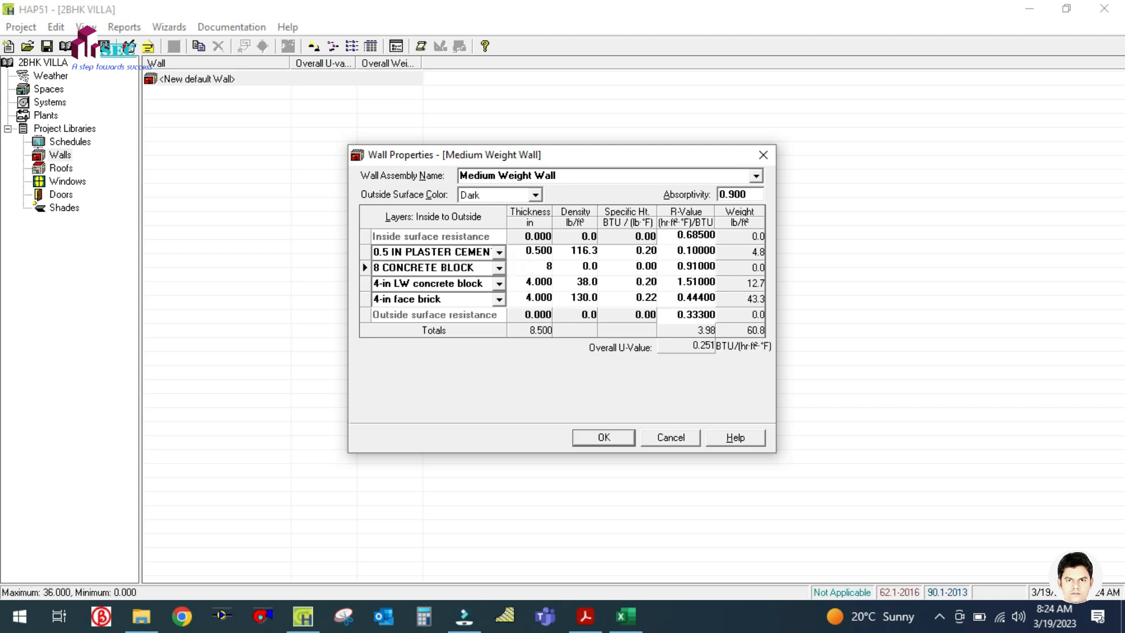
key("Tab")
Look up the concrete block's density in the workbook and set the wall's 8 CONCRETE BLOCK layer to 84.375 lb/ft³
left_click(628, 618)
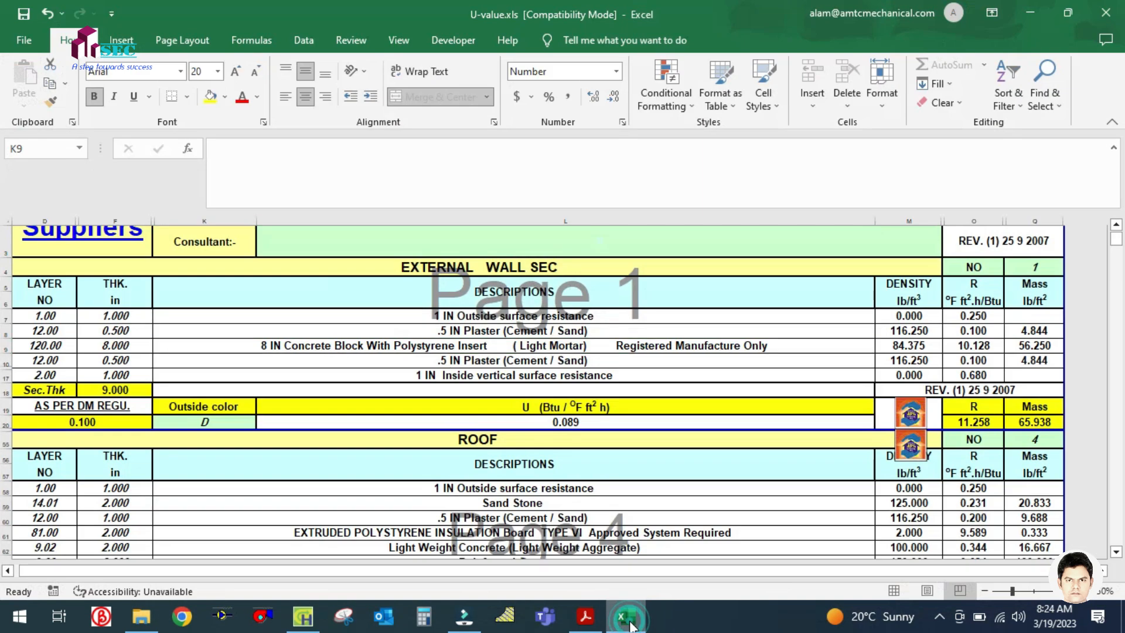
left_click(907, 344)
left_click(639, 602)
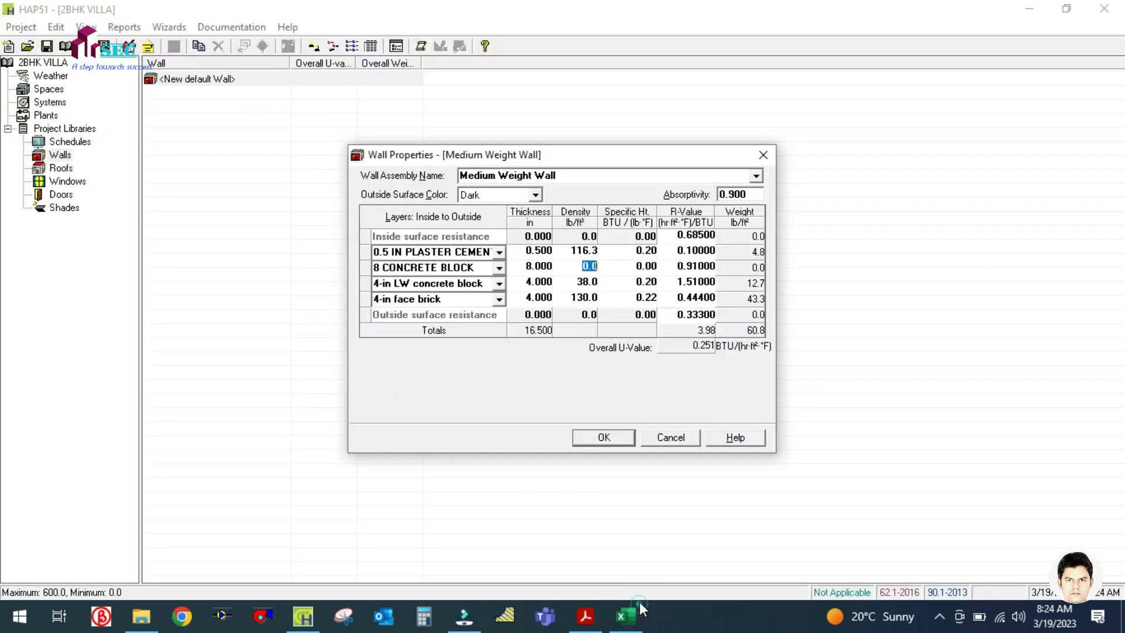
type("84.375")
left_click(635, 267)
Set the 8 CONCRETE BLOCK layer's R-value to 10.128, taken from the External Wall data
left_click(671, 265)
left_click(621, 616)
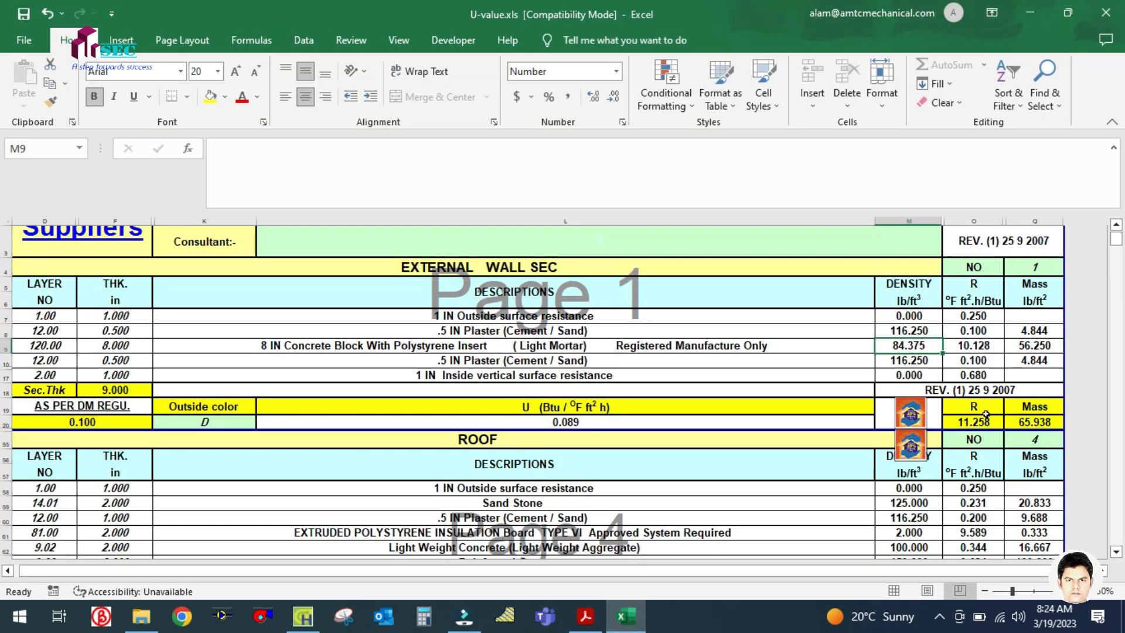
left_click(986, 347)
key("alt+Tab")
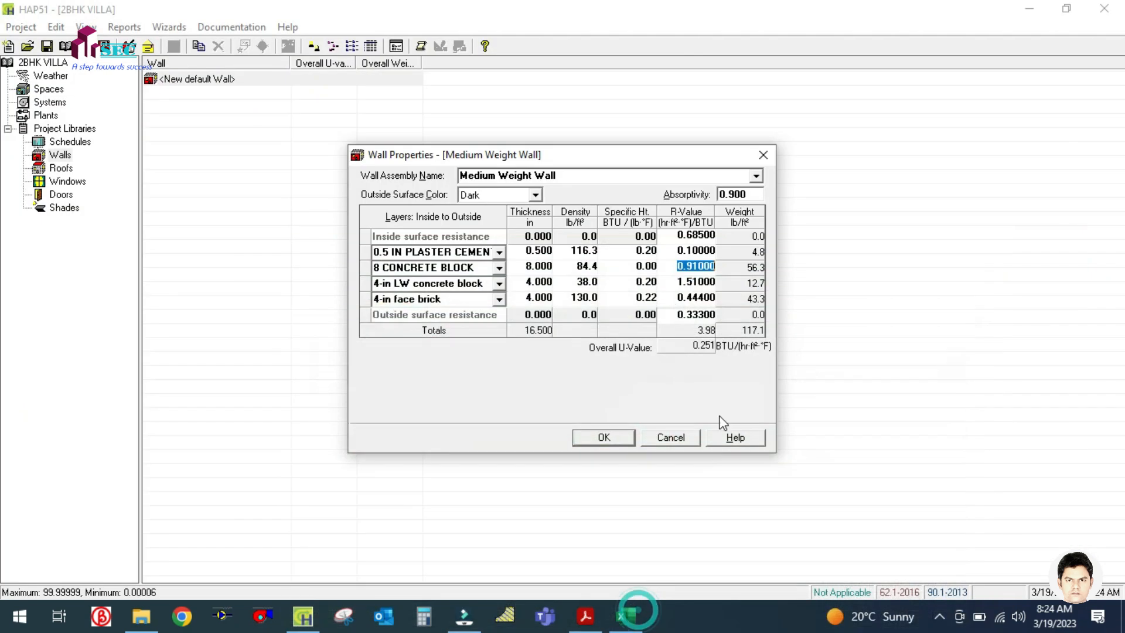
type("10.128")
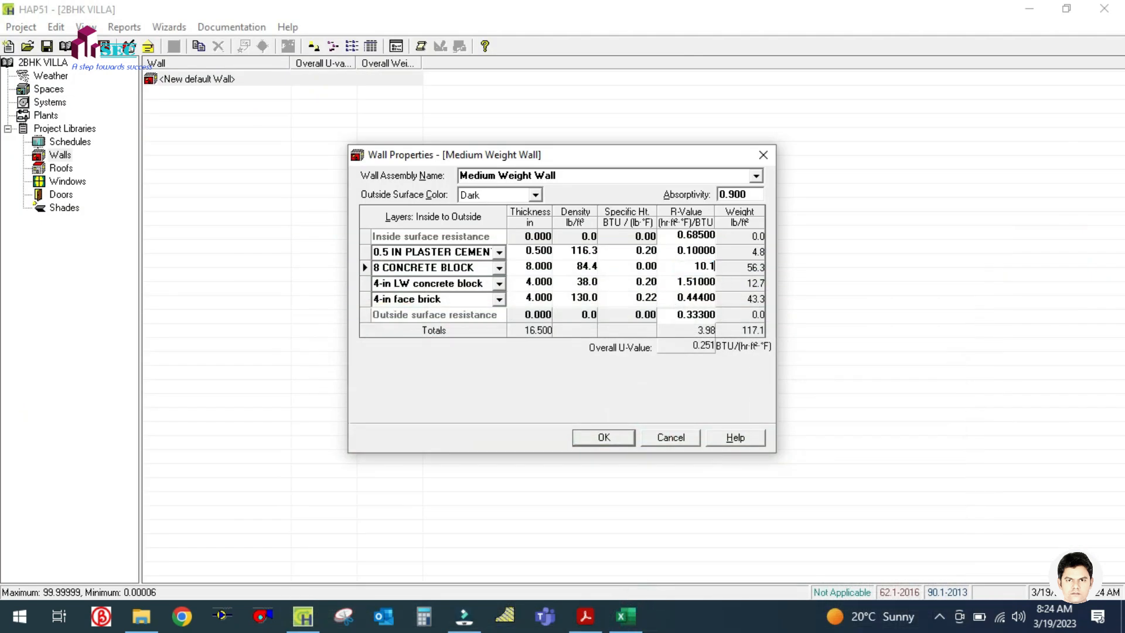
Replace the 4-in LW concrete block layer with 0.5 IN PLASTER CEMENT, per the workbook's next wall layer, and give it a thickness of 0.5 in
left_click(481, 286)
key("alt+Tab")
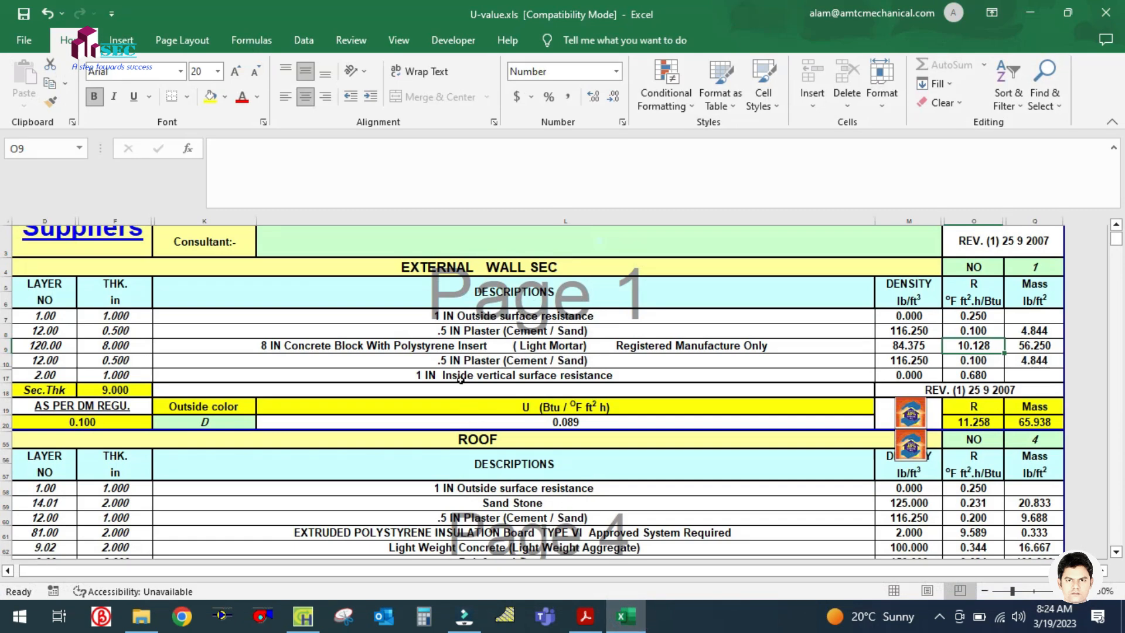
left_click(624, 615)
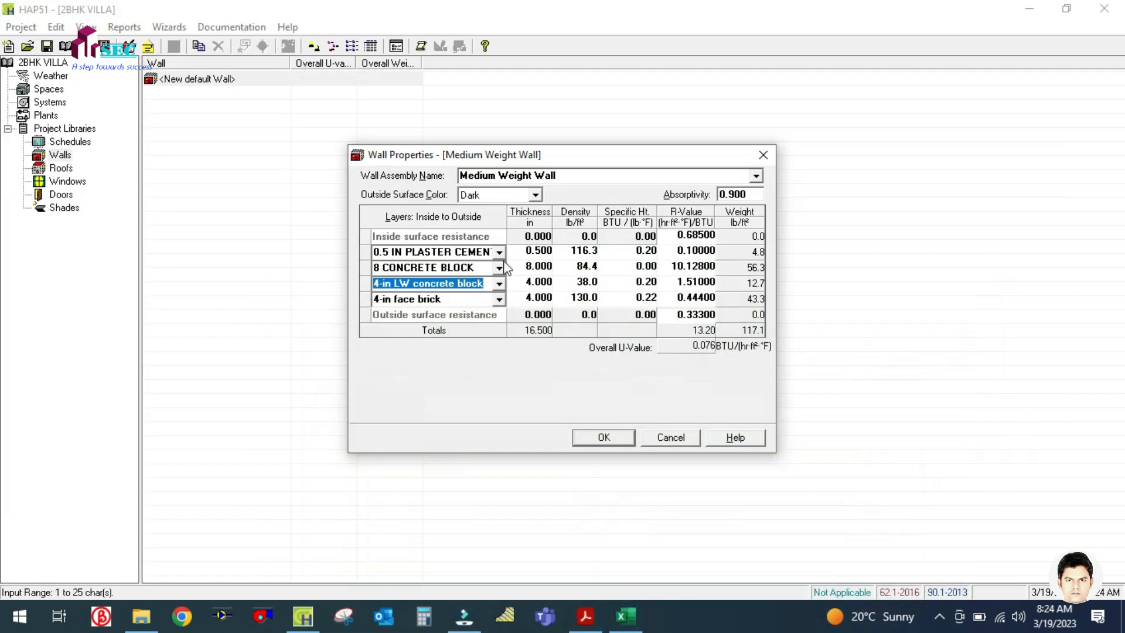
type("0.5")
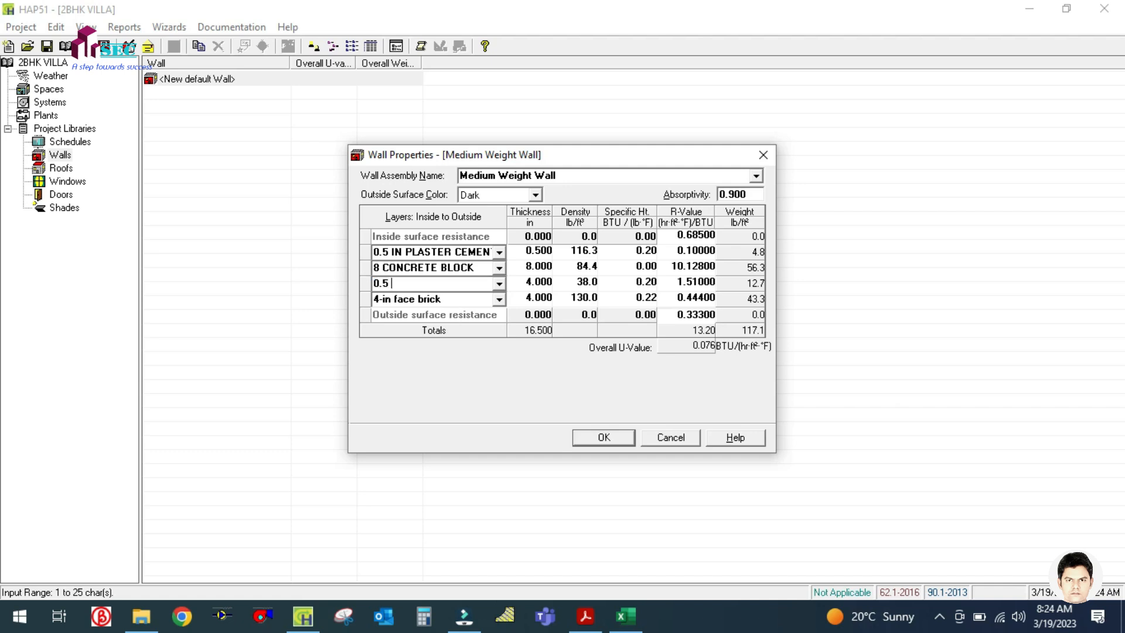
type(" IN PLASTER CEMENT")
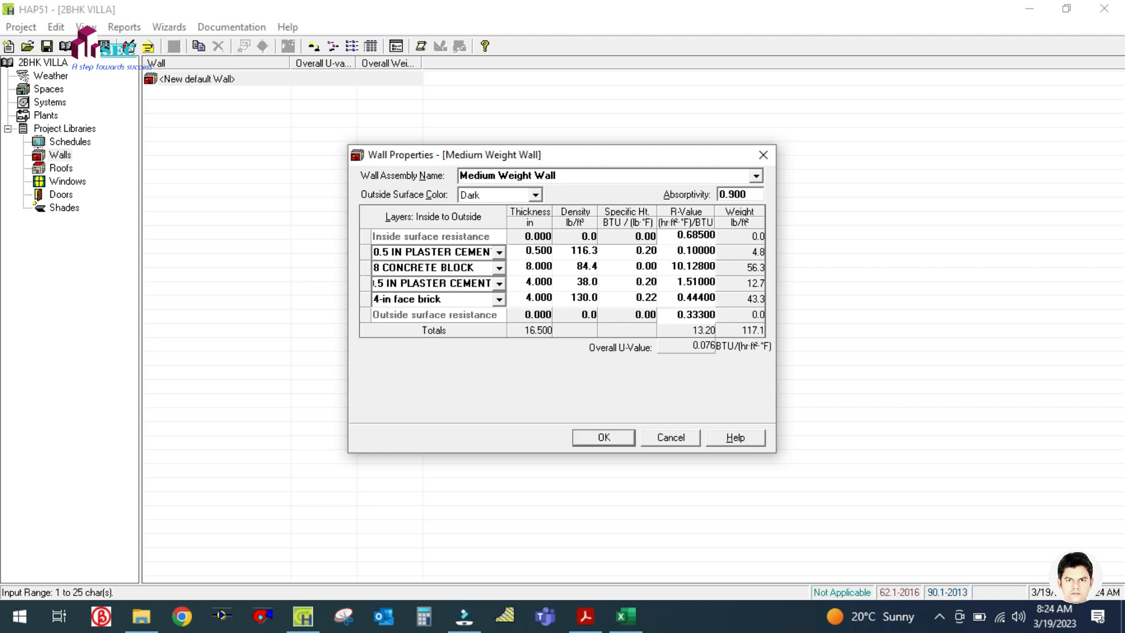
key("Tab")
type("0.5")
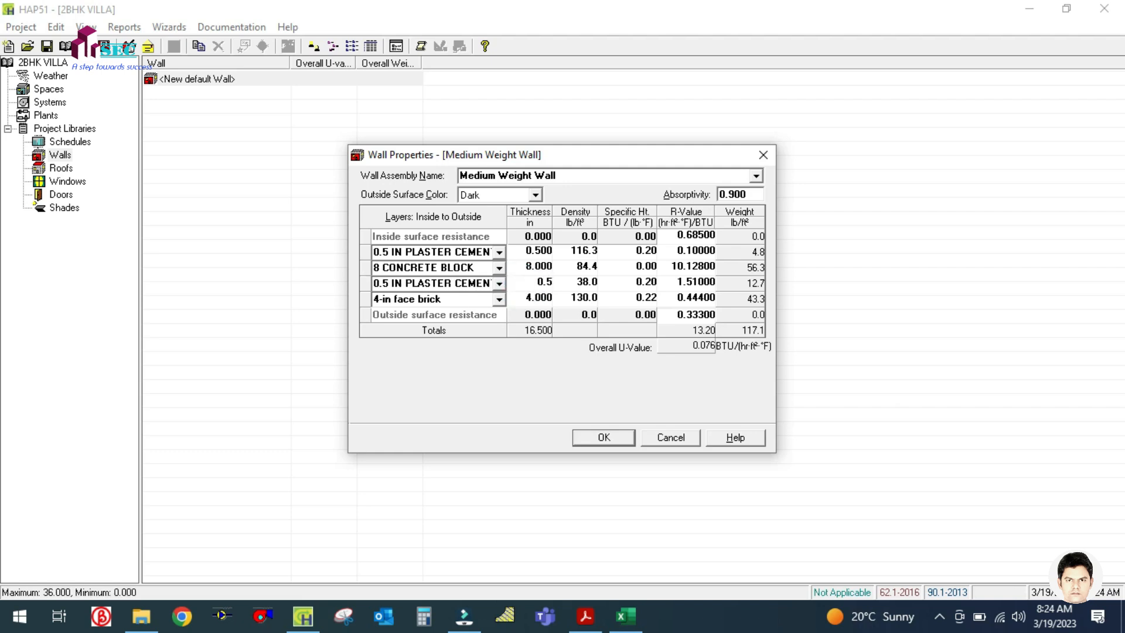
Set the outer plaster layer's density to 116.3 lb/ft³ and its R-value to 0.1
key("Tab")
type("116.3")
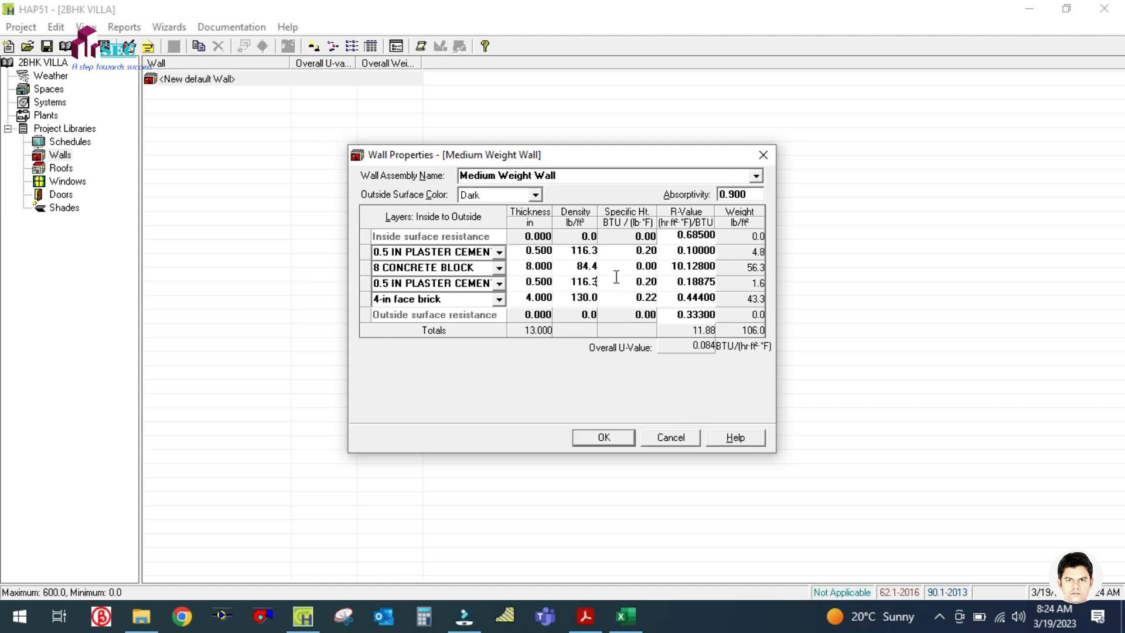
left_click(630, 283)
left_click(676, 281)
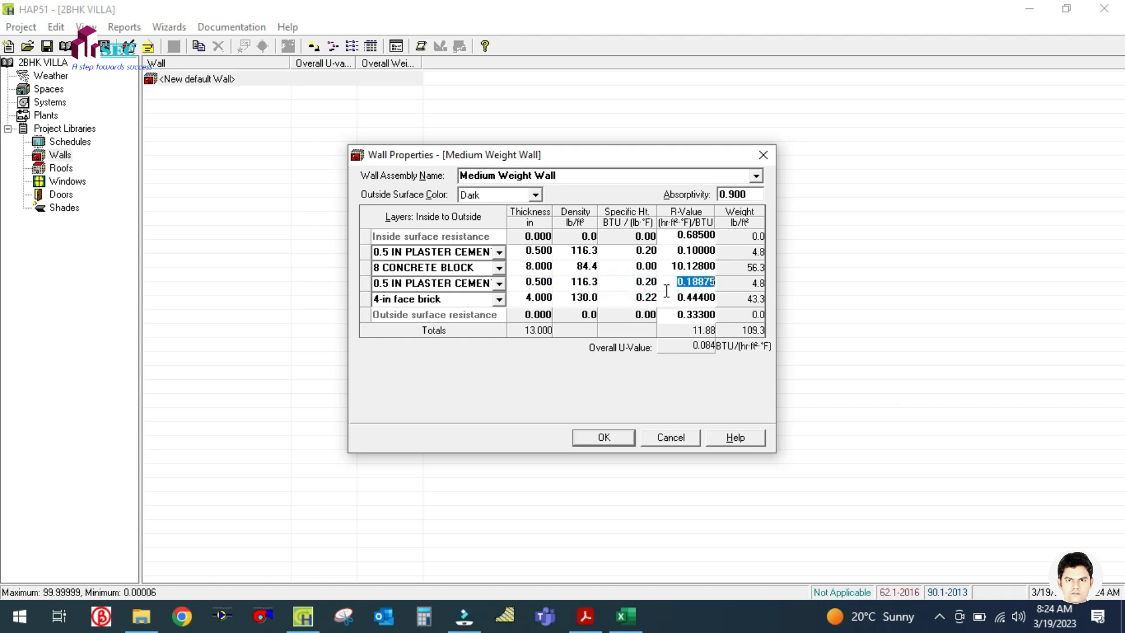
type("0.1")
left_click(530, 282)
Check the workbook's remaining External Wall layers and remove the 4-in face brick layer from the wall assembly
left_click(632, 622)
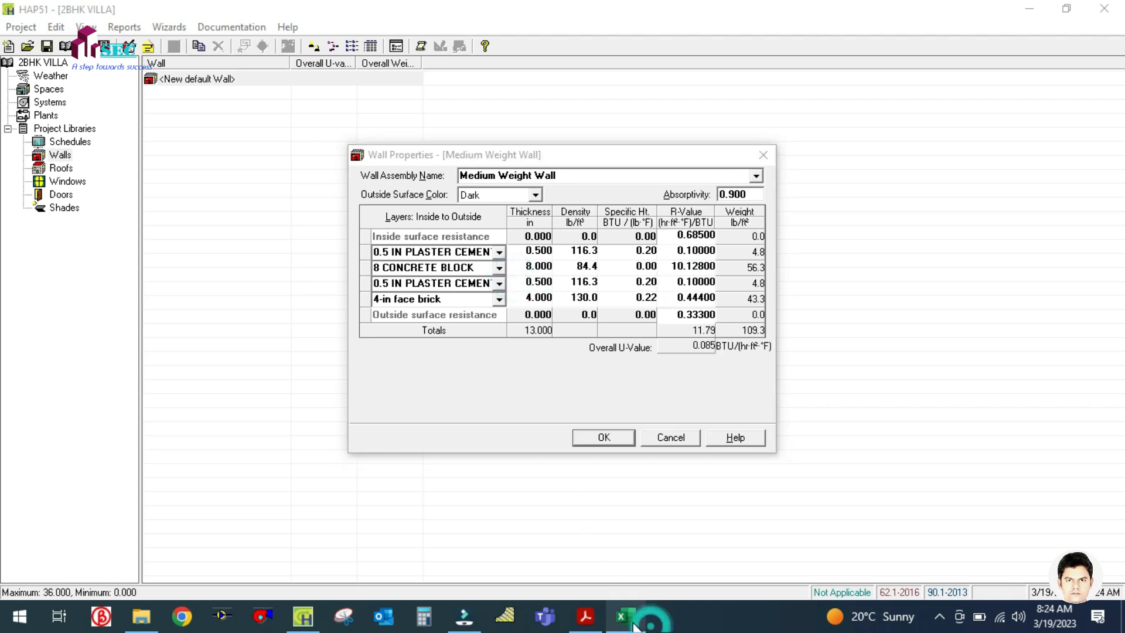
left_click(453, 375)
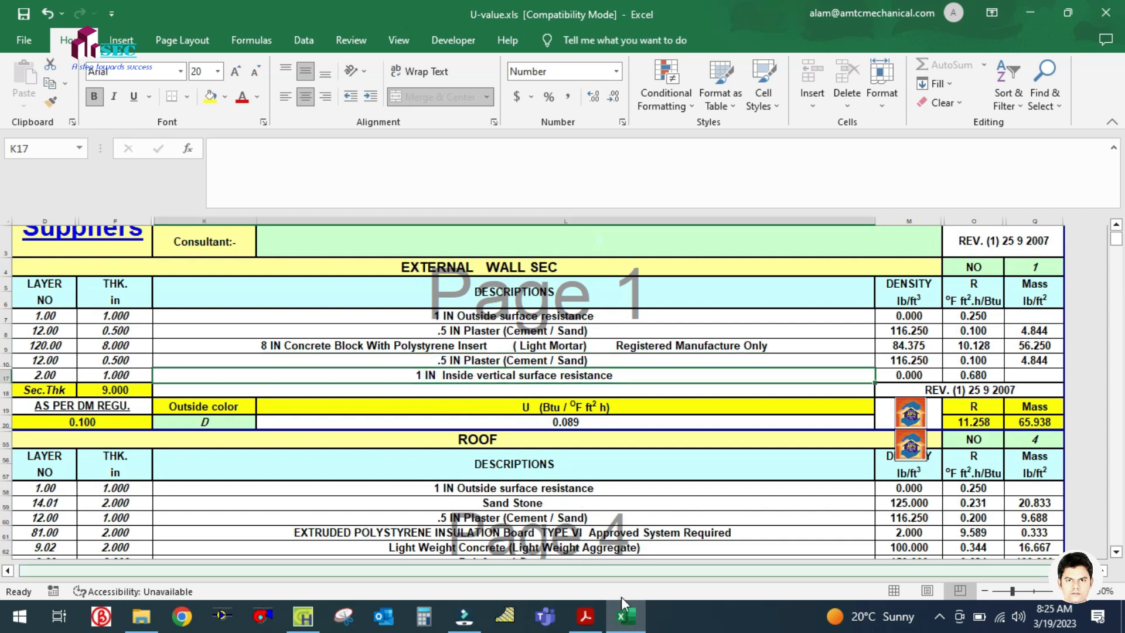
left_click(626, 617)
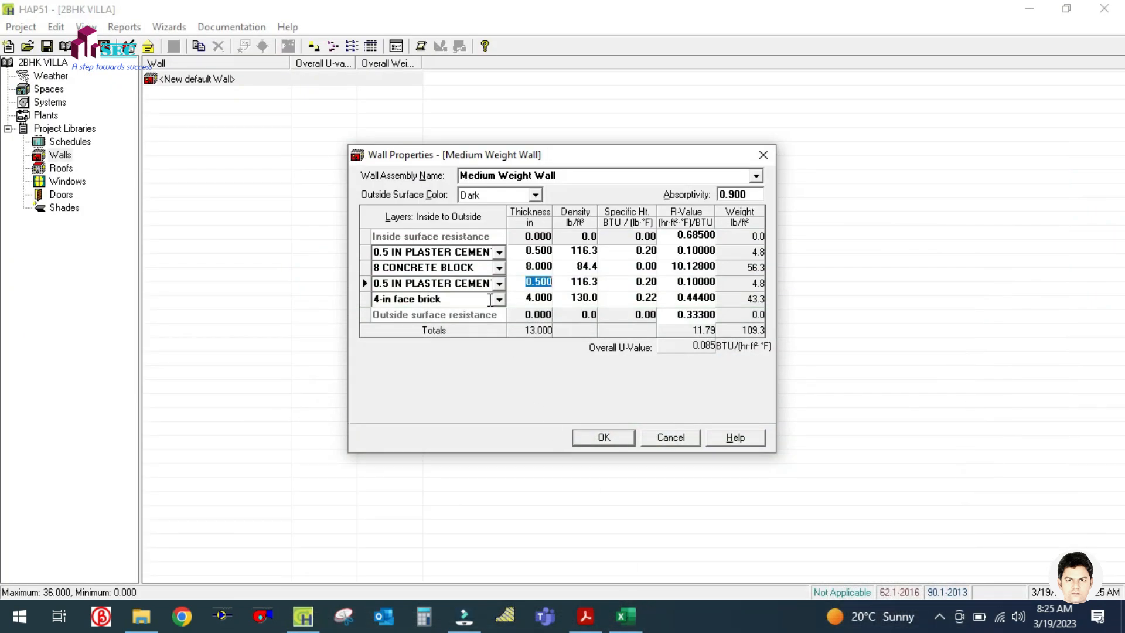
left_click(464, 299)
right_click(464, 299)
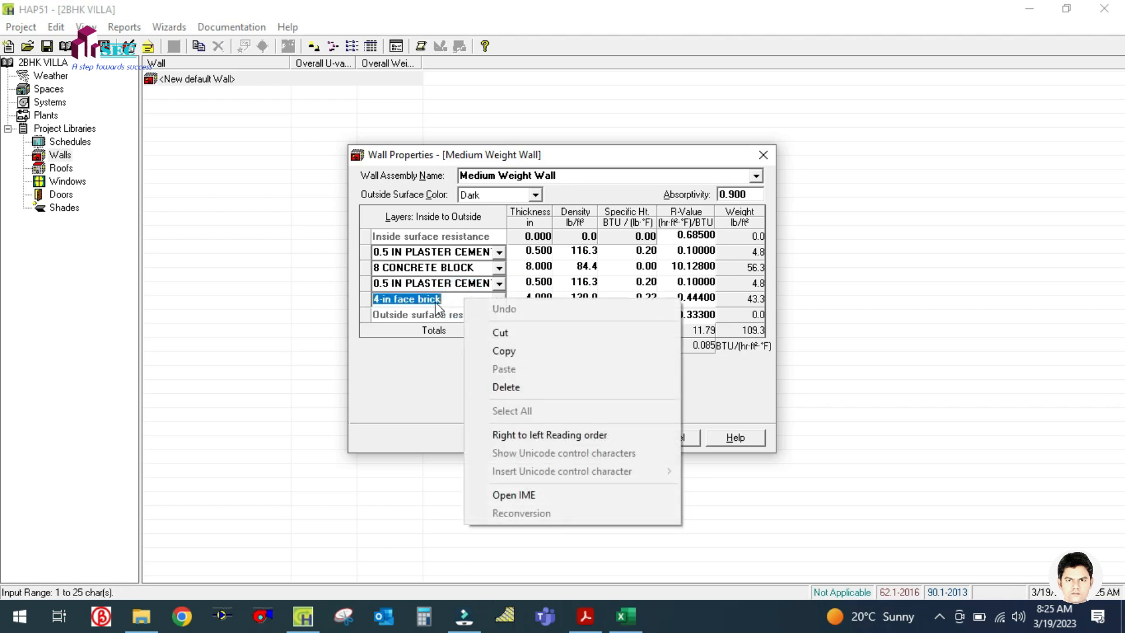
left_click(492, 388)
left_click(359, 299)
left_click(360, 297)
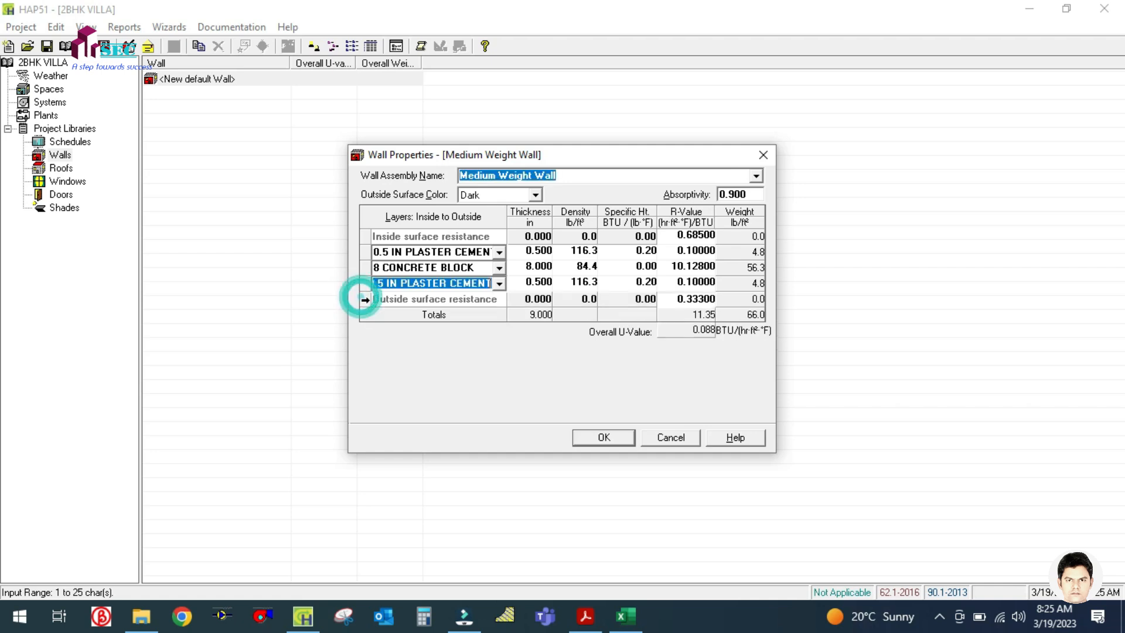
Compare the wall's overall U-value and surface resistances with the External Wall data in the workbook
left_click(371, 335)
left_click(478, 355)
left_click(626, 616)
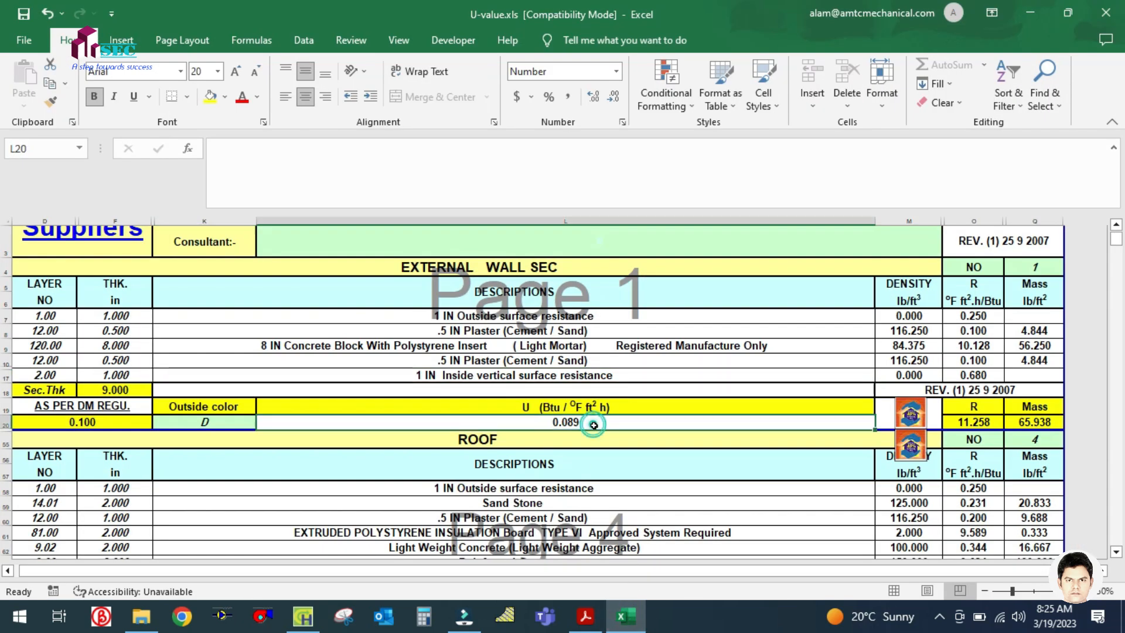
left_click(626, 616)
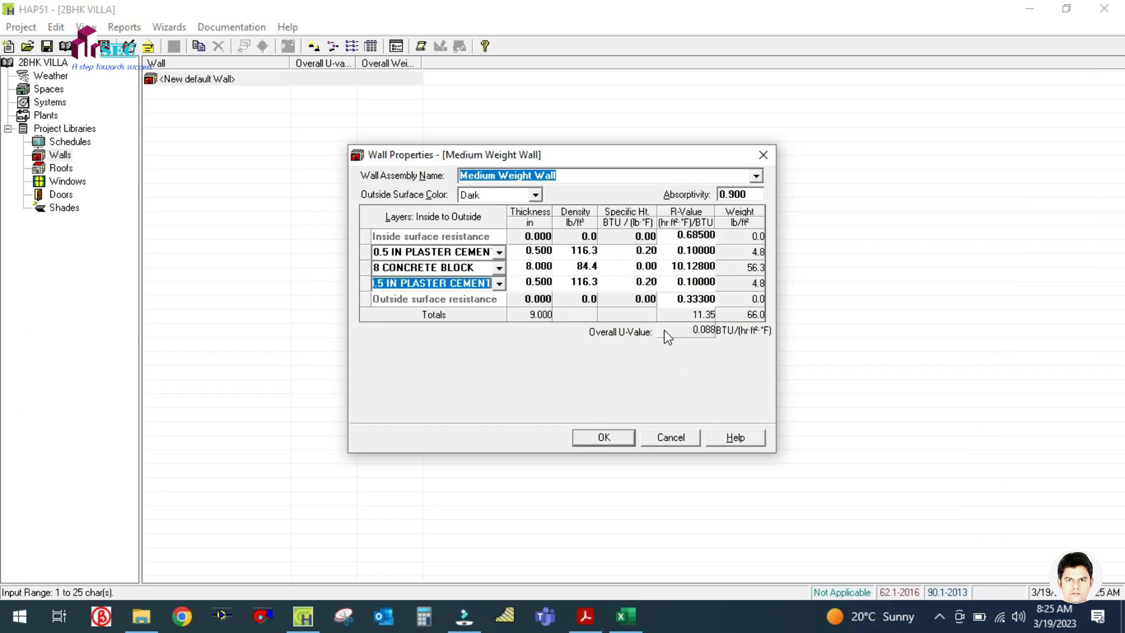
left_click(620, 347)
left_click(369, 301)
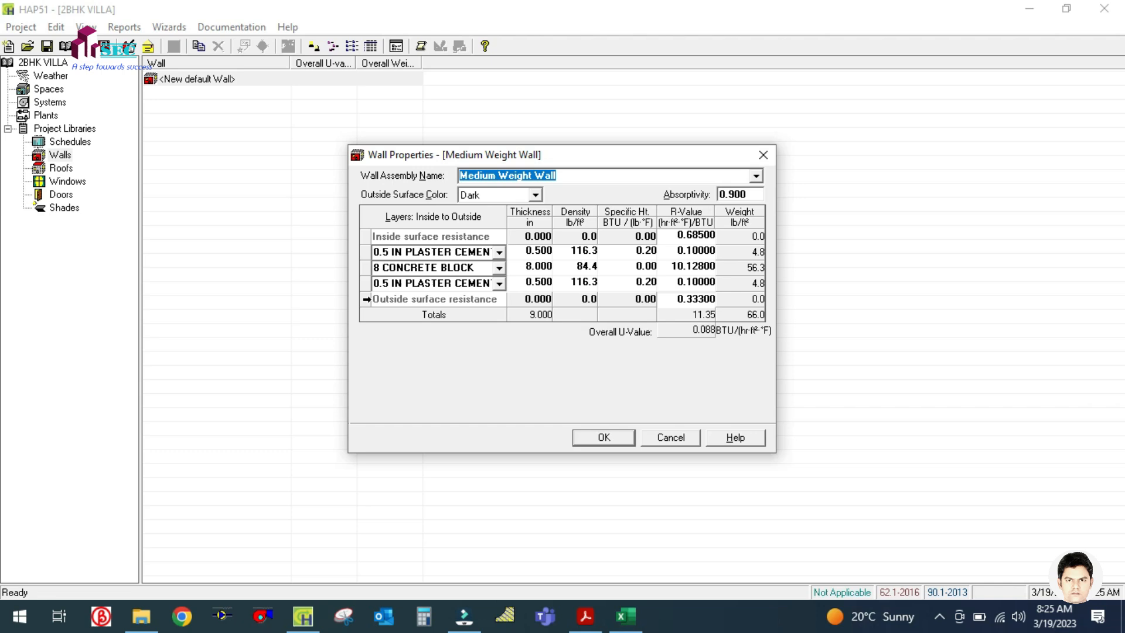
left_click(369, 253)
left_click(364, 235)
Magnify the wall's layer table and recheck its overall U-value against the workbook's U-value
left_click(690, 331)
key("super+plus")
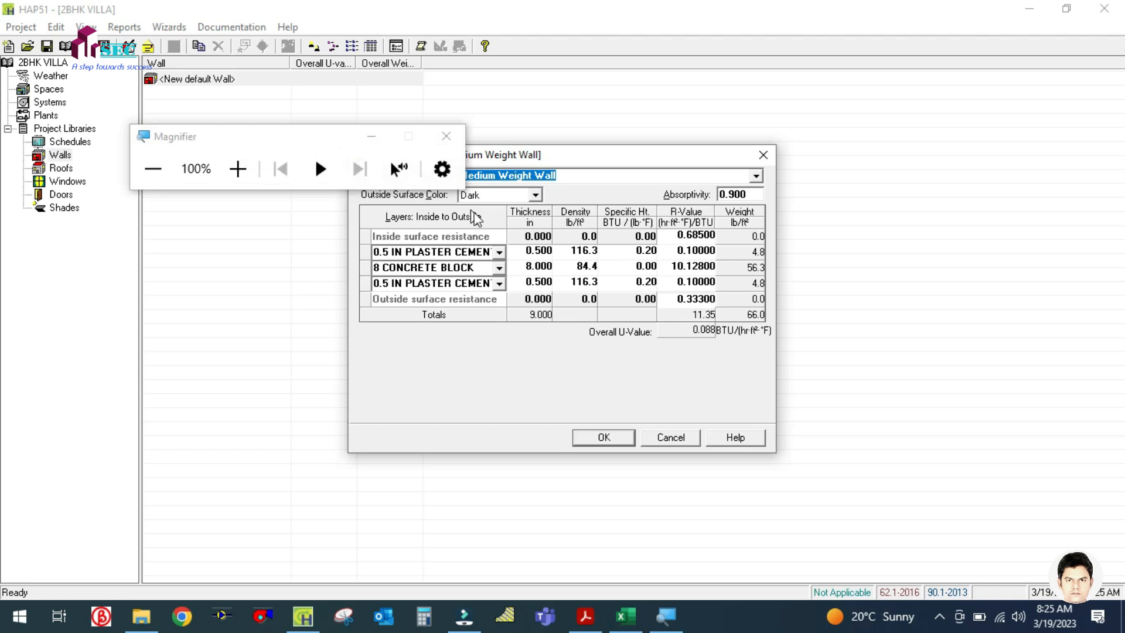
left_click(361, 140)
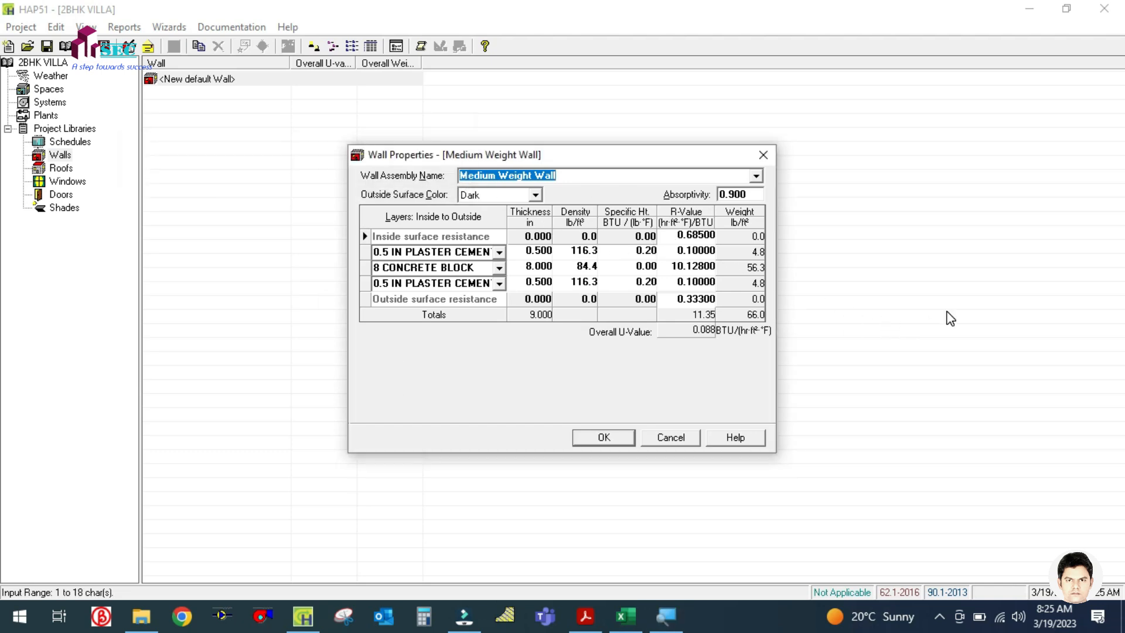
key("super+plus")
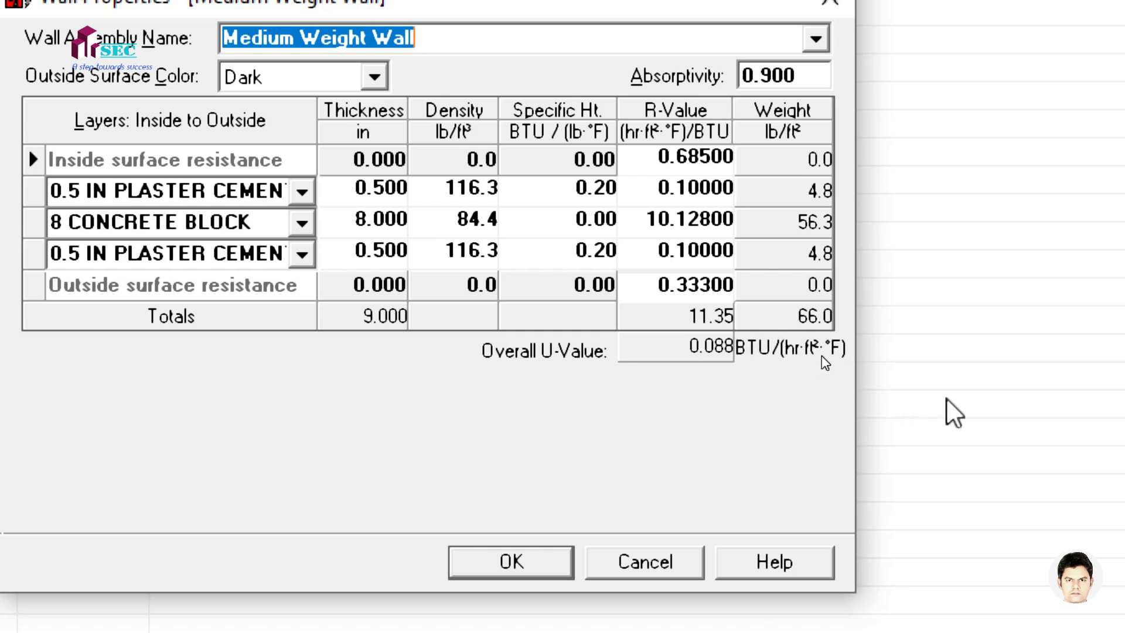
key("super+minus")
left_click(625, 615)
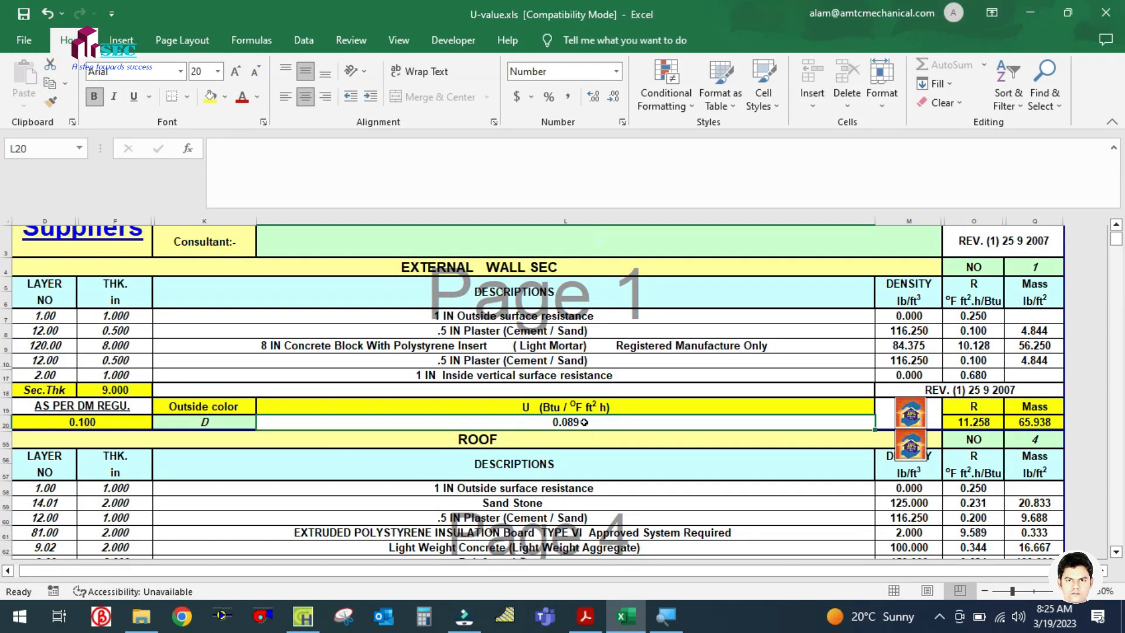
left_click(626, 616)
Save the Medium Weight Wall, reopen it to review its layers, and save it again
left_click(609, 437)
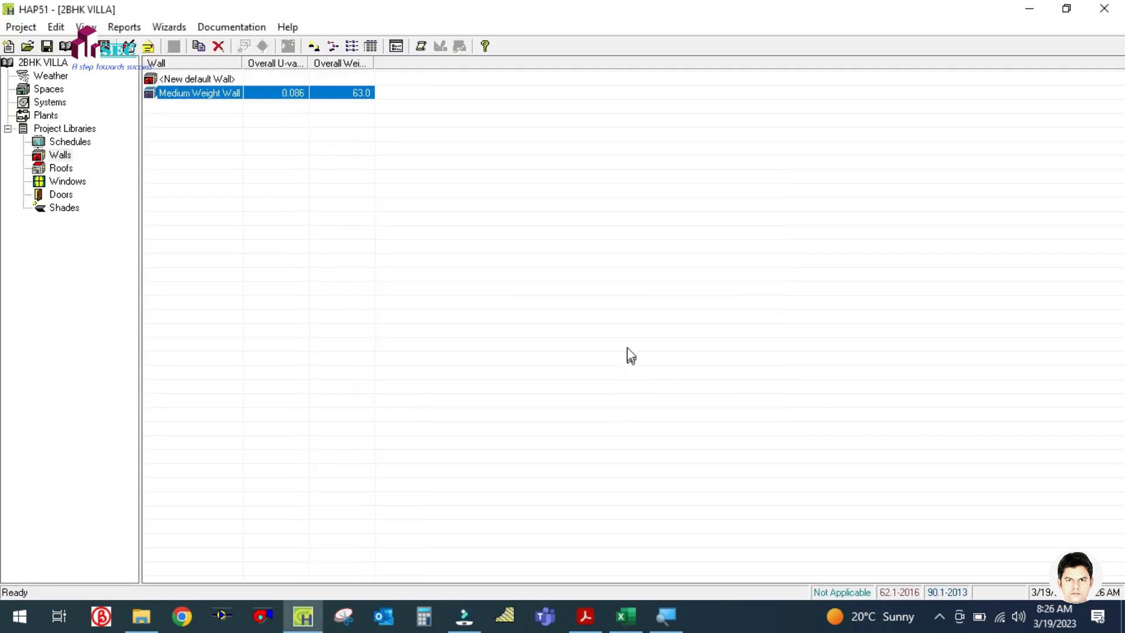
double_click(189, 94)
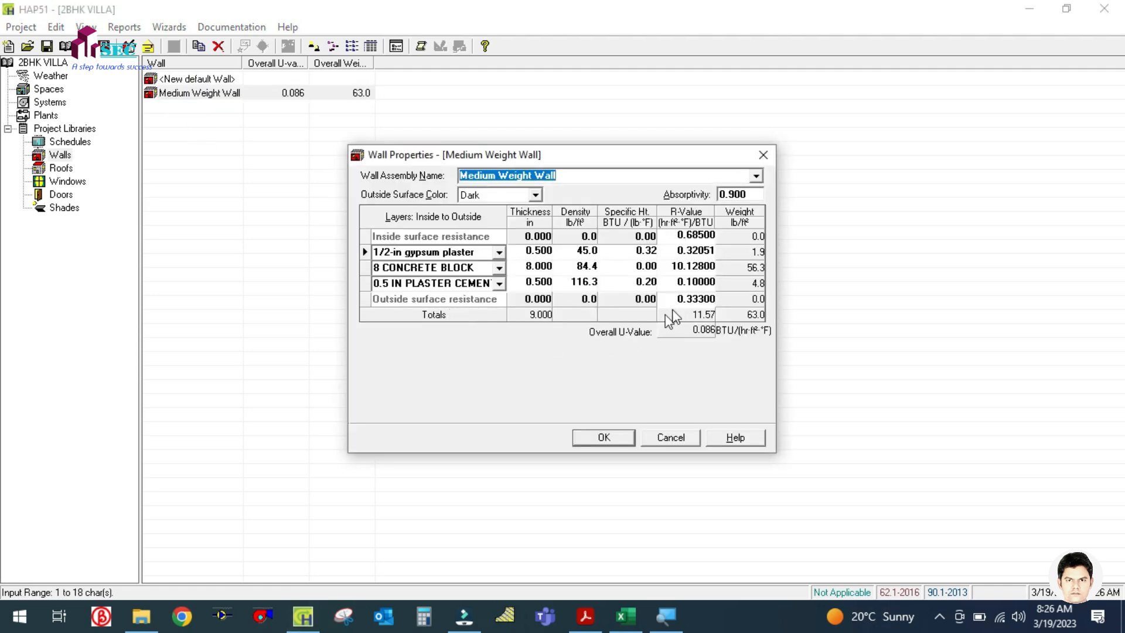
left_click(603, 439)
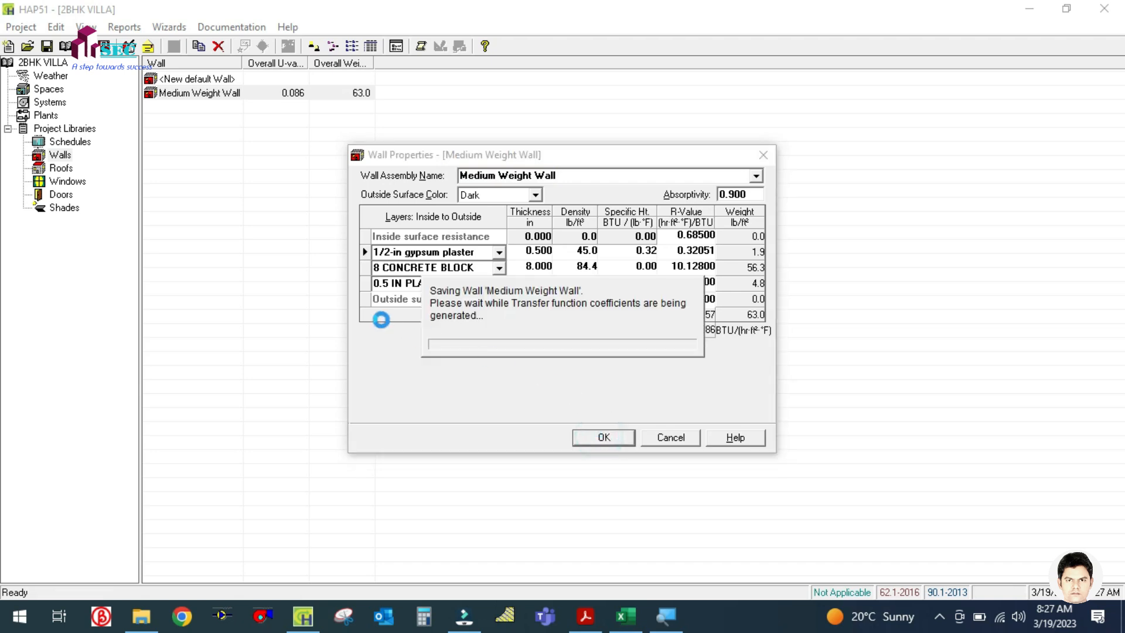
Rename the Medium Weight Wall's 1/2-in gypsum plaster layer to 0.5 IN PLASTER and save the wall
double_click(192, 92)
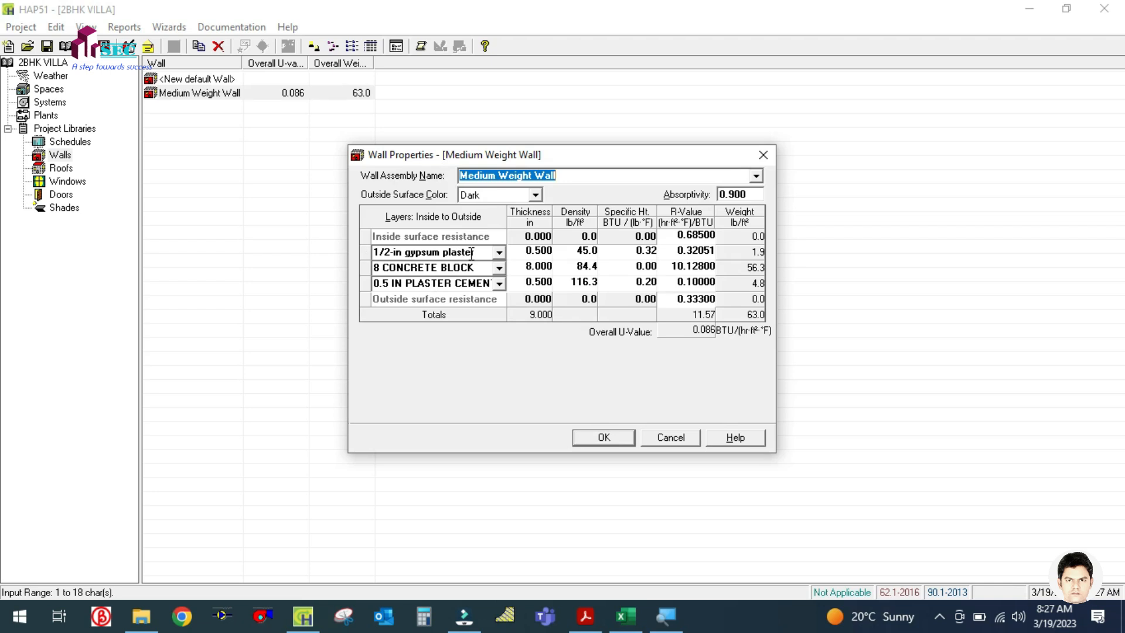
left_click(475, 252)
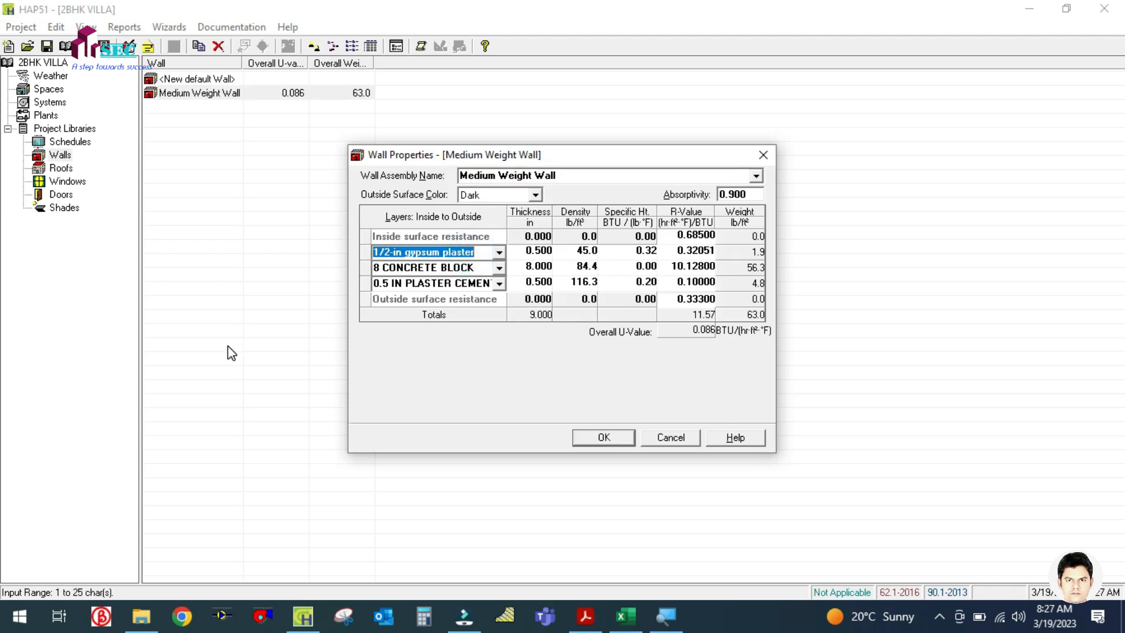
type("0.5 IN PLASTER")
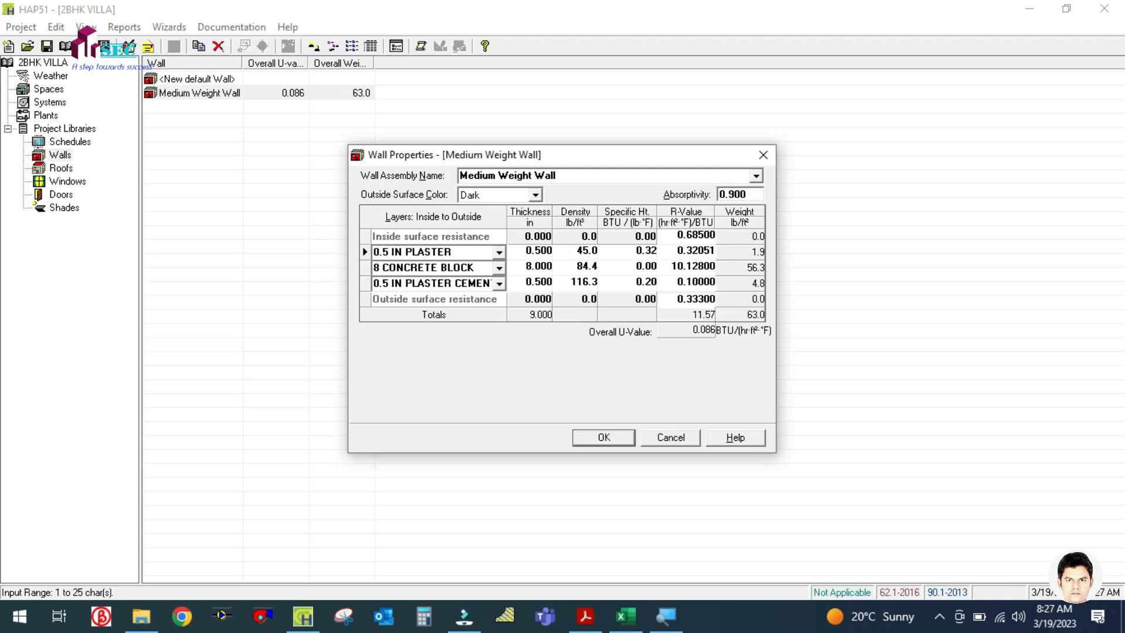
left_click(586, 438)
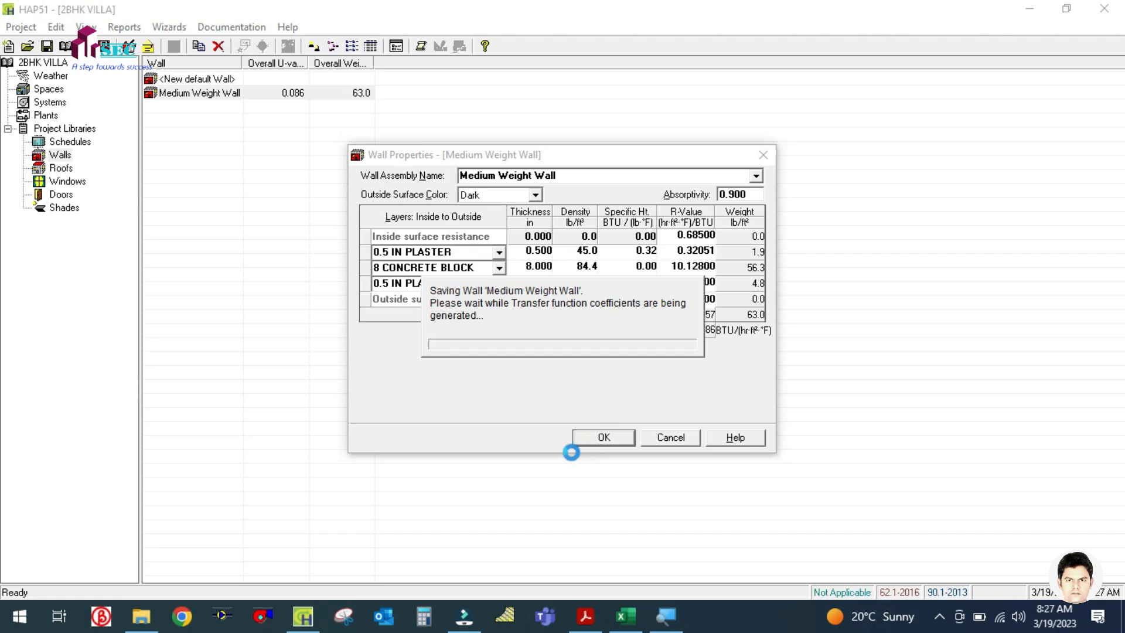
Create a new roof in the project libraries and base it on the Light Weight Roof assembly
left_click(59, 170)
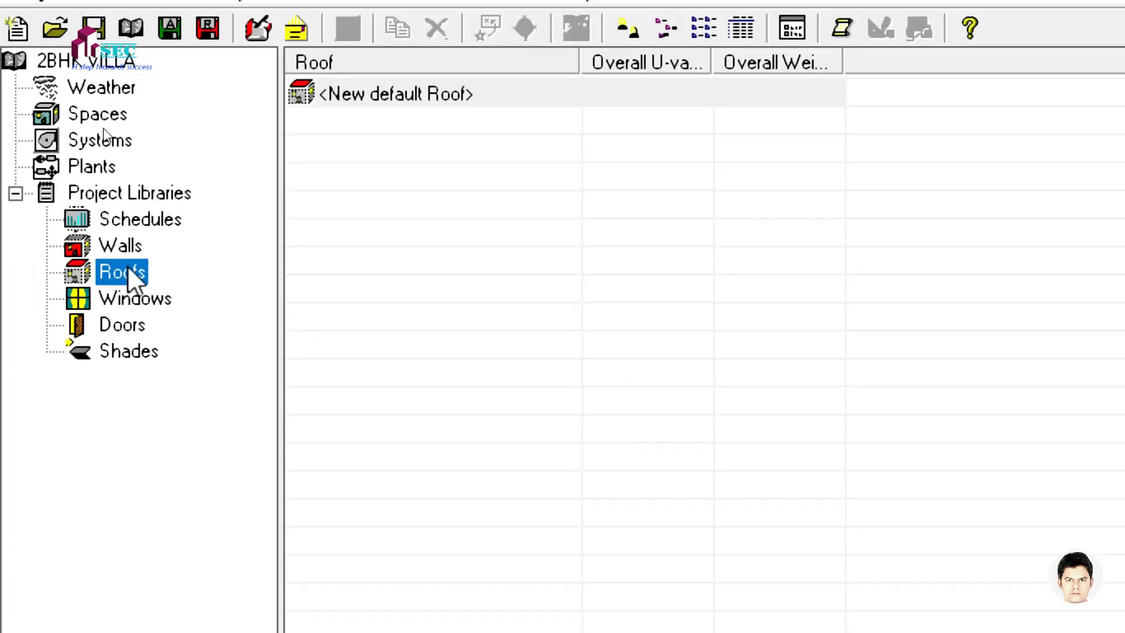
double_click(375, 96)
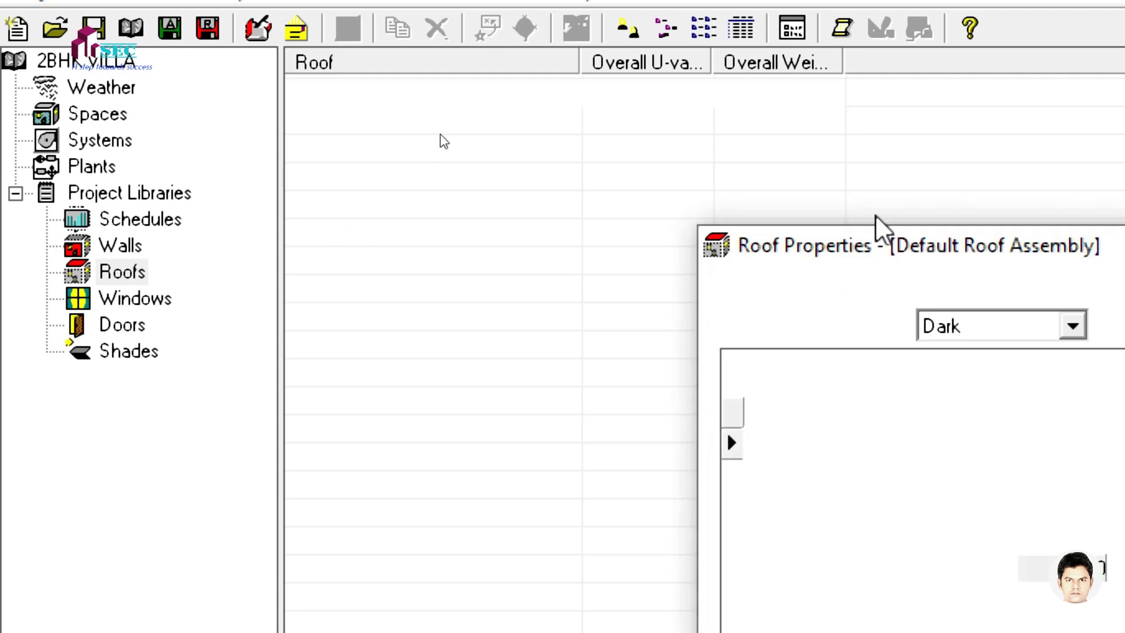
left_click_drag(846, 252, 314, 84)
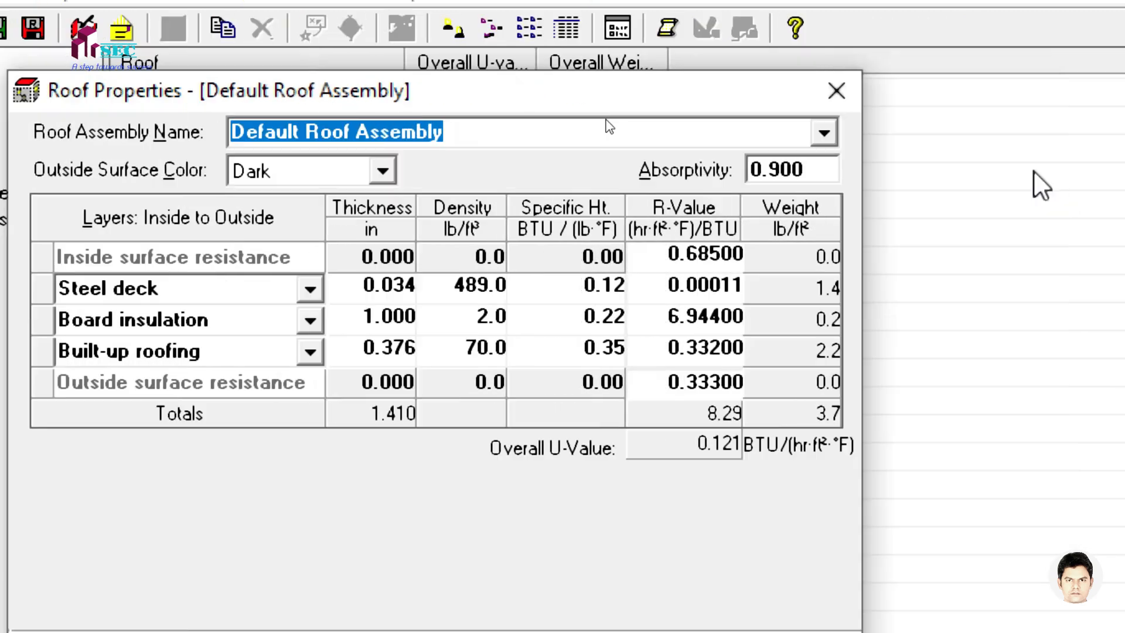
left_click_drag(709, 83, 811, 85)
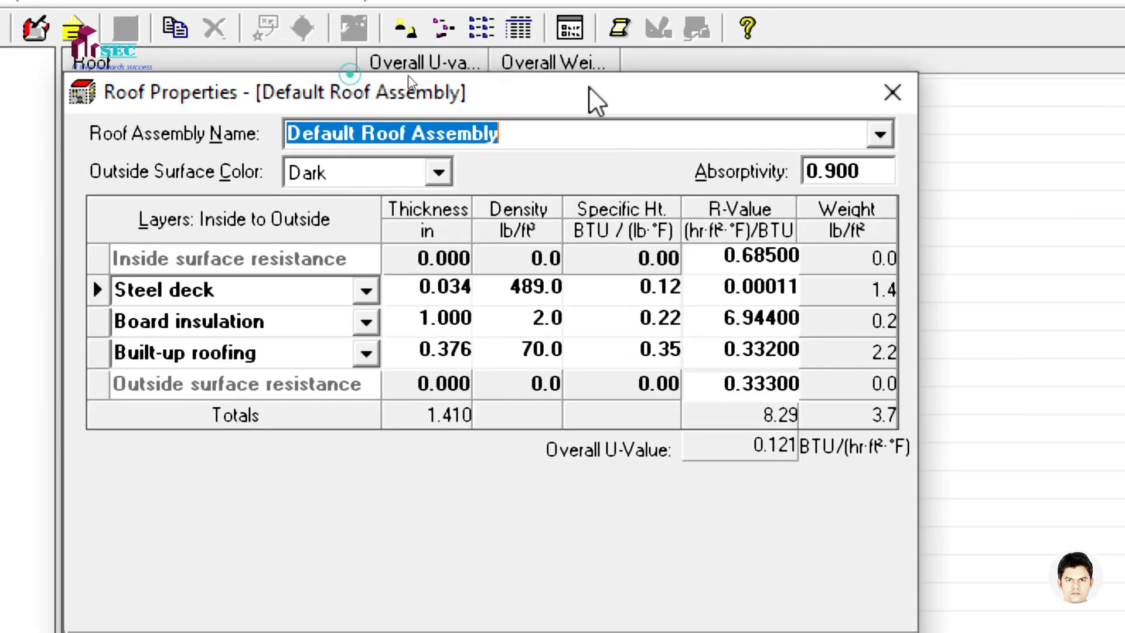
left_click_drag(588, 85, 661, 79)
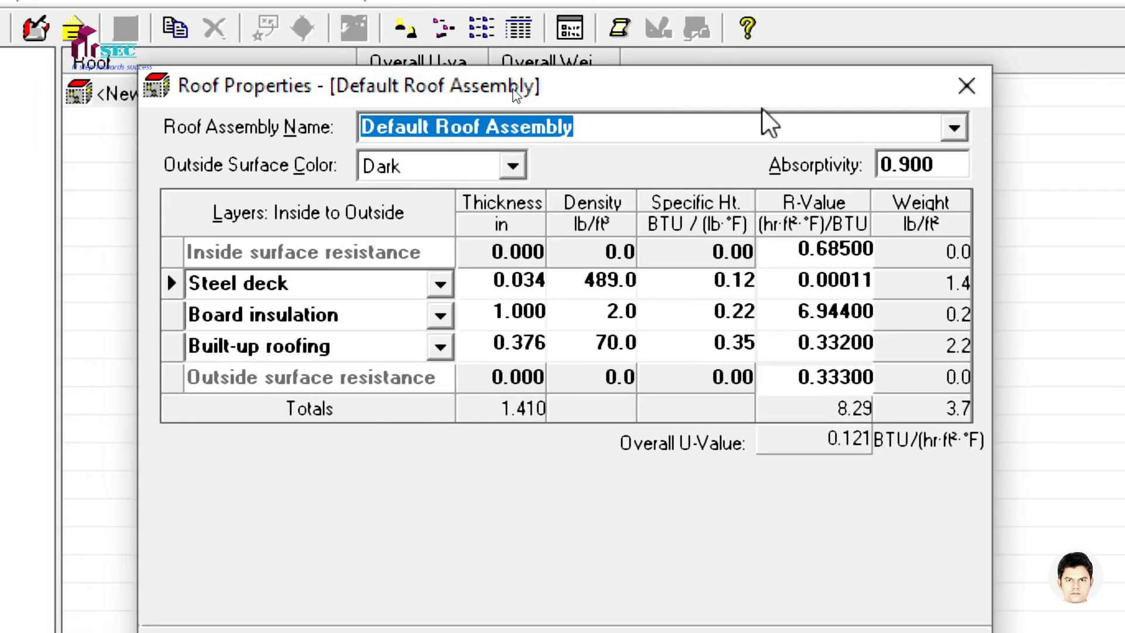
left_click(954, 128)
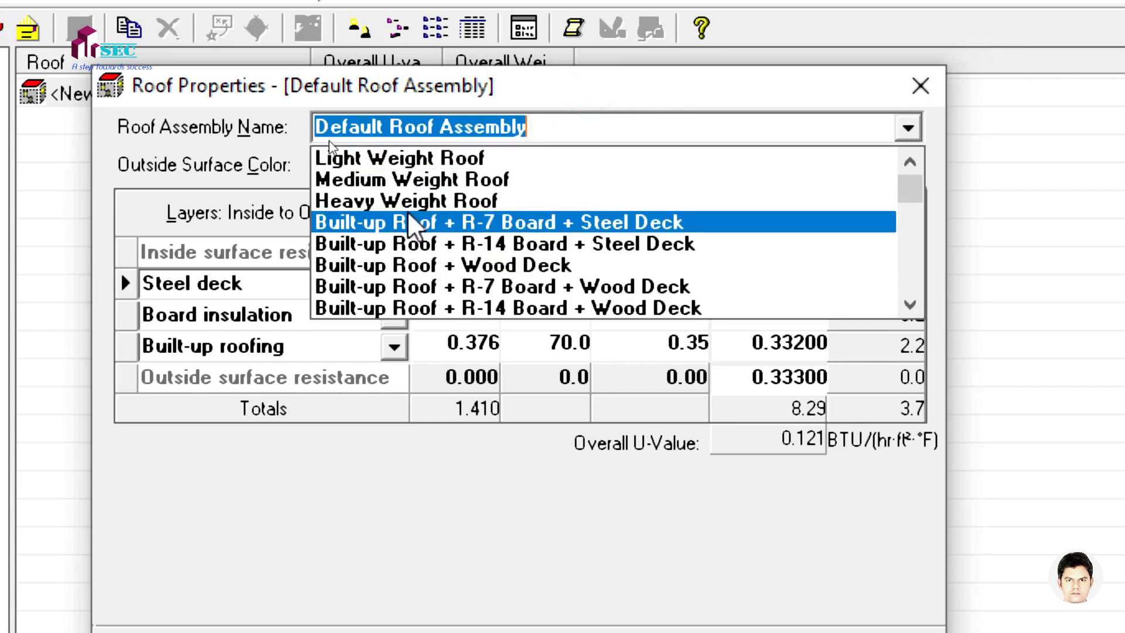
left_click(375, 157)
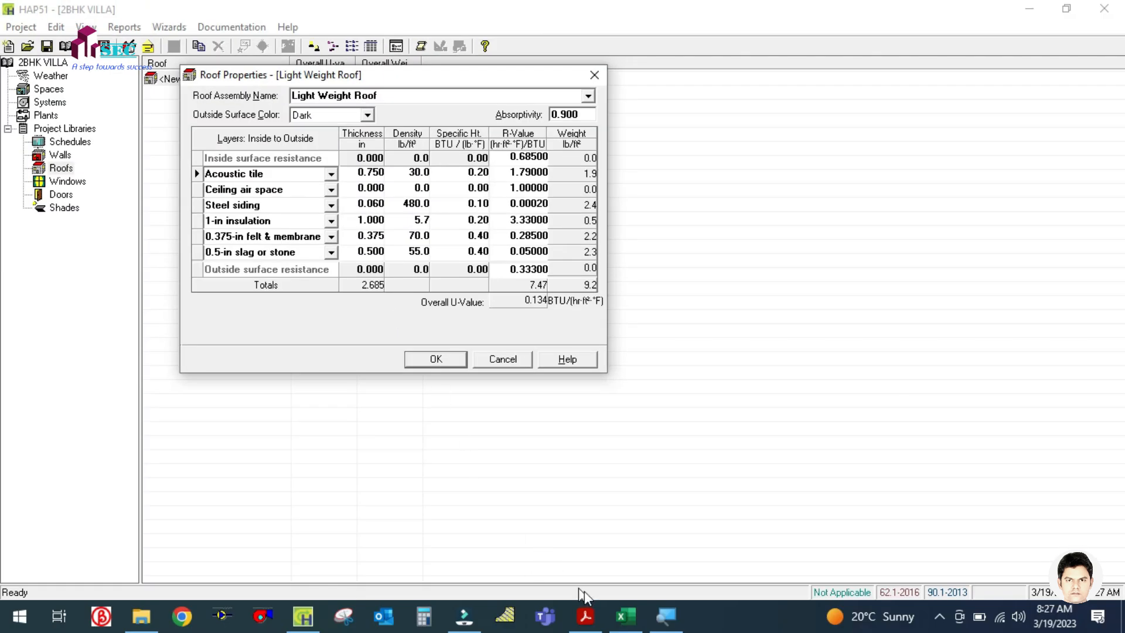
left_click(650, 626)
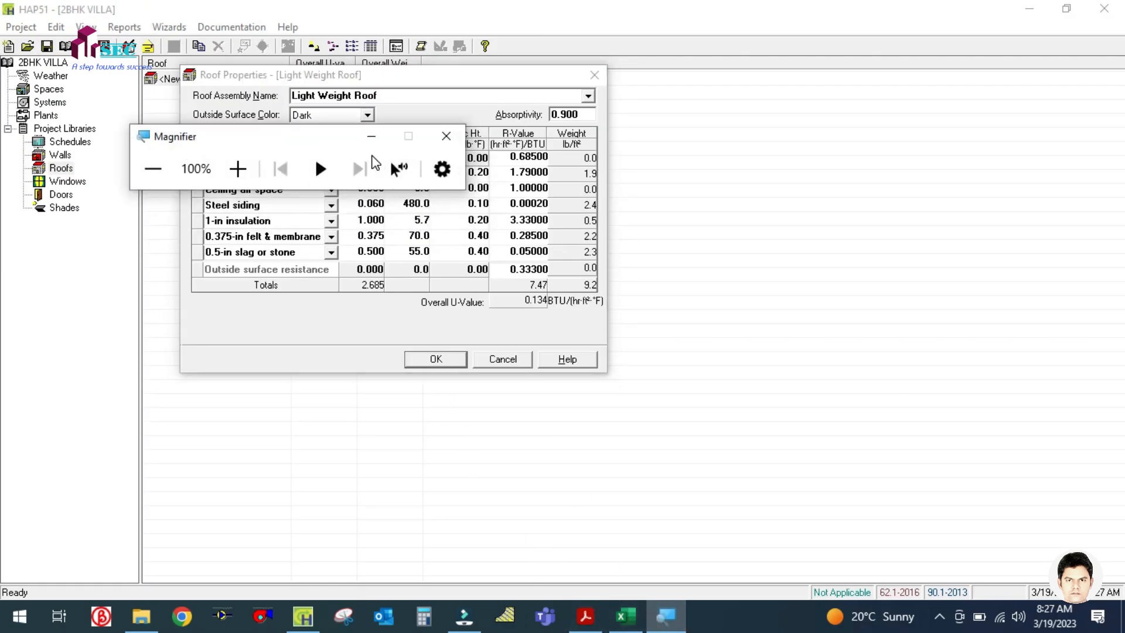
left_click(371, 136)
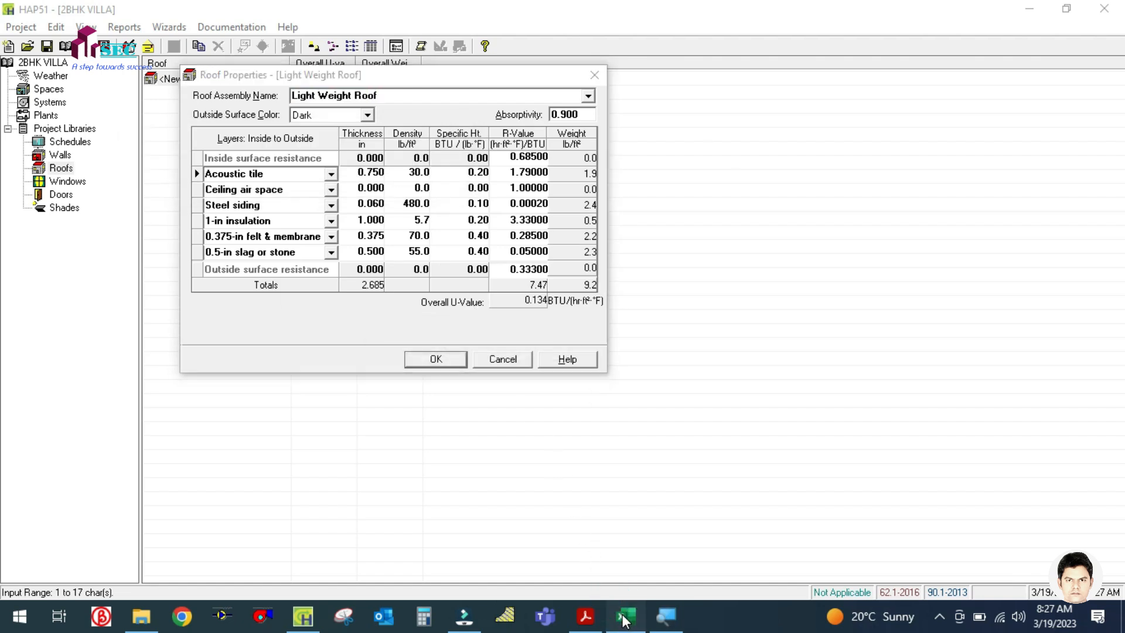
Consult the U-value workbook's ROOF table, rename the roof's Acoustic tile layer in HAP to SAND STONE, and set its thickness to 2 in
left_click(625, 620)
scroll(428, 453, "down", 3)
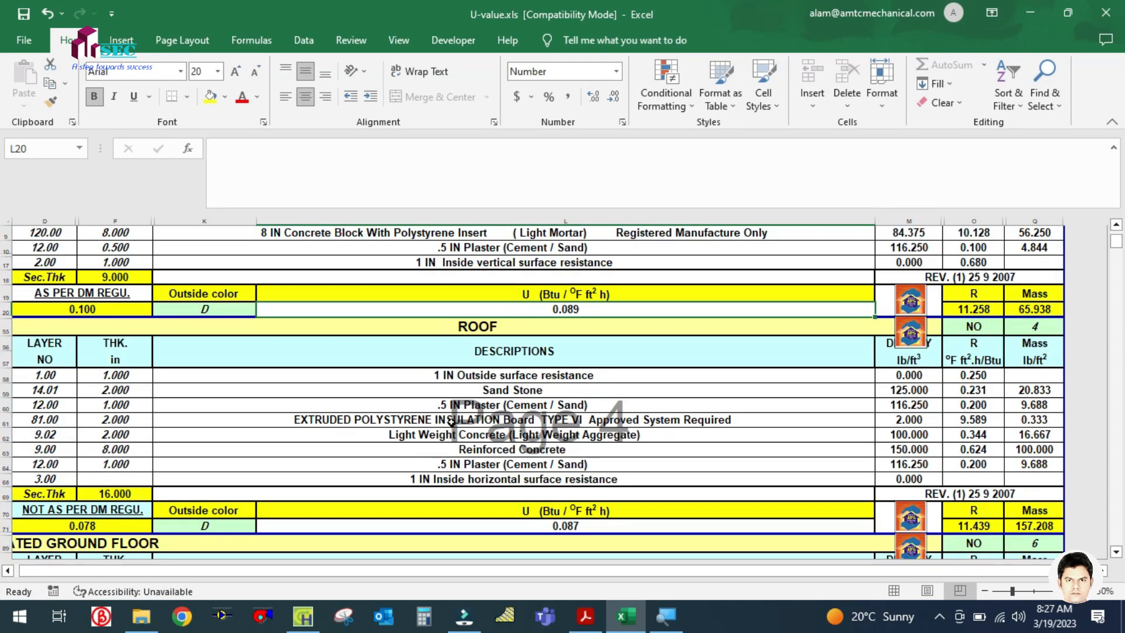
left_click(479, 389)
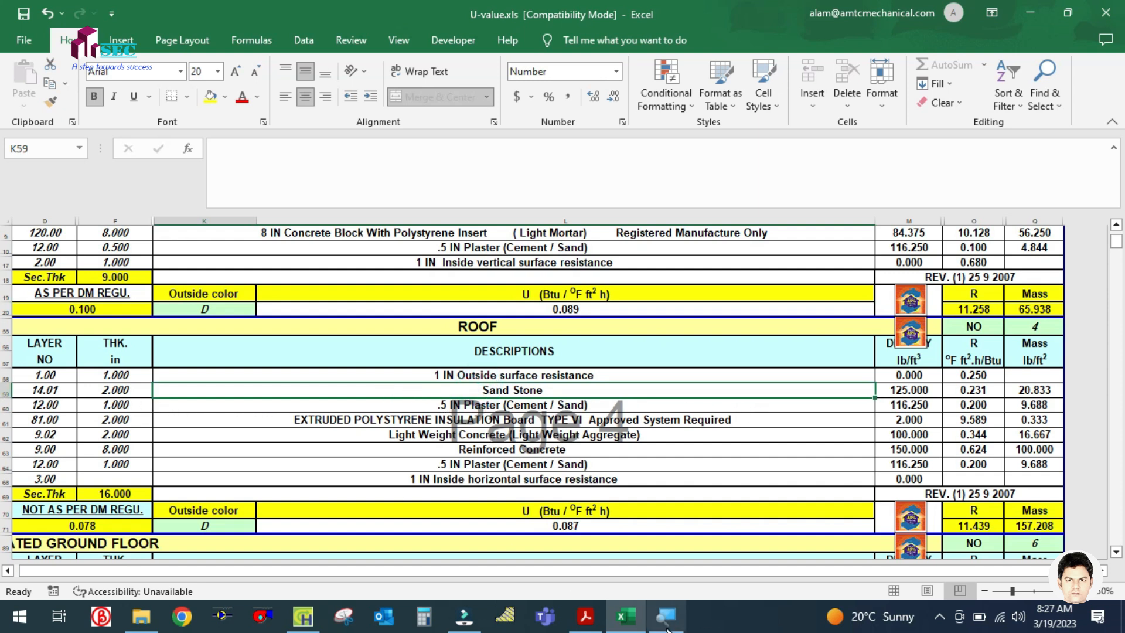
left_click(626, 620)
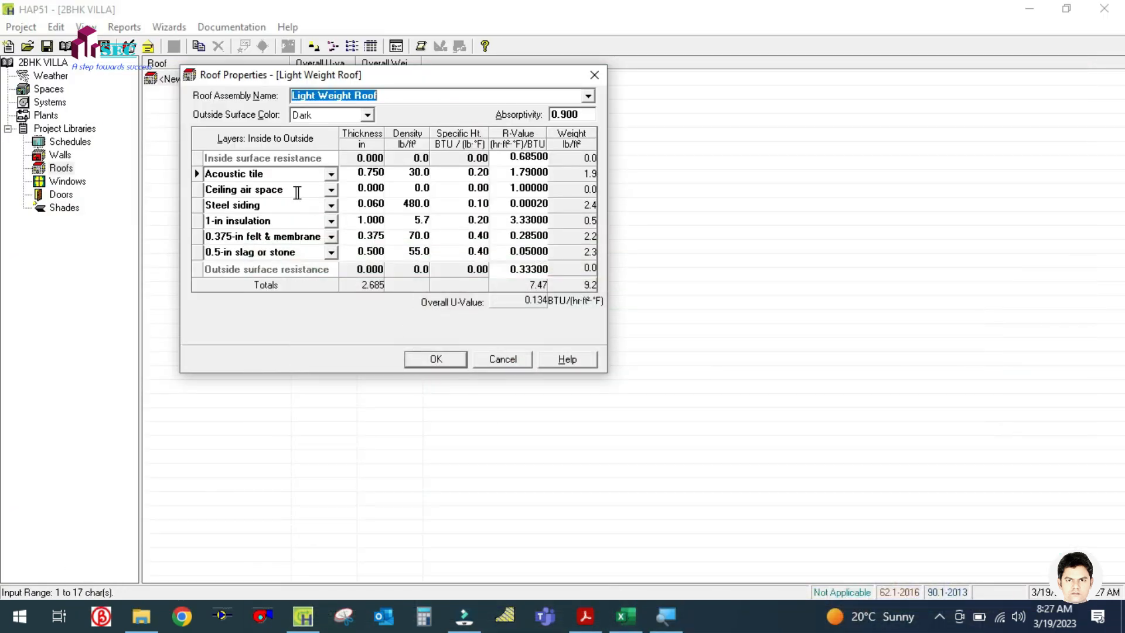
left_click(281, 174)
type("SAND STOMNE")
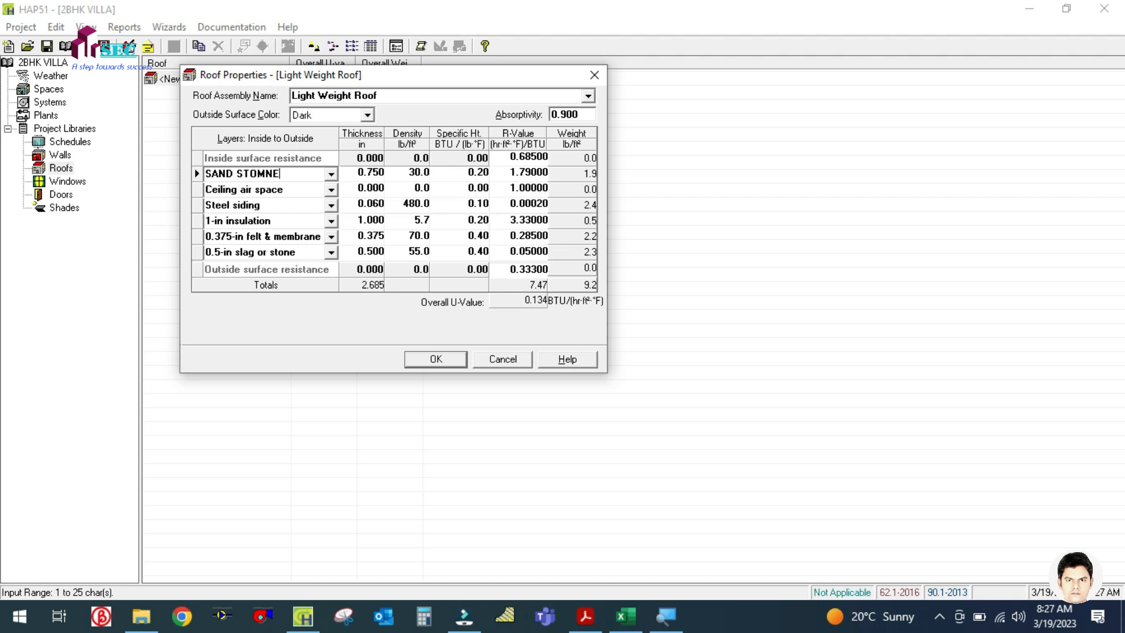
left_click(362, 176)
type("2")
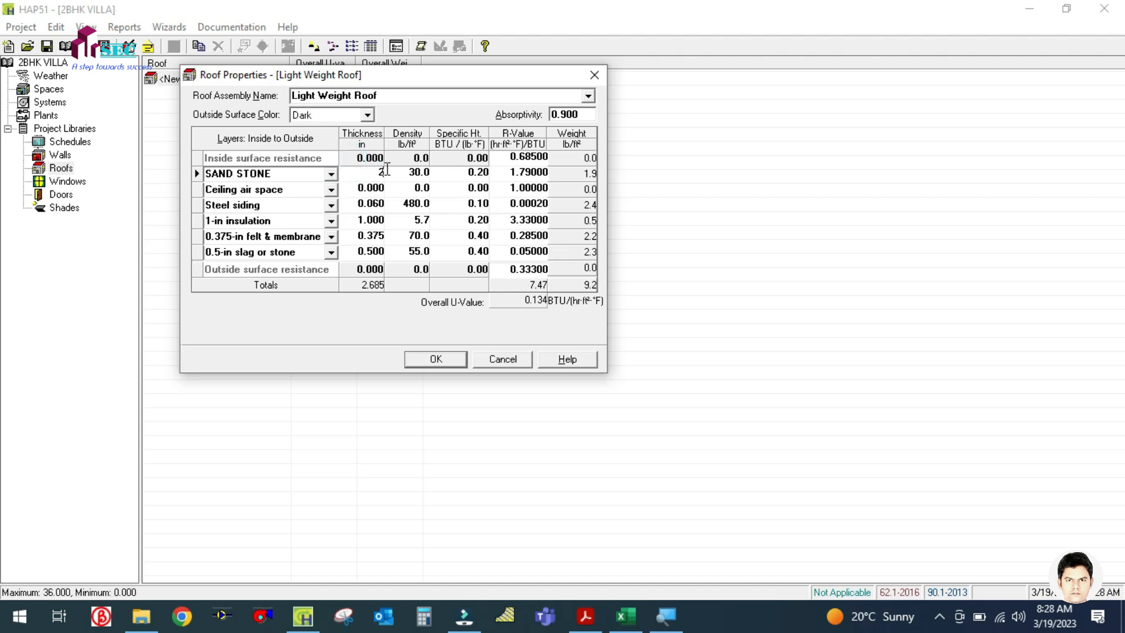
Set the SAND STONE layer's density to 125 and its R-value to 0.231, as given in the U-value workbook's ROOF table
left_click(410, 173)
left_click(626, 616)
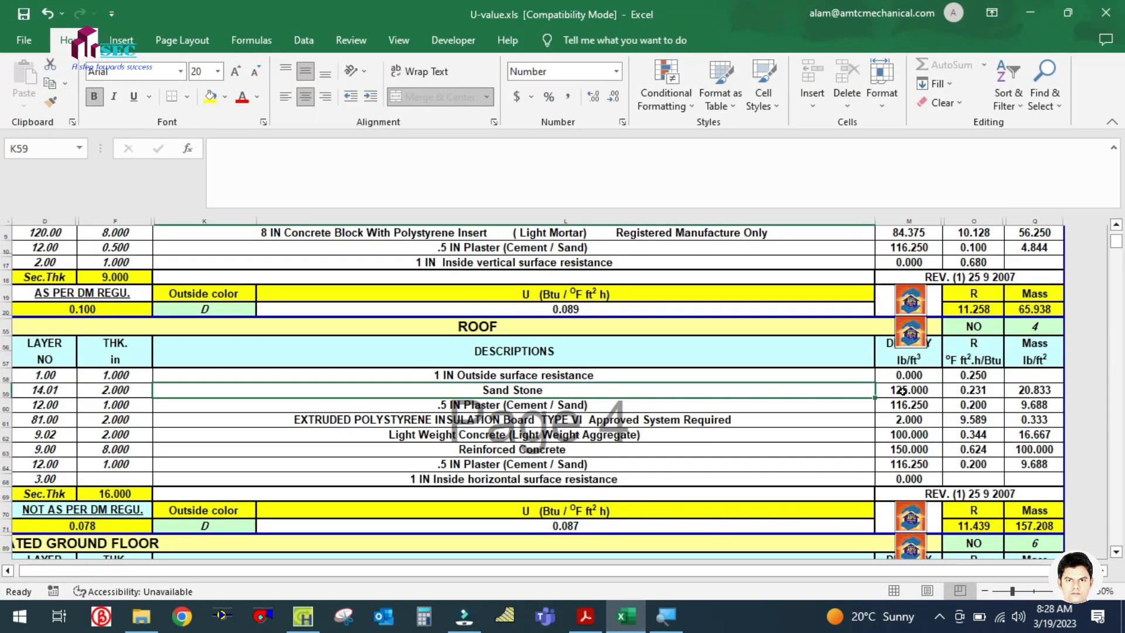
left_click(626, 616)
type("125")
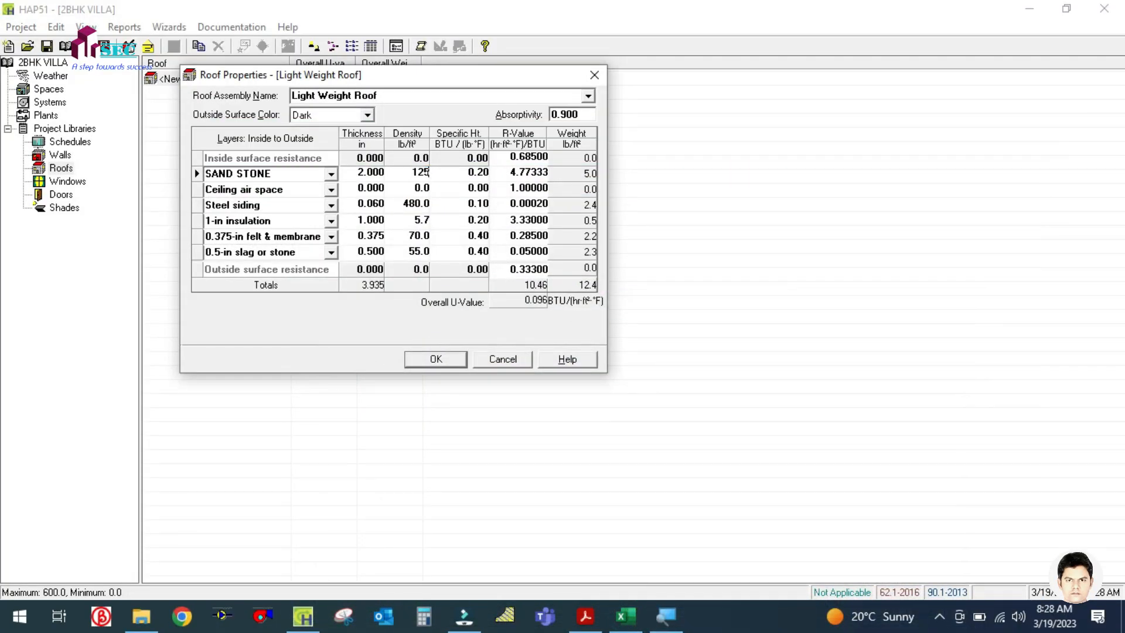
left_click(465, 176)
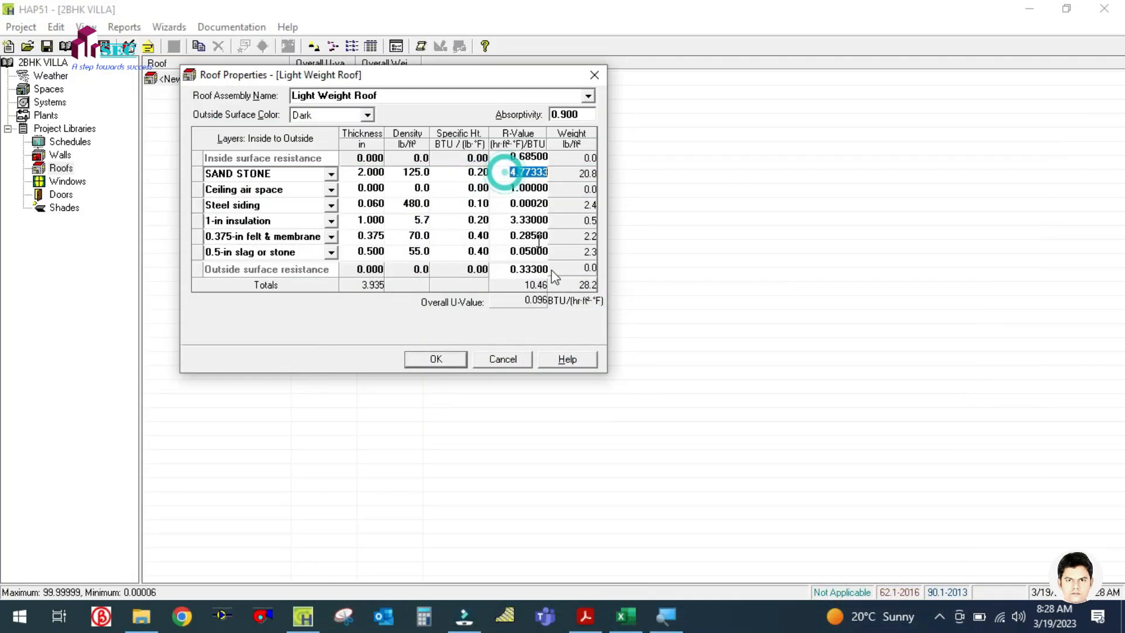
left_click(625, 616)
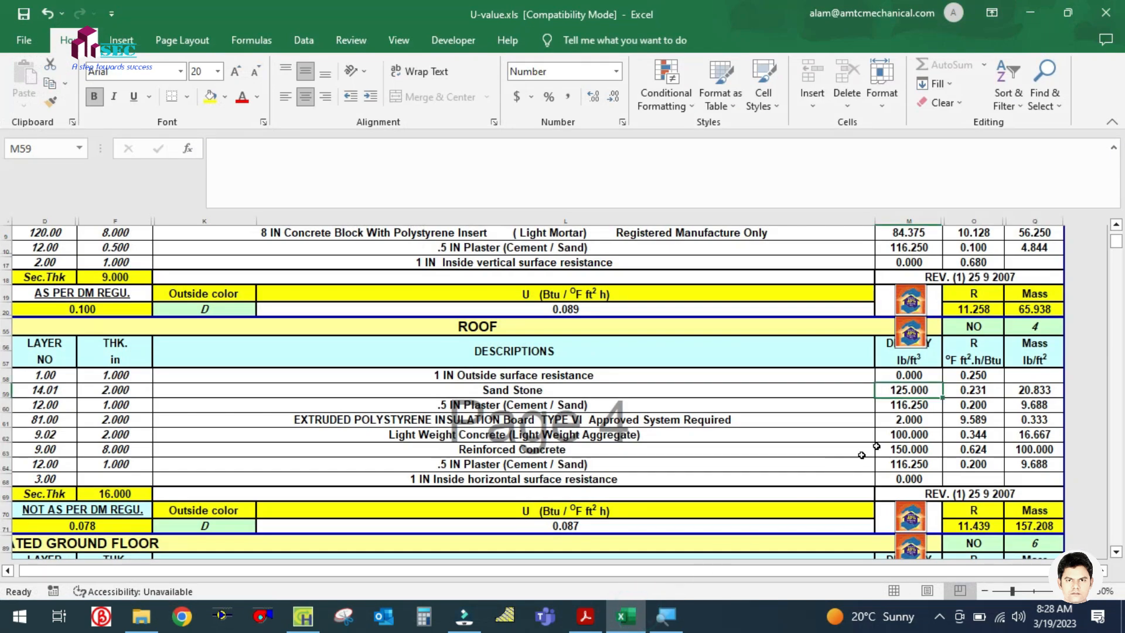
left_click(961, 389)
left_click(637, 614)
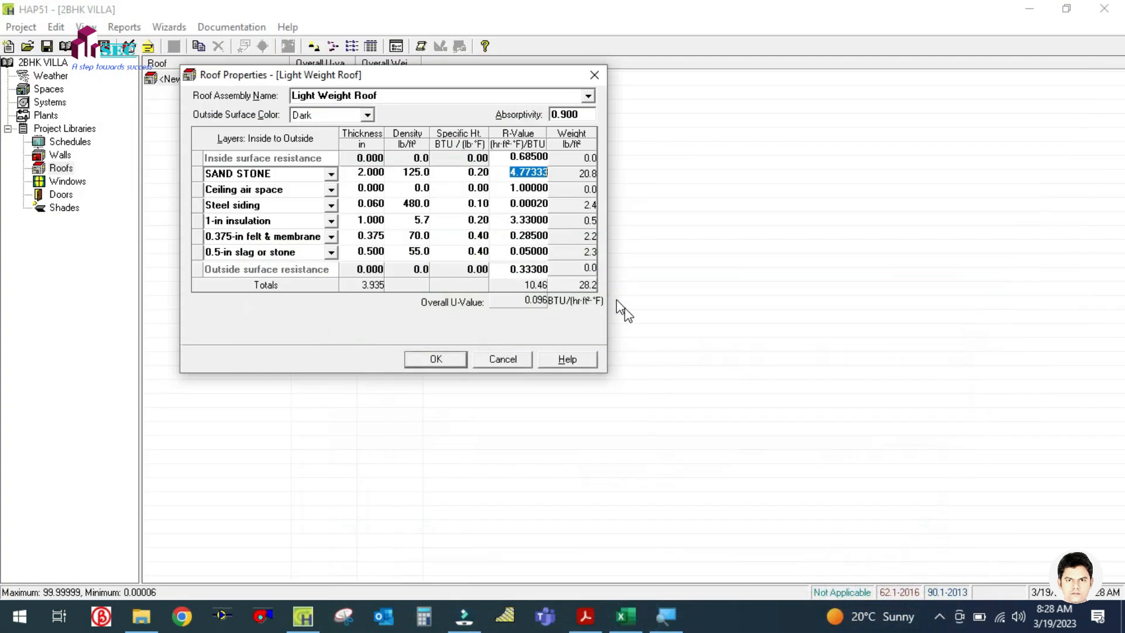
type("0.231")
Rename the Ceiling air space layer to 0.5 PLASTER CEMENT, following the workbook's plaster row, and set its thickness to 0.5 in
left_click(286, 191)
left_click(625, 616)
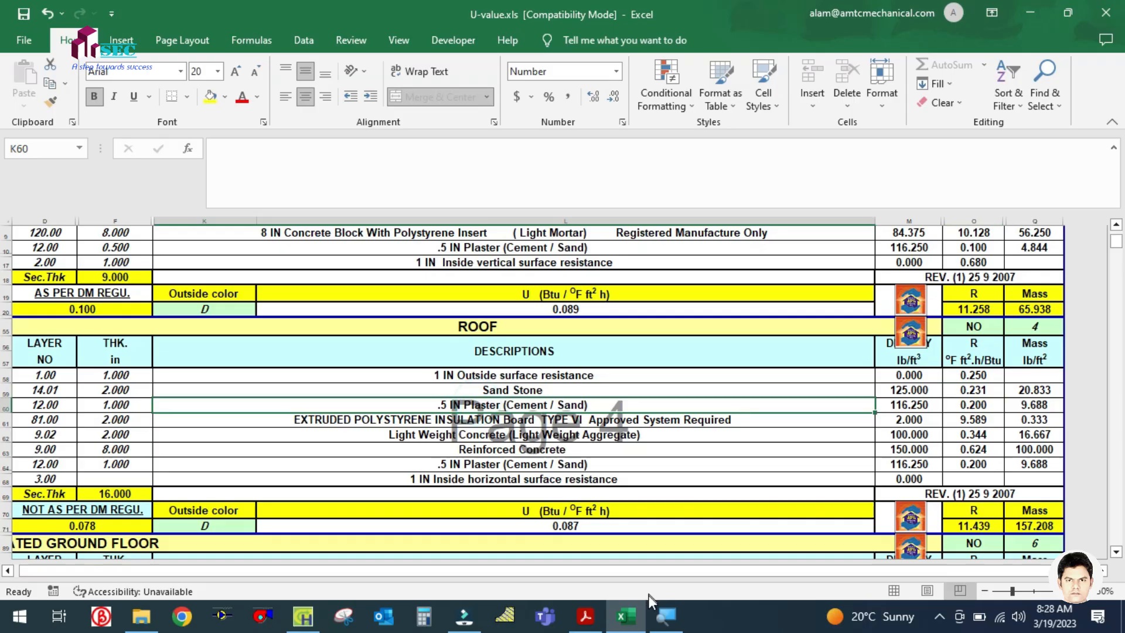
left_click(625, 615)
type("0.5 PLASTER CEMENT")
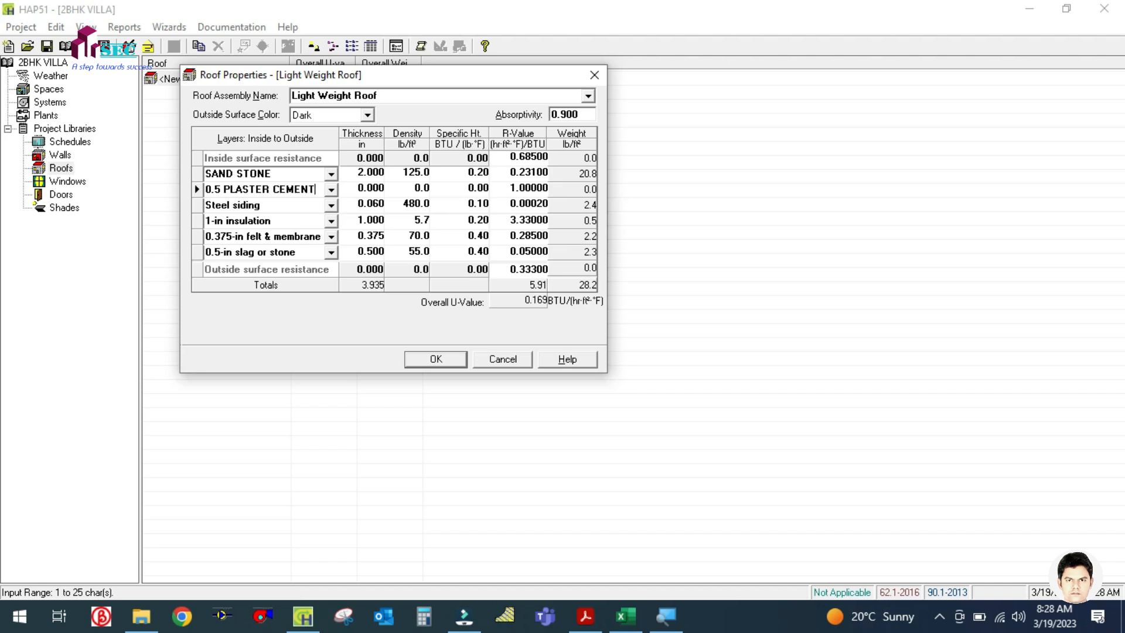
left_click(361, 188)
type("0.5")
Set the 0.5 PLASTER CEMENT layer's density to 116.25 from the workbook and enter 0.20 as its specific heat
left_click(411, 188)
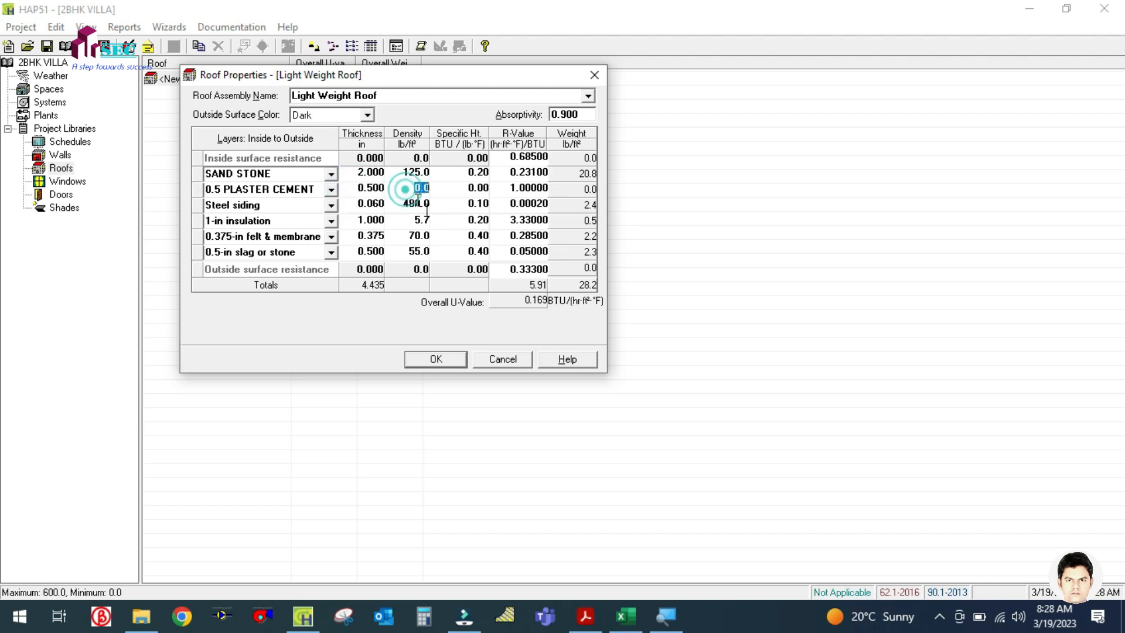
left_click(623, 616)
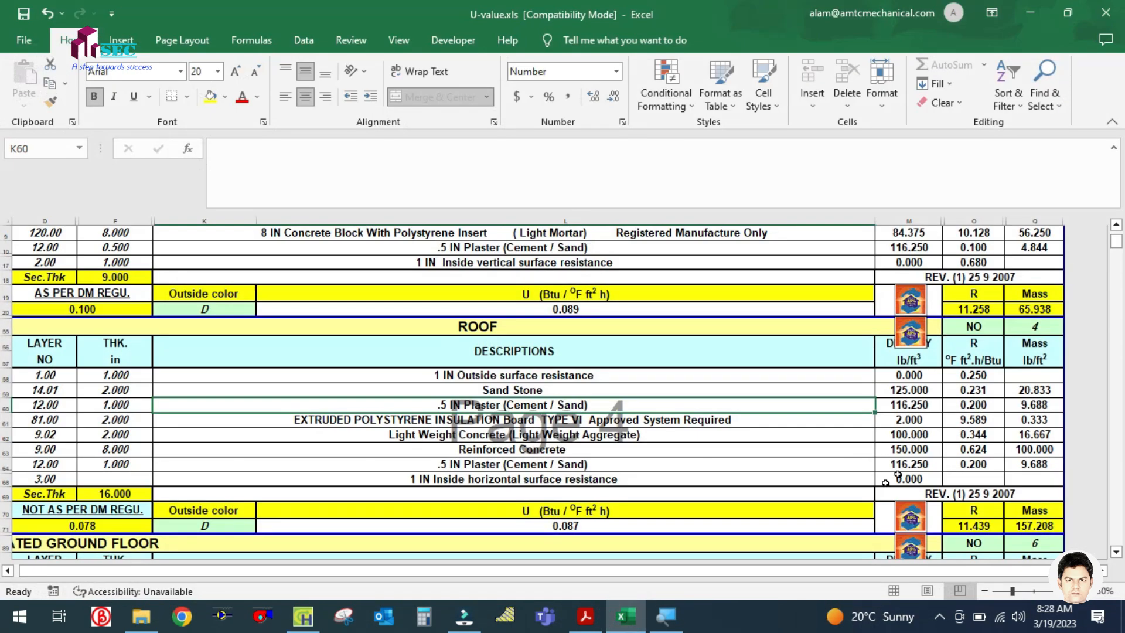
left_click(625, 616)
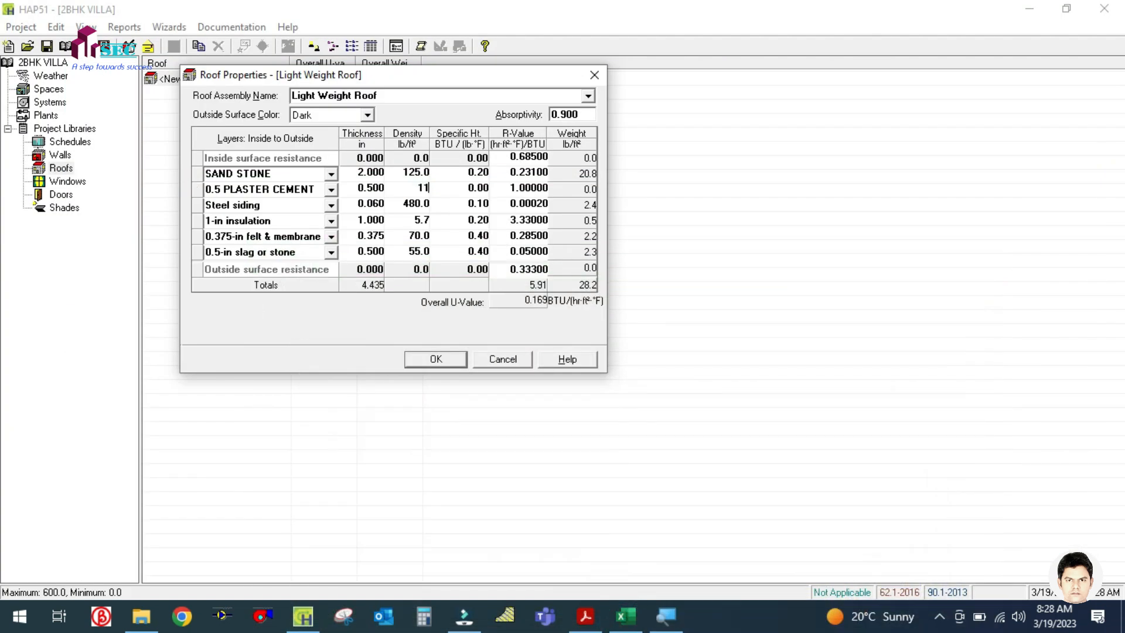
type("116.25")
key("Tab")
left_click(625, 616)
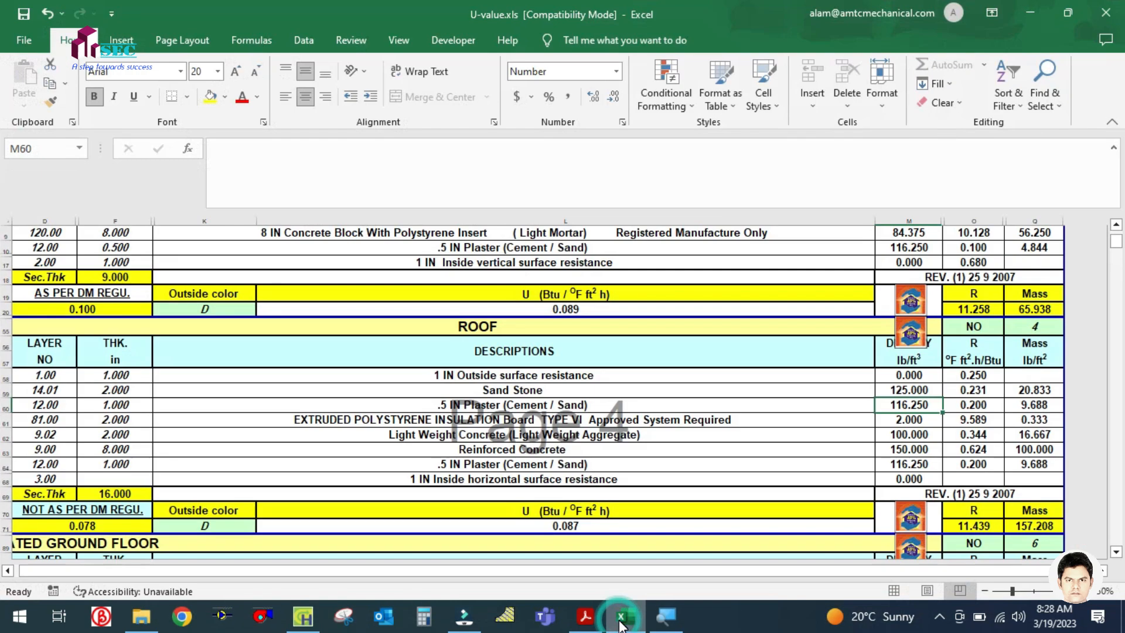
left_click(969, 403)
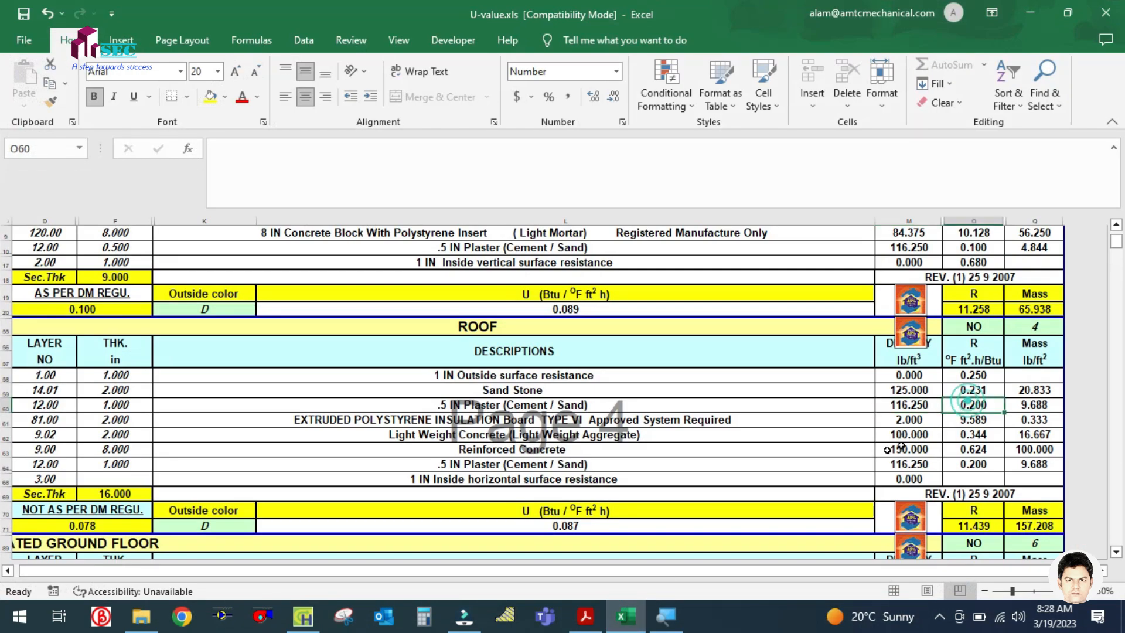
left_click(625, 616)
type("0.20")
Rename the Steel siding layer to EXTRUDED POLYSTER, following the workbook's extruded polystyrene row, and set its thickness to 2 in
left_click(274, 205)
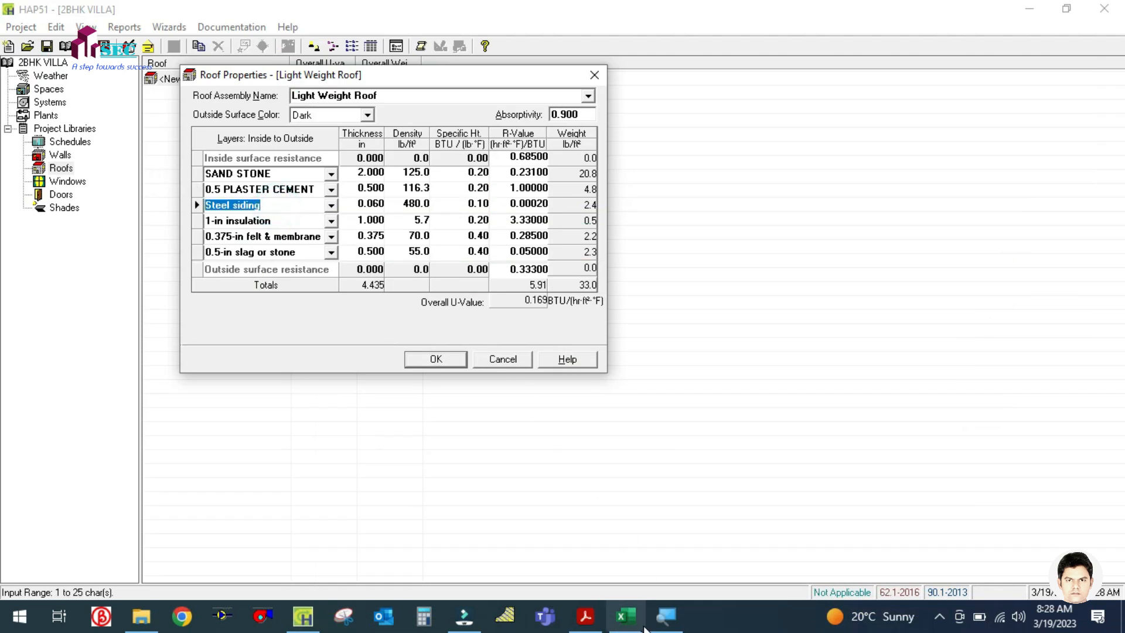
left_click(633, 623)
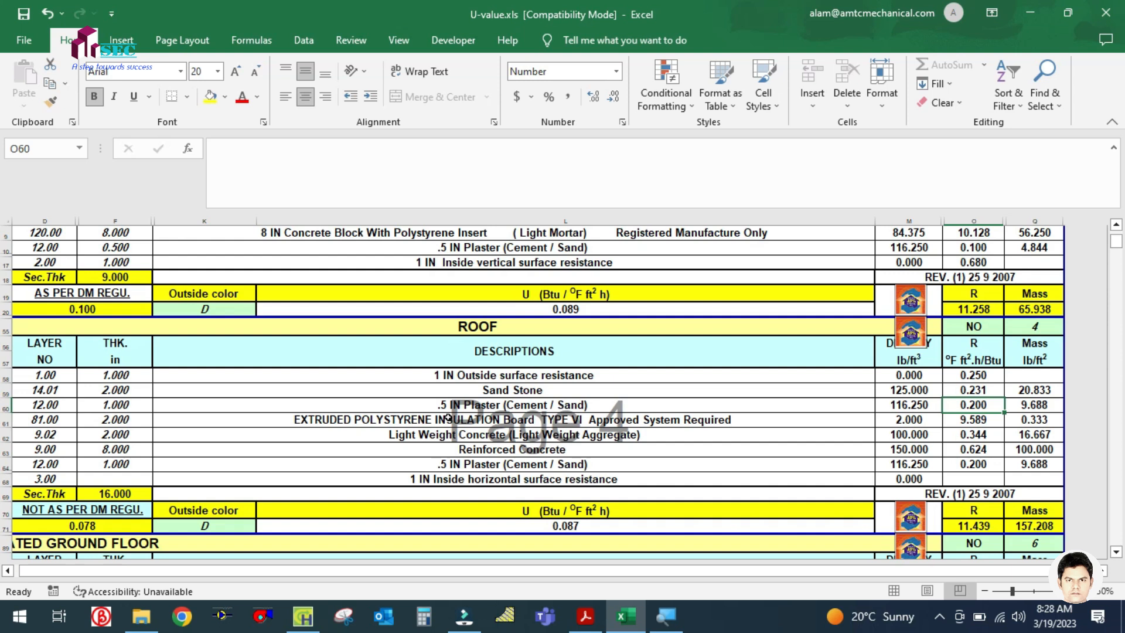
left_click(448, 419)
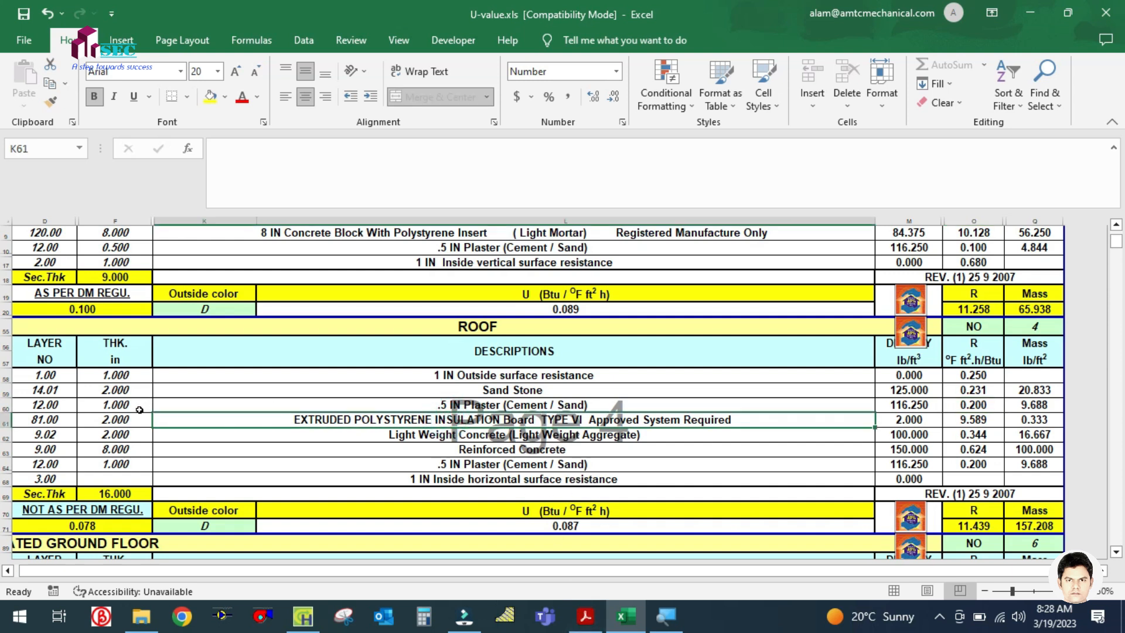
left_click(612, 618)
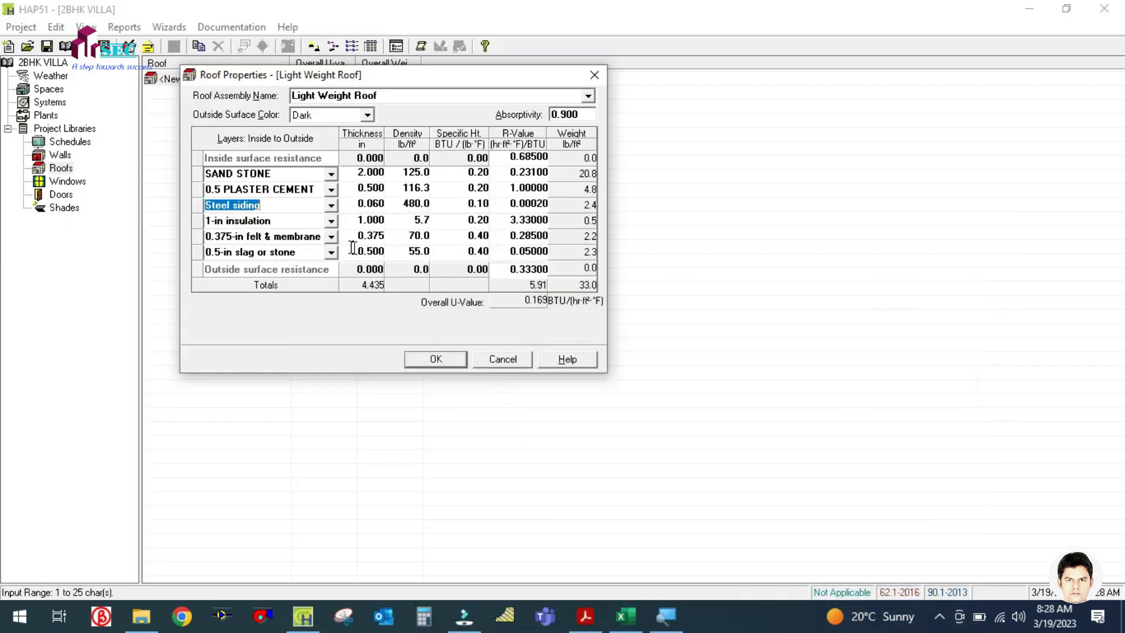
type("EXTRUDED POLYSTER")
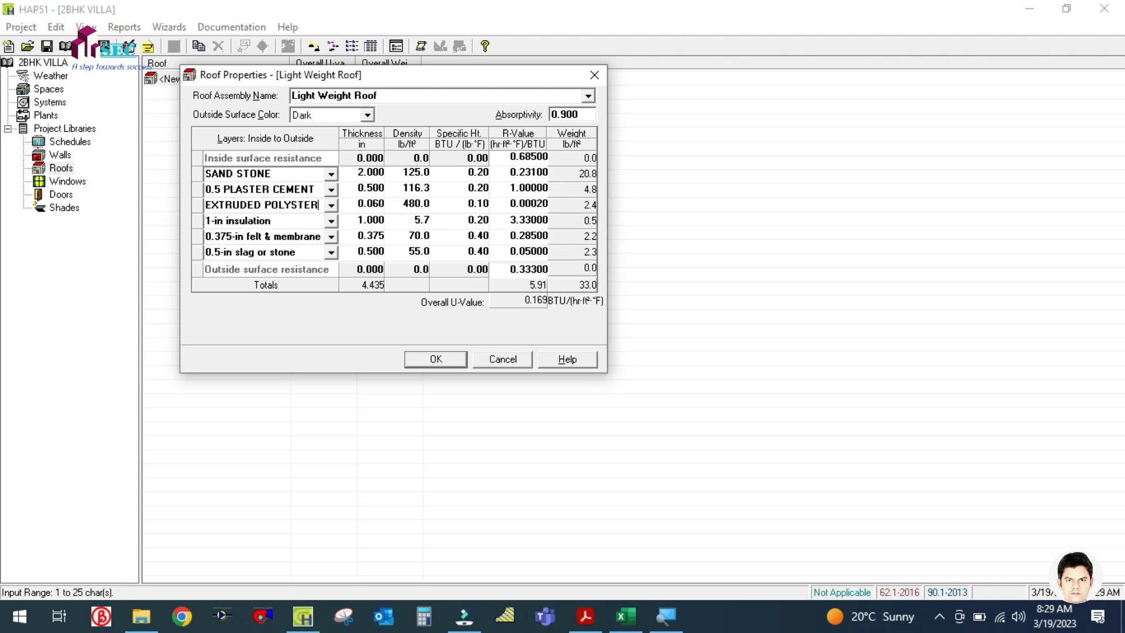
left_click(352, 204)
type("0.2")
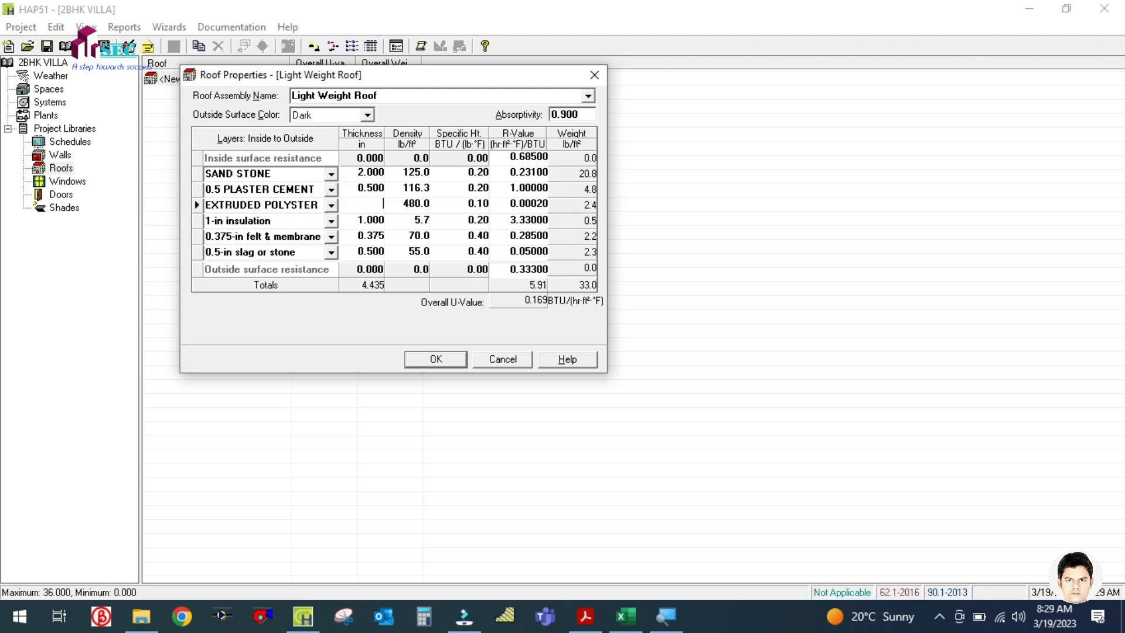
Set the EXTRUDED POLYSTER layer's density to 2 and its R-value to 9.589, as given in the U-value workbook
left_click(408, 203)
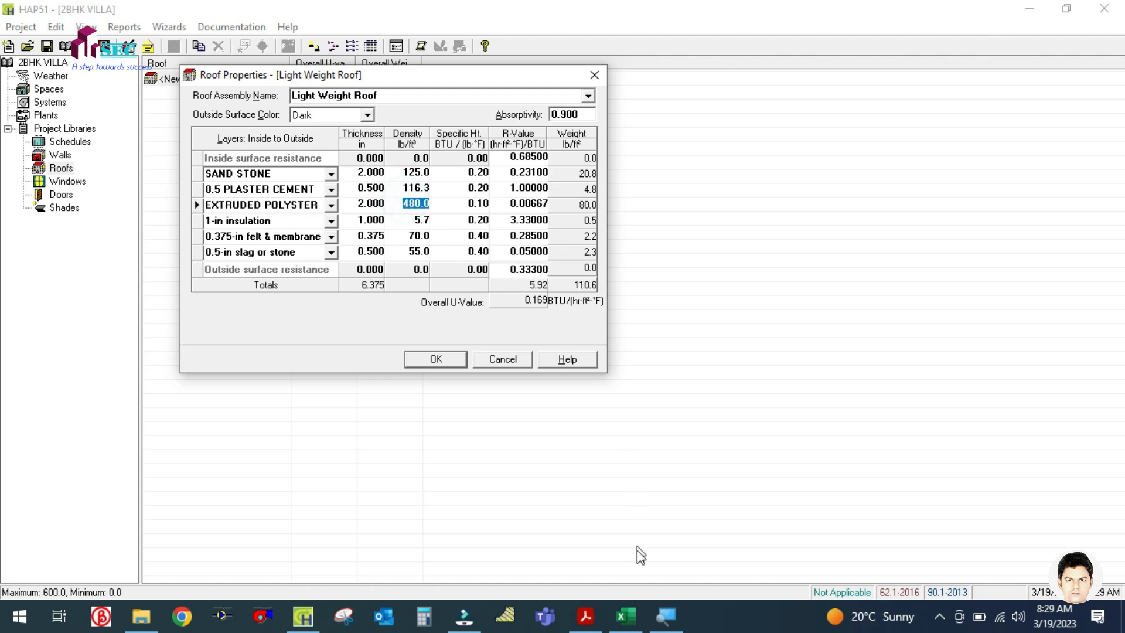
left_click(630, 620)
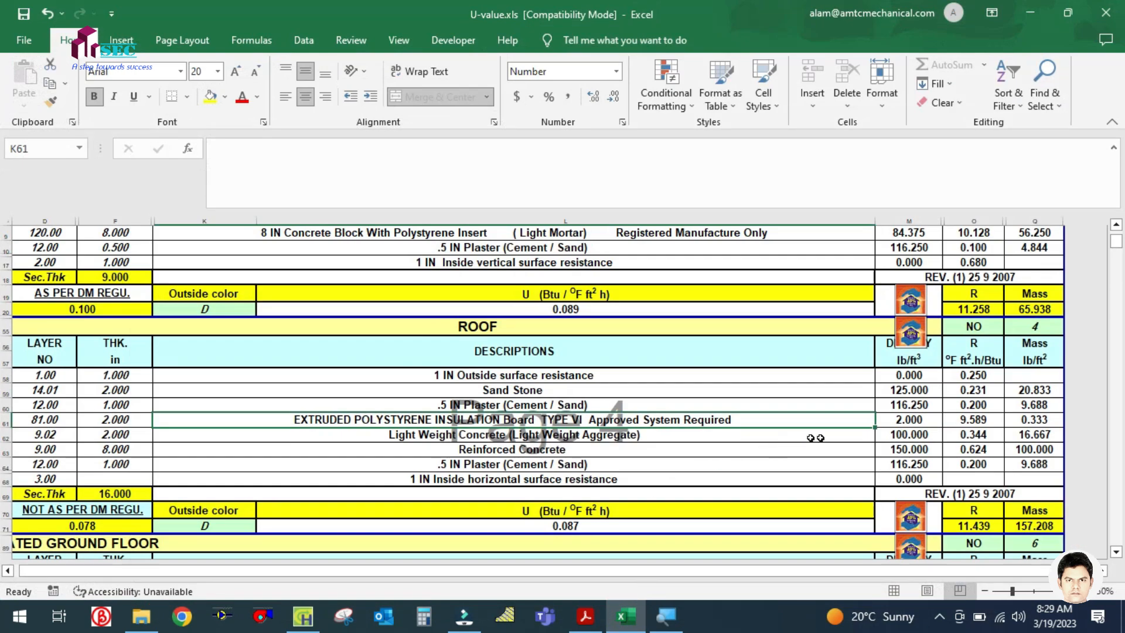
left_click(924, 419)
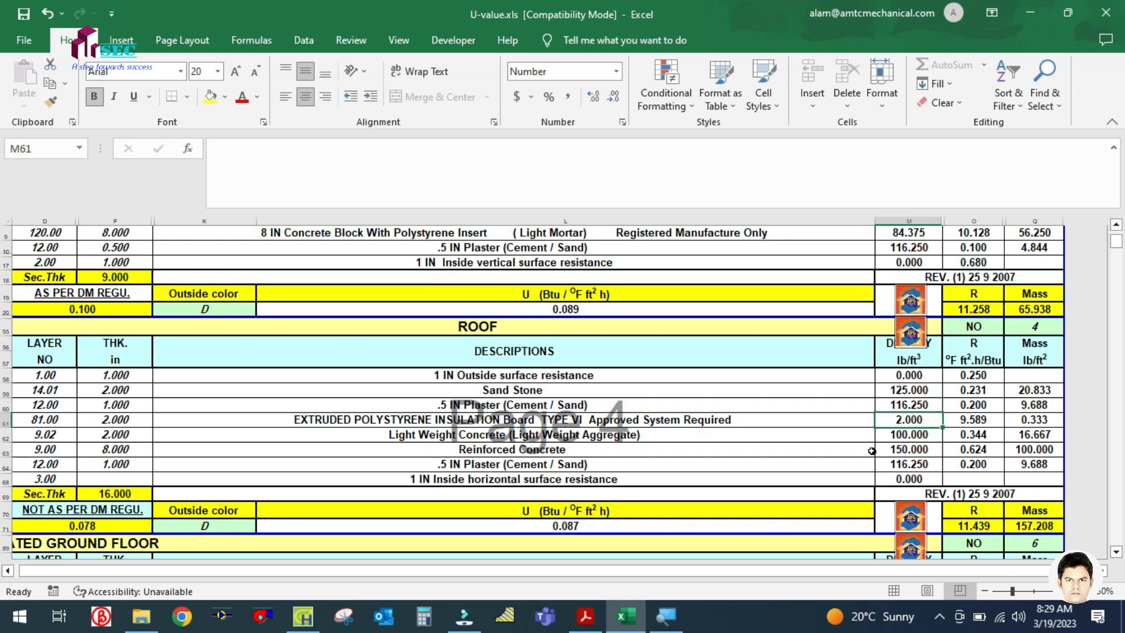
left_click(626, 617)
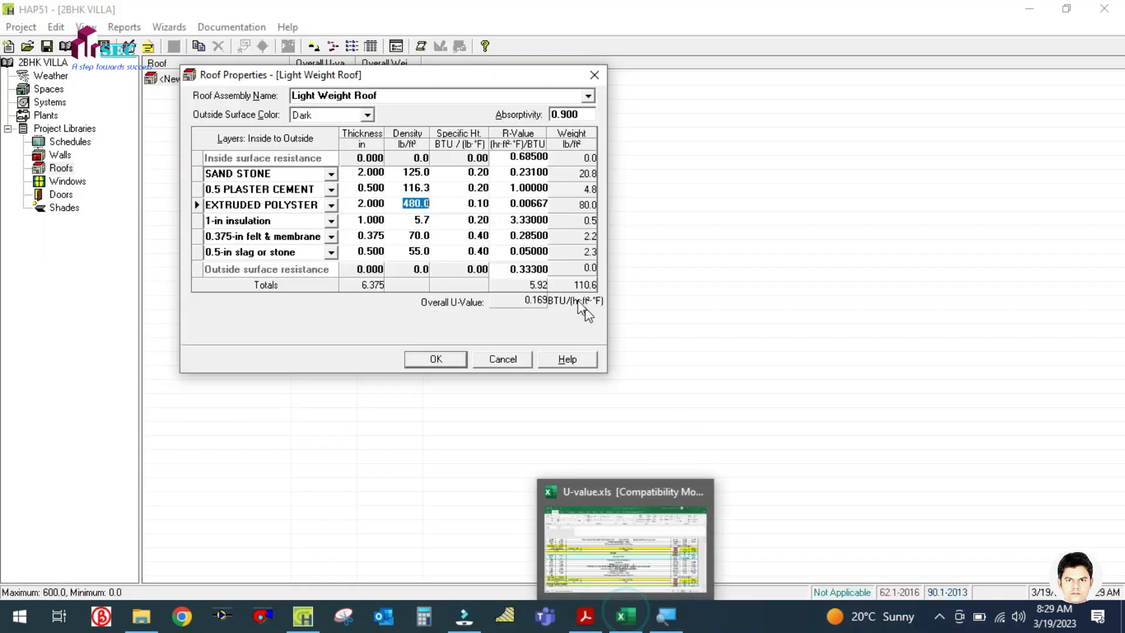
type("2")
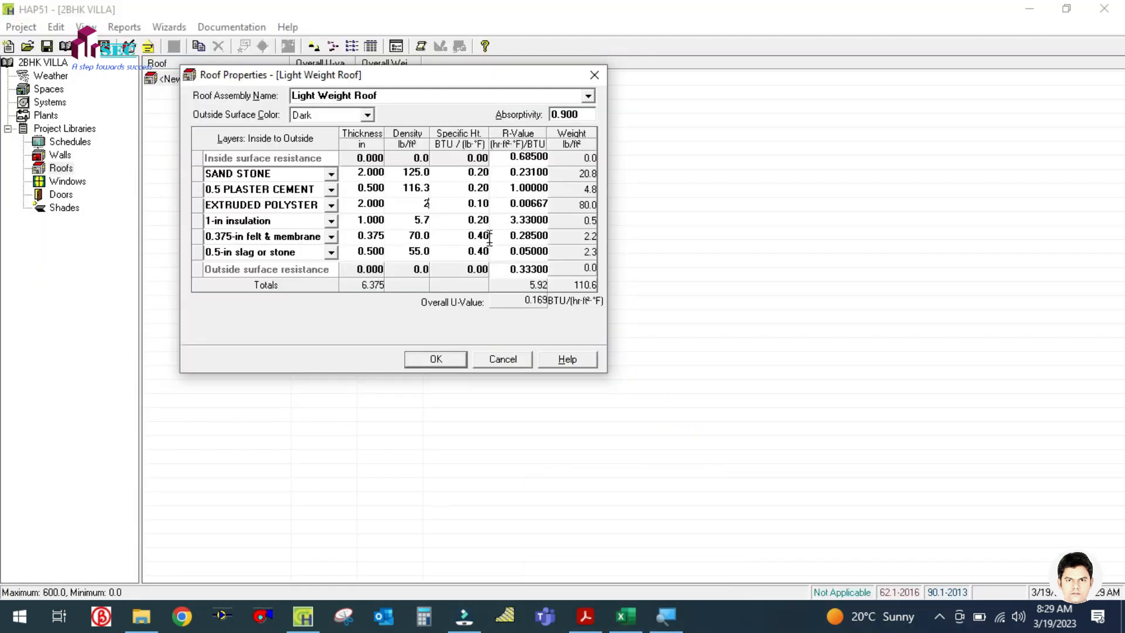
left_click(463, 202)
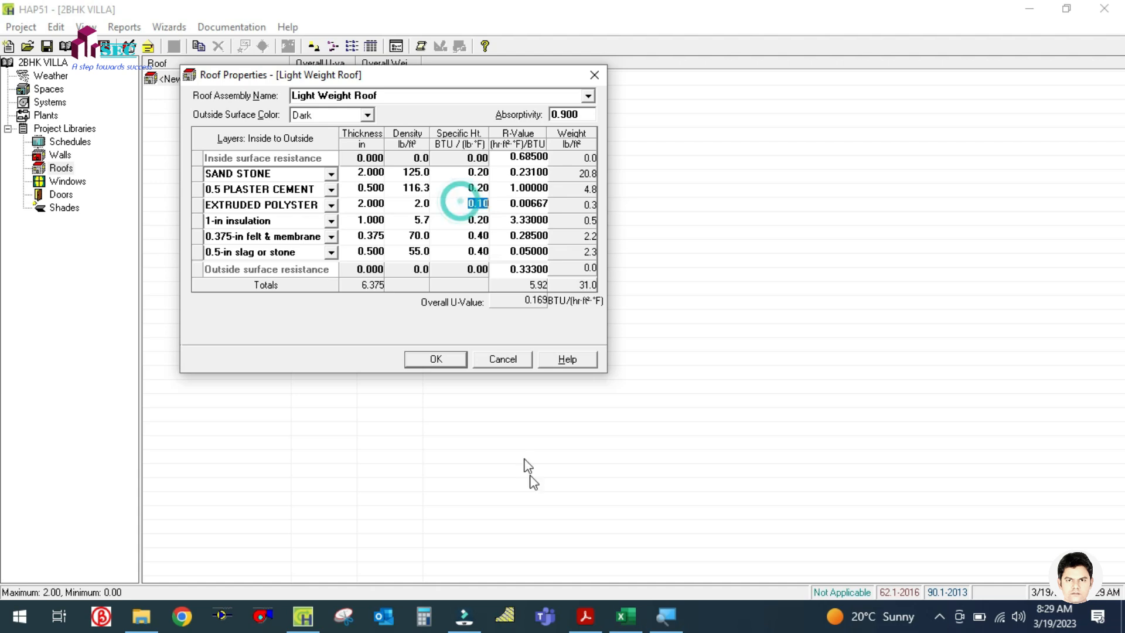
left_click(508, 203)
left_click(625, 616)
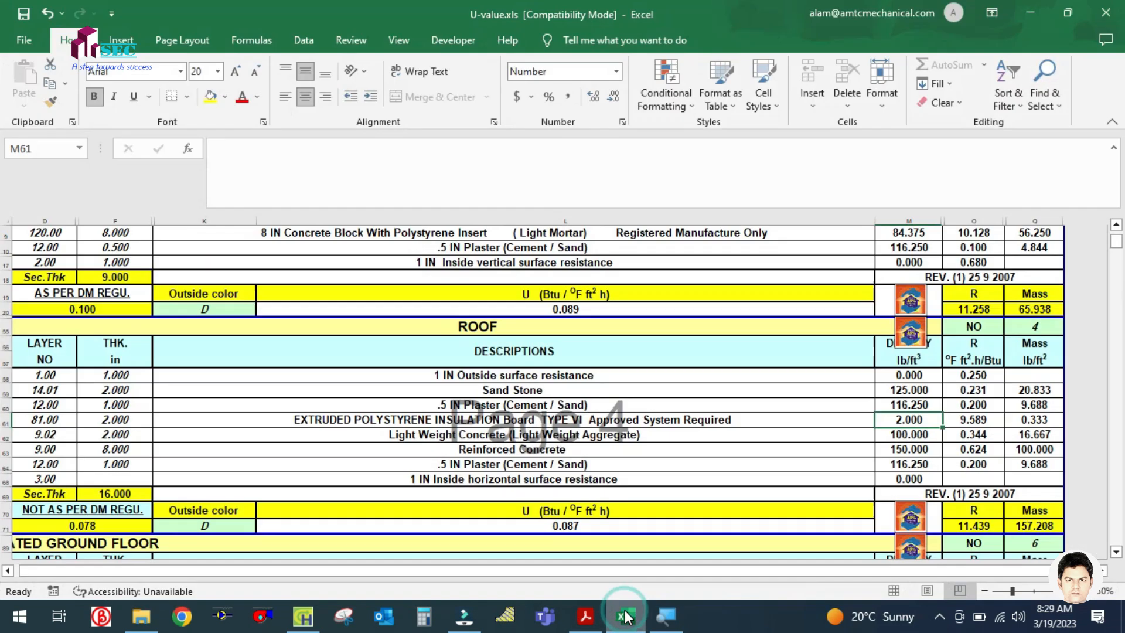
left_click(970, 420)
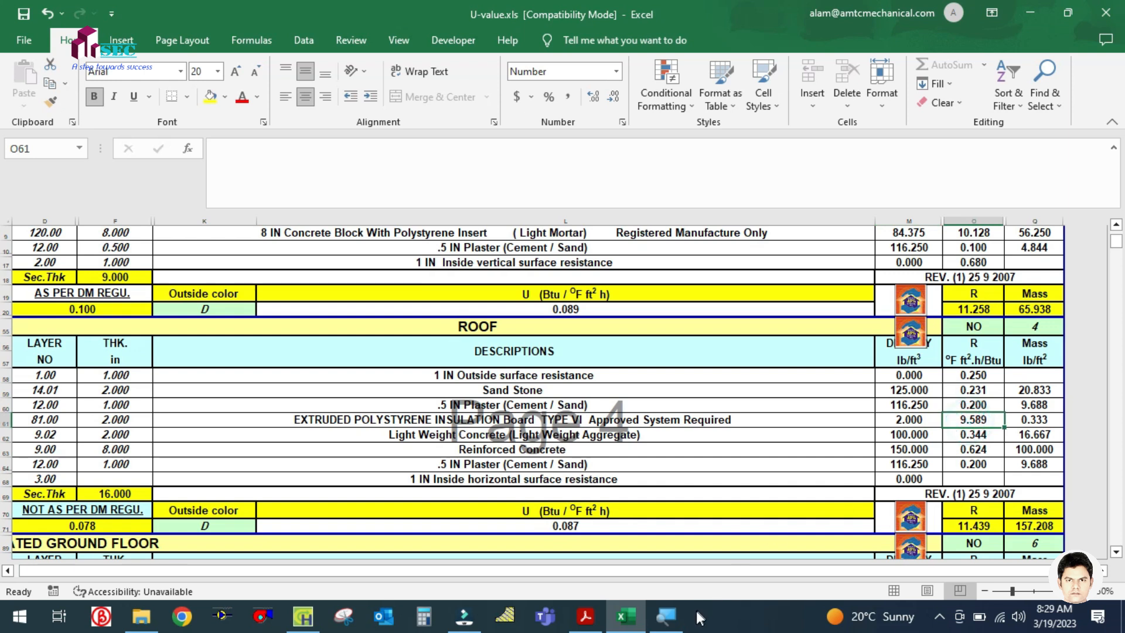
left_click(625, 616)
type("9")
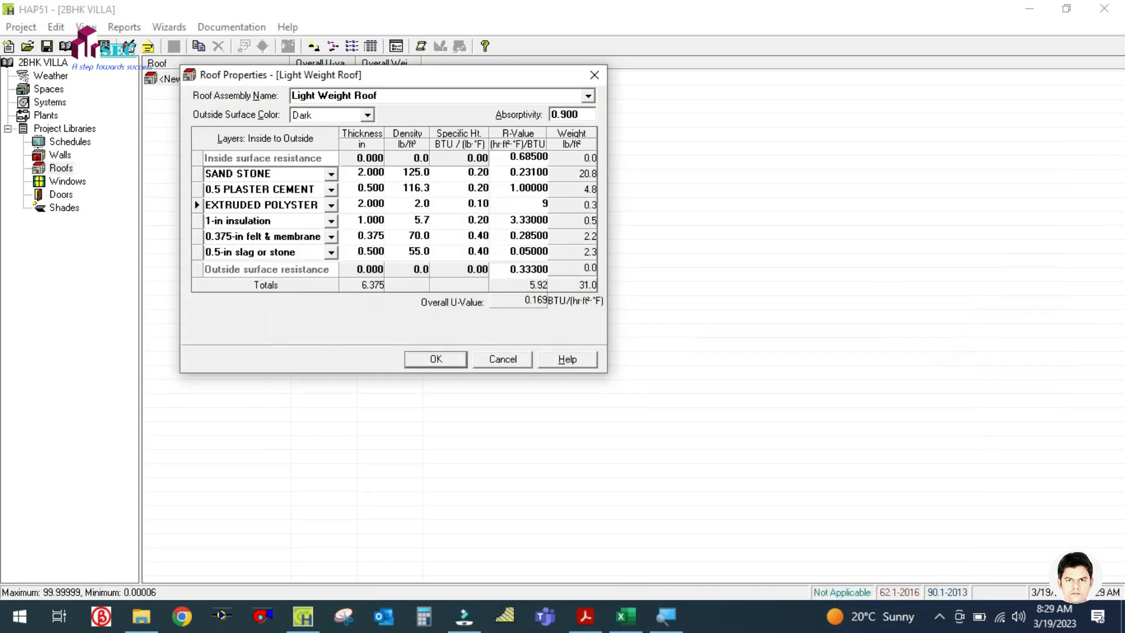
type(".589")
Rename the 1-in insulation layer to LIGHT WEIGH CONCRETE, following the workbook's light weight concrete row, and set its thickness to 2 in
left_click(315, 220)
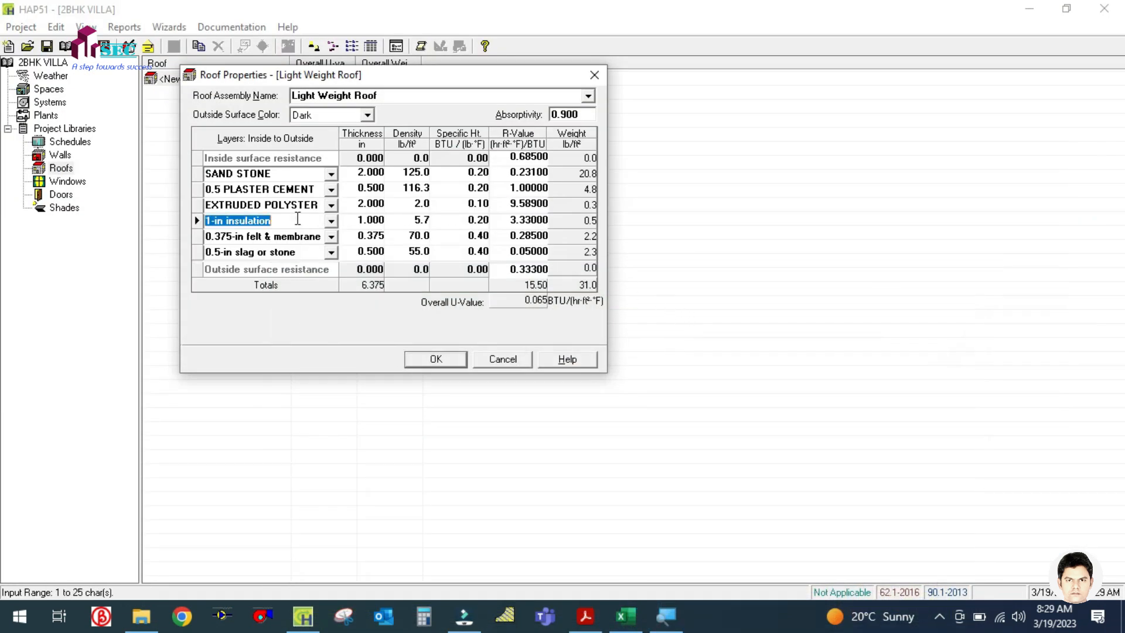
left_click(625, 617)
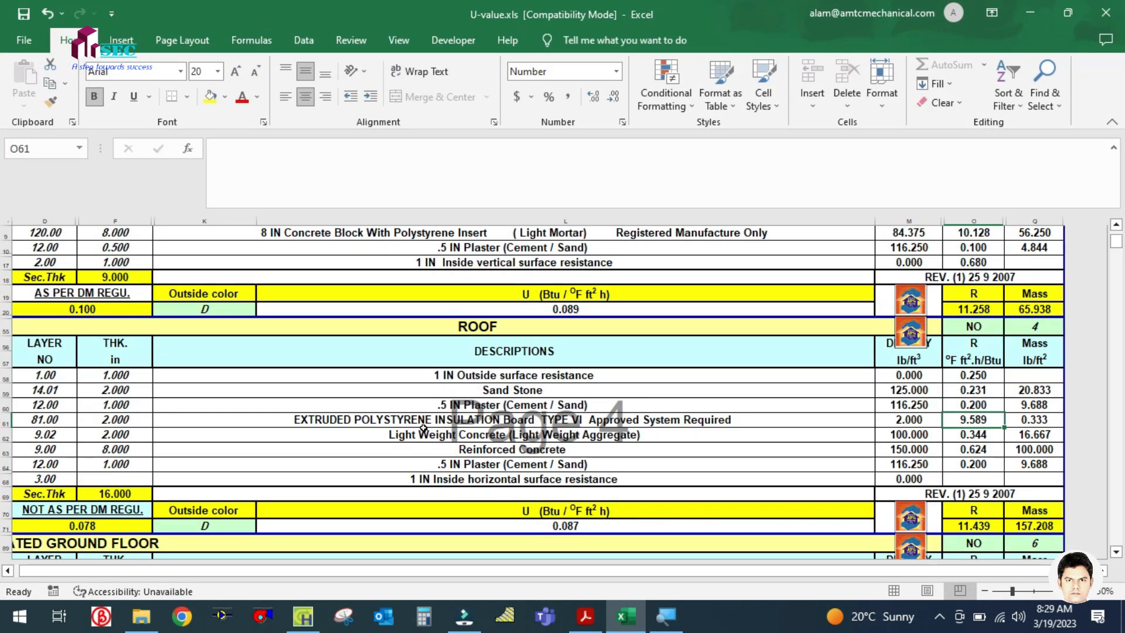
left_click(615, 622)
left_click(615, 623)
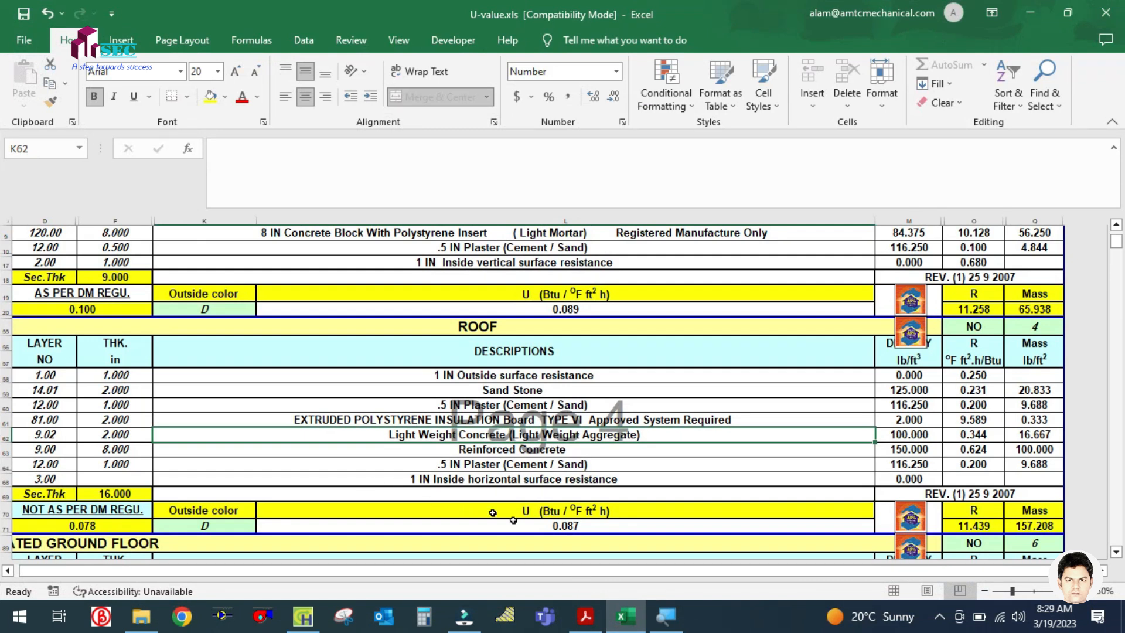
left_click(628, 630)
type("LIGHT WEIGH")
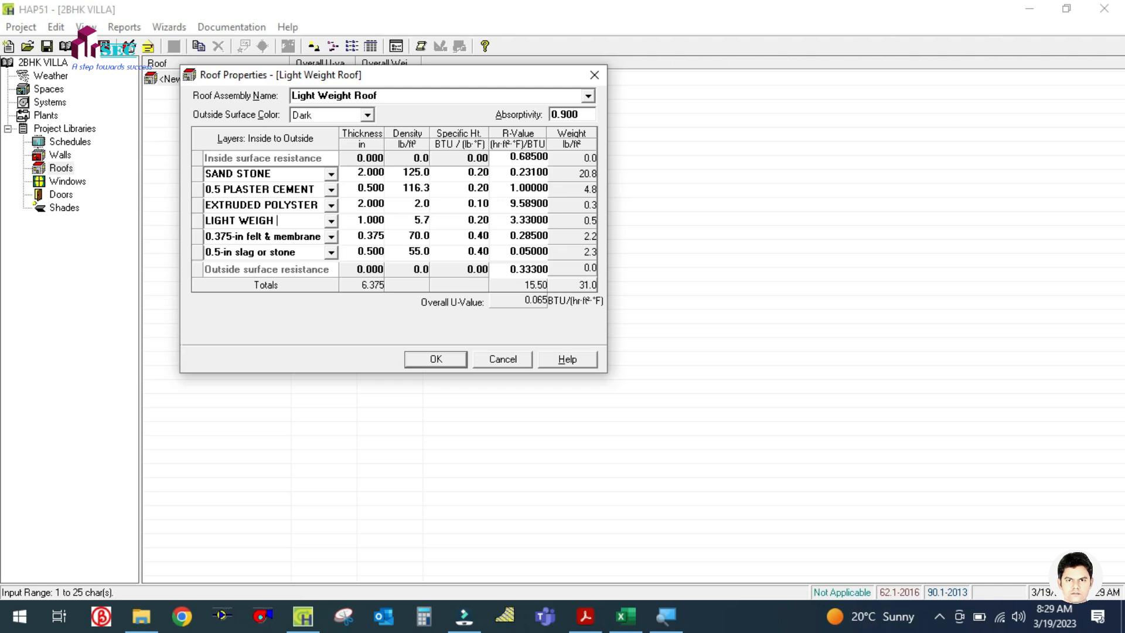
type("CONCRETE")
left_click(357, 220)
type("2")
Set the LIGHT WEIGH CONCRETE layer's density to 100 and its R-value to 0.344, as given in the U-value workbook
left_click(405, 221)
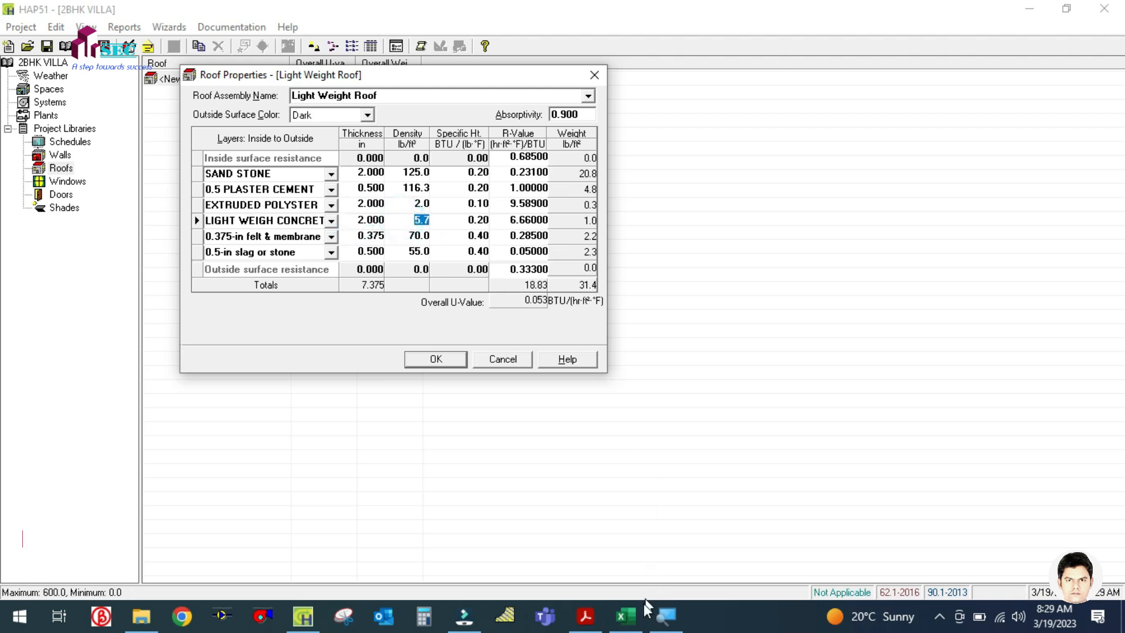
left_click(627, 615)
left_click(909, 434)
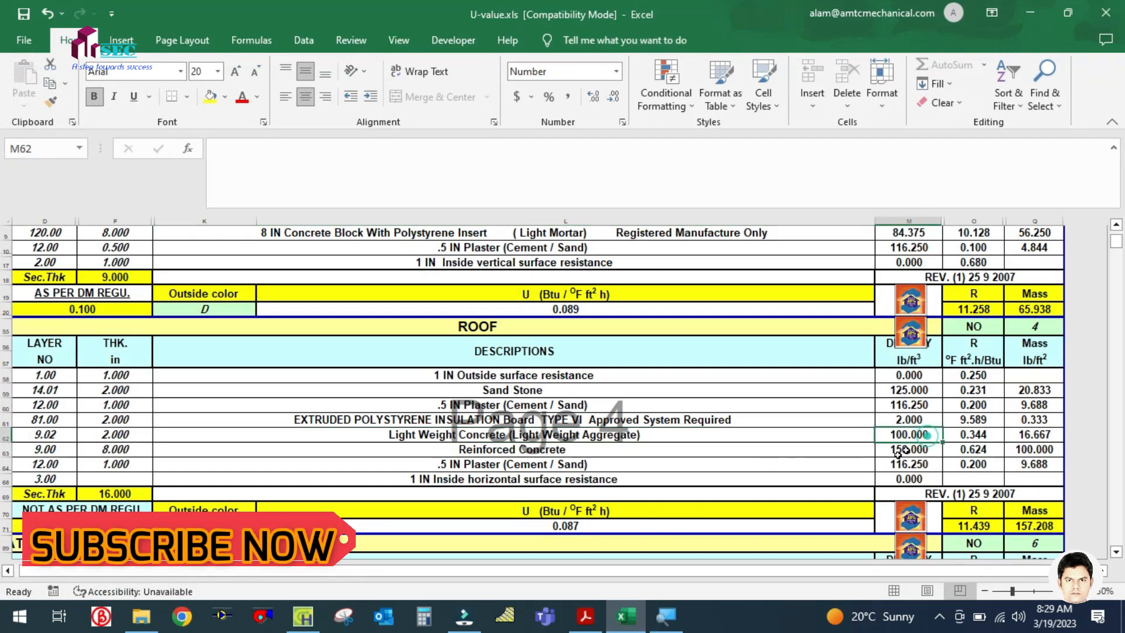
left_click(618, 620)
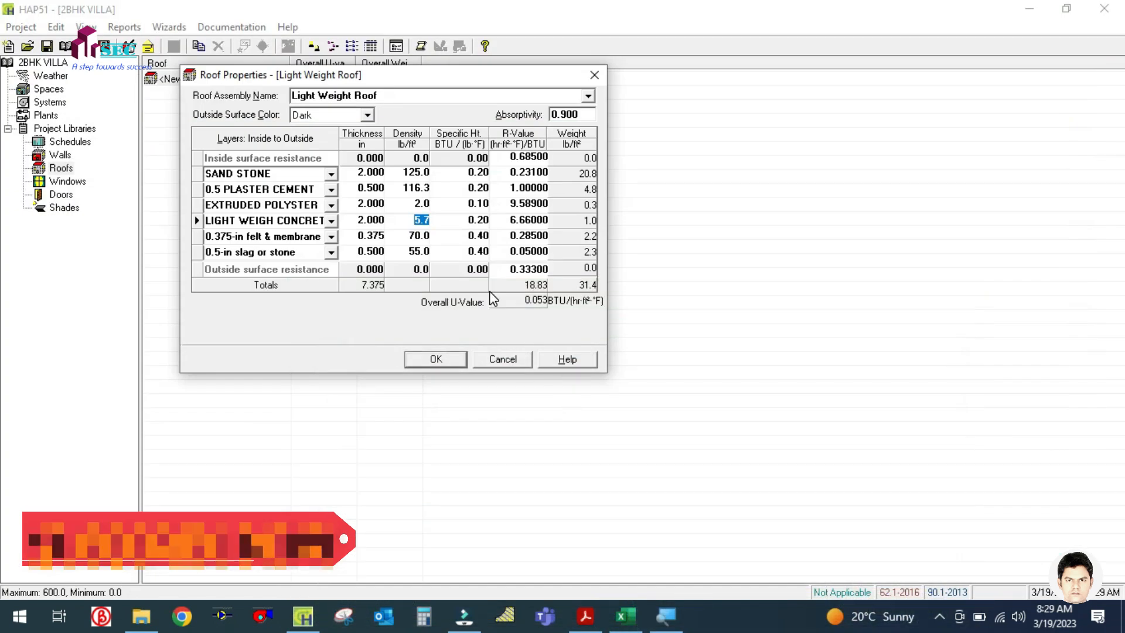
type("100")
left_click(450, 220)
left_click(498, 221)
left_click(627, 618)
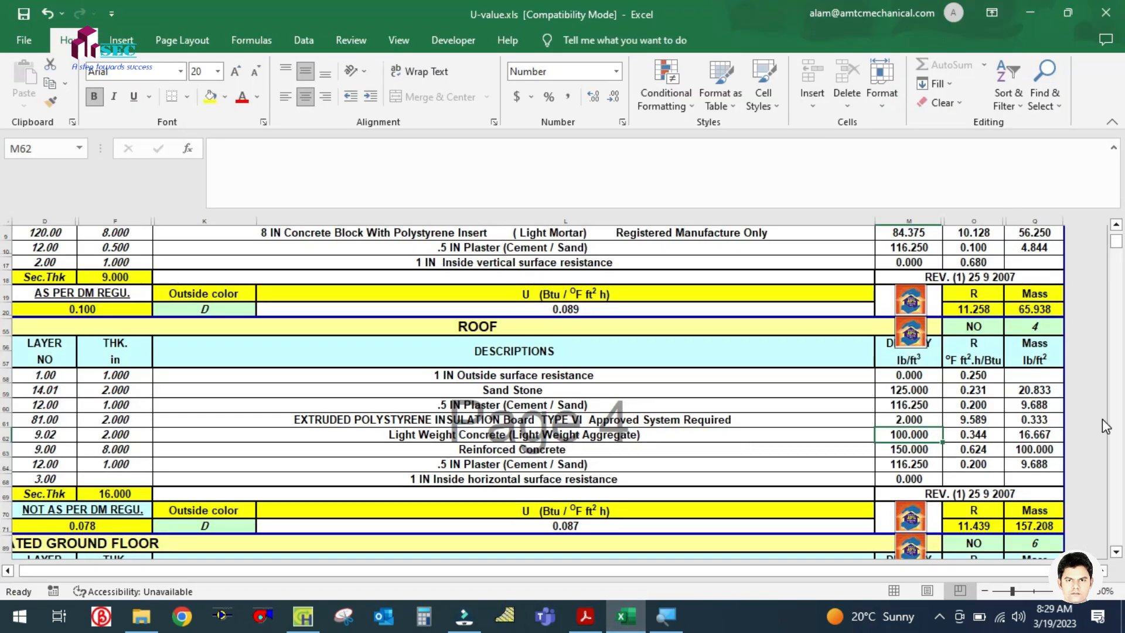
left_click(978, 433)
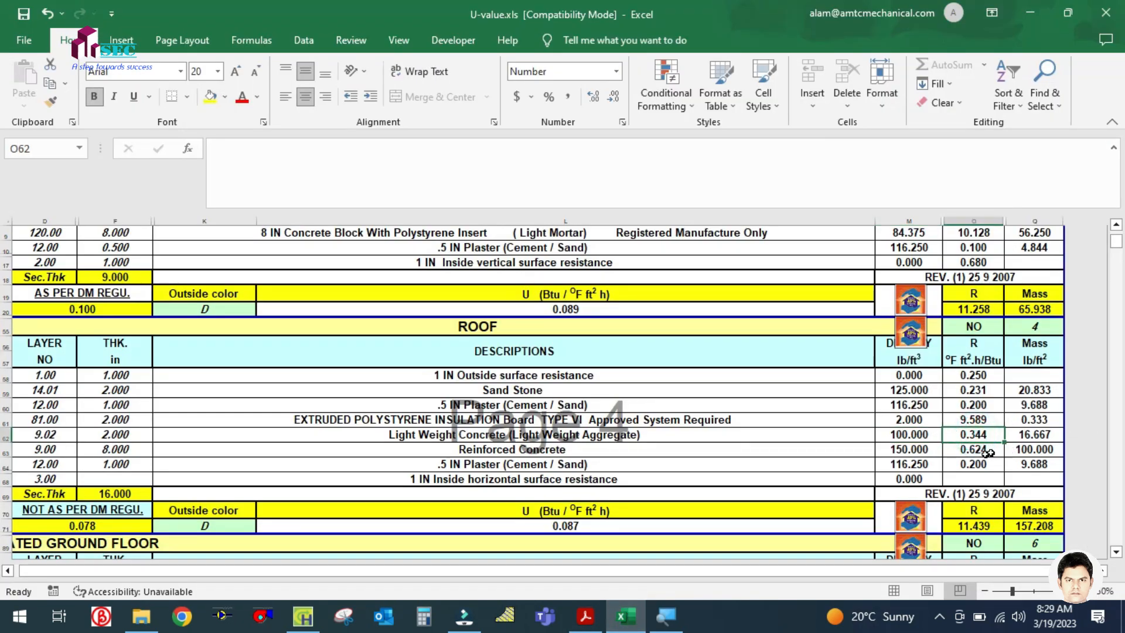
left_click(625, 618)
type("0.344")
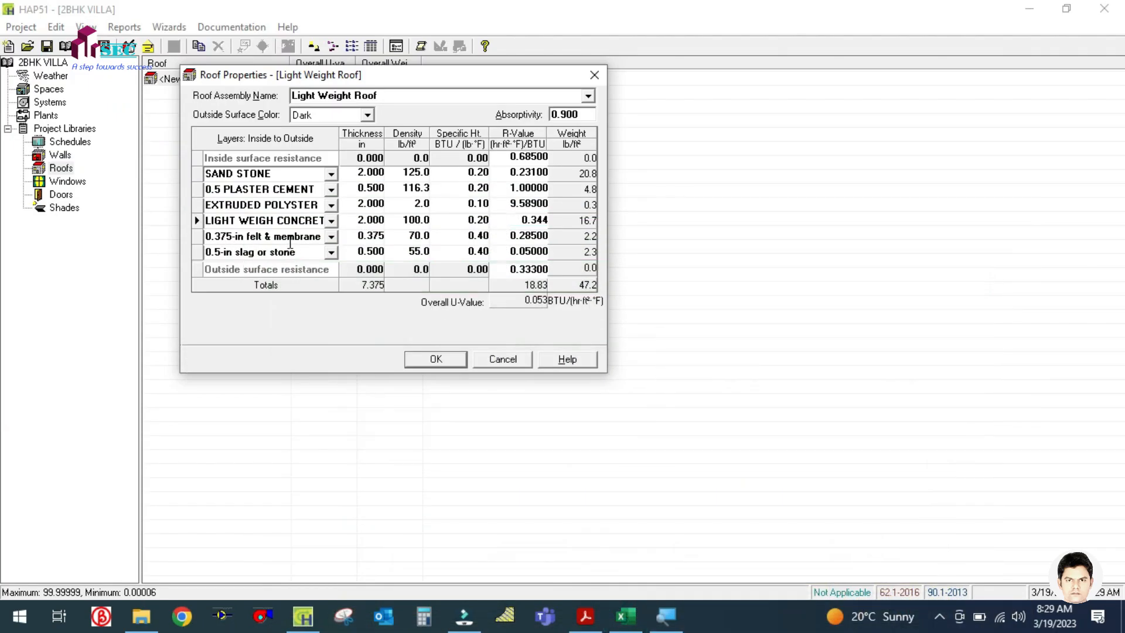
Rename the 0.375-in felt & membrane layer to REINFORCED CONCRETE, following the workbook's next roof row, and set its thickness to 8 in
left_click(316, 234)
left_click(626, 617)
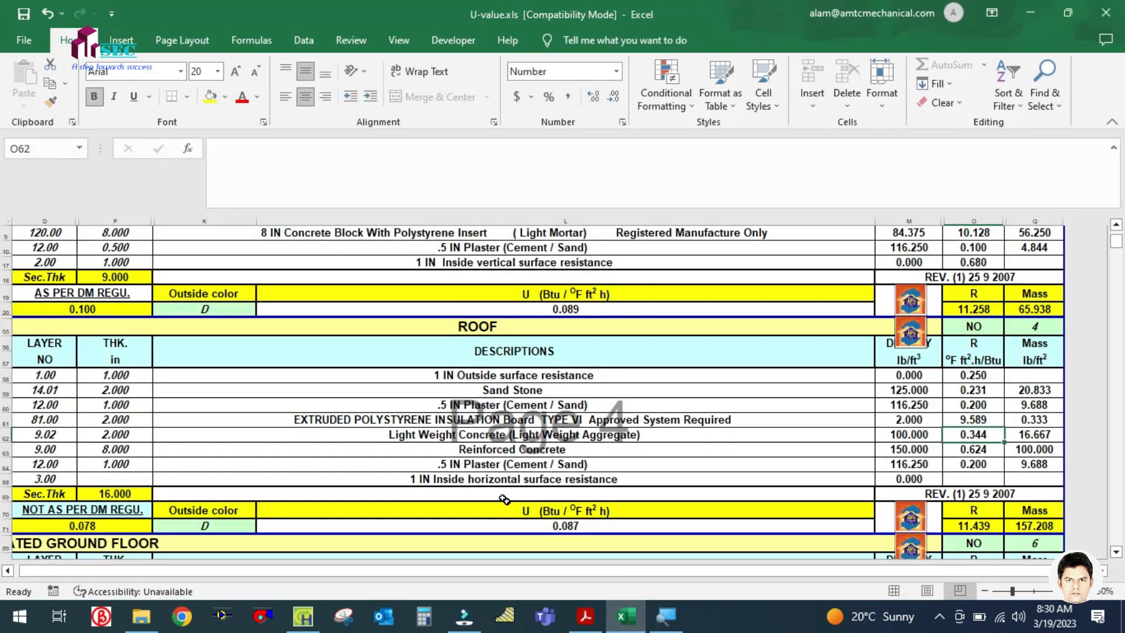
left_click(499, 449)
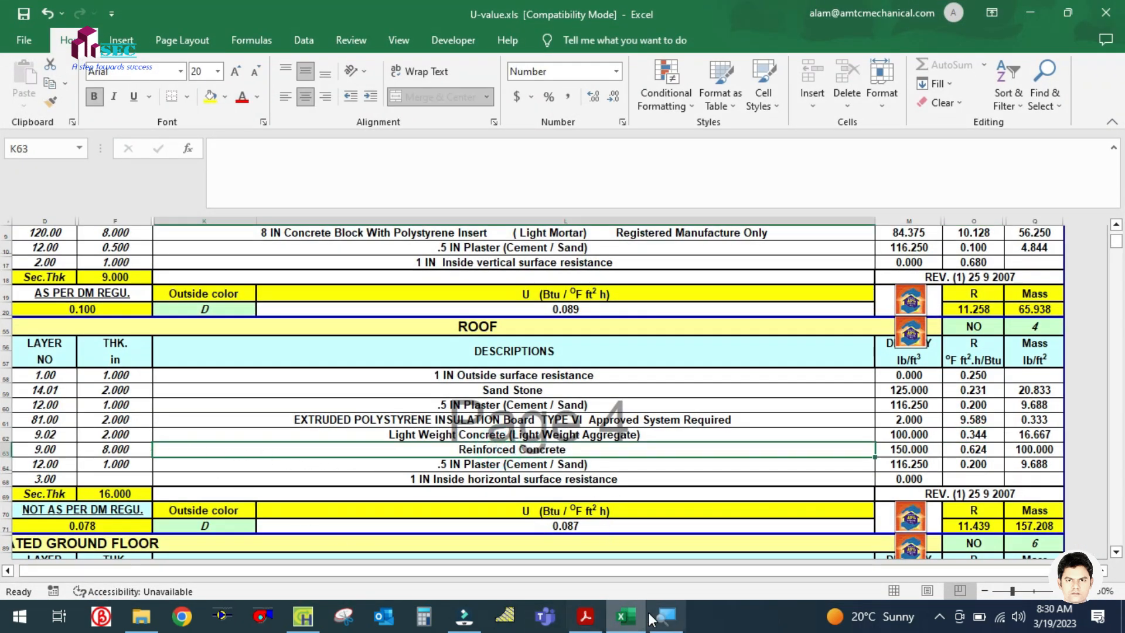
left_click(625, 615)
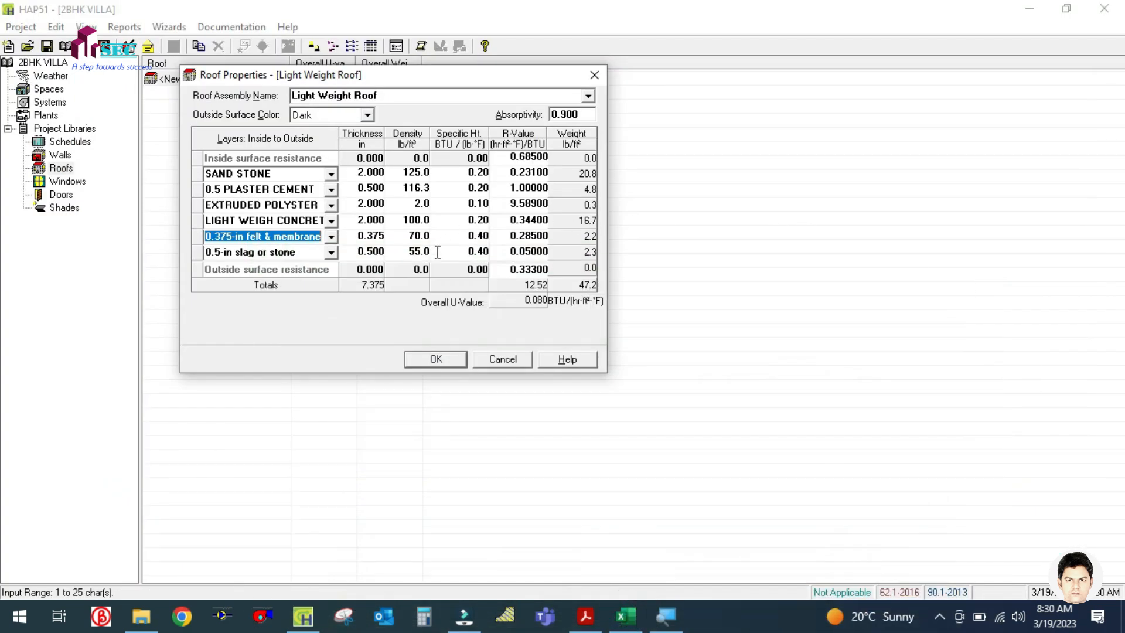
type("EINFORCED")
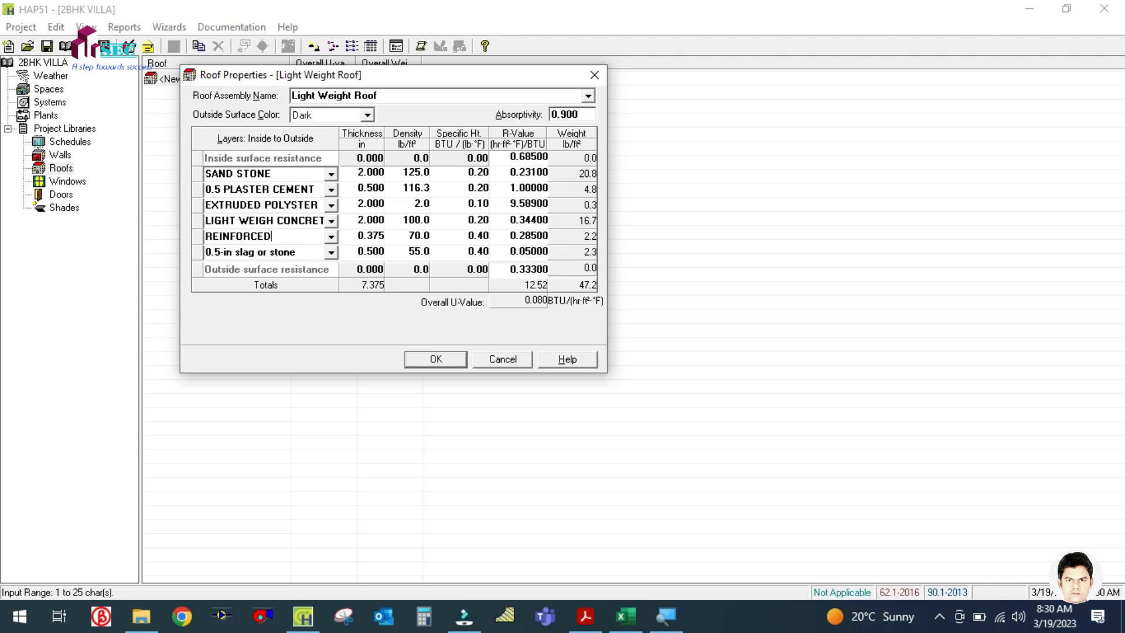
type("EINFORCED CONCRETE")
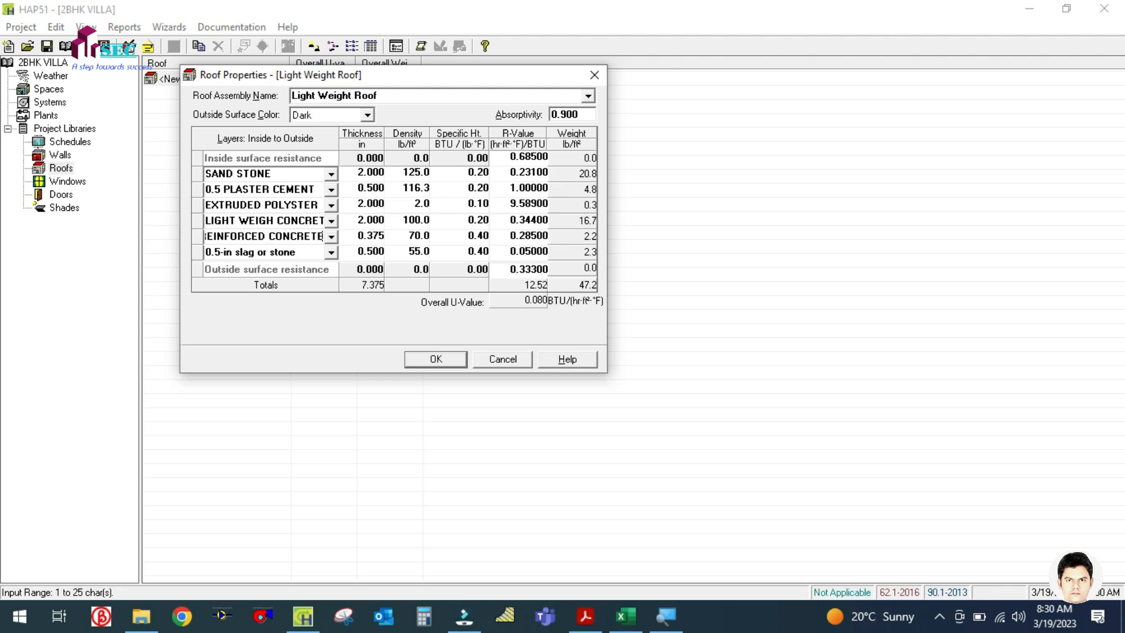
left_click(345, 238)
Set the REINFORCED CONCRETE layer's density to 150 and its R-value to 0.624 from the U-value workbook
left_click(427, 234)
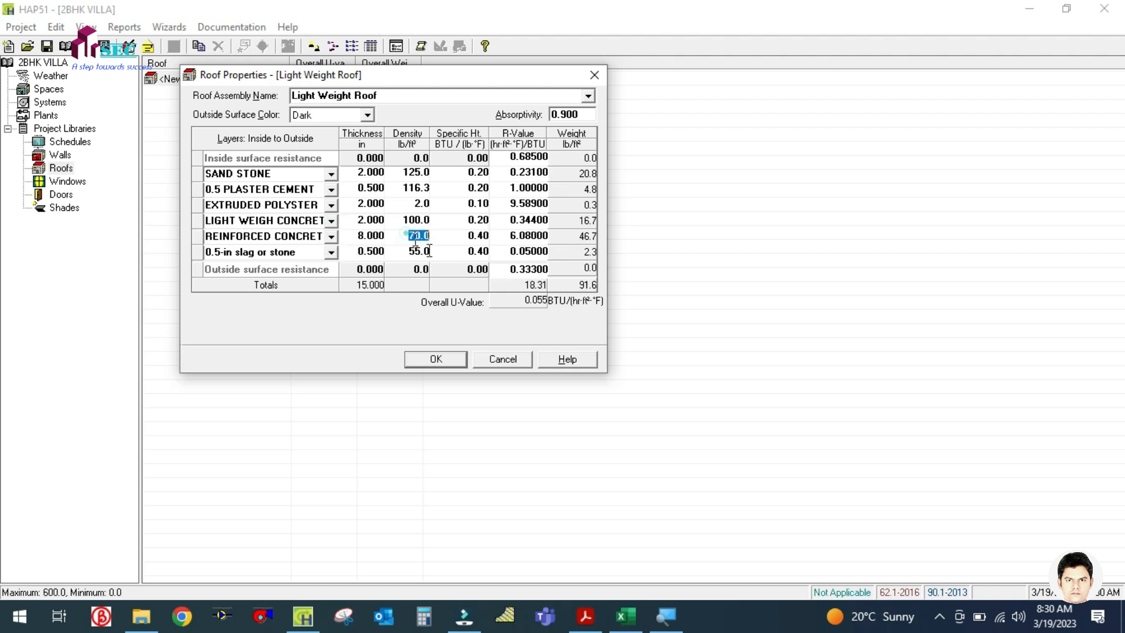
left_click(625, 617)
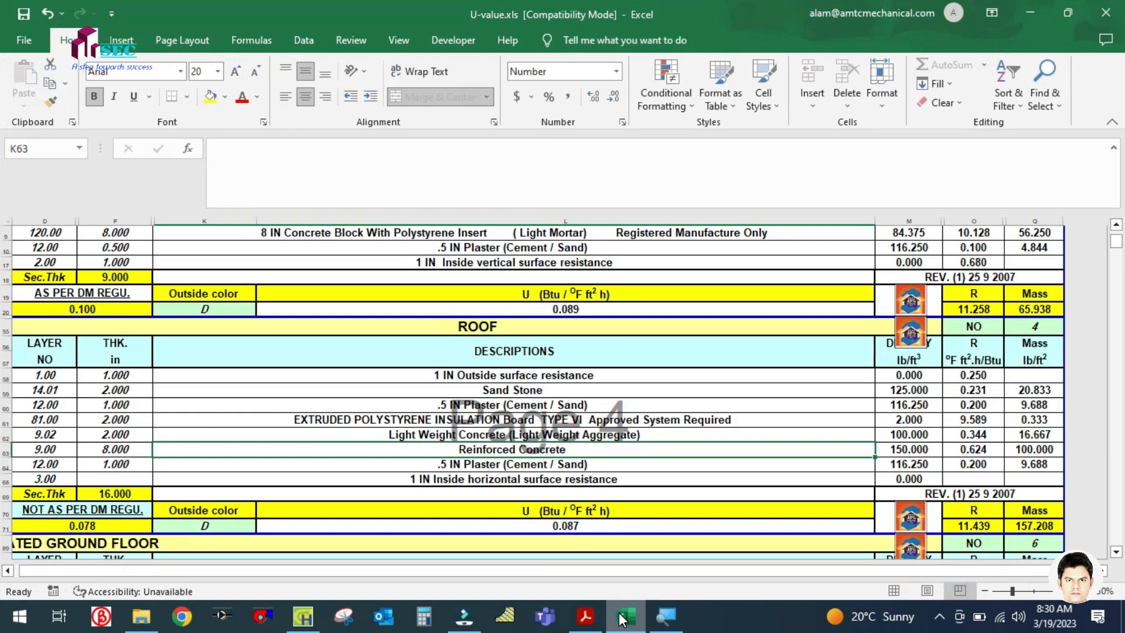
left_click(624, 616)
left_click(463, 233)
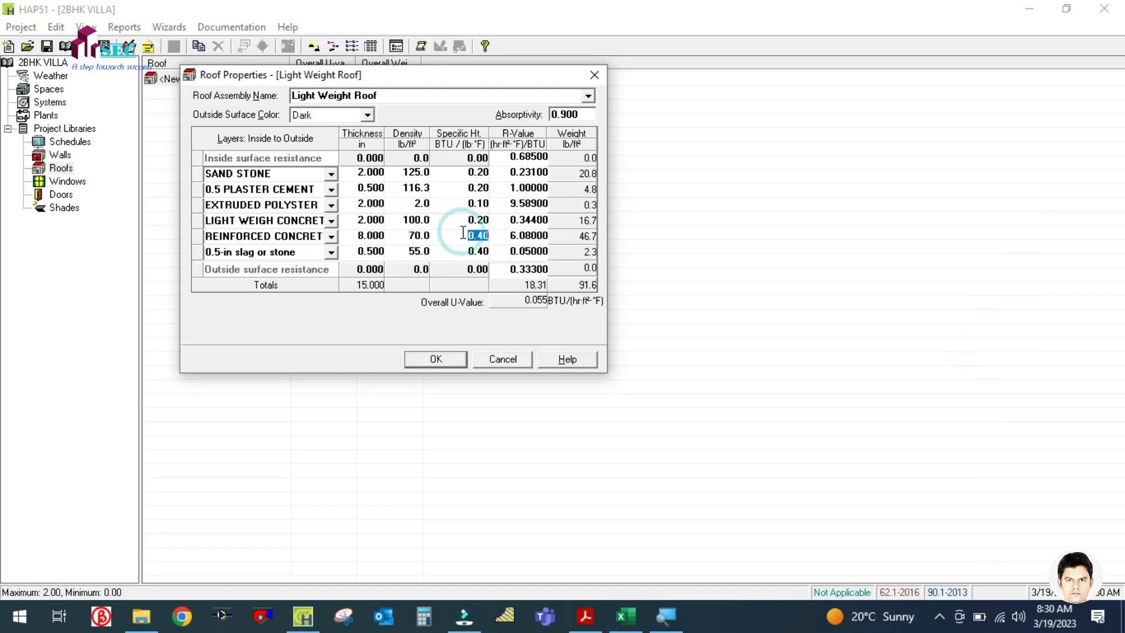
left_click(393, 234)
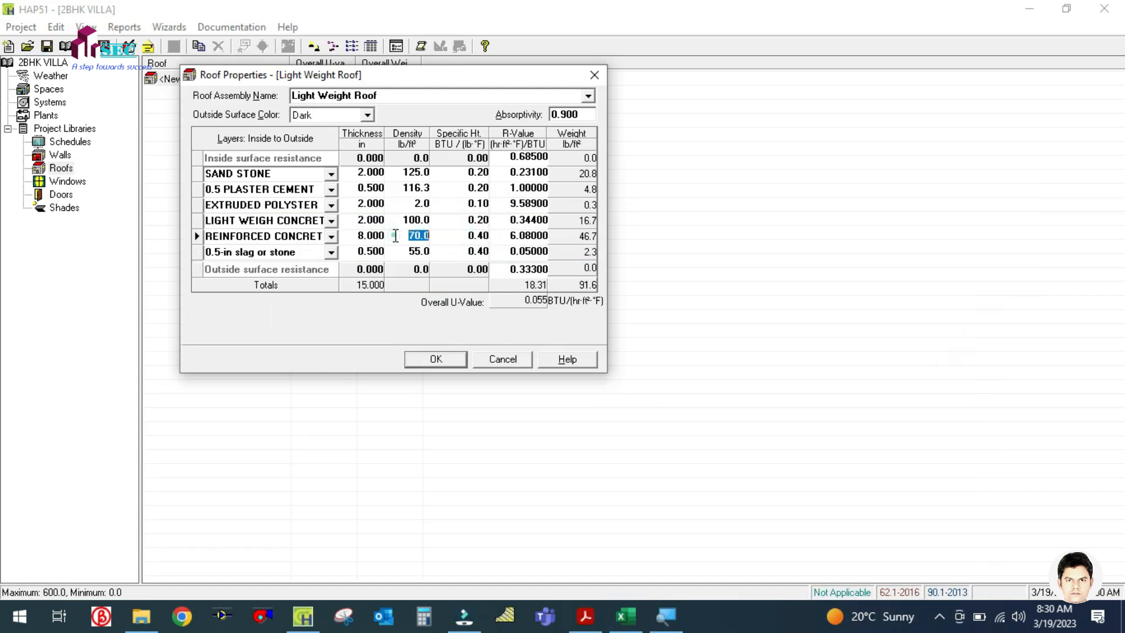
type("150")
left_click(501, 237)
left_click(625, 616)
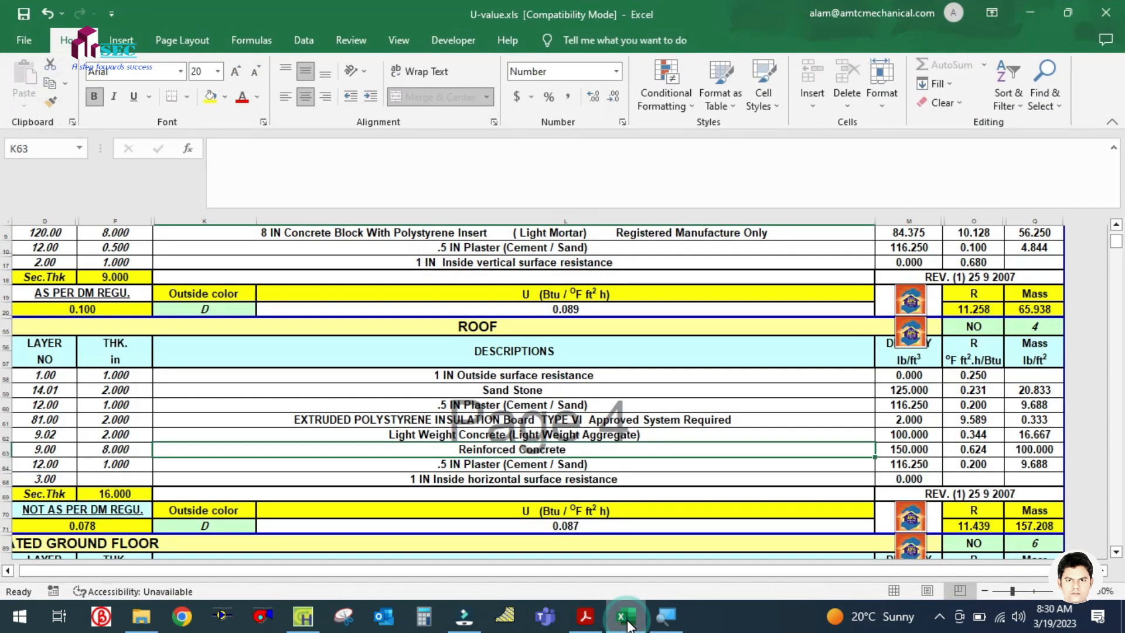
left_click(625, 616)
type("0.")
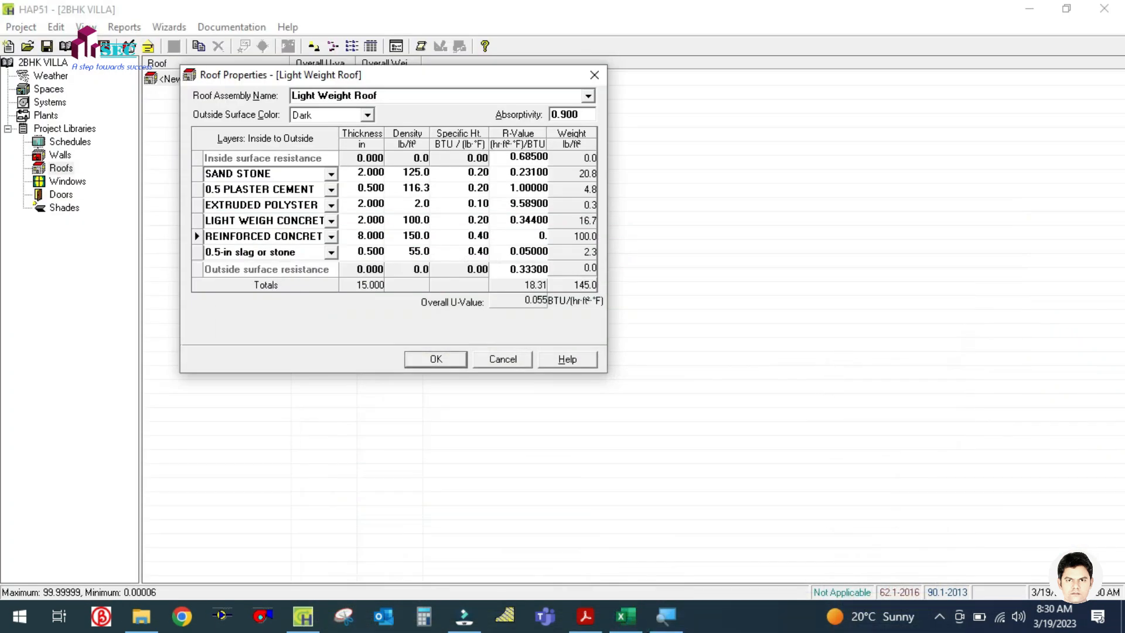
type("624")
Rename the 0.5-in slag or stone layer to 0.5 IN PLASTER, following the last plaster row of the workbook's roof table
left_click(292, 253)
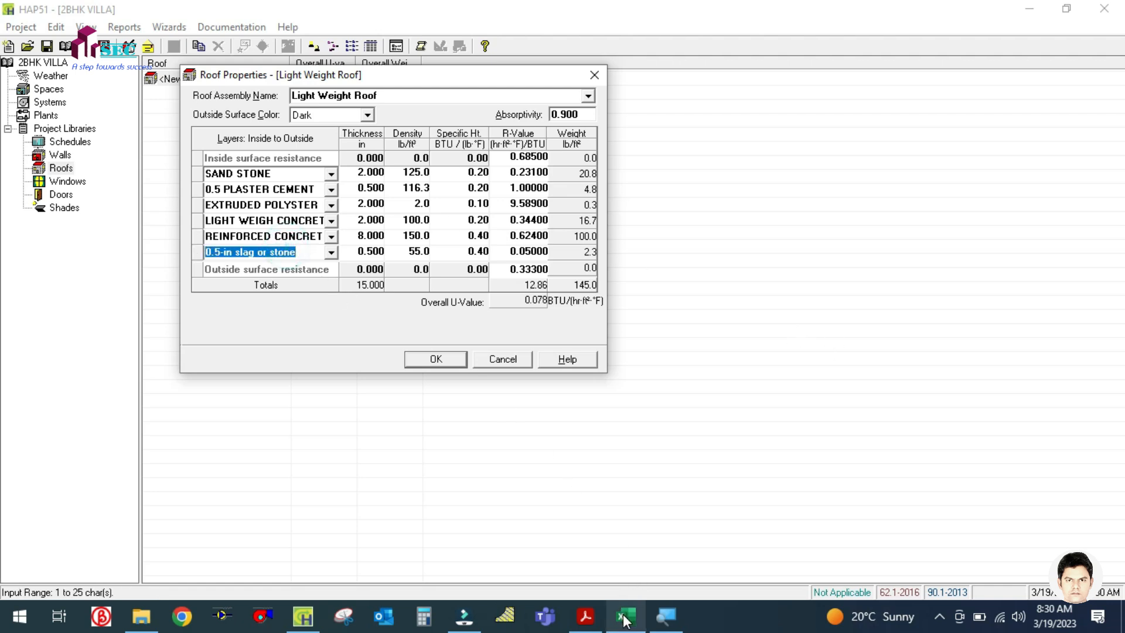
left_click(625, 616)
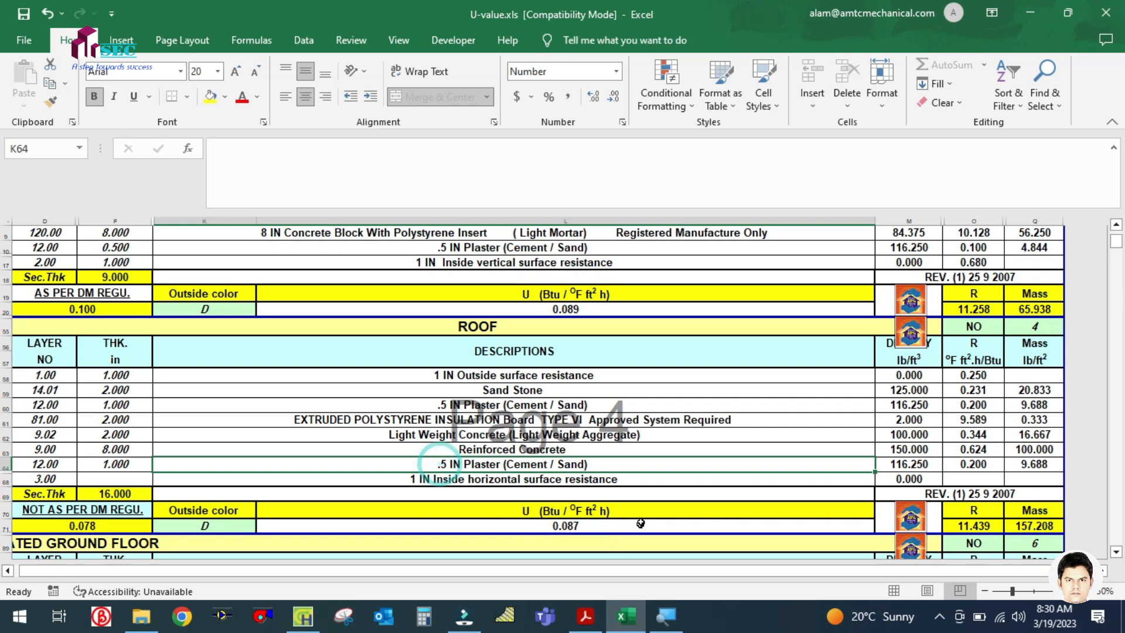
left_click(626, 616)
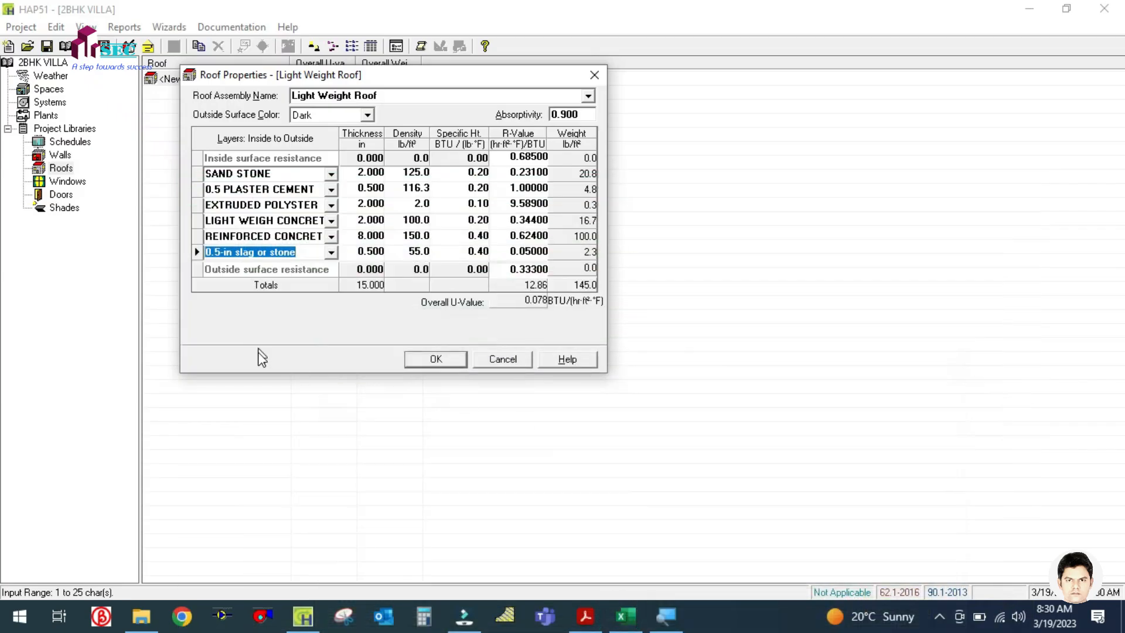
type("0.5 IN PLASTER")
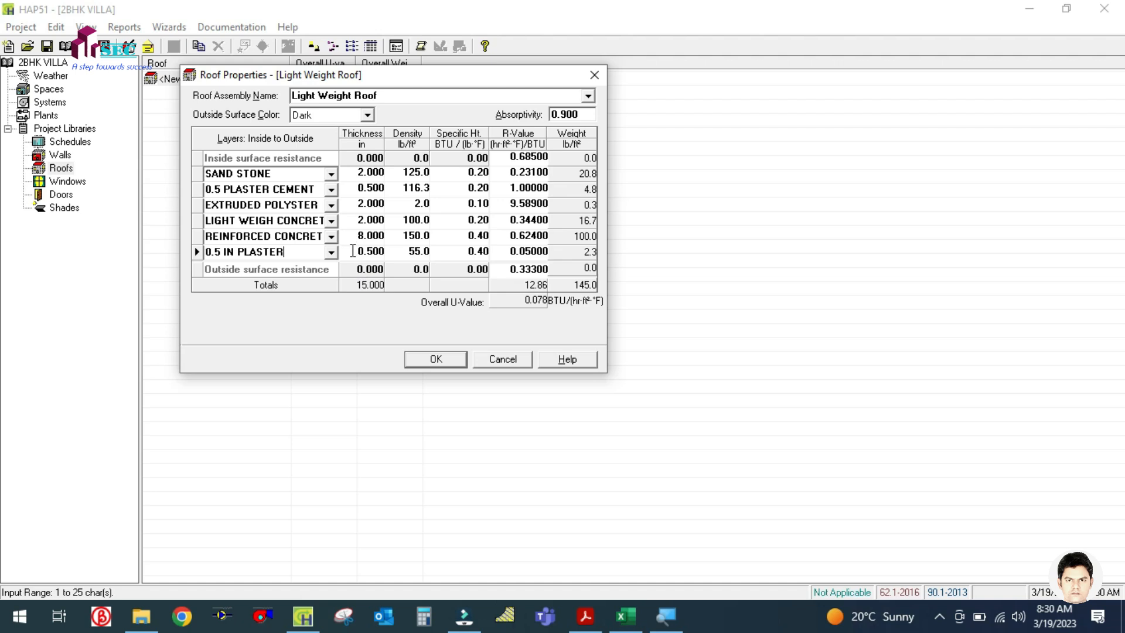
left_click(352, 251)
Set the 0.5 IN PLASTER layer's density to 116.3 and its R-value to 0.2, using the workbook's plaster data
left_click(402, 251)
type("116.3")
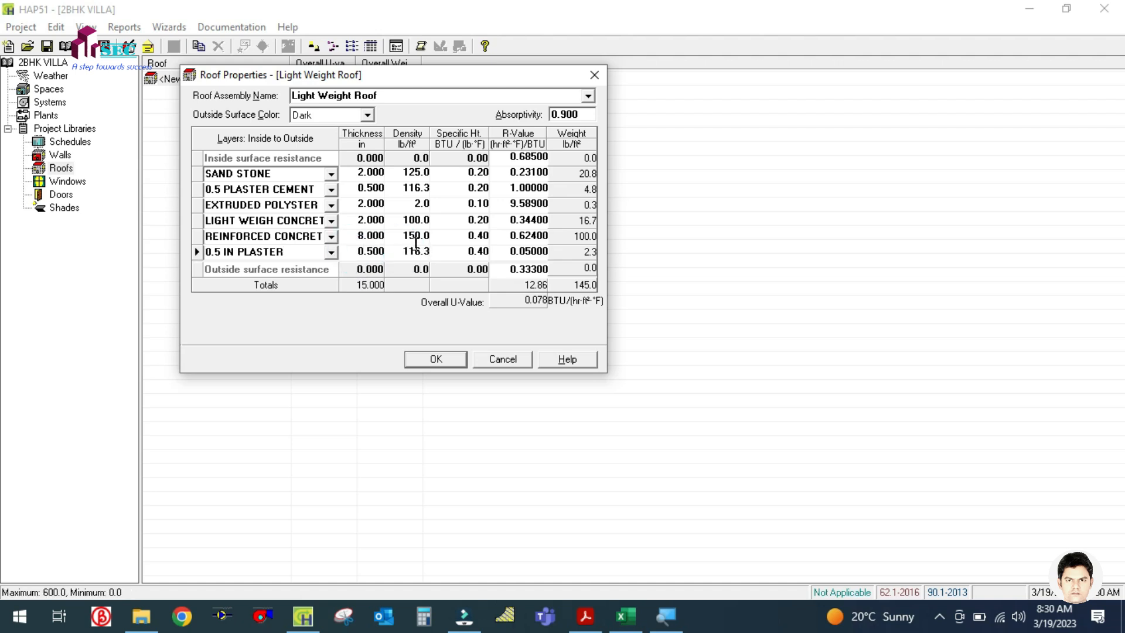
left_click(466, 251)
left_click(527, 251)
left_click(622, 616)
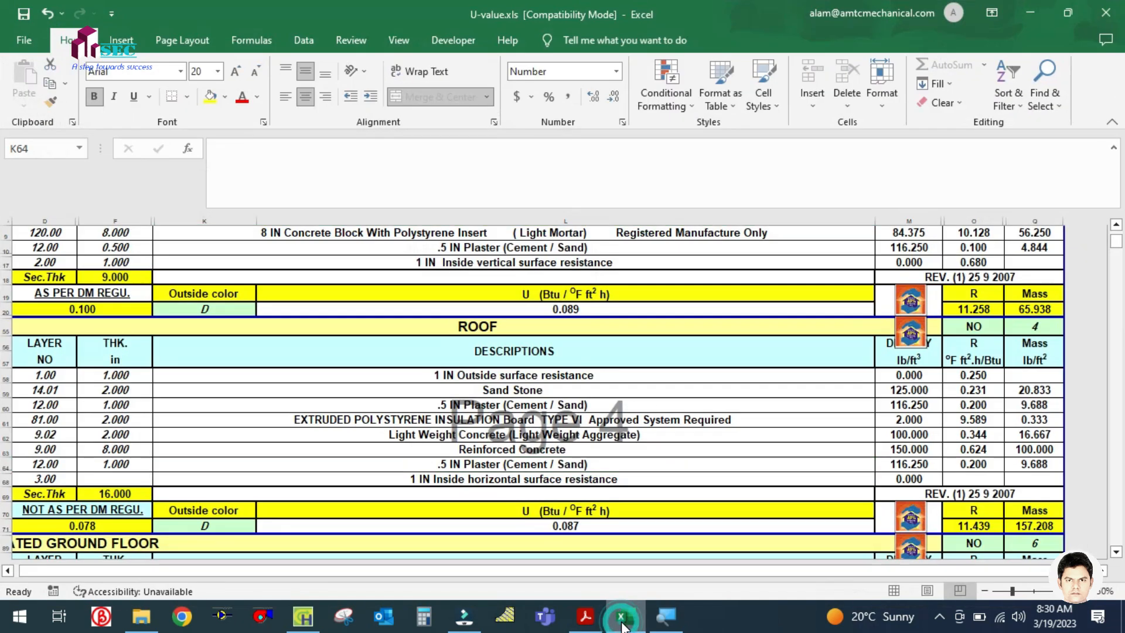
left_click(623, 616)
type("0.2")
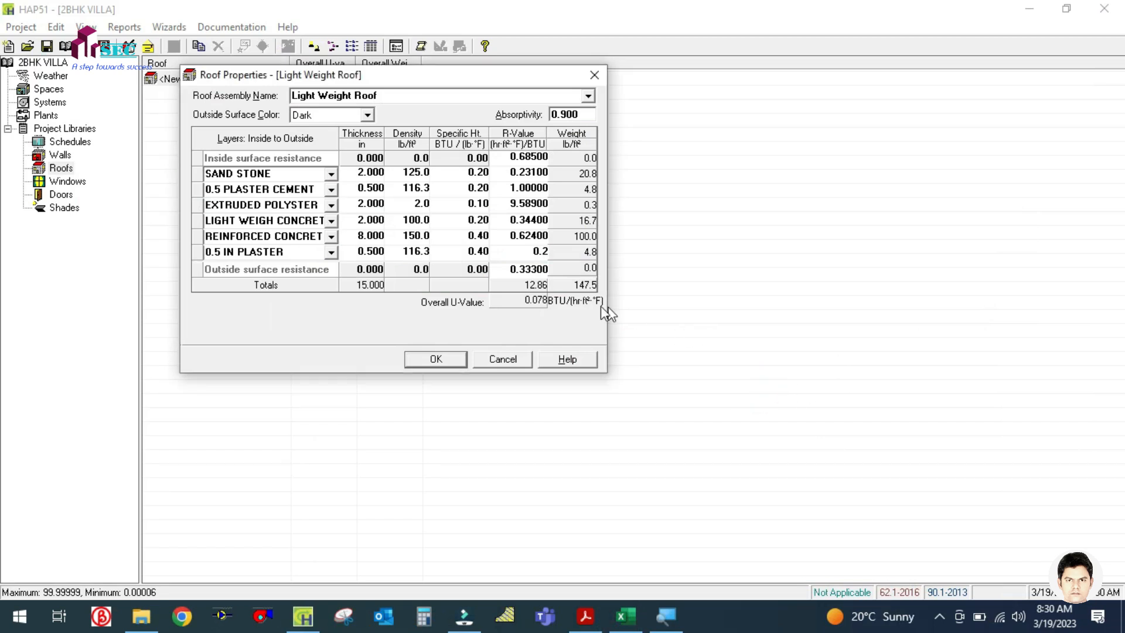
Check the roof's overall U-value in the workbook against the assembly, and save the Light Weight Roof
left_click(625, 616)
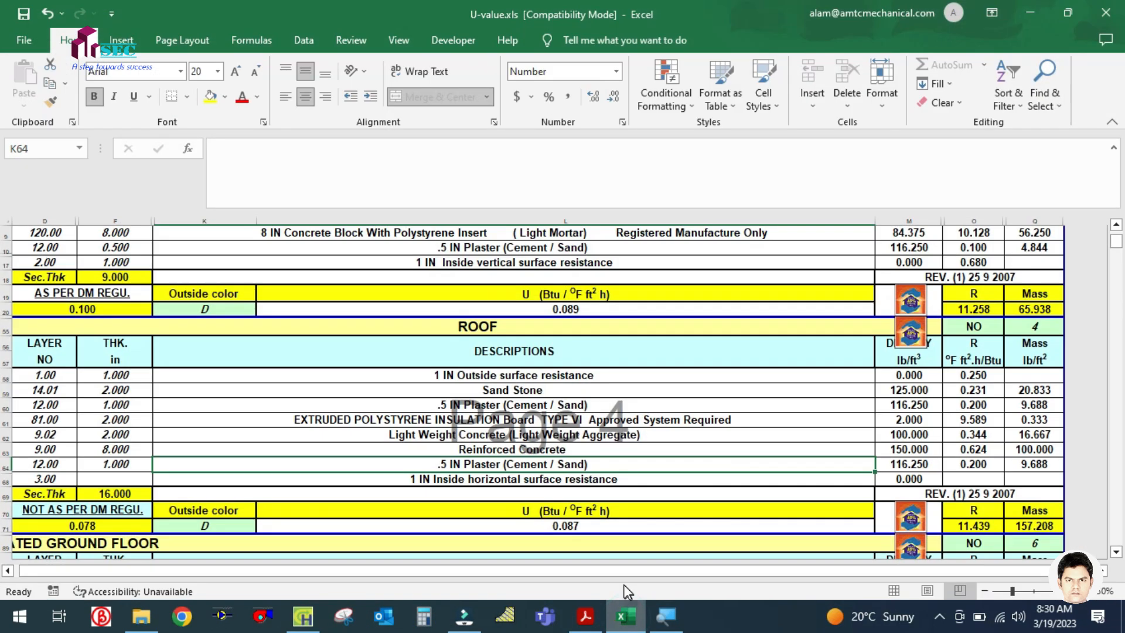
left_click(579, 526)
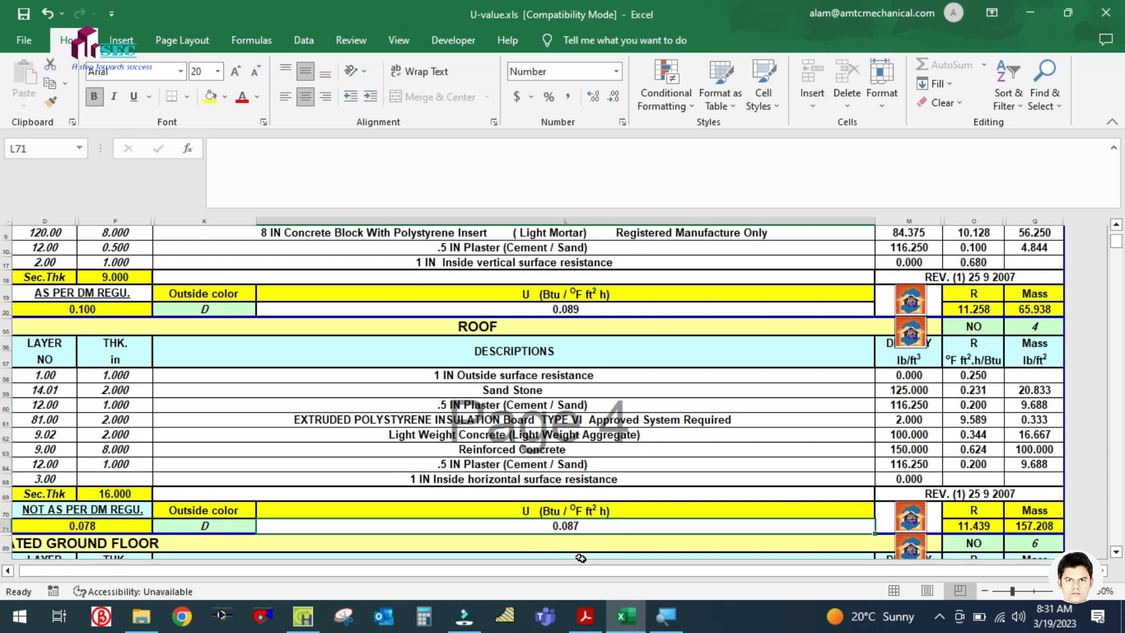
scroll(601, 555, "up", 2)
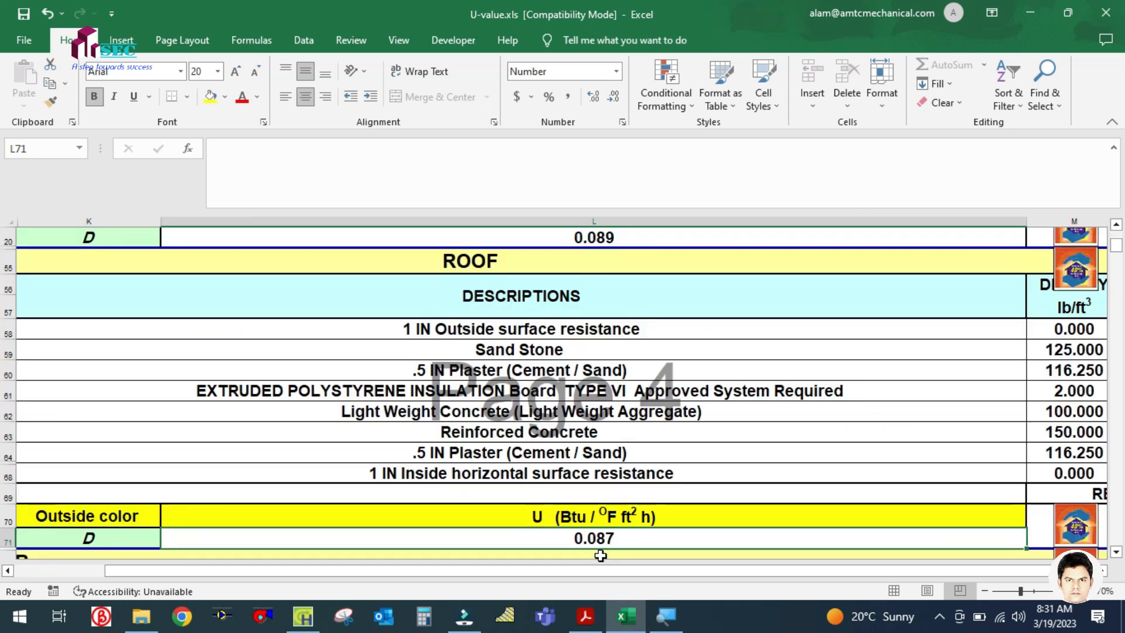
left_click(625, 617)
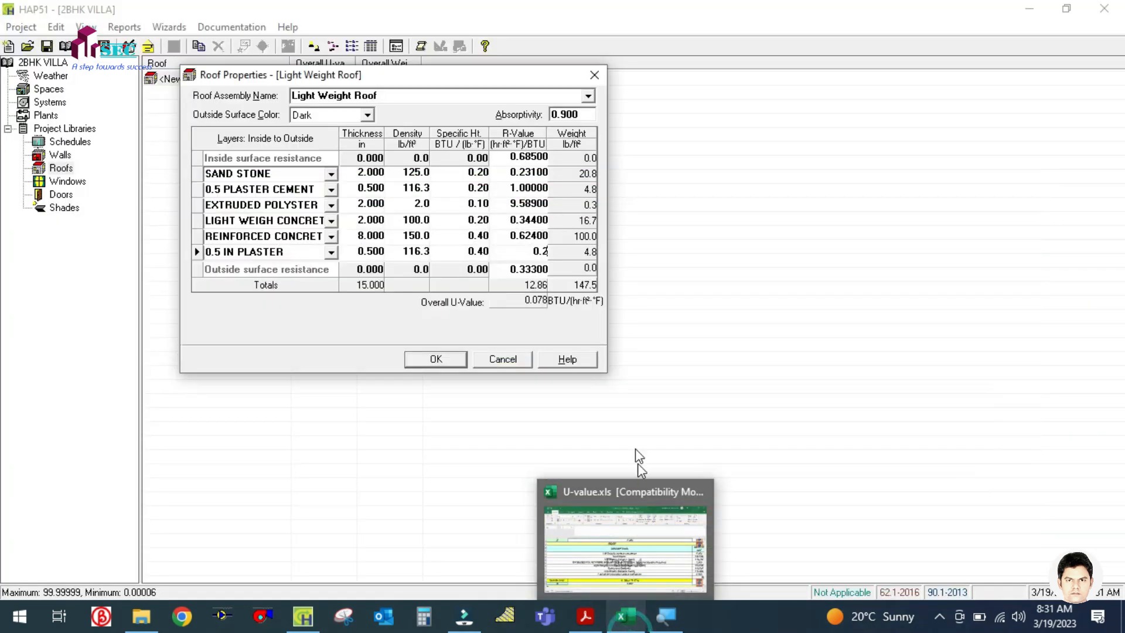
left_click(434, 360)
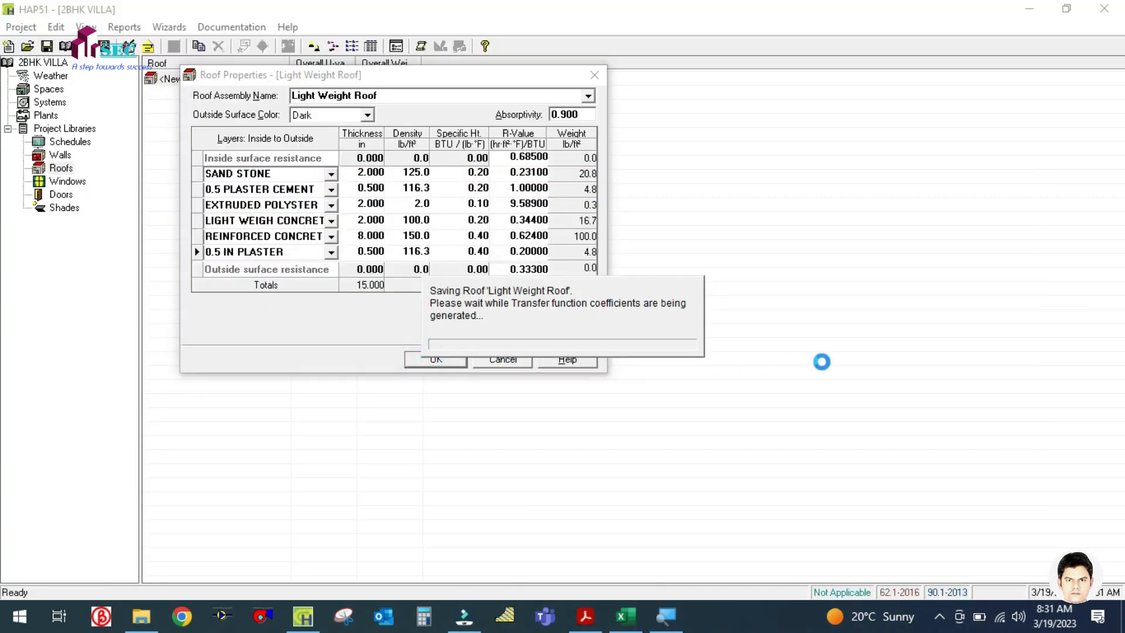
Start a new default space in the project's Spaces and move its properties dialog clear of the work area
left_click(48, 90)
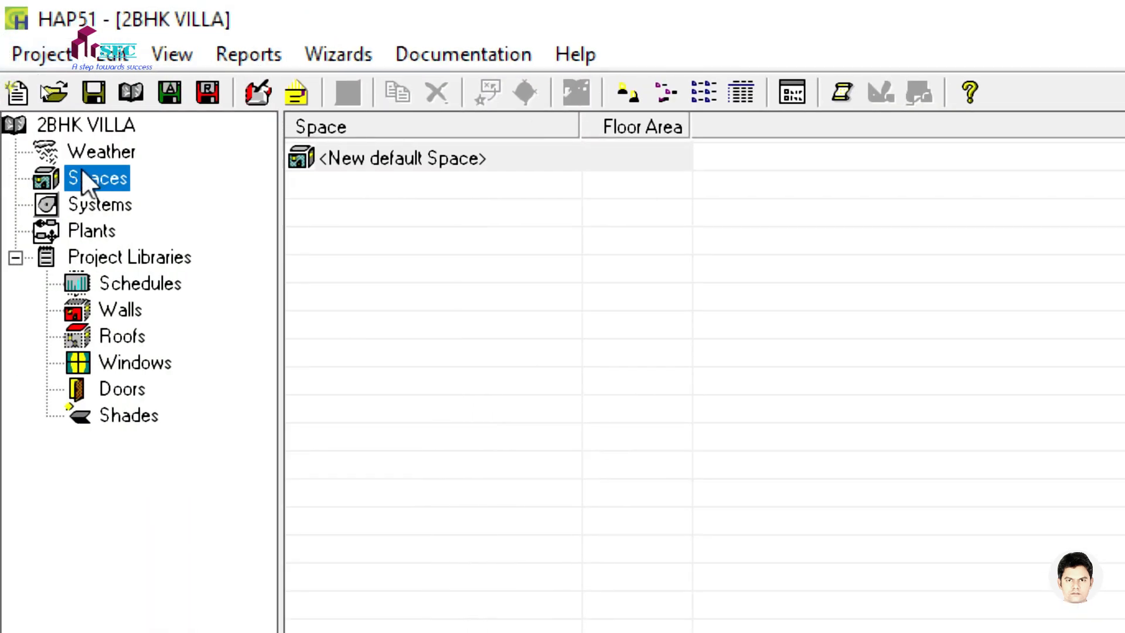
double_click(370, 159)
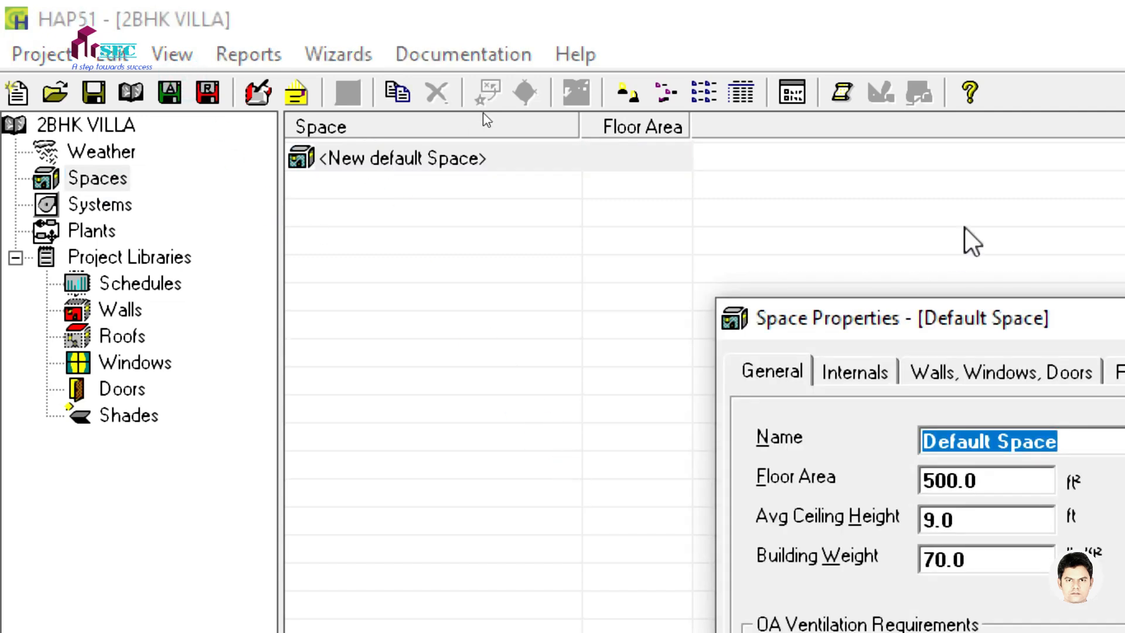
left_click_drag(862, 329, 238, 79)
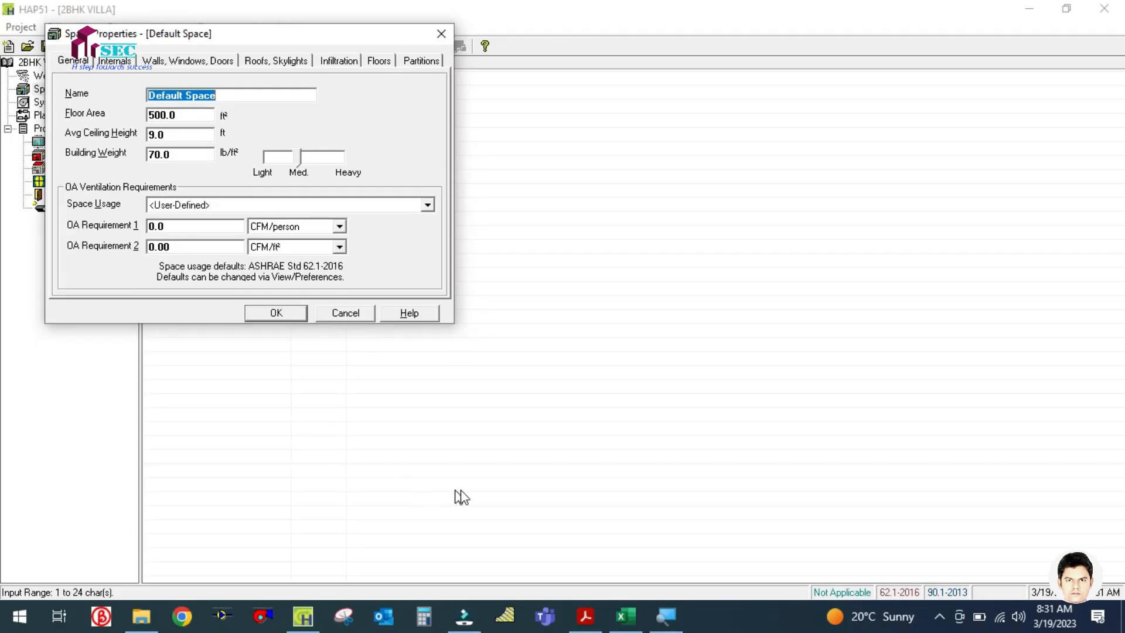
Examine the bedroom's dimensions on the 2BHK floor plan PDF in Acrobat Reader, and return to HAP's space properties
left_click(585, 616)
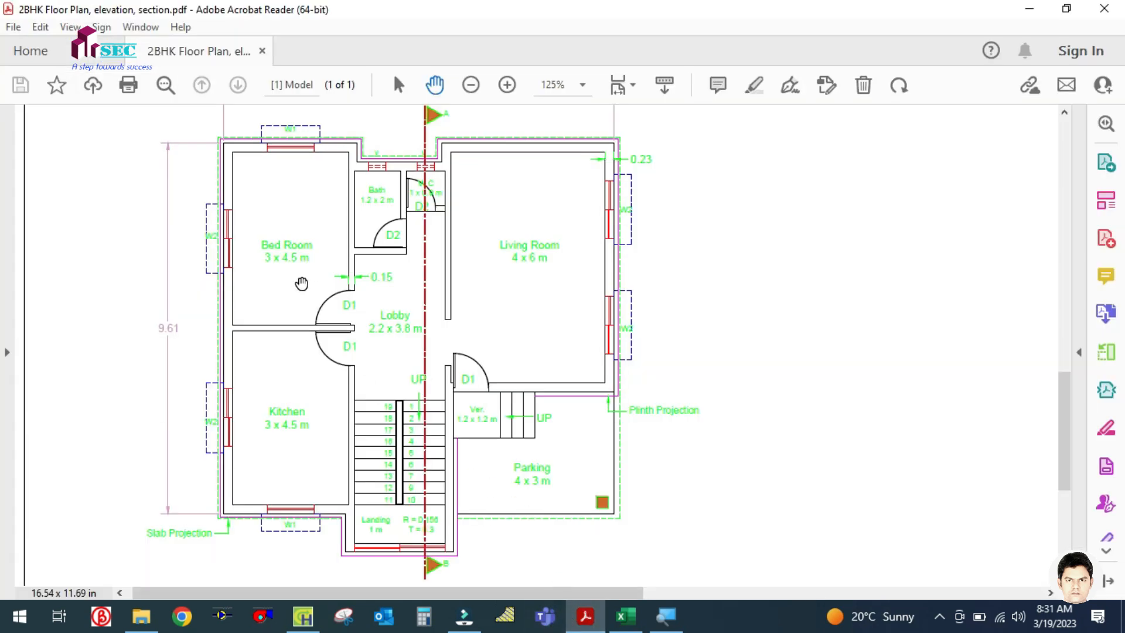
scroll(264, 218, "up", 1)
left_click_drag(252, 291, 280, 378)
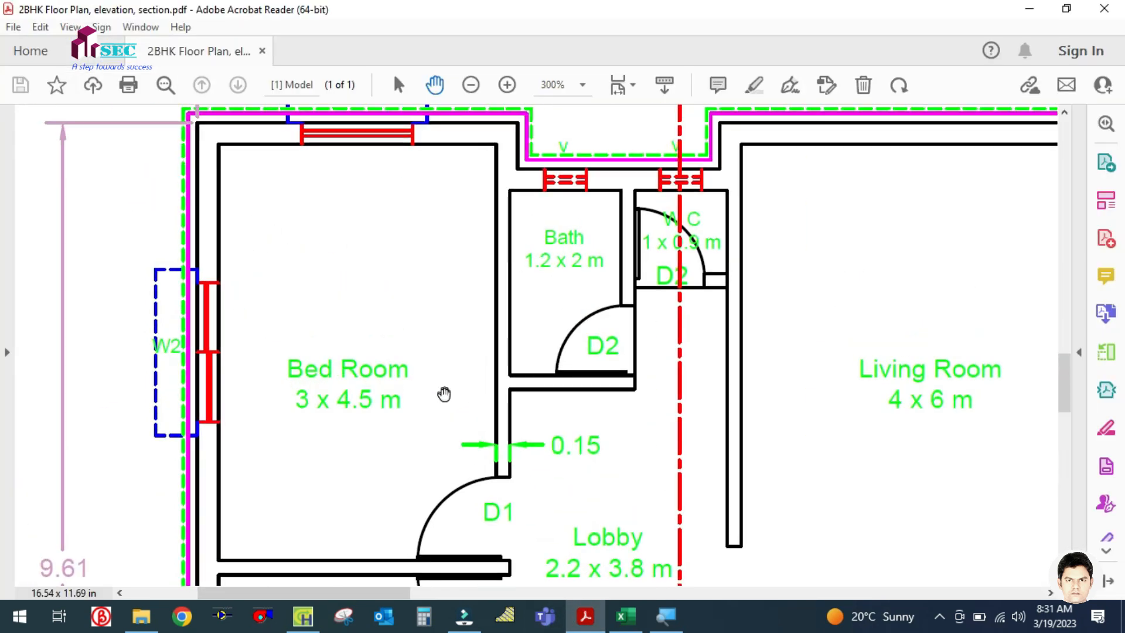
left_click(633, 615)
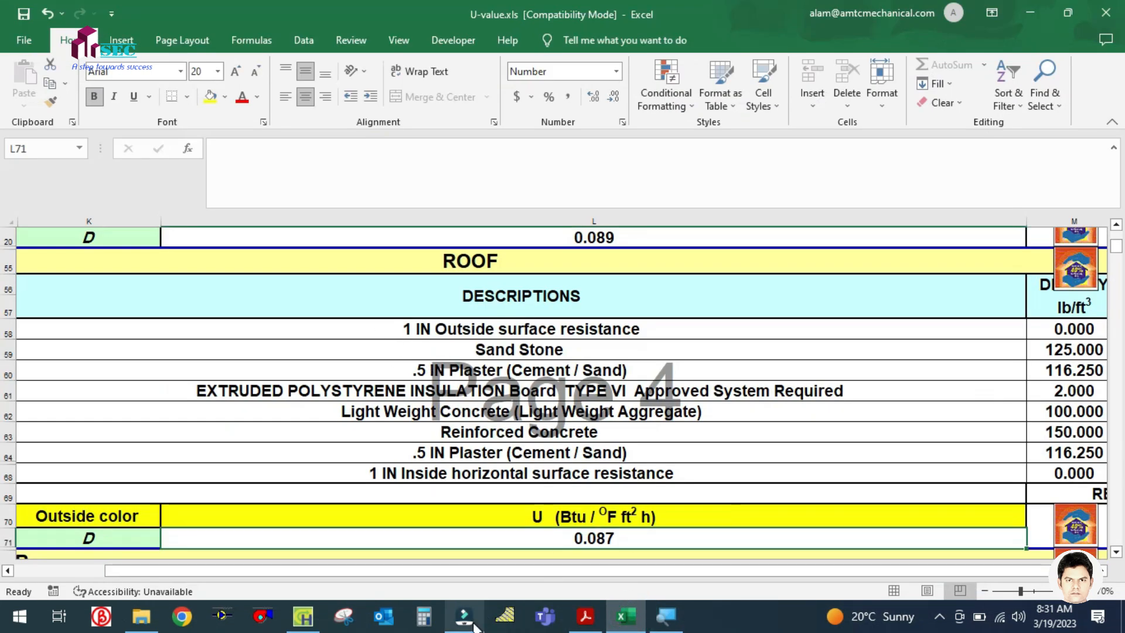
left_click(303, 615)
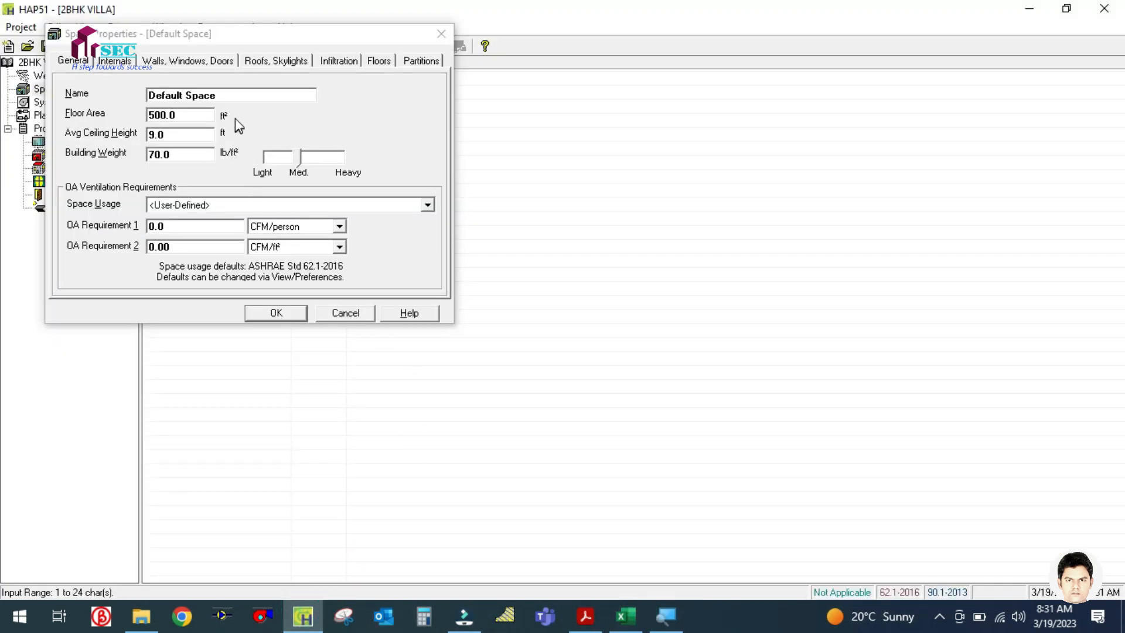
left_click(939, 616)
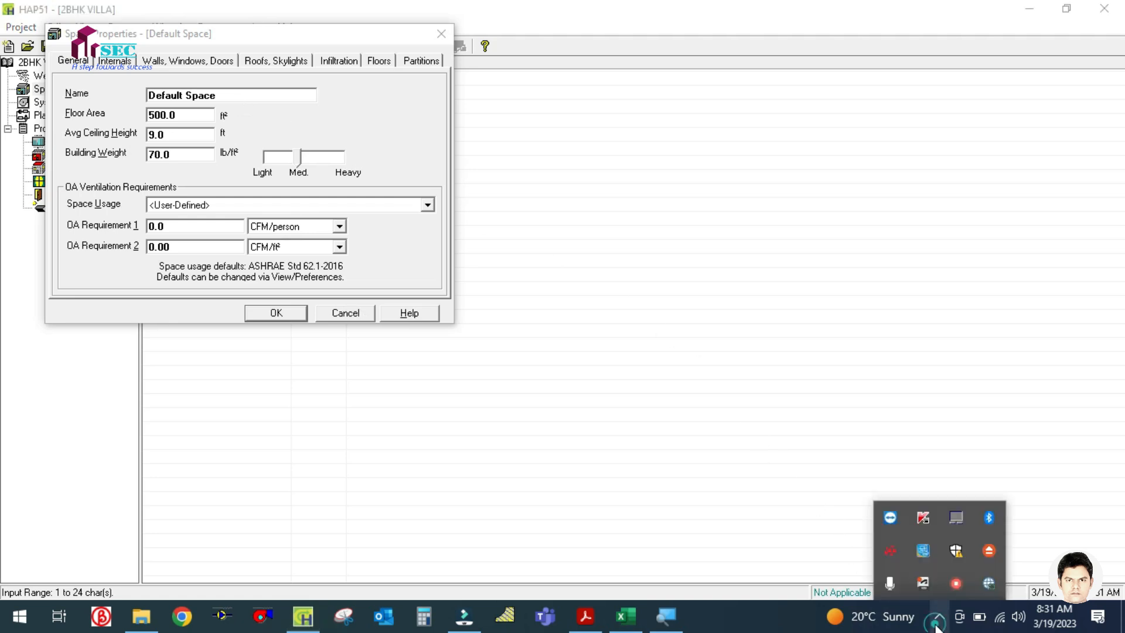
left_click(937, 621)
Name the new space BEDROOM
left_click(262, 96)
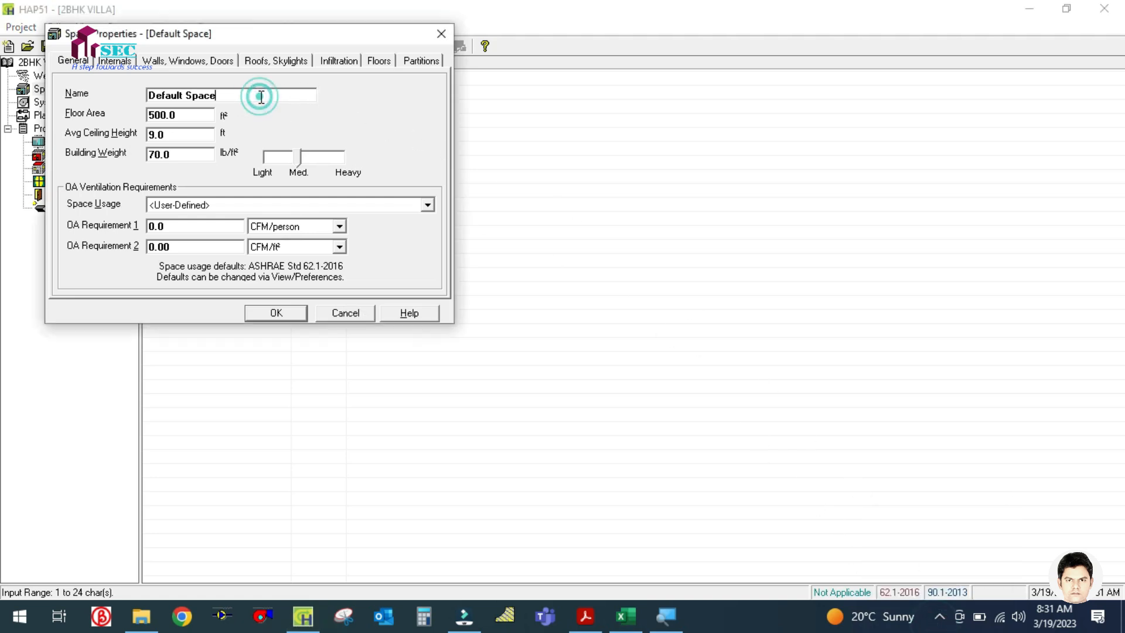
left_click_drag(261, 95, 141, 97)
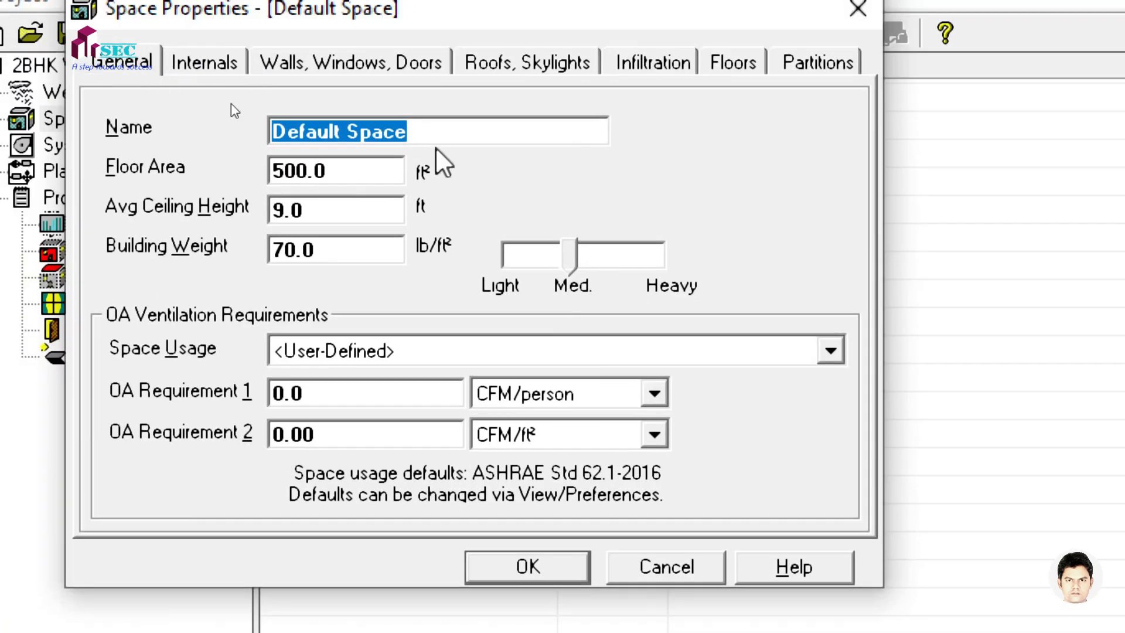
type("BED")
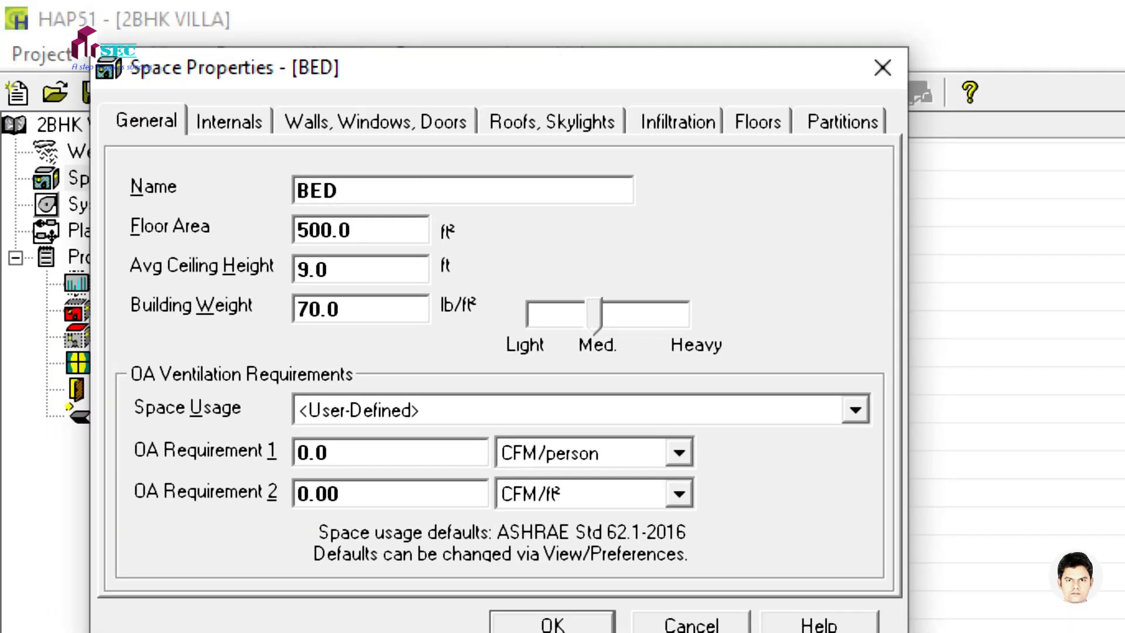
type("ROOM")
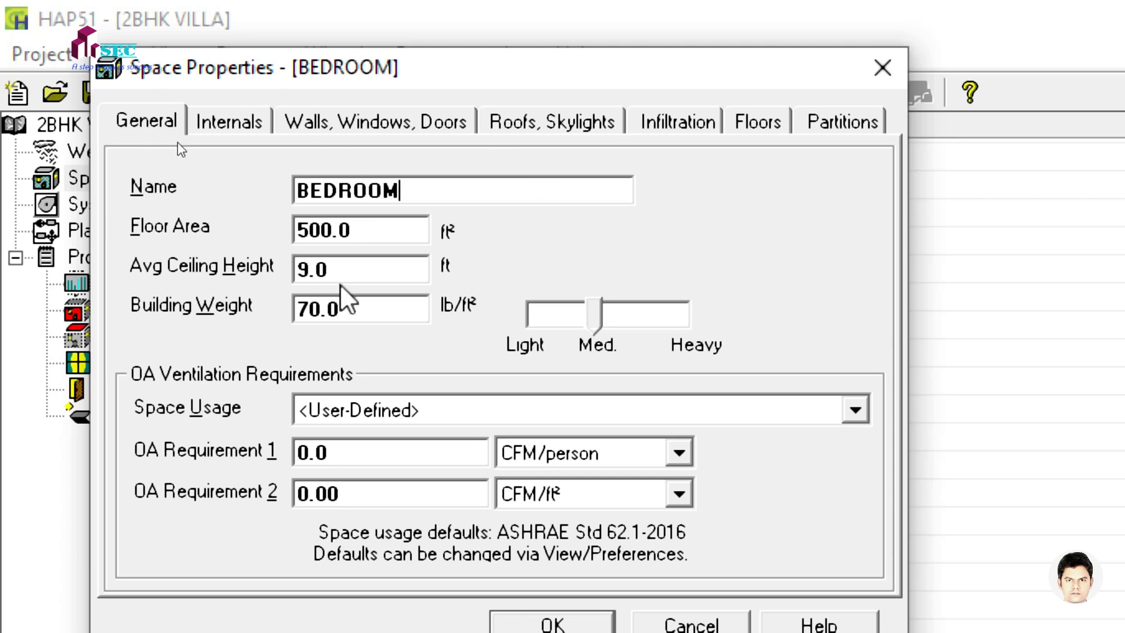
Check the bedroom's size on the floor plan PDF and multiply 3 by 4.5 in Calculator to get its area in square metres
double_click(389, 228)
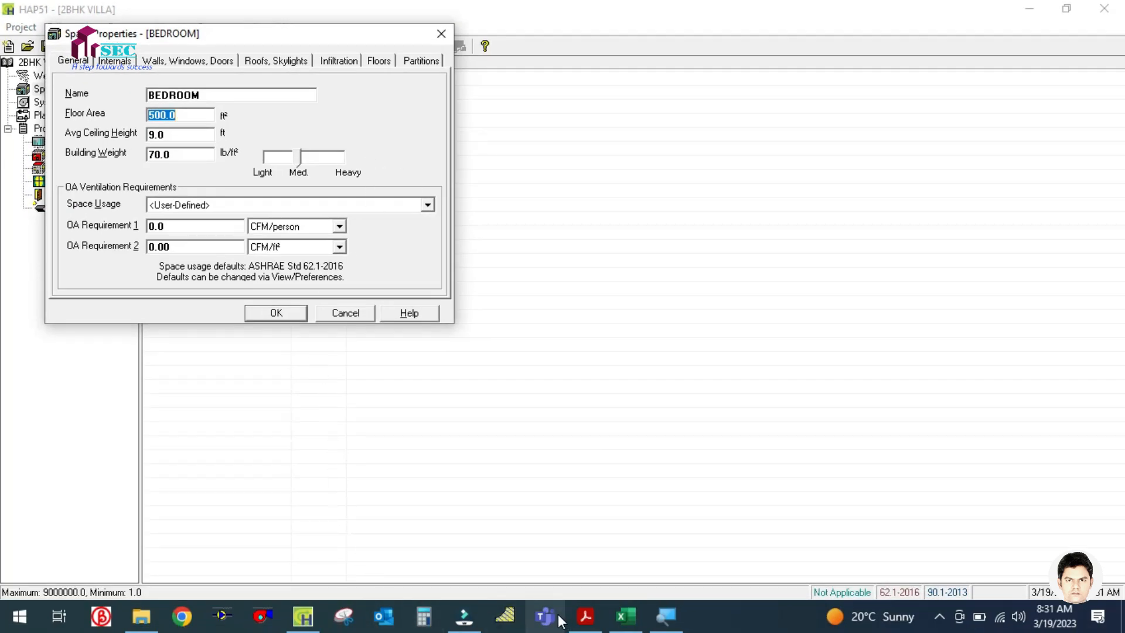
left_click(583, 620)
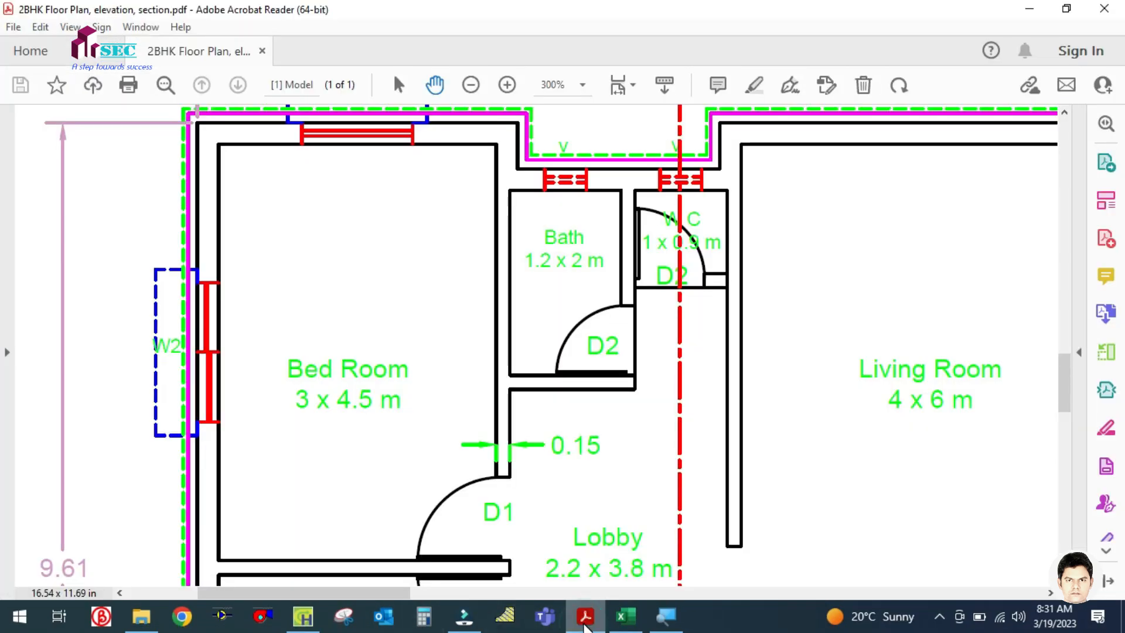
left_click(583, 620)
left_click(424, 615)
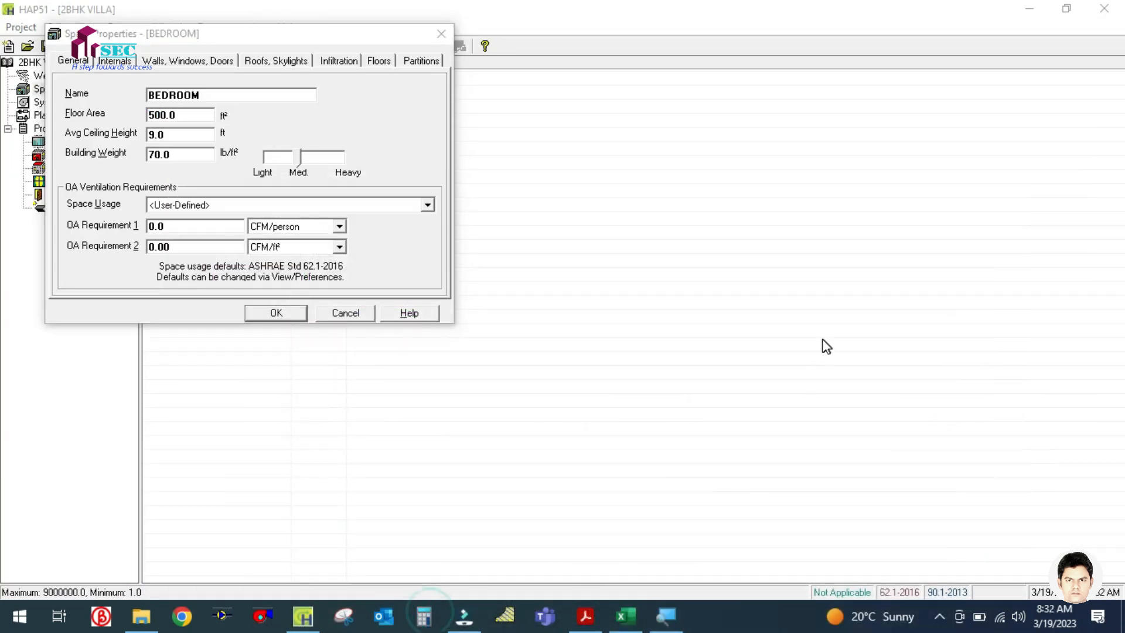
type("3")
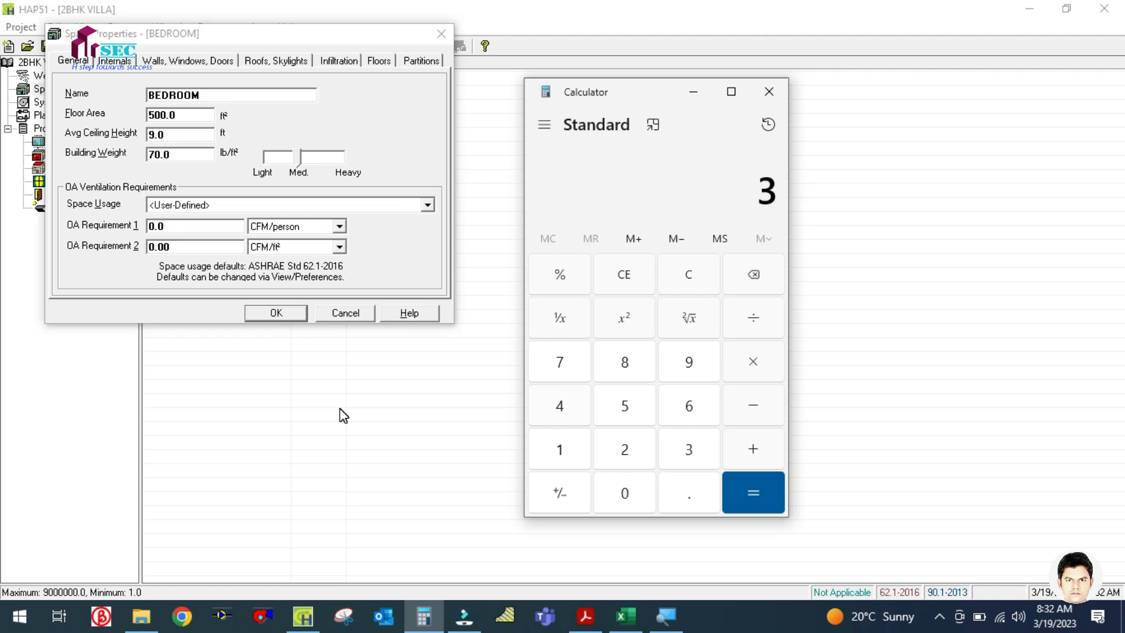
left_click(730, 369)
left_click(568, 404)
left_click(679, 487)
left_click(633, 409)
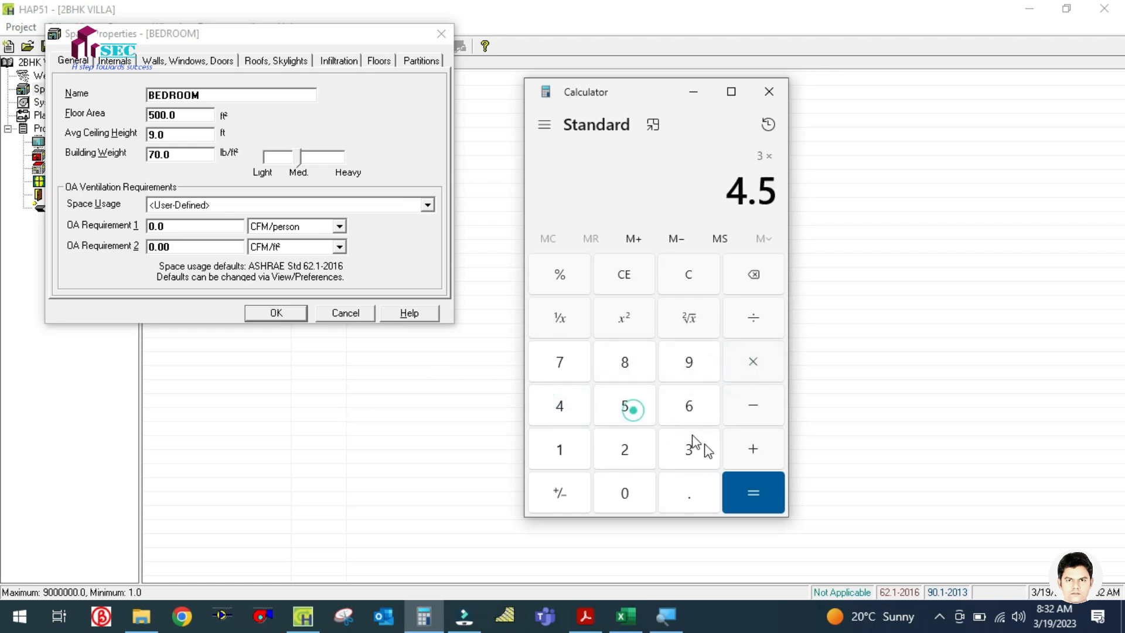
left_click(751, 494)
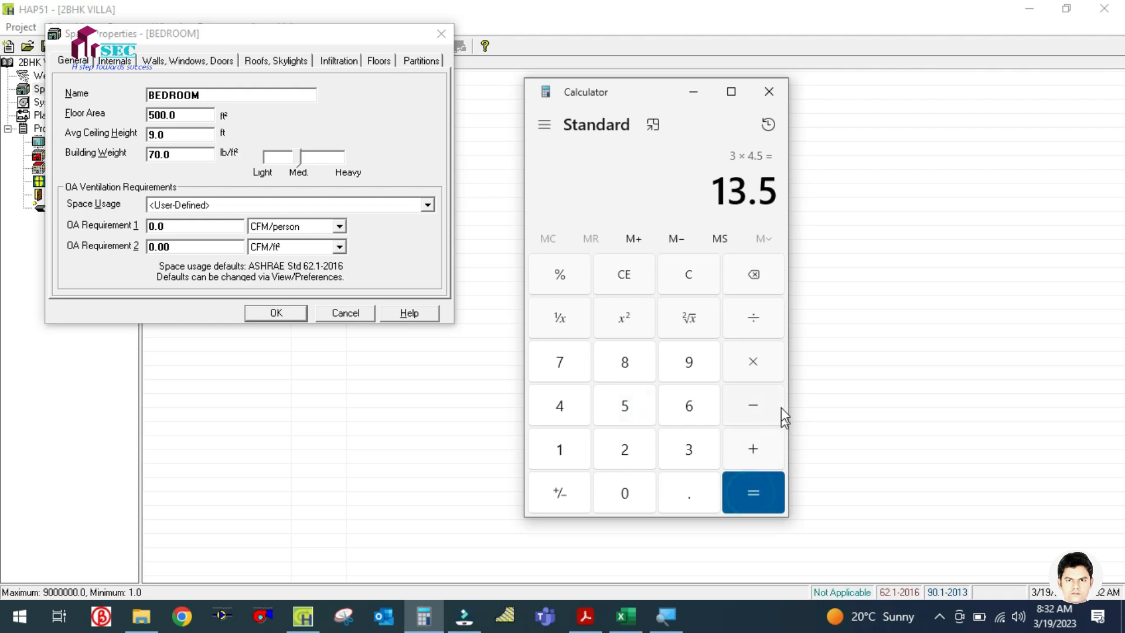
Convert the bedroom's area to square feet by multiplying the result by 10.76
left_click(744, 368)
left_click(564, 449)
left_click(623, 493)
left_click(680, 497)
left_click(563, 363)
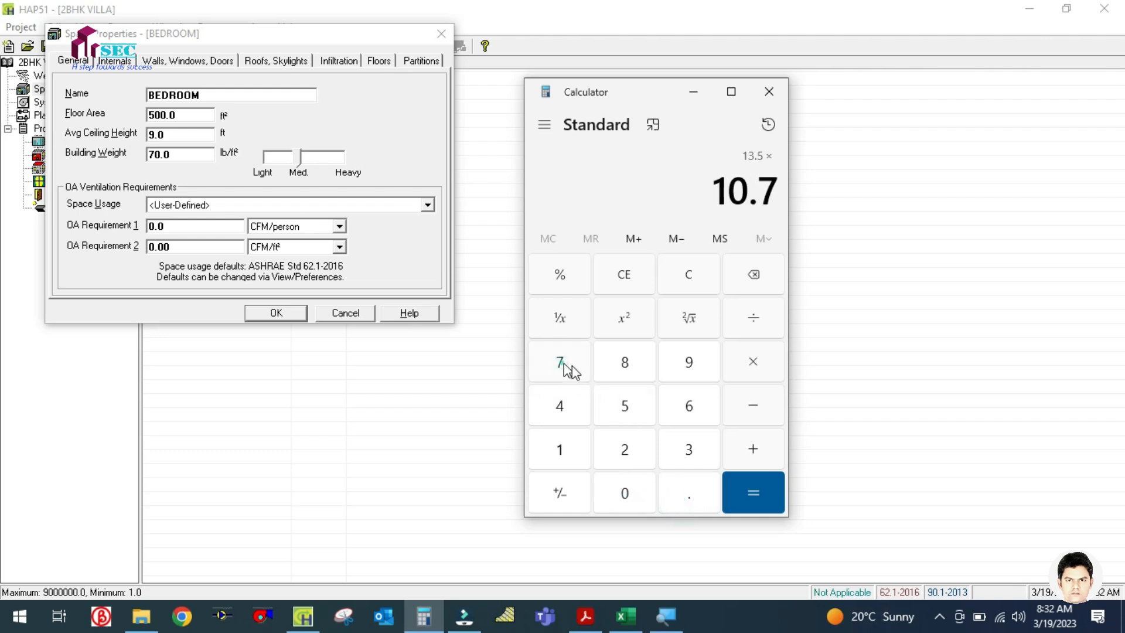
left_click(705, 408)
left_click(758, 486)
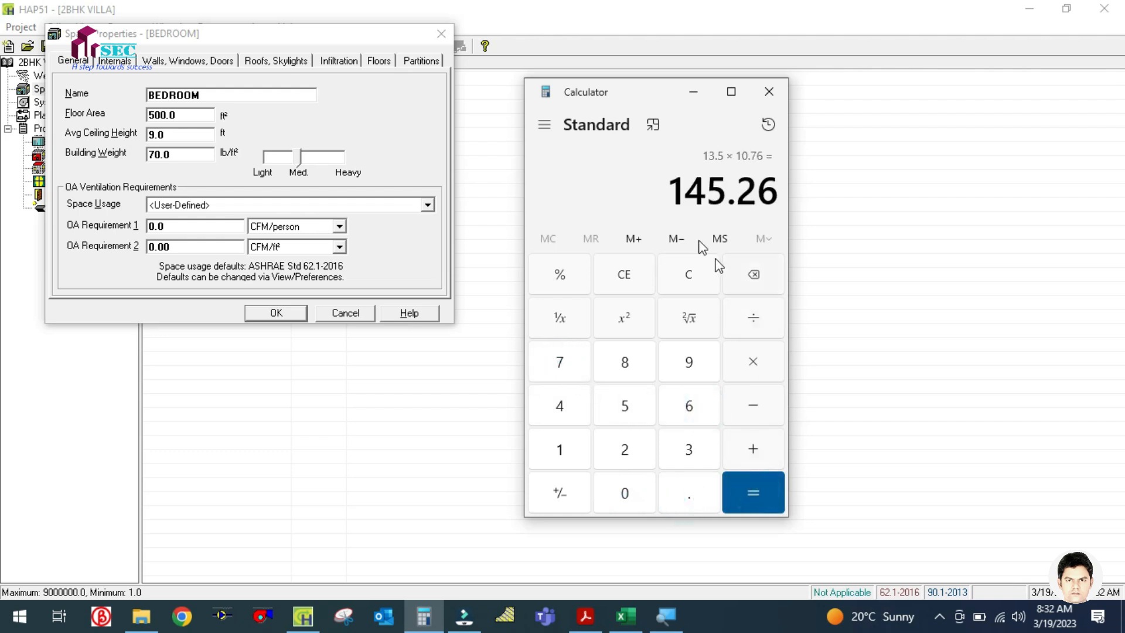
Set the BEDROOM space's floor area to 145 ft² in HAP
left_click(193, 119)
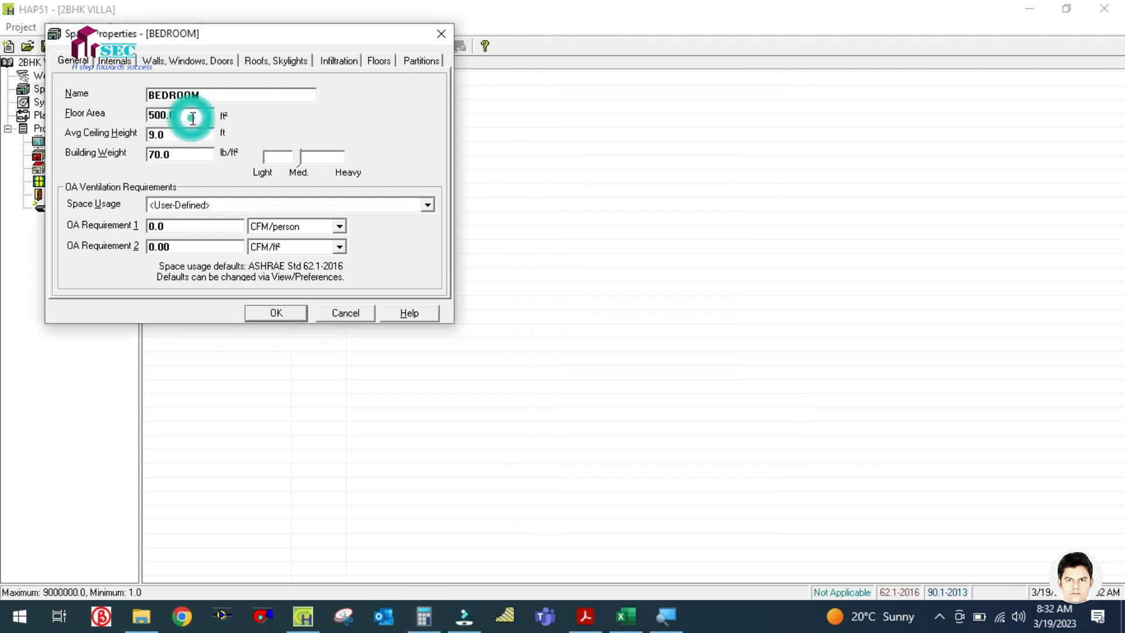
double_click(185, 114)
type("145")
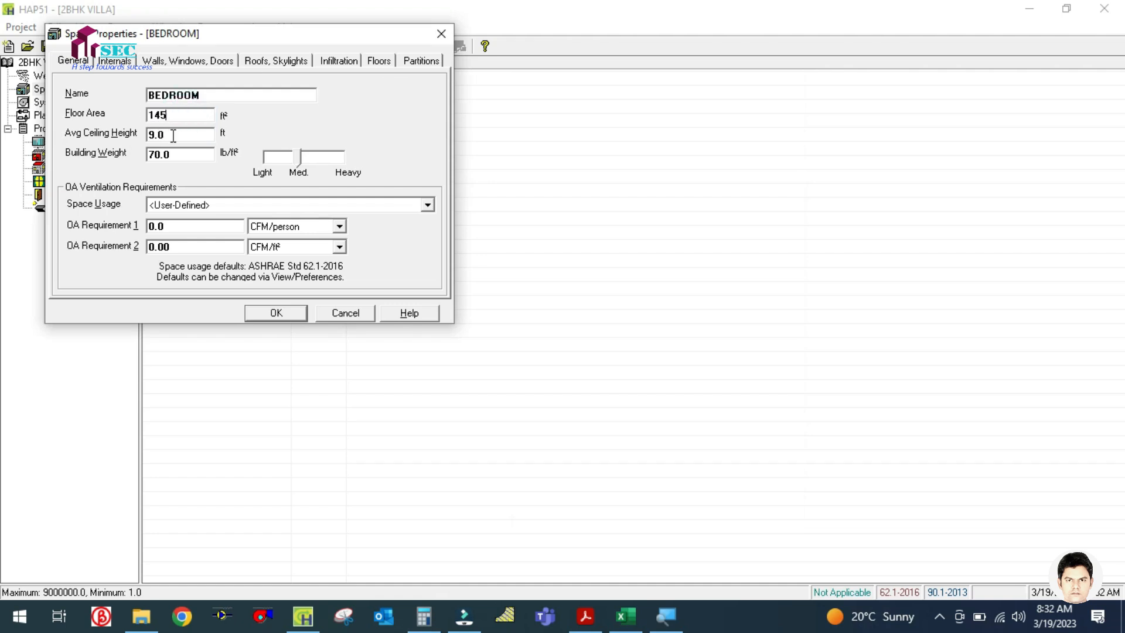
Review the average ceiling height and set the bedroom's building weight to 80 lb/ft², slightly heavier than medium
double_click(170, 134)
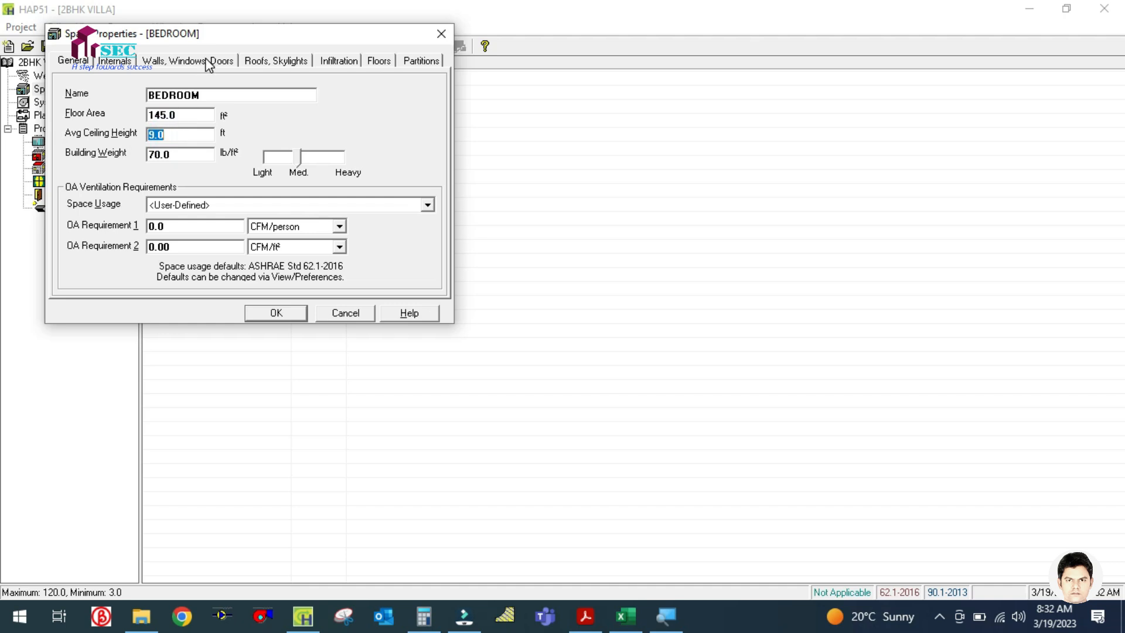
left_click_drag(208, 37, 321, 61)
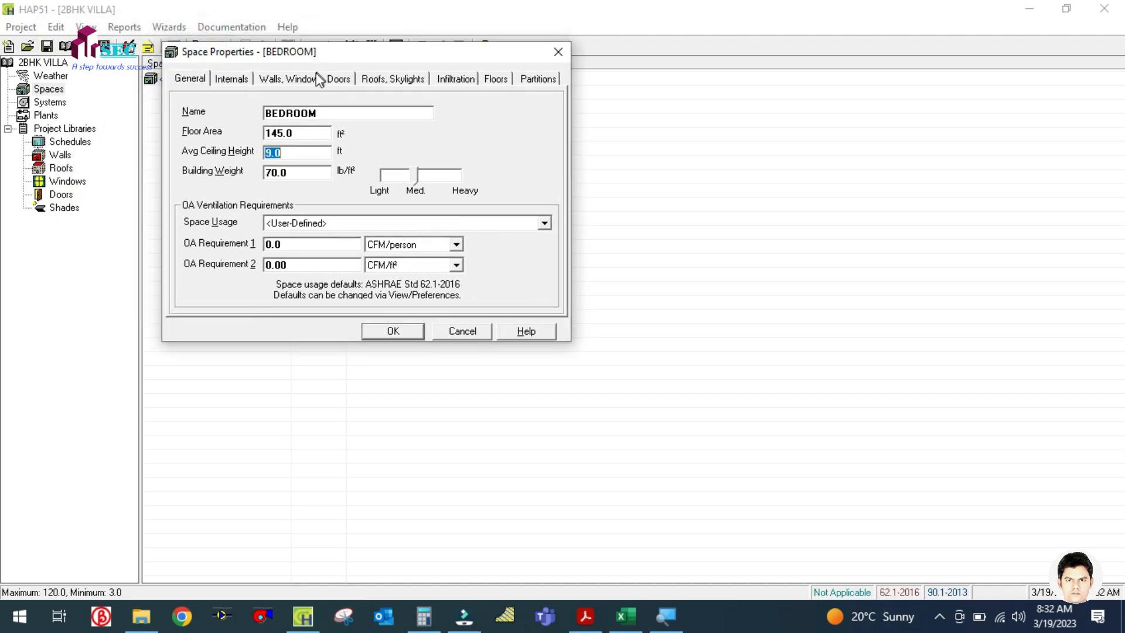
left_click(310, 152)
left_click(303, 151)
left_click_drag(412, 174, 416, 174)
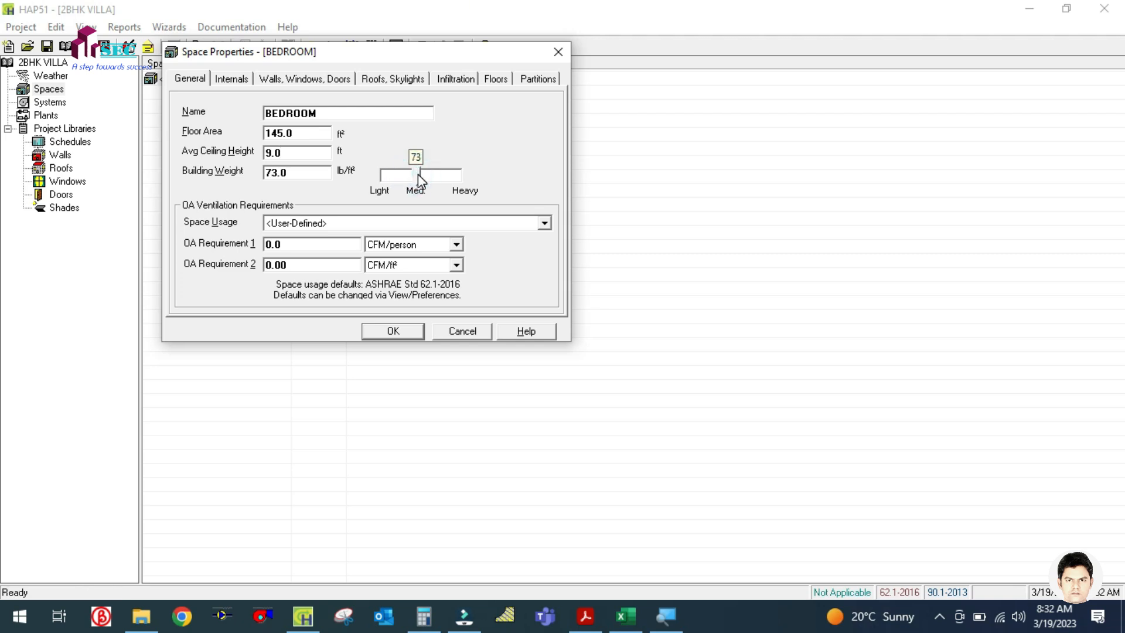
left_click_drag(422, 174, 421, 174)
double_click(297, 173)
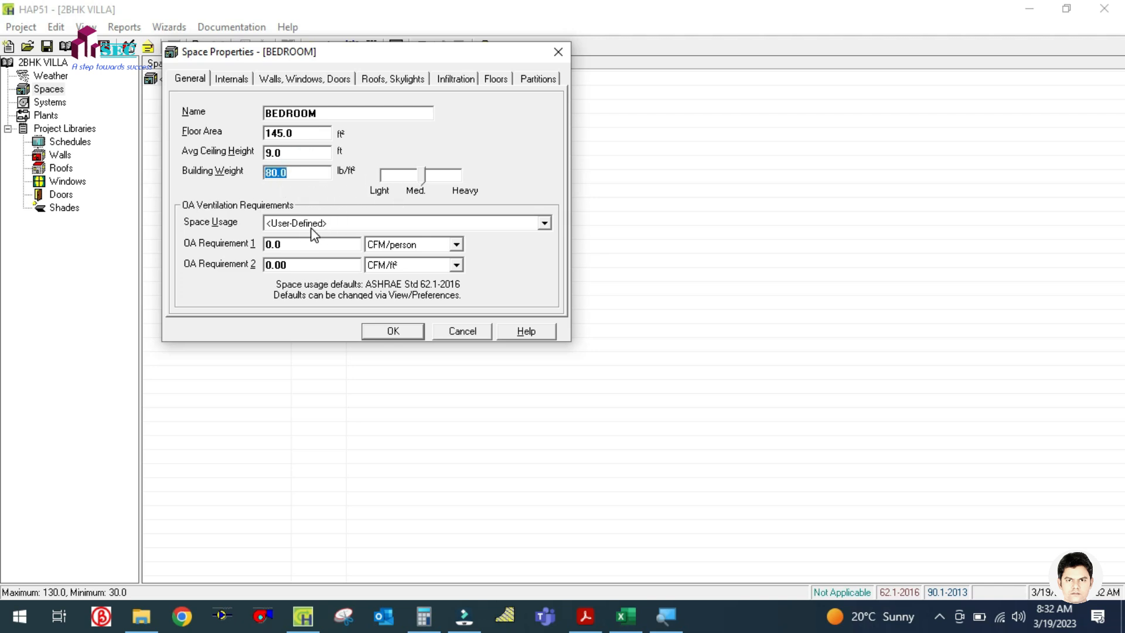
Set the bedroom's space usage for outdoor-air ventilation to HOTEL / MOTEL / RESORT / DORM: Bedroom/living room
left_click(505, 227)
scroll(410, 287, "down", 6)
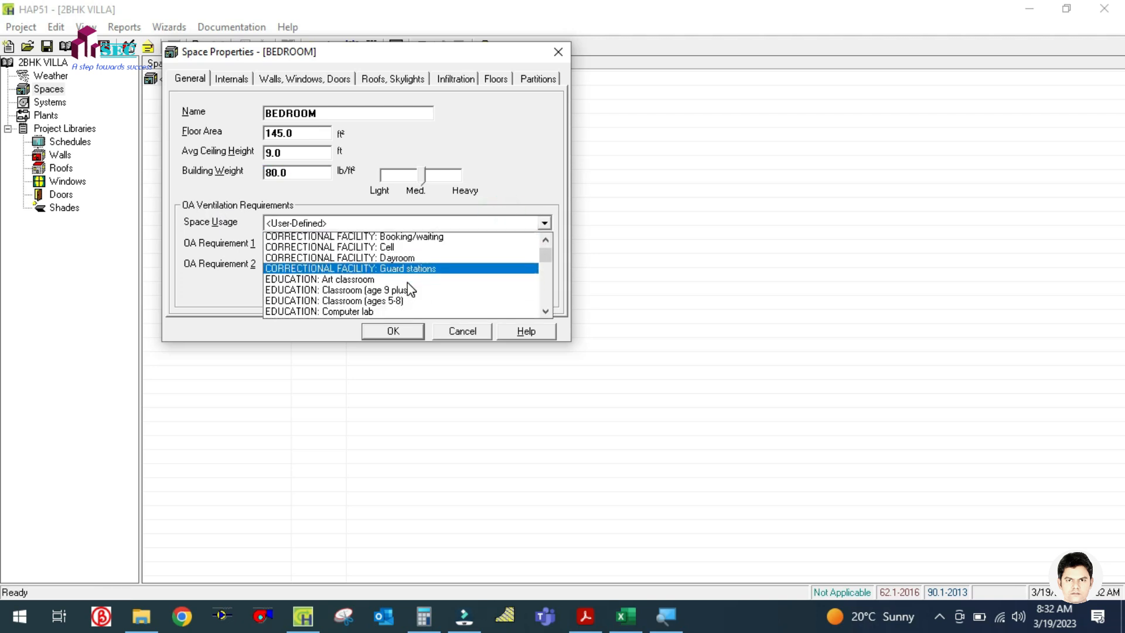
scroll(385, 275, "down", 6)
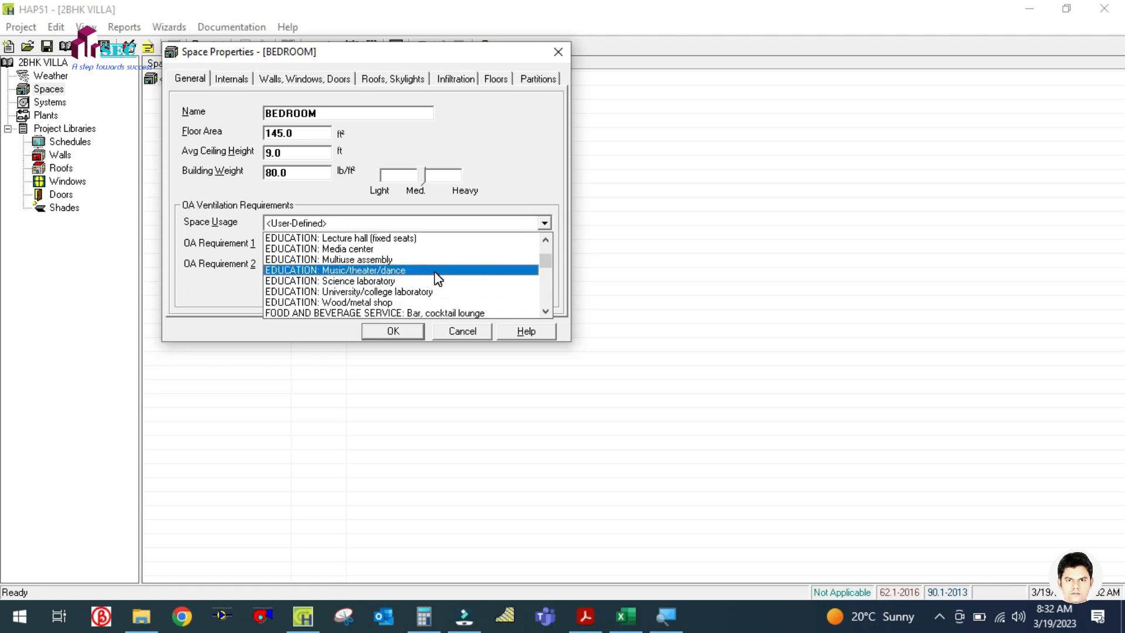
scroll(439, 279, "down", 1)
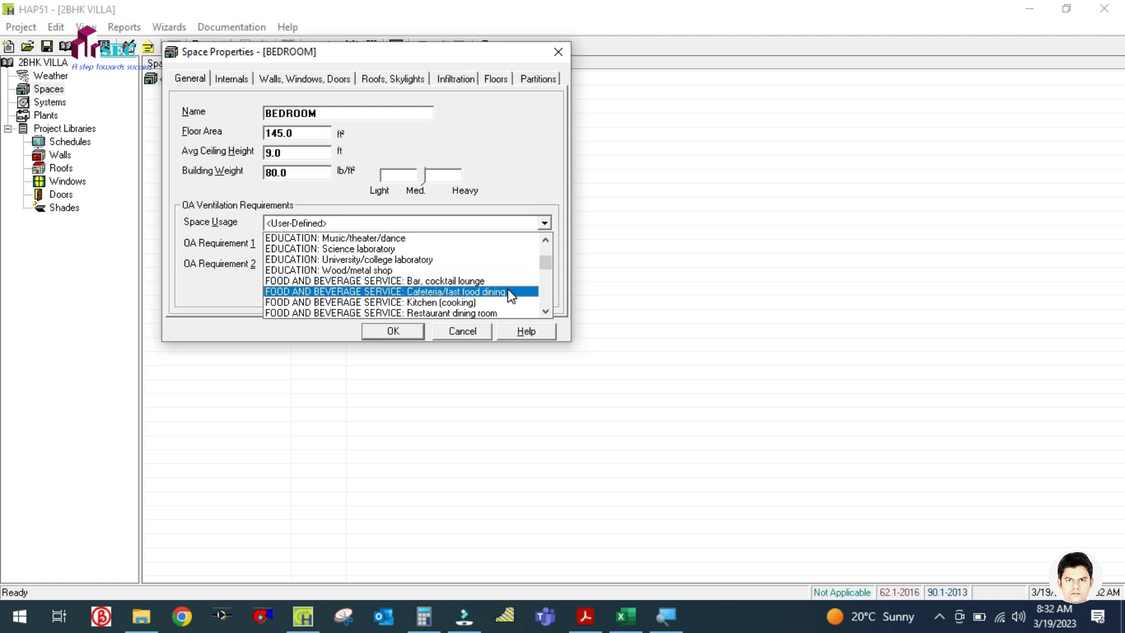
scroll(504, 293, "down", 3)
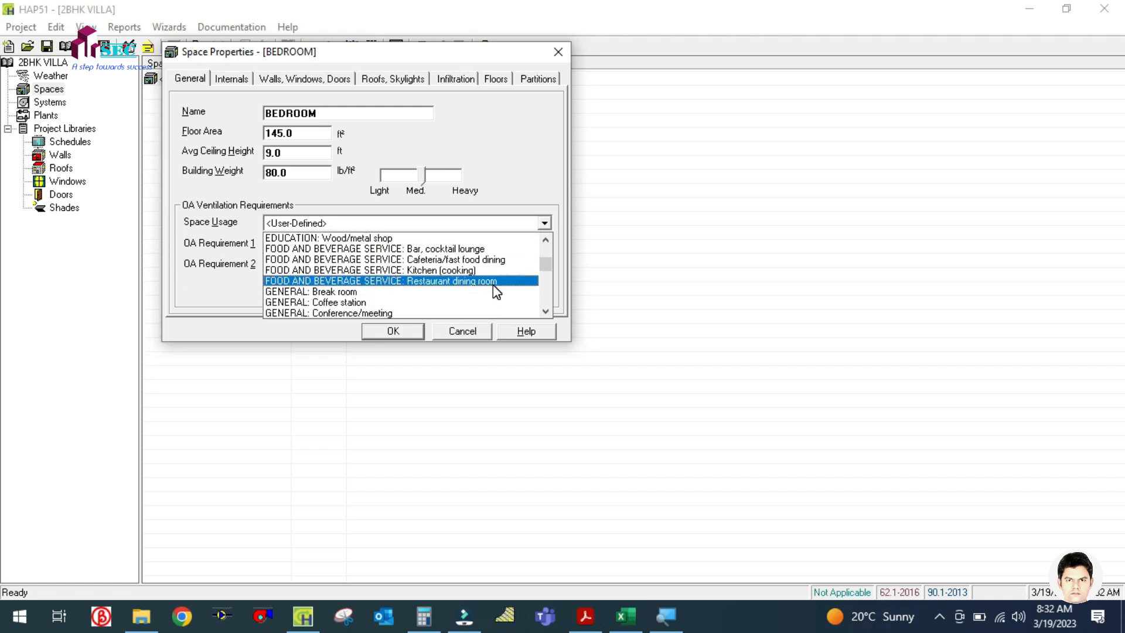
scroll(478, 290, "down", 1)
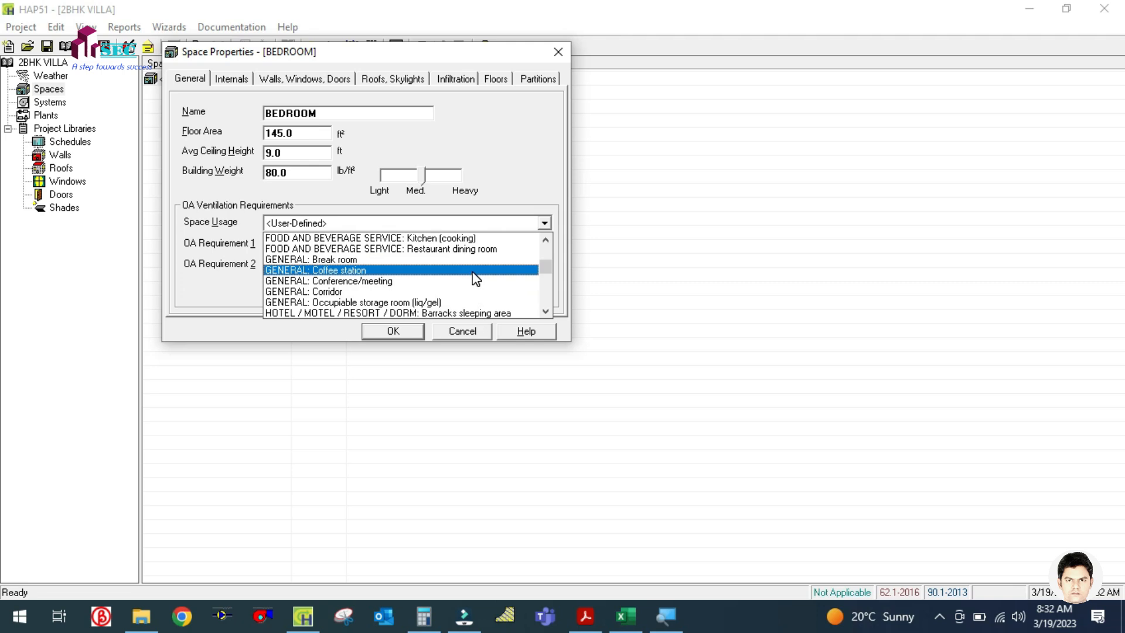
scroll(472, 272, "down", 1)
left_click(445, 291)
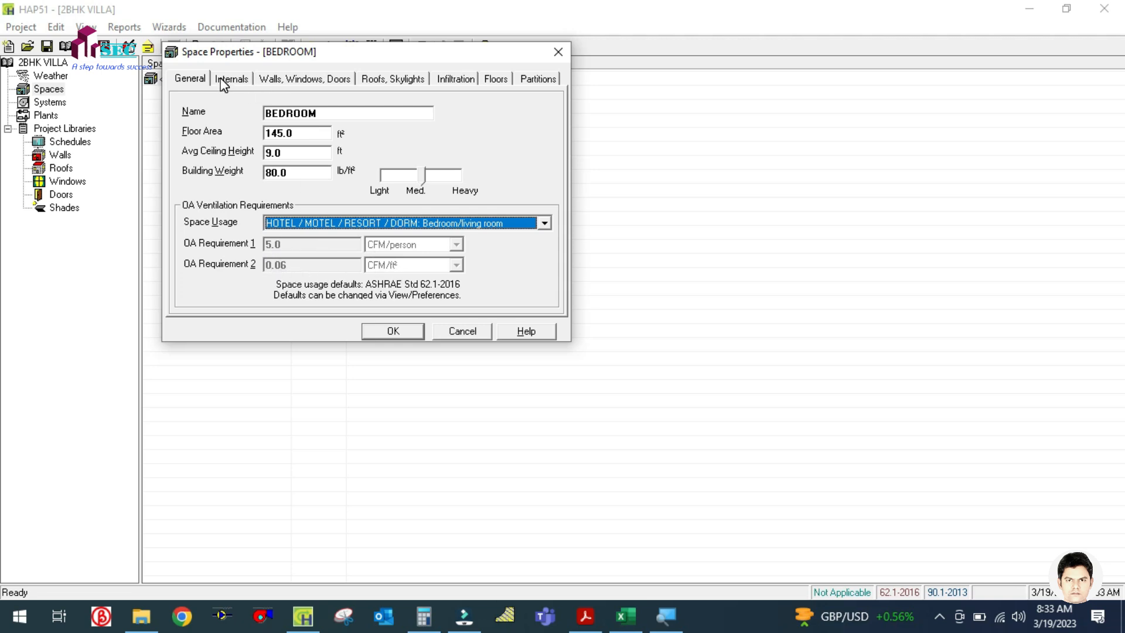
Set the bedroom's overhead lighting wattage to 1.4 W/ft² and assign it the LIGHTING schedule
left_click_drag(246, 57, 355, 121)
left_click(338, 141)
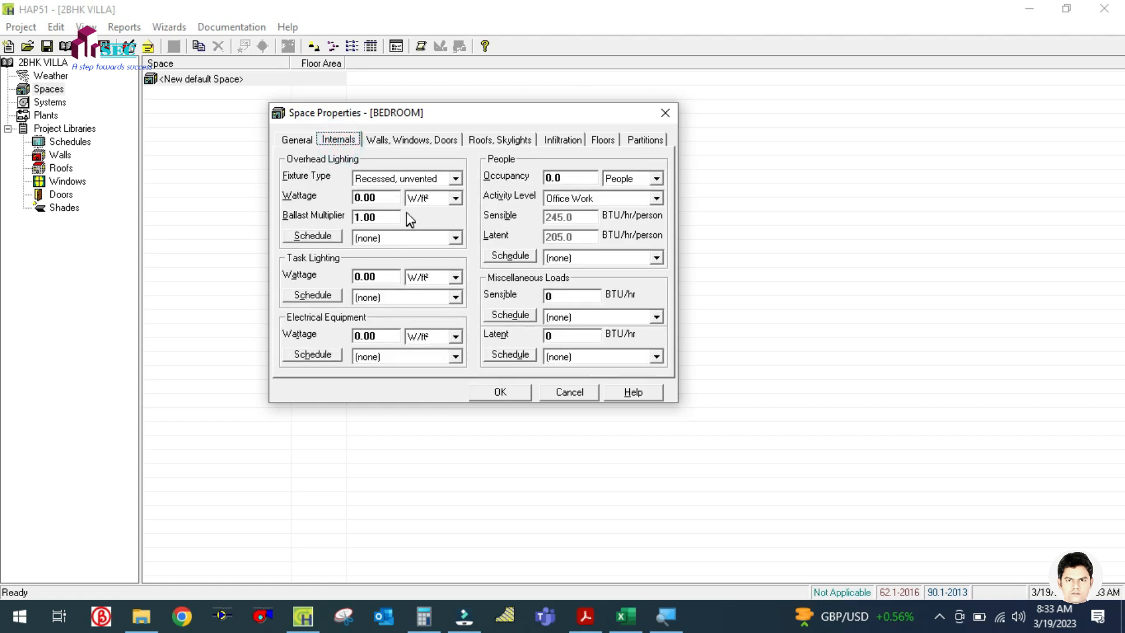
left_click(392, 199)
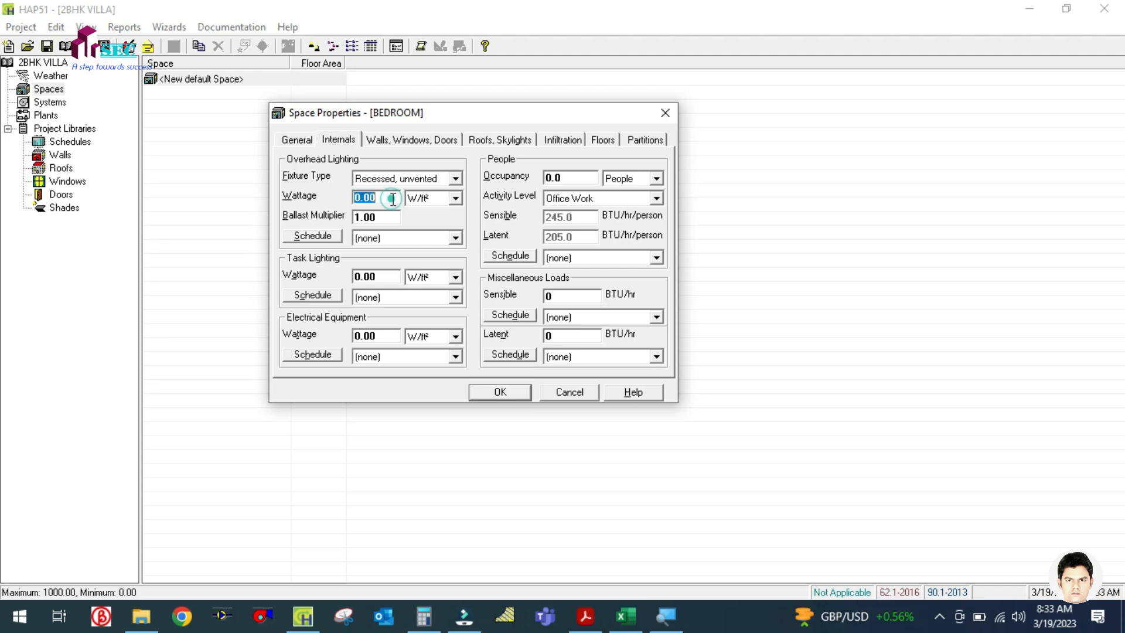
type("1.4")
left_click(455, 237)
left_click(394, 284)
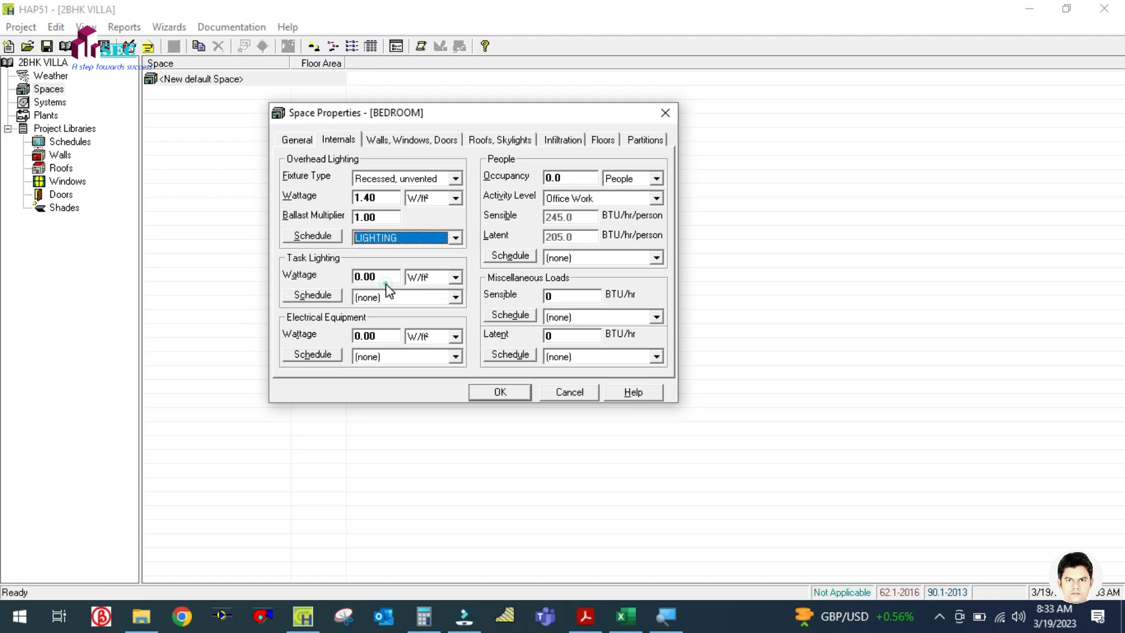
Set the bedroom's electrical equipment wattage to 1.4 W/ft² and assign it the EQUIPMENT schedule
left_click(388, 338)
type("1.4")
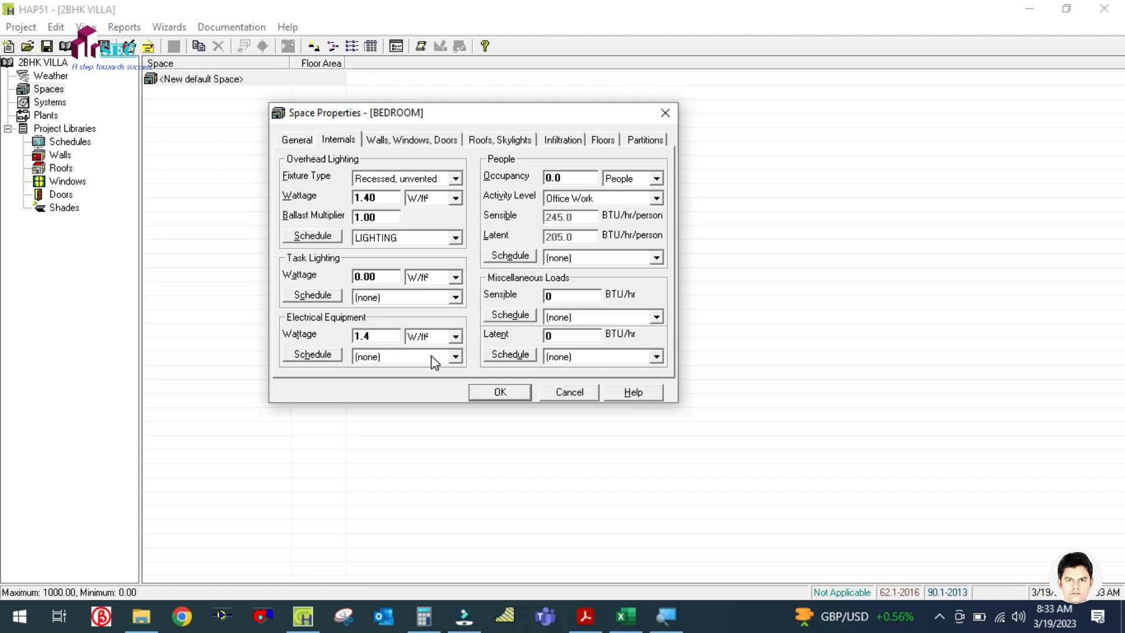
left_click(431, 356)
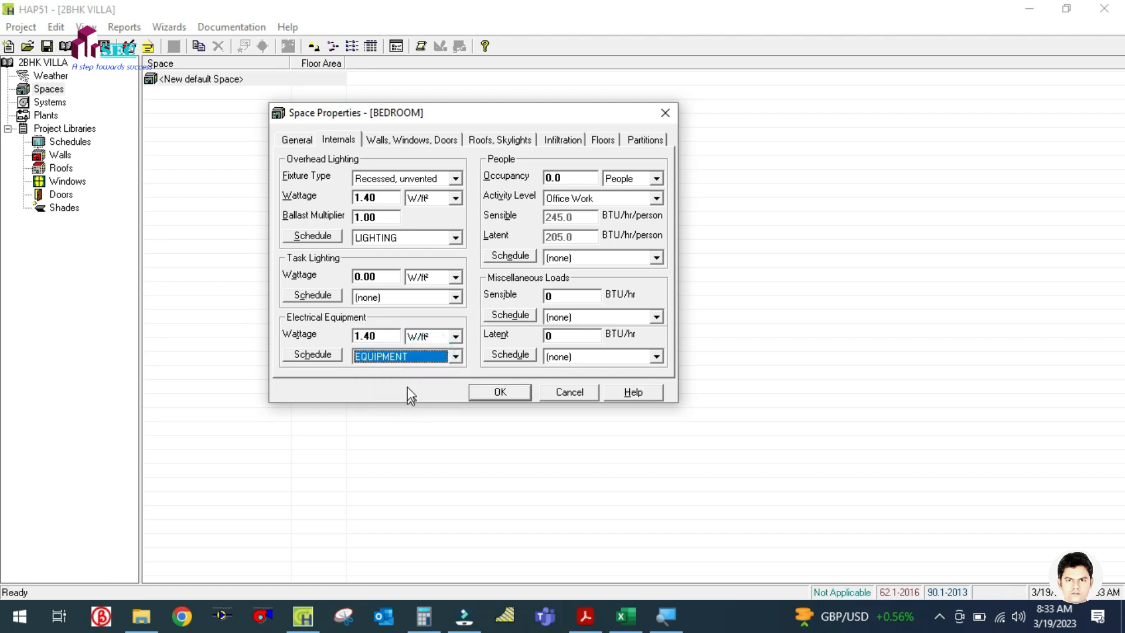
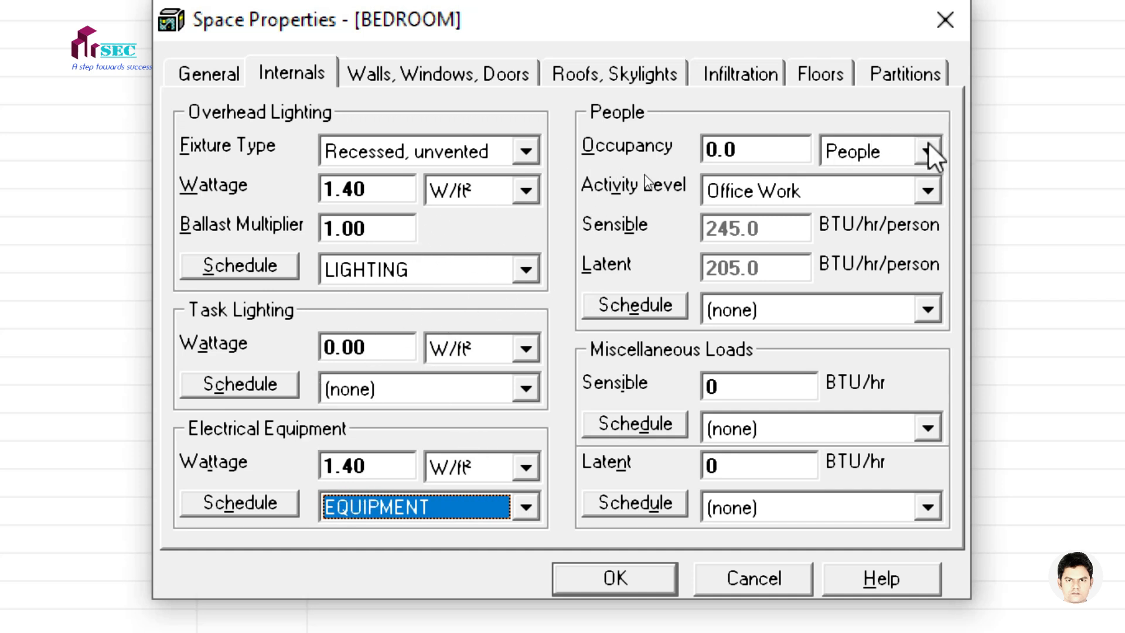
Set the bedroom's occupancy to 2 people with the Medium Work activity level
double_click(761, 149)
type("2")
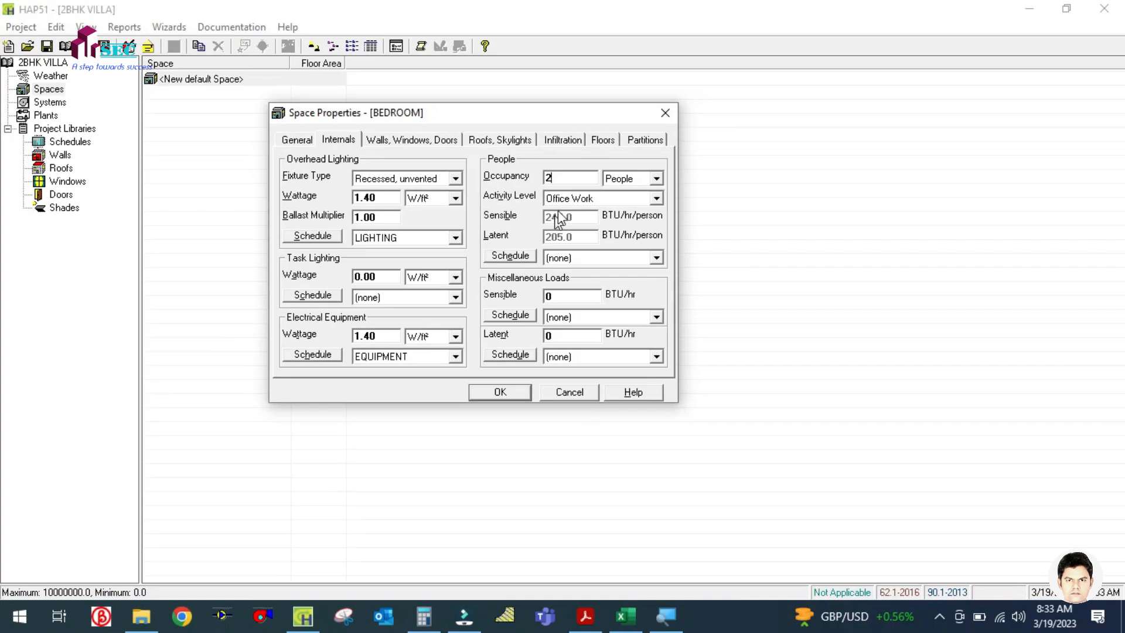
left_click(604, 199)
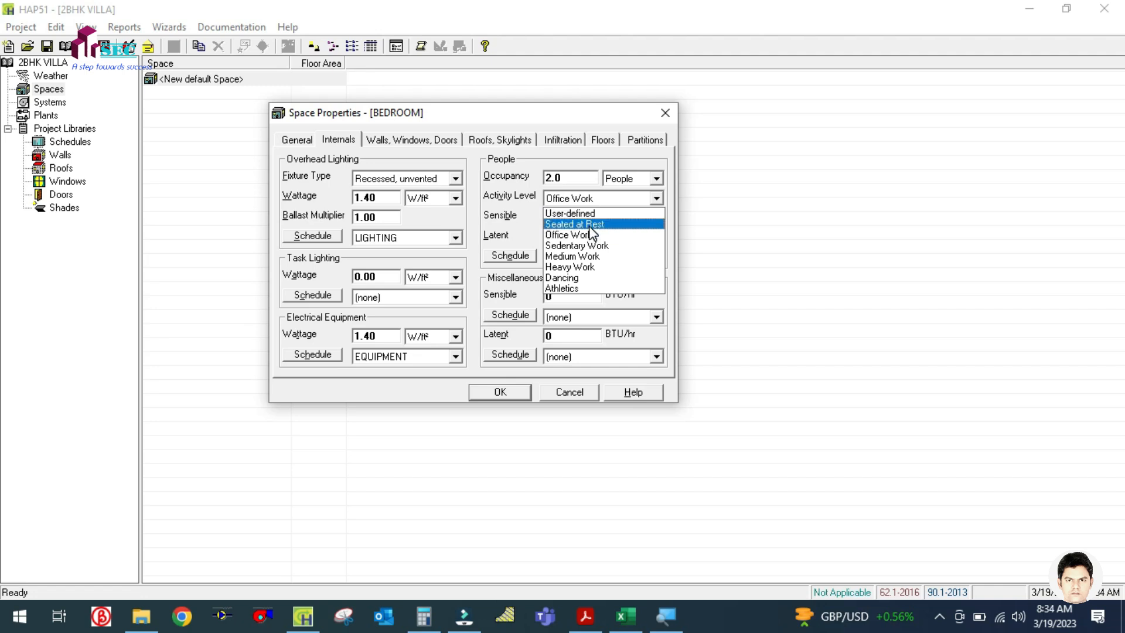
left_click(574, 257)
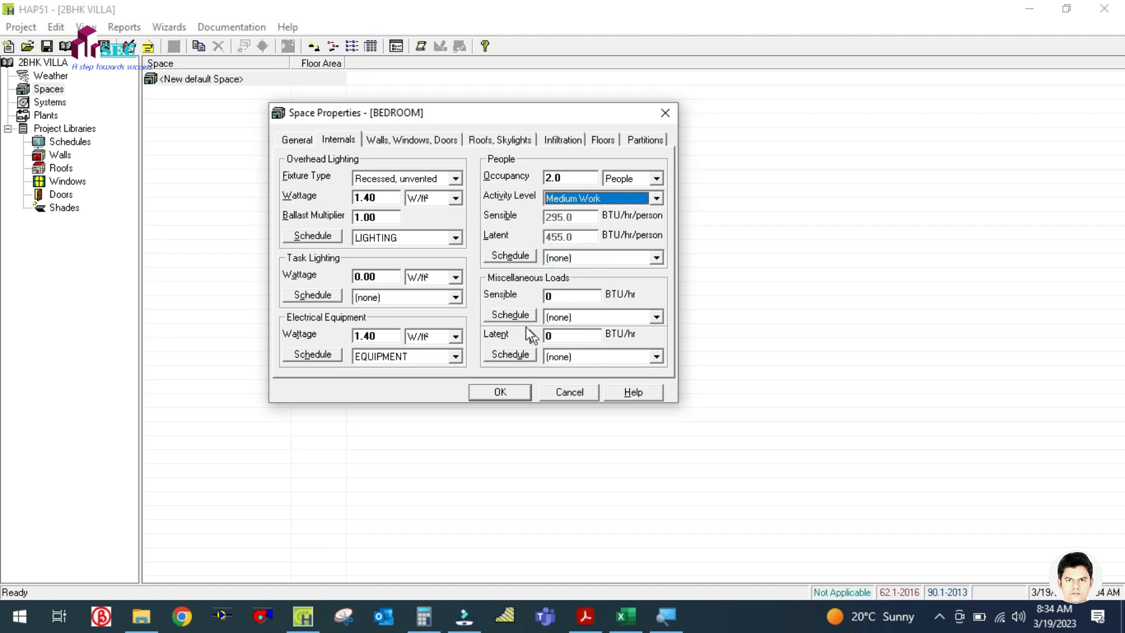
Open the bedroom's wall, window and door inputs, and examine the room's exterior walls and windows in the 2BHK floor plan in Acrobat Reader
left_click(398, 140)
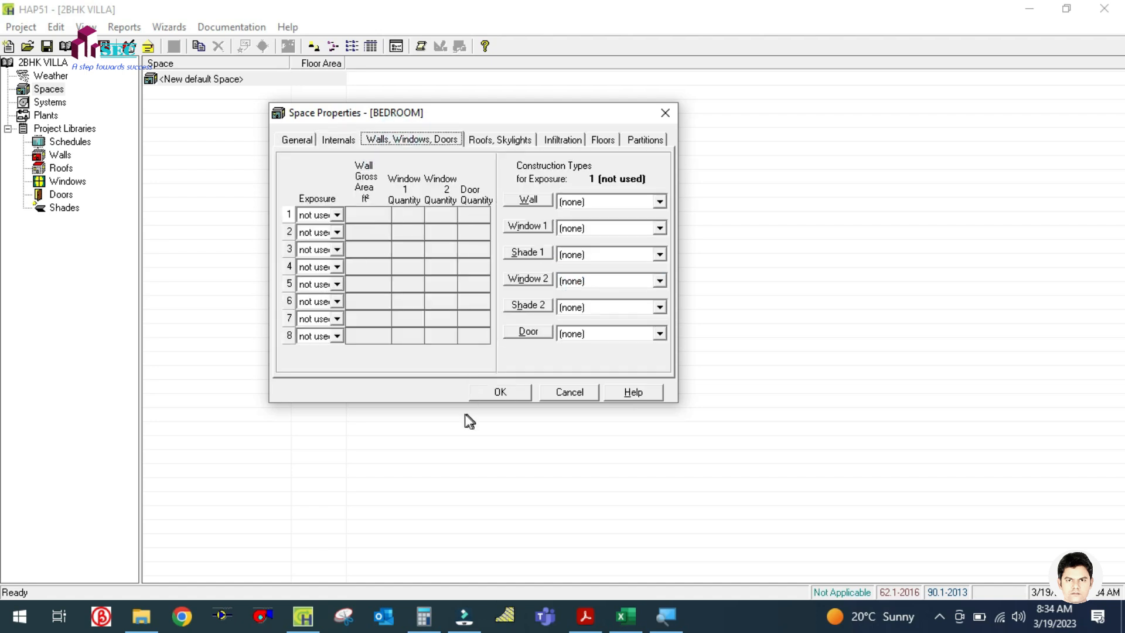
left_click(585, 617)
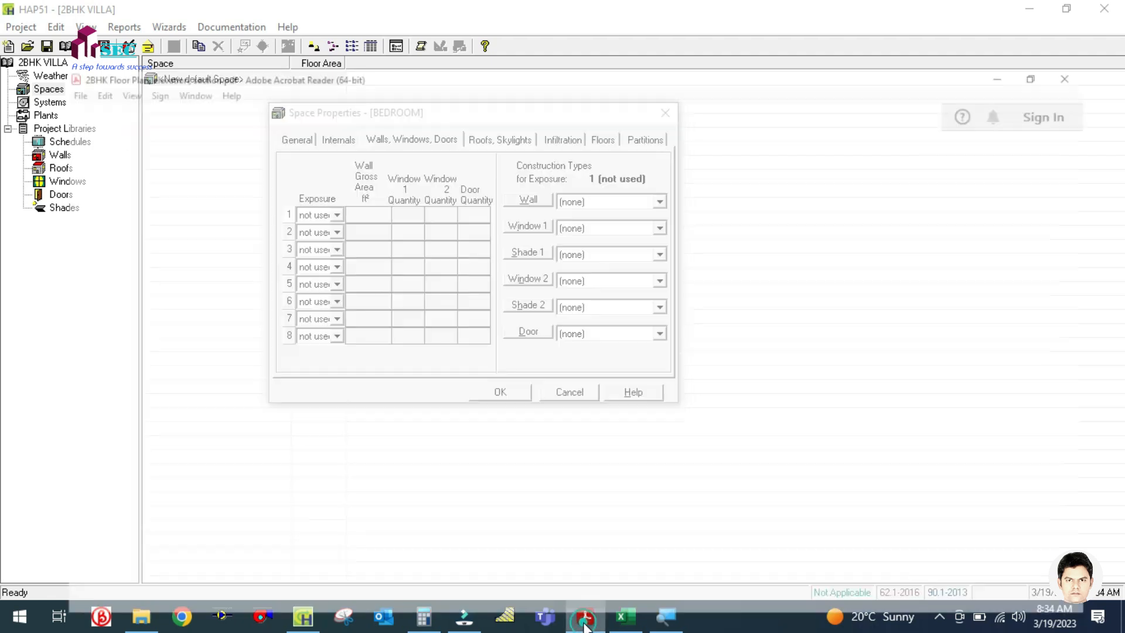
scroll(416, 332, "down", 3)
left_click_drag(288, 341, 325, 477)
scroll(362, 396, "down", 2)
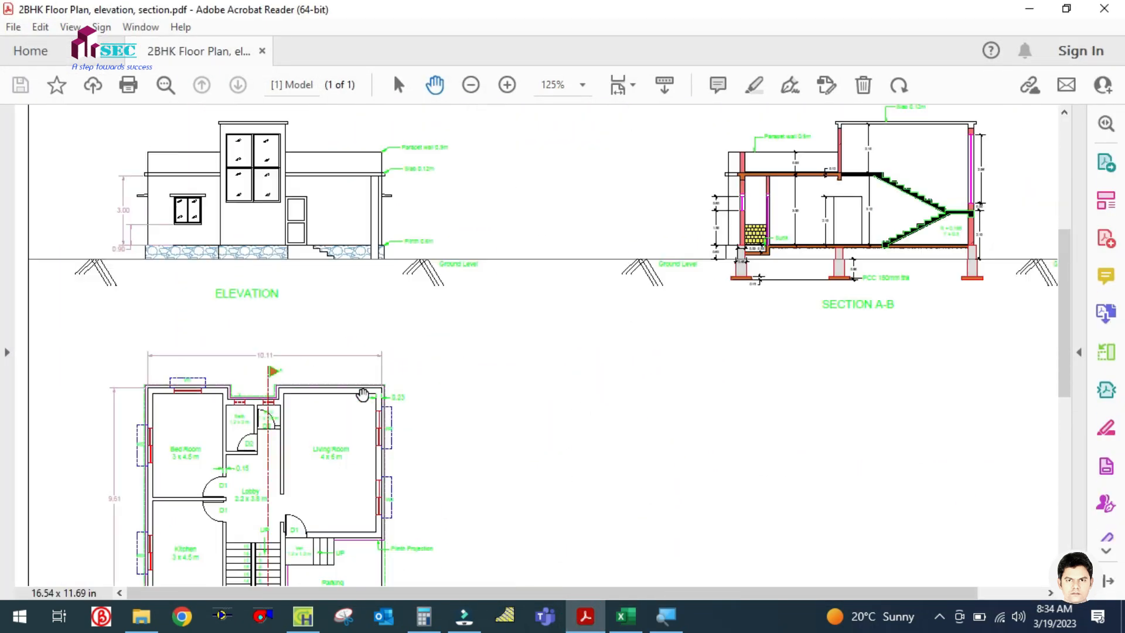
scroll(477, 354, "down", 3)
scroll(281, 422, "up", 2)
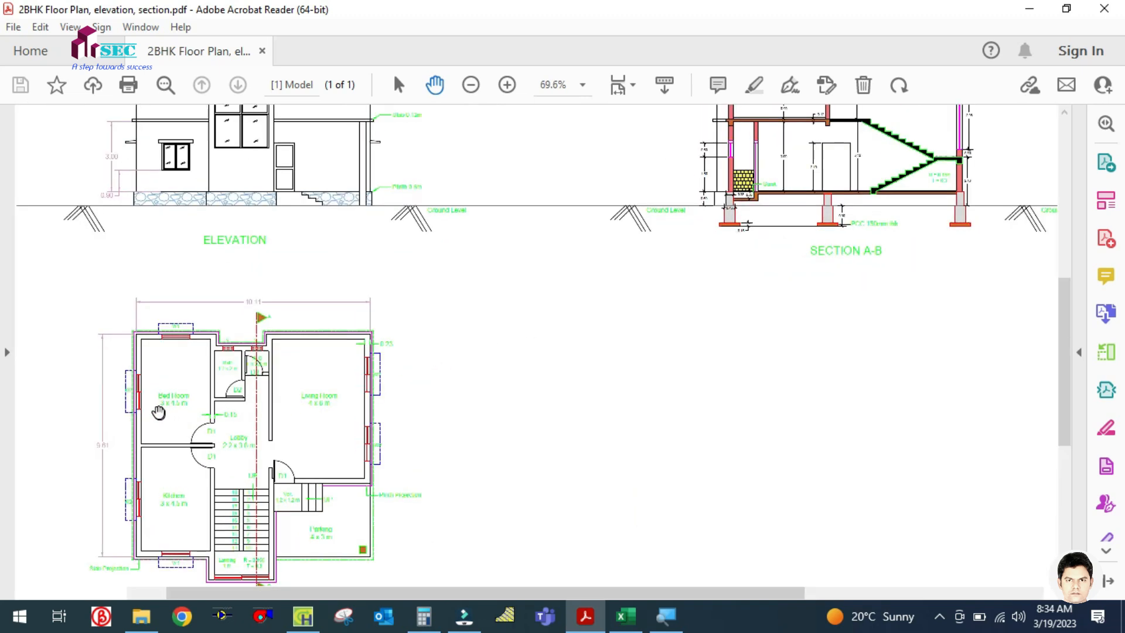
scroll(158, 413, "up", 3)
left_click_drag(180, 390, 351, 404)
scroll(310, 379, "down", 1)
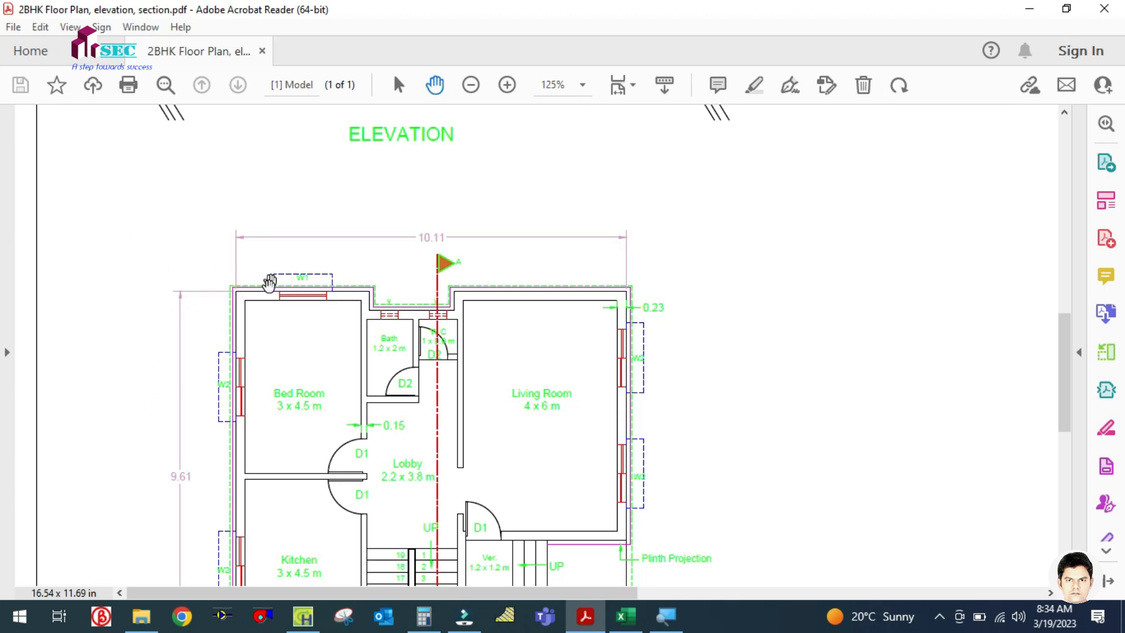
scroll(311, 334, "up", 1)
left_click_drag(305, 341, 316, 303)
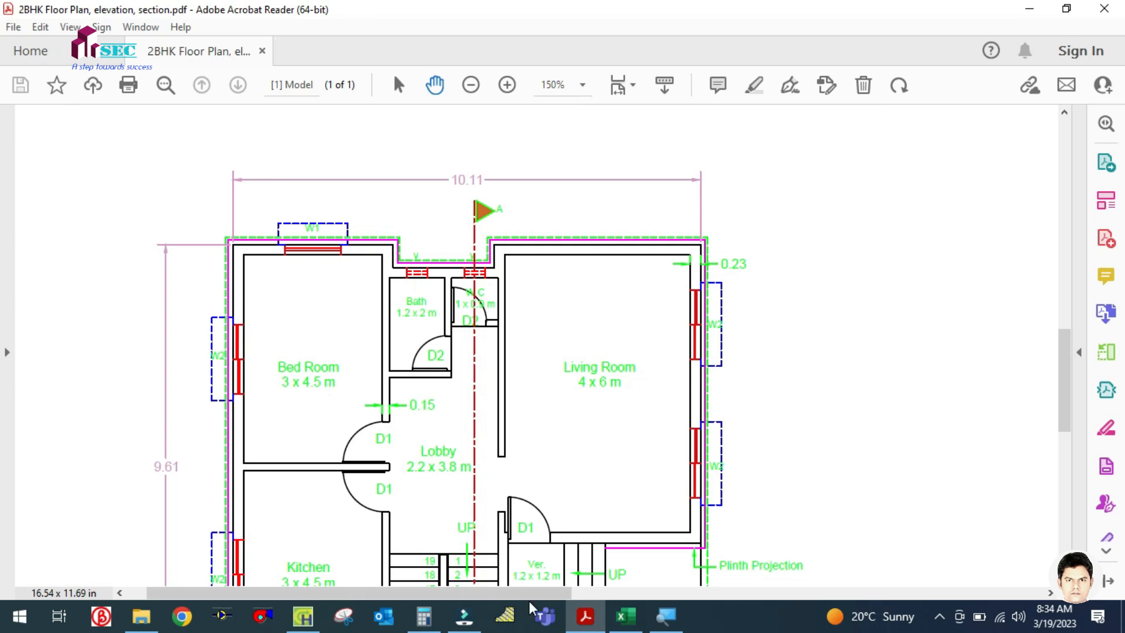
Return to HAP and set the bedroom's first wall exposure to N and its second to W
left_click(314, 618)
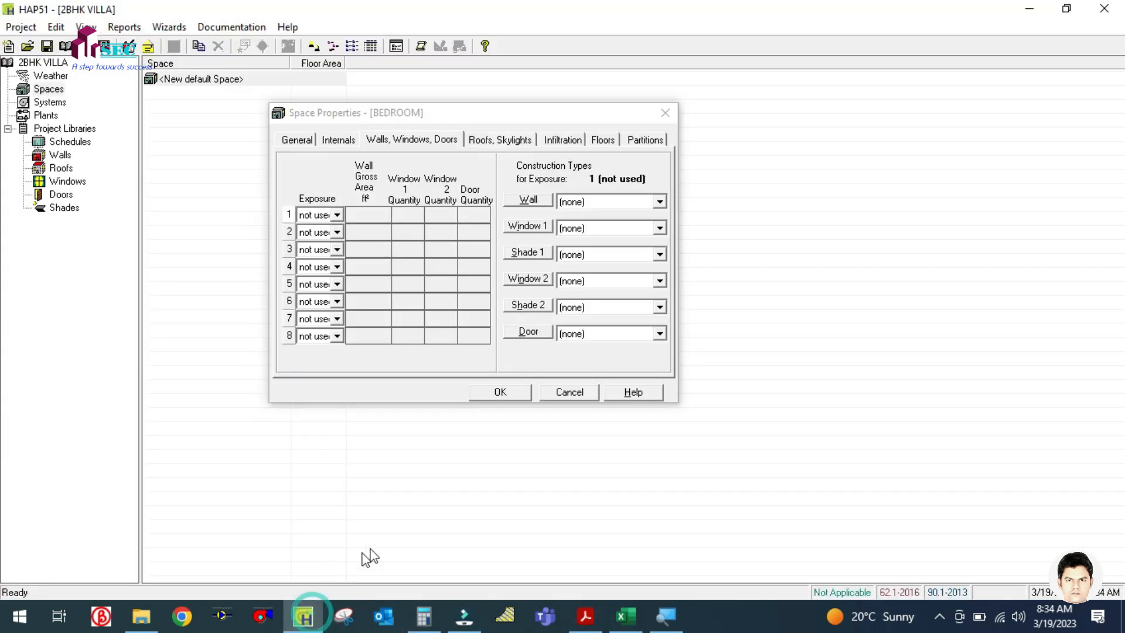
left_click(340, 217)
left_click(341, 237)
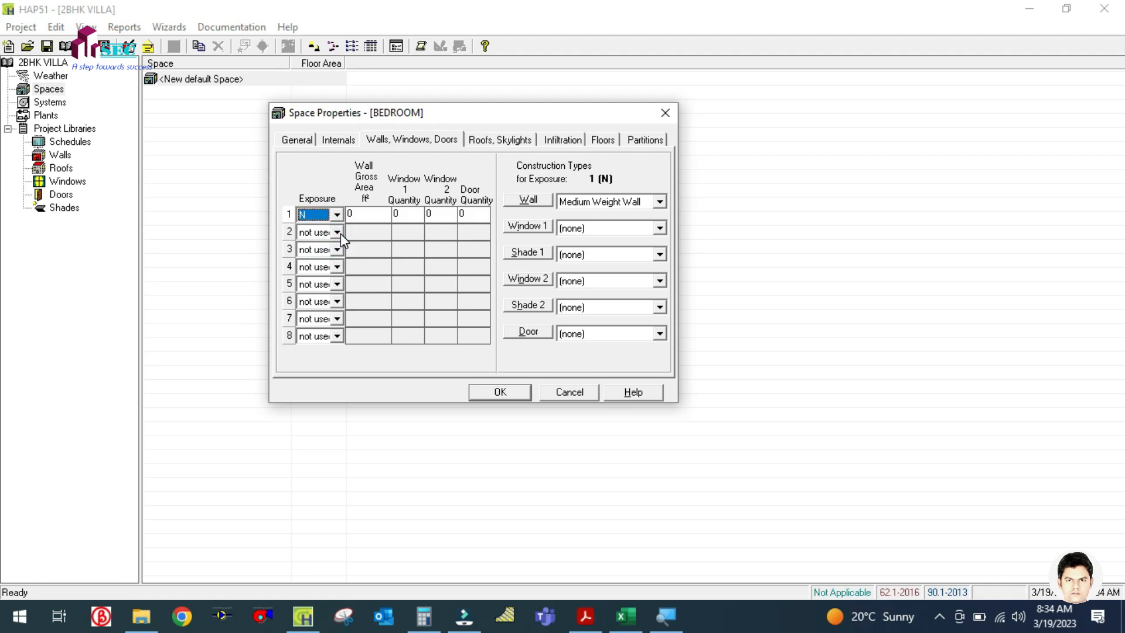
left_click(338, 232)
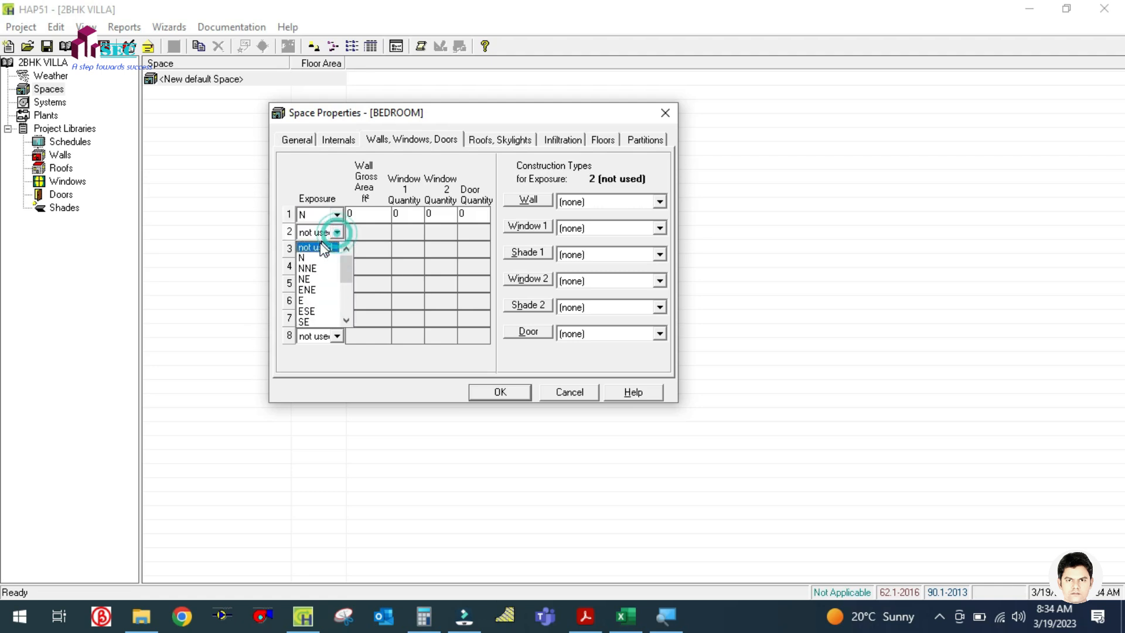
scroll(319, 319, "down", 2)
left_click(316, 322)
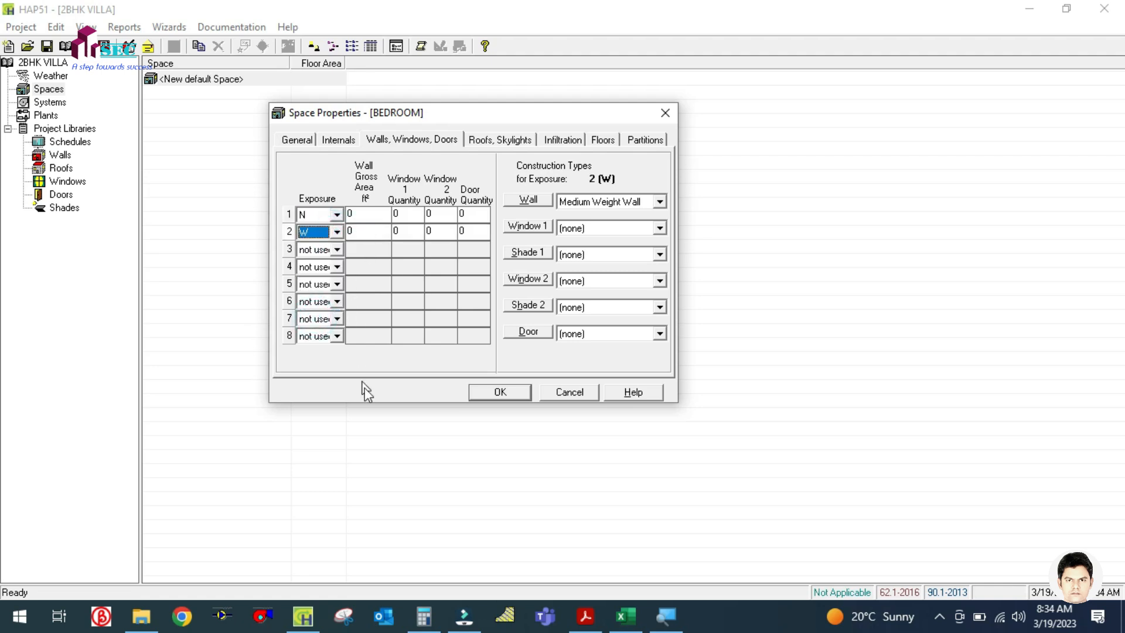
Switch to Calculator and compute the north wall's area in ft² as 3 × 9 × 10.76
left_click(424, 615)
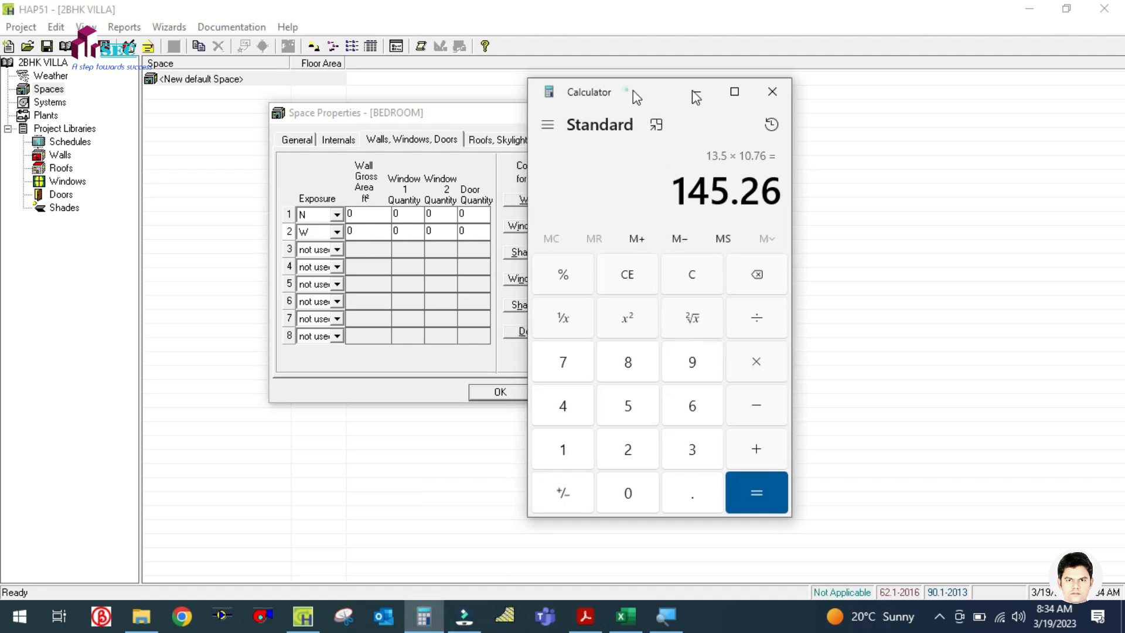
left_click_drag(633, 92, 897, 83)
left_click(953, 265)
type("3")
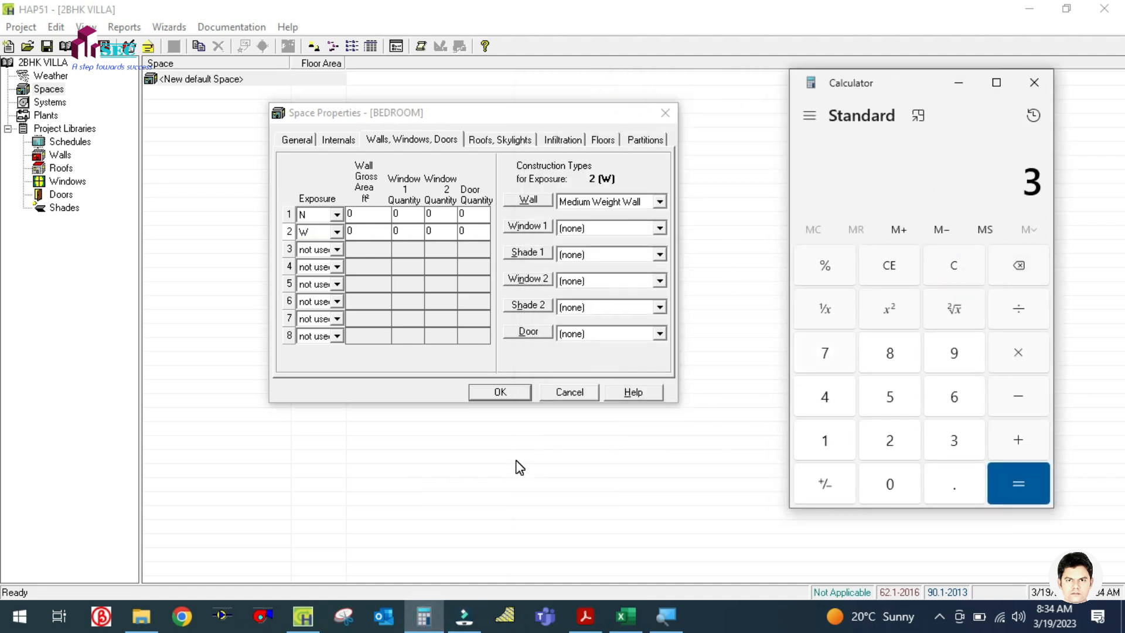
type(" × 9")
key("Return")
type("10.7")
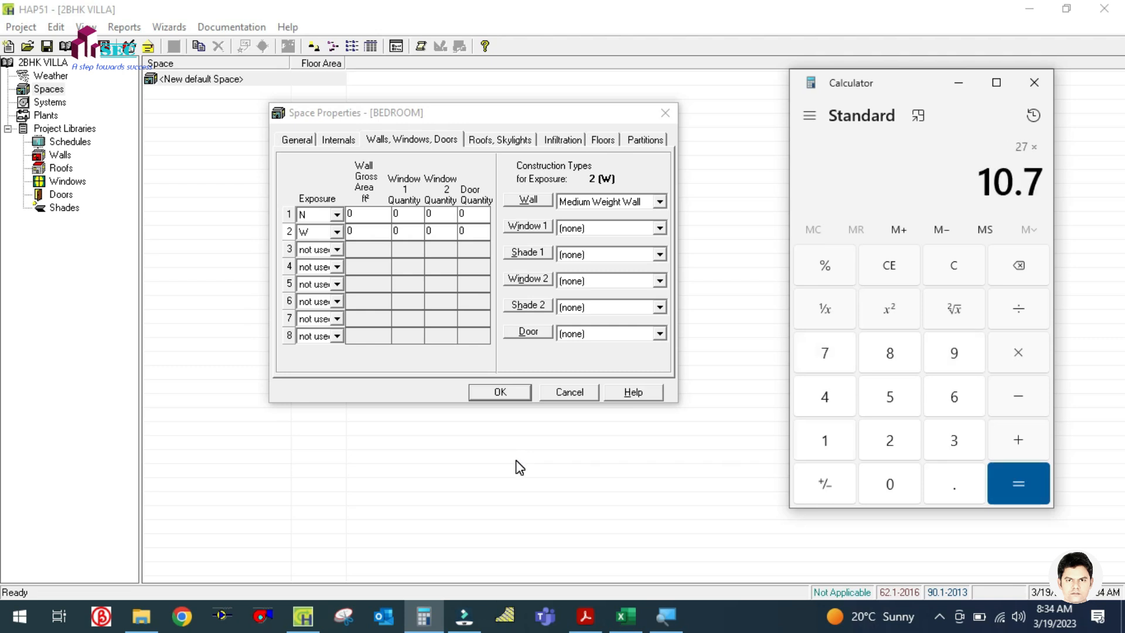
type("6")
key("Return")
Enter 290 ft² as the gross wall area of the bedroom's N exposure in HAP
left_click(515, 457)
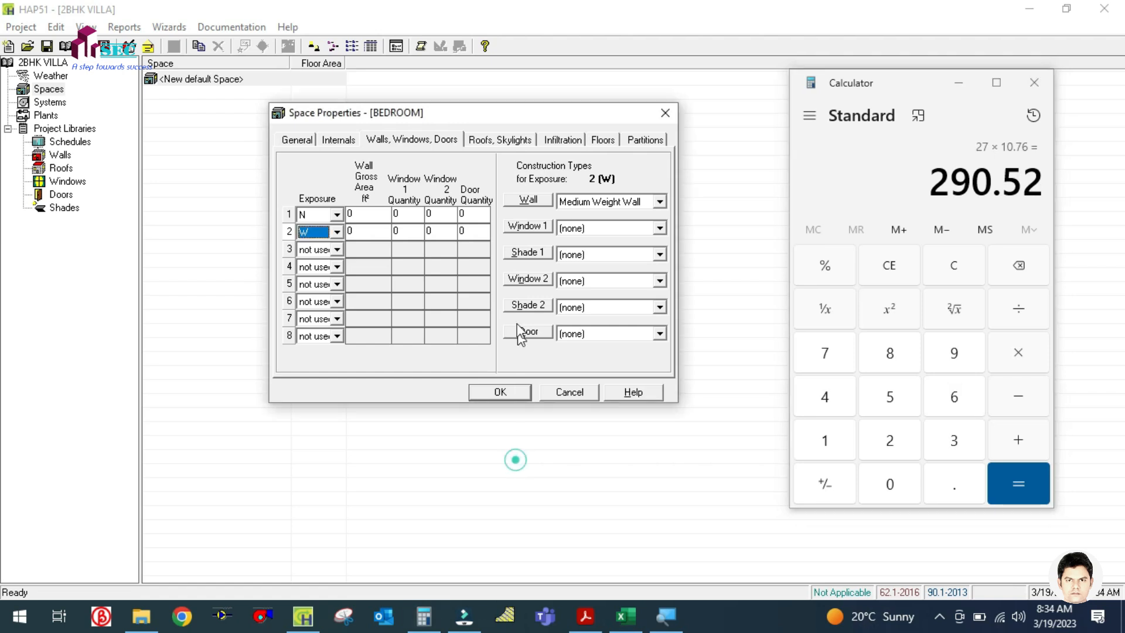
left_click(362, 215)
type("29")
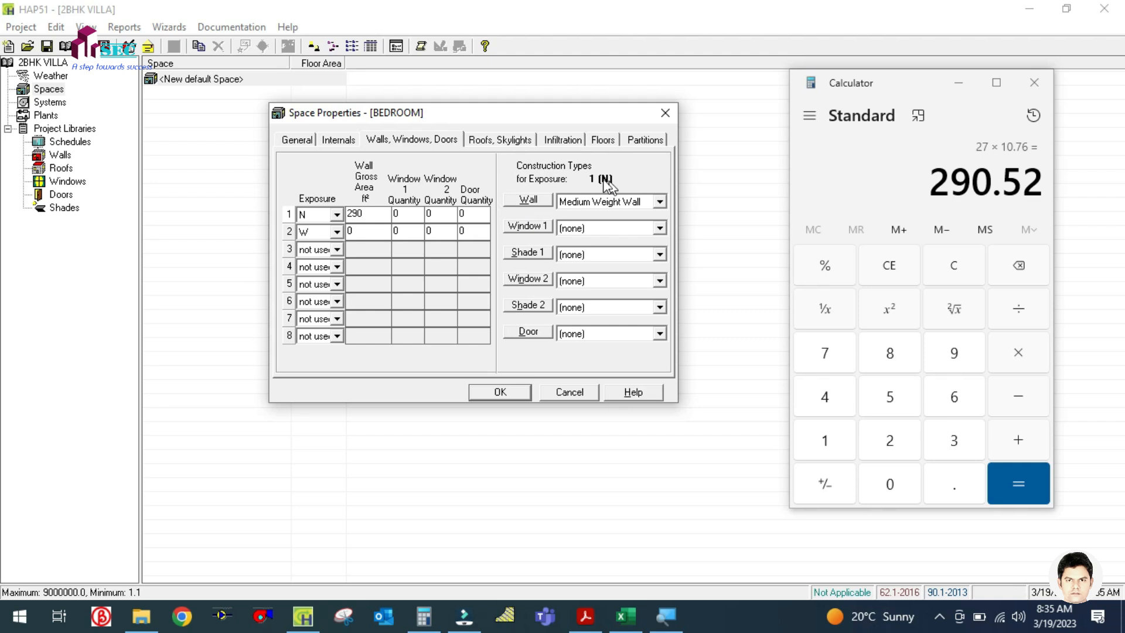
Check the bedroom's north window on the floor plan and set the N exposure's Window 1 quantity to 1
left_click(584, 625)
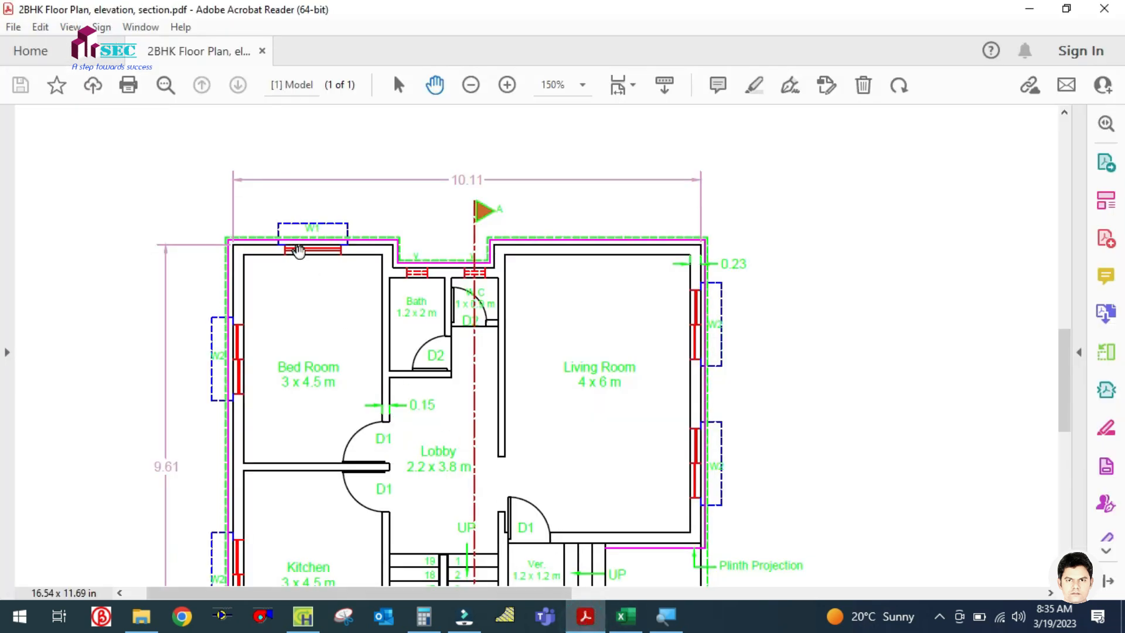
left_click(585, 618)
left_click(408, 214)
type("1")
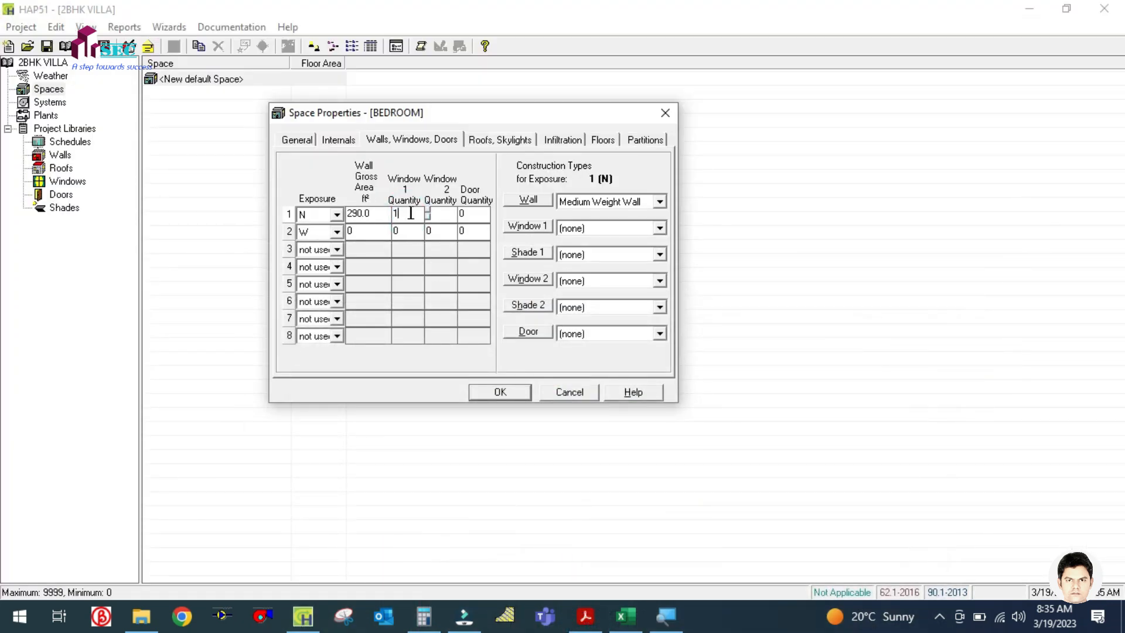
Create a new window named W1 with the default size and U-value as the N exposure's Window 1 type
left_click(604, 227)
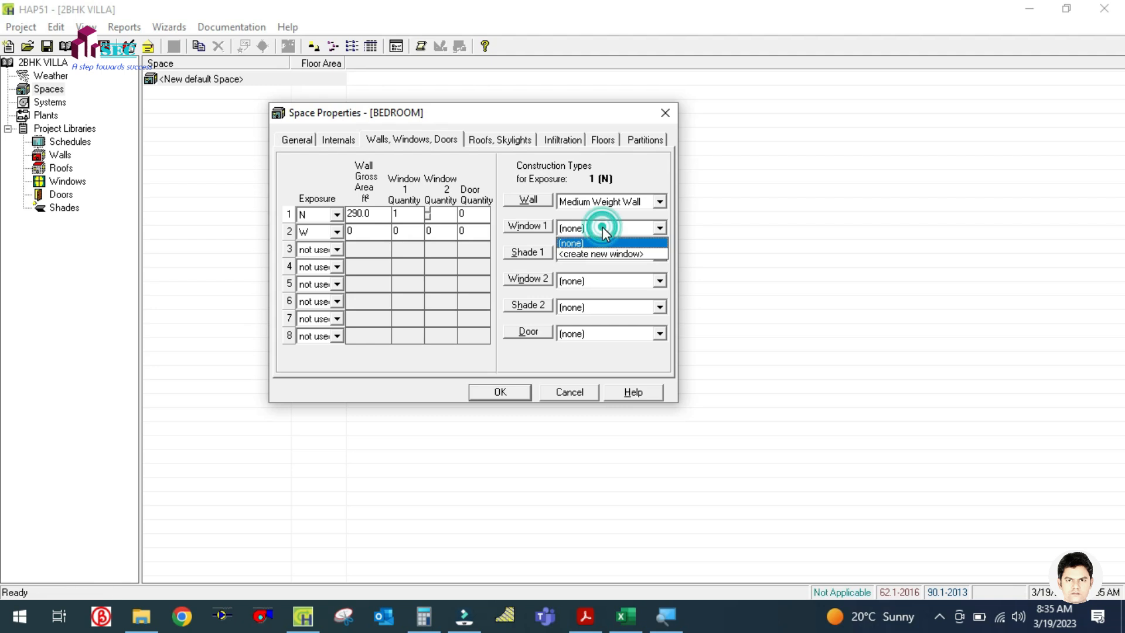
left_click(614, 254)
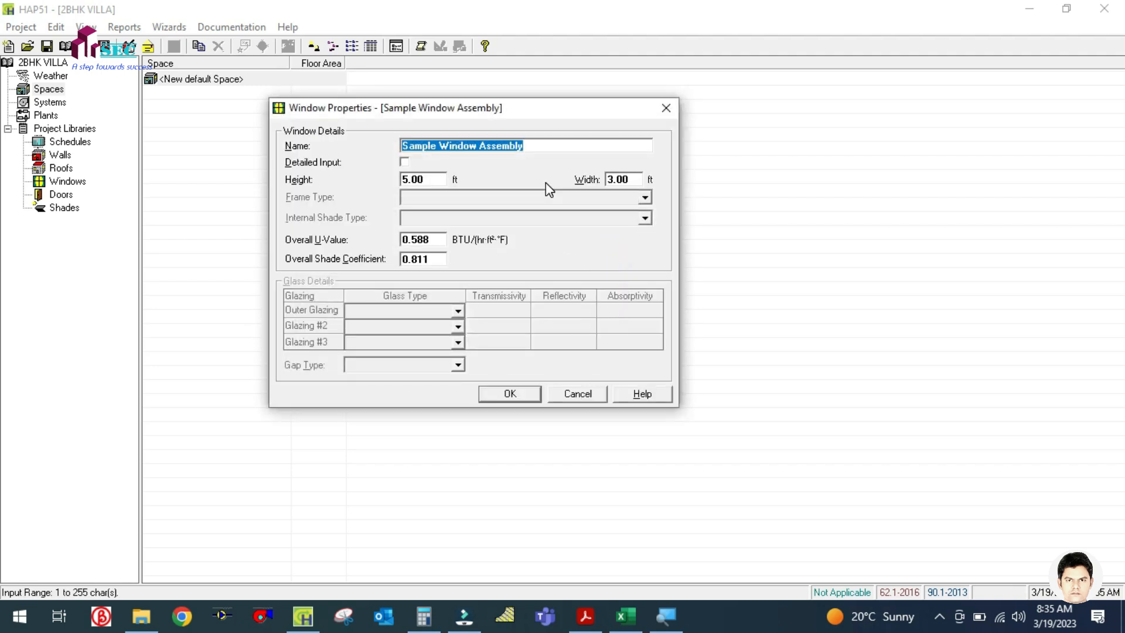
type("W1")
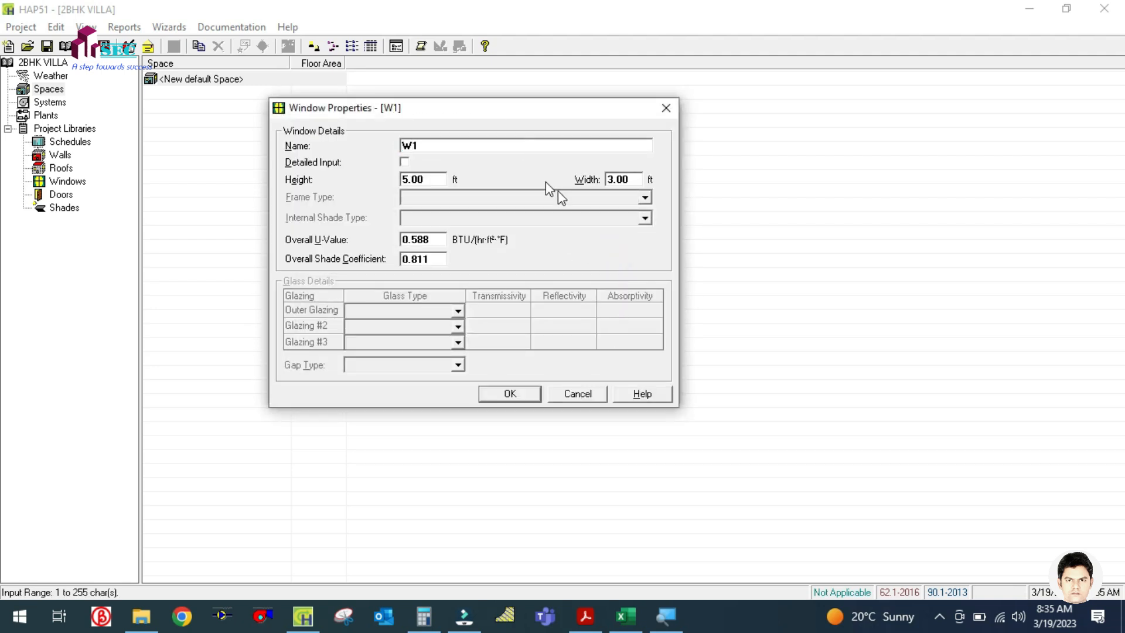
left_click_drag(453, 113, 514, 109)
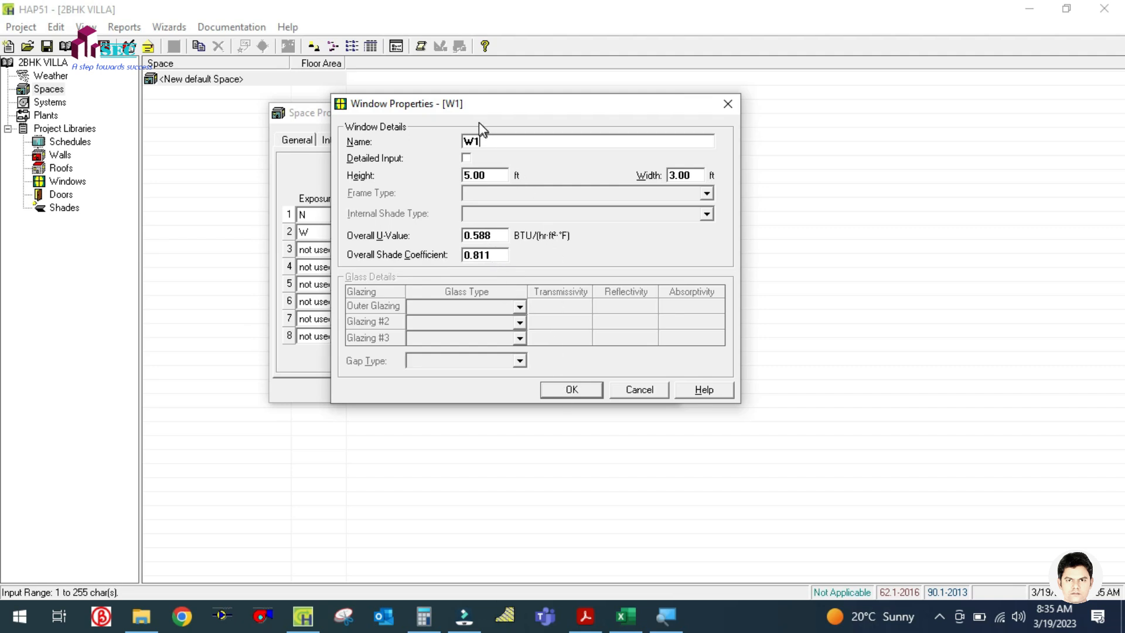
left_click(579, 388)
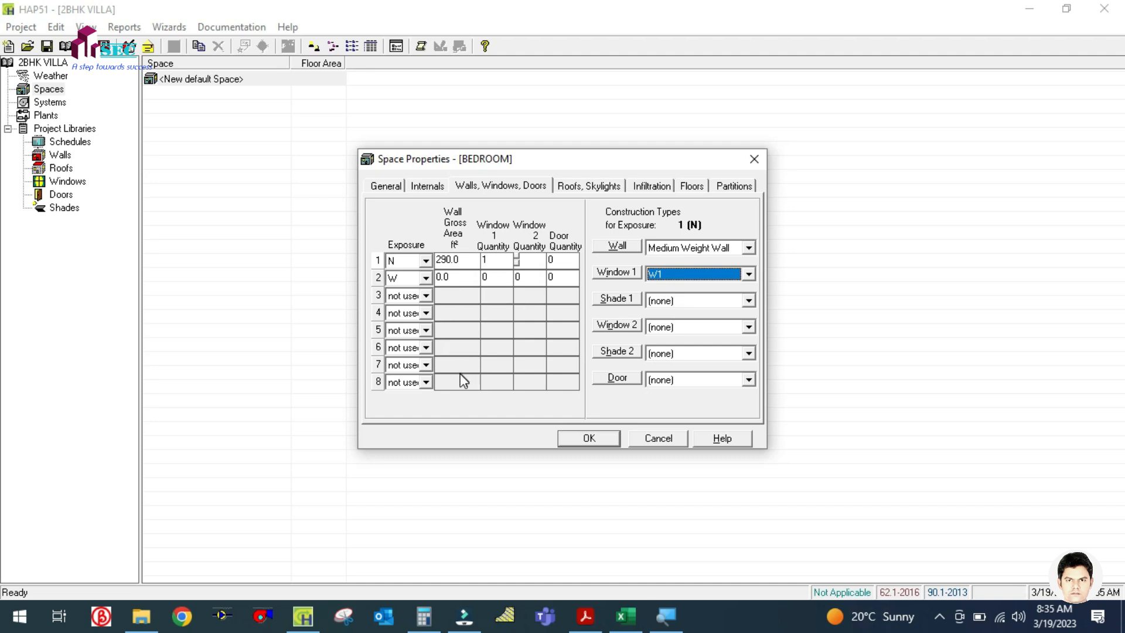
Select the W exposure's gross wall area, switch to Calculator and try computing it as 4.5 × 9 × 1076
left_click(460, 276)
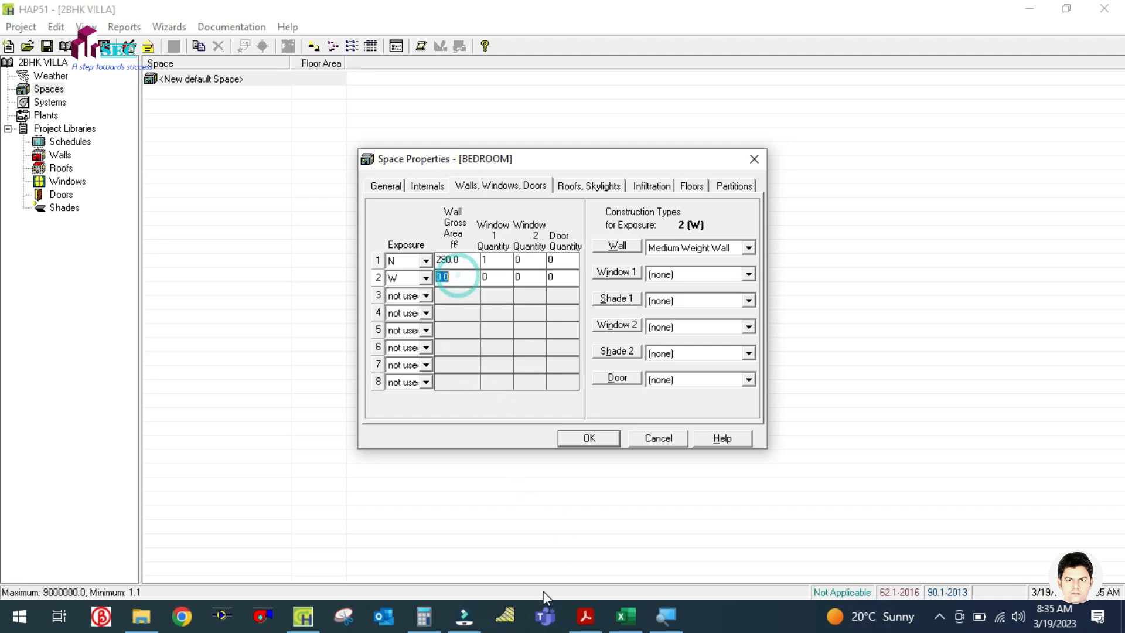
left_click(424, 616)
left_click(942, 268)
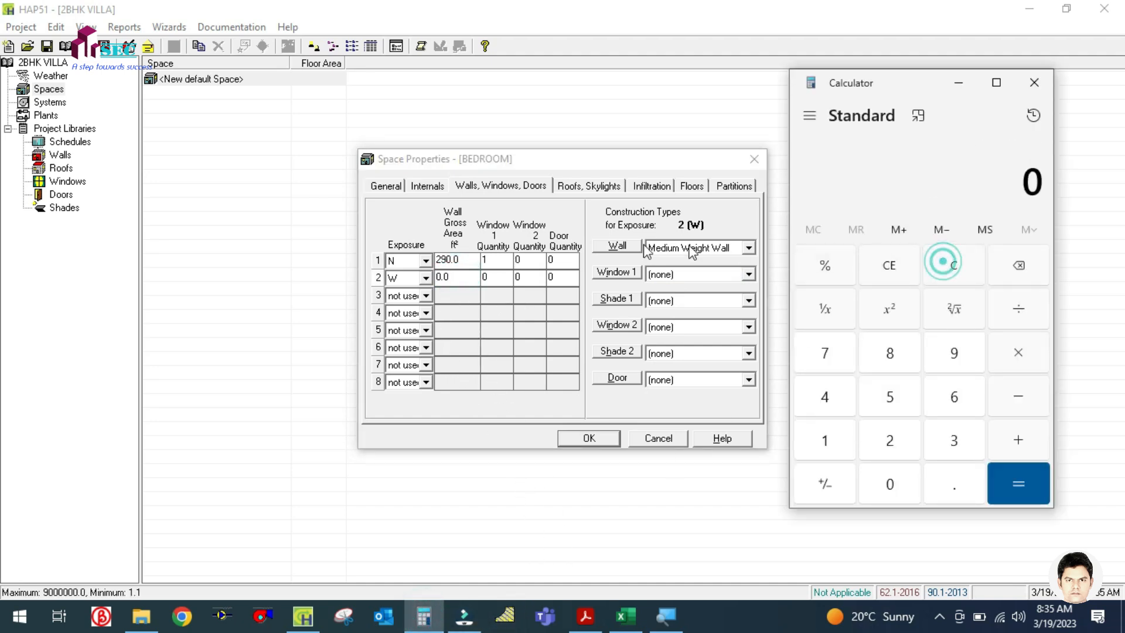
type("4.5")
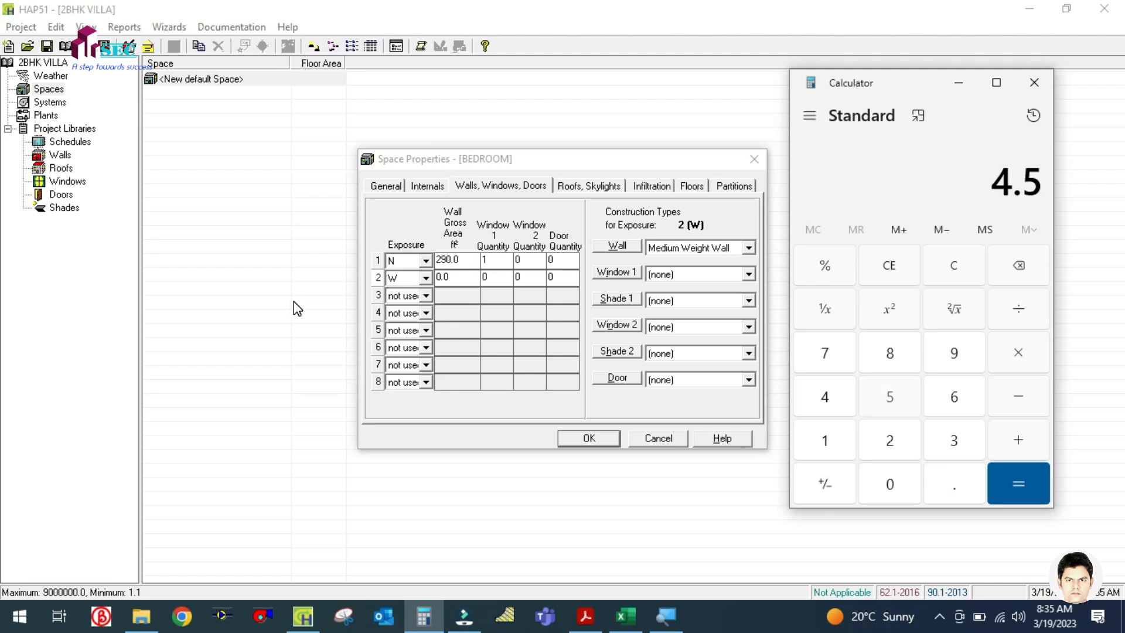
type(" × 9")
key("Return")
type("1076")
key("Return")
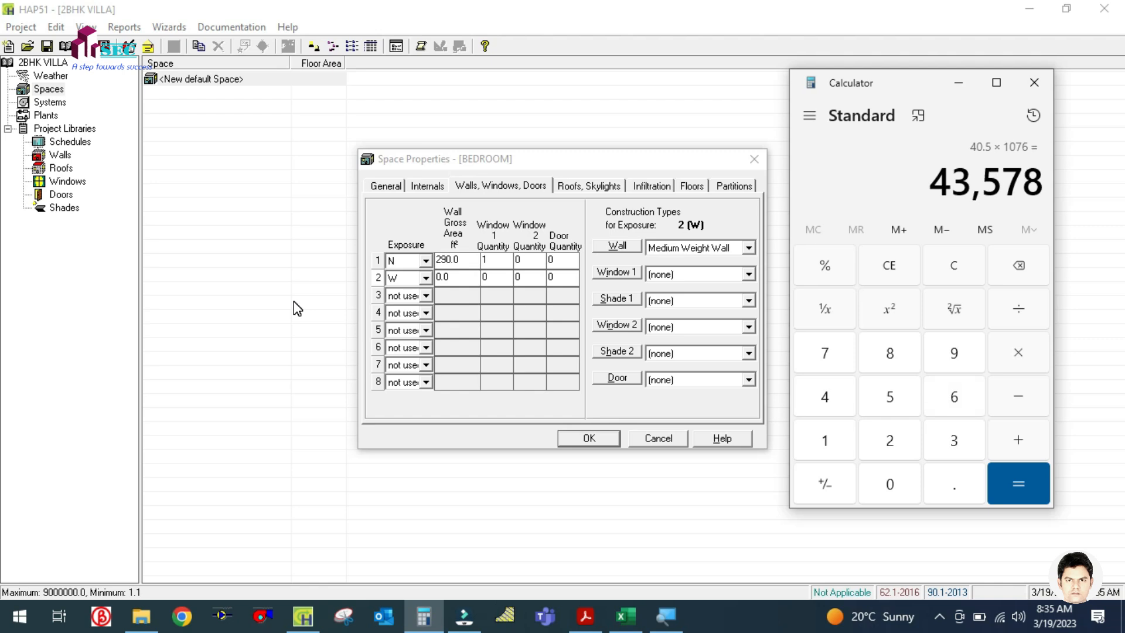
Compute 4.5 × 9 × 10.76 in Calculator and enter 435 ft² as the bedroom's W exposure gross wall area in HAP
left_click(954, 266)
type("4.5")
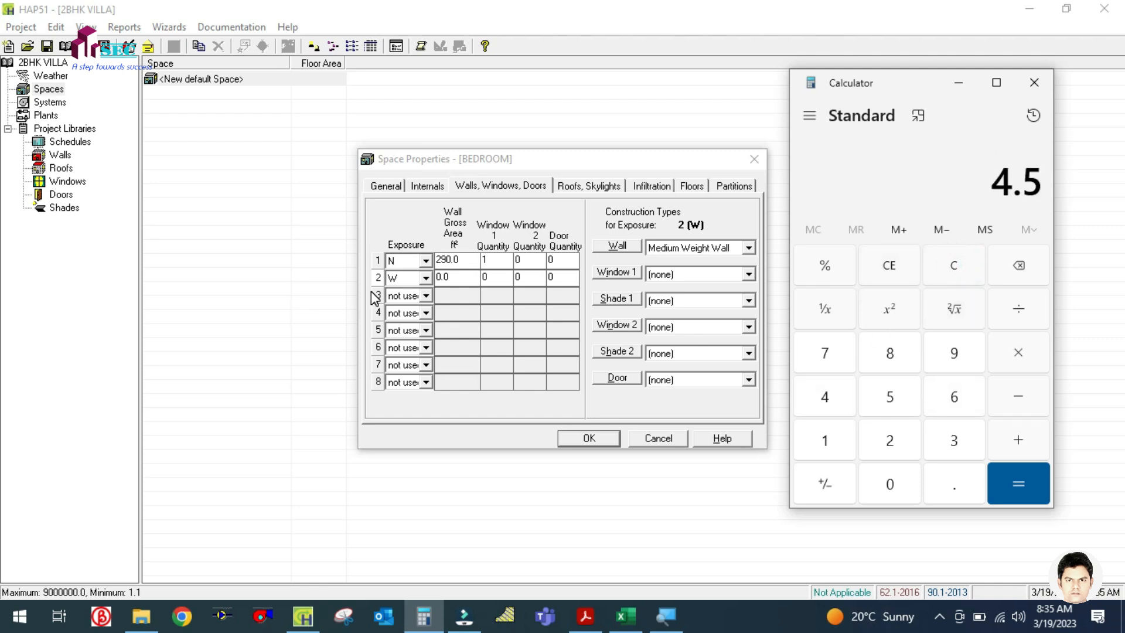
type(" × 9")
key("Return")
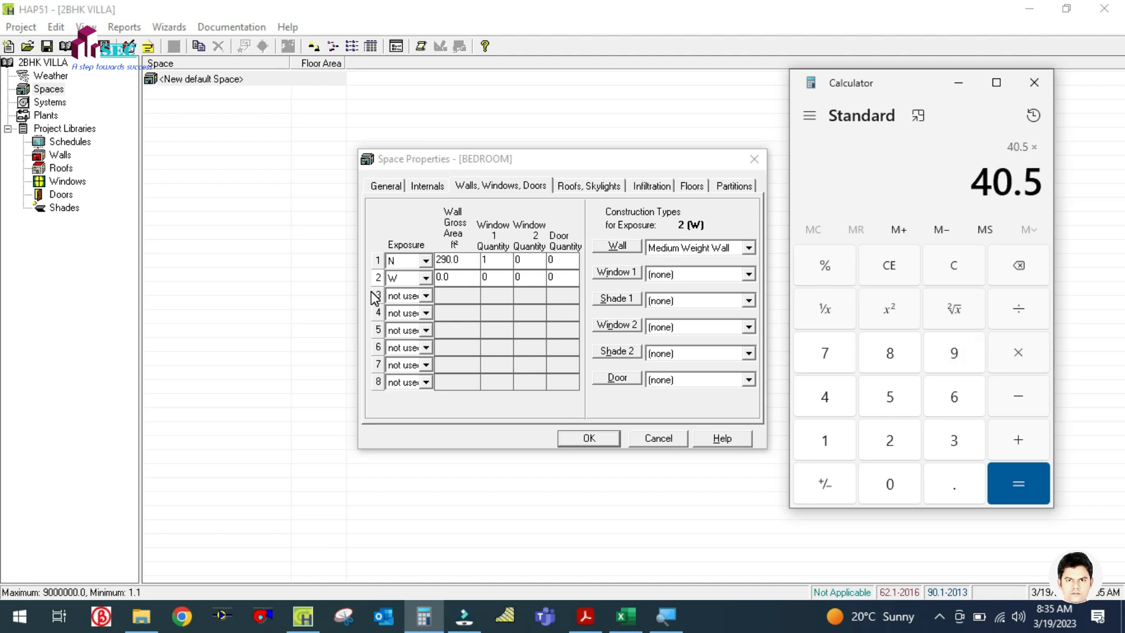
type("10.76")
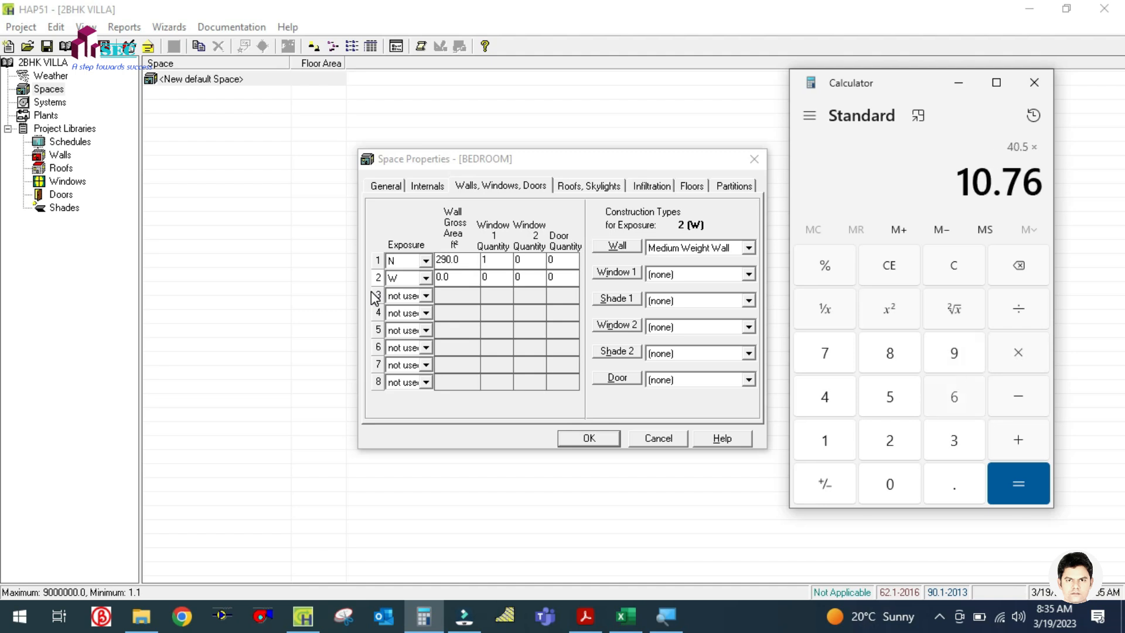
key("Return")
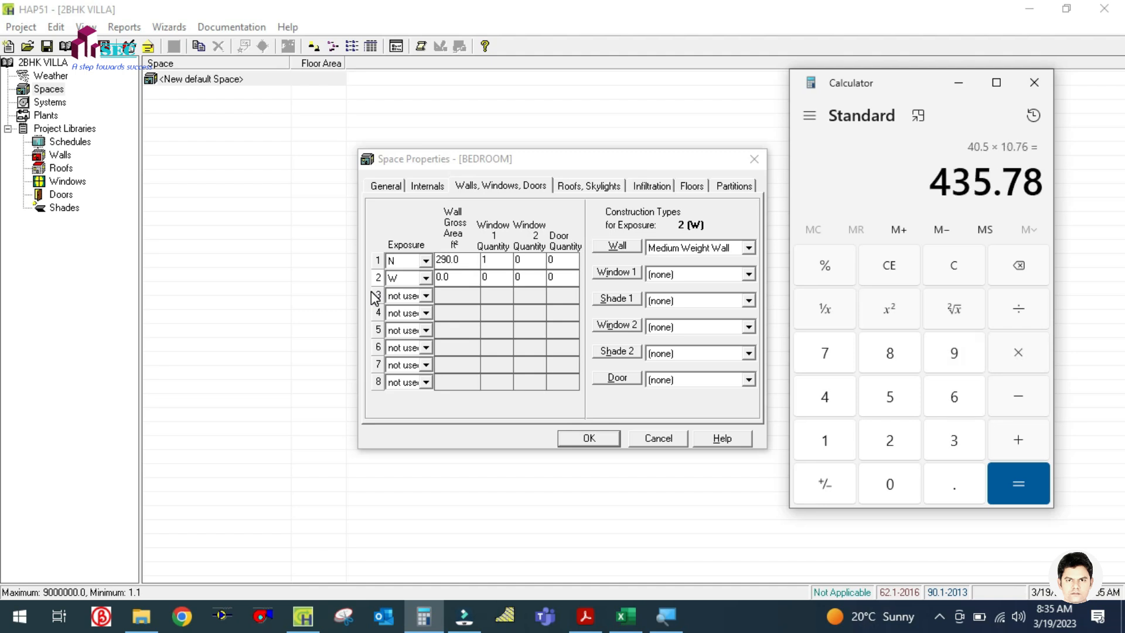
left_click(469, 288)
double_click(460, 279)
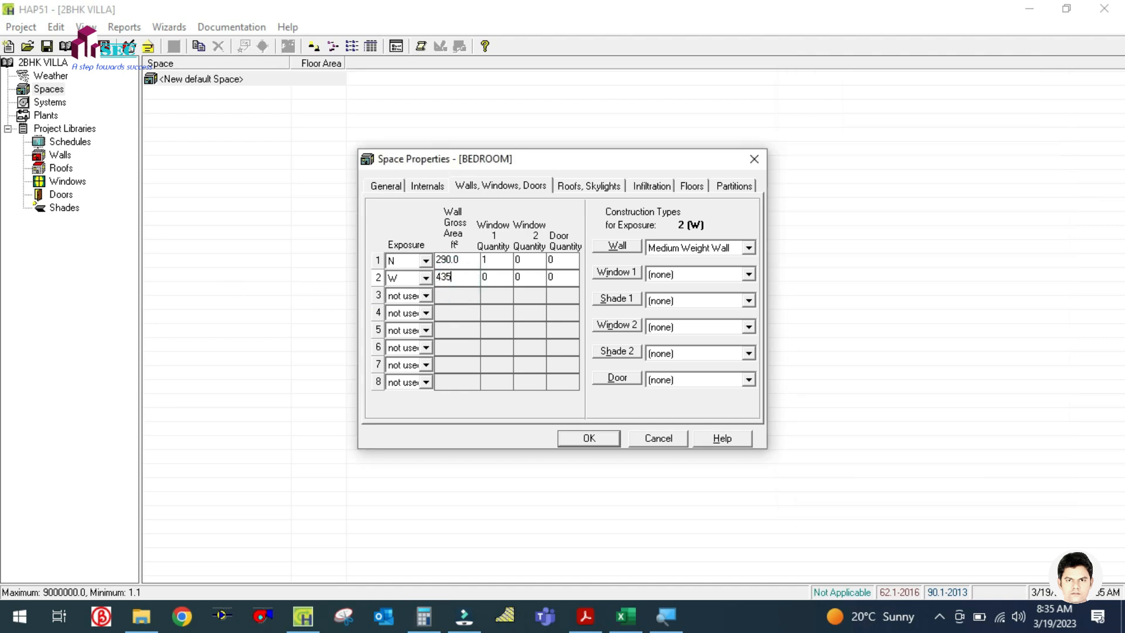
type("435")
Set the W exposure's Window 1 quantity to 1 and check the bedroom's west window on the PDF floor plan
left_click(496, 277)
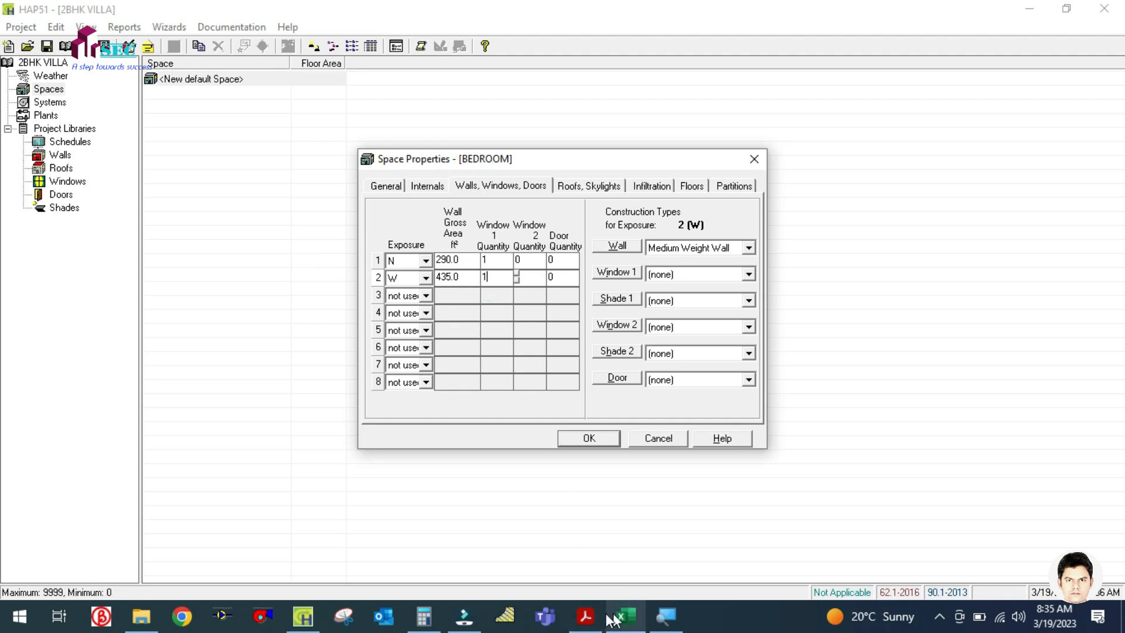
left_click(586, 616)
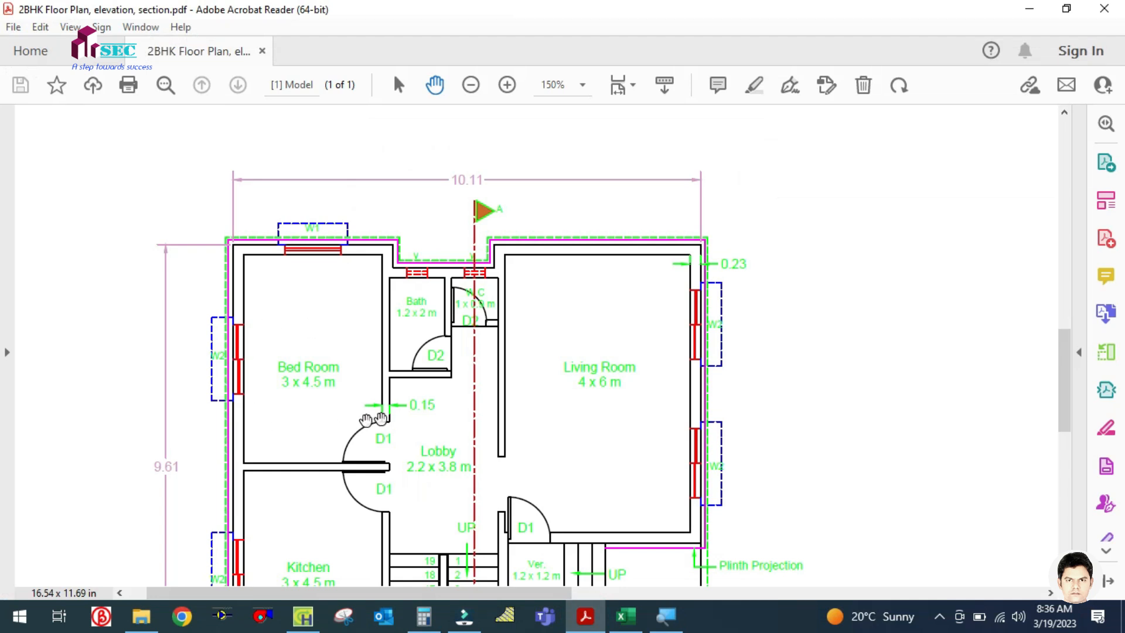
left_click(589, 617)
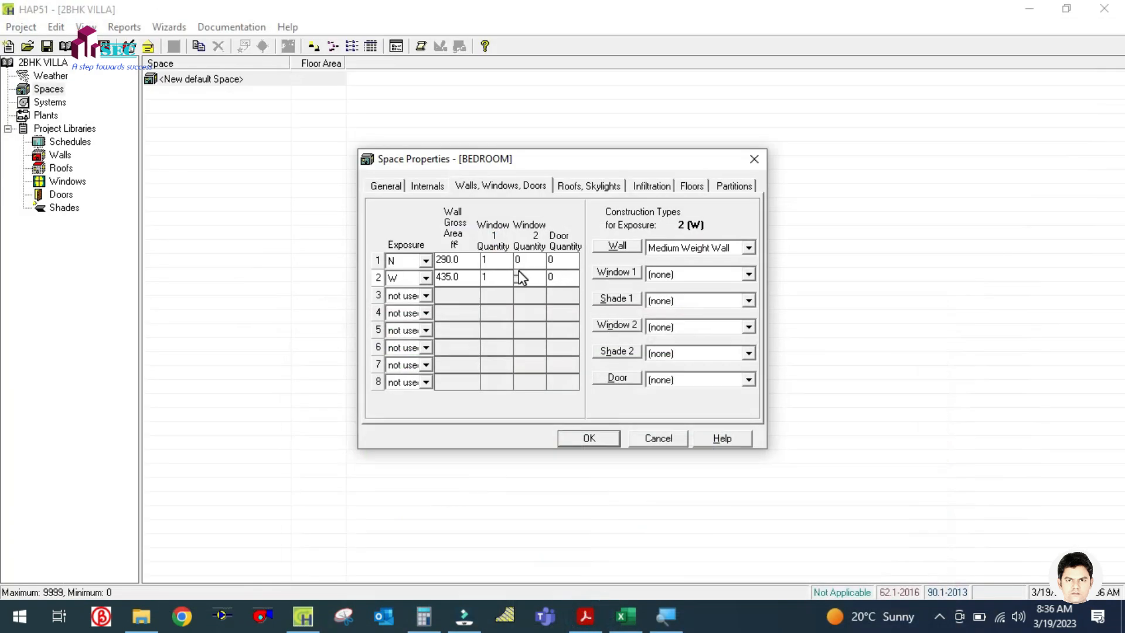
Create a new window named W2, 4 ft wide with the default height and U-value, as the W exposure's Window 1 type
left_click(674, 274)
left_click(679, 302)
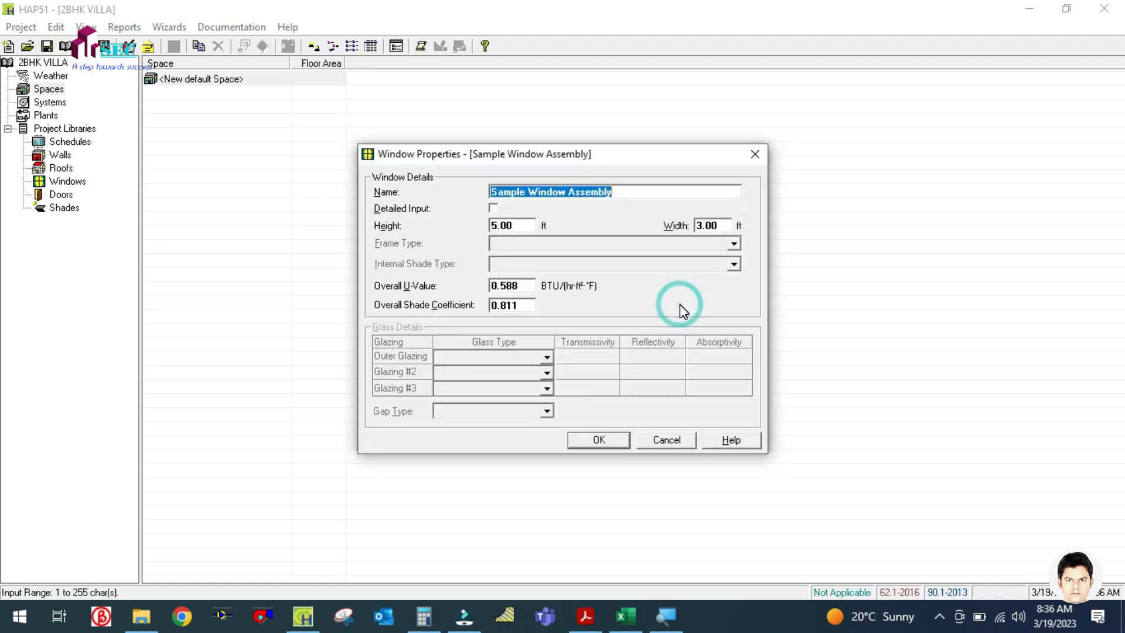
type("W1")
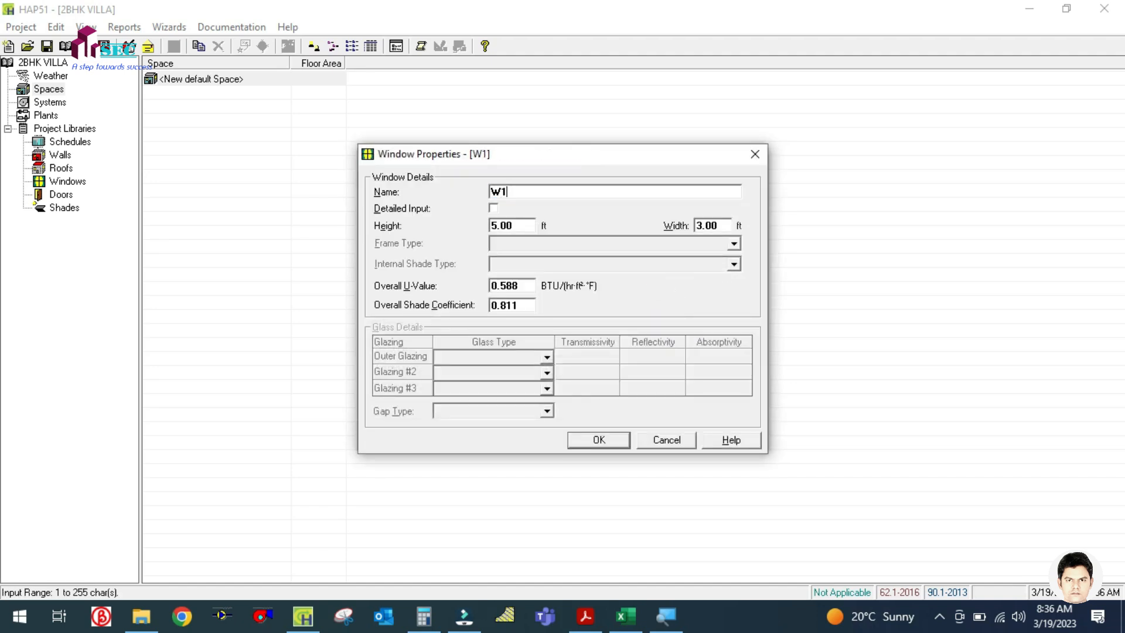
key("BackSpace")
type("2")
left_click(723, 228)
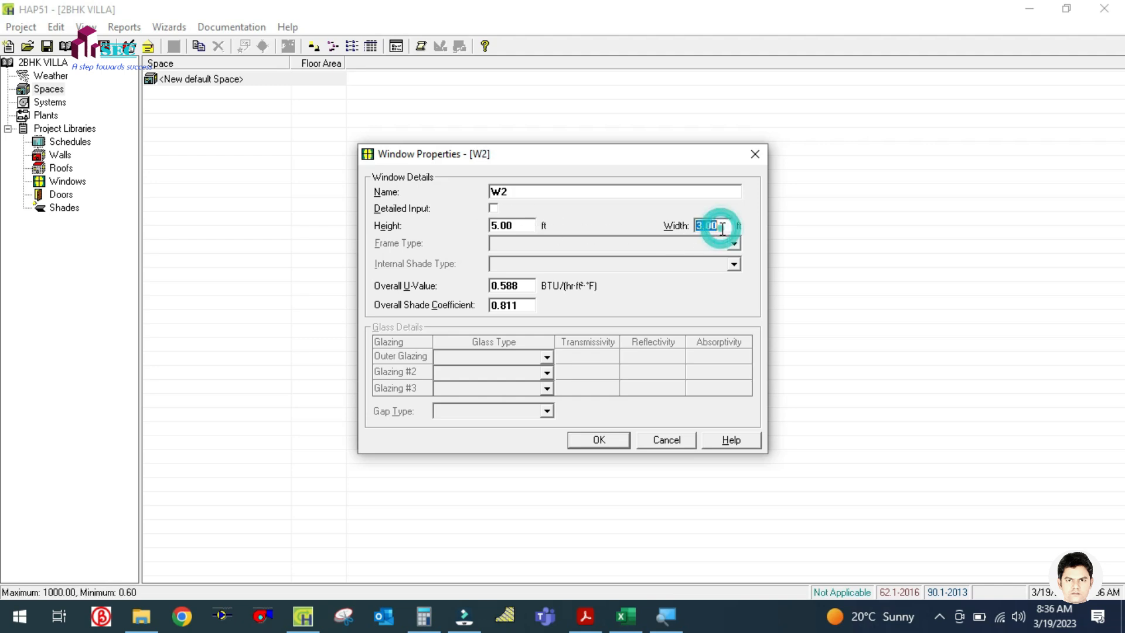
type("4")
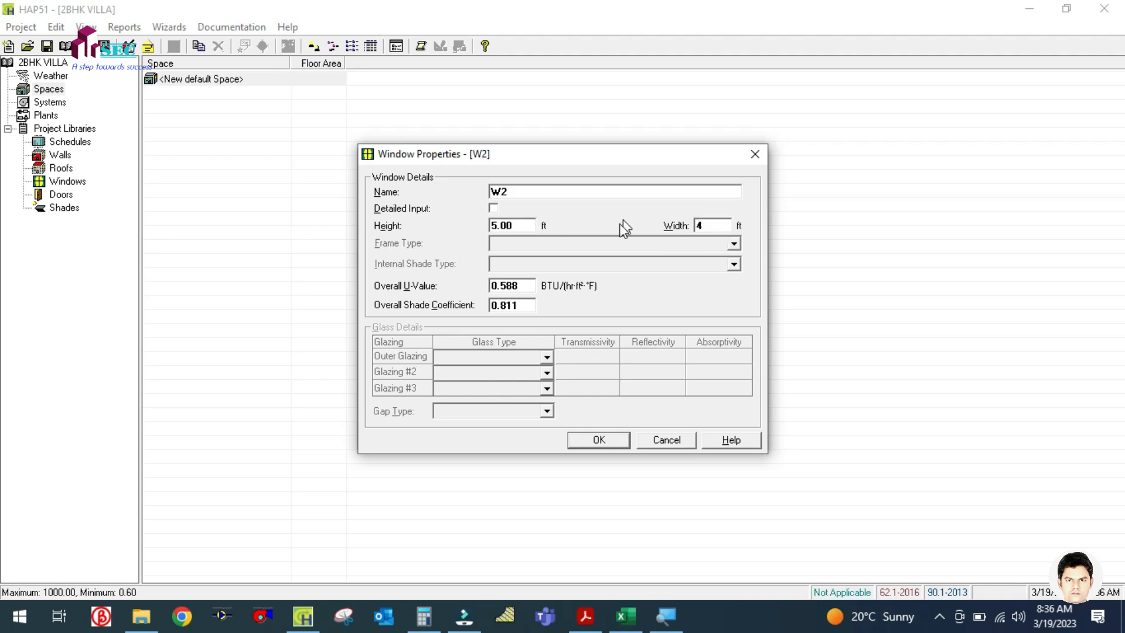
left_click(598, 440)
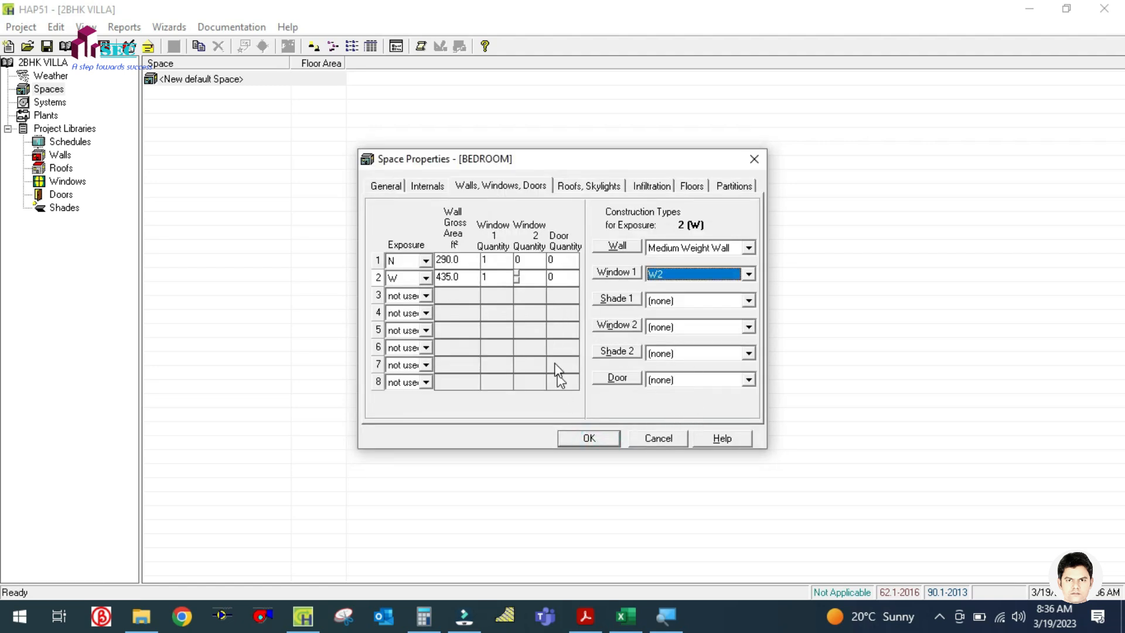
Set the bedroom's first roof exposure to H, keeping the default gross area and Light Weight Roof construction
left_click(575, 188)
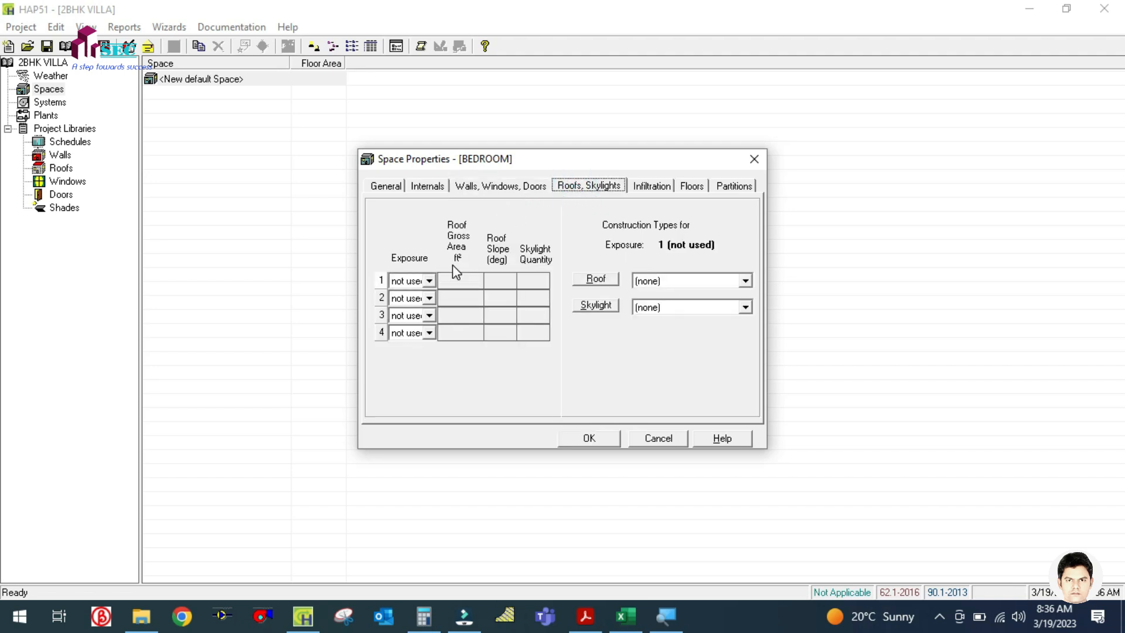
left_click(428, 282)
left_click(403, 310)
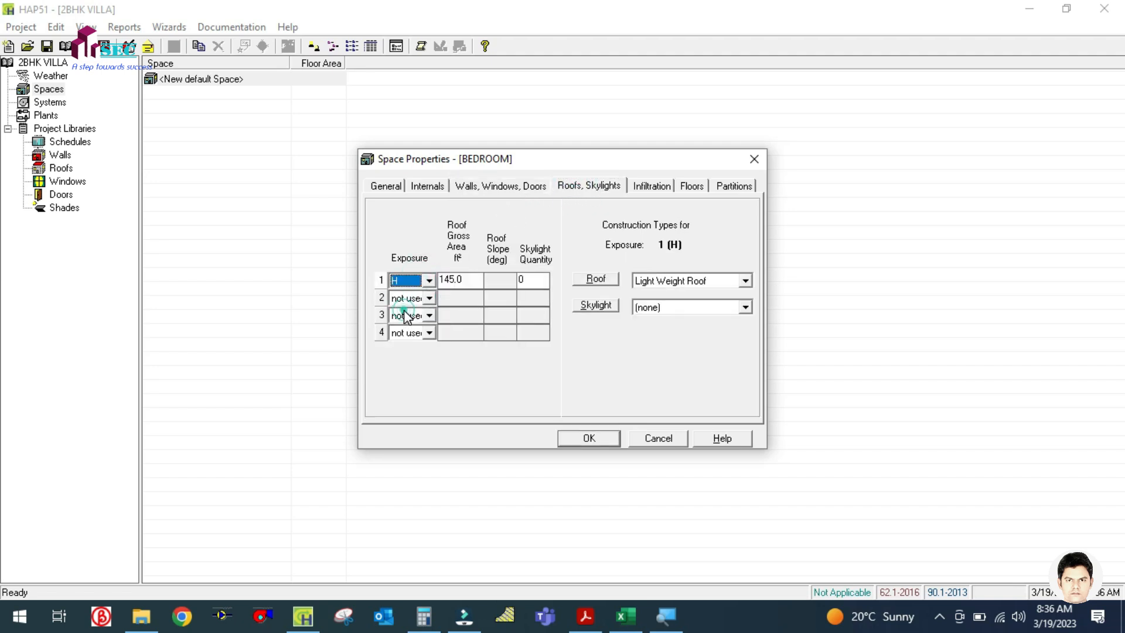
Set the bedroom's floor type to Slab Floor On Grade with the default values and try to save the space properties
left_click(645, 185)
left_click(692, 186)
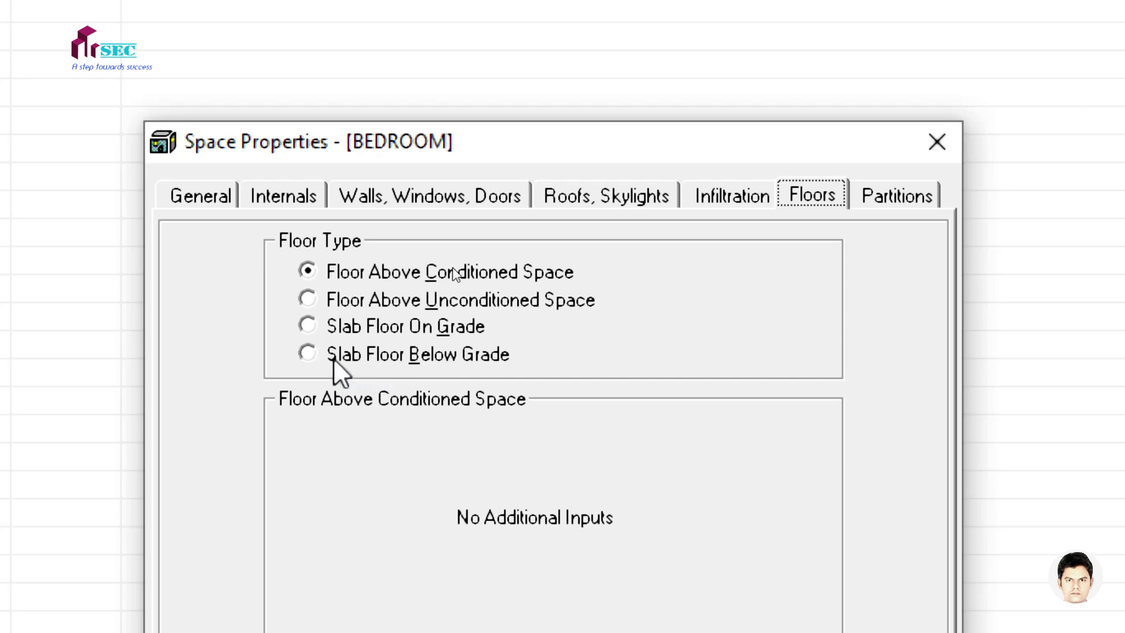
left_click(306, 327)
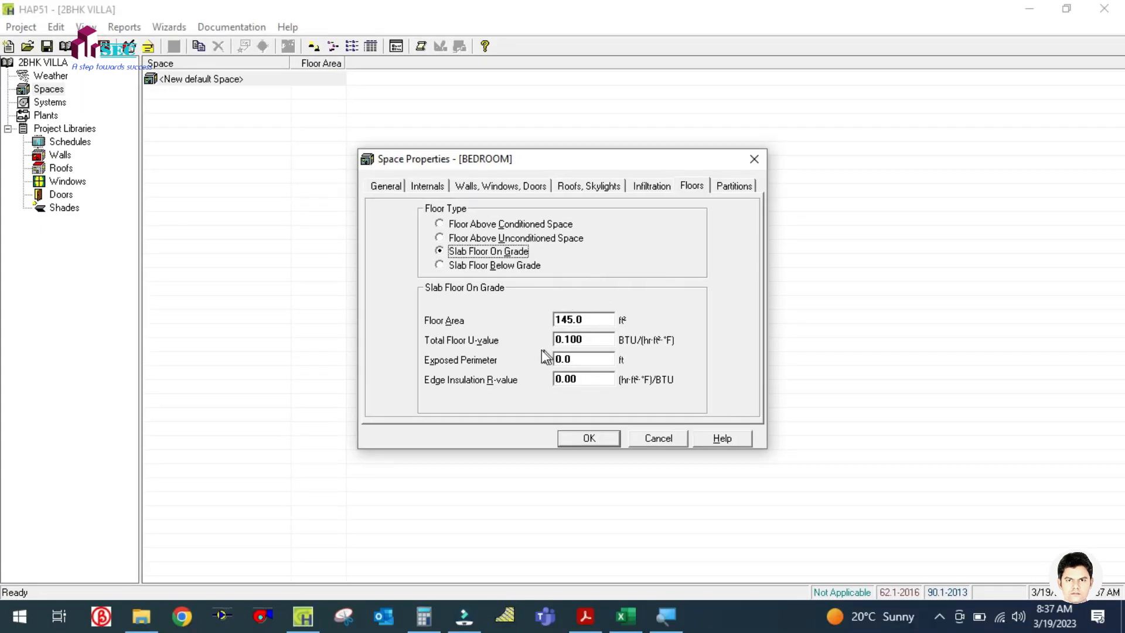
left_click(590, 340)
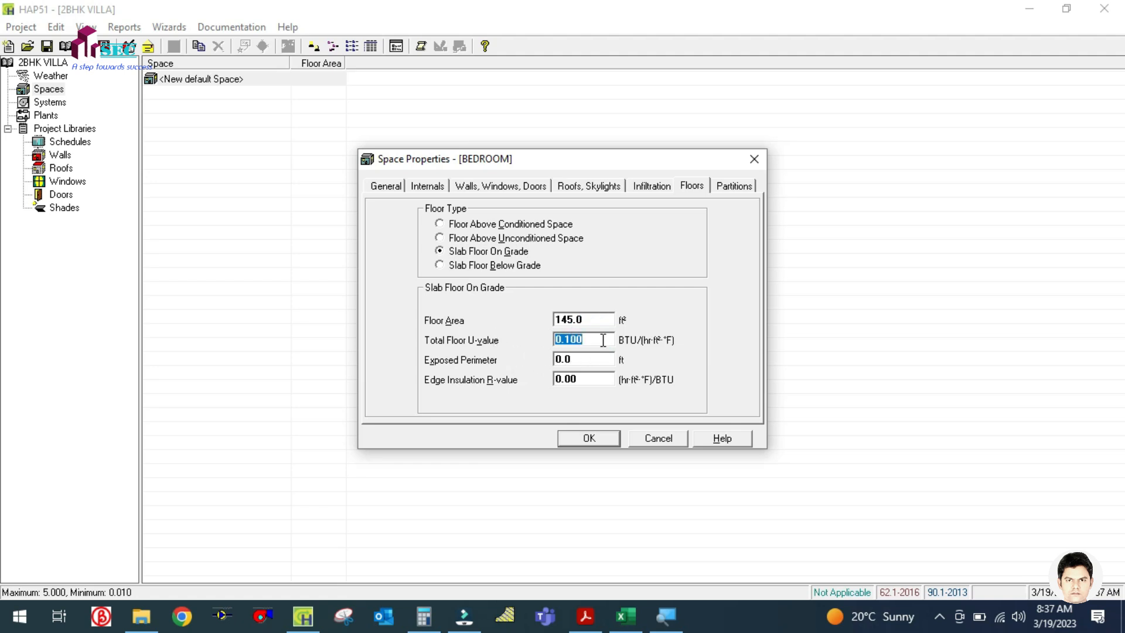
left_click(589, 438)
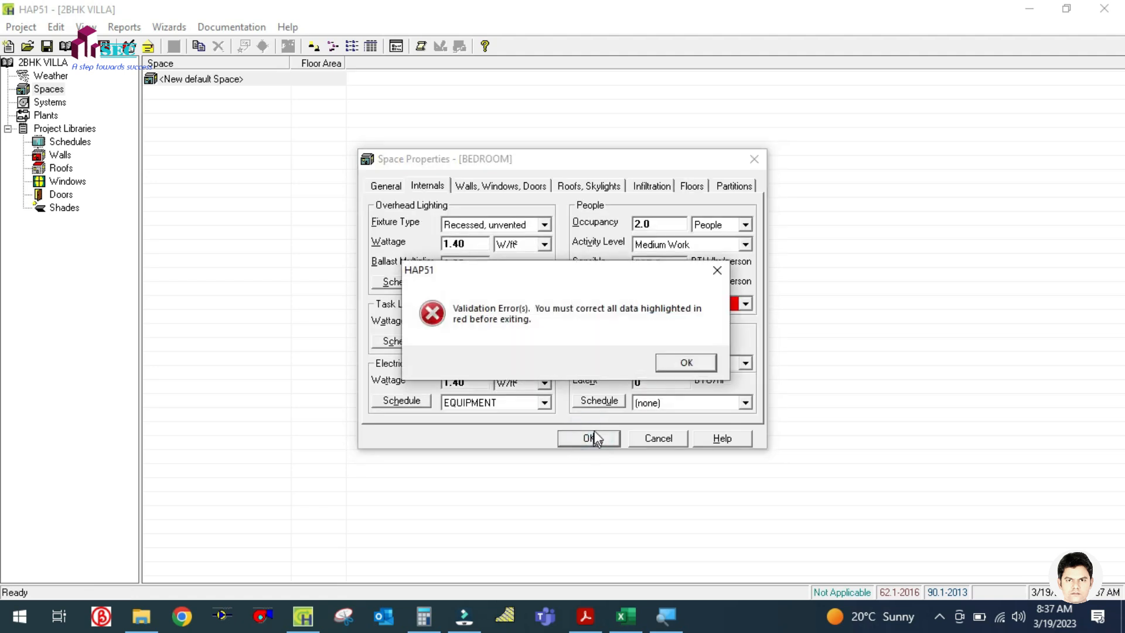
left_click(668, 357)
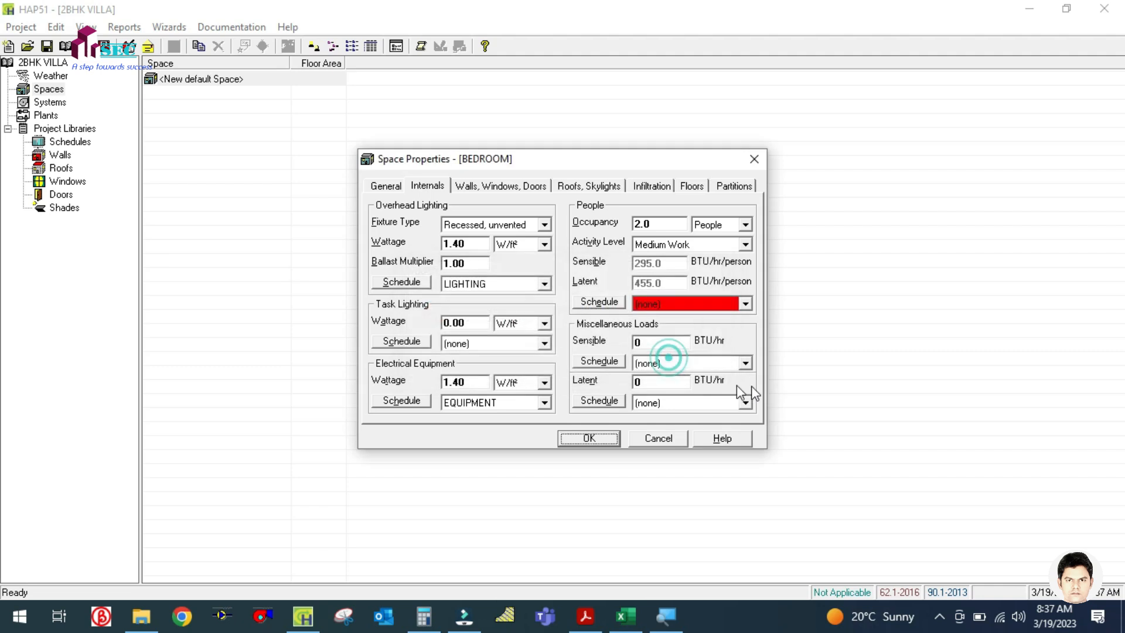
Create a fractional schedule named PEOPLE for the bedroom's occupancy and save both the schedule and the space
left_click(742, 306)
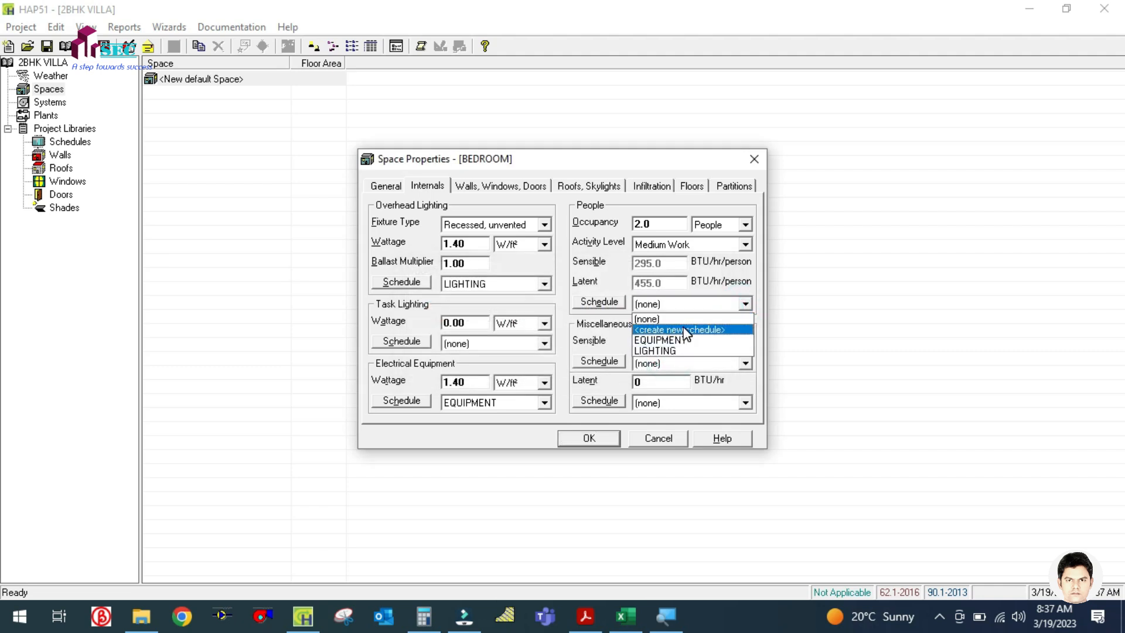
left_click(674, 330)
left_click(610, 236)
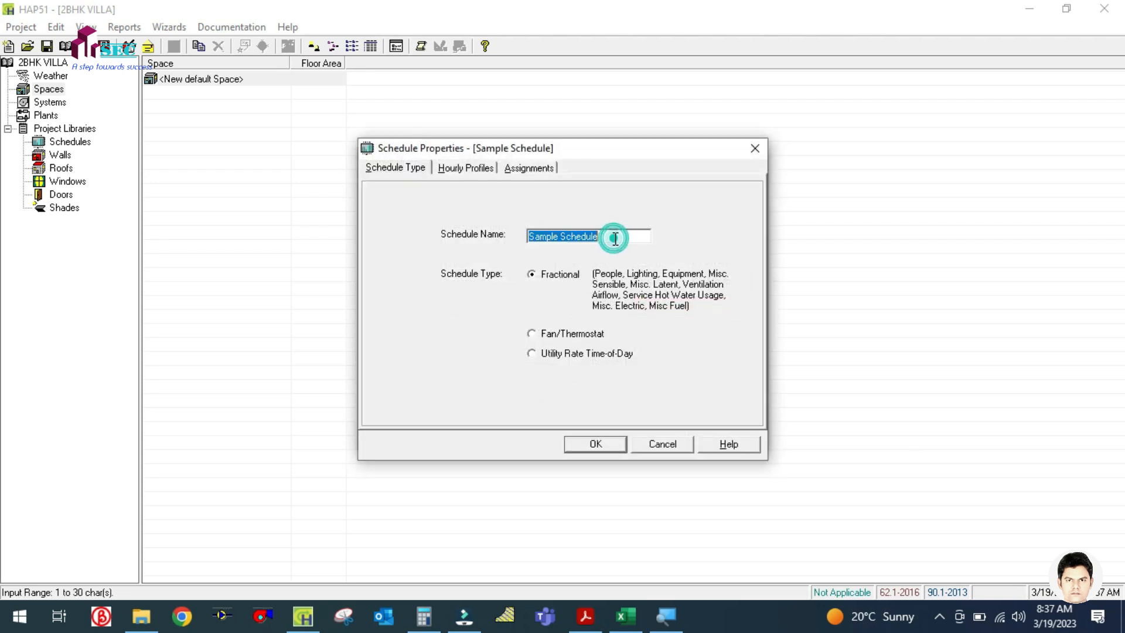
type("PEOPLE")
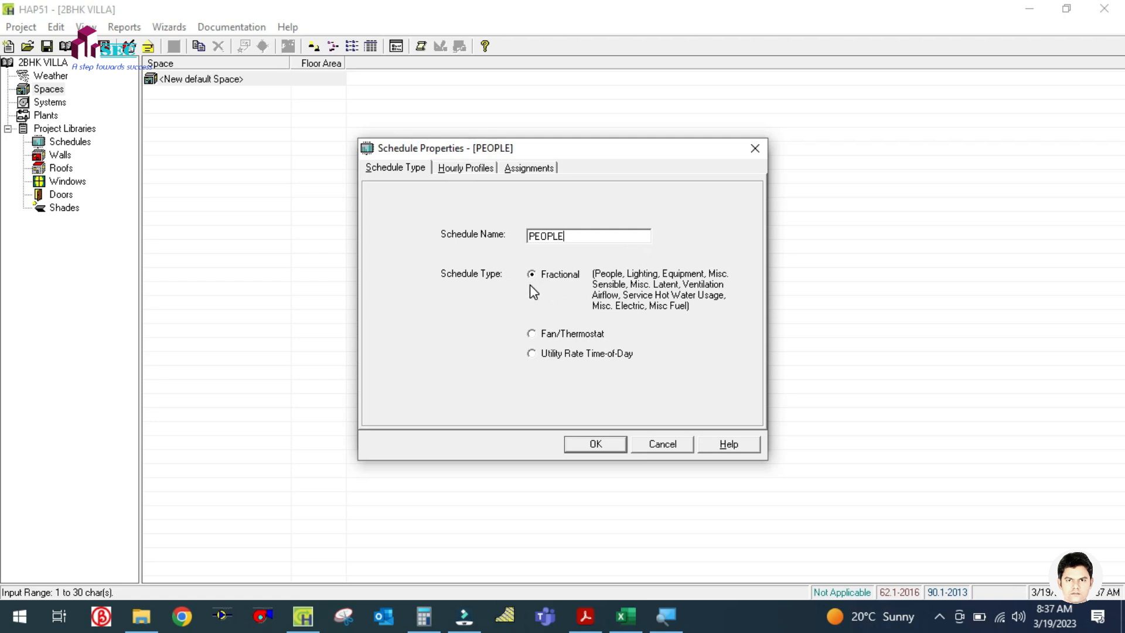
left_click(465, 167)
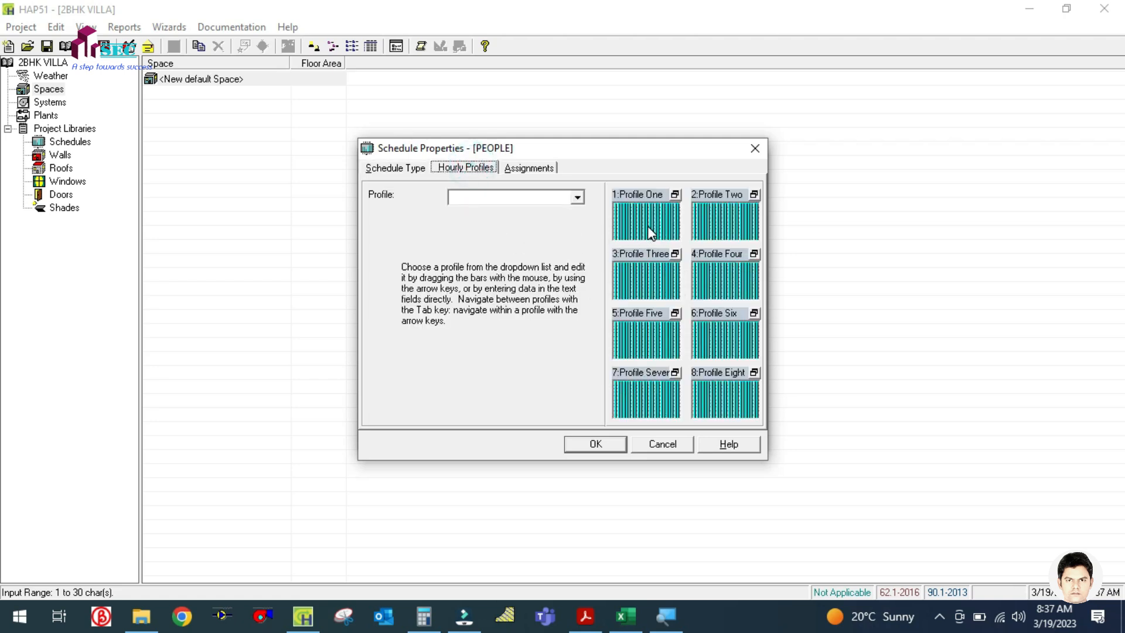
left_click(529, 168)
left_click(417, 225)
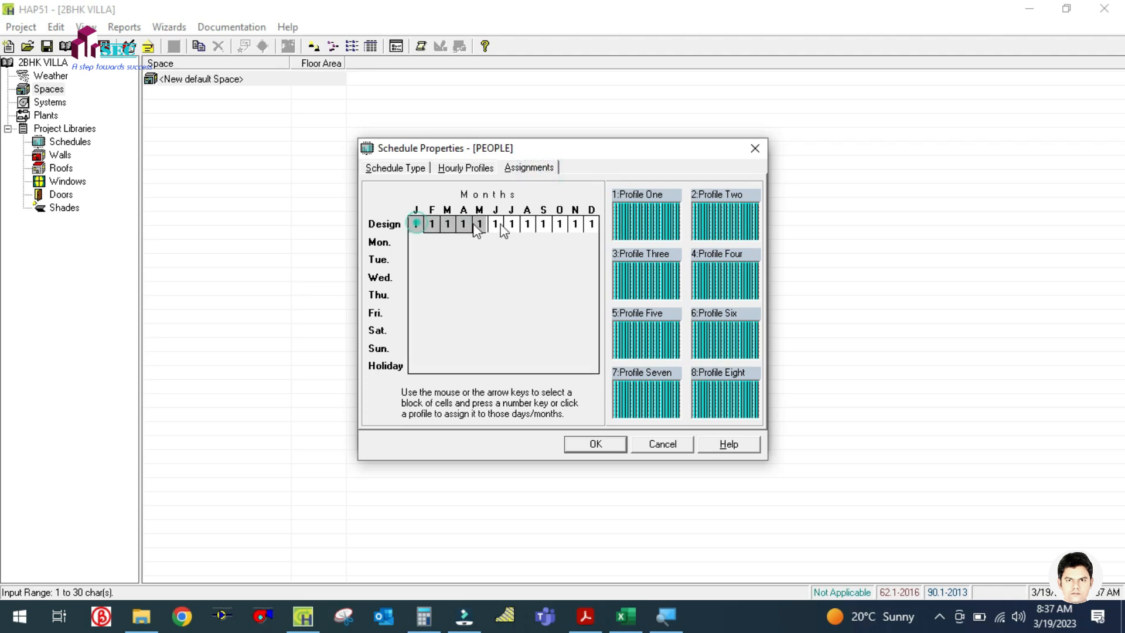
left_click(394, 168)
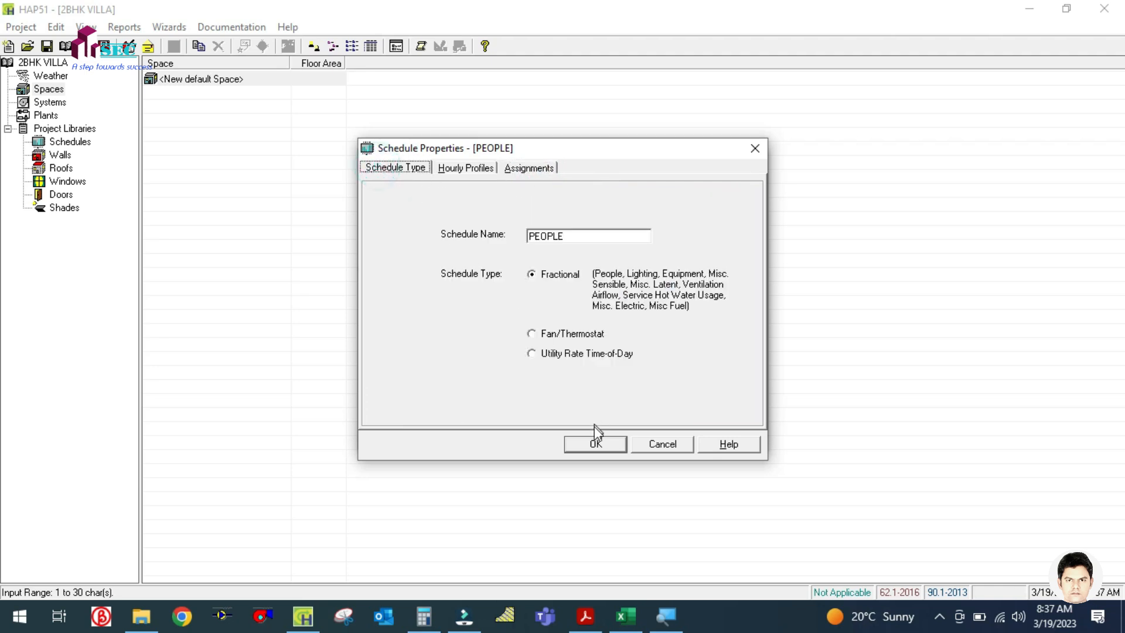
left_click(594, 443)
left_click(588, 437)
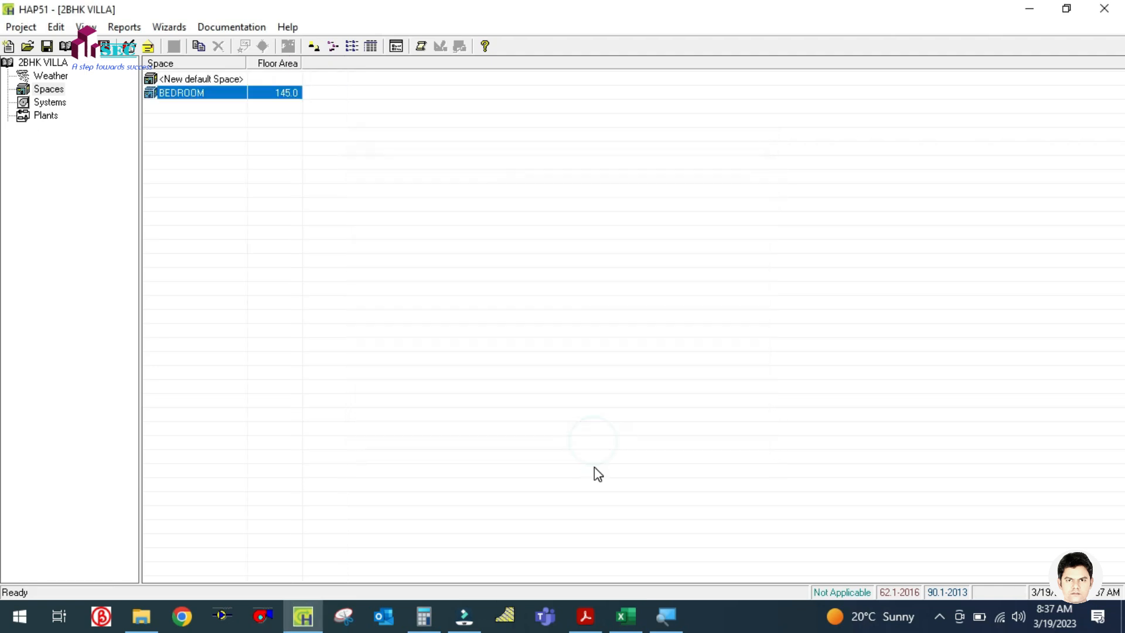
Check the living room on the floor plan PDF, return to HAP and duplicate the BEDROOM space
left_click(584, 615)
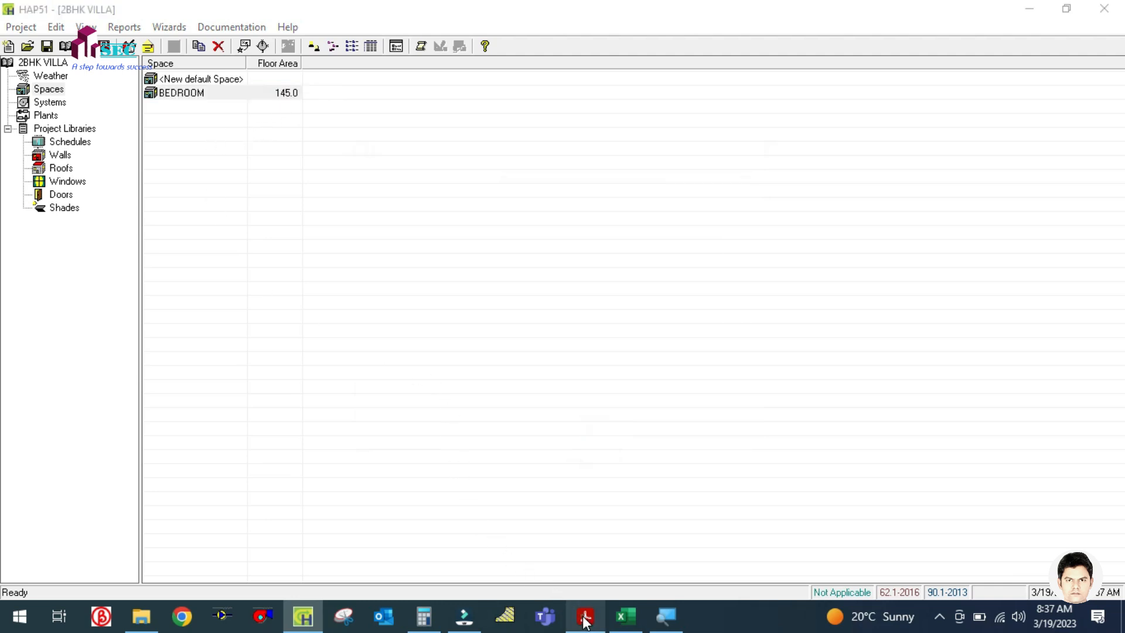
scroll(622, 301, "down", 4)
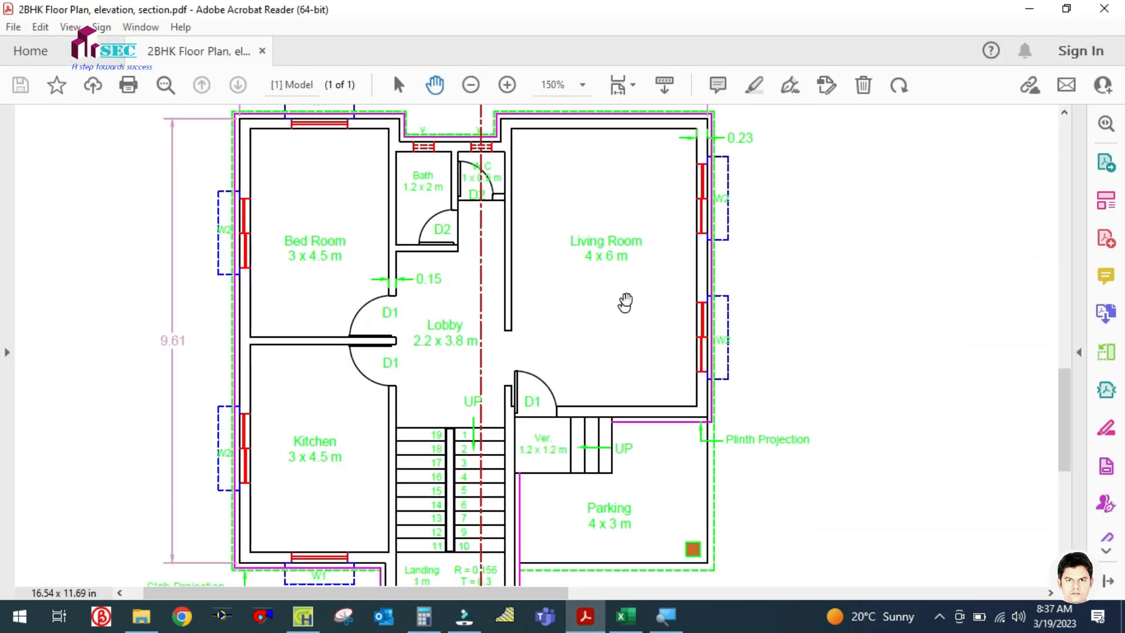
scroll(644, 248, "up", 1)
scroll(644, 248, "down", 1)
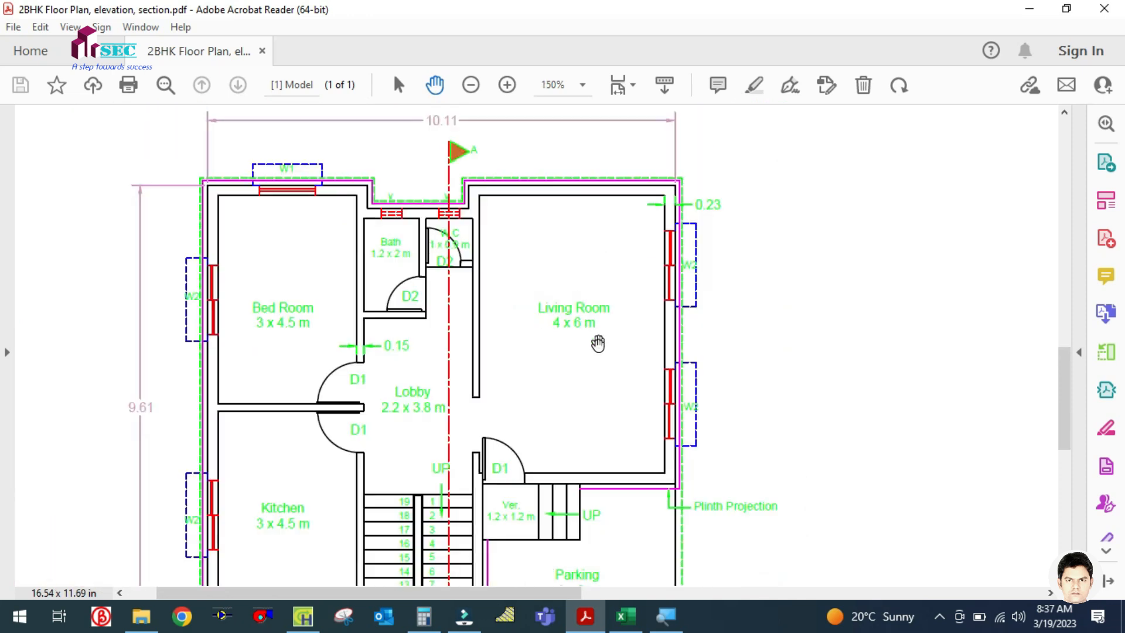
key("alt+Tab")
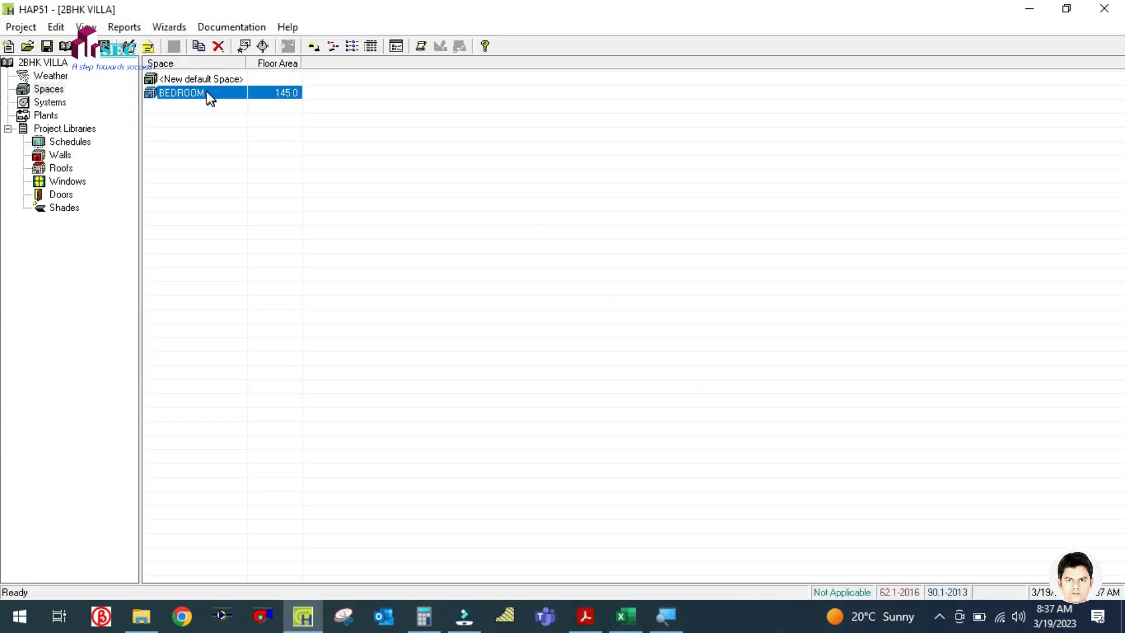
right_click(196, 95)
left_click(219, 101)
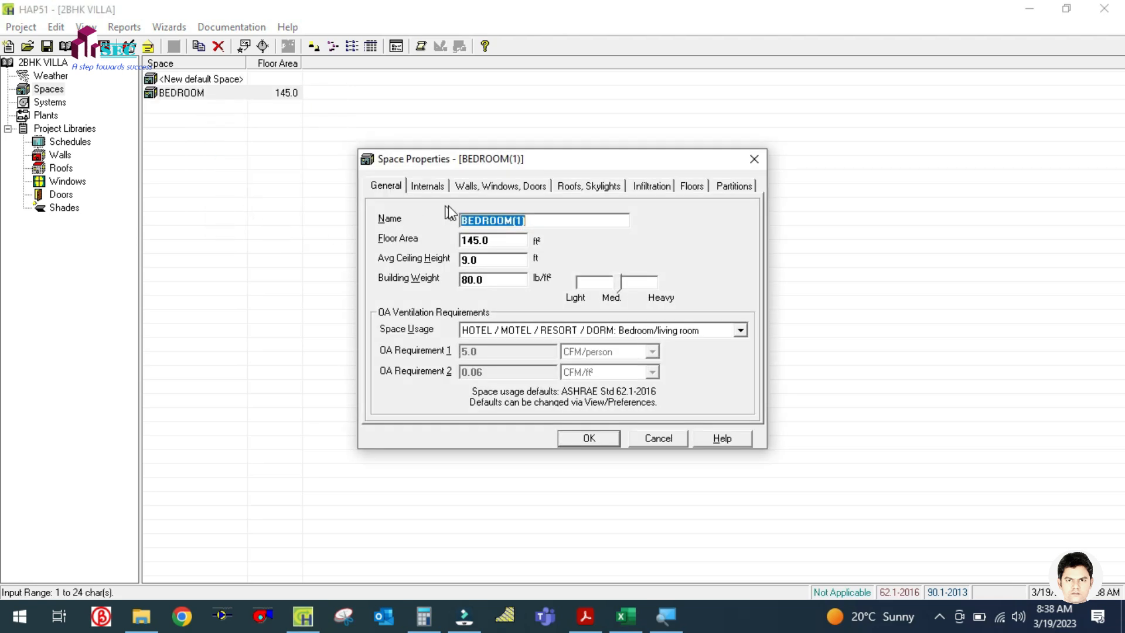
Rename the duplicated space as LIVING ROOM
left_click(545, 217)
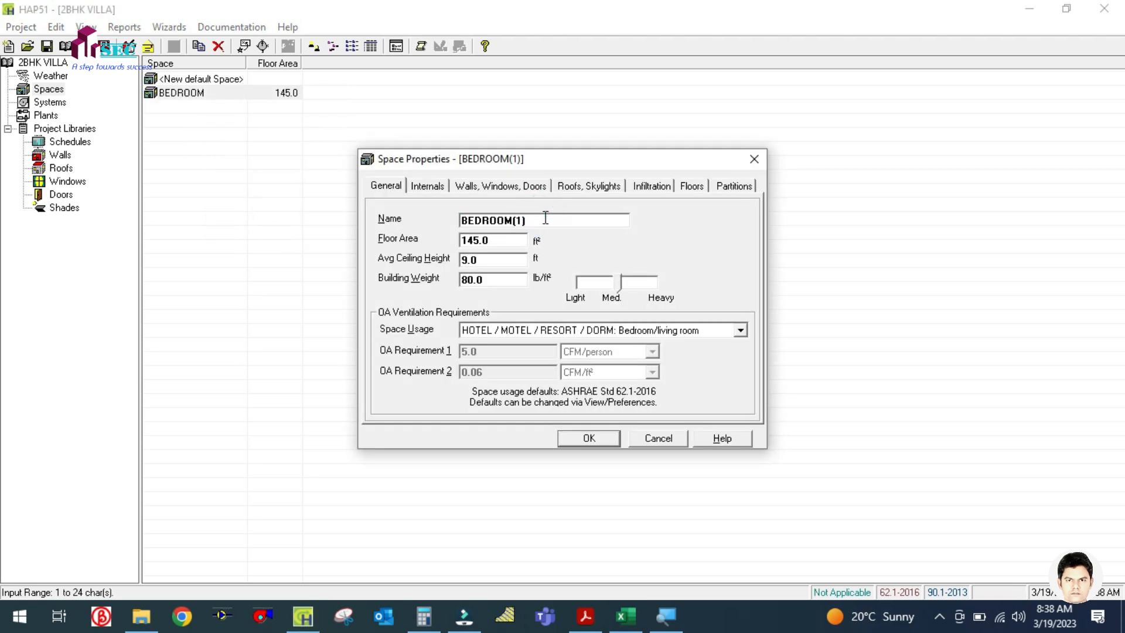
key("BackSpace")
key("BackSpace")
key("BackSpace")
key("BackSpace")
key("BackSpace")
key("BackSpace")
key("BackSpace")
key("BackSpace")
key("BackSpace")
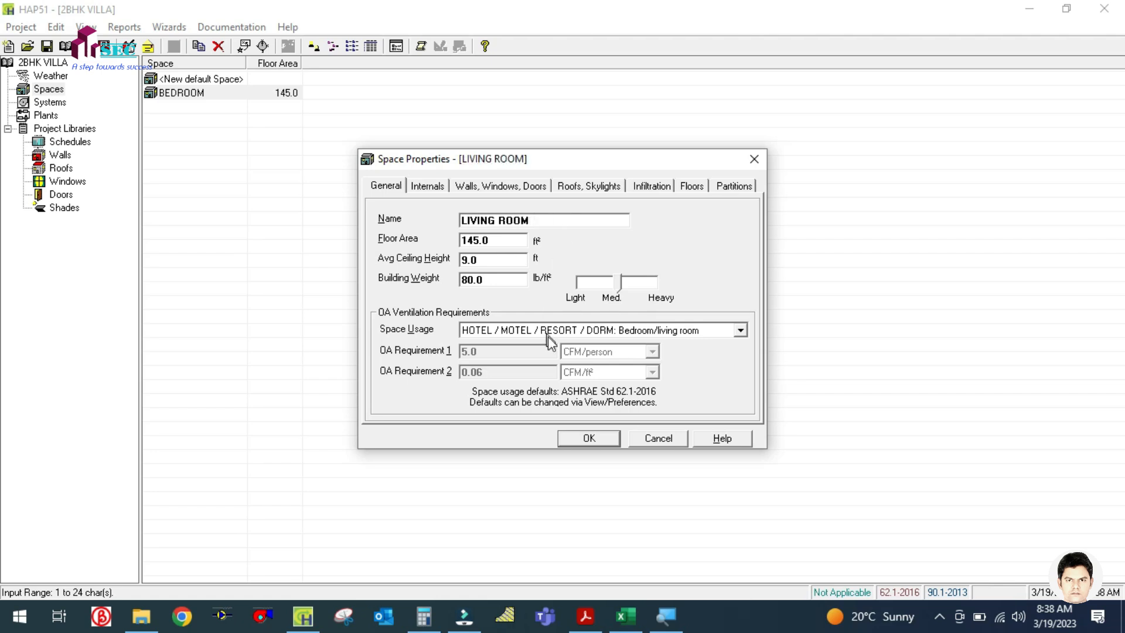
Calculate the living room's floor area in square feet in Calculator as 4 × 6 × 10.76, using the floor plan dimensions
left_click(585, 615)
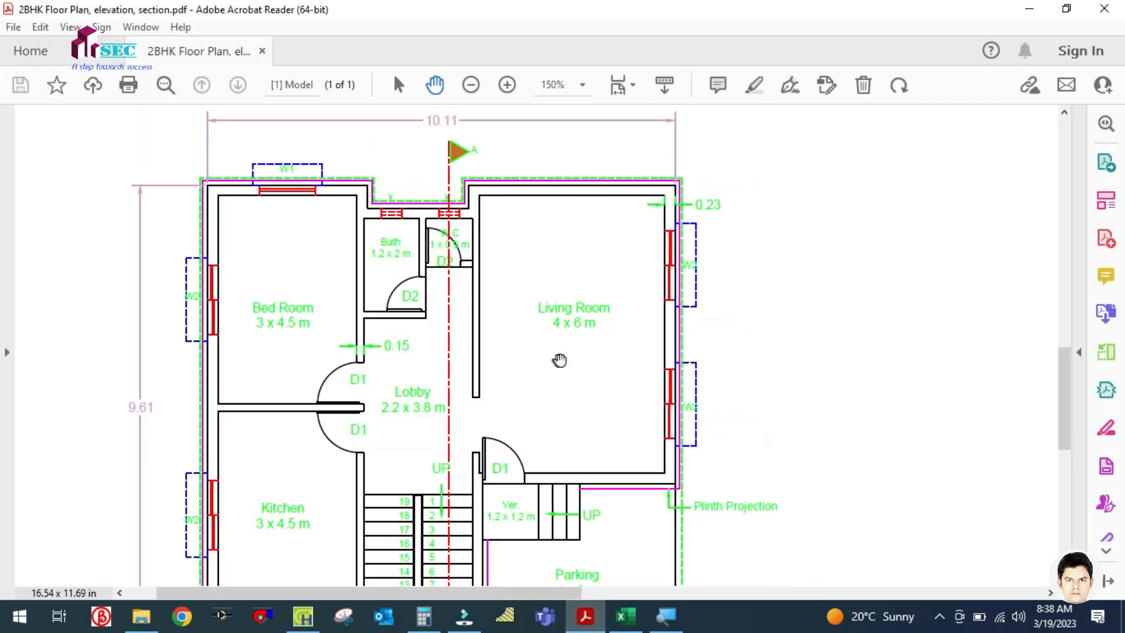
left_click(423, 616)
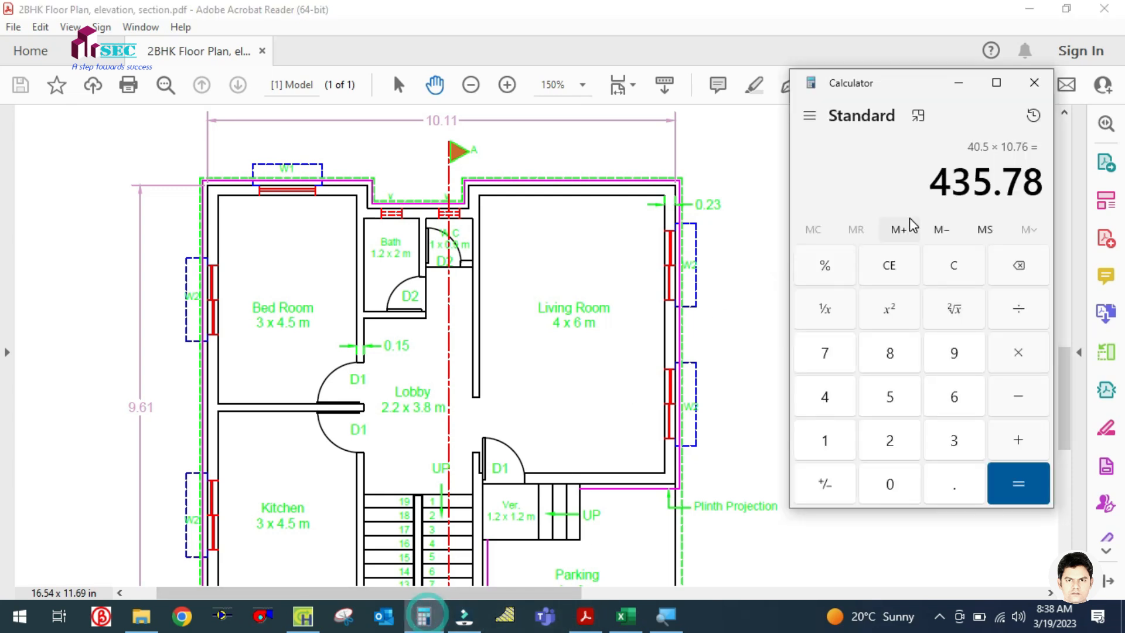
left_click(952, 269)
type("4 × ")
type("6")
key("Return")
type("10.76")
key("Return")
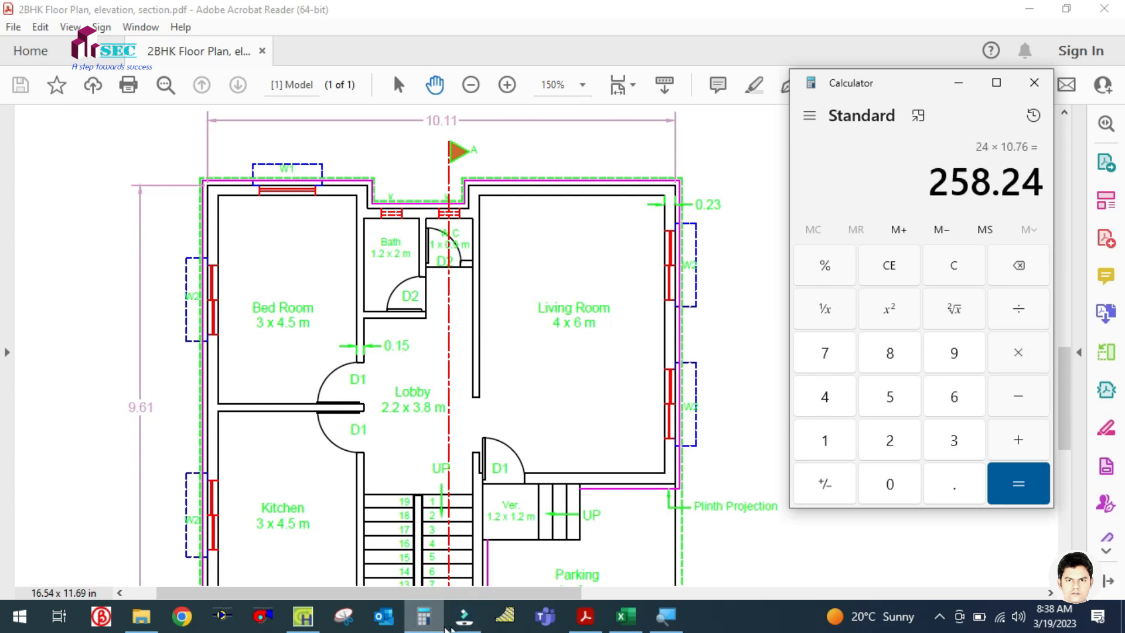
Return to HAP and set the living room's floor area to 258 ft²
left_click(303, 617)
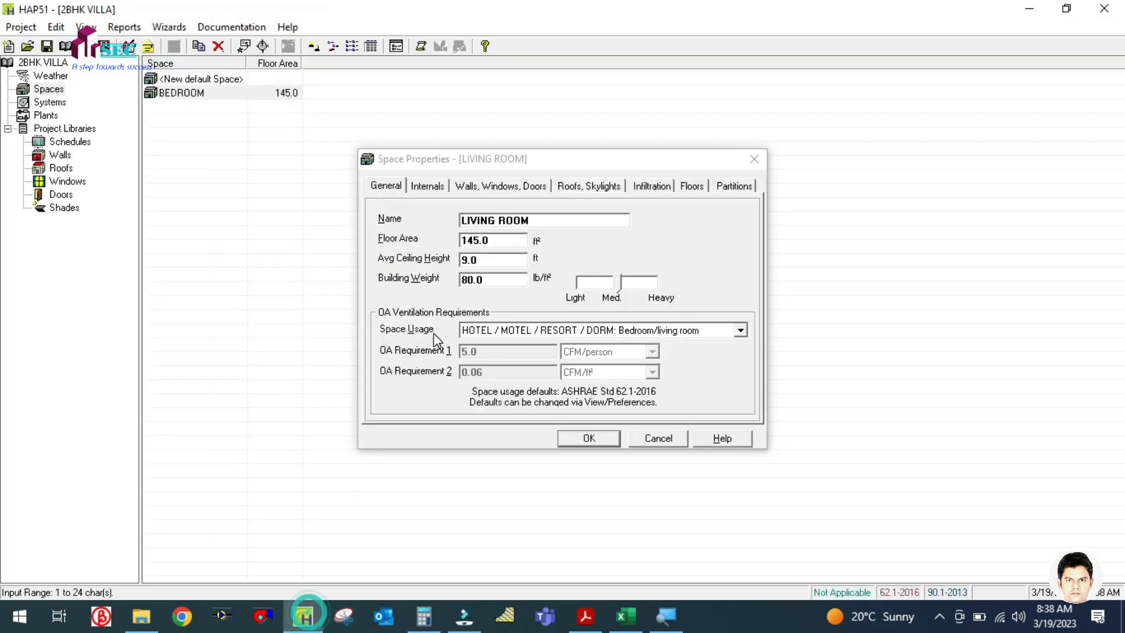
left_click(504, 243)
type("258")
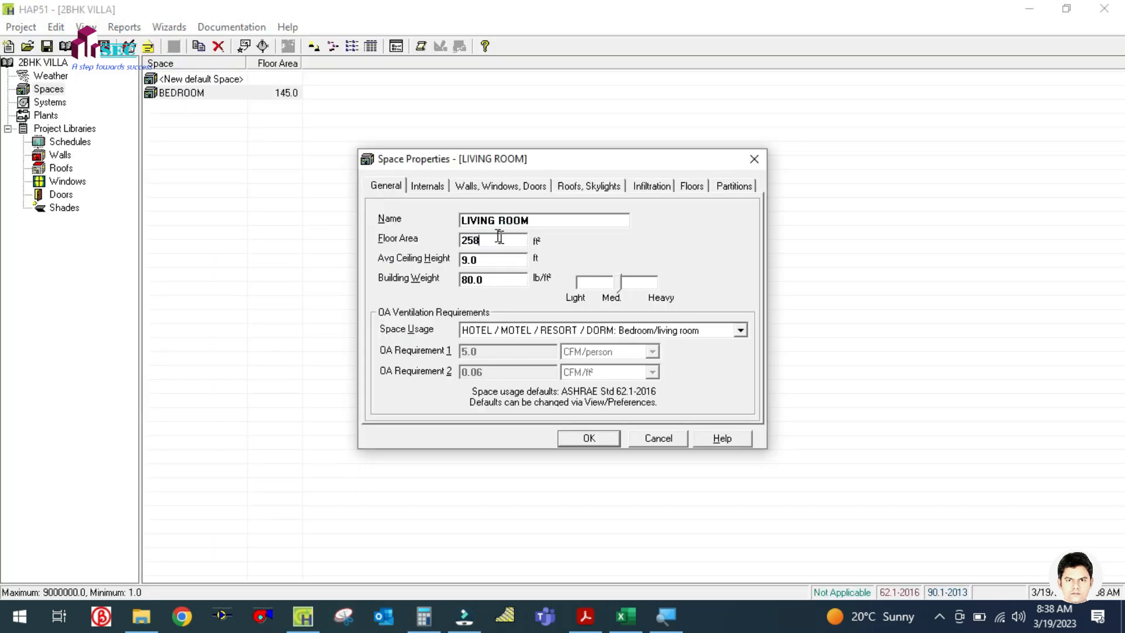
left_click(486, 259)
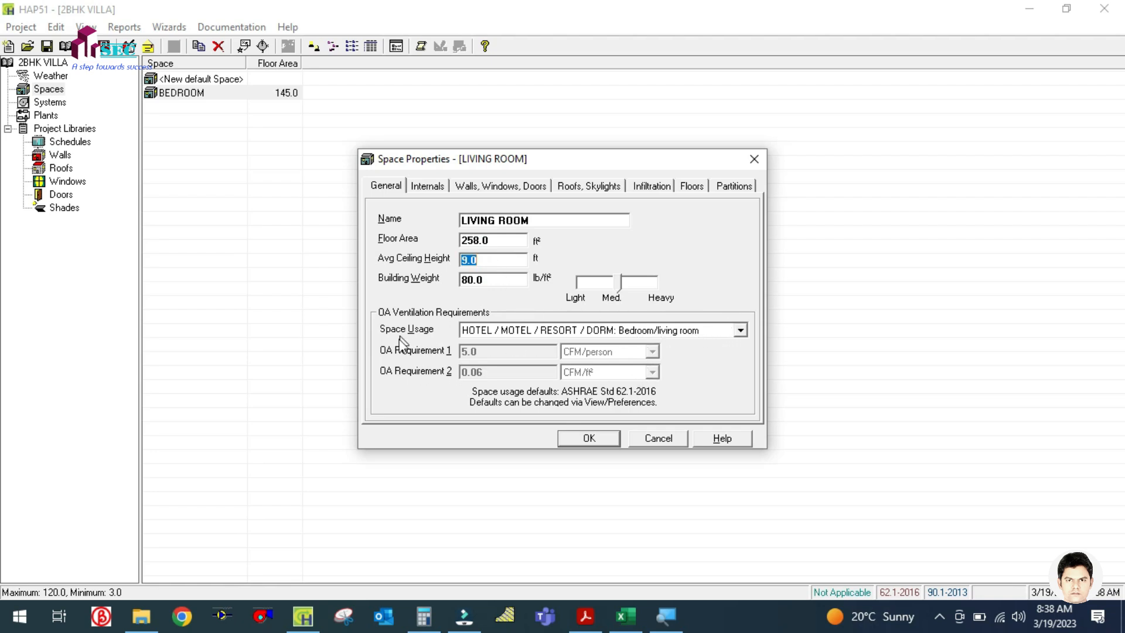
Set the living room's second wall exposure to E, and bring up the floor plan PDF and Calculator
left_click(435, 185)
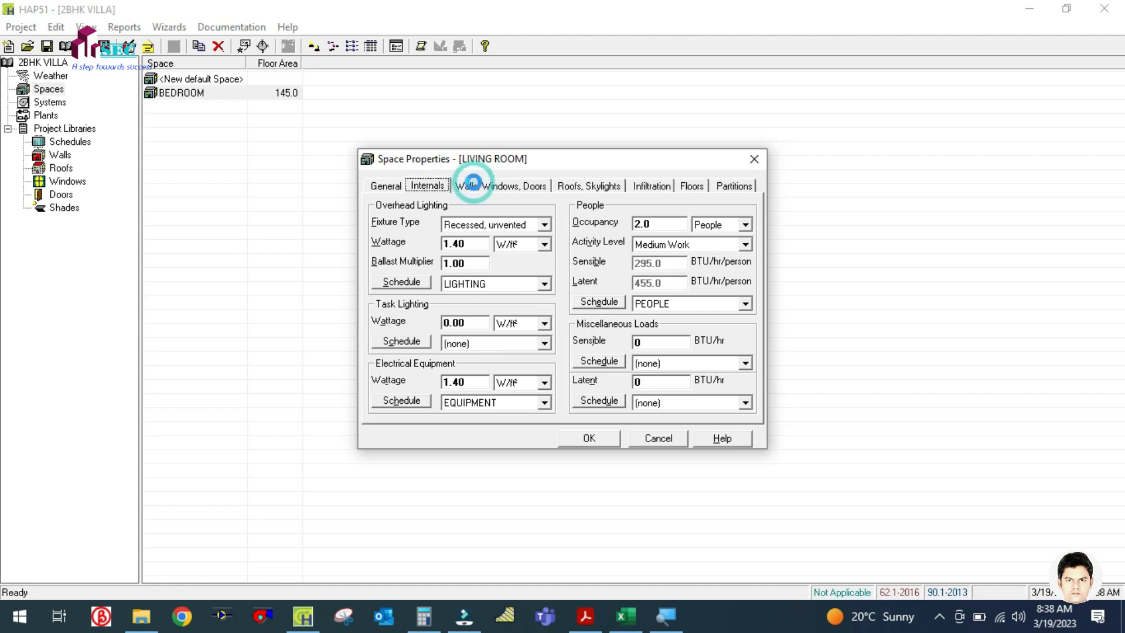
left_click(476, 187)
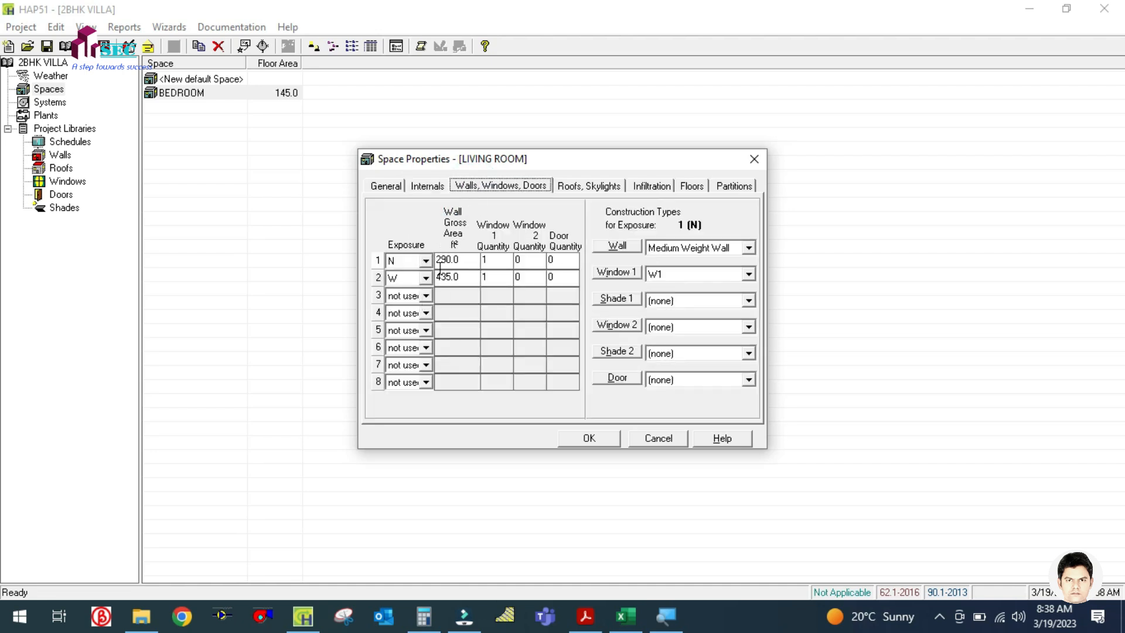
left_click(426, 277)
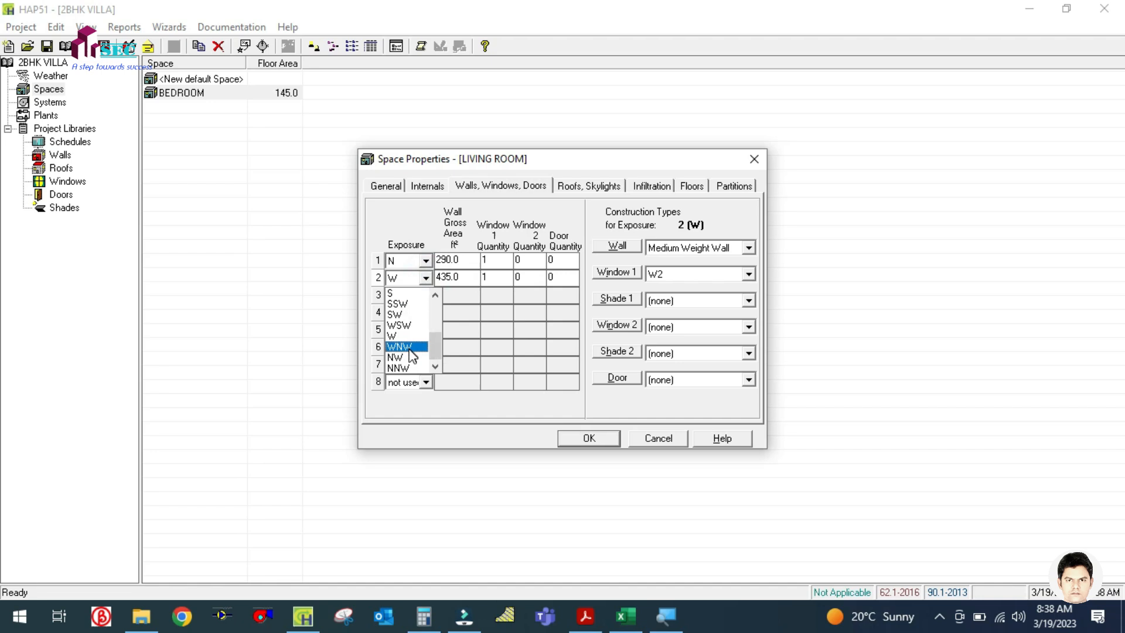
scroll(404, 342, "up", 3)
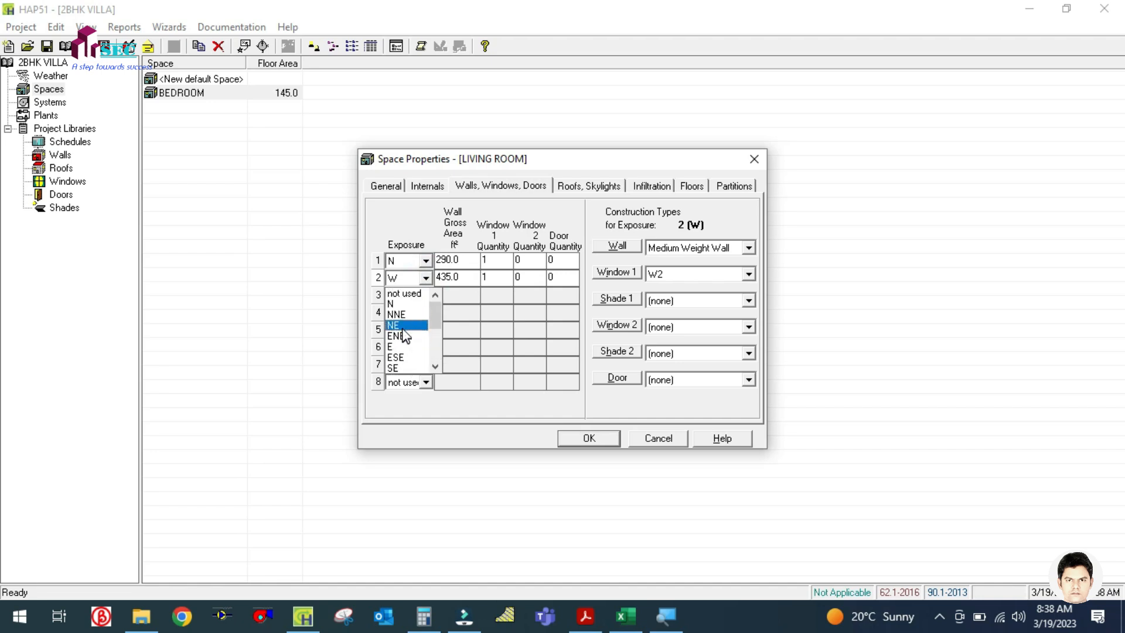
left_click(404, 346)
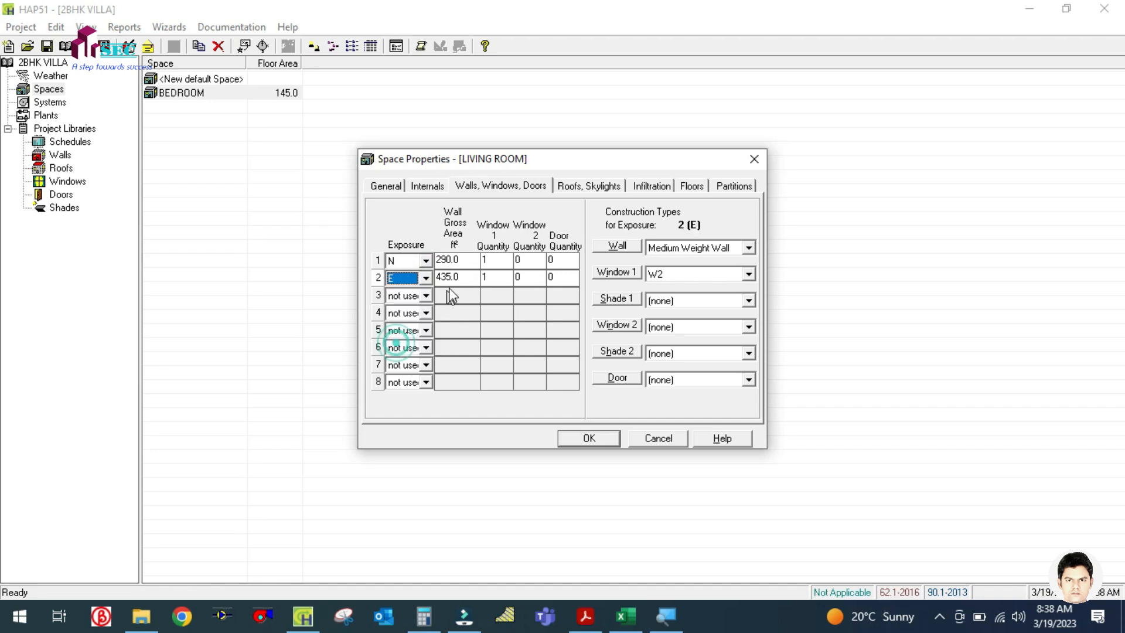
left_click(457, 280)
left_click(585, 616)
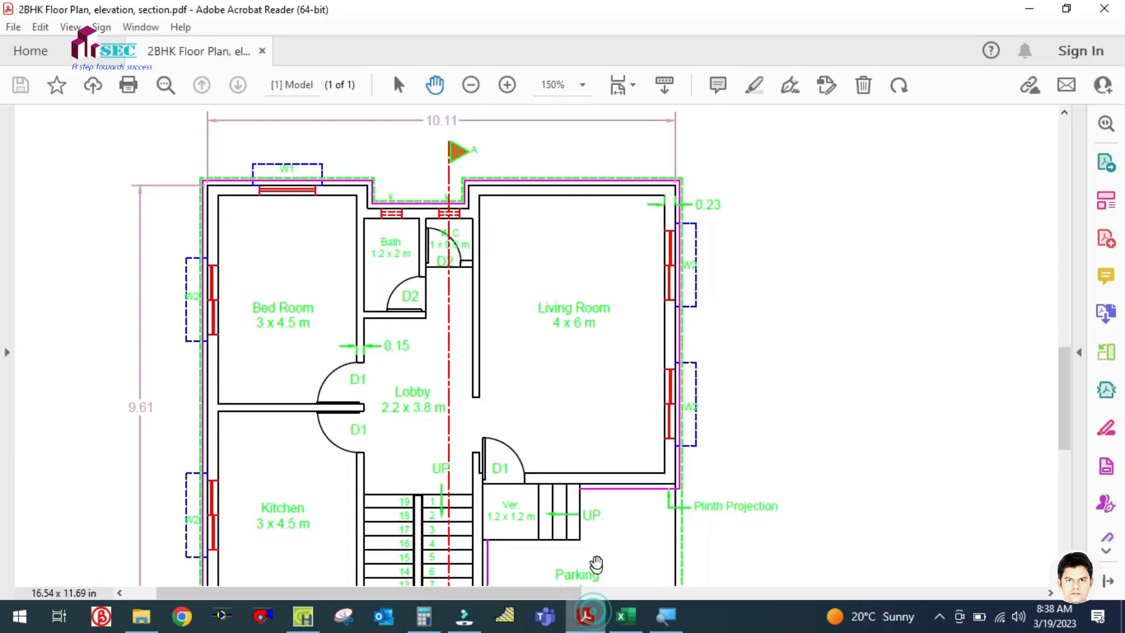
left_click(423, 617)
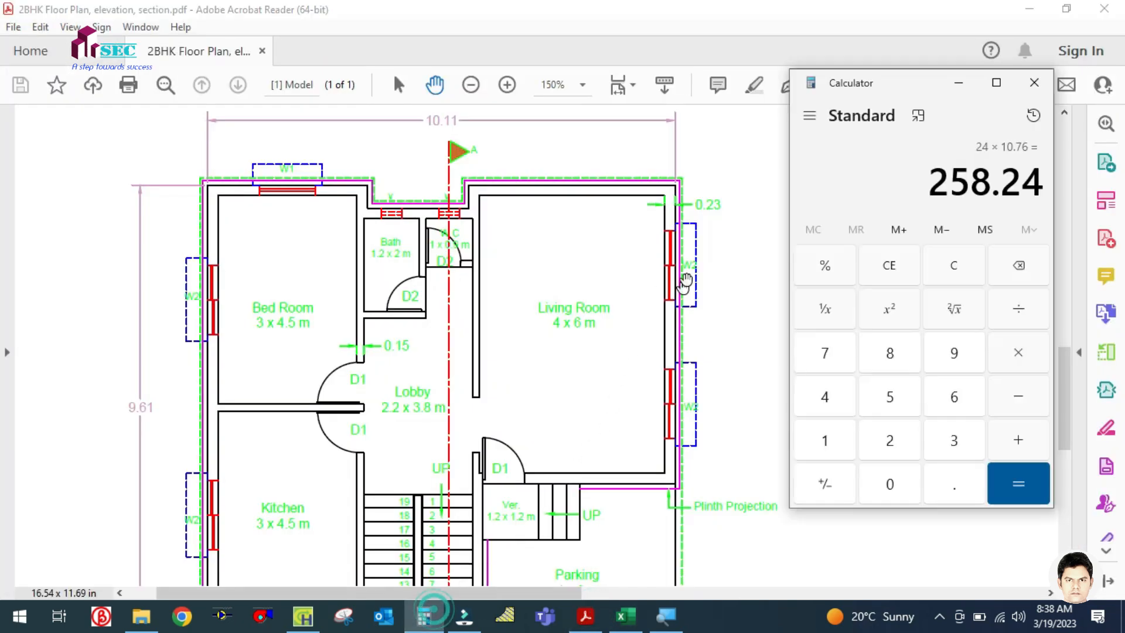
left_click(952, 265)
type("6")
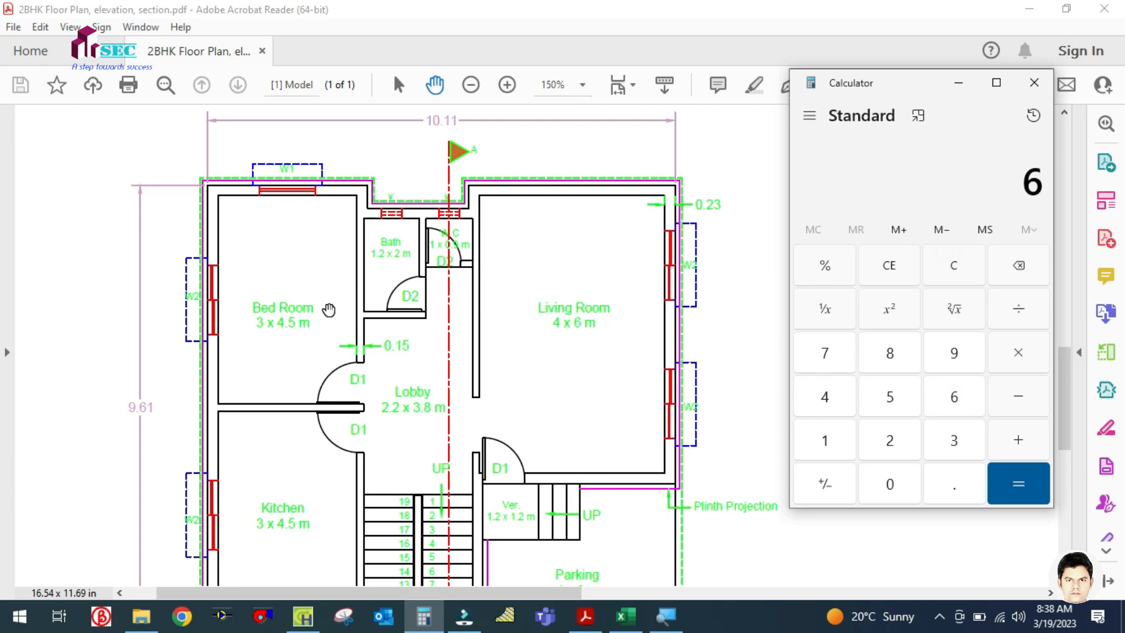
type(" × 9")
key("Return")
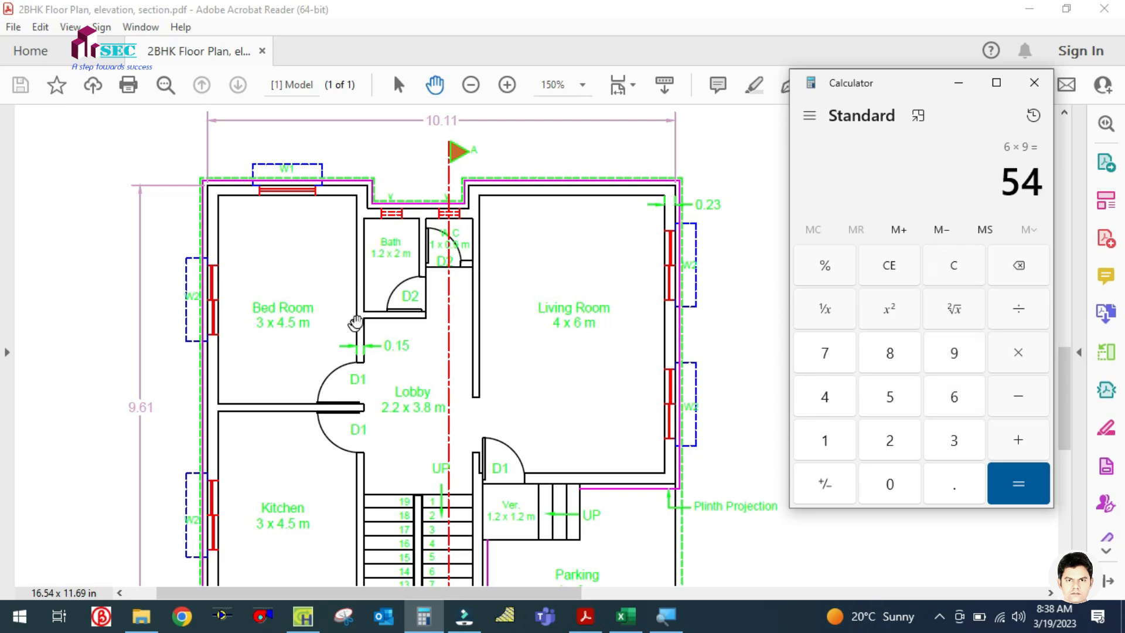
Calculate the living room's east wall gross area in square feet as 6 × 3.28 × 9
left_click(937, 273)
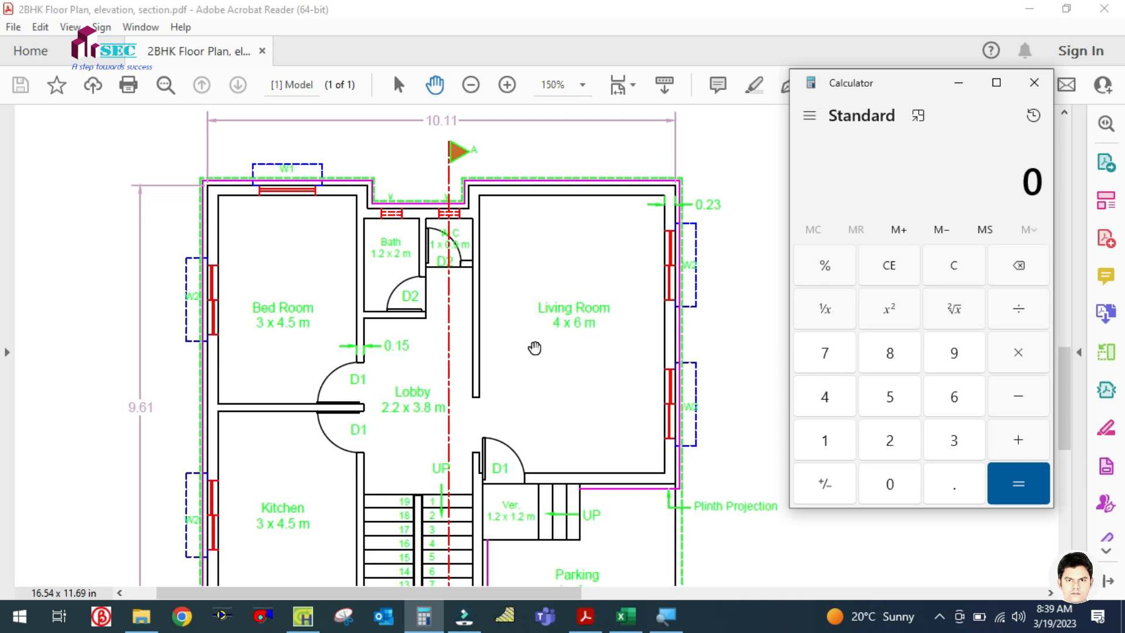
key("6")
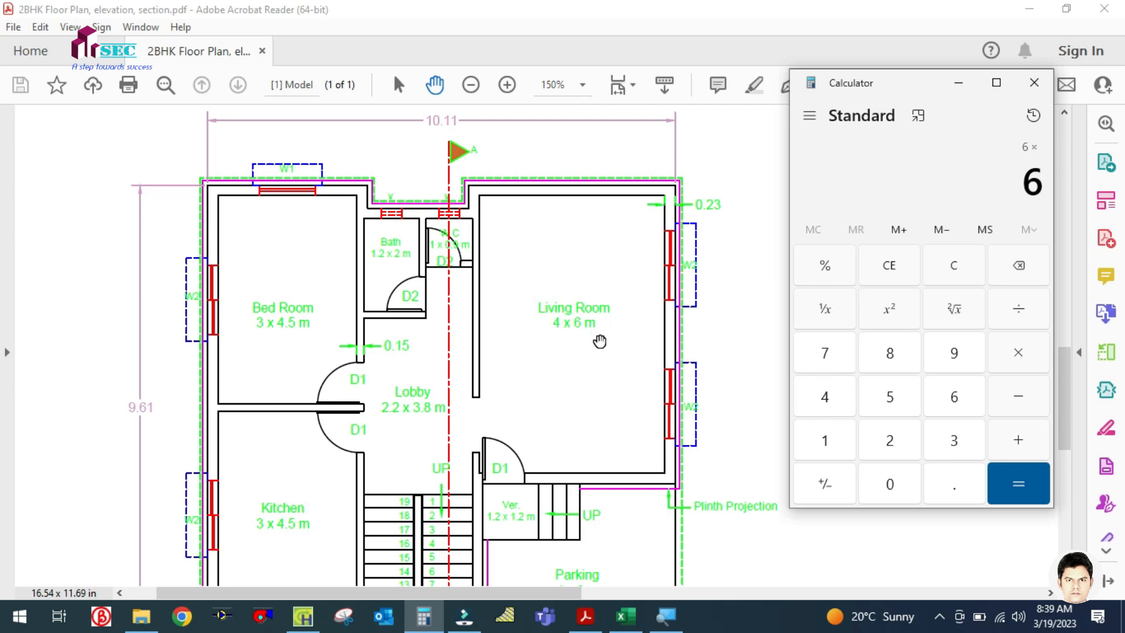
type("3.28")
key("Return")
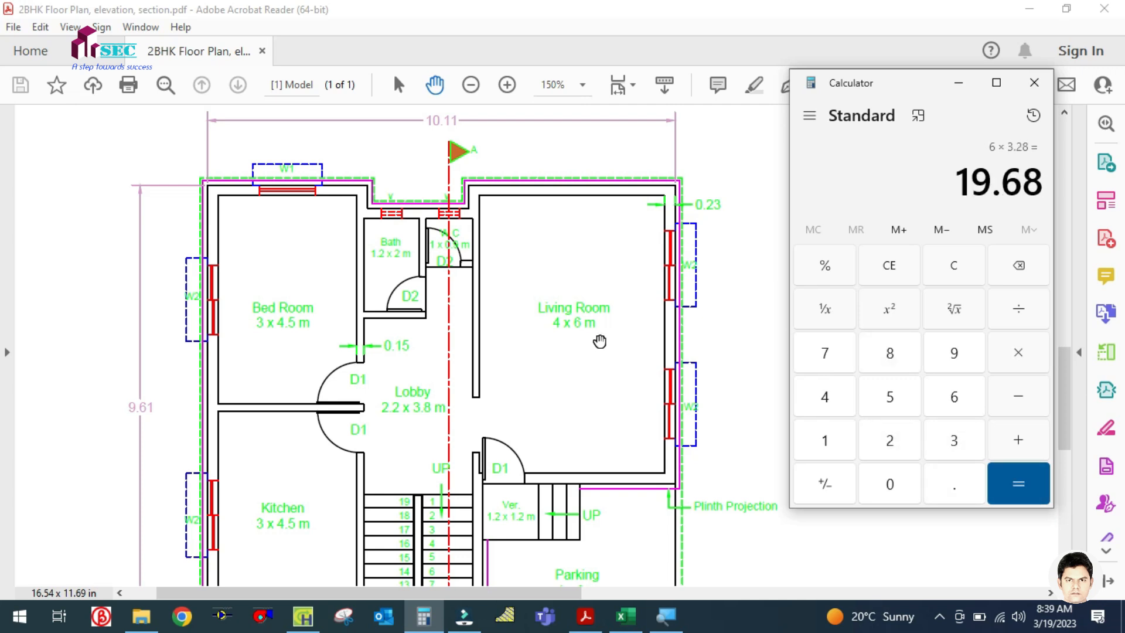
type("9")
key("Return")
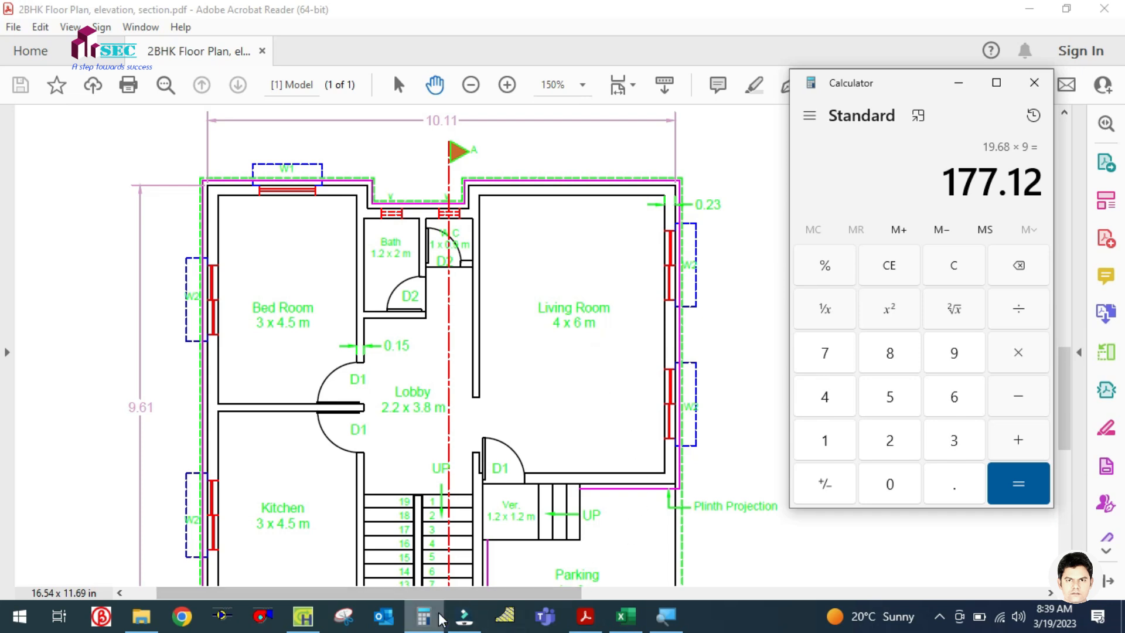
Return to HAP and set the living room's east wall gross area to 177 ft²
left_click(317, 618)
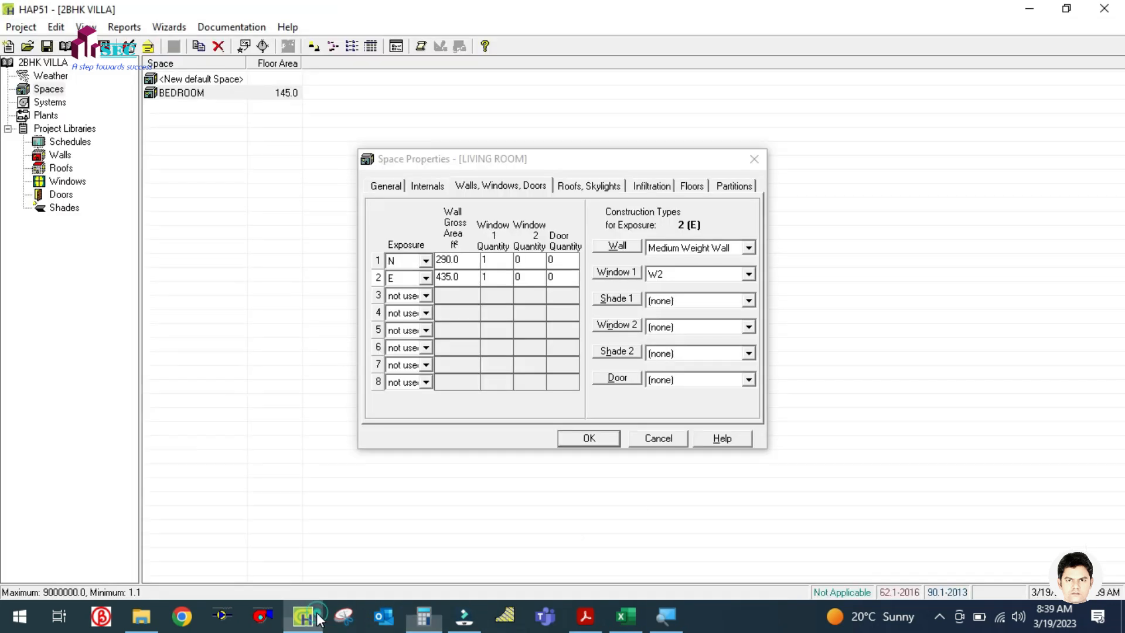
left_click(466, 277)
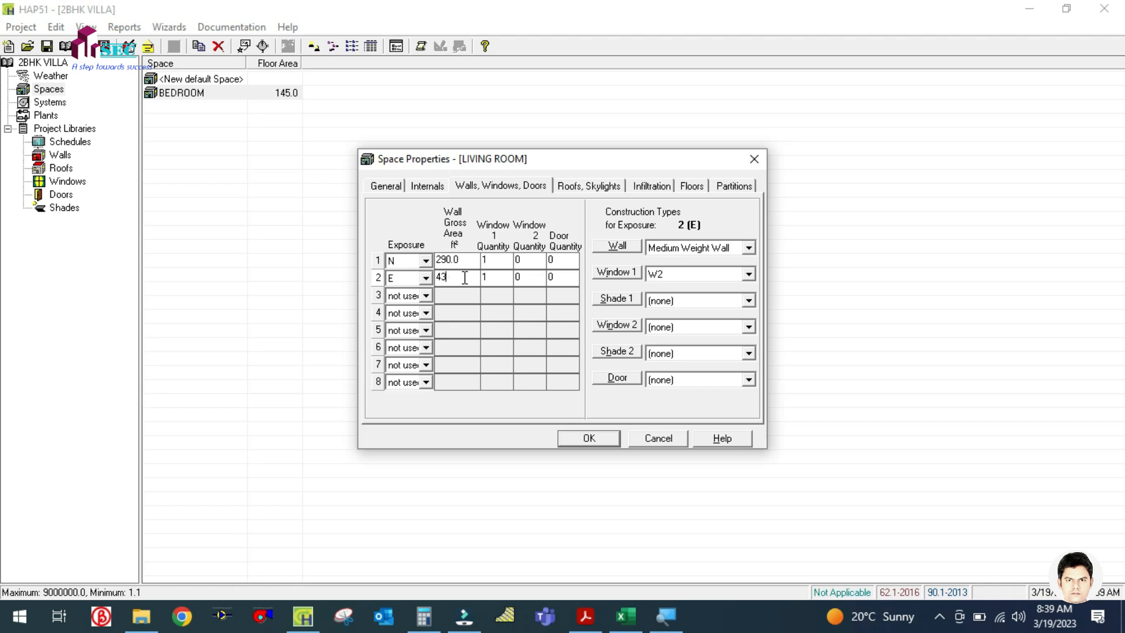
type("177")
left_click(503, 274)
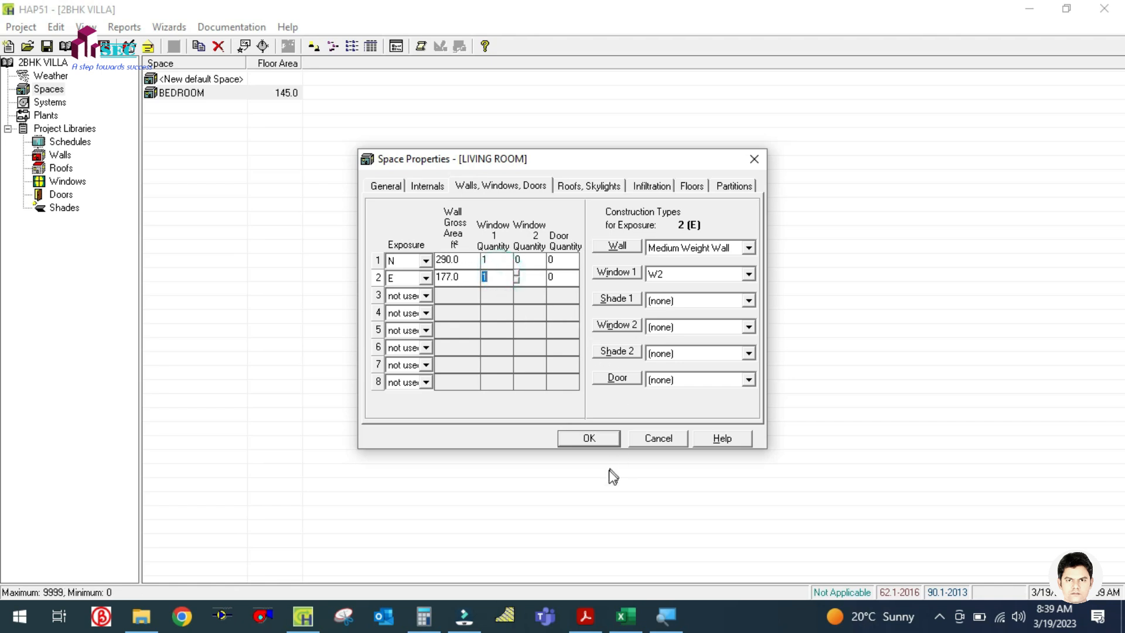
Check the living room's general floor area and set the horizontal roof's gross area to the same 258 ft²
left_click(573, 186)
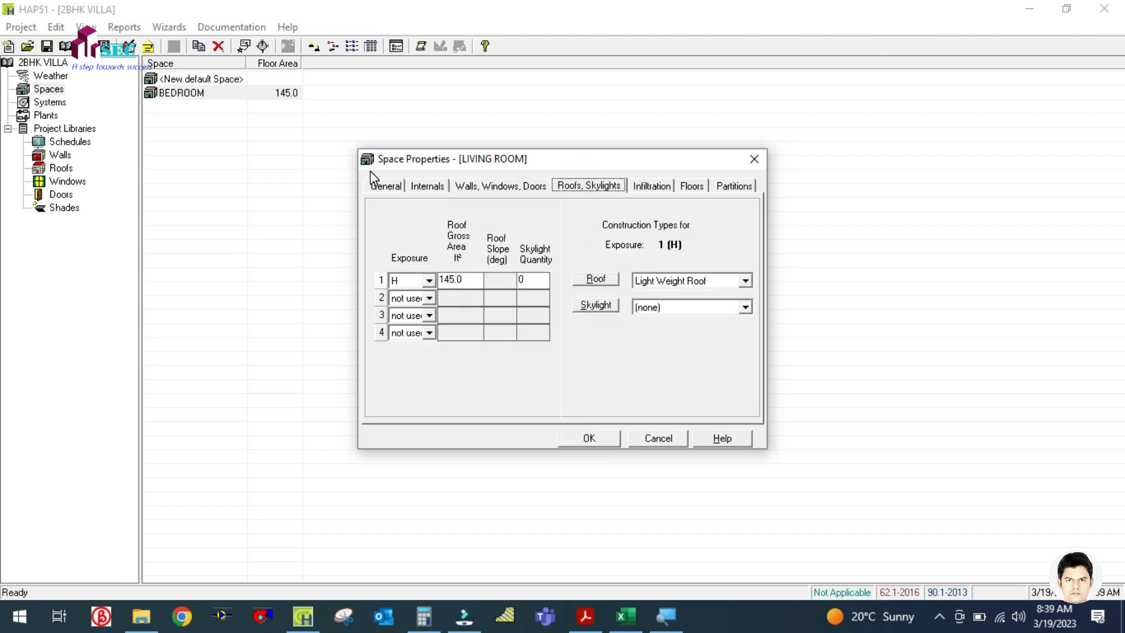
left_click(382, 189)
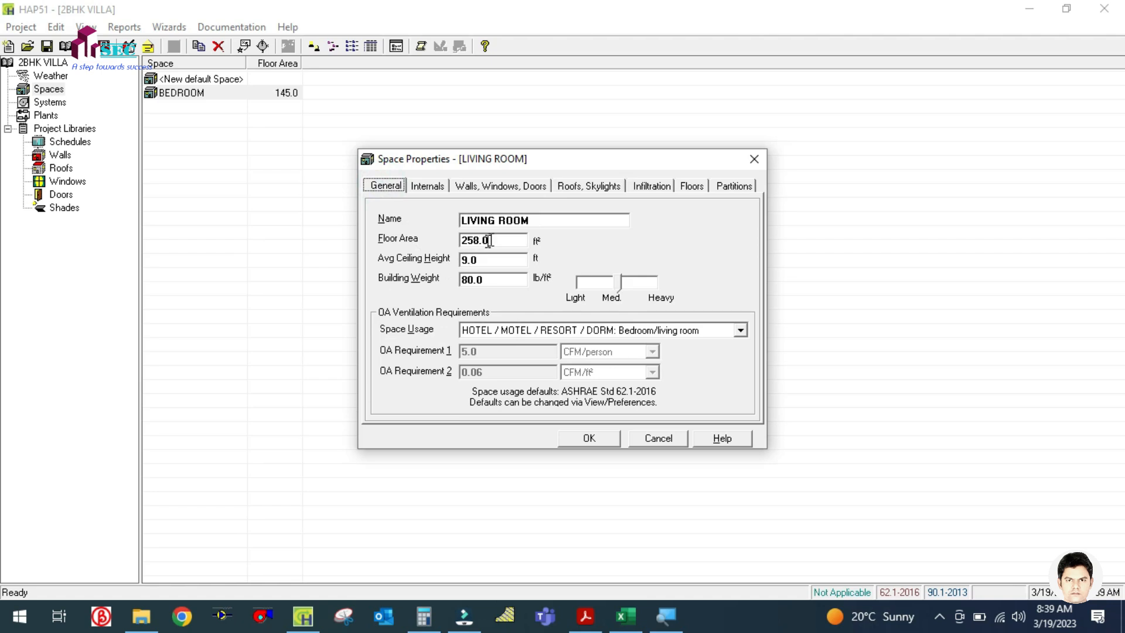
left_click(604, 189)
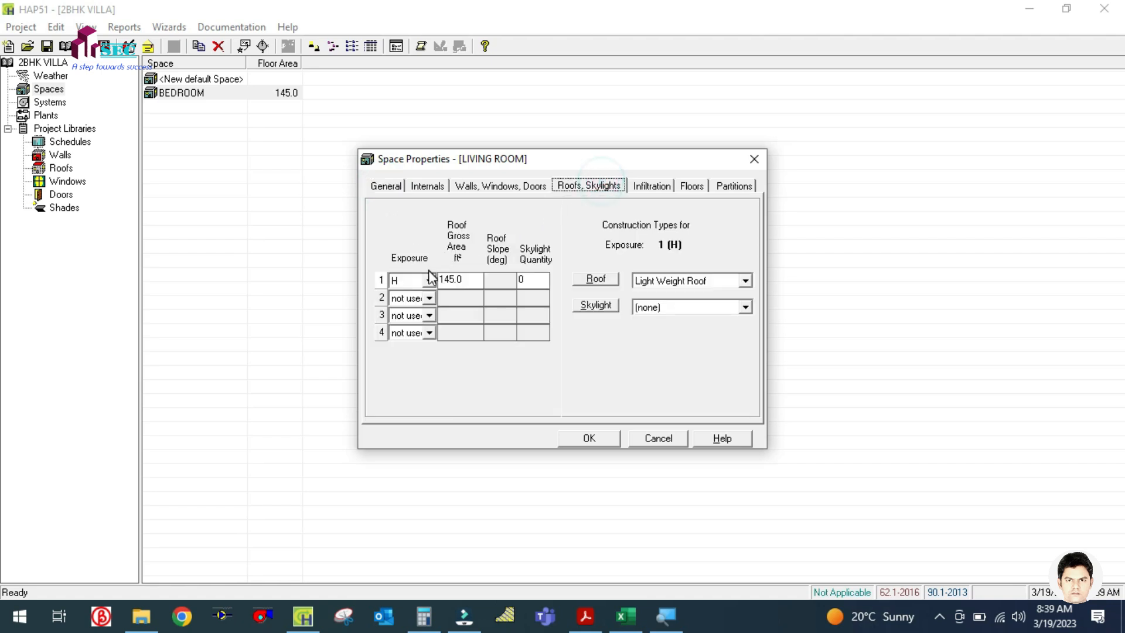
left_click(461, 280)
type("258")
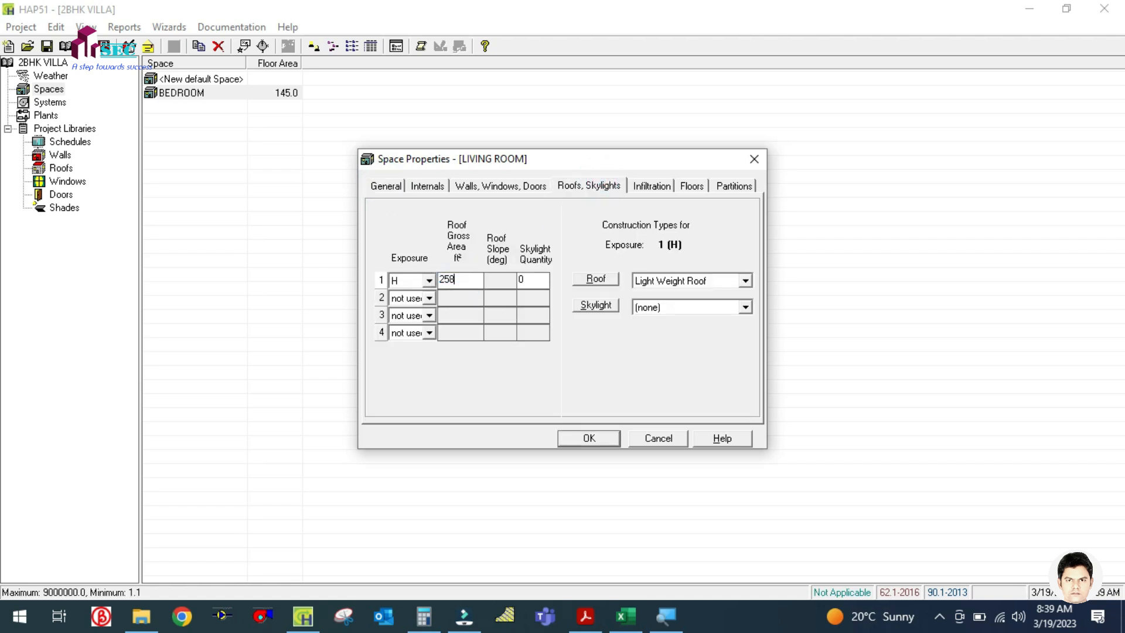
Set the area in the living room's Floors data to 258 ft²
left_click(667, 188)
left_click(687, 187)
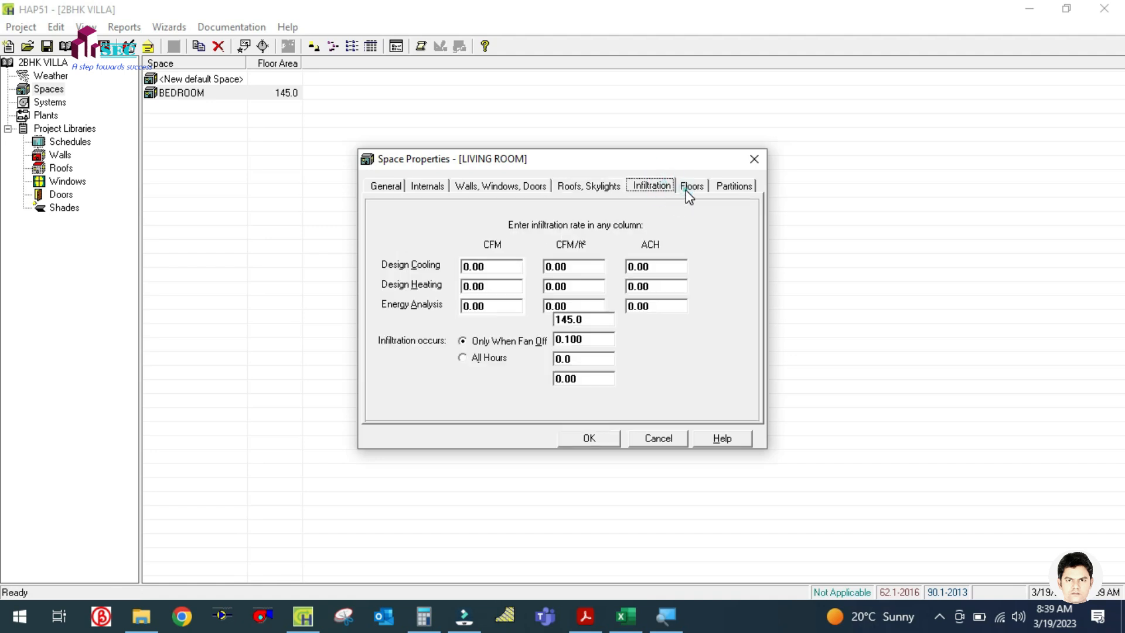
left_click(587, 319)
type("258")
Bring up the living room's partition data and examine its shared wall with the WC on the floor plan PDF
left_click(733, 186)
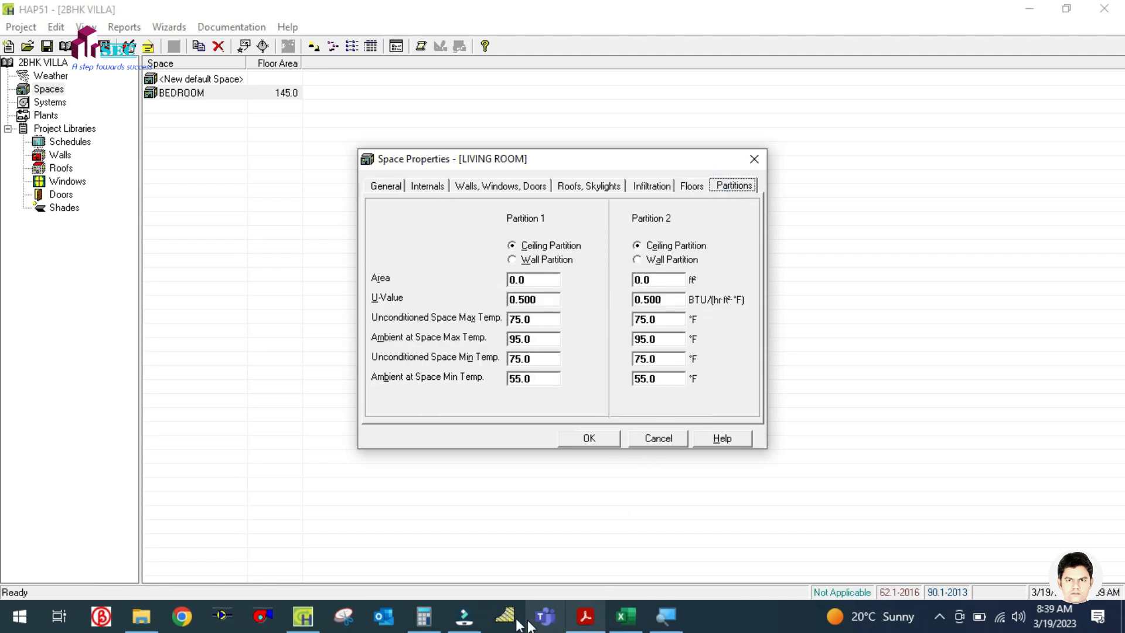
left_click(313, 620)
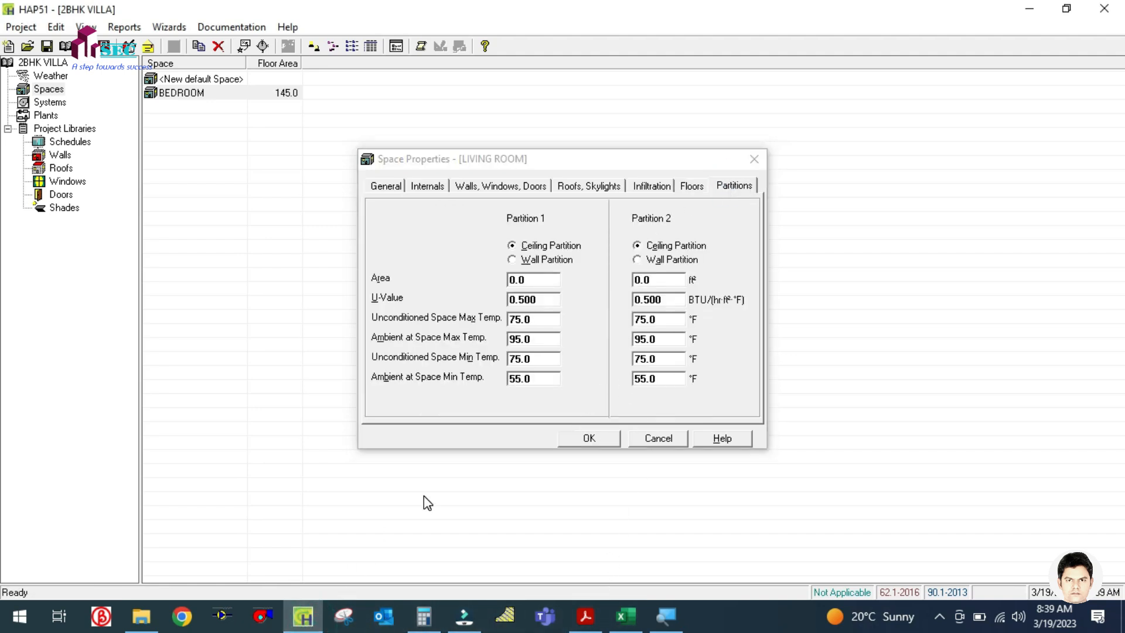
left_click(585, 616)
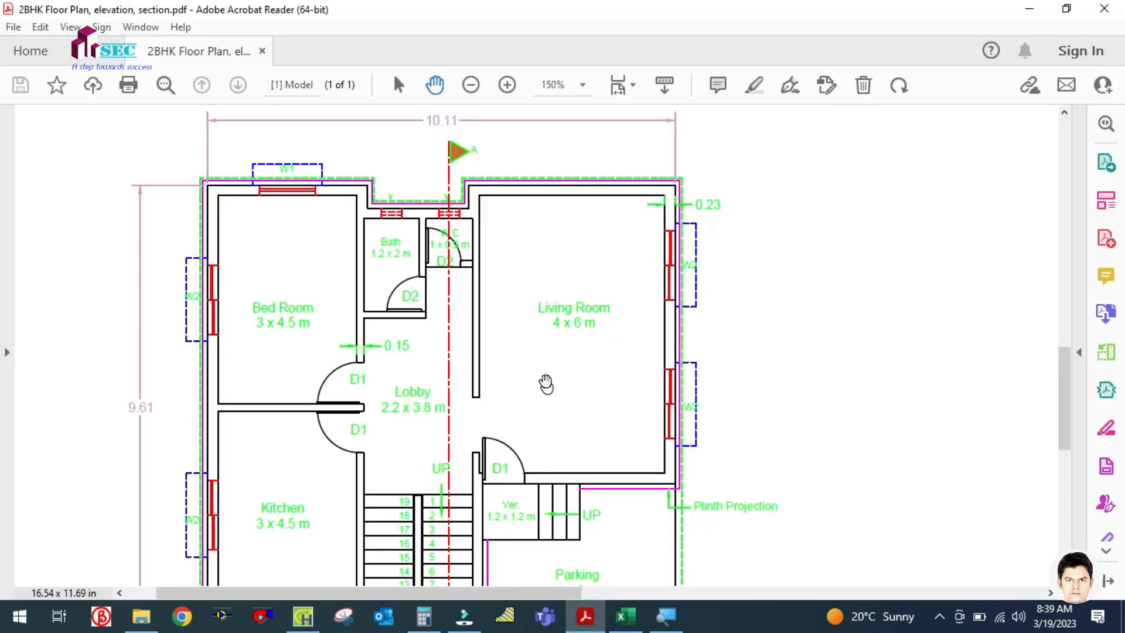
scroll(450, 261, "up", 2)
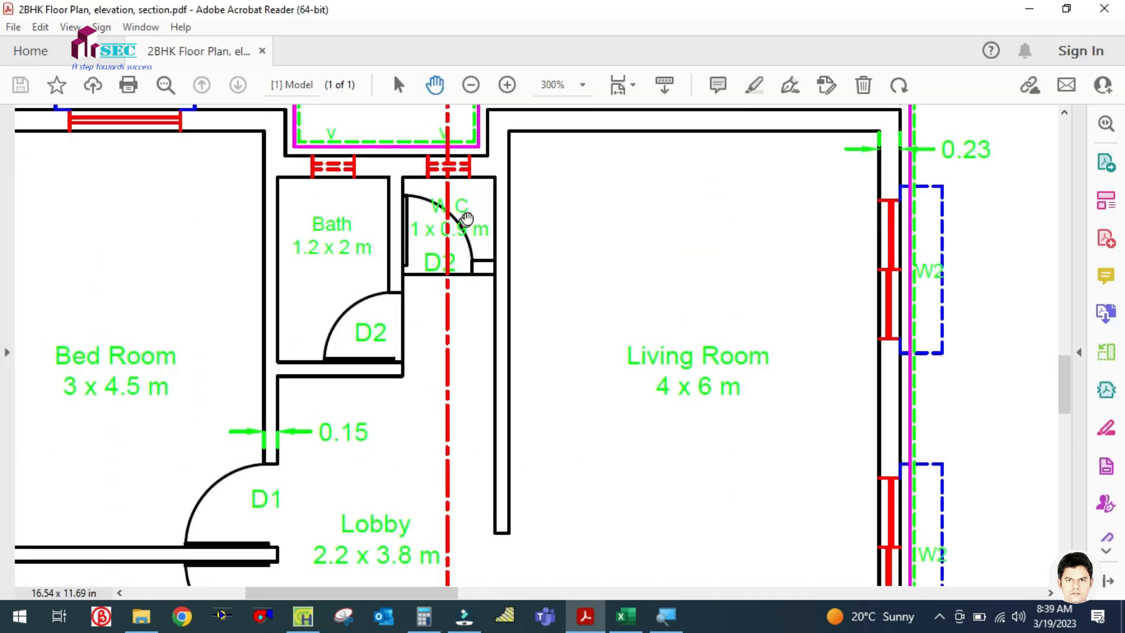
scroll(460, 245, "down", 1)
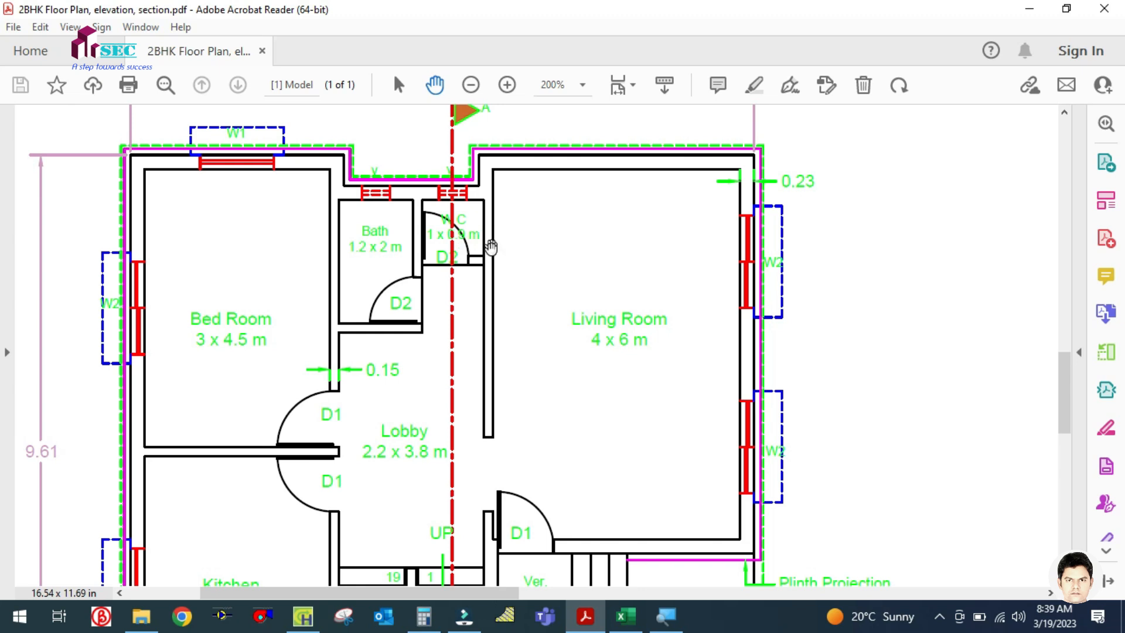
scroll(481, 231, "up", 1)
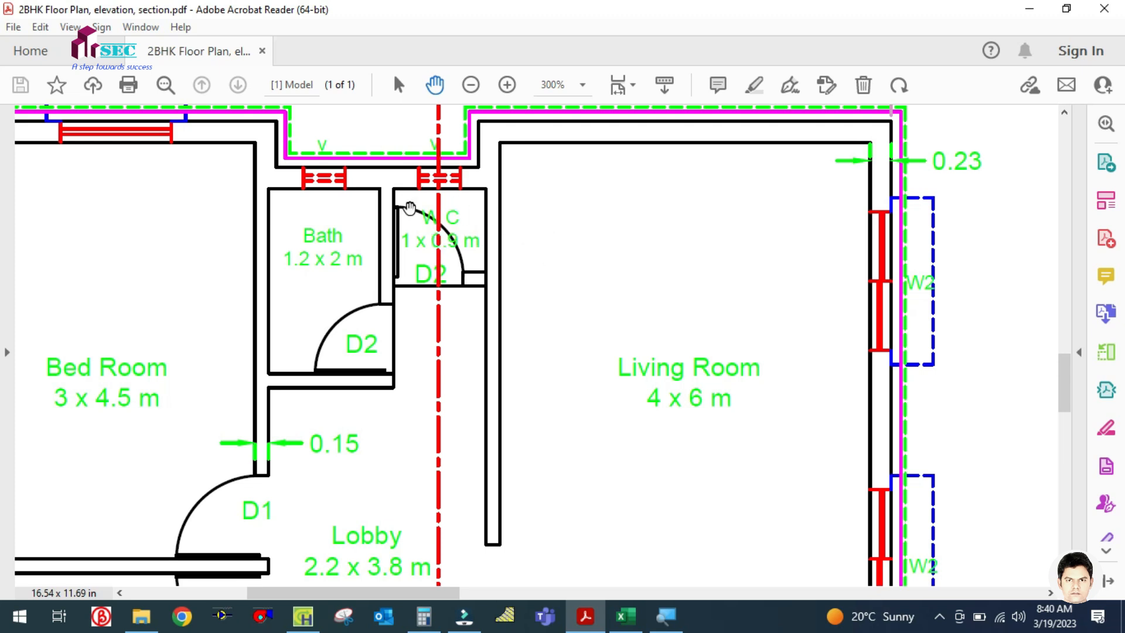
left_click_drag(453, 239, 452, 262)
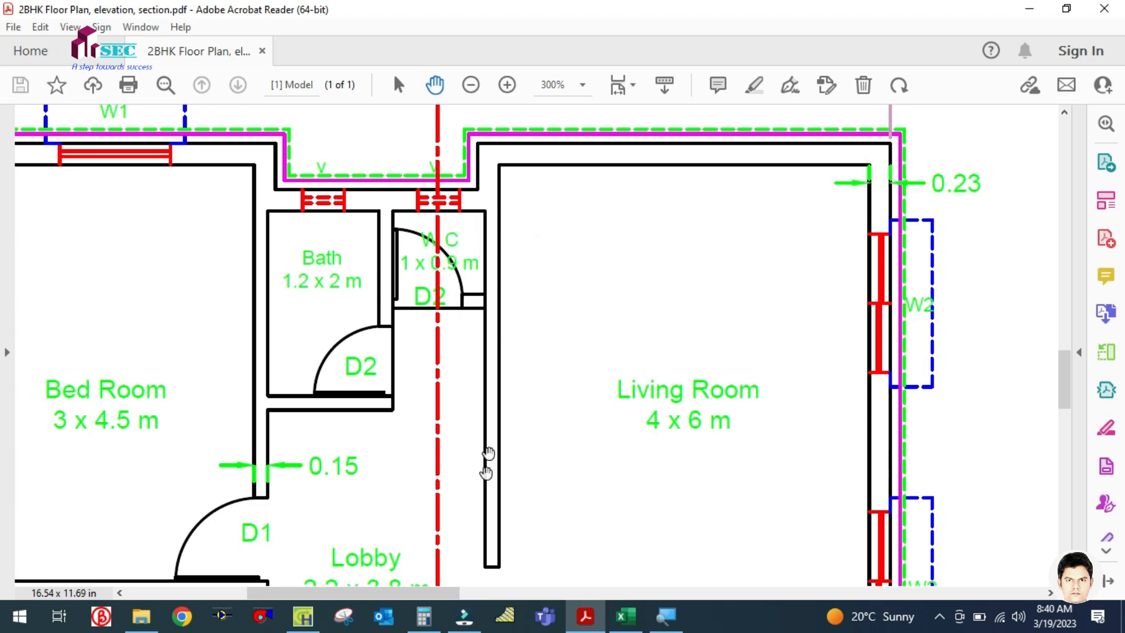
Calculate the living room's partition area beside the WC in square feet in Calculator as 1 × 3.2 × 9
left_click(424, 616)
left_click(975, 263)
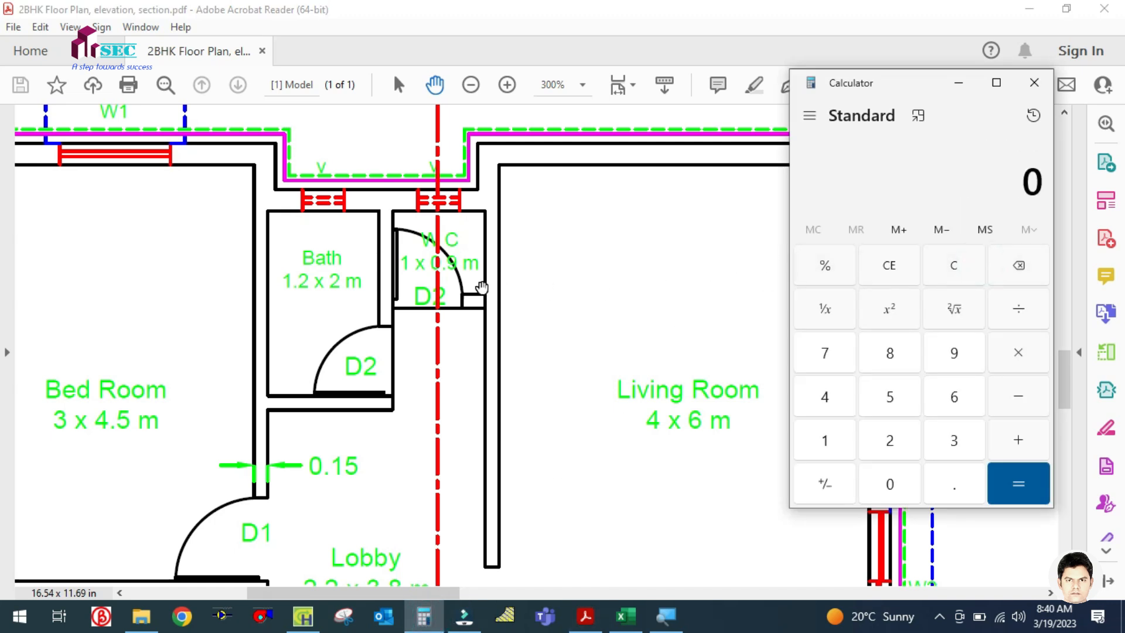
type("1*3.29")
key("Return")
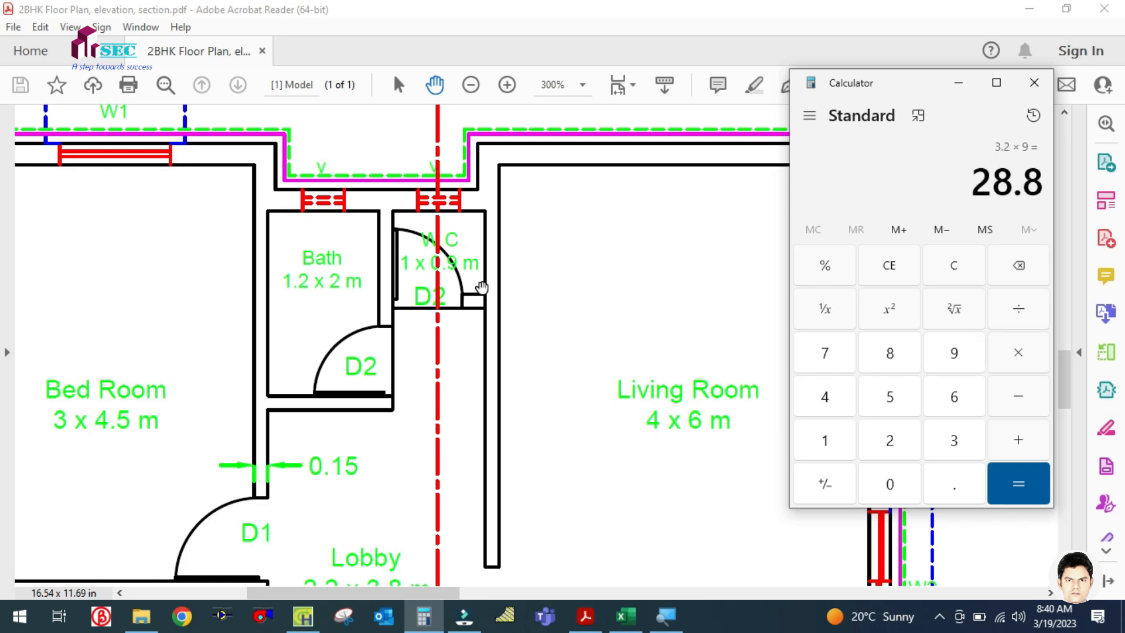
Return to HAP, make the living room's Partition 1 a wall partition with an area of 28 ft², and save the space
left_click(620, 626)
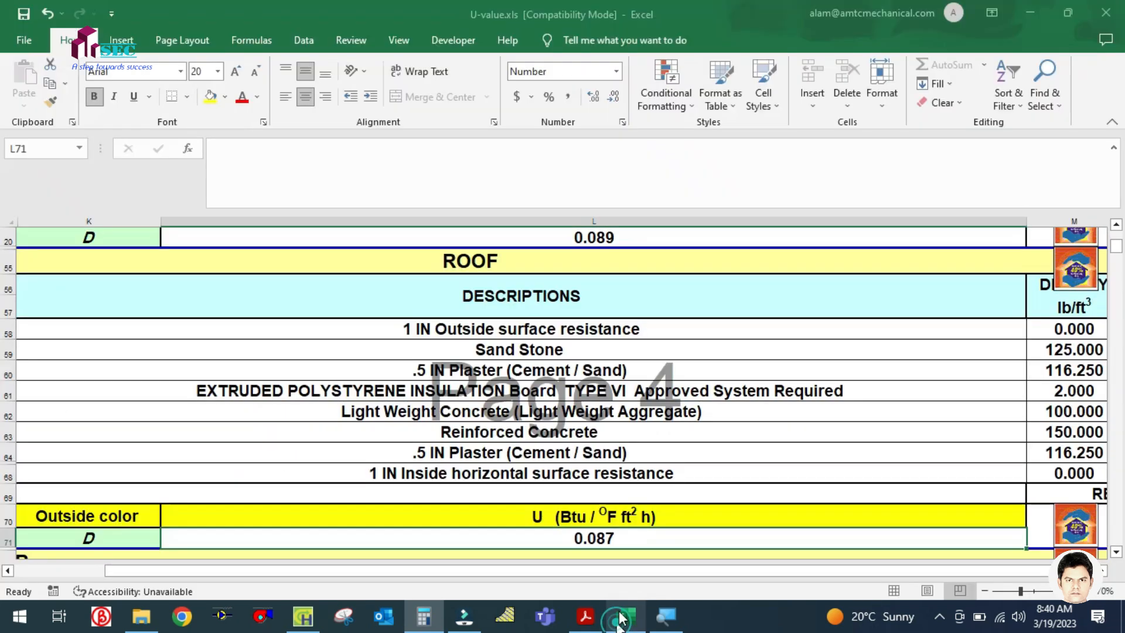
left_click(303, 616)
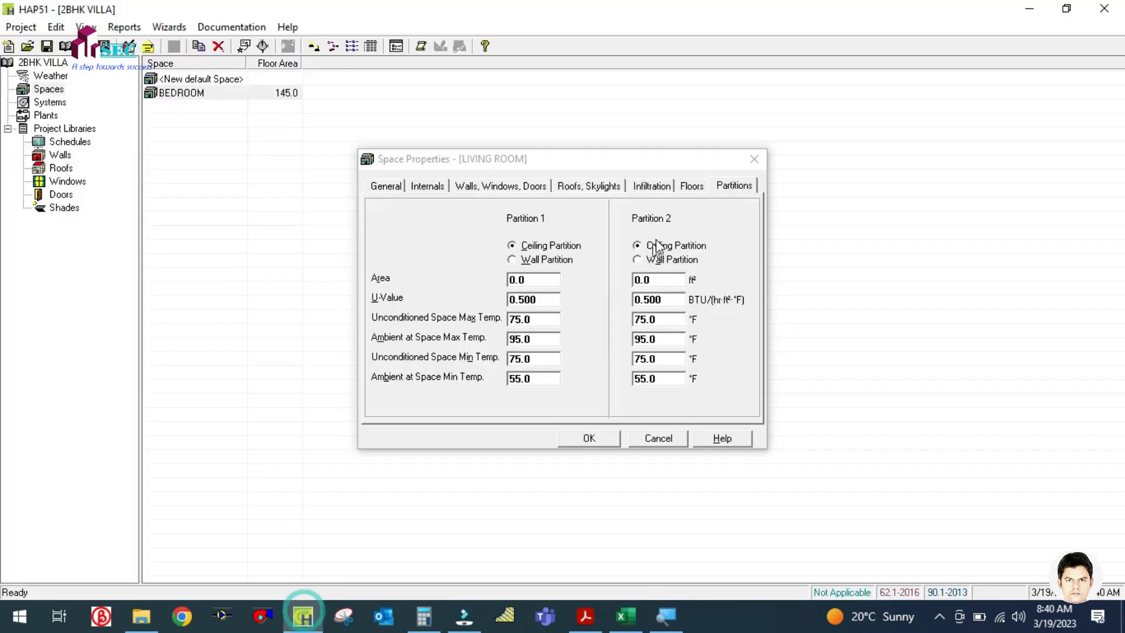
left_click(510, 260)
left_click(537, 279)
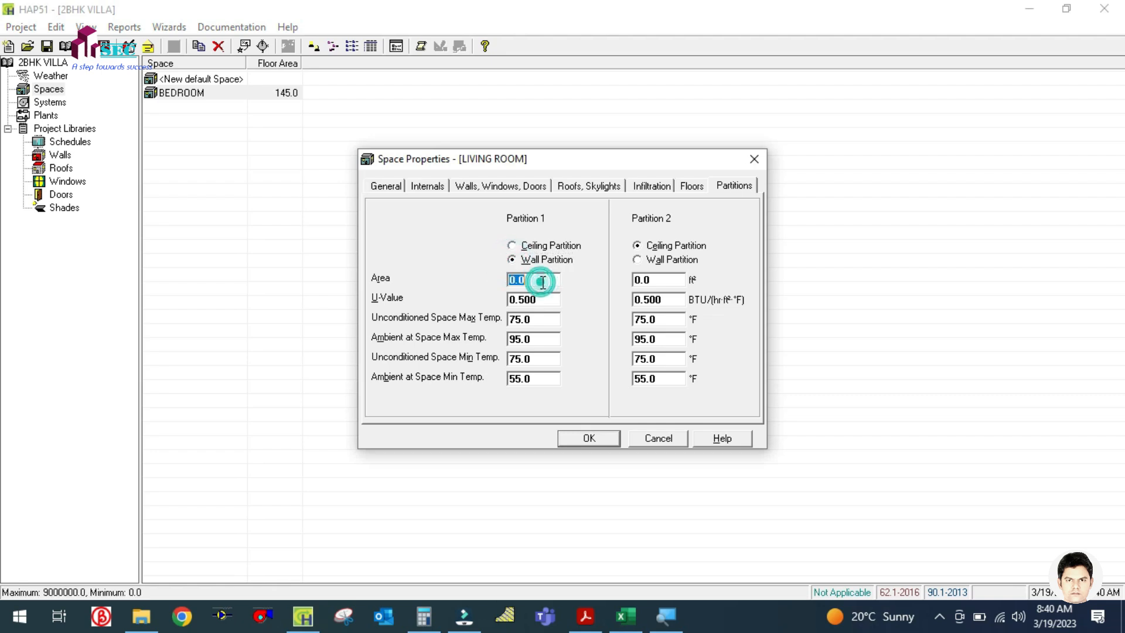
type("28")
left_click(534, 319)
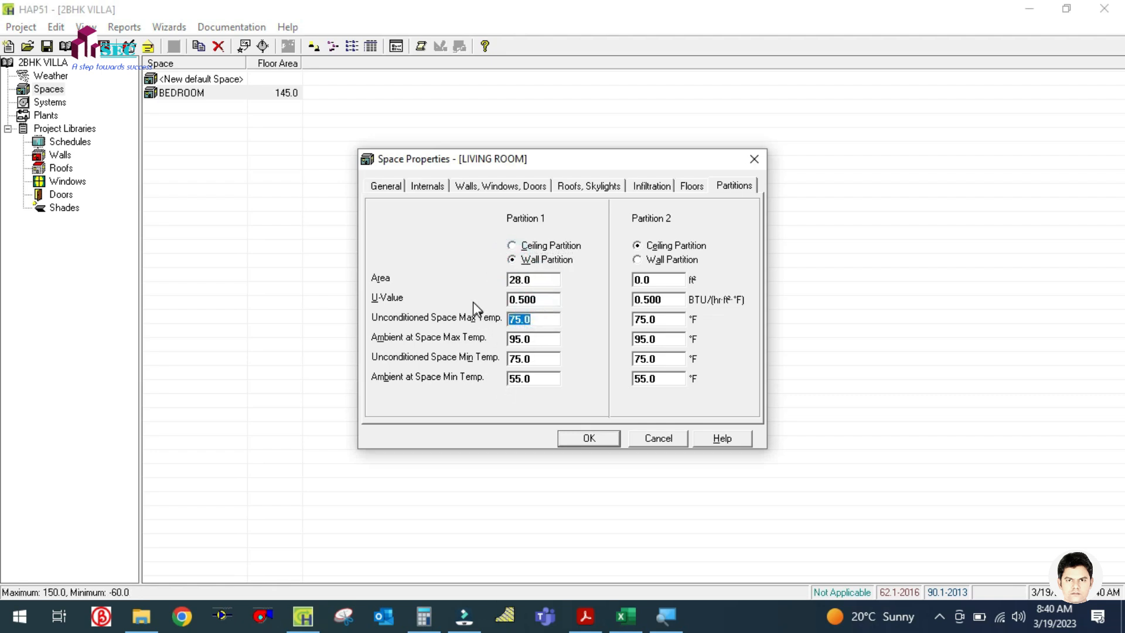
left_click(532, 340)
left_click(605, 442)
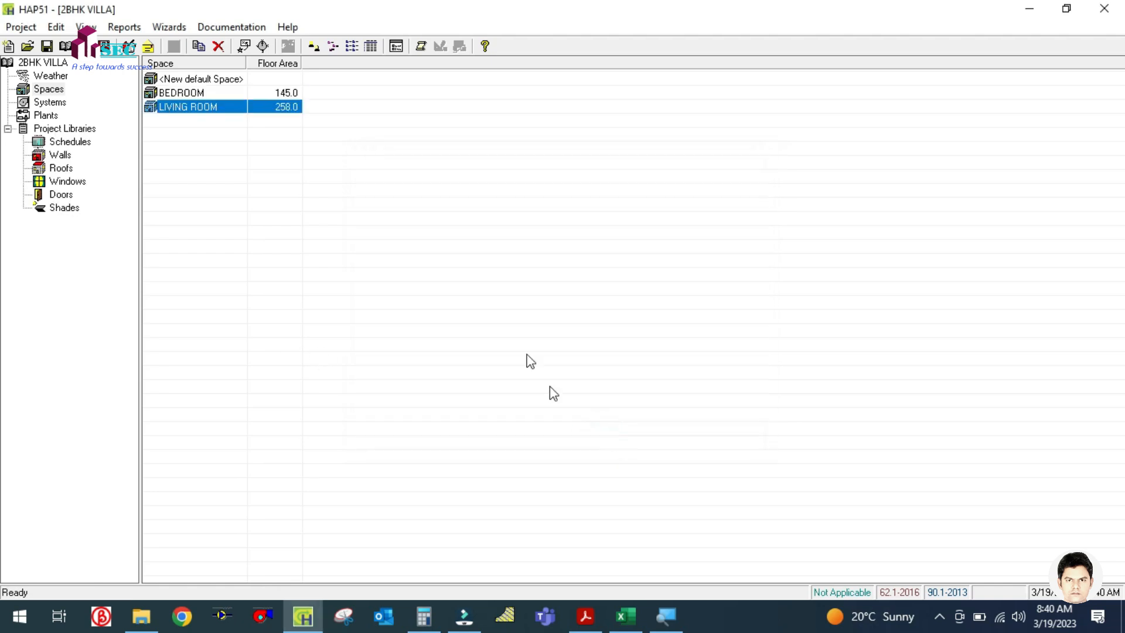
Review the design parameters in the Riyadh weather properties and close them
left_click(66, 76)
double_click(204, 78)
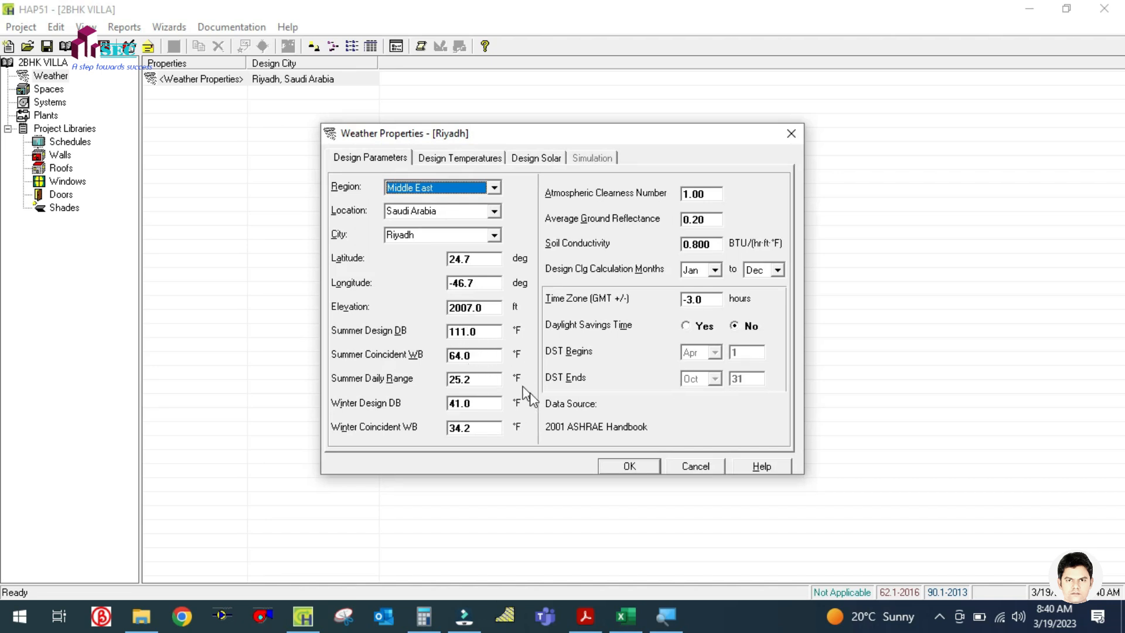
left_click(343, 616)
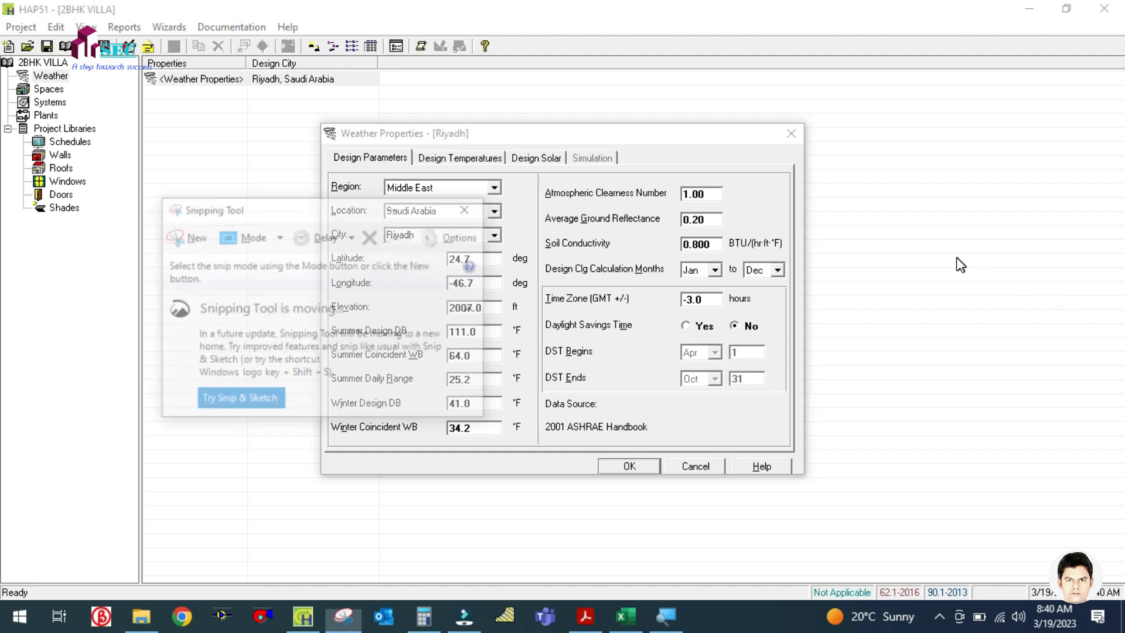
left_click_drag(253, 210, 679, 140)
left_click(1003, 201)
left_click(932, 142)
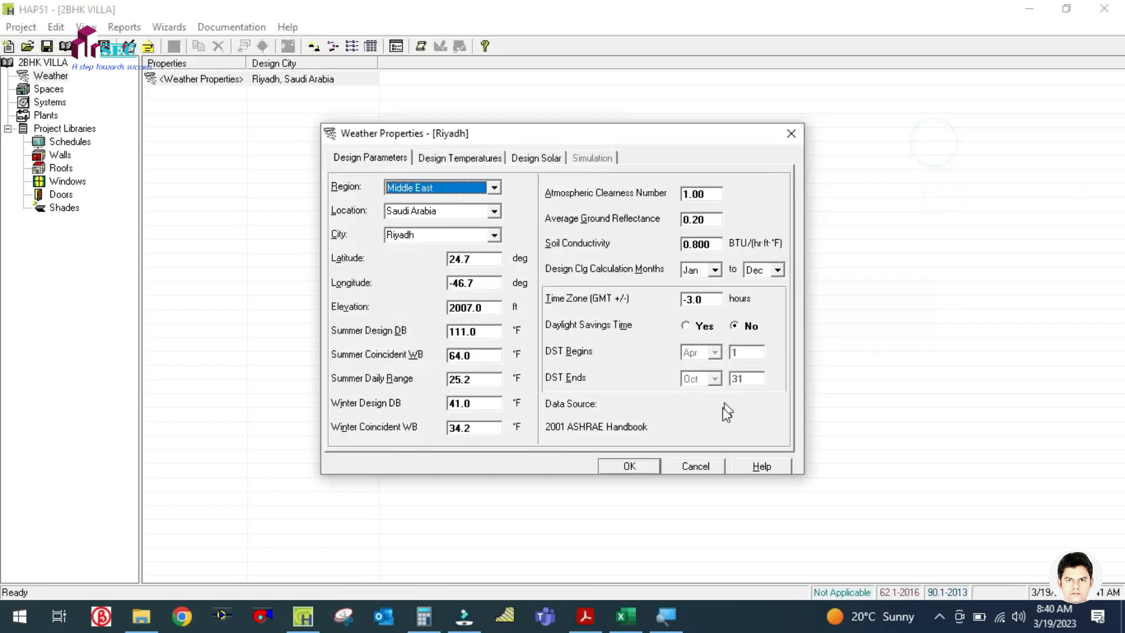
left_click(653, 463)
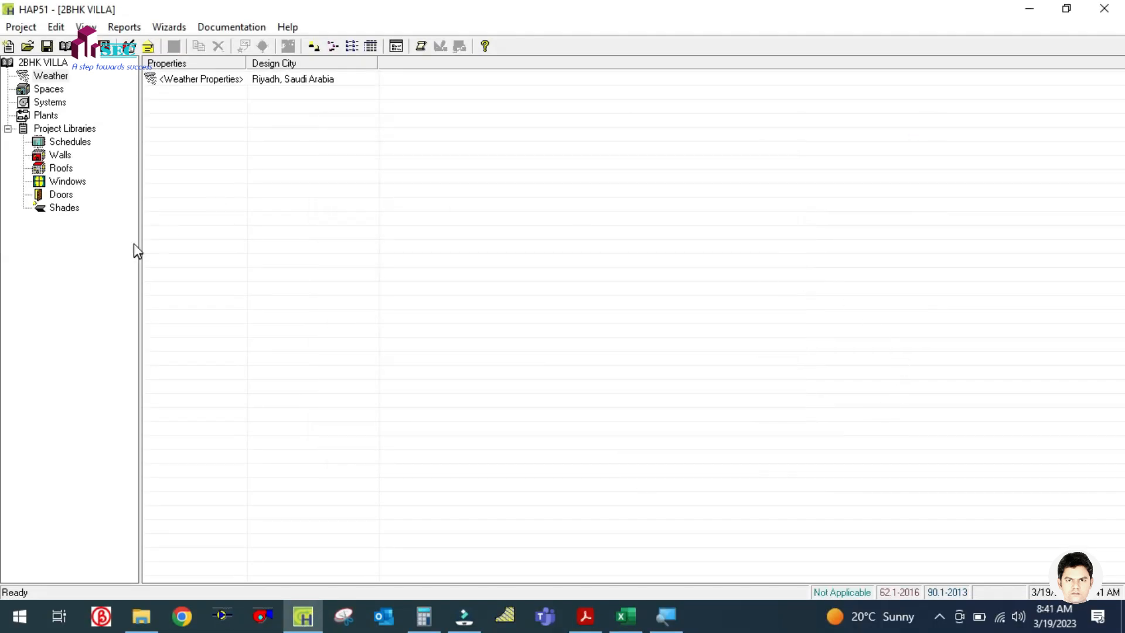
Open the space properties of LIVING ROOM from the project's spaces
left_click(51, 89)
left_click(173, 107)
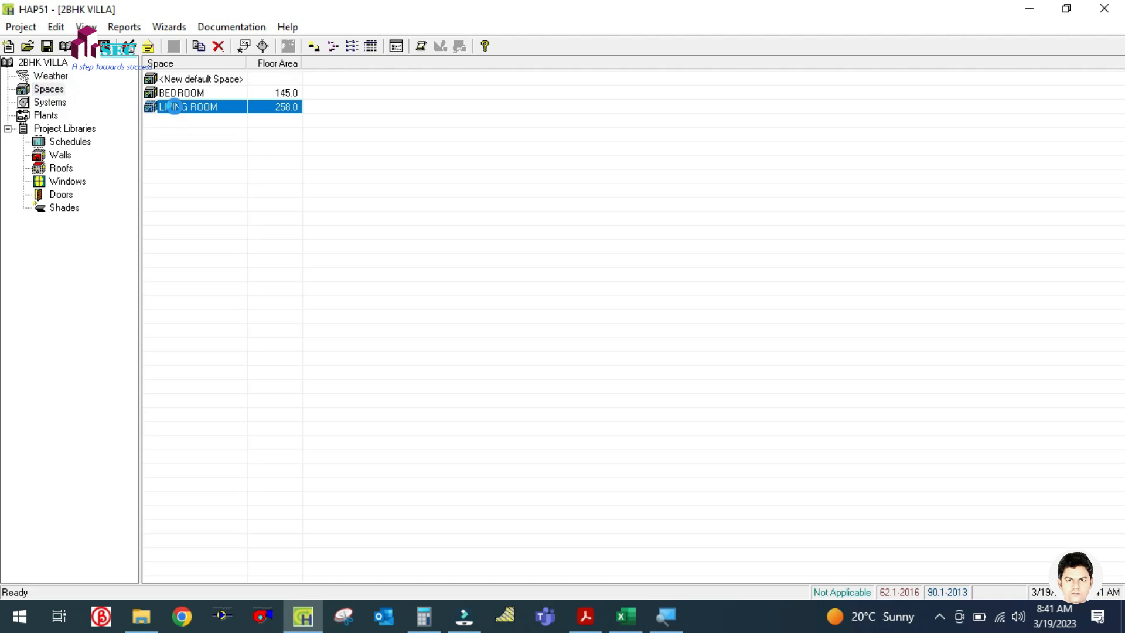
double_click(173, 107)
Launch the ASHRAE Psychrometric Climatic Data program and move the living room's properties window beside it
left_click(17, 610)
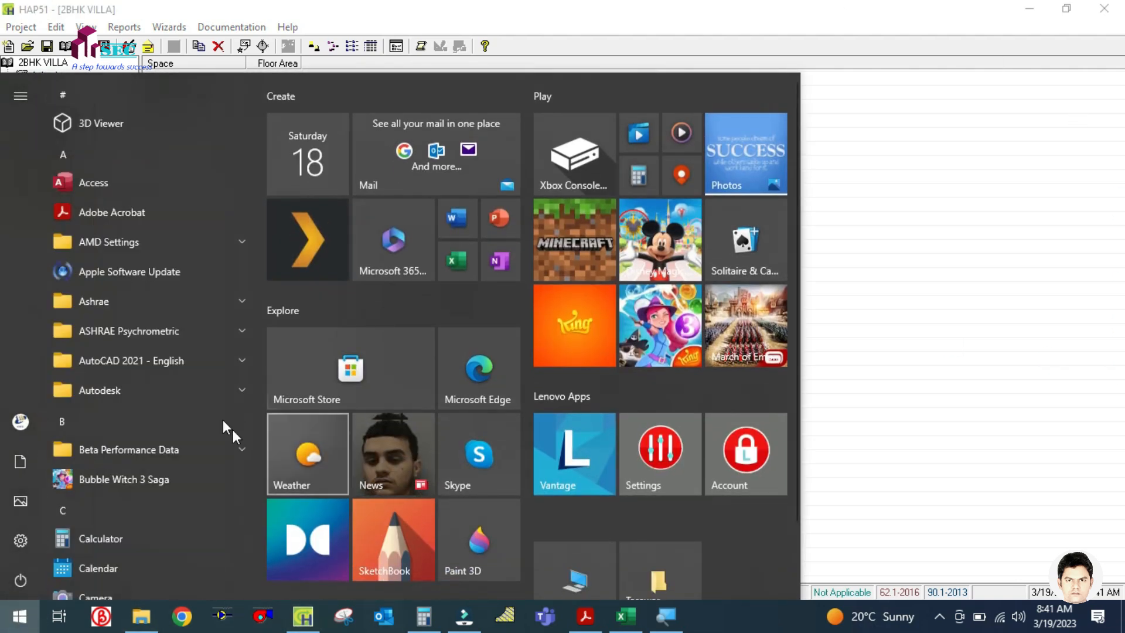
left_click(209, 326)
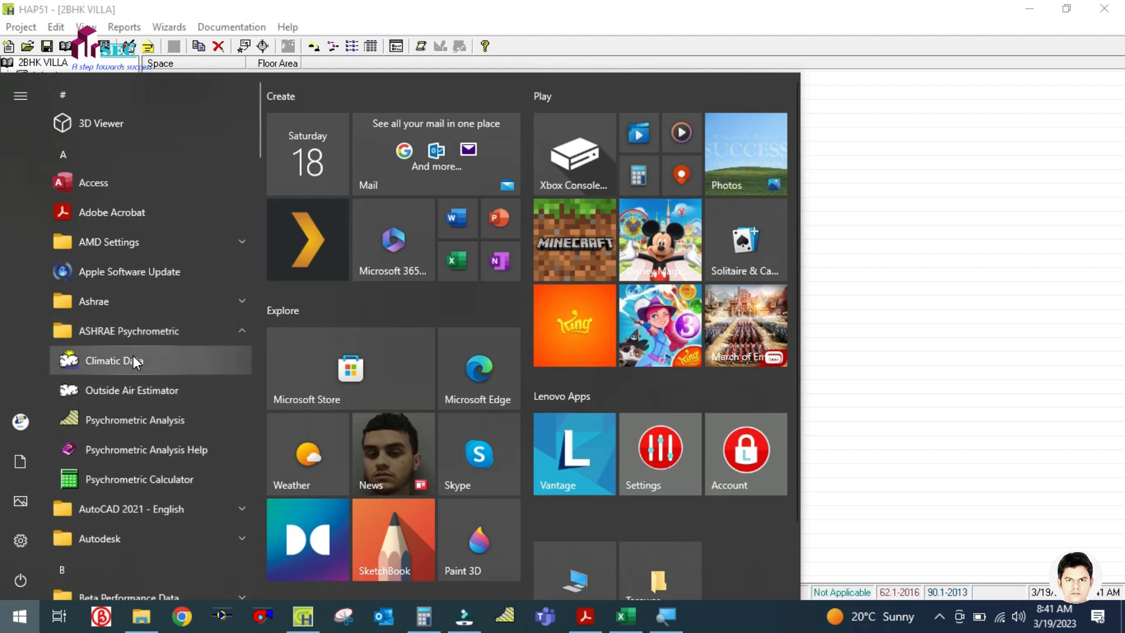
left_click(915, 306)
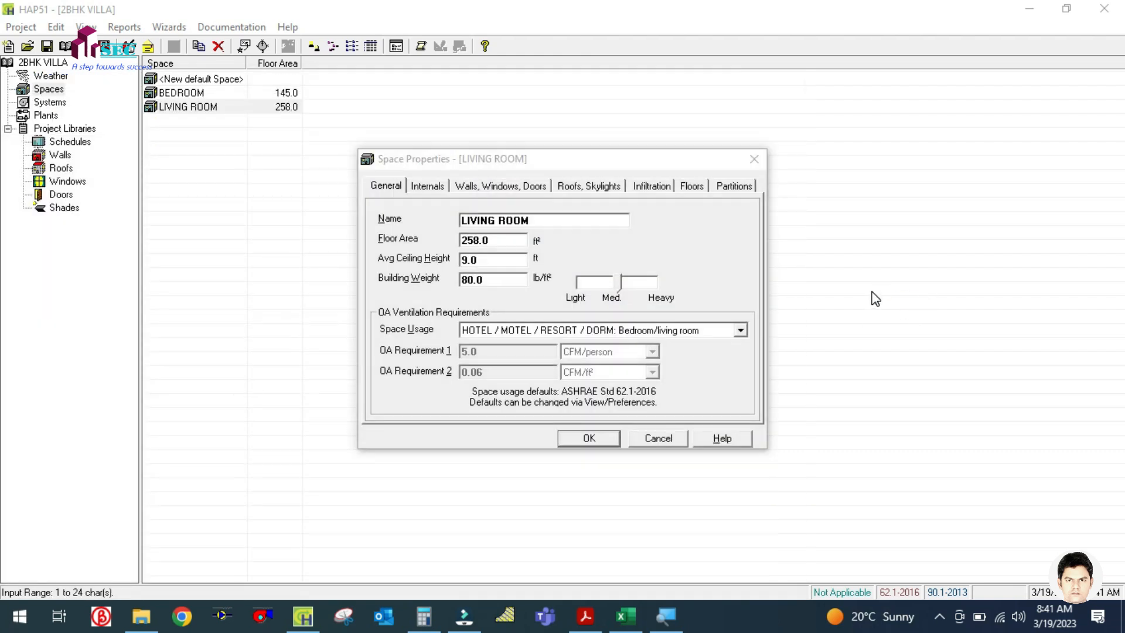
left_click_drag(647, 167, 900, 117)
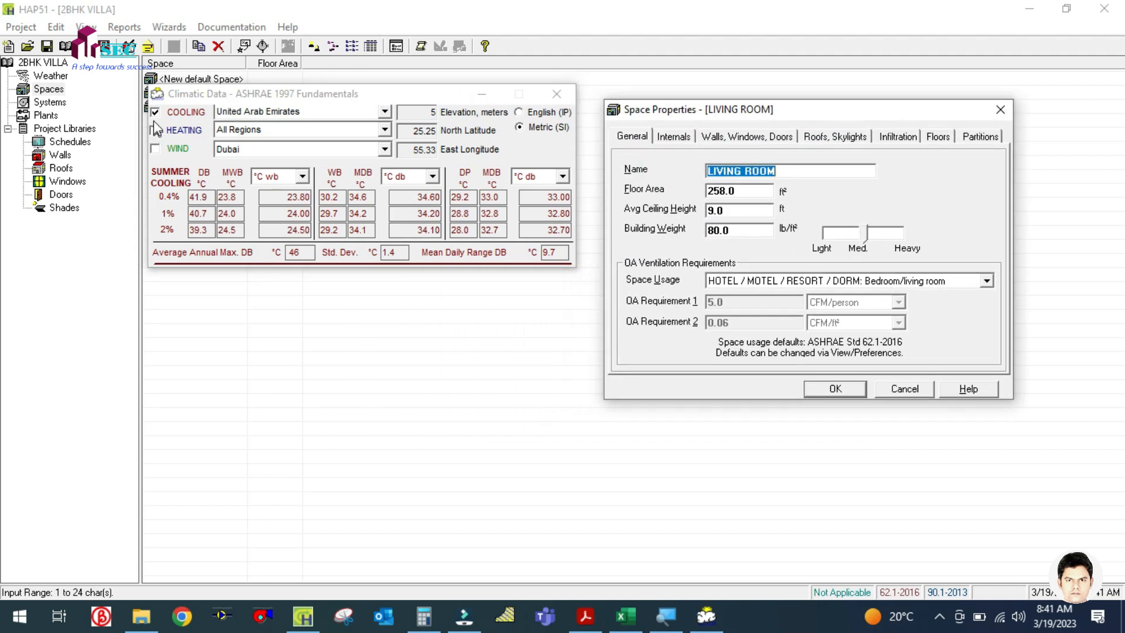
Set the climatic data's cooling location to Saudi Arabia, city Riyadh
left_click(383, 111)
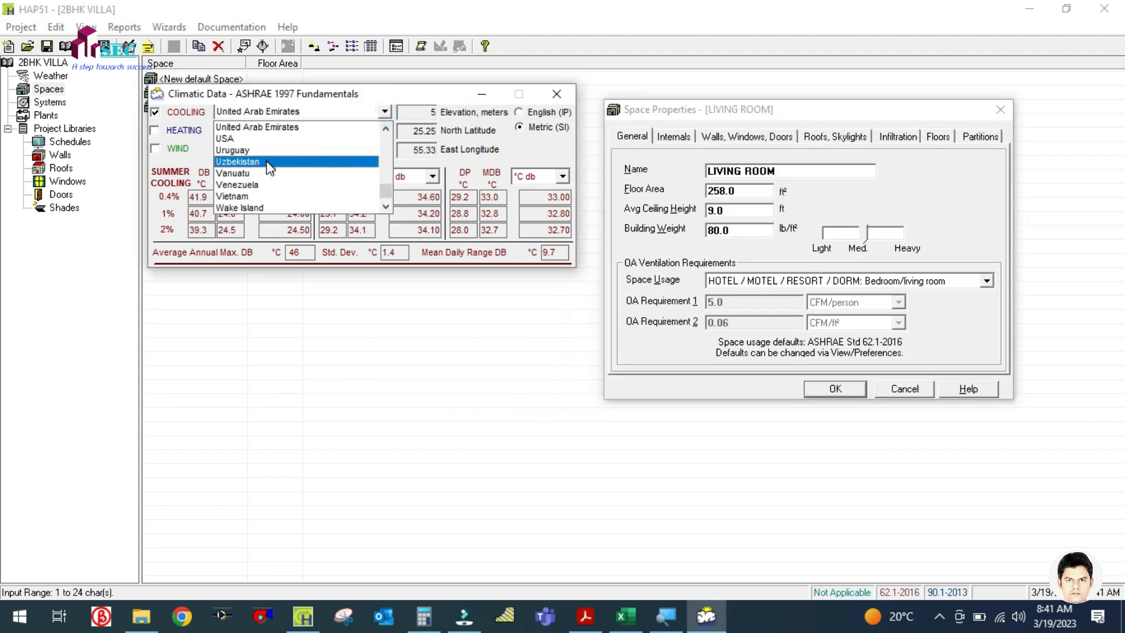
left_click(271, 127)
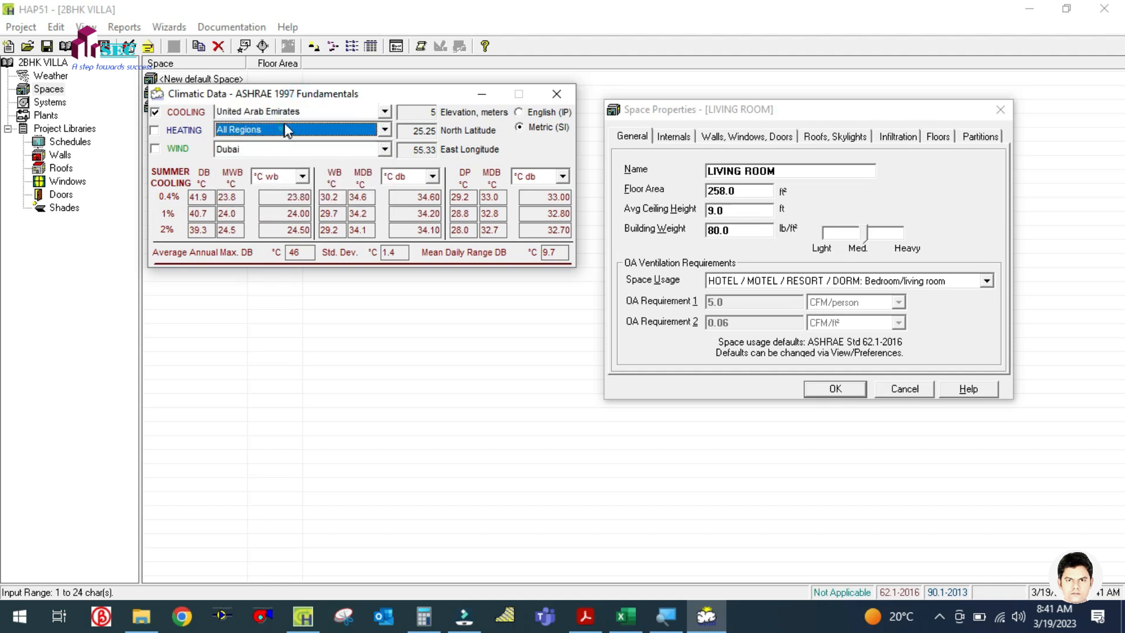
left_click(300, 111)
key("s")
key("s")
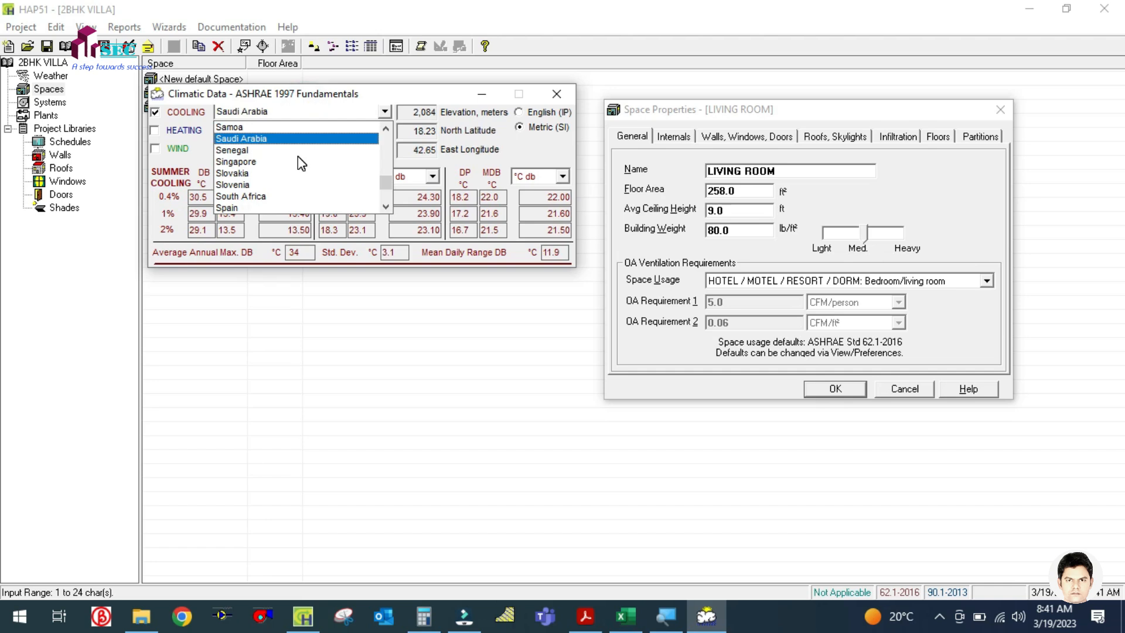
left_click(268, 140)
left_click(298, 150)
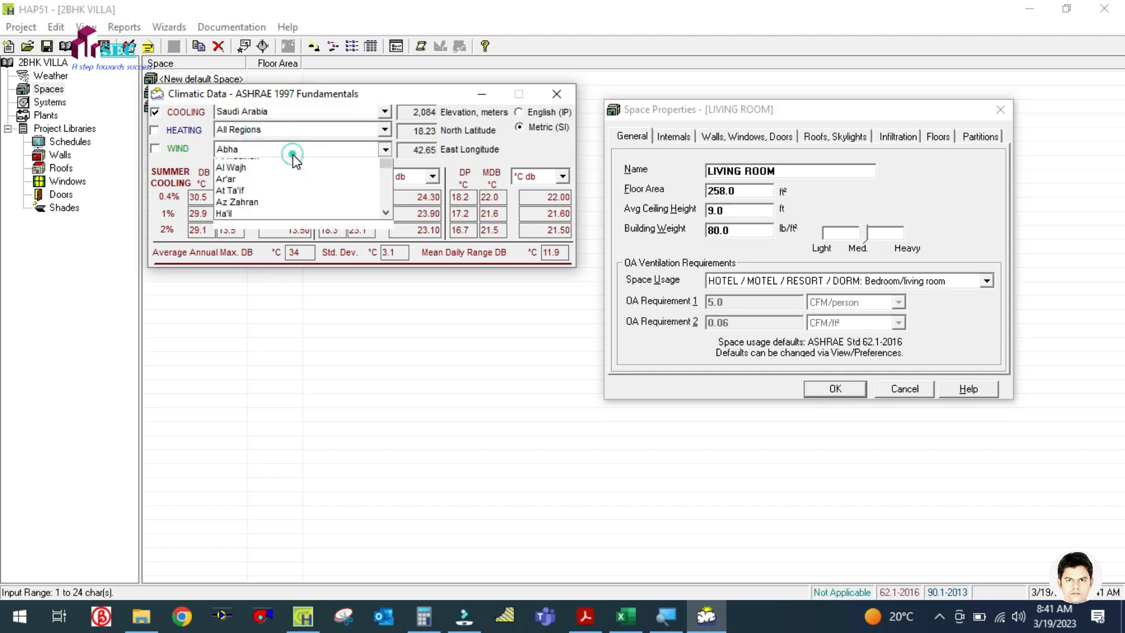
key("r")
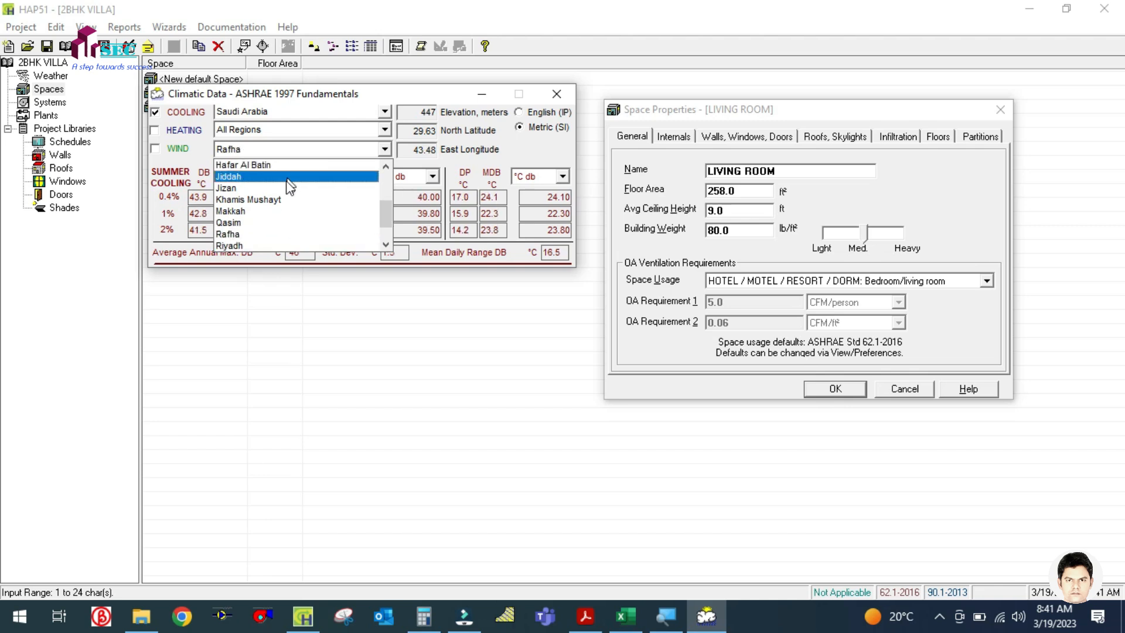
left_click(246, 246)
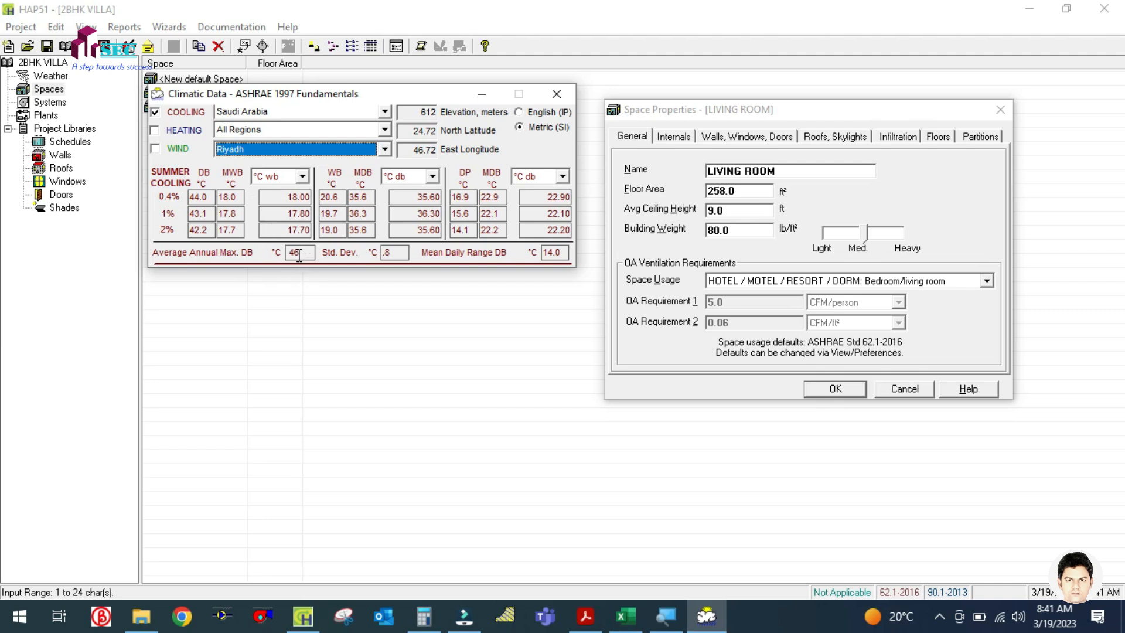
Switch the Riyadh climatic data to English (IP) units, check the average annual maximum dry bulb, and minimize the window
left_click(519, 111)
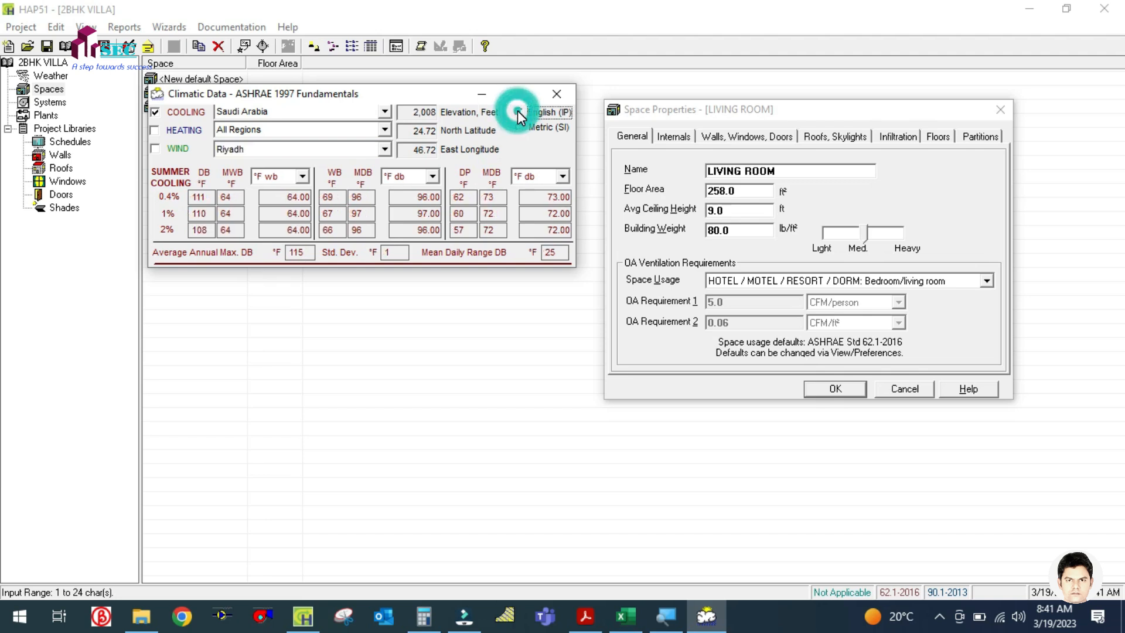
left_click(306, 253)
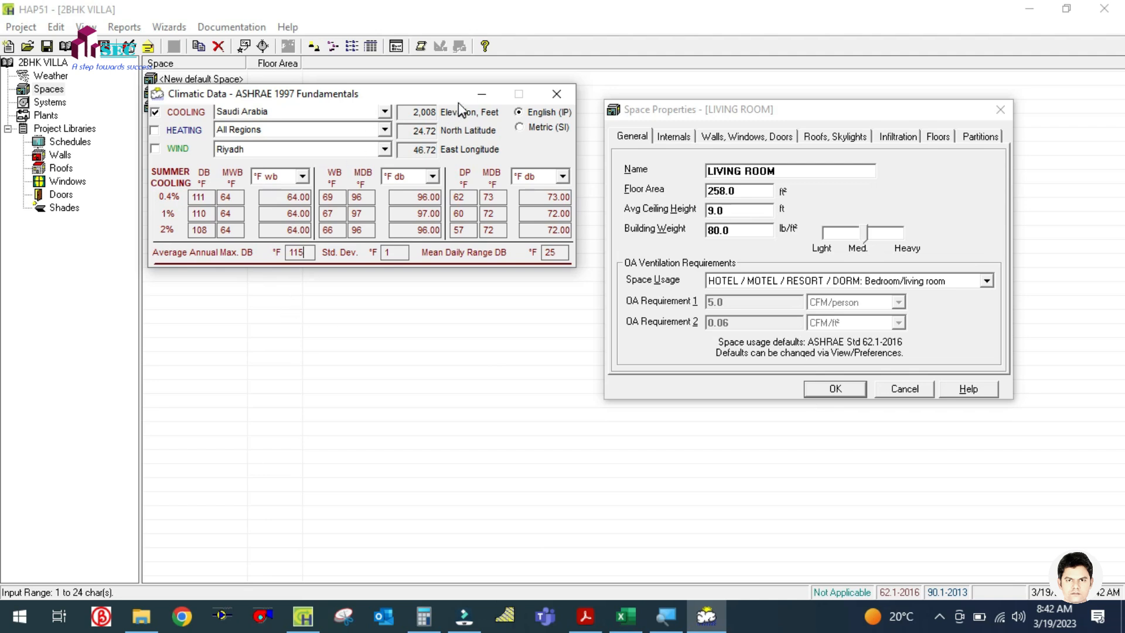
left_click(480, 93)
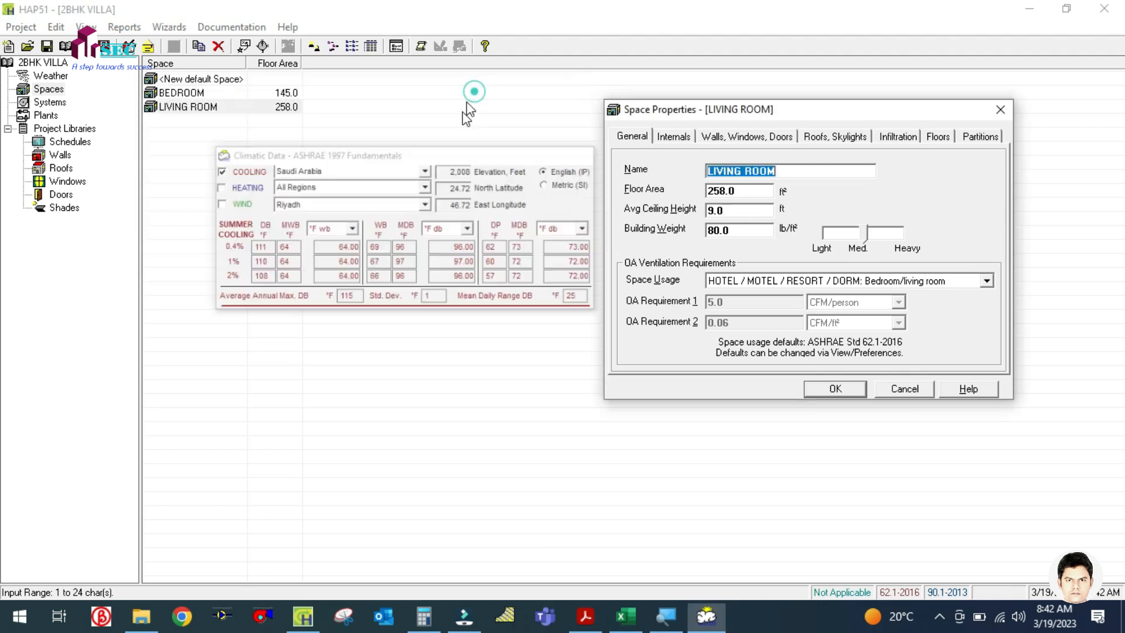
In the living room's partition settings, set Partition 1's Ambient at Space Max Temp. to 111 °F
left_click(980, 137)
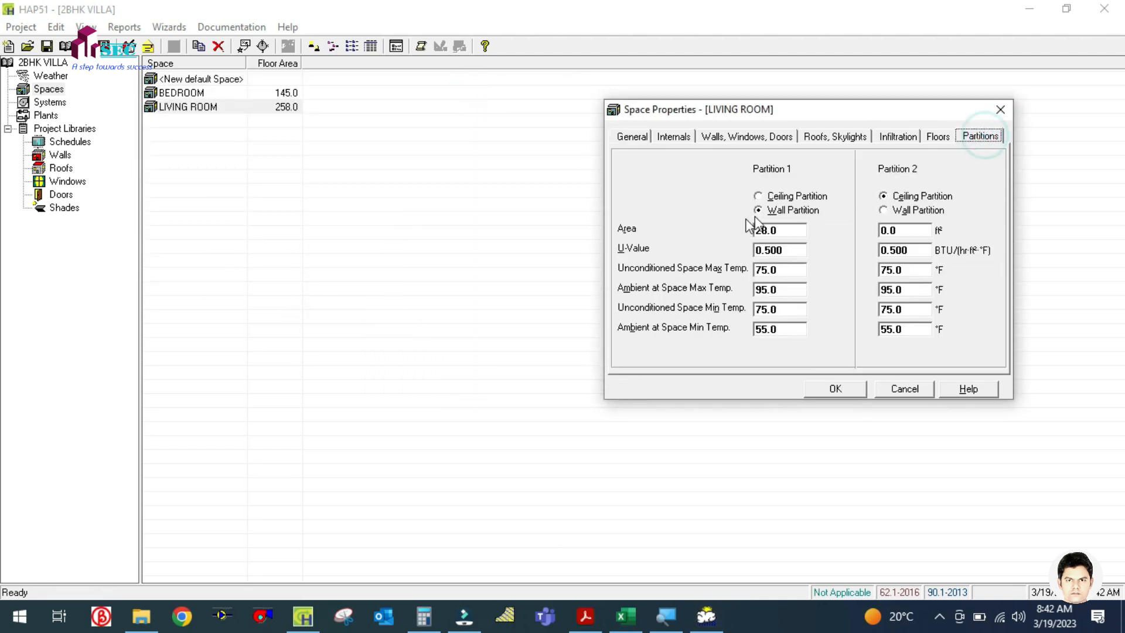
double_click(794, 291)
type("1")
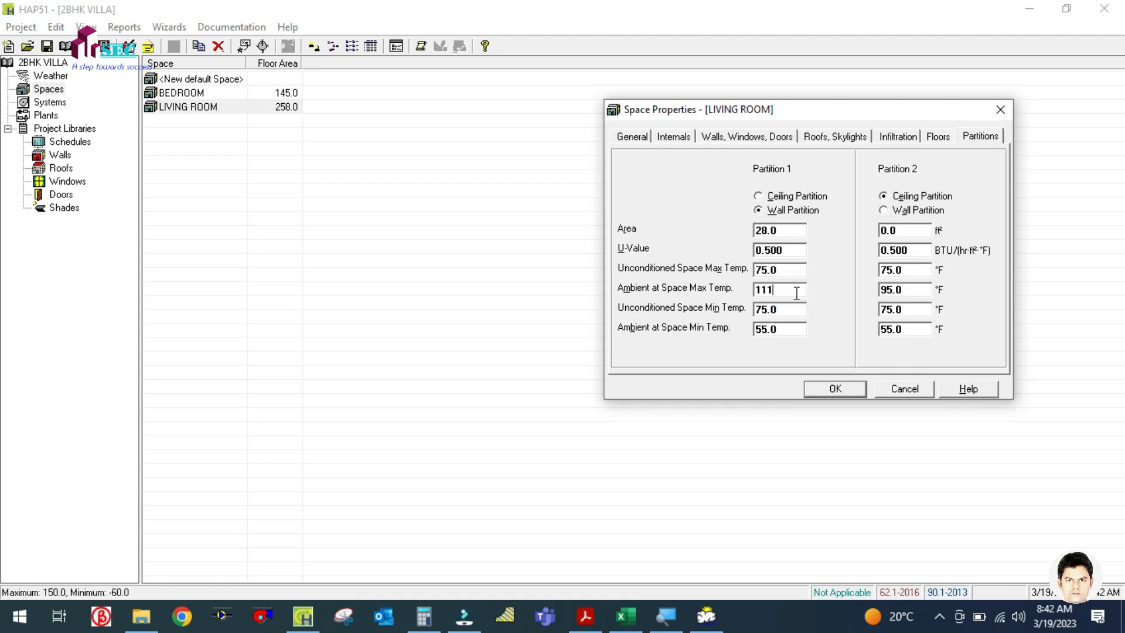
type("11")
Calculate 111 − 5 in Calculator and set Partition 1's Unconditioned Space Max Temp. to 106 °F
double_click(791, 271)
left_click(424, 615)
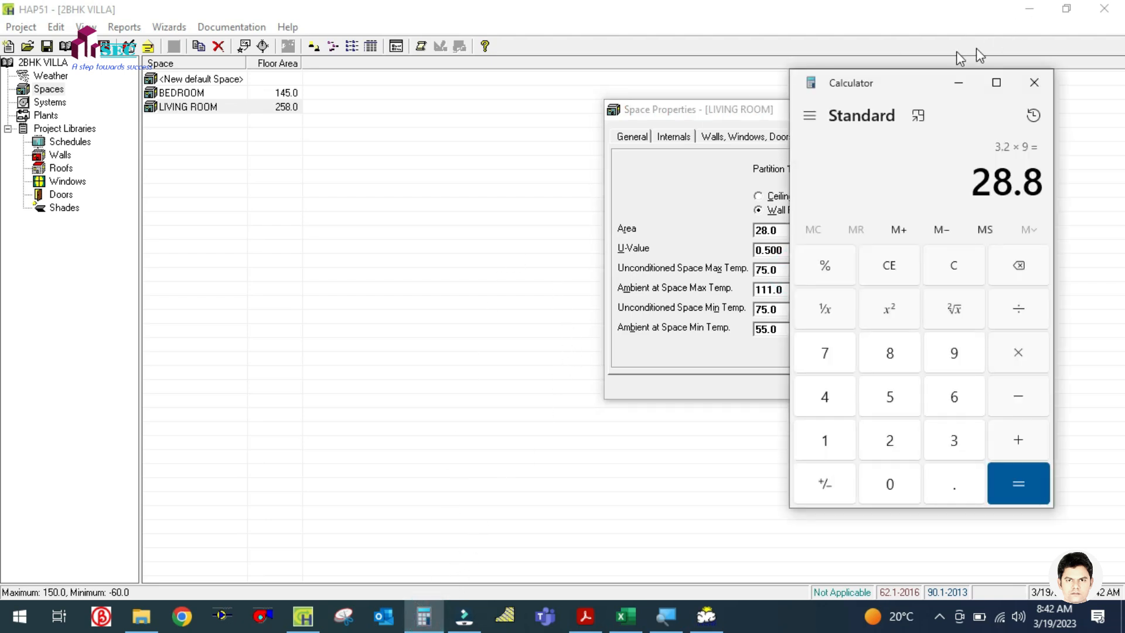
left_click_drag(874, 83, 238, 61)
left_click(312, 251)
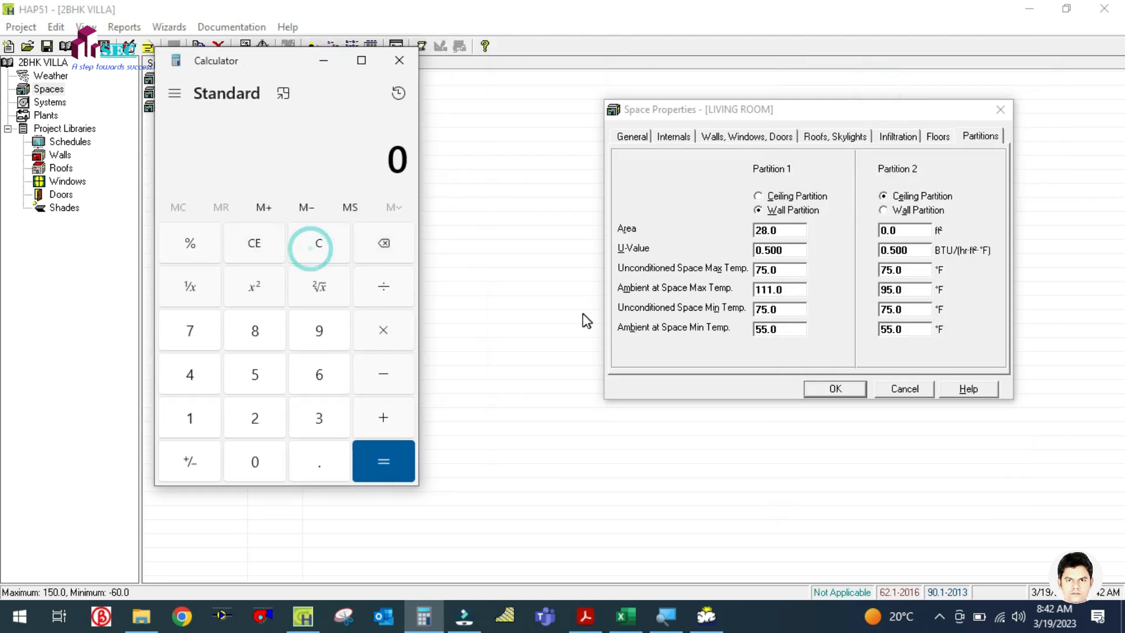
type("111")
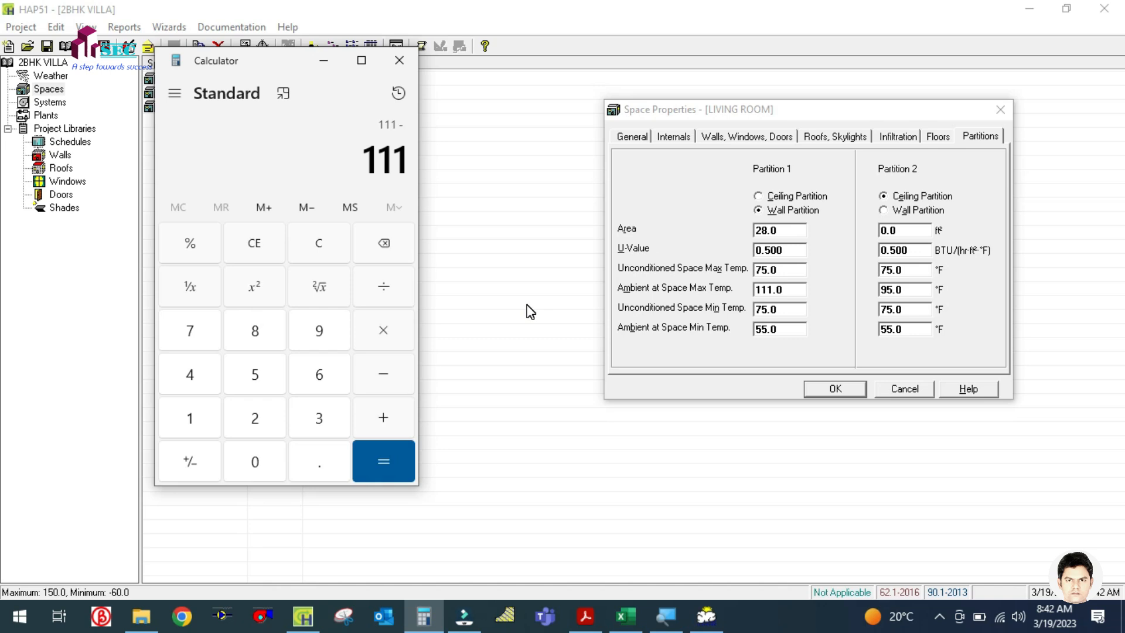
type("5")
key("Return")
key("alt+Tab")
type("106")
Create a blank document in Word and begin a formula with "RANGE ="
left_click(791, 309)
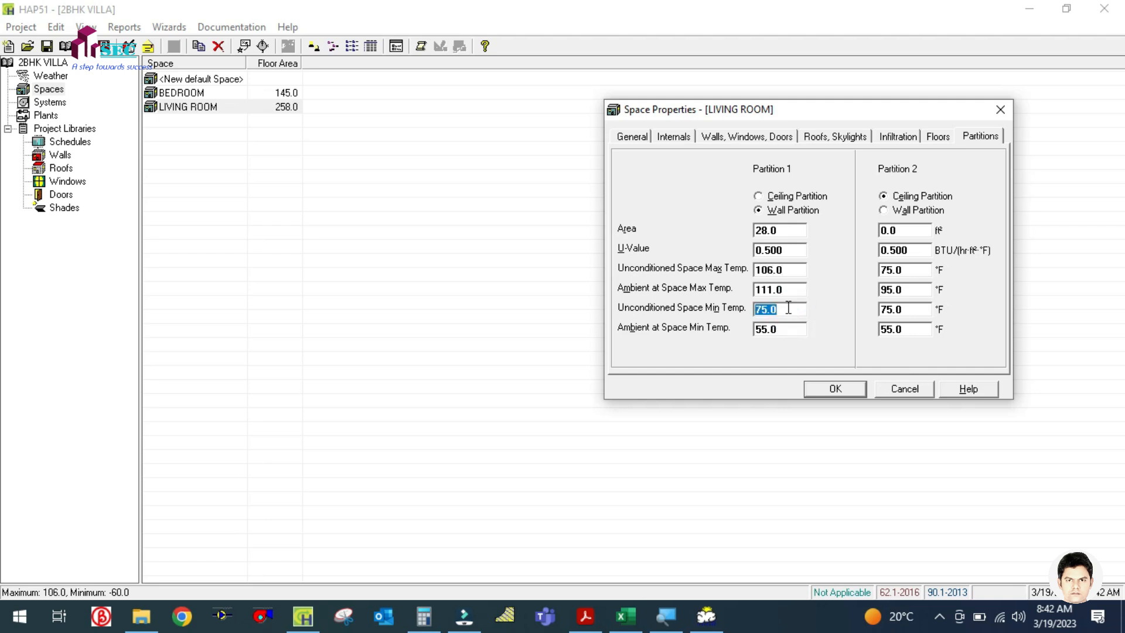
left_click(785, 329)
left_click(21, 621)
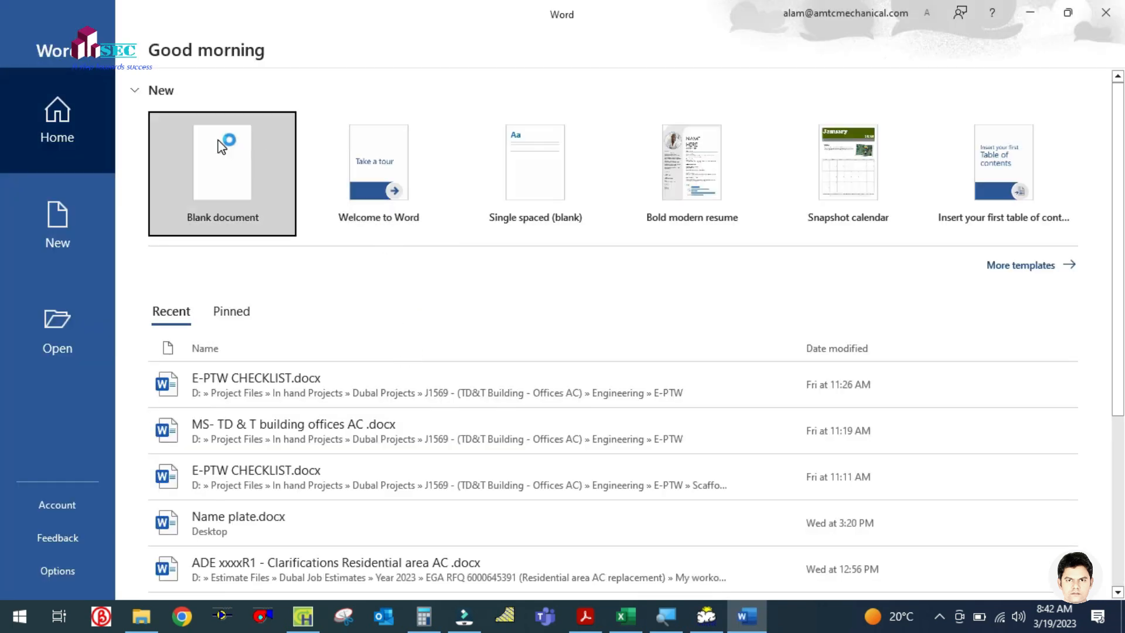
left_click(218, 140)
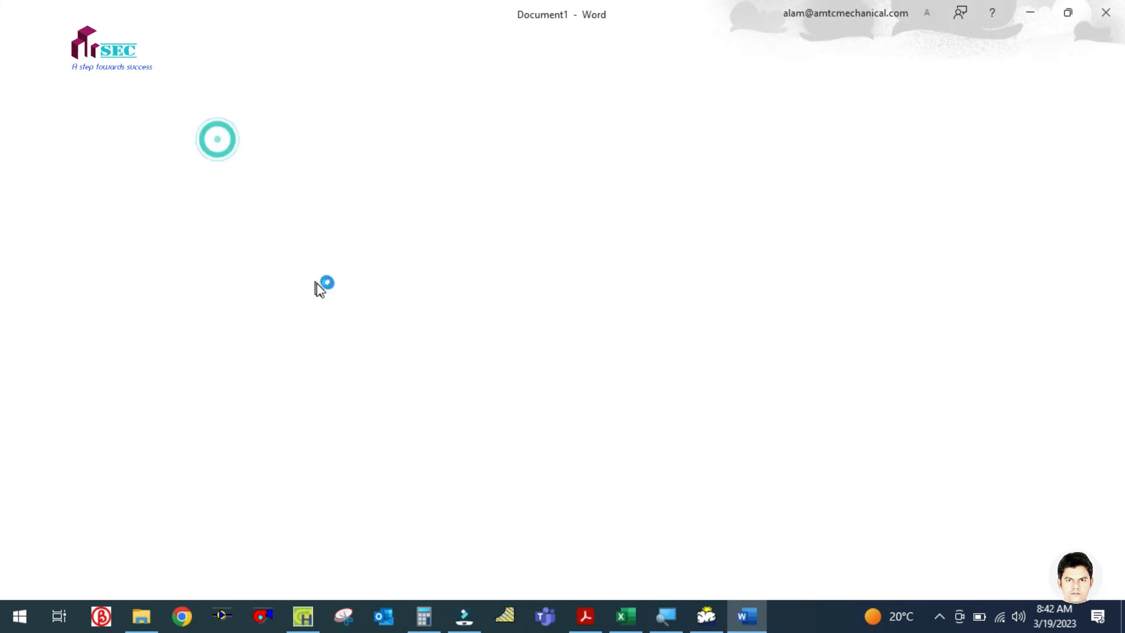
type("RAN")
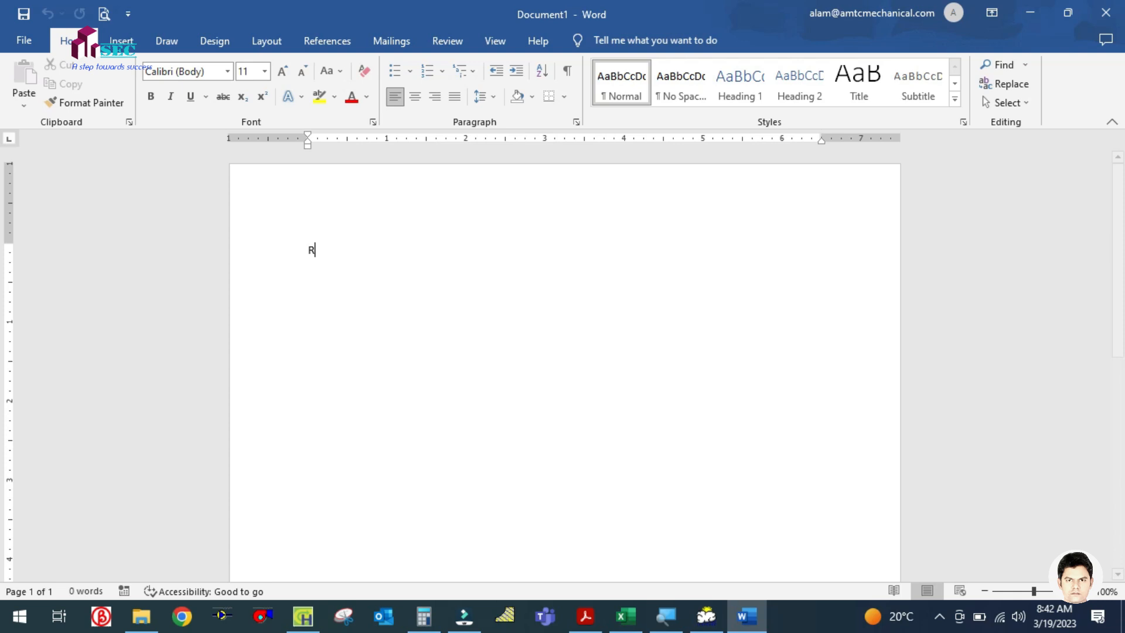
type("GE -")
key("BackSpace")
key("BackSpace")
type("=")
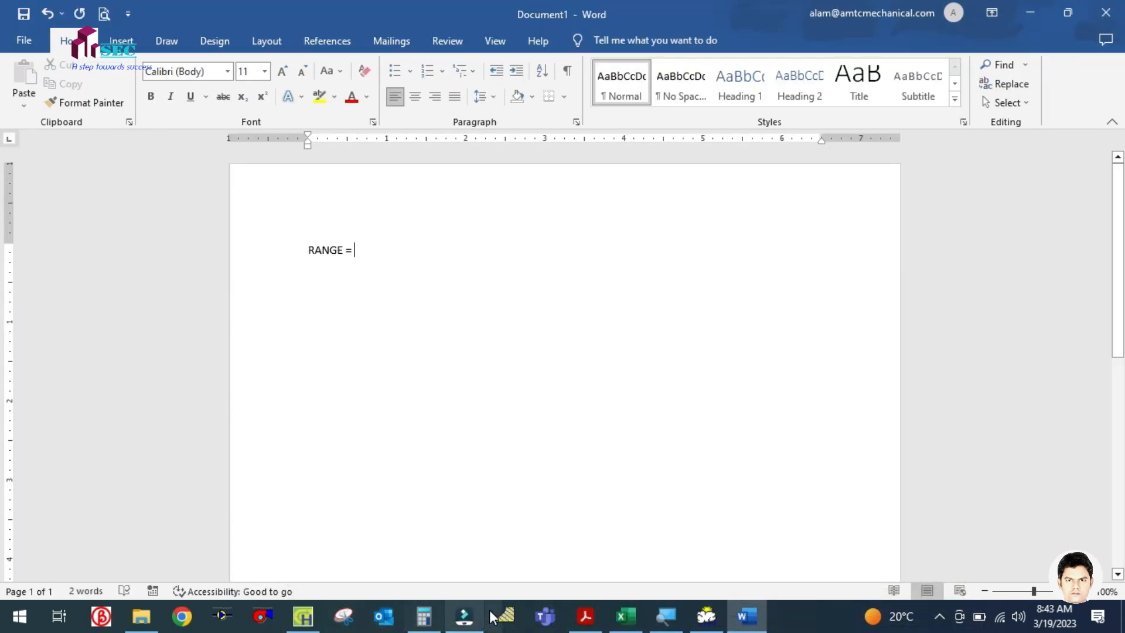
Check the partition temperature fields in HAP and complete the Word formula with "UNCONDITION SAPCE MAX – UNCONDITION SAPACE MIN"
left_click(303, 616)
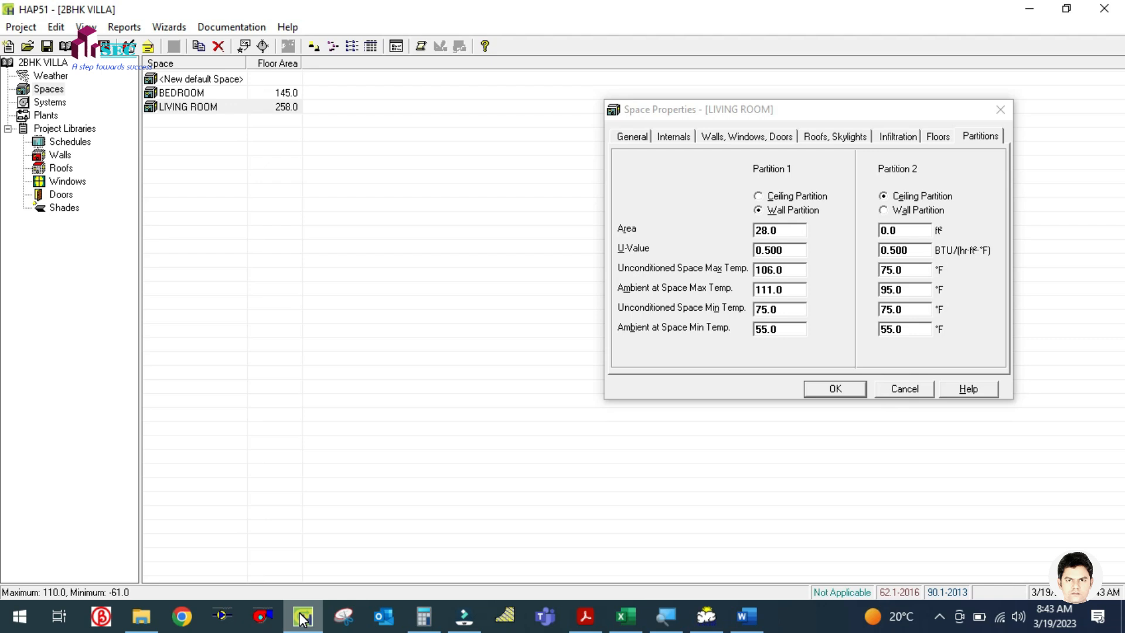
left_click(762, 624)
type("UNCOND")
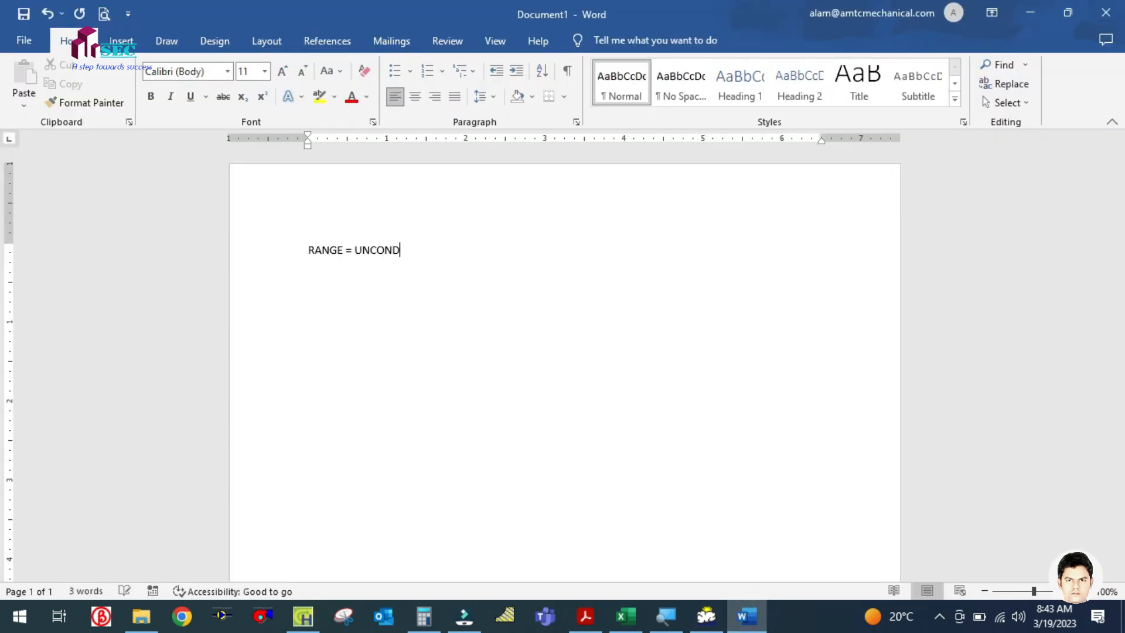
type("ITION SAR")
type("CE MAX - UNCO")
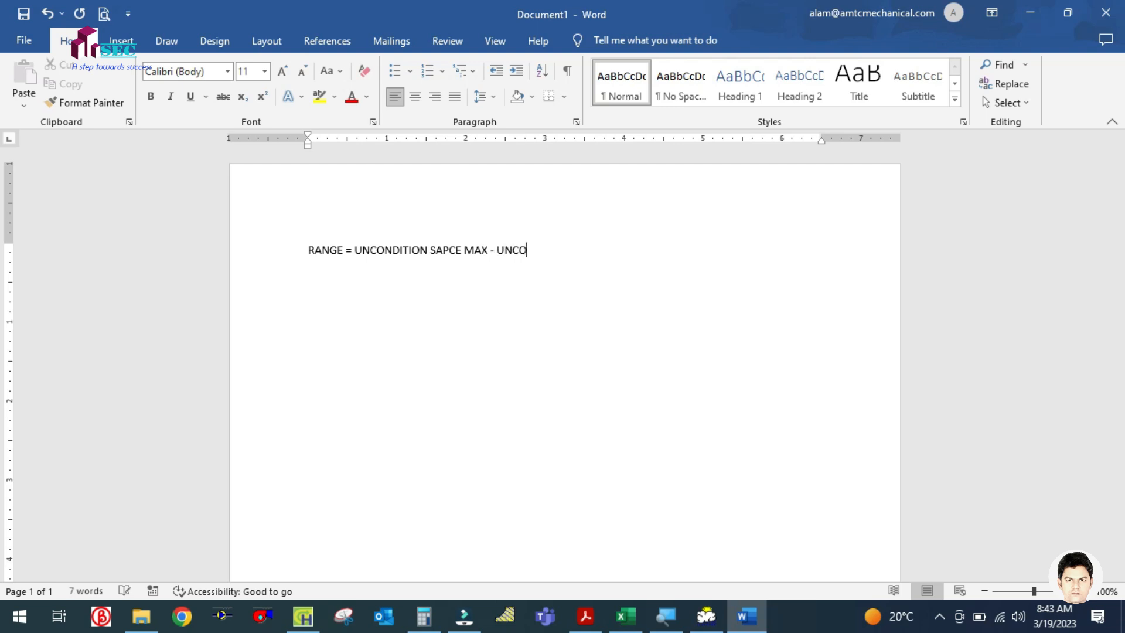
type("NDITION SAPACE MIN")
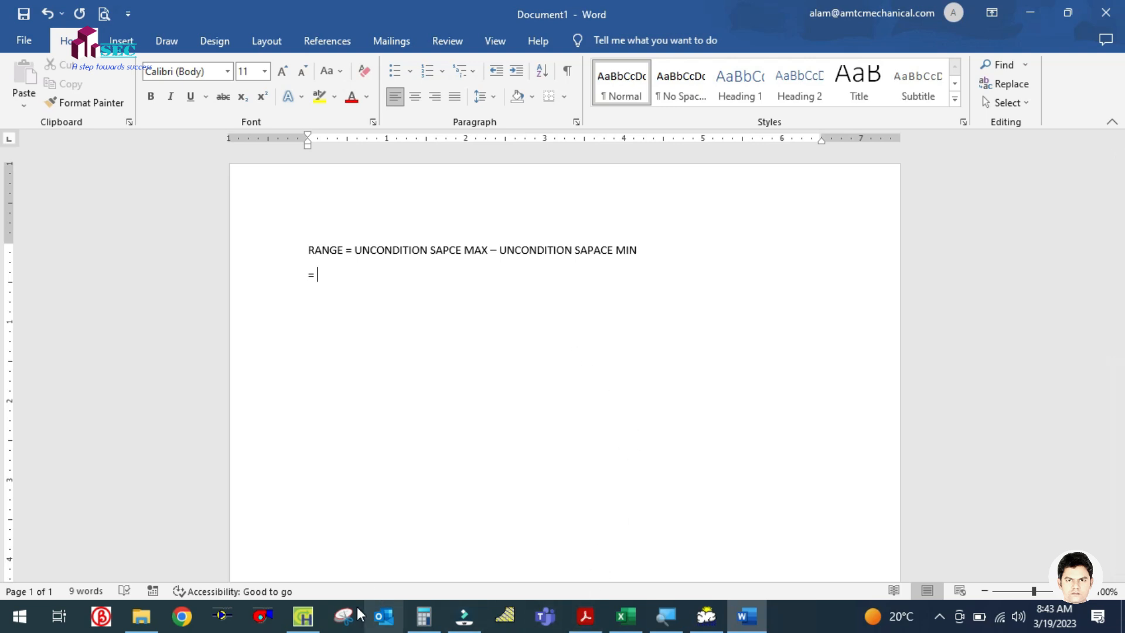
Recheck the partition temperatures in HAP and replace the formula's subtracted term in Word with "AMBIENT MIN"
left_click(301, 621)
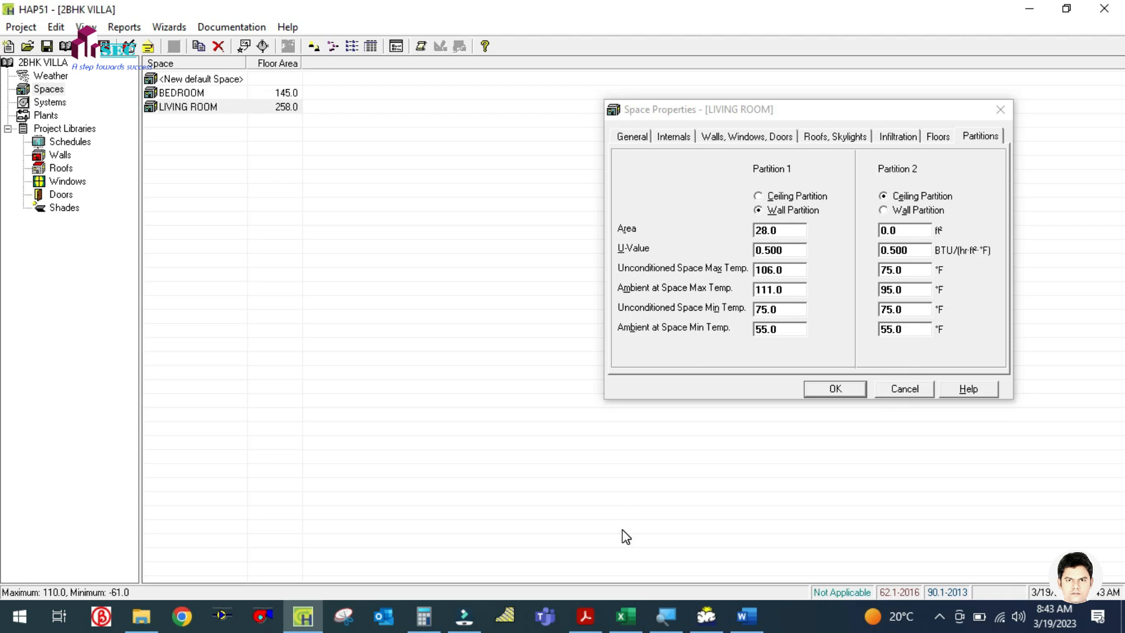
left_click(761, 617)
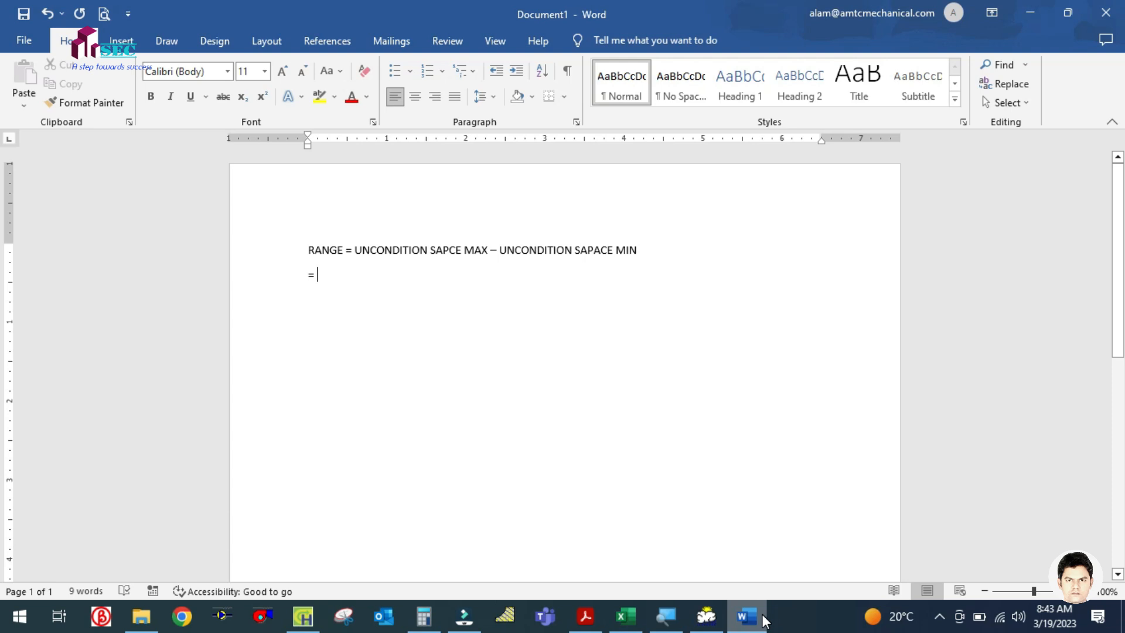
left_click(762, 616)
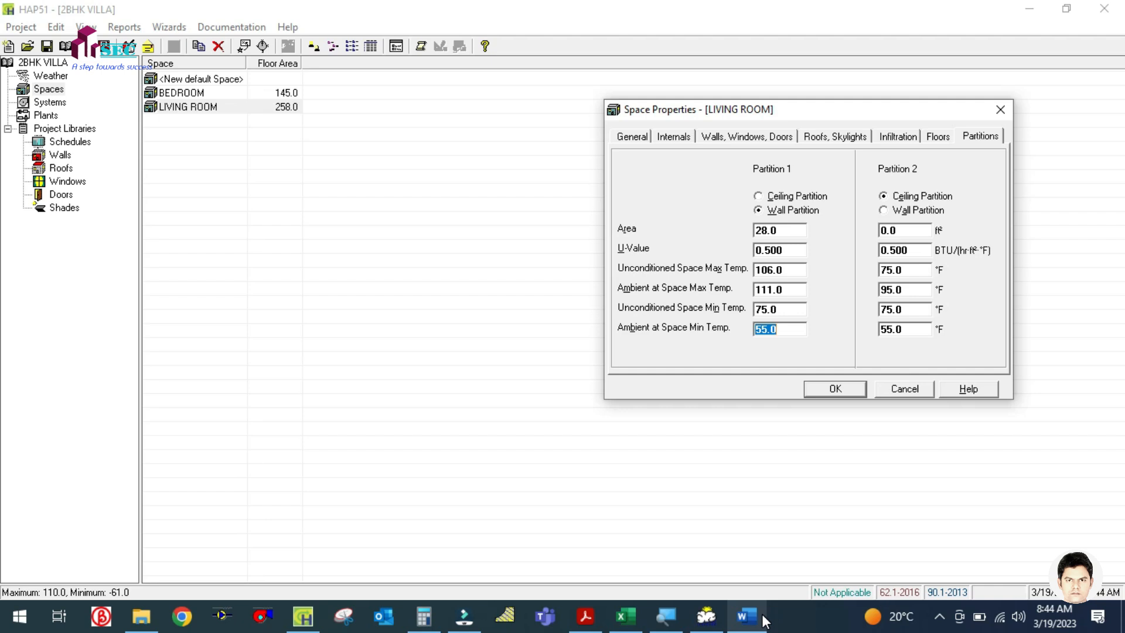
left_click(763, 616)
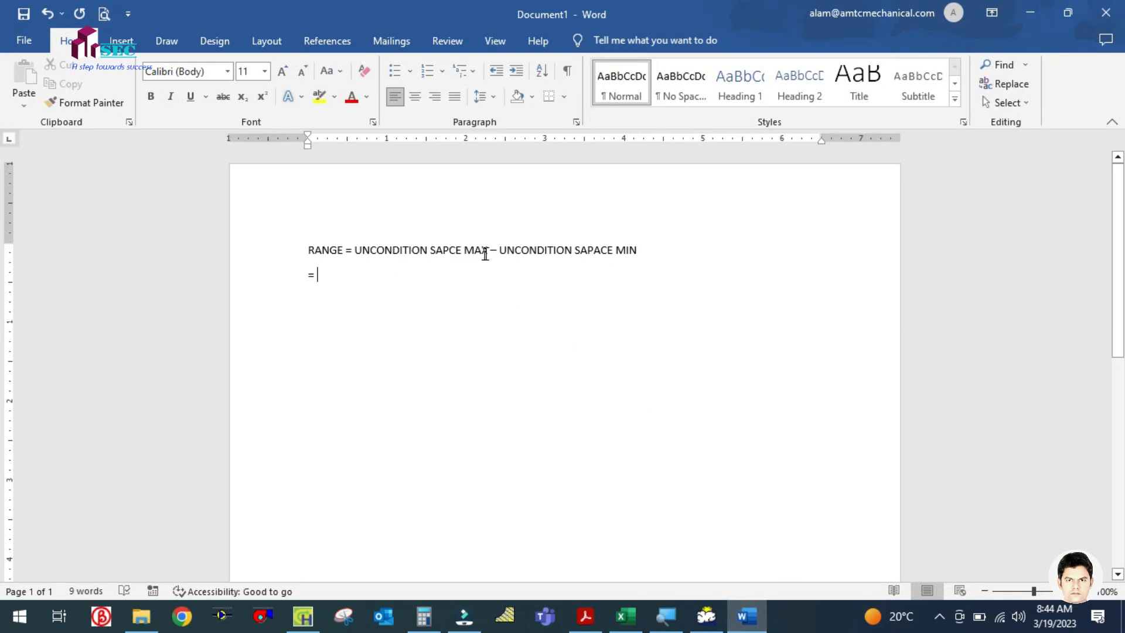
left_click(636, 250)
key("BackSpace")
key("BackSpace")
key("BackSpace")
key("BackSpace")
key("BackSpace")
key("BackSpace")
key("BackSpace")
key("BackSpace")
key("BackSpace")
key("BackSpace")
key("BackSpace")
key("BackSpace")
key("BackSpace")
key("BackSpace")
key("BackSpace")
key("BackSpace")
key("BackSpace")
key("BackSpace")
key("BackSpace")
key("BackSpace")
key("BackSpace")
key("BackSpace")
key("BackSpace")
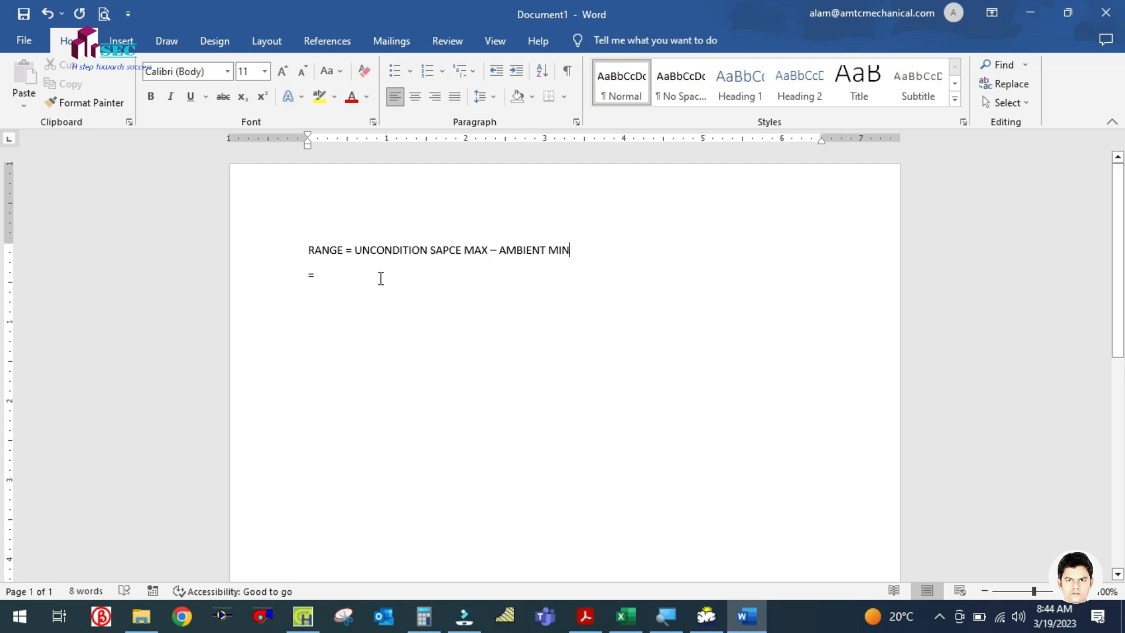
Look up Riyadh's mean daily range in the climatic data and write "25 = 106 – AMBIENT MIN" below the formula in Word
left_click(355, 271)
type("1")
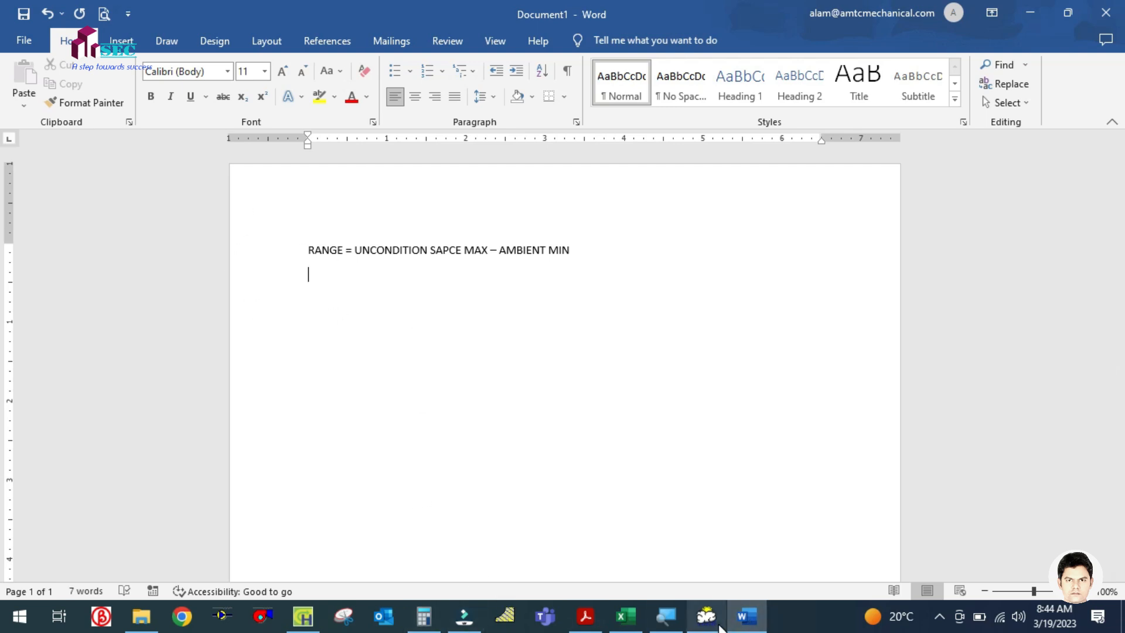
left_click(717, 622)
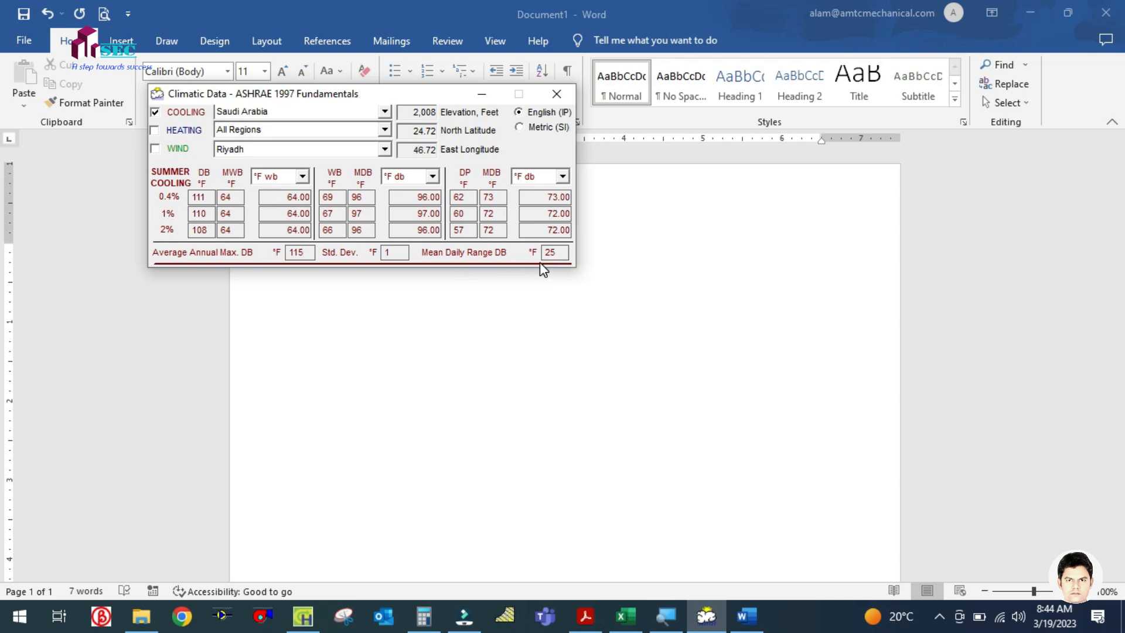
left_click(609, 314)
type("25 = 106 -")
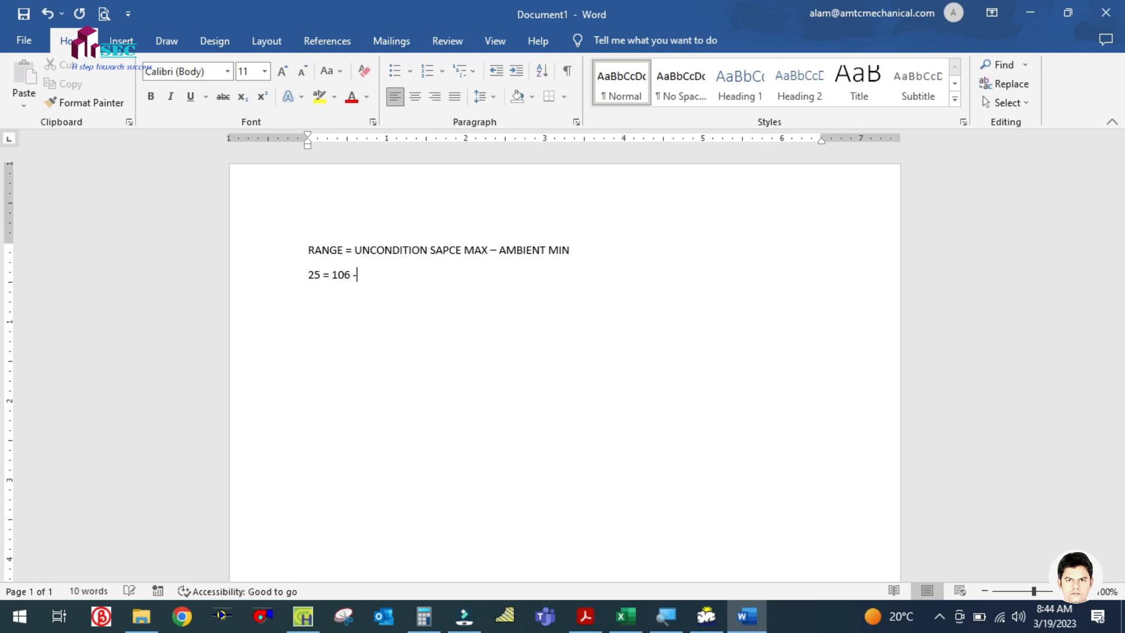
type("AMBIENT MIN")
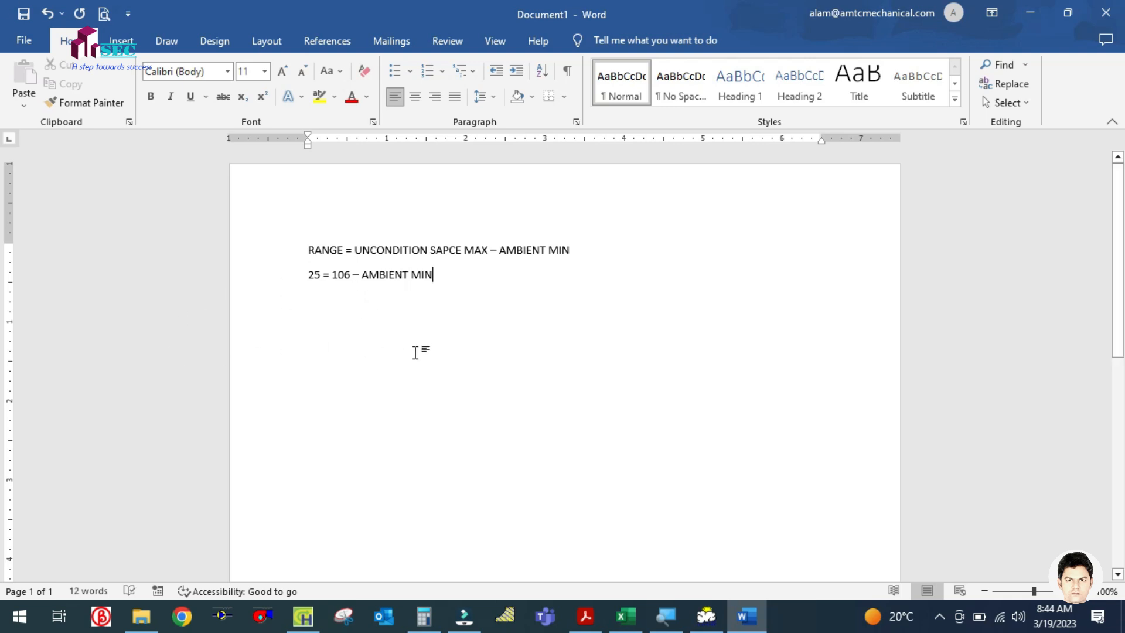
Add a third line rearranging the equation as "AMBIENT MIN = 106-25"
key("Return")
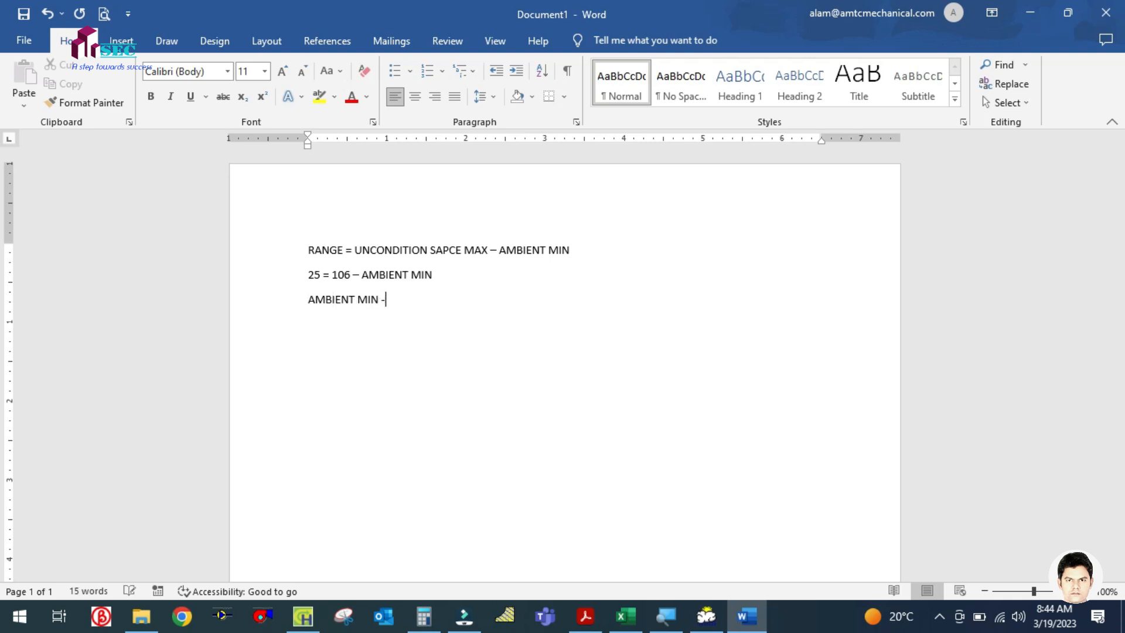
type("AMBIENT MIN = 106.-")
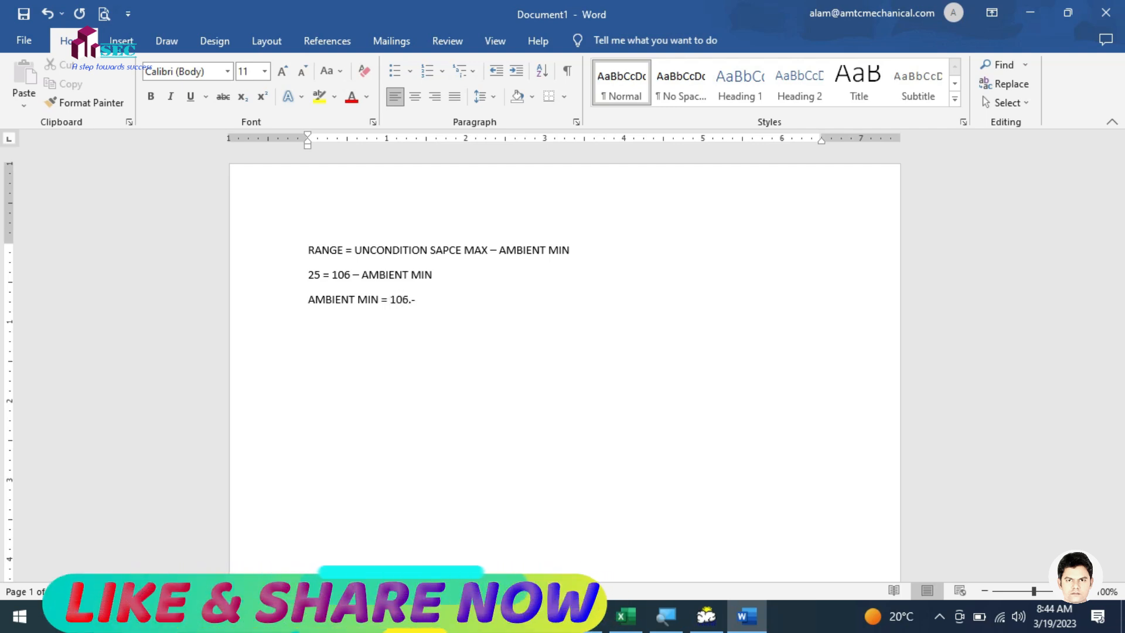
key("BackSpace")
key("BackSpace")
type("-25 ")
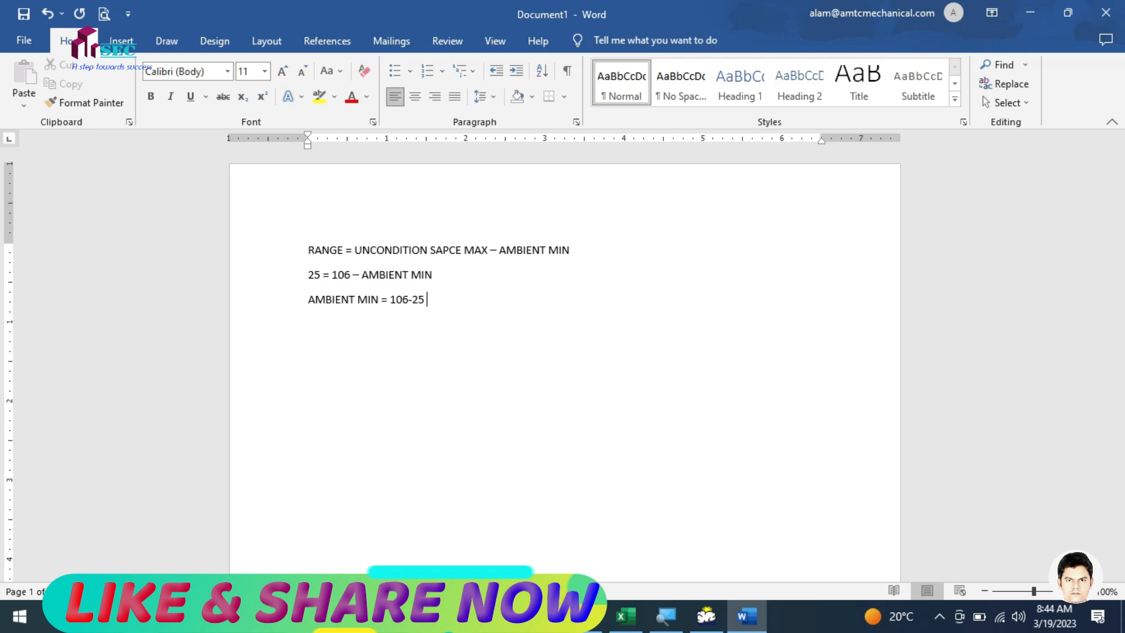
Append "=" to the ambient minimum line in Word and calculate 106 - 25 in Calculator
type("=")
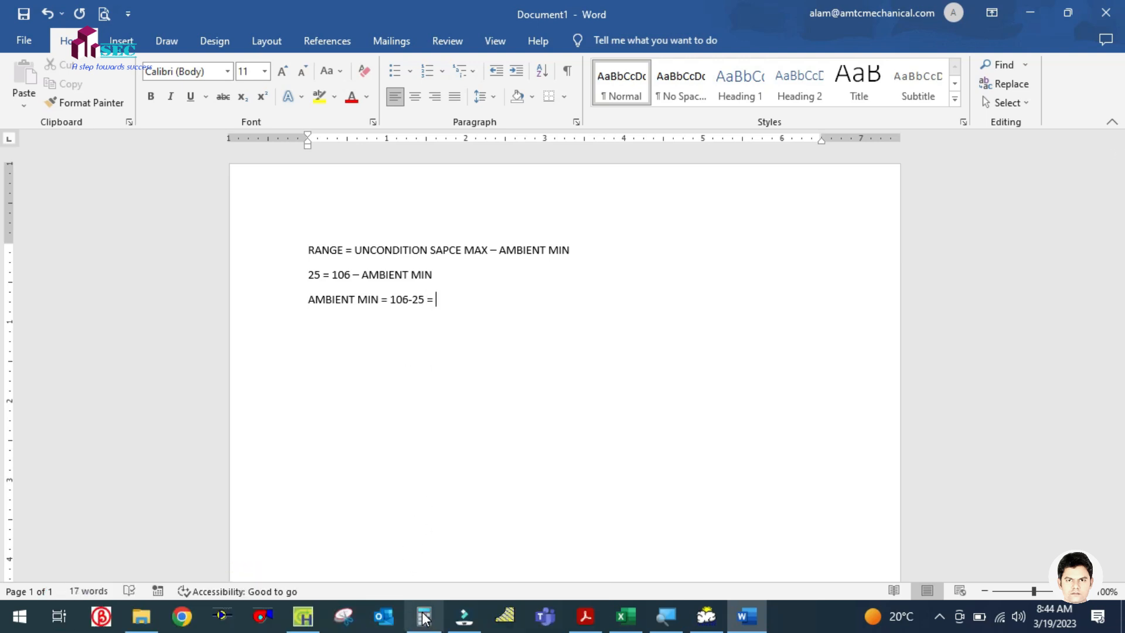
left_click(423, 617)
key("minus")
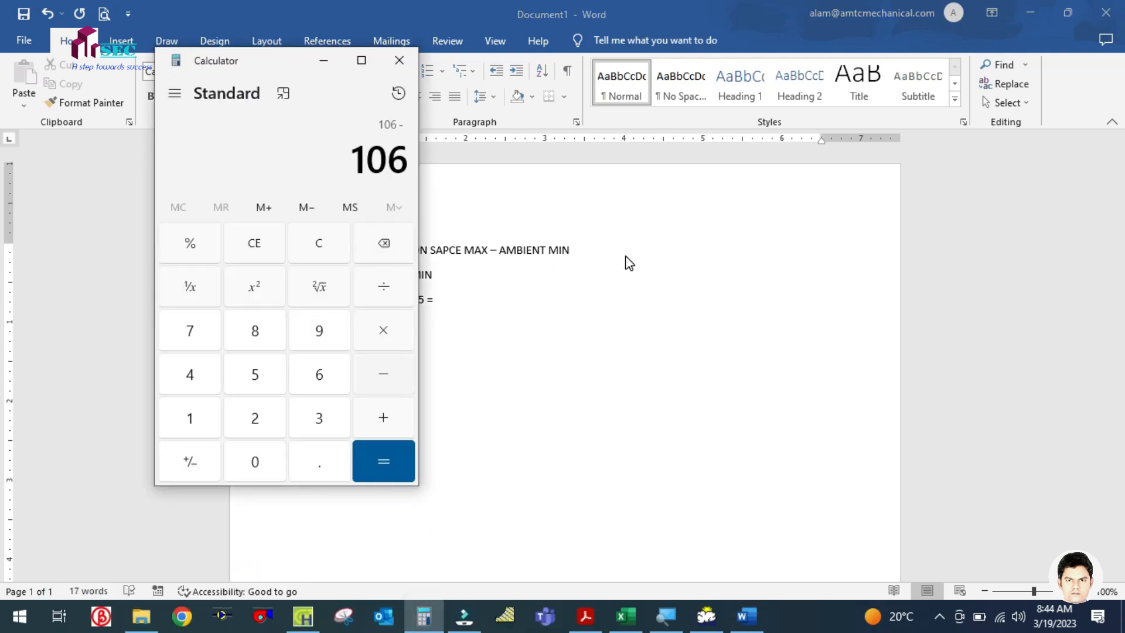
key("2")
key("5")
key("Return")
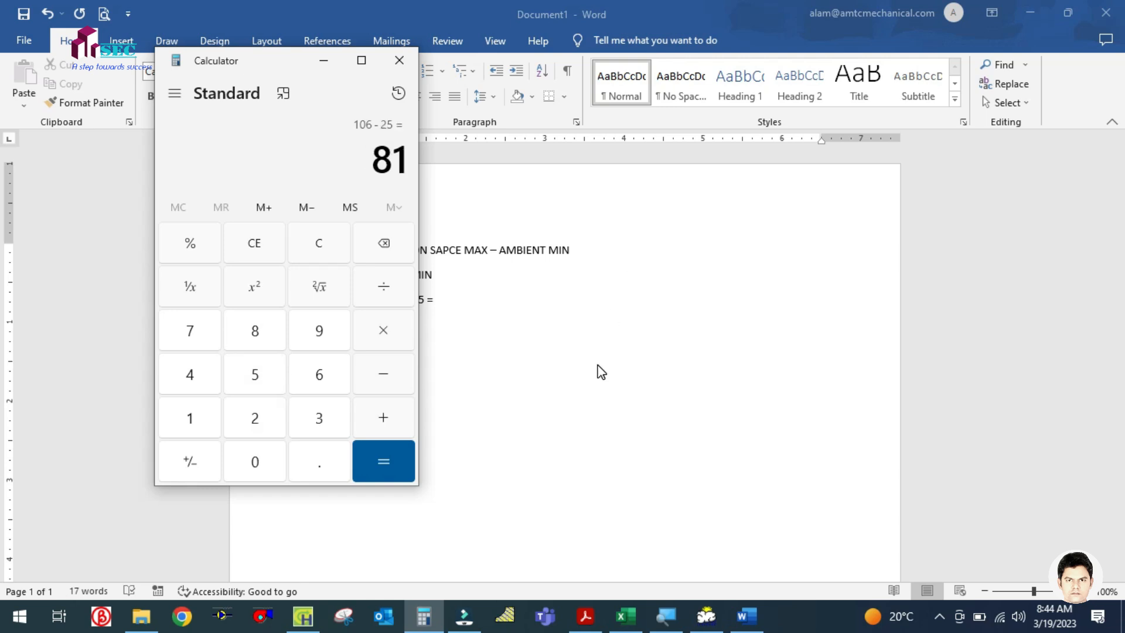
Switch to HAP and set the living room's Partition 1 ambient at space min temperature to 81 °F
left_click(596, 365)
left_click(303, 616)
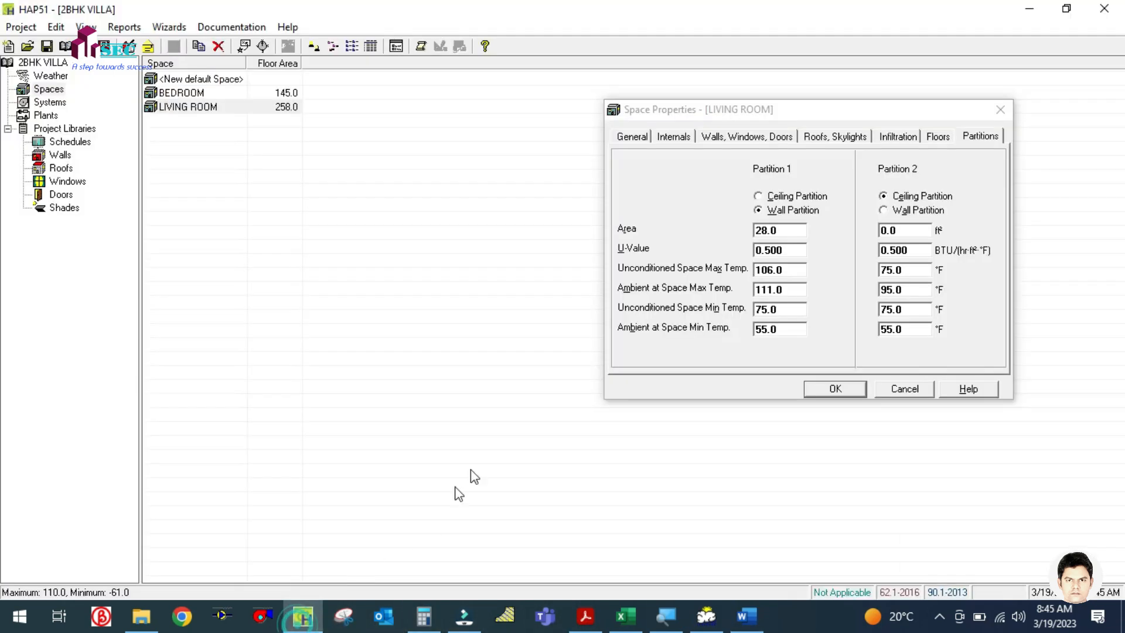
double_click(784, 330)
type("81")
Calculate 81 - 5 in Calculator, enter 76 °F as Partition 1's unconditioned space min temperature, and accept the living room properties
double_click(779, 308)
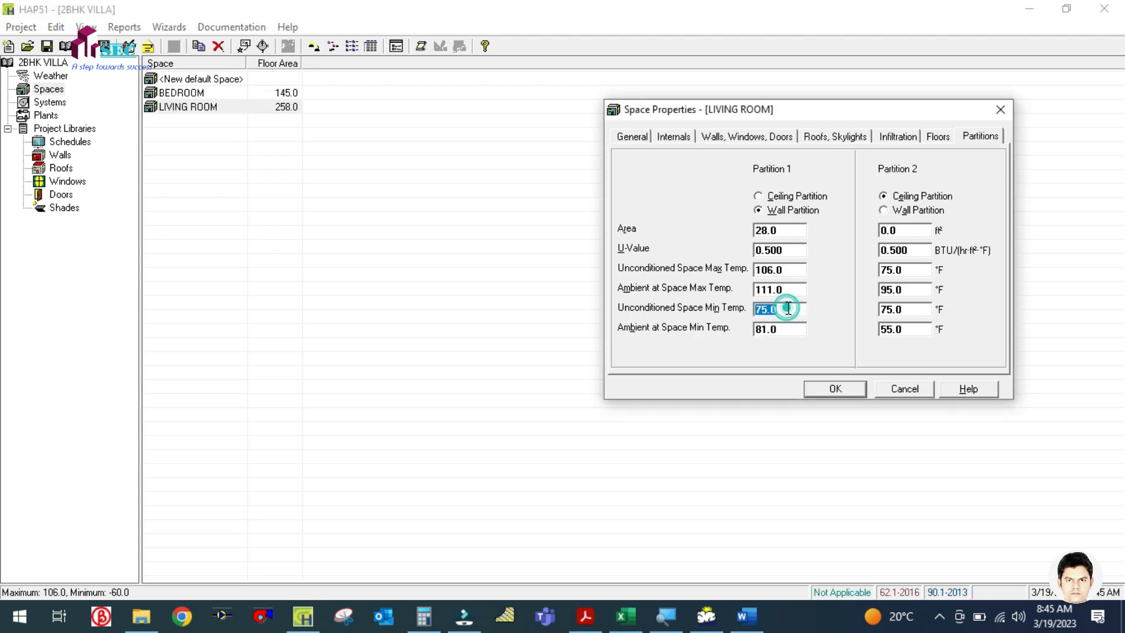
left_click(431, 621)
key("minus")
key("5")
key("Return")
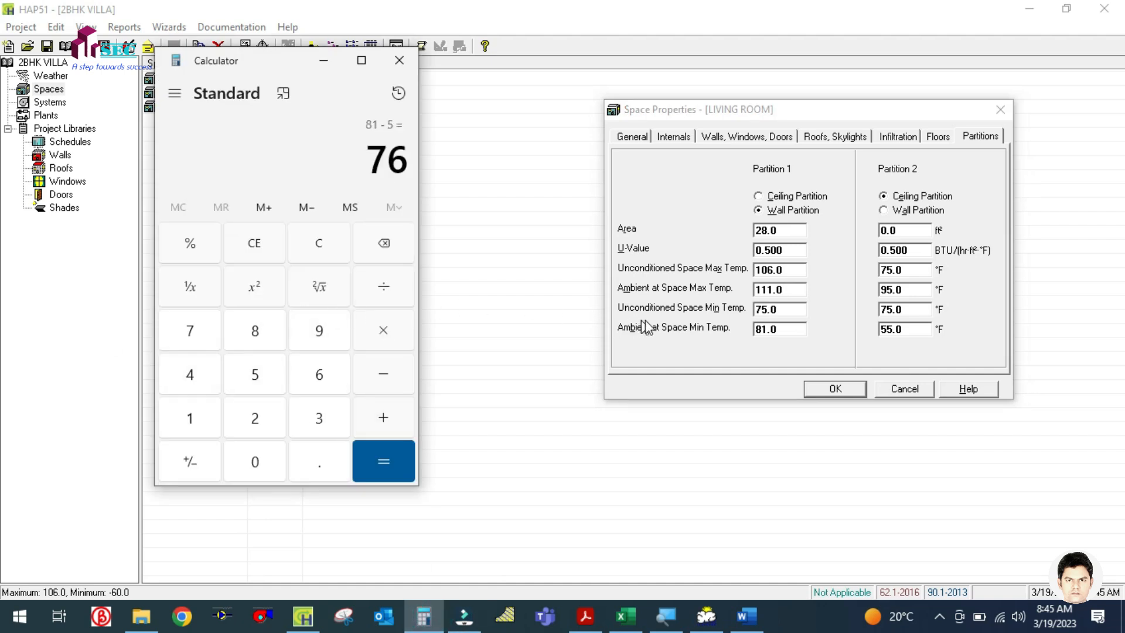
left_click(785, 309)
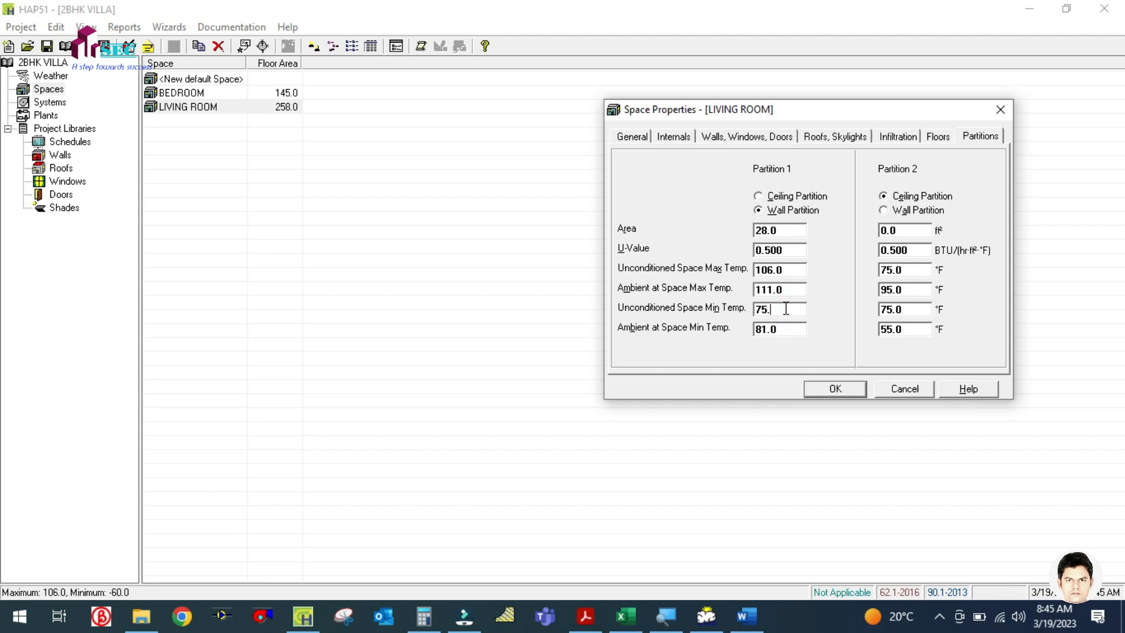
type("76")
left_click(835, 389)
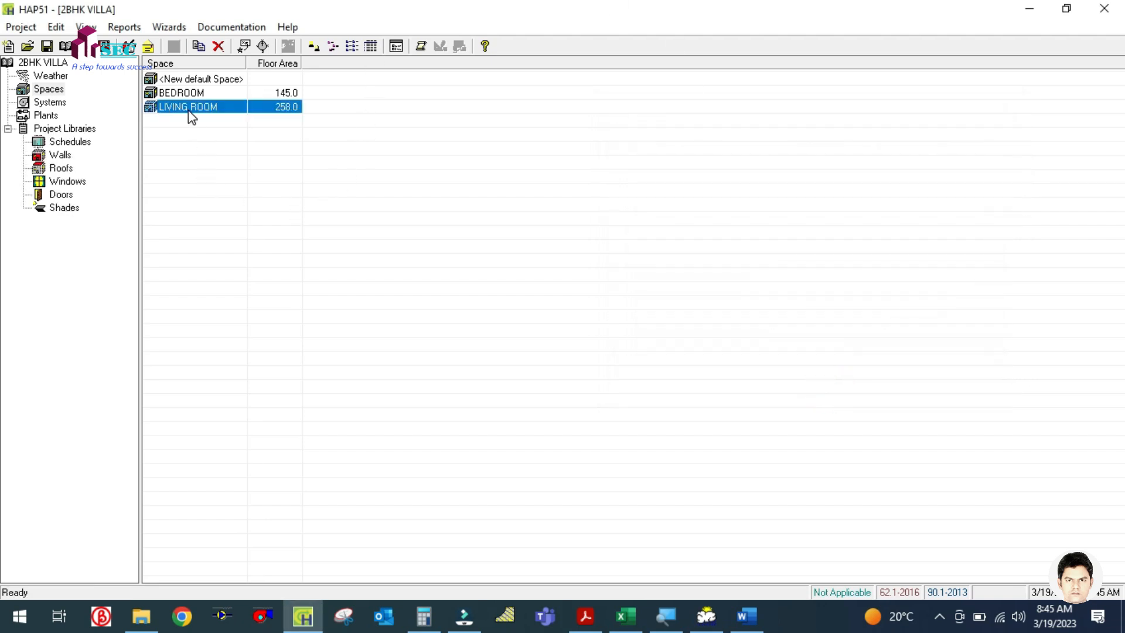
Open the BEDROOM space and check its wall areas and ceiling height against the bedroom in the PDF floor plan
left_click(177, 93)
double_click(172, 95)
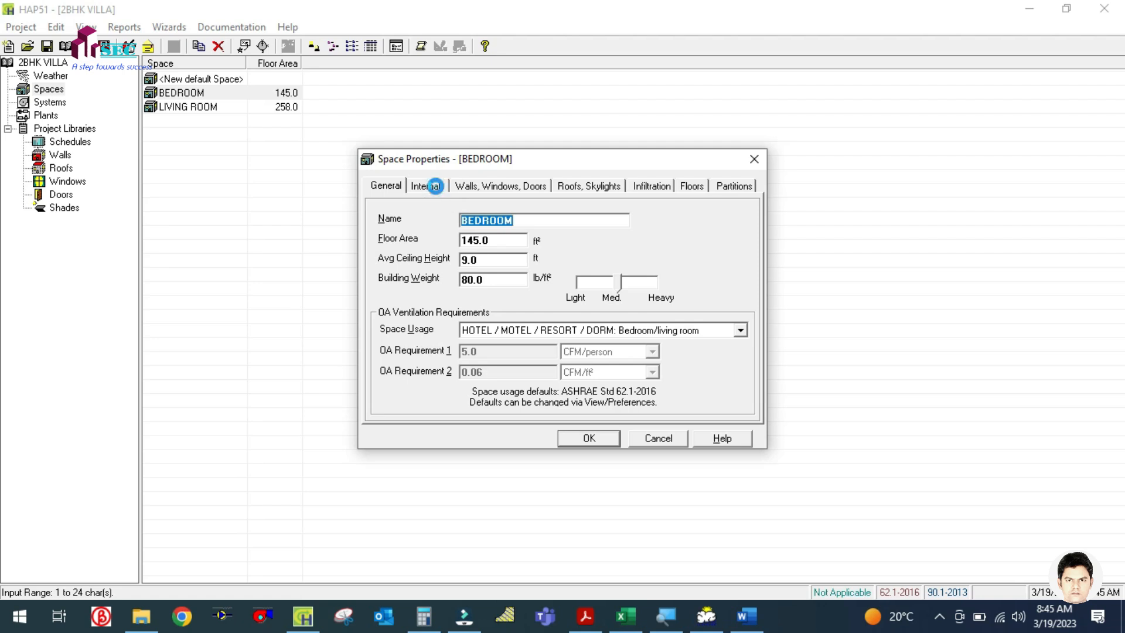
left_click(434, 186)
left_click(485, 185)
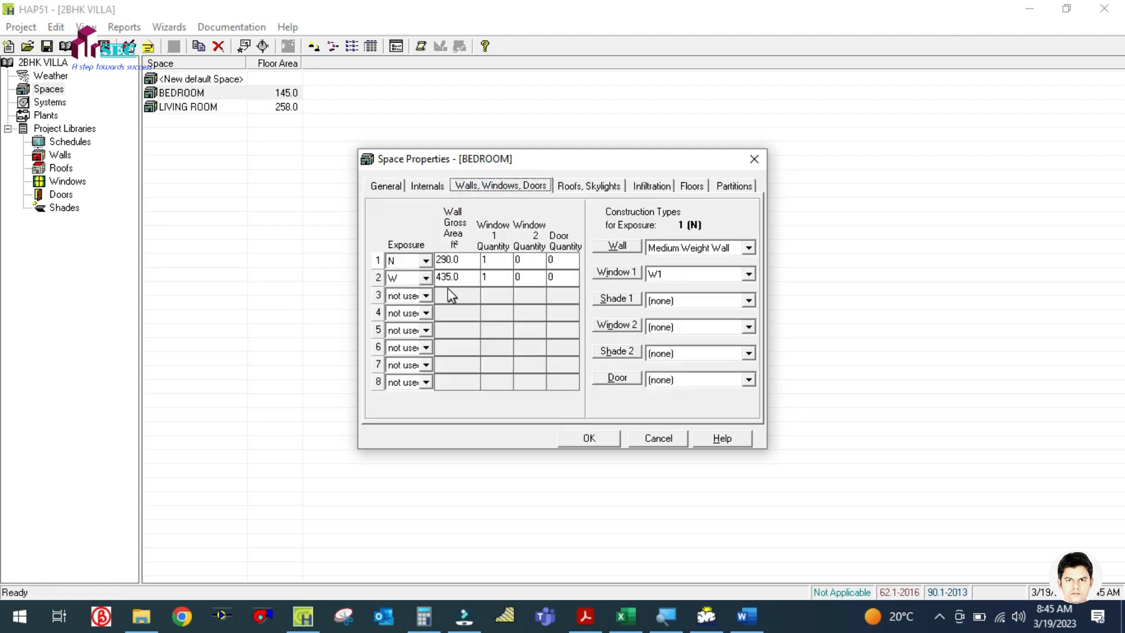
left_click(590, 620)
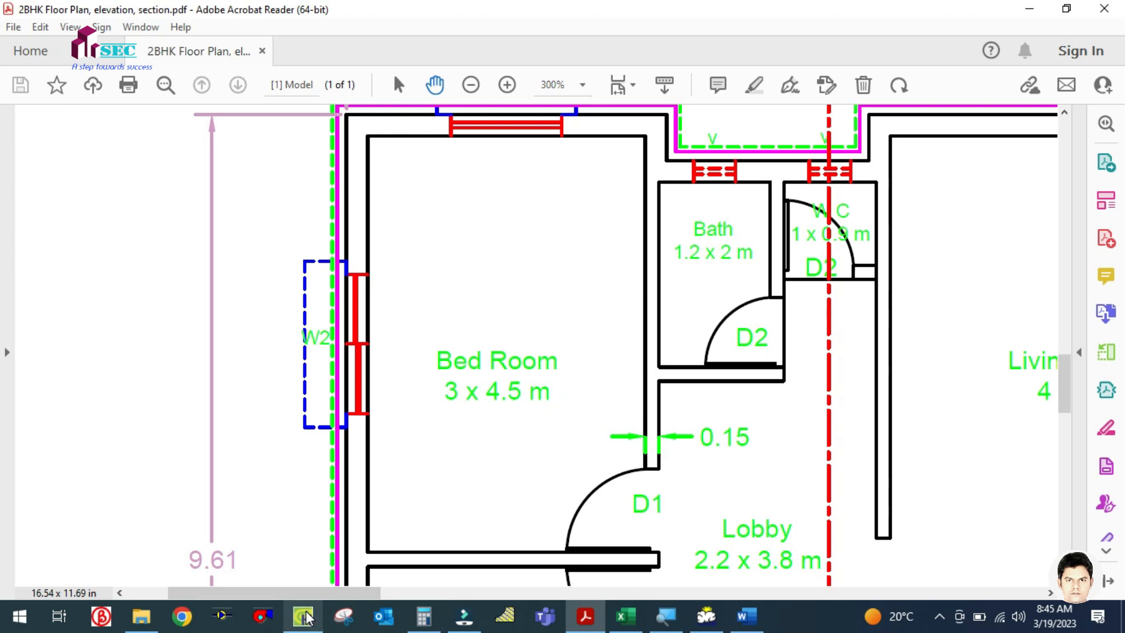
left_click(305, 616)
left_click(375, 185)
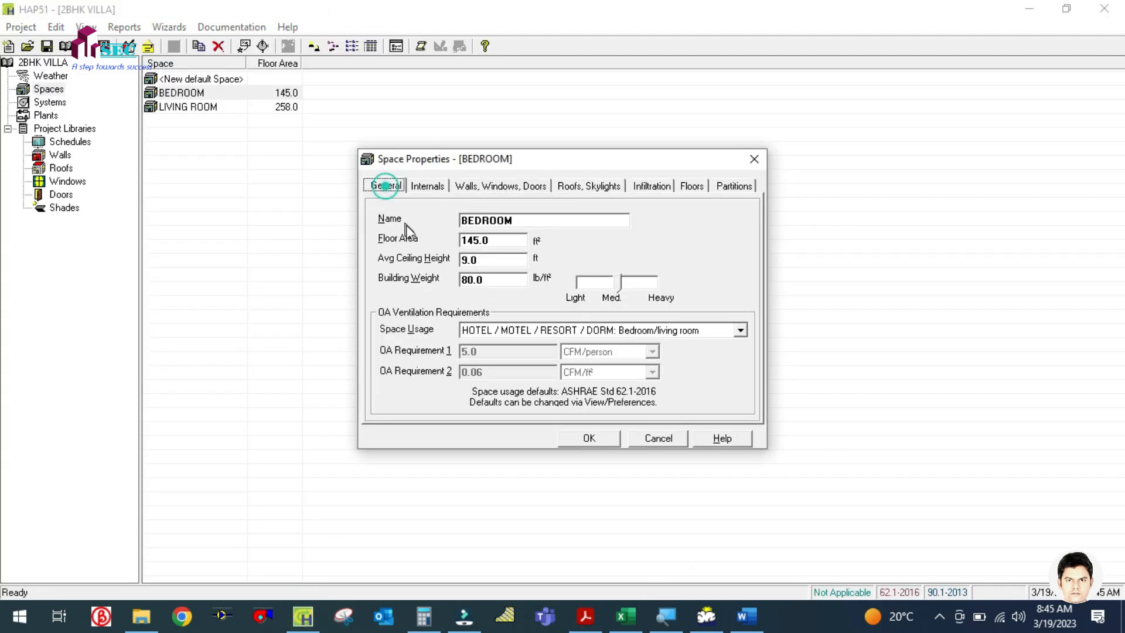
left_click(469, 265)
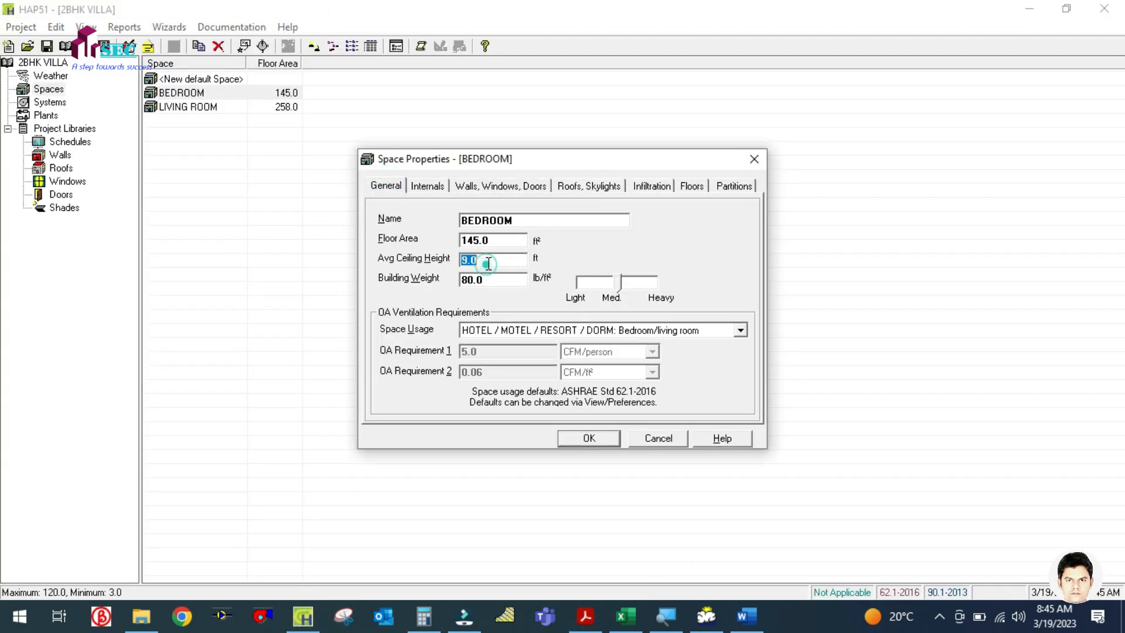
left_click(489, 186)
Calculate the bedroom's north wall area beside the floor plan in Calculator as 3 × 3.28 × 9
left_click(586, 621)
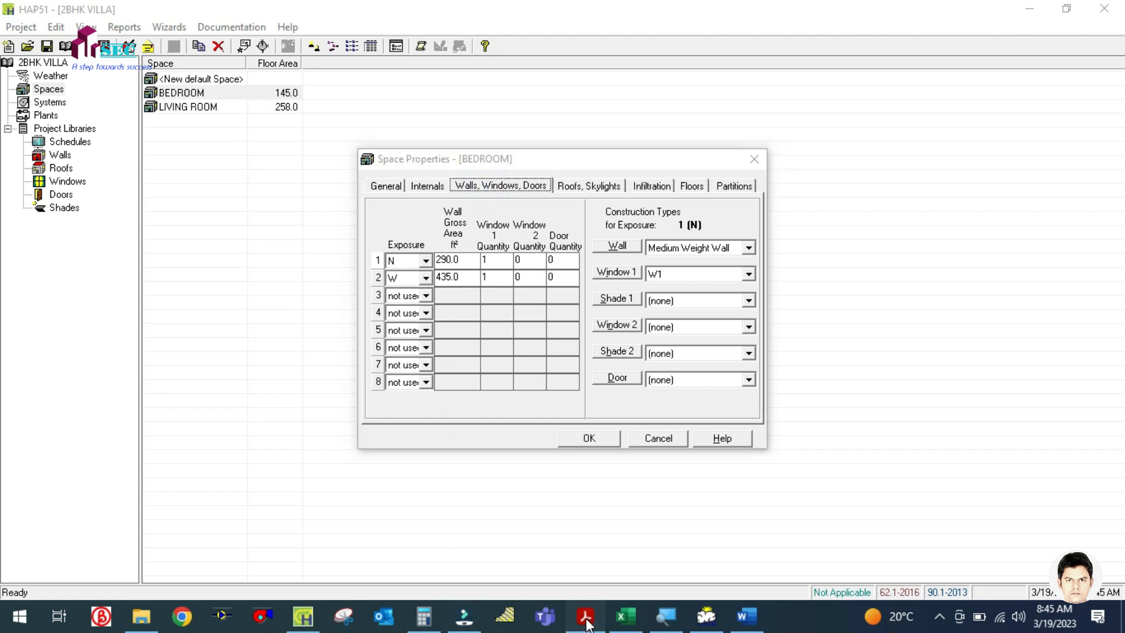
left_click(424, 616)
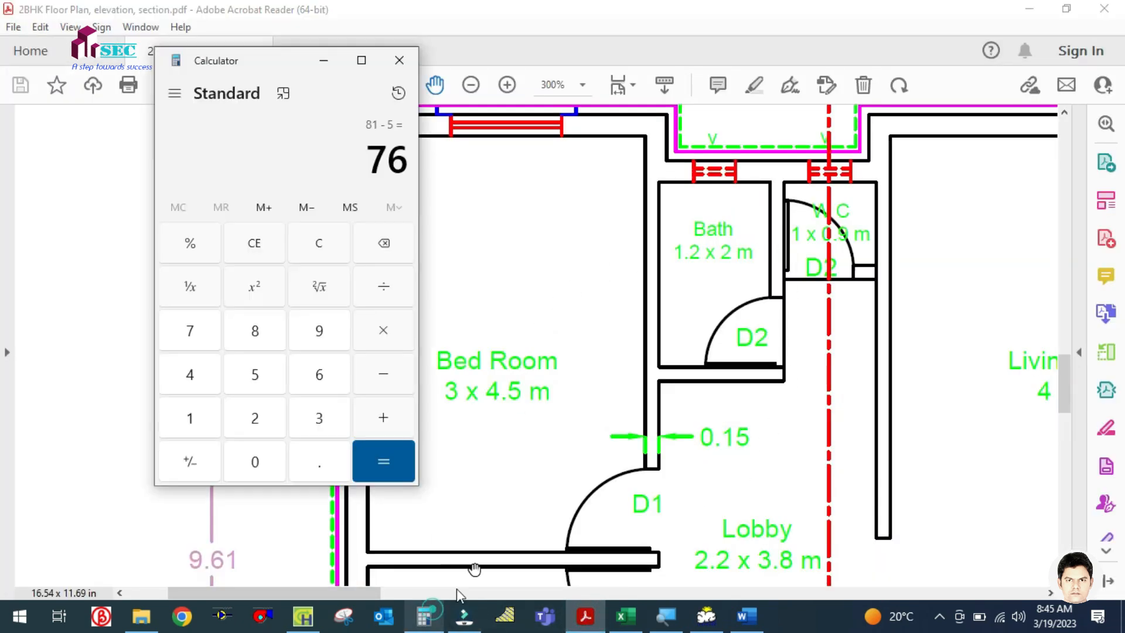
left_click_drag(246, 61, 800, 64)
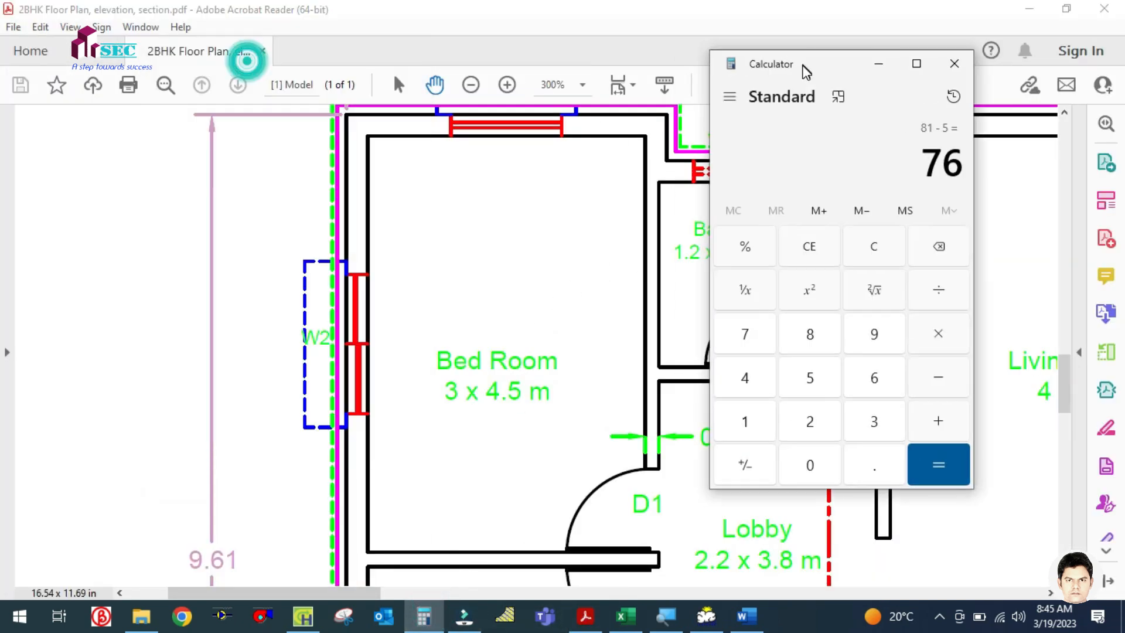
left_click(857, 246)
key("3")
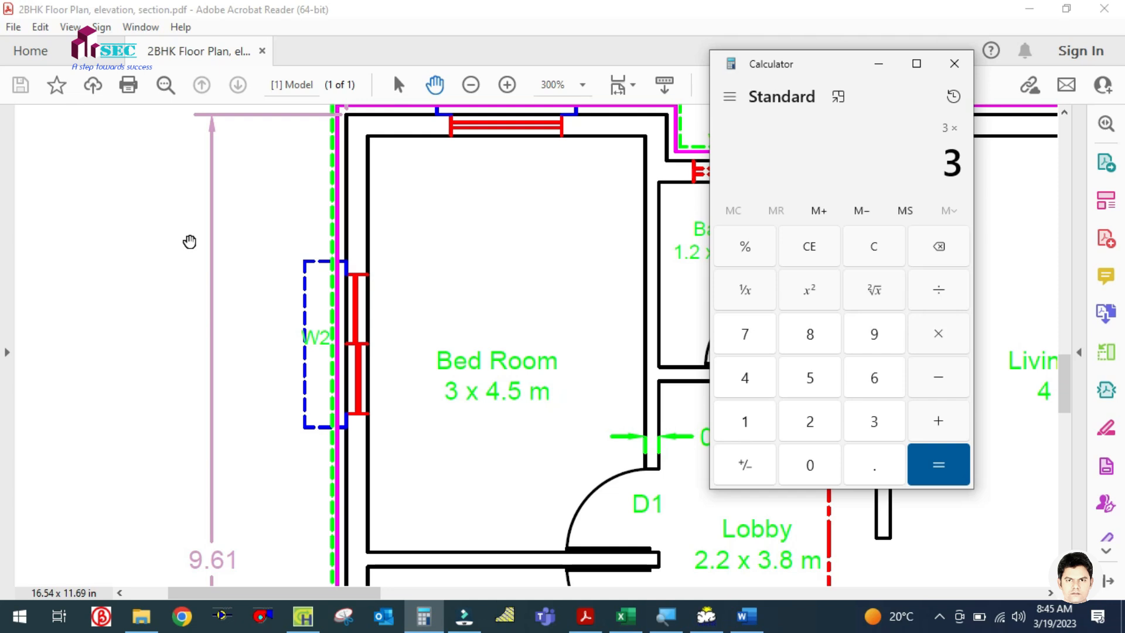
key("period")
type("28")
key("Return")
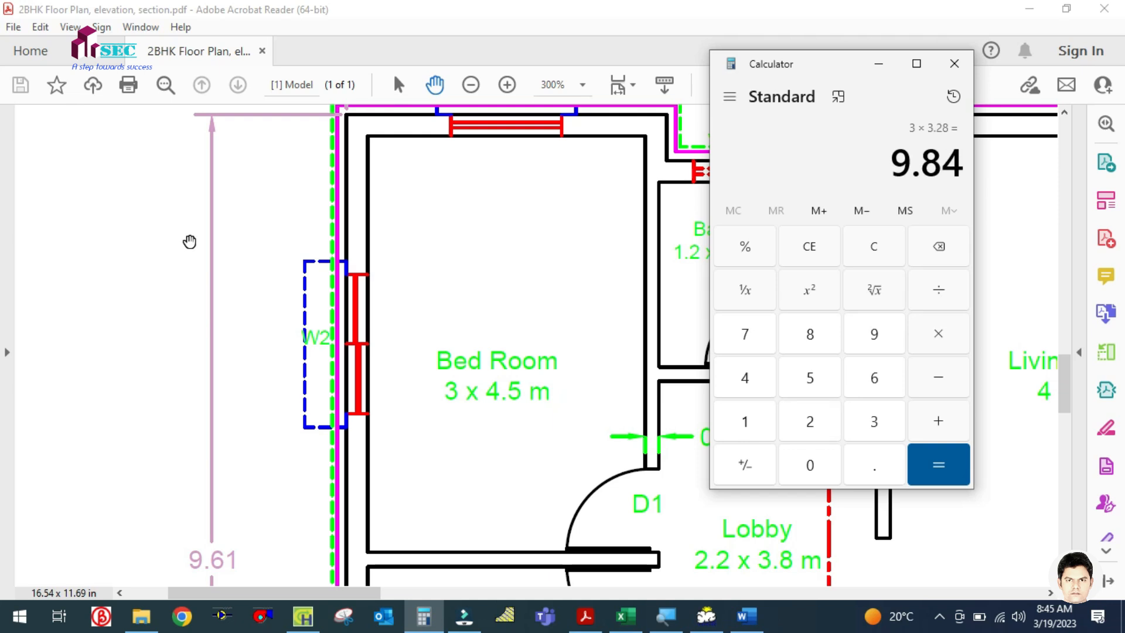
type("9")
key("Return")
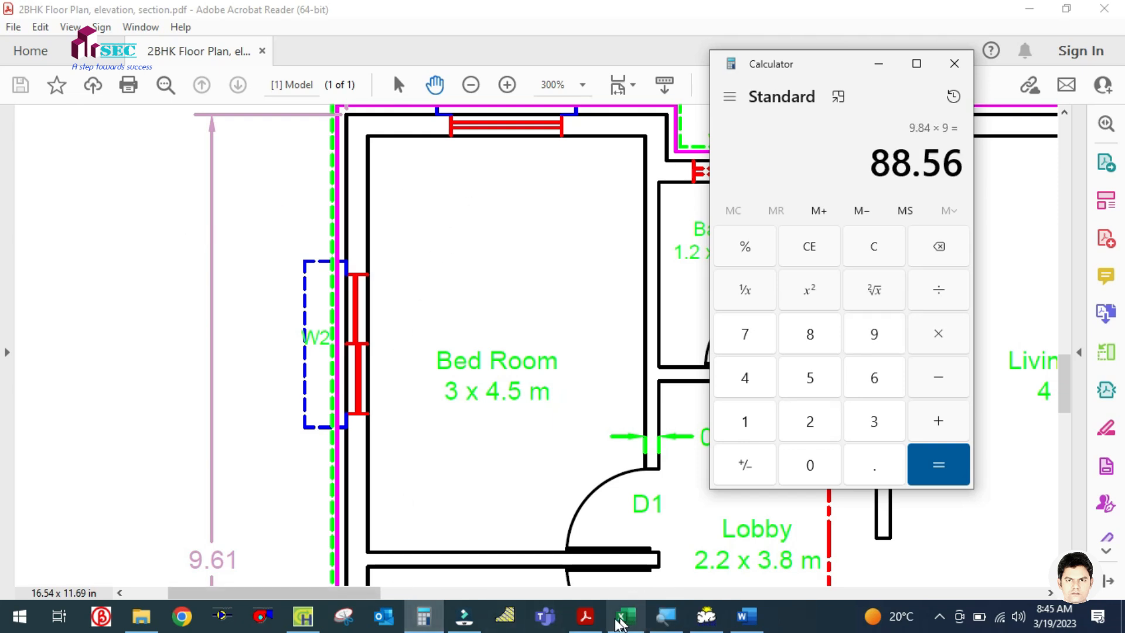
Set the gross area of the bedroom's north wall to 88 ft² in HAP
left_click(311, 615)
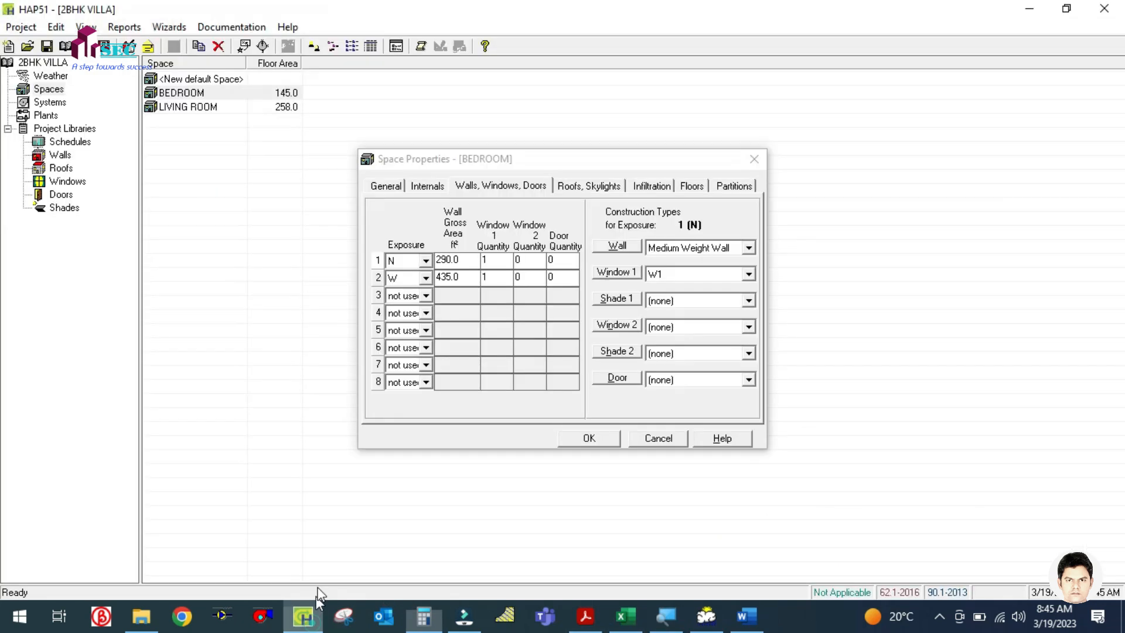
left_click(462, 256)
type("88")
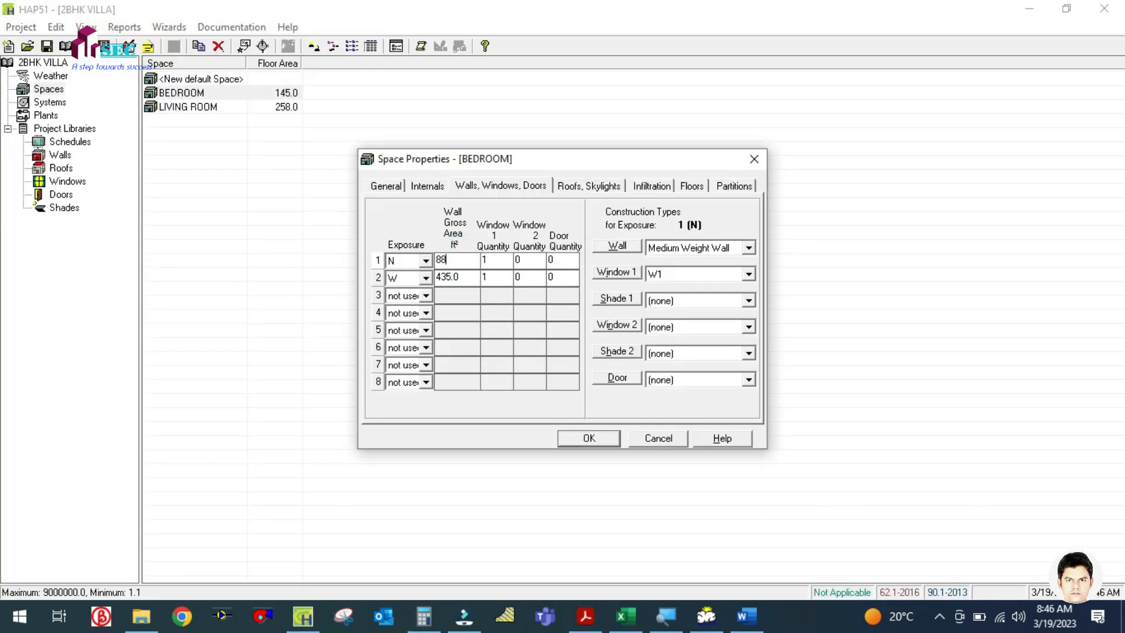
Calculate the bedroom's west wall area in Calculator from the floor plan length as 4.5 × 3.28 × 9
left_click(464, 277)
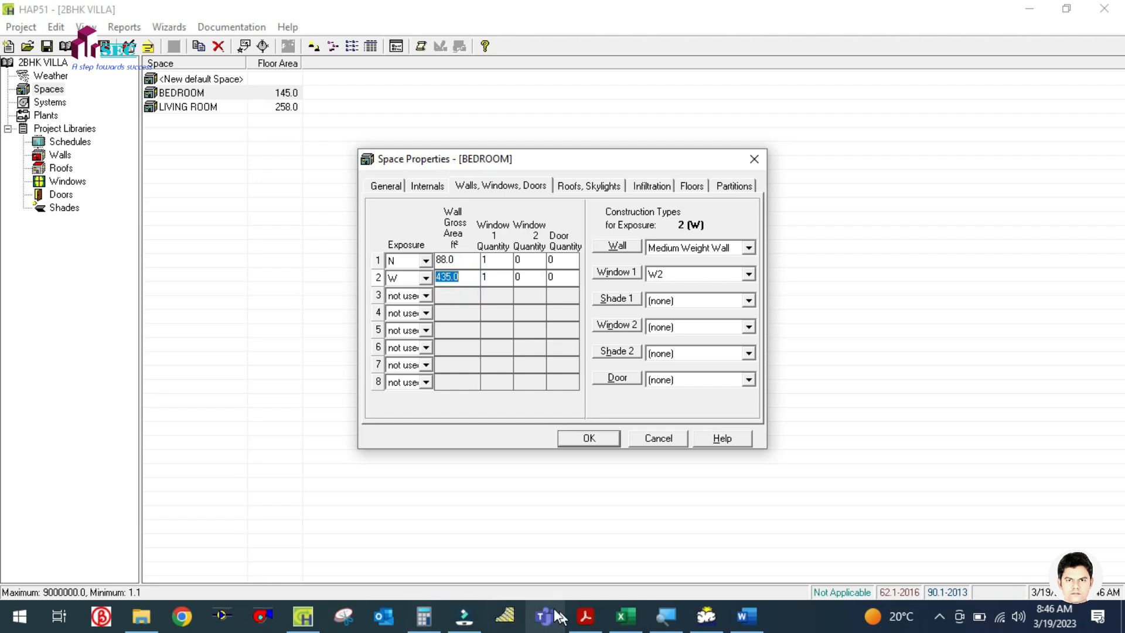
left_click(585, 616)
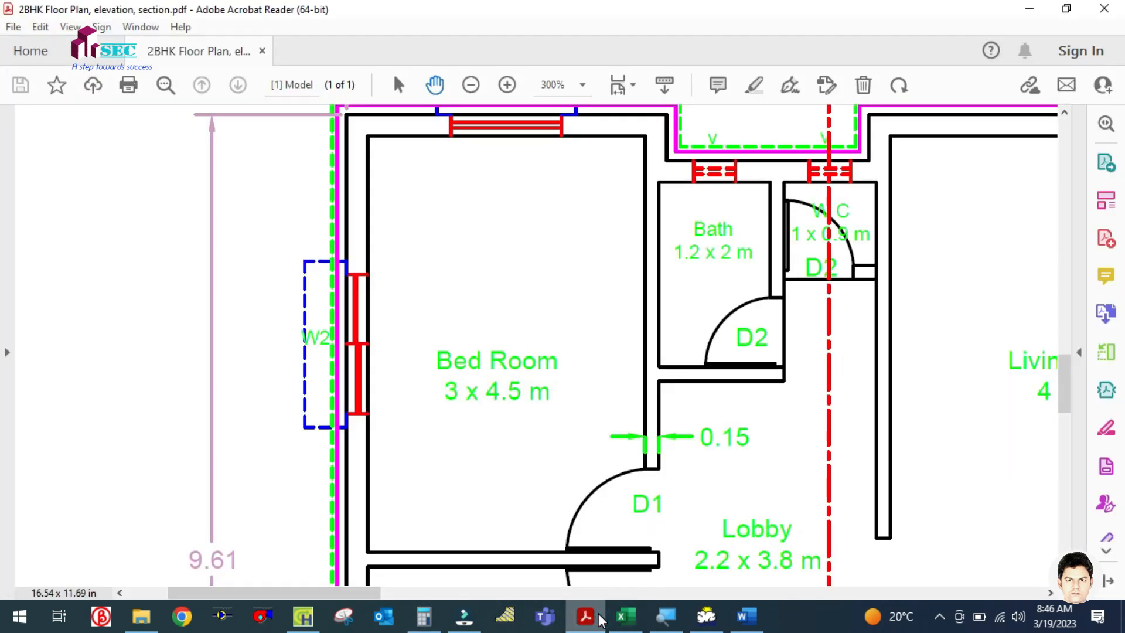
left_click(423, 616)
left_click(874, 246)
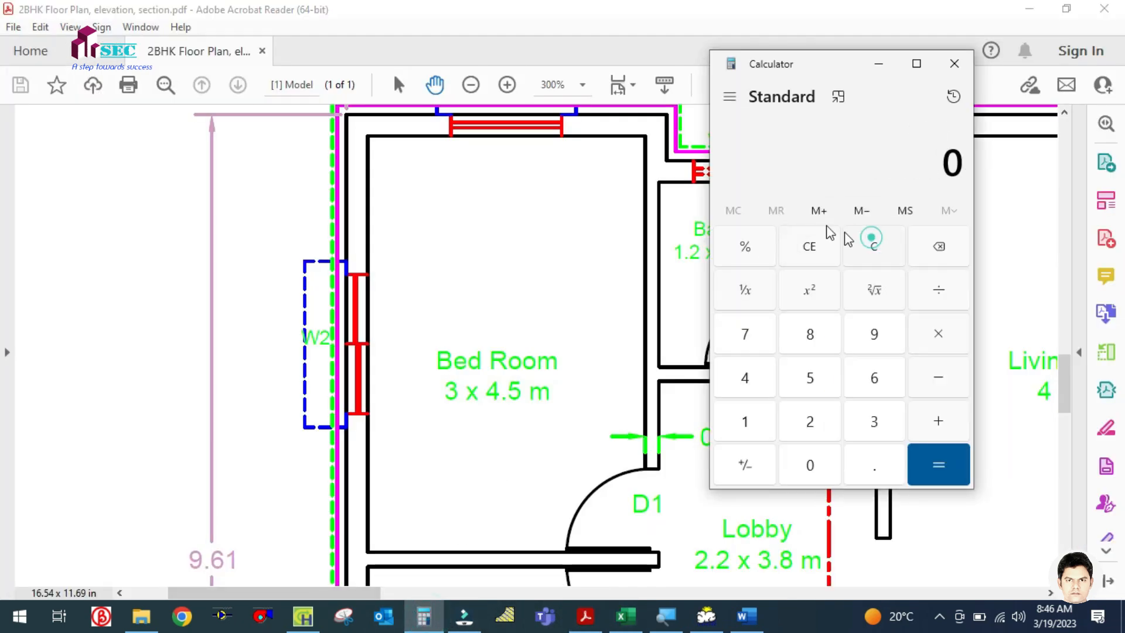
type("4.5*3.28")
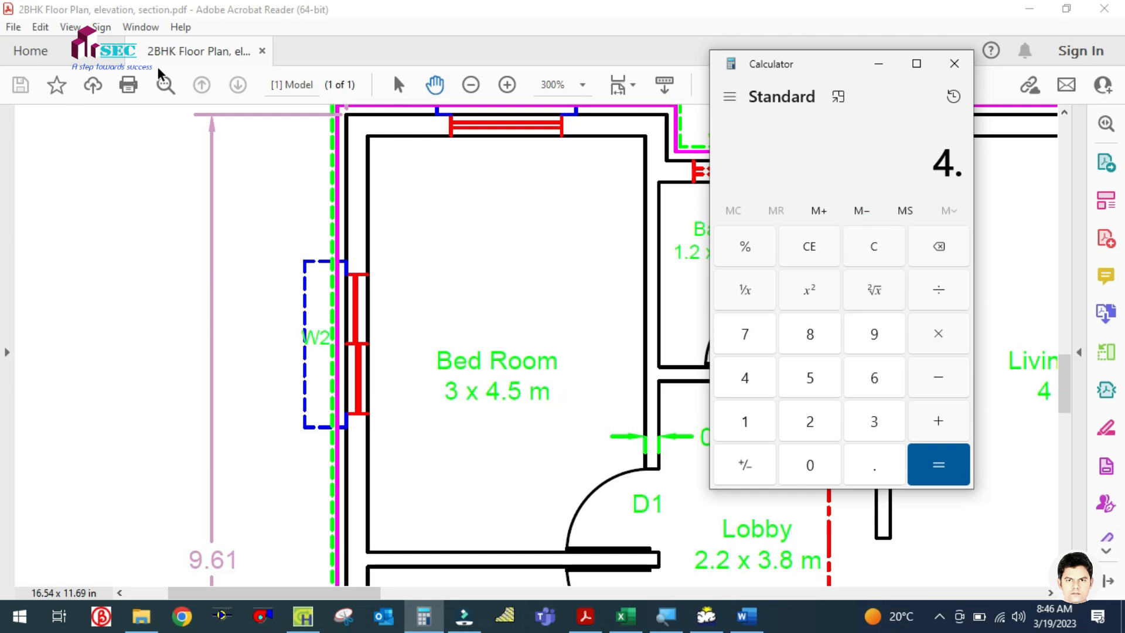
key("Return")
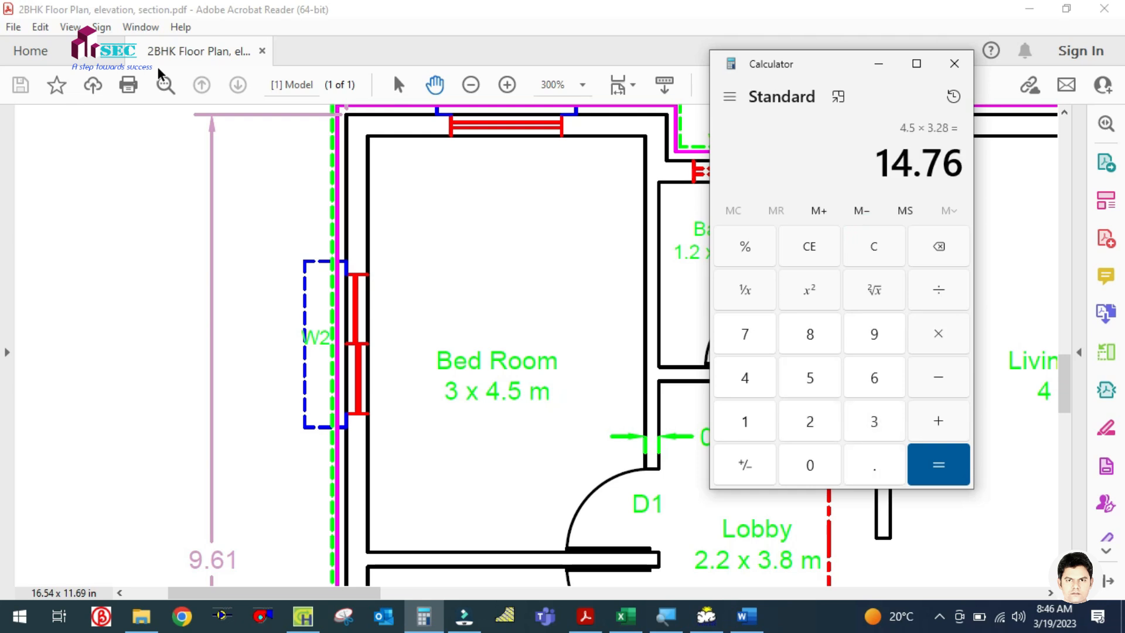
type("*")
type("9")
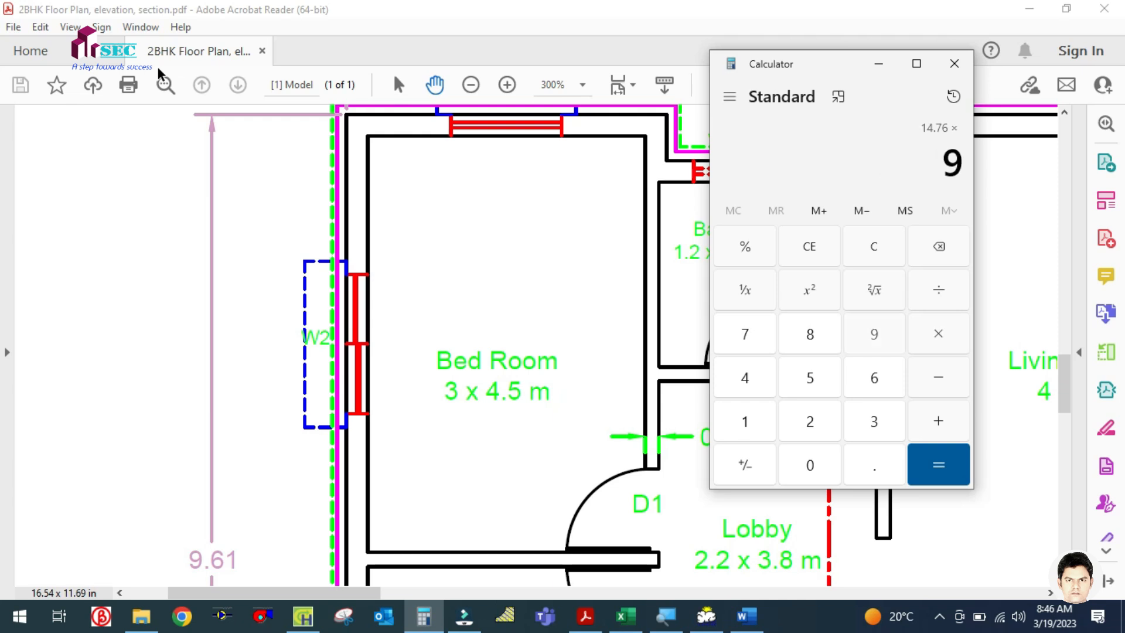
key("Return")
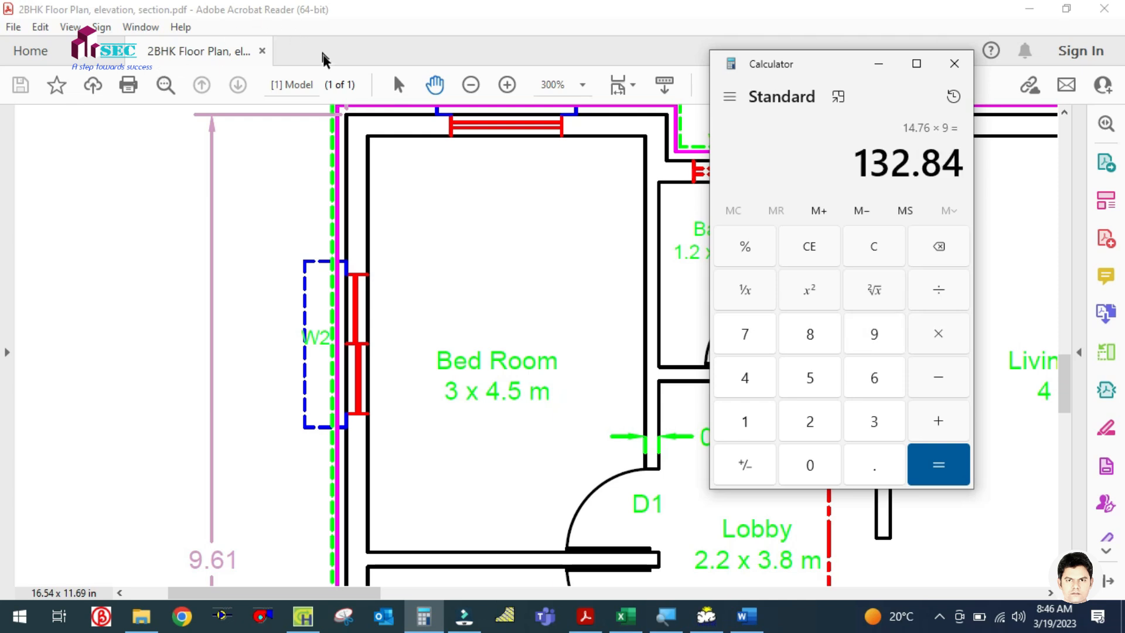
Set the gross area of the bedroom's west wall to 132 ft² in HAP
left_click(303, 615)
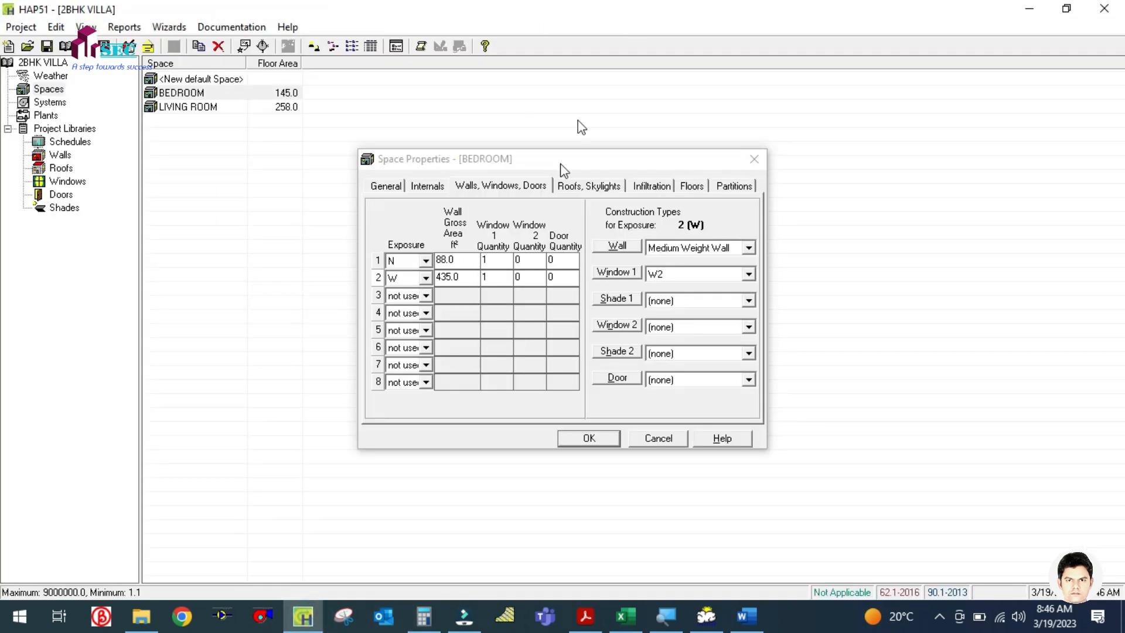
left_click(466, 276)
double_click(466, 277)
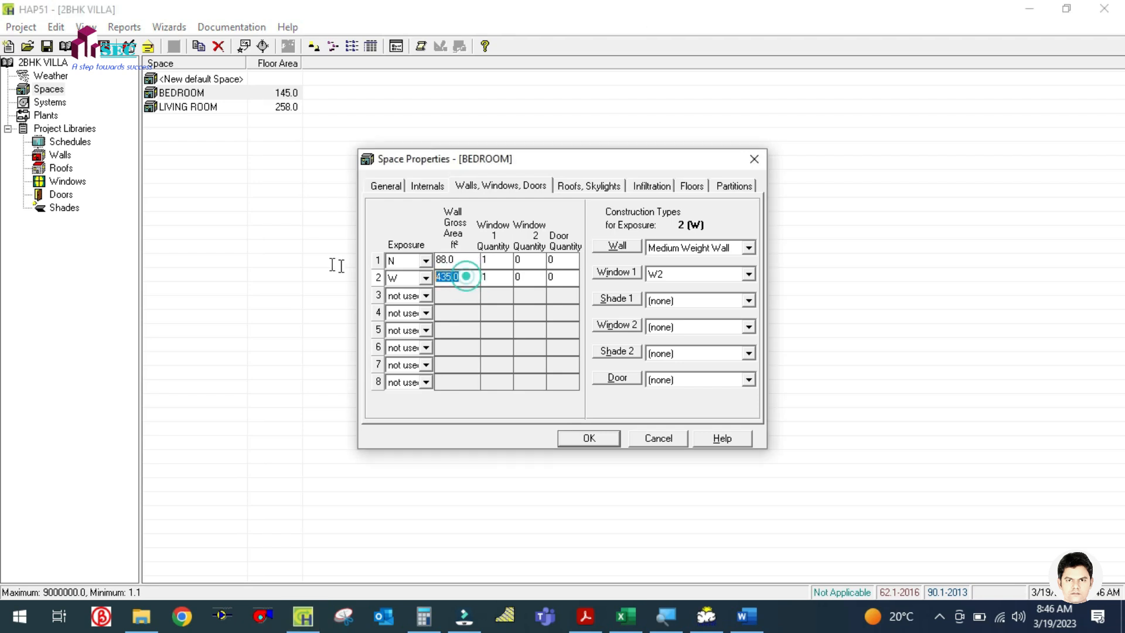
type("132")
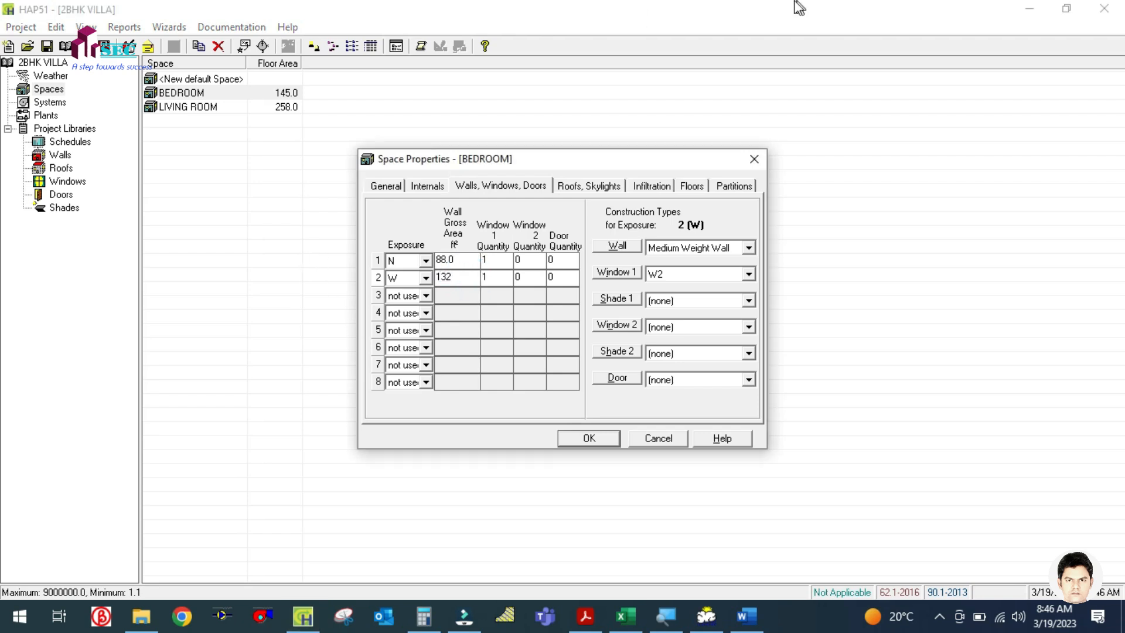
Review the bedroom's roof, infiltration, floor and partition settings, and check its adjoining rooms in the PDF floor plan
left_click(583, 186)
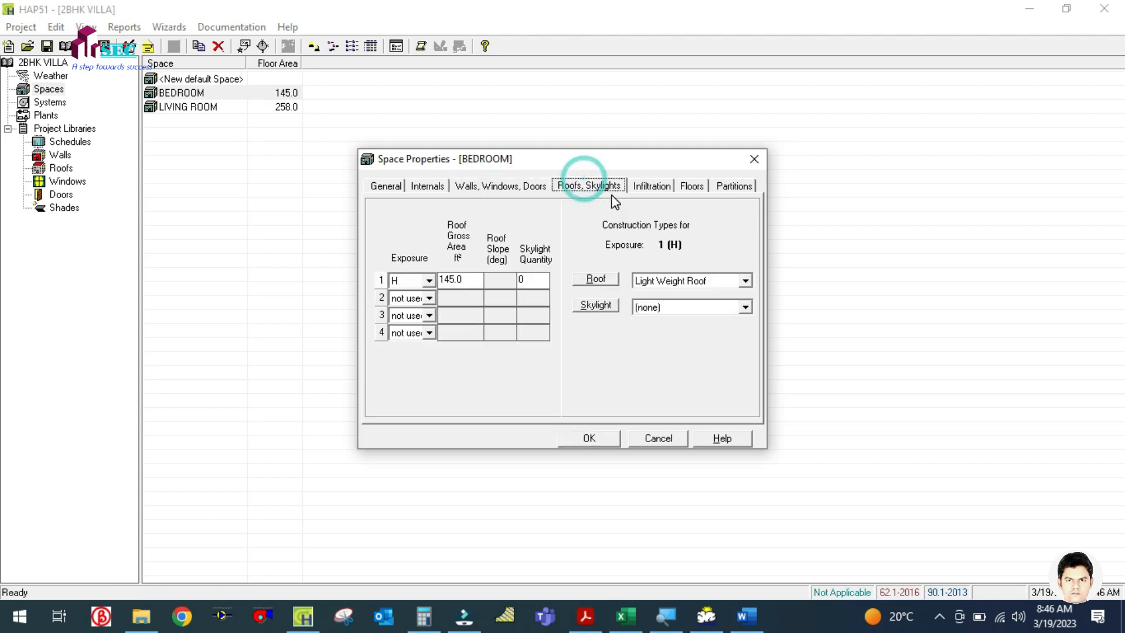
left_click(645, 187)
left_click(687, 188)
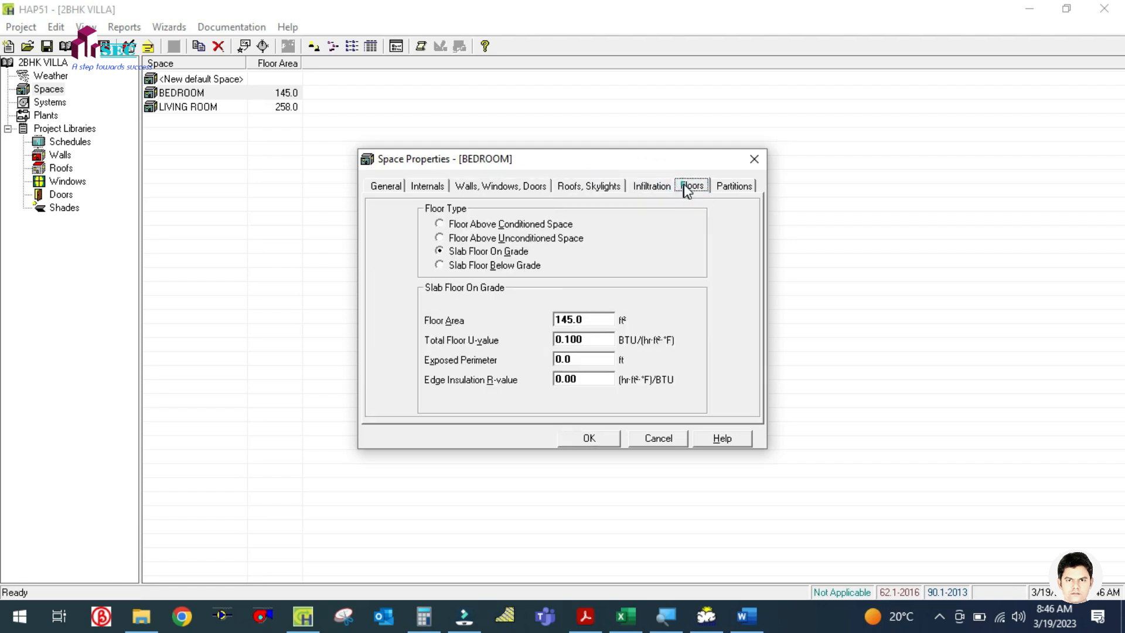
left_click(718, 188)
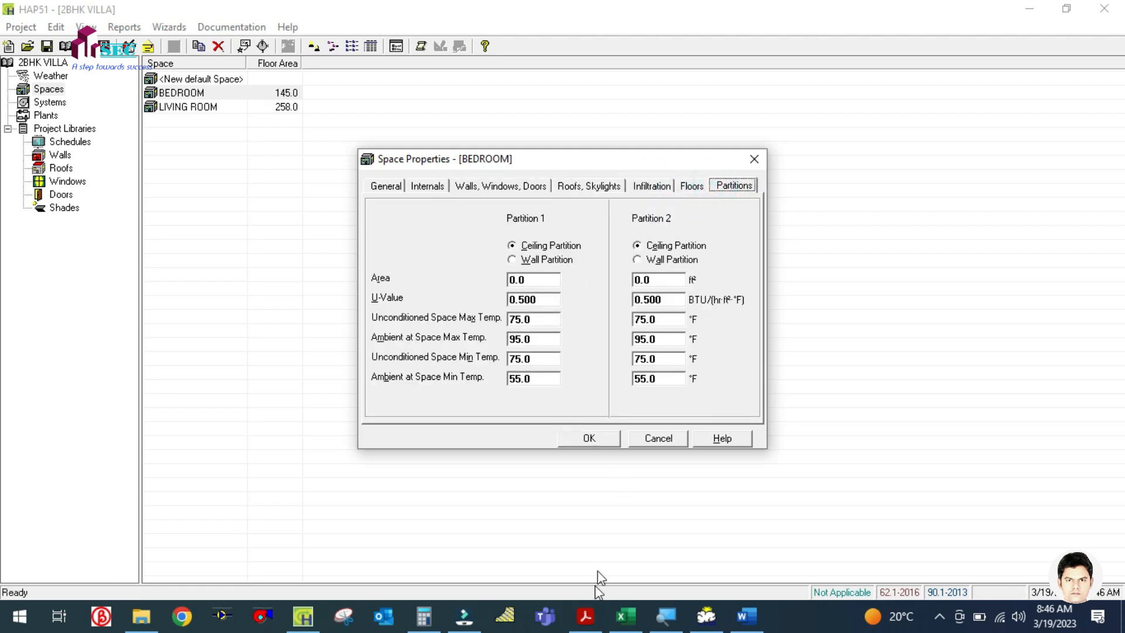
left_click(586, 616)
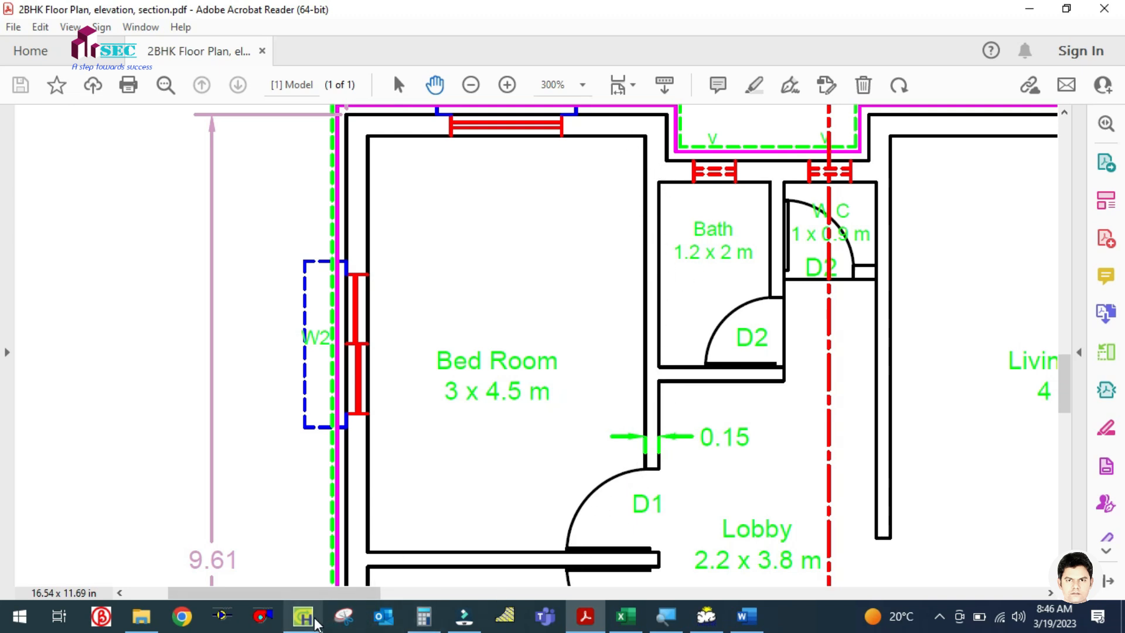
Calculate the area of the bedroom's partition wall next to the bath in Calculator as 2 × 3.28 × 9
left_click(423, 615)
left_click(873, 247)
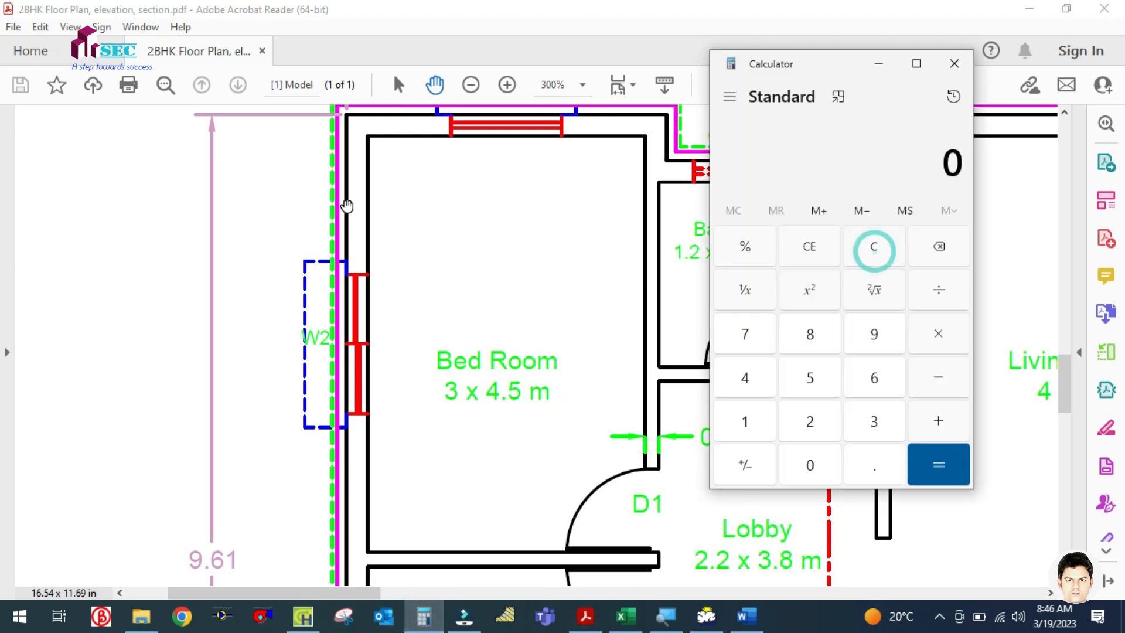
type("2*3.28")
key("Return")
type("*9")
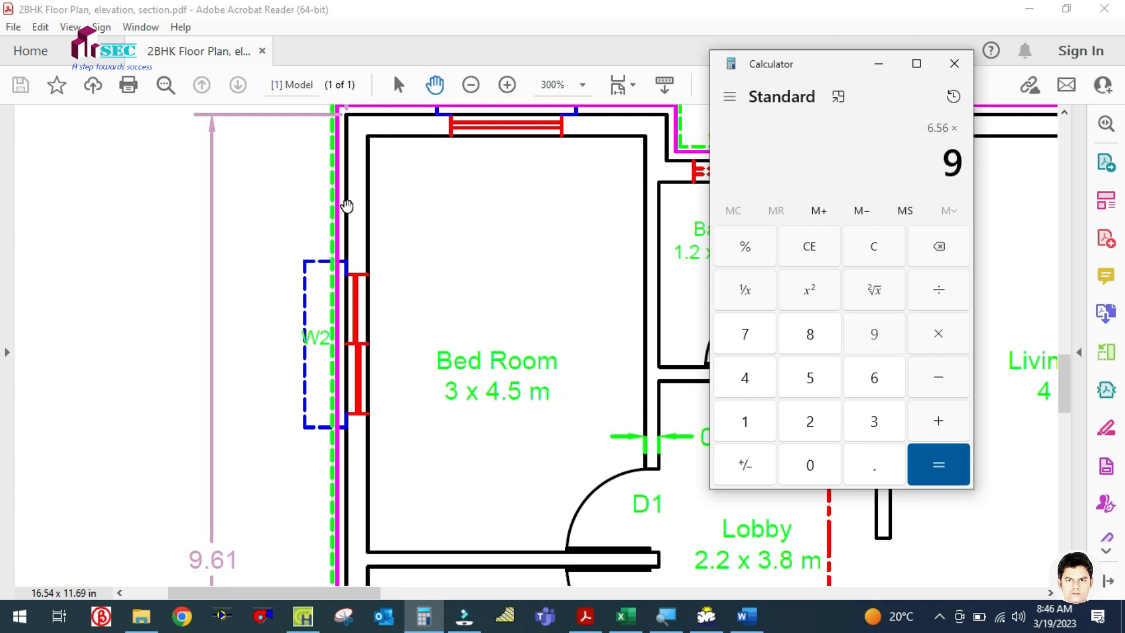
key("Return")
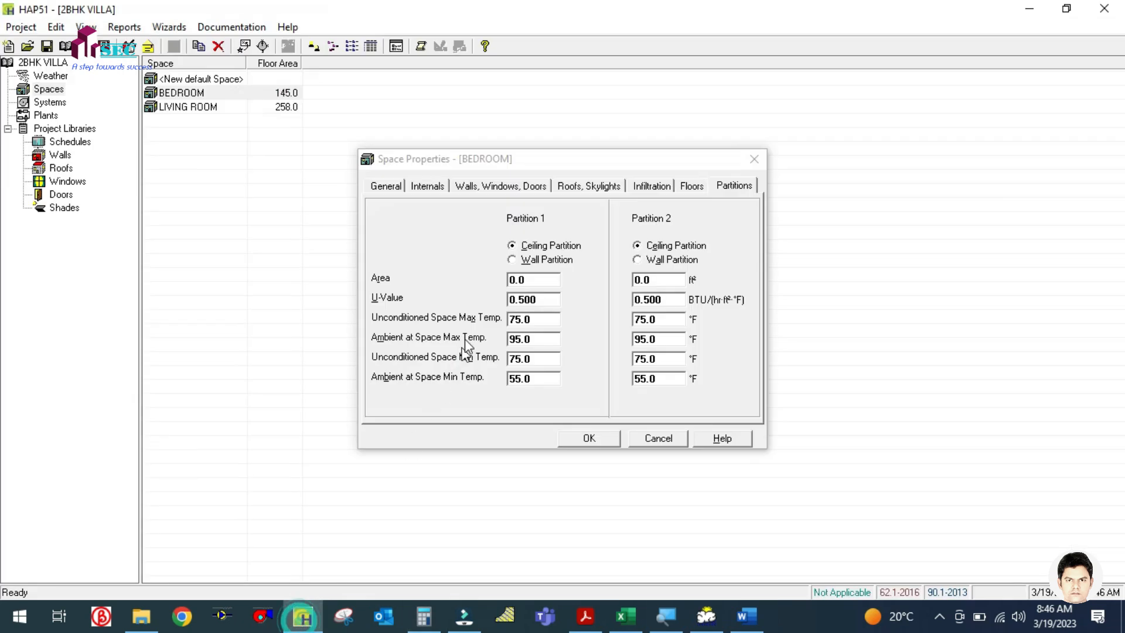
In HAP, make the bedroom's Partition 1 a wall partition with an area of 59 ft²
left_click(302, 616)
left_click(511, 259)
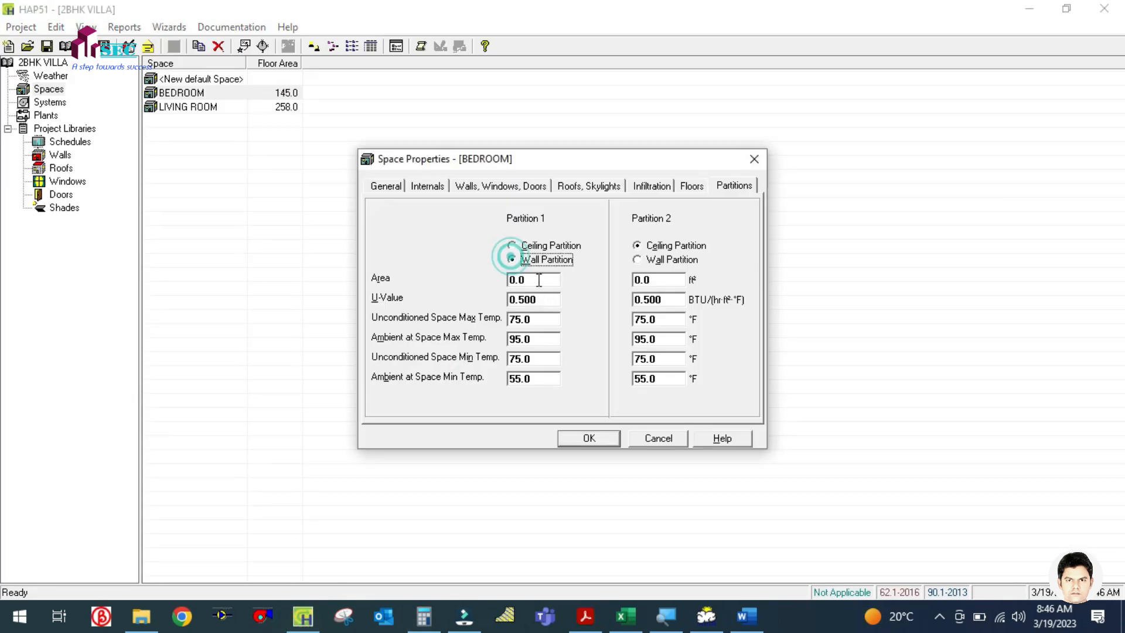
left_click(536, 280)
left_click(425, 614)
left_click(424, 614)
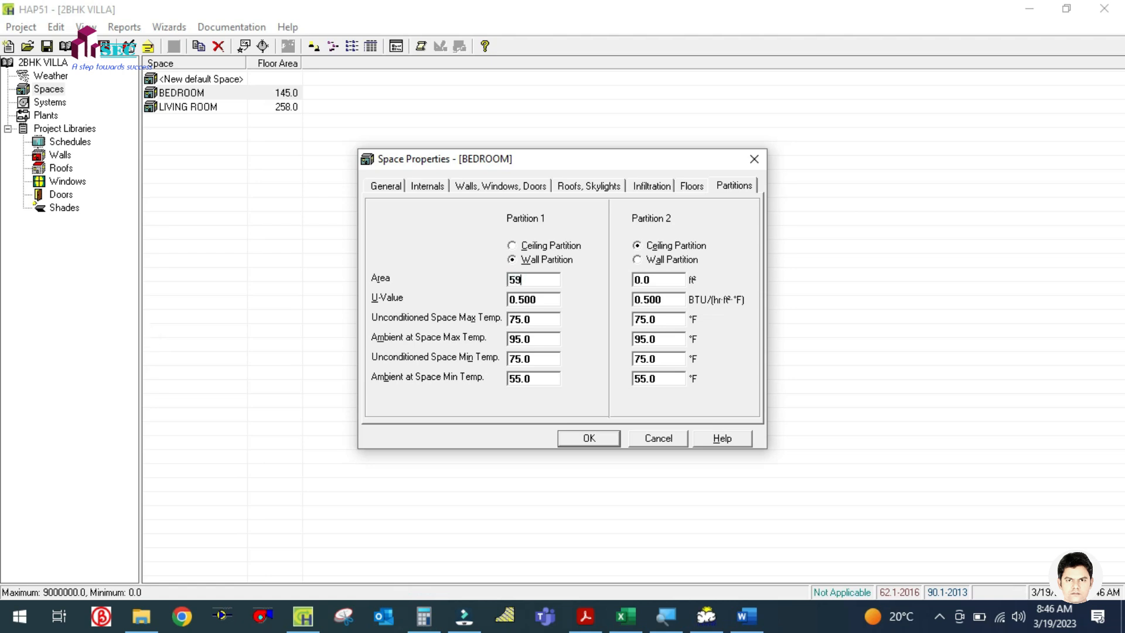
Set the bedroom's Partition 1 ambient temperature at space max to 111 °F and unconditioned space max to 106 °F, and save the space
left_click(539, 338)
type("111")
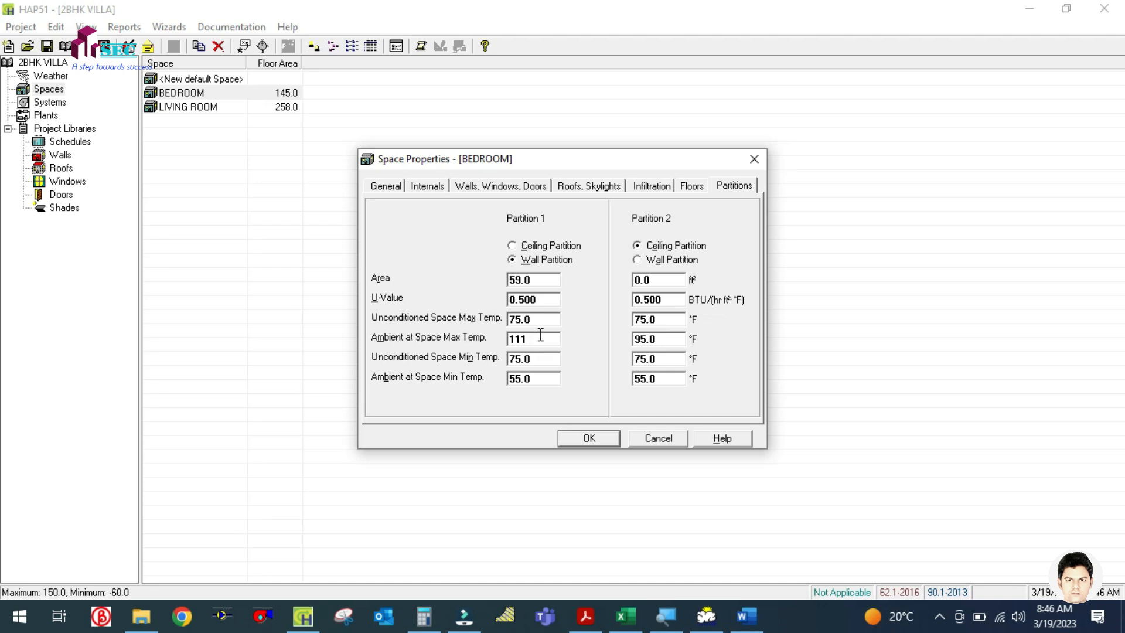
left_click(541, 320)
type("106")
left_click(534, 378)
left_click(561, 439)
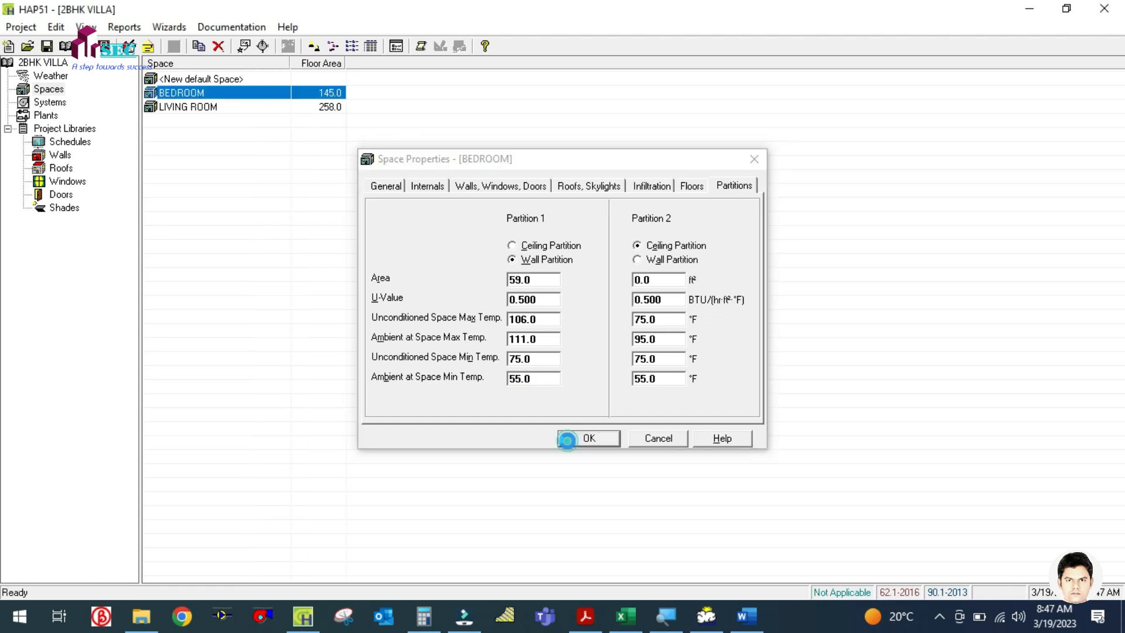
Check the living room's partition minimum temperatures as a reference for the bedroom
double_click(208, 108)
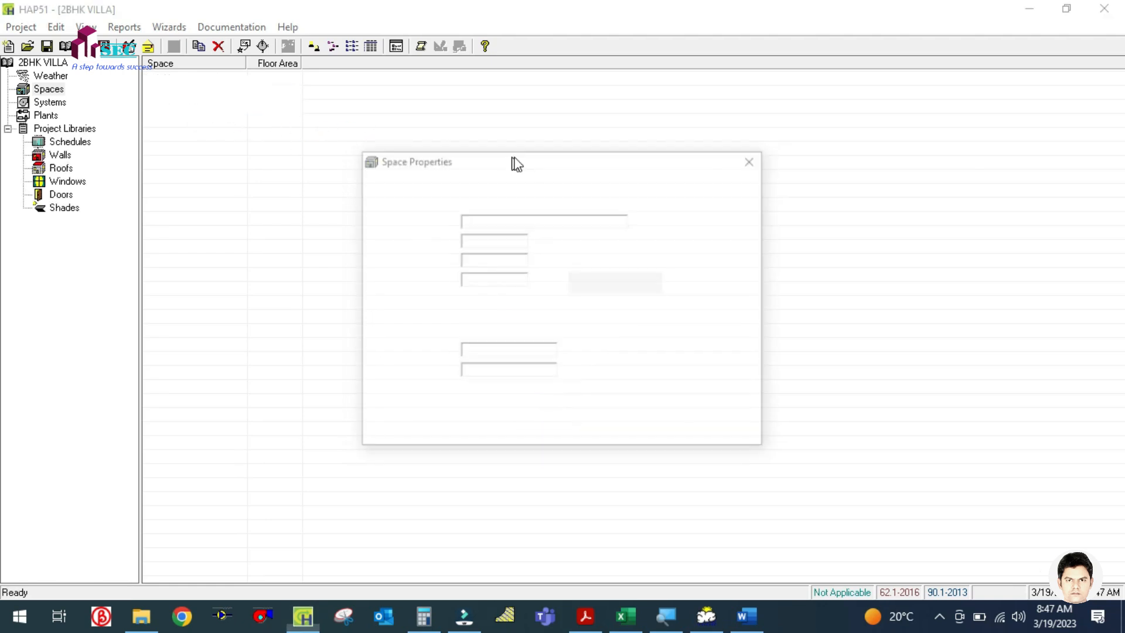
left_click(732, 187)
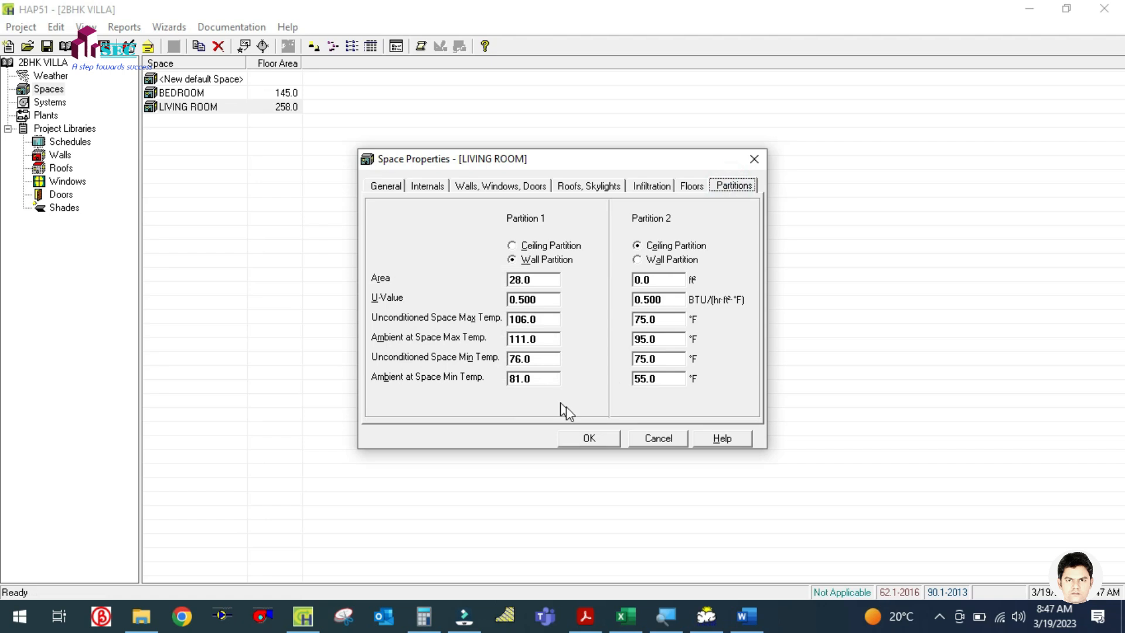
left_click(588, 438)
Set the bedroom's Partition 1 unconditioned space min temperature to 76 °F and ambient at space min to 81 °F, and save the space
double_click(188, 93)
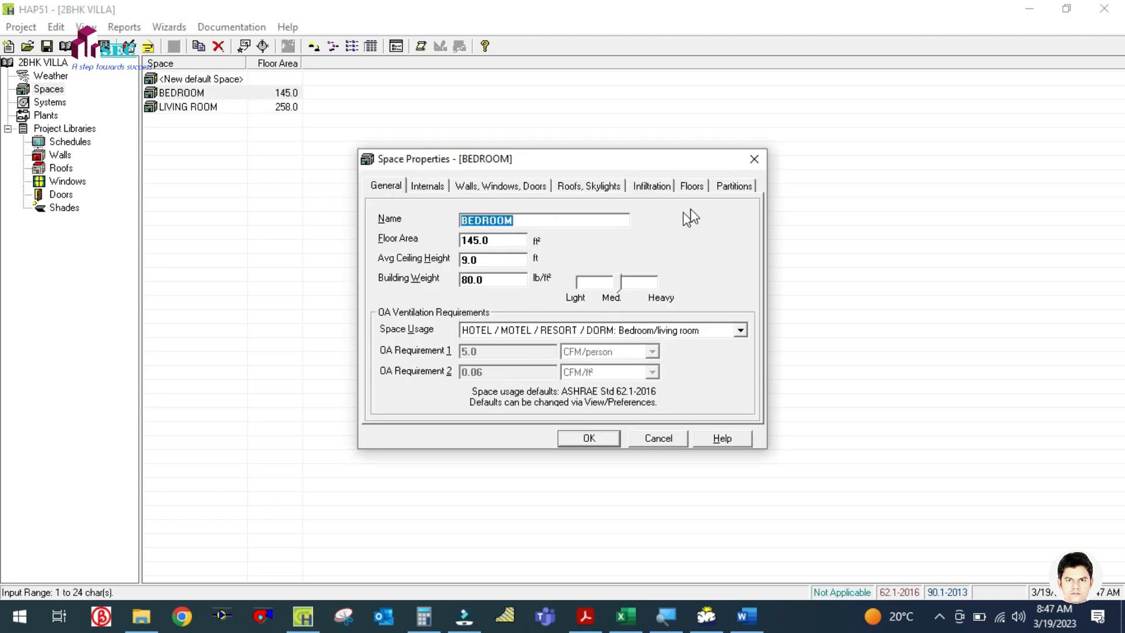
left_click(728, 187)
double_click(553, 363)
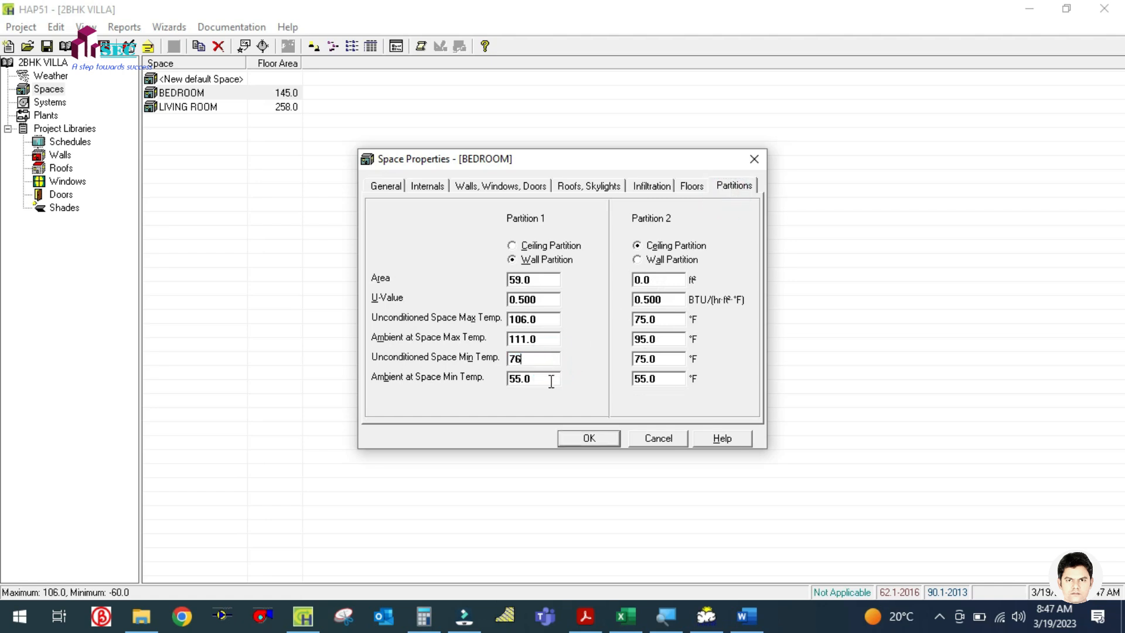
double_click(544, 378)
type("81")
left_click(572, 437)
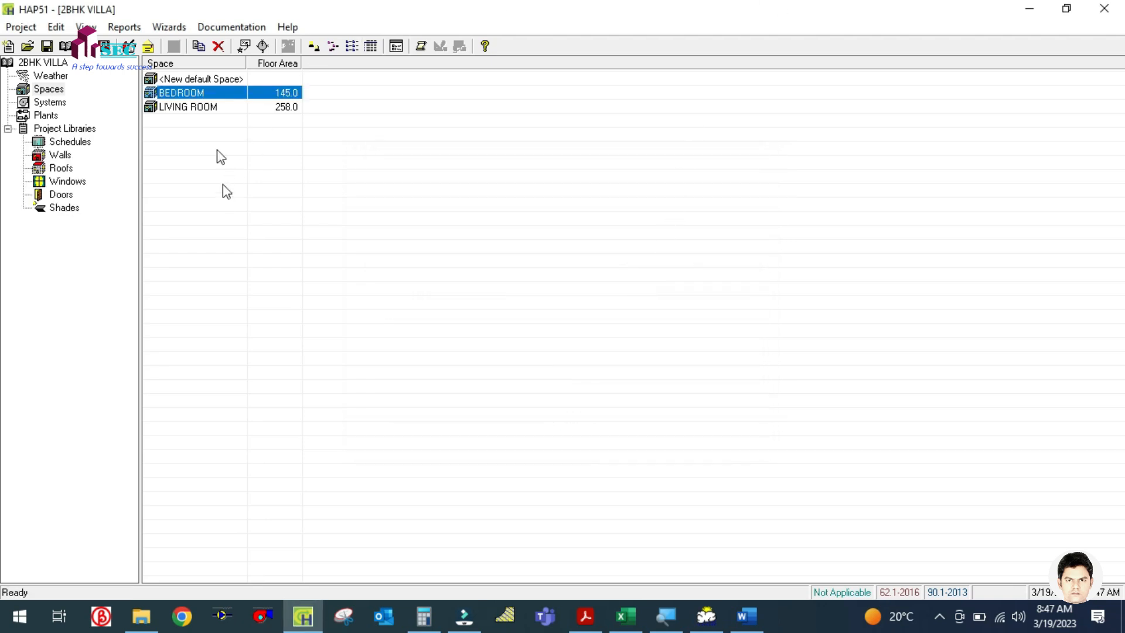
Examine the kitchen's dimensions, windows and adjoining rooms in the PDF floor plan
left_click(585, 615)
left_click_drag(687, 406, 462, 226)
scroll(565, 279, "down", 2)
scroll(353, 465, "up", 1)
scroll(352, 467, "up", 1)
scroll(370, 439, "down", 1)
left_click_drag(362, 477, 438, 455)
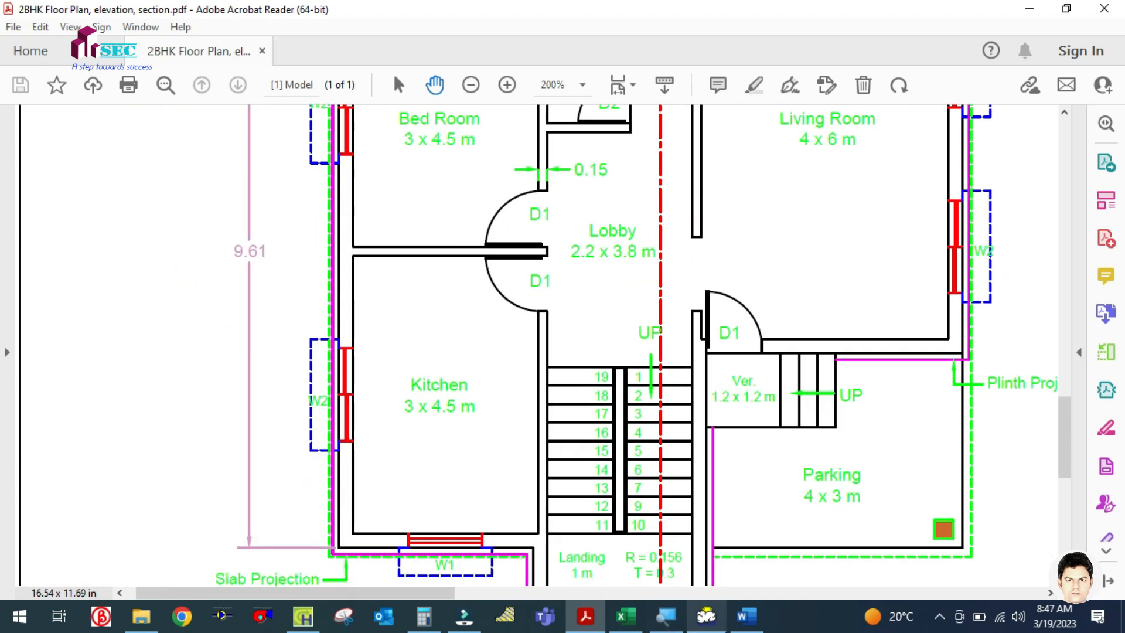
left_click_drag(492, 382, 503, 430)
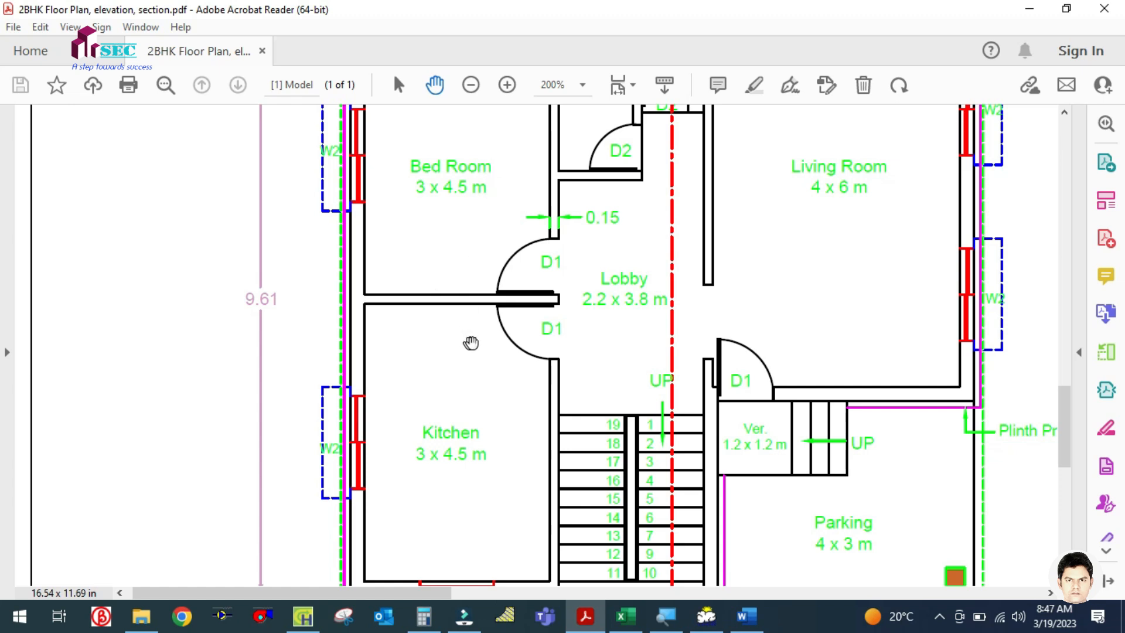
left_click_drag(389, 509, 421, 439)
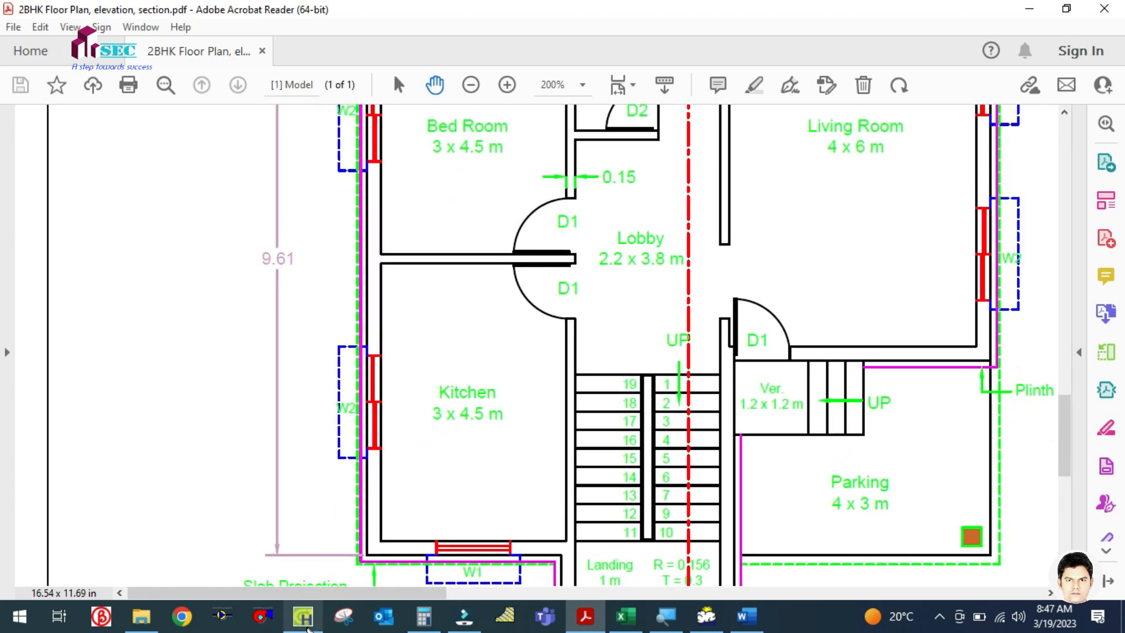
In HAP, duplicate the bedroom space and name the copy KITCHEN
left_click(307, 626)
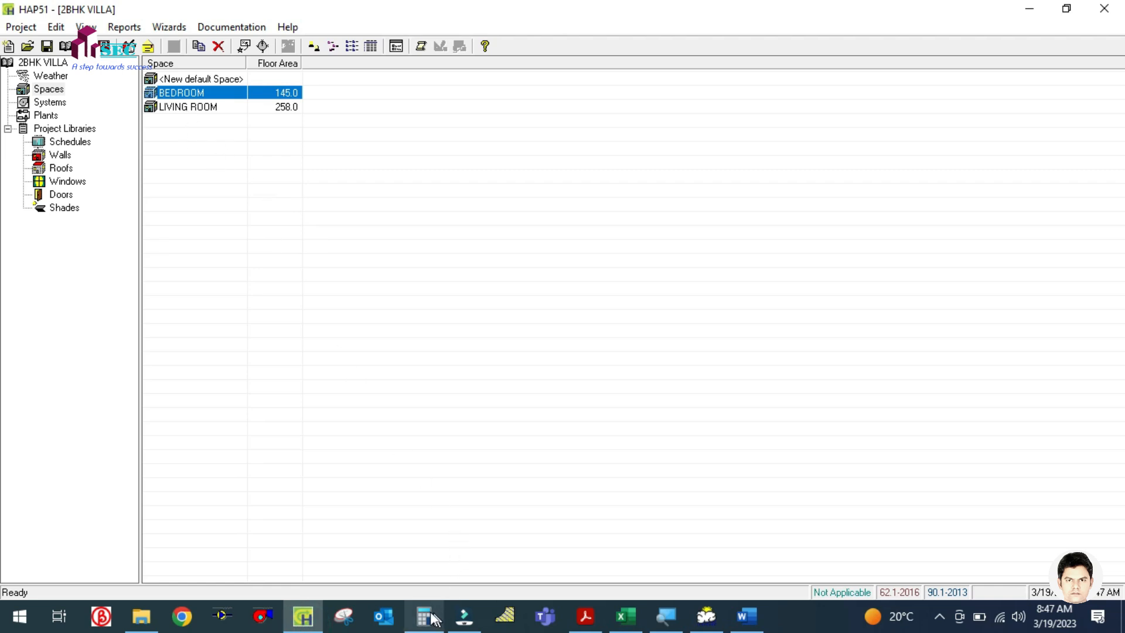
right_click(194, 96)
left_click(211, 101)
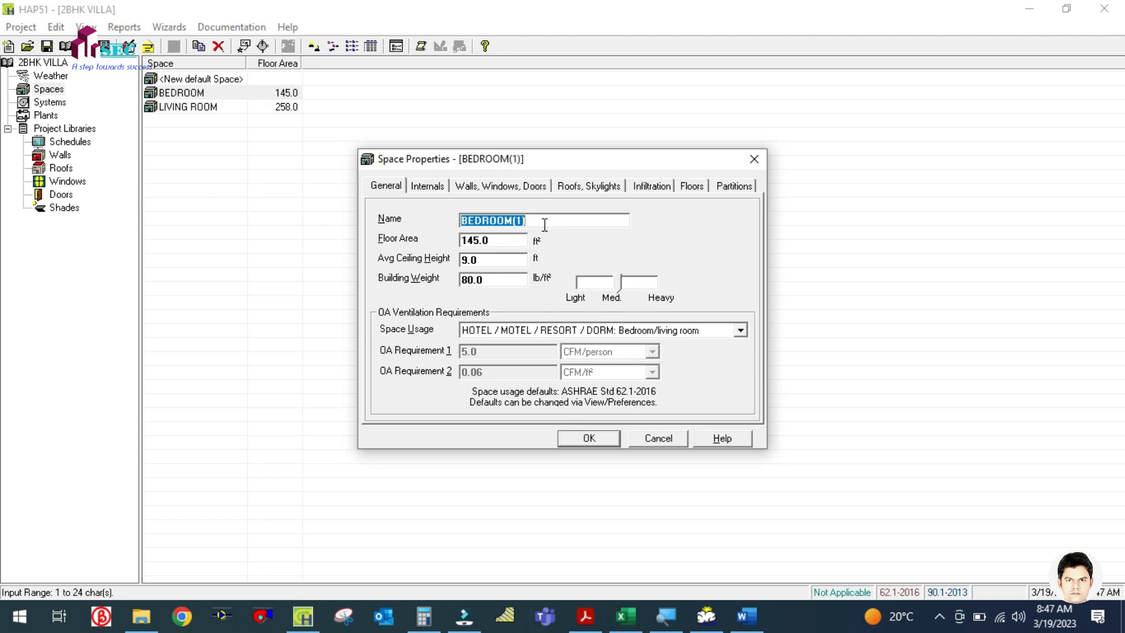
type("KITC")
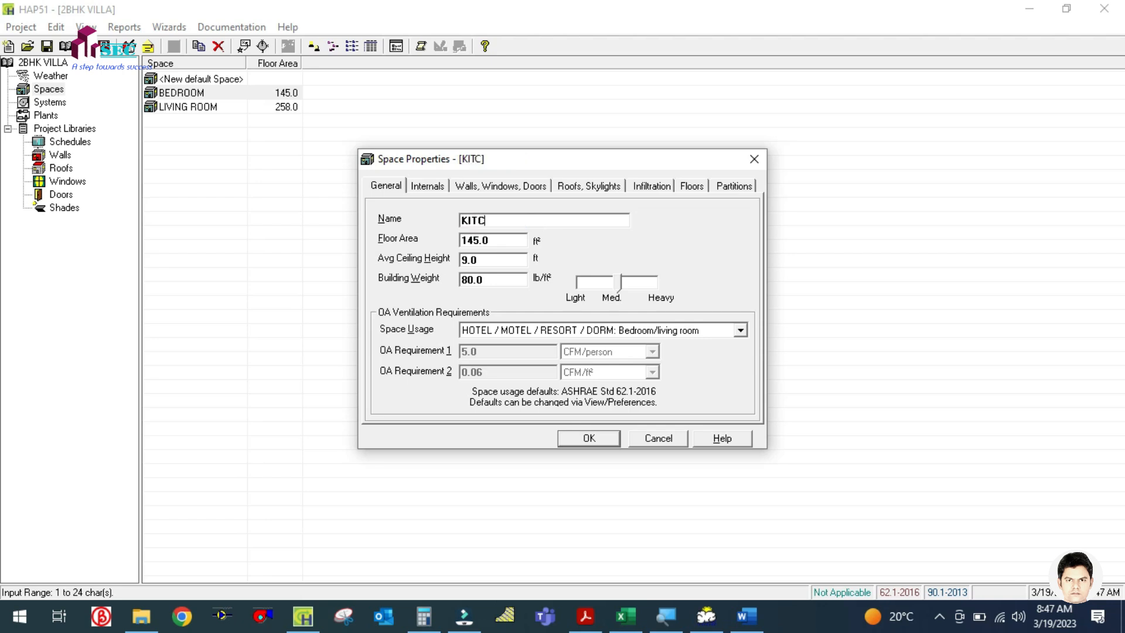
type("HEN")
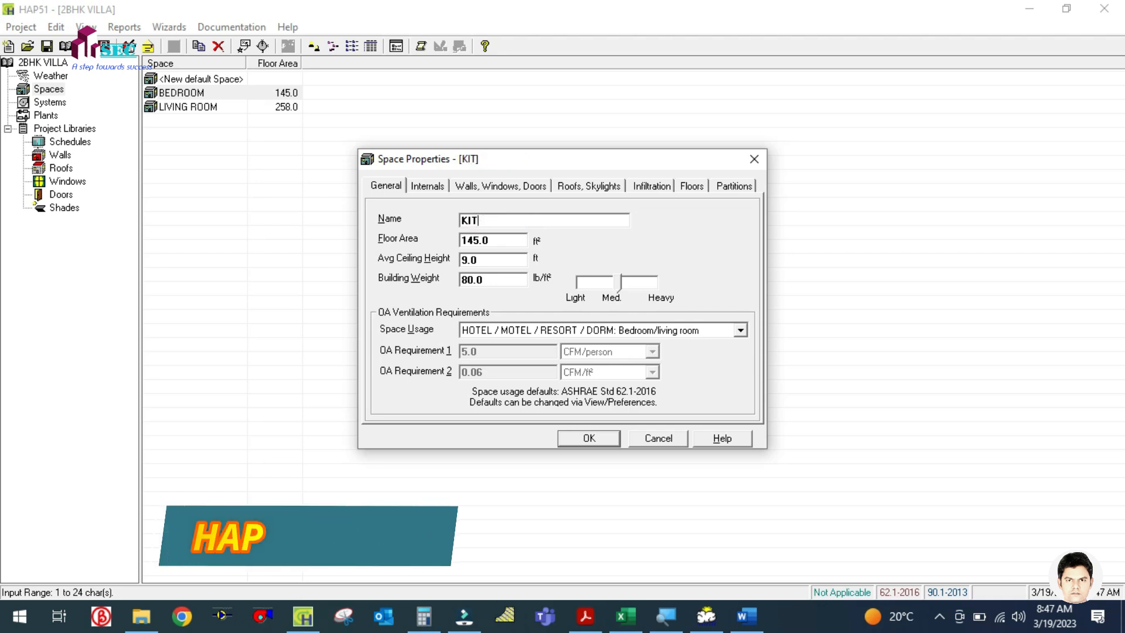
left_click(504, 245)
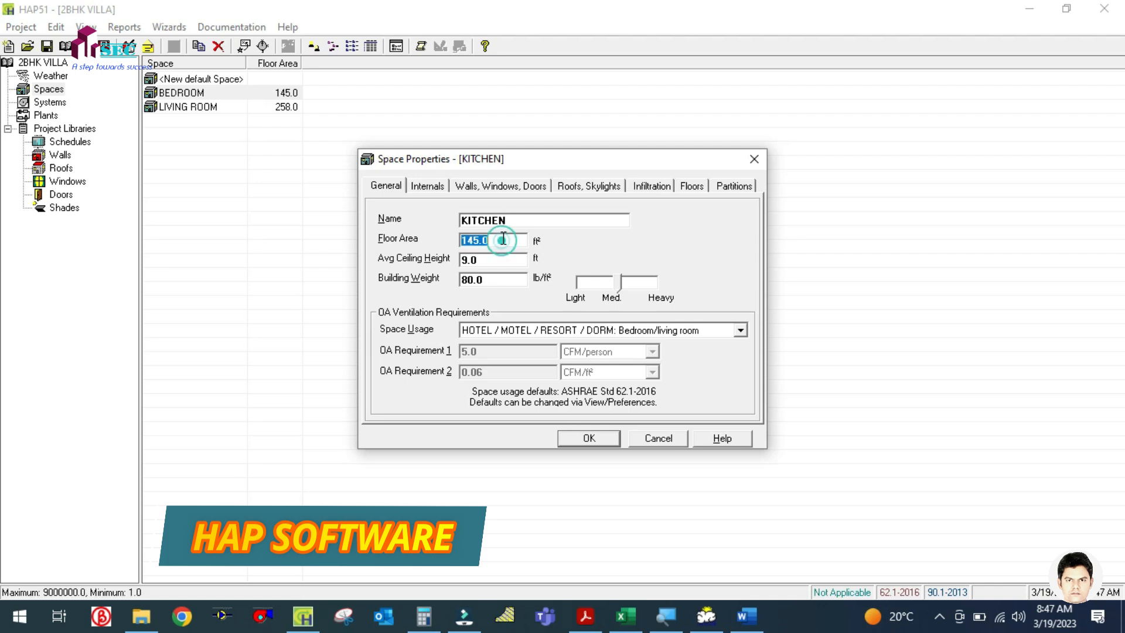
Set the kitchen's space usage to FOOD AND BEVERAGE SERVICE: Kitchen (cooking)
left_click(741, 332)
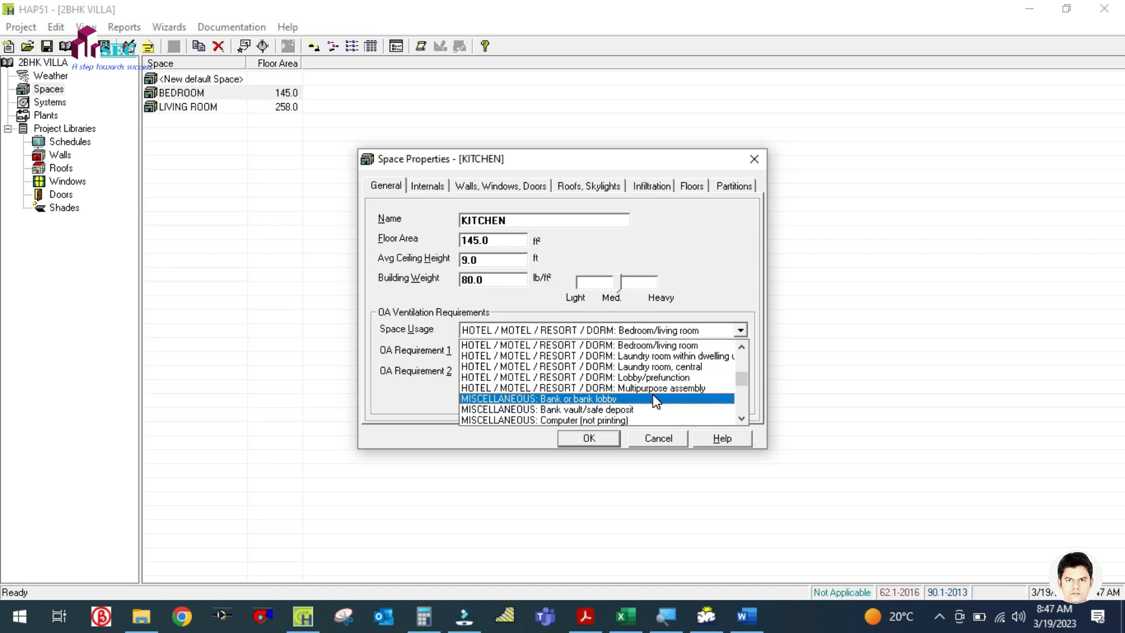
scroll(659, 398, "down", 2)
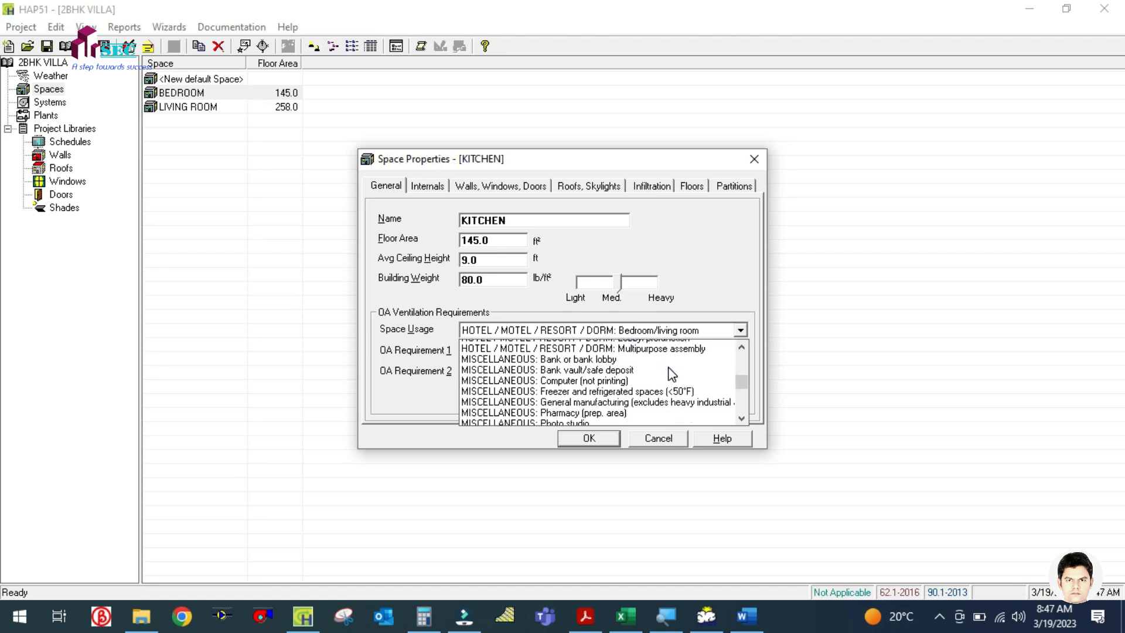
scroll(638, 391, "down", 1)
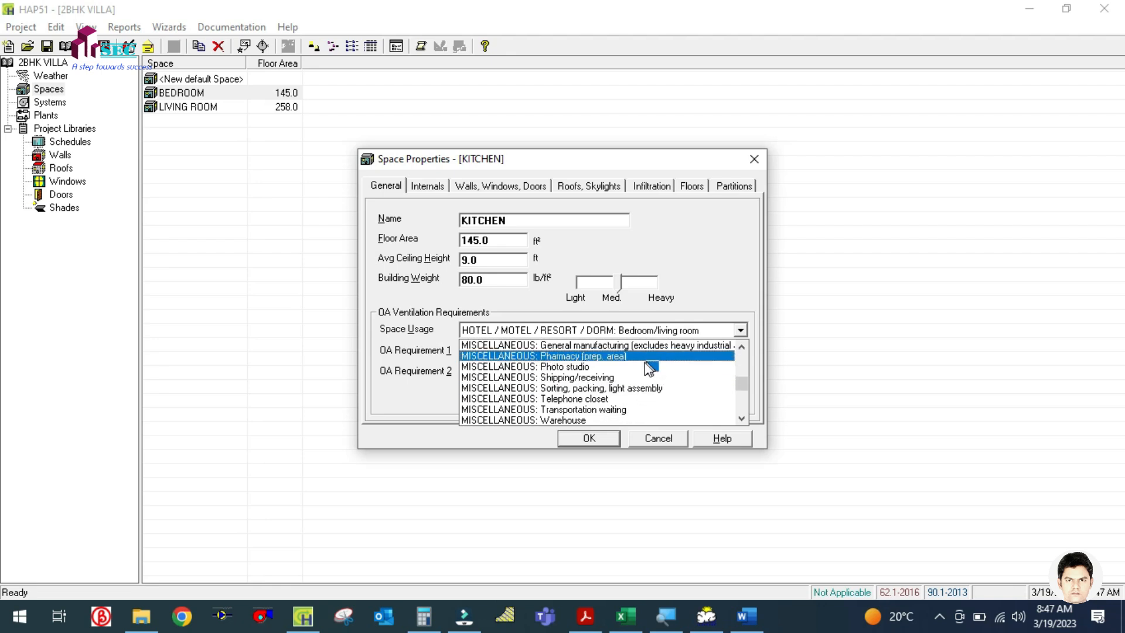
scroll(627, 381, "down", 4)
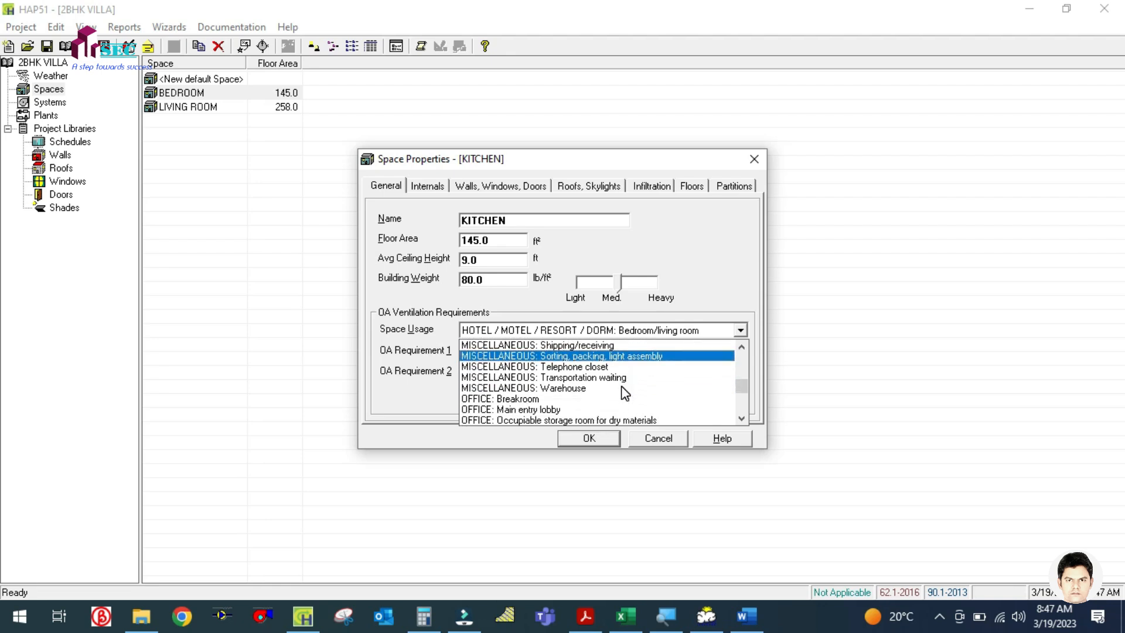
scroll(638, 381, "down", 3)
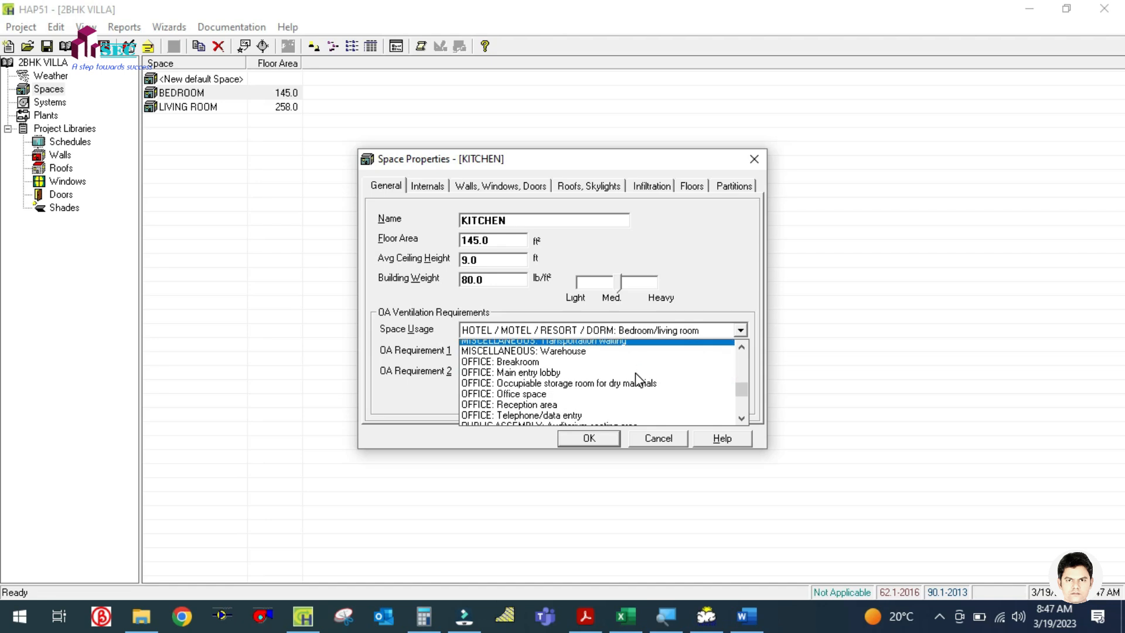
scroll(638, 381, "down", 2)
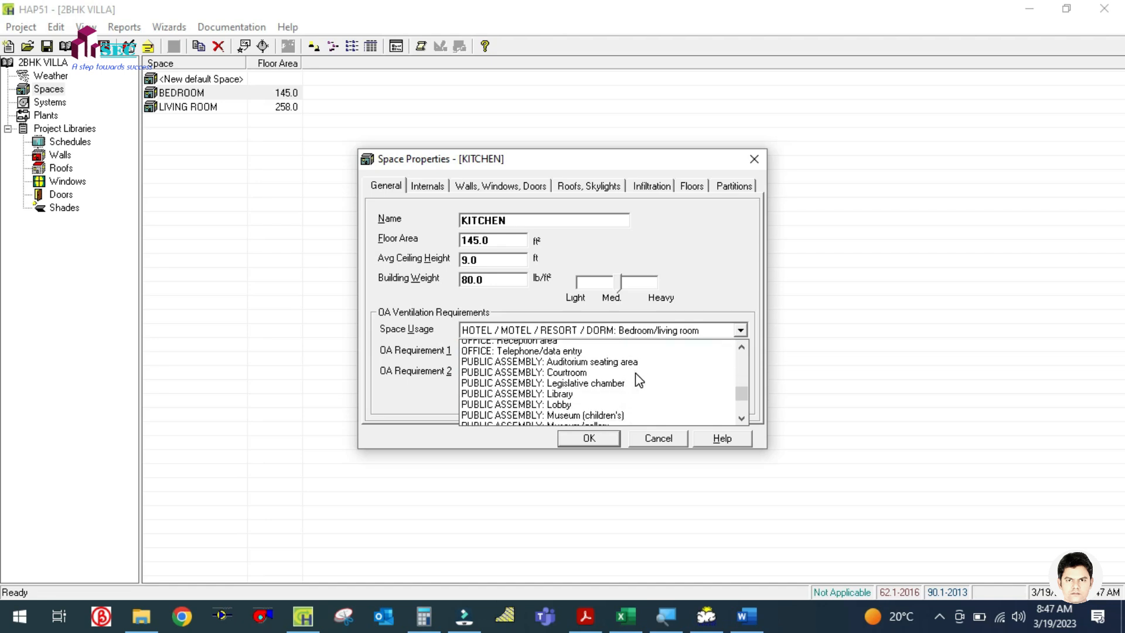
scroll(636, 378, "down", 3)
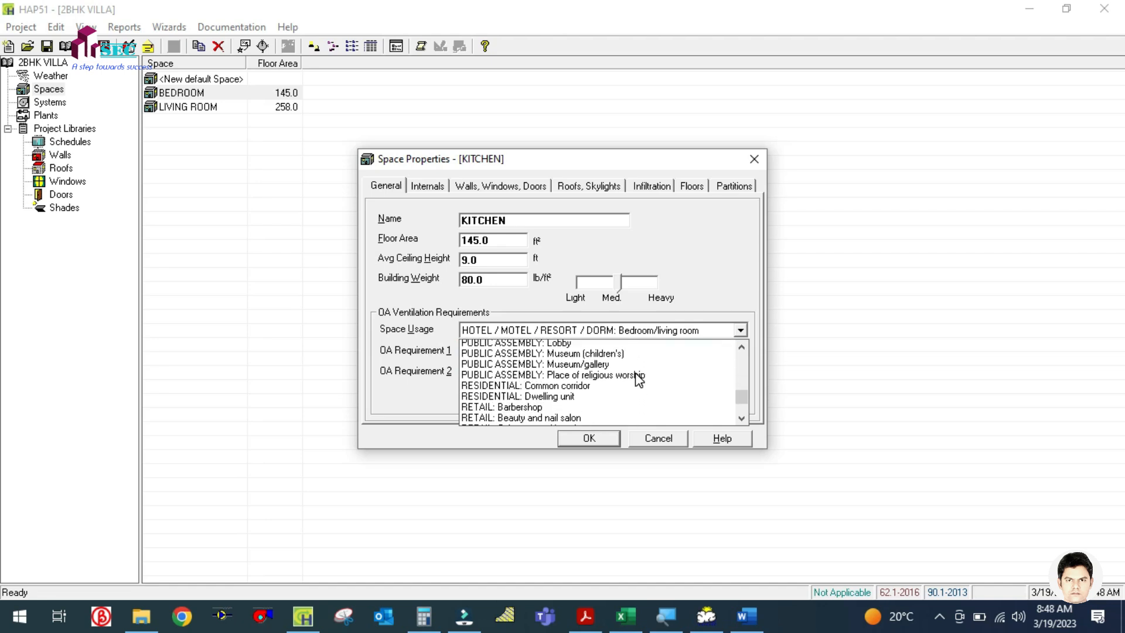
scroll(637, 380, "down", 2)
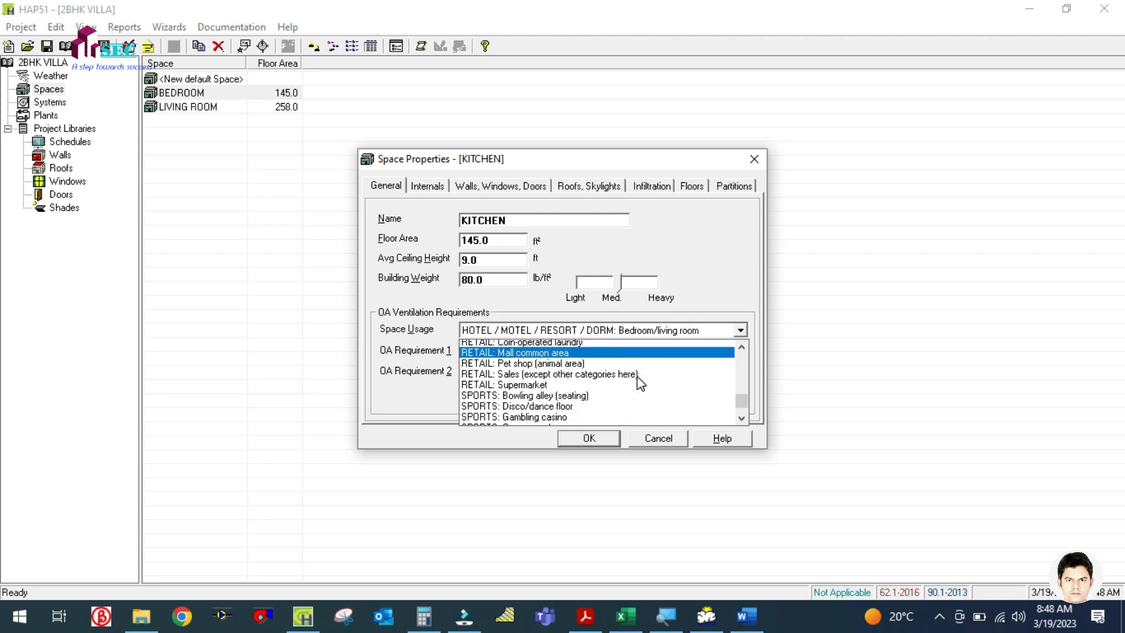
scroll(641, 383, "down", 1)
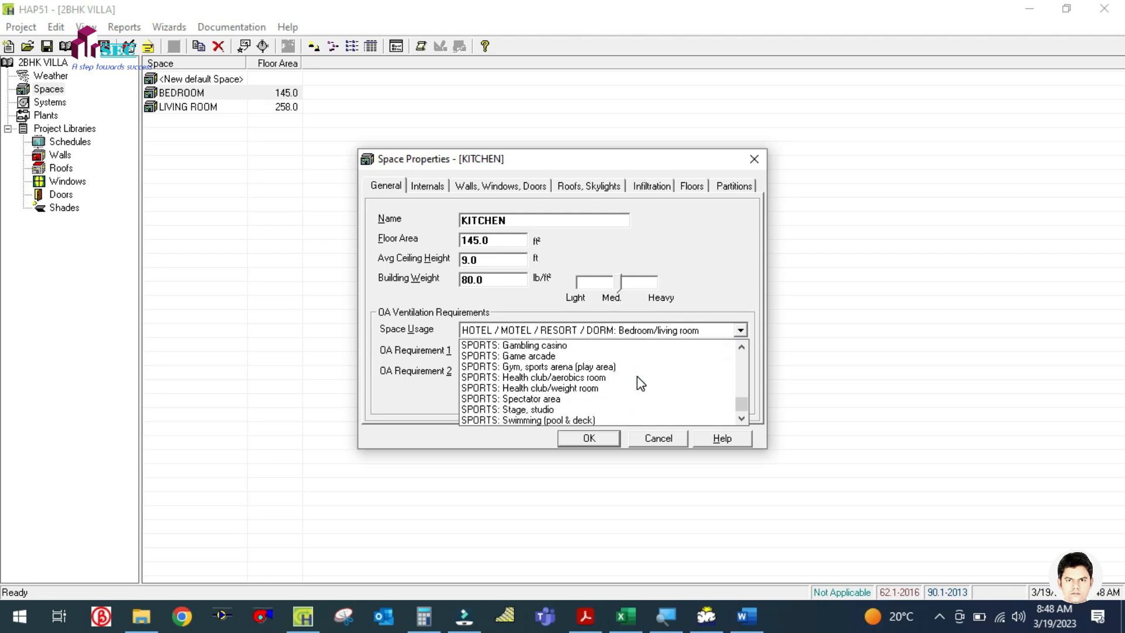
scroll(638, 379, "up", 12)
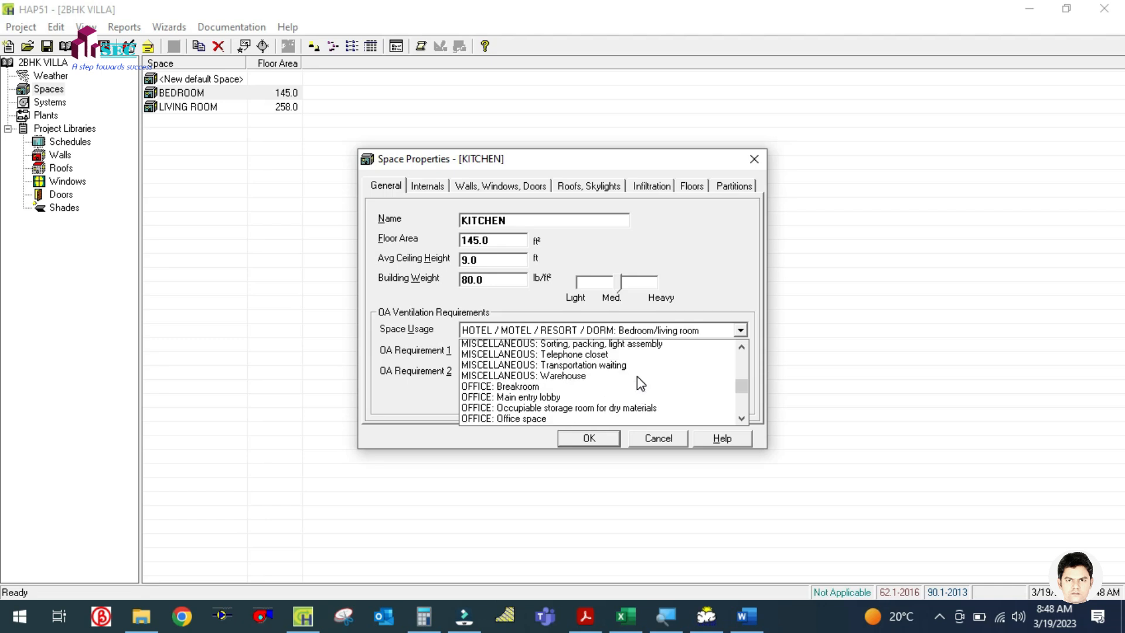
scroll(638, 376, "up", 2)
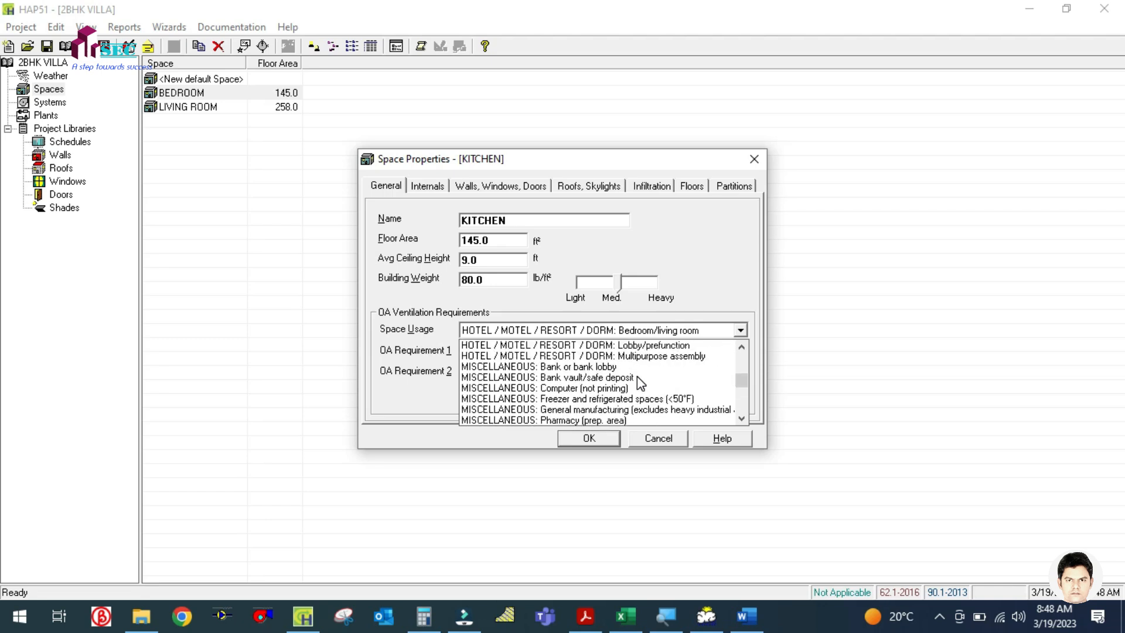
scroll(638, 382, "up", 1)
scroll(638, 383, "up", 1)
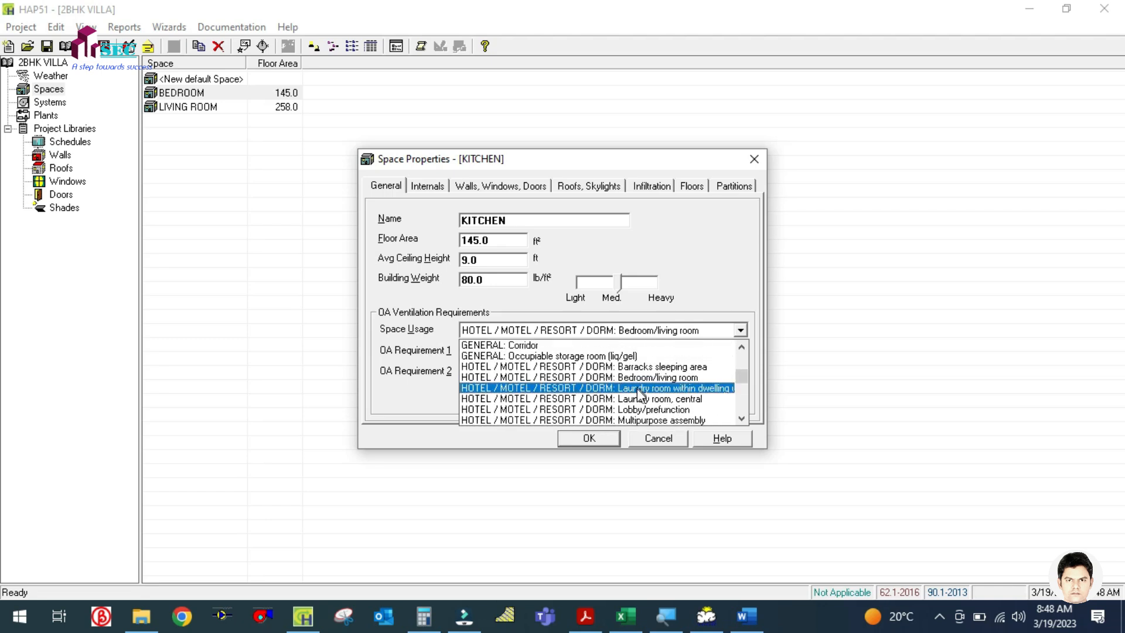
scroll(639, 396, "up", 2)
scroll(620, 392, "up", 1)
left_click(628, 389)
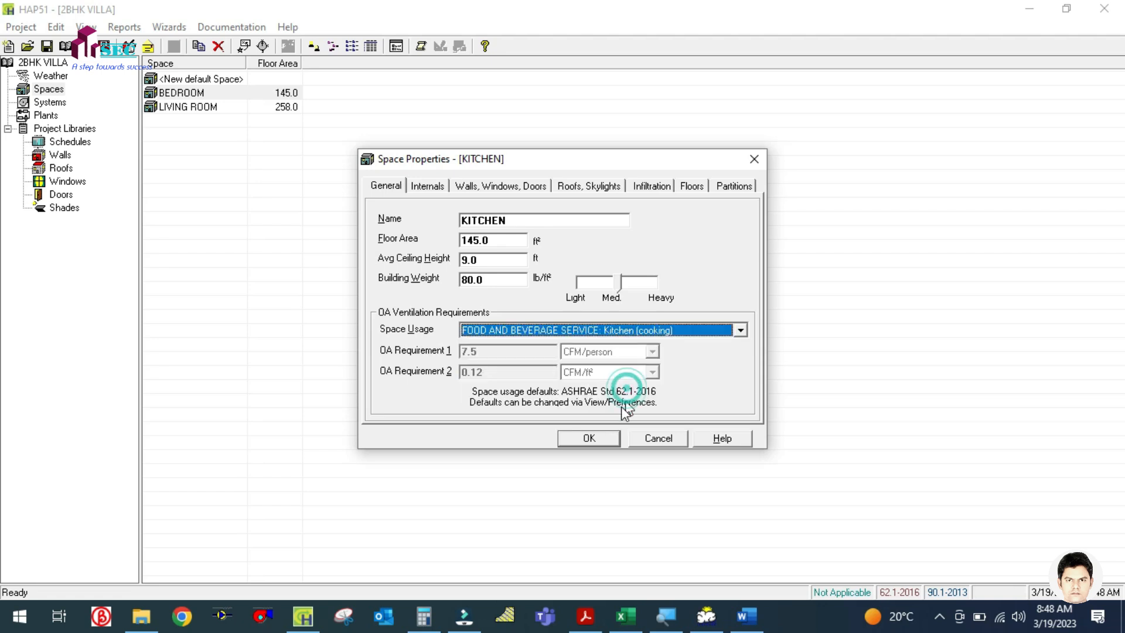
Set the kitchen's first wall exposure to S
left_click(418, 188)
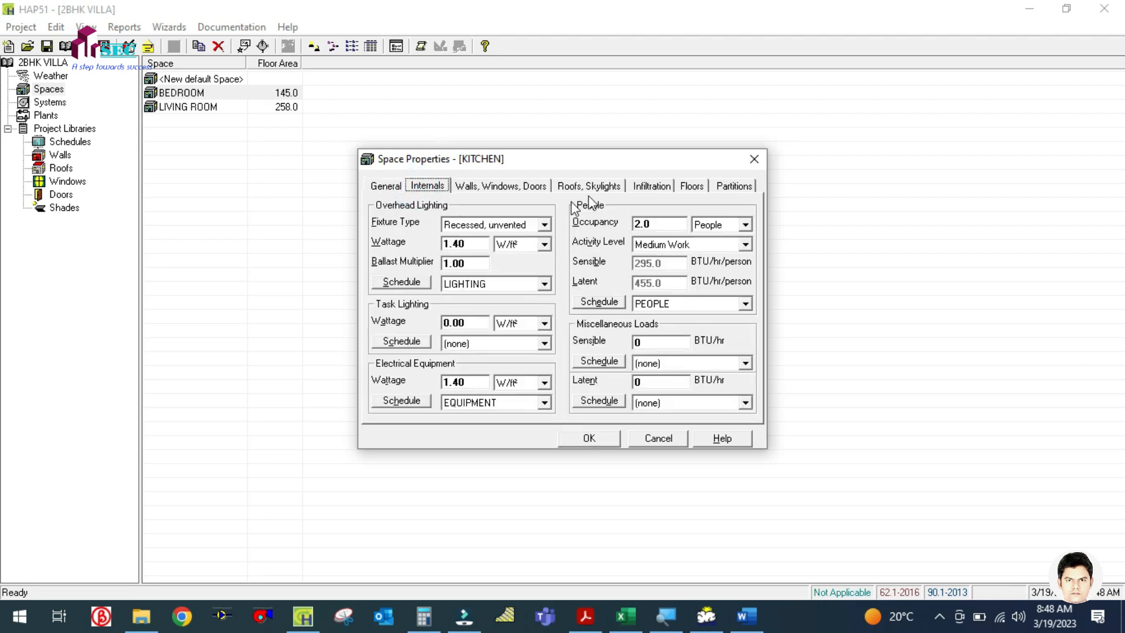
left_click(474, 185)
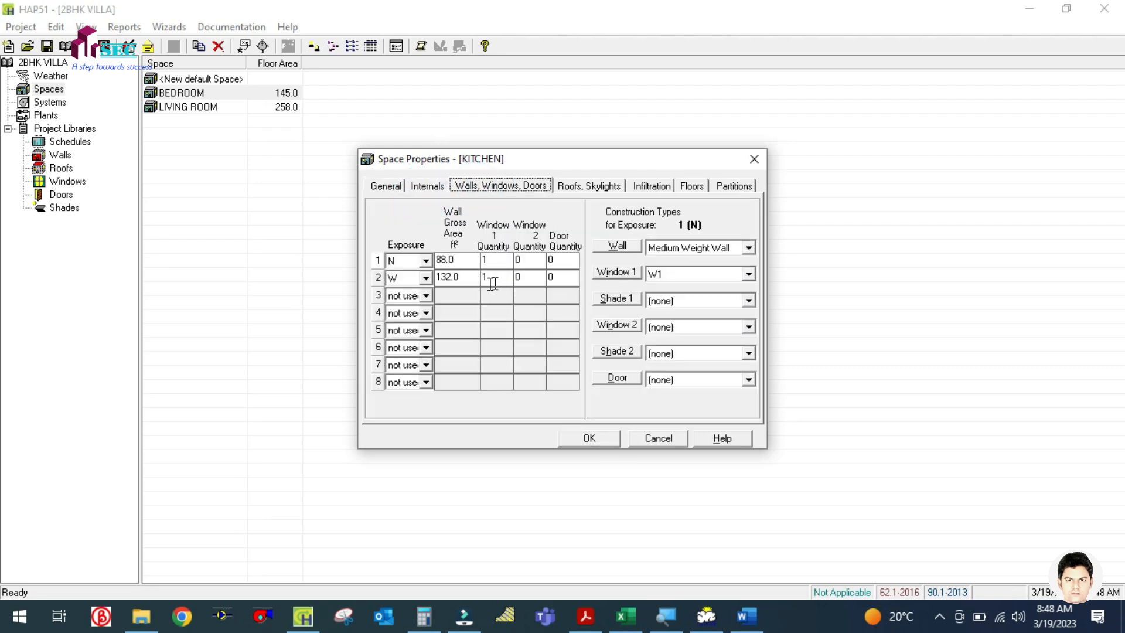
left_click(426, 260)
scroll(402, 340, "down", 2)
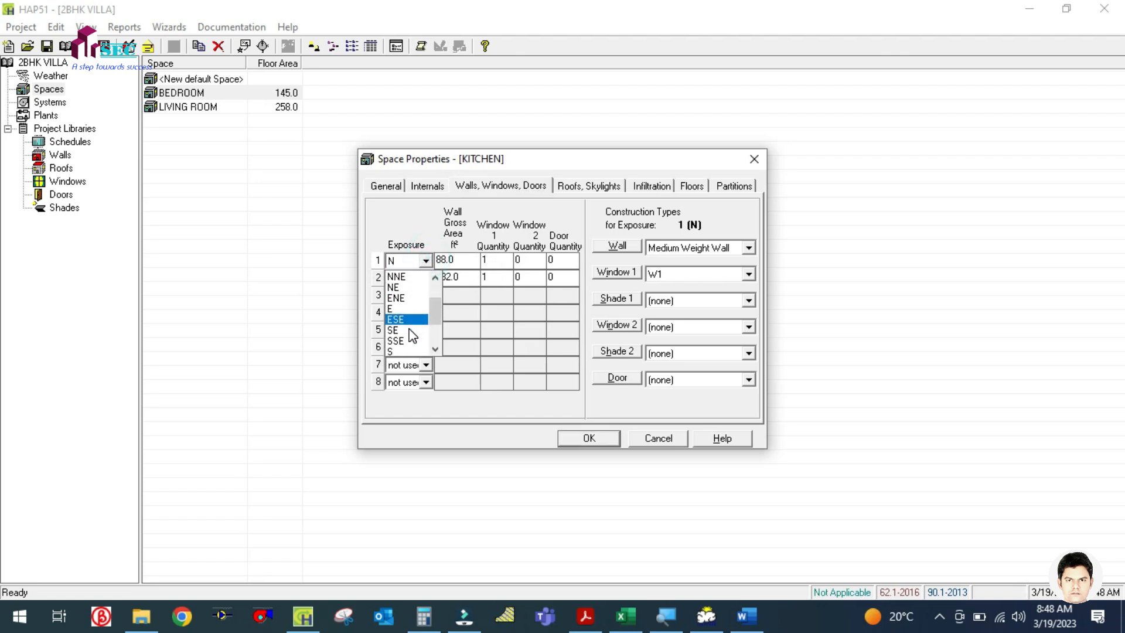
left_click(396, 297)
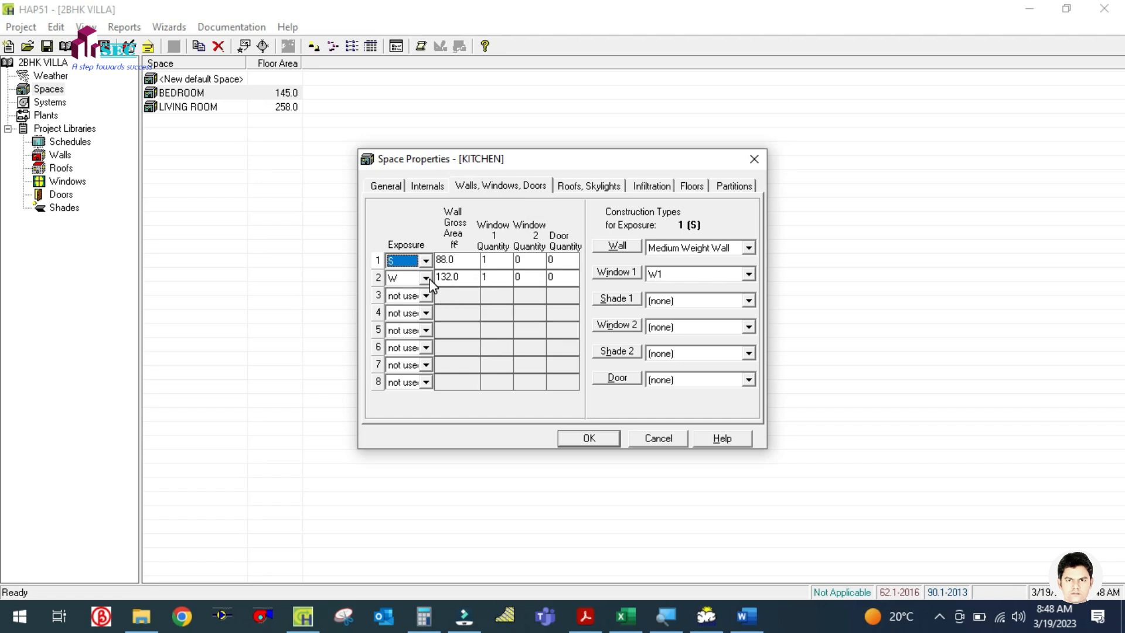
Review the kitchen's infiltration, floor and partition data, and examine the rooms adjoining the kitchen in the PDF floor plan
left_click(570, 187)
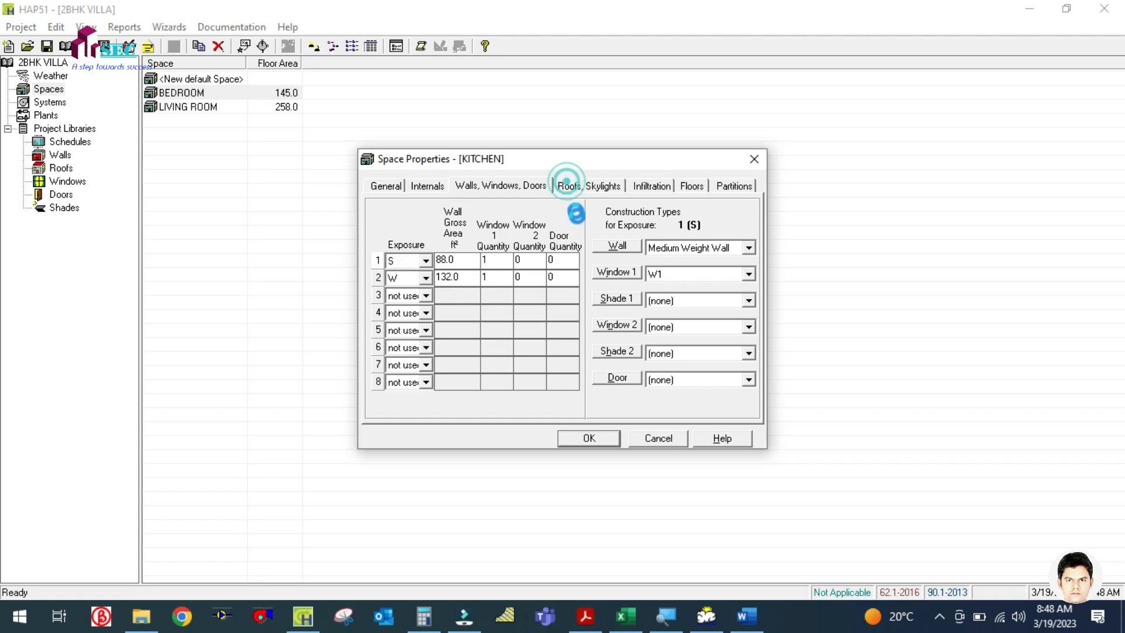
left_click(649, 184)
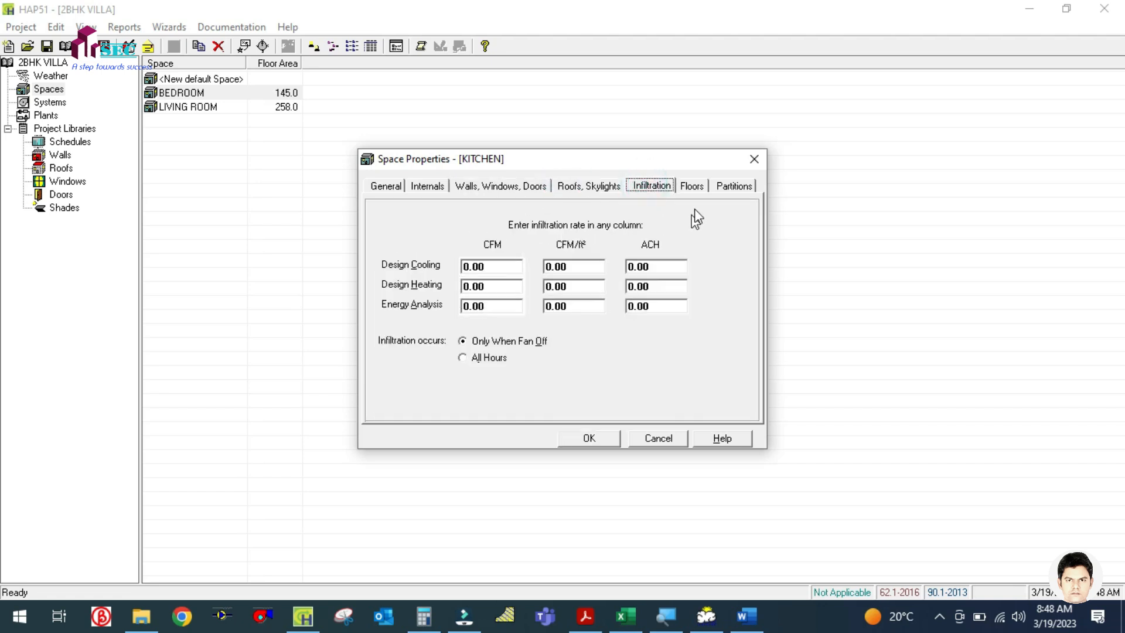
left_click(693, 186)
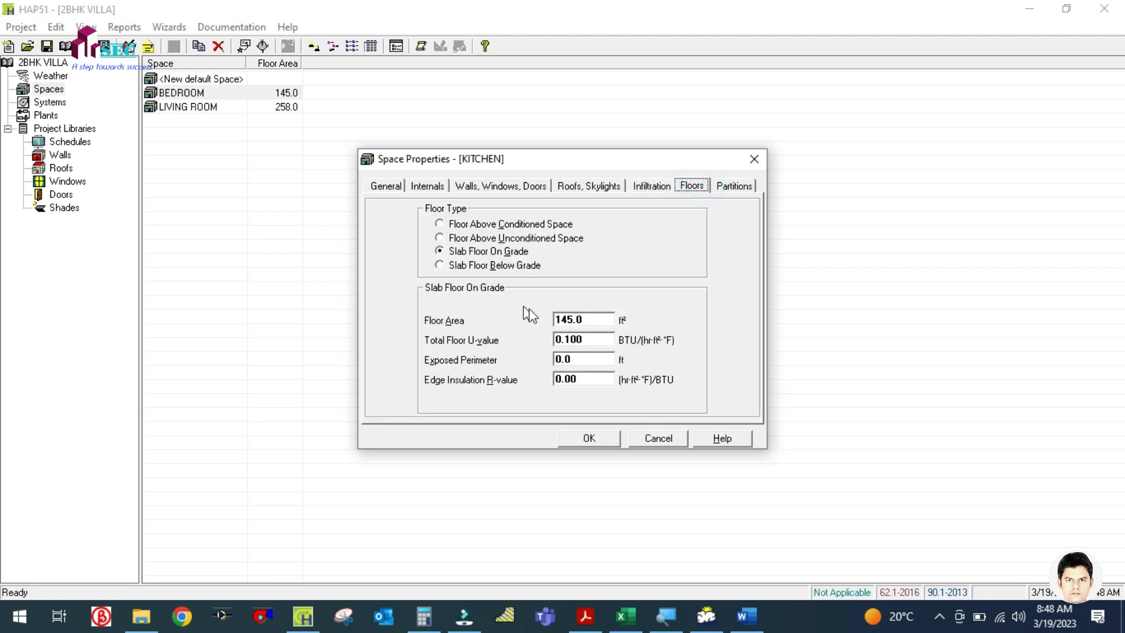
left_click(732, 186)
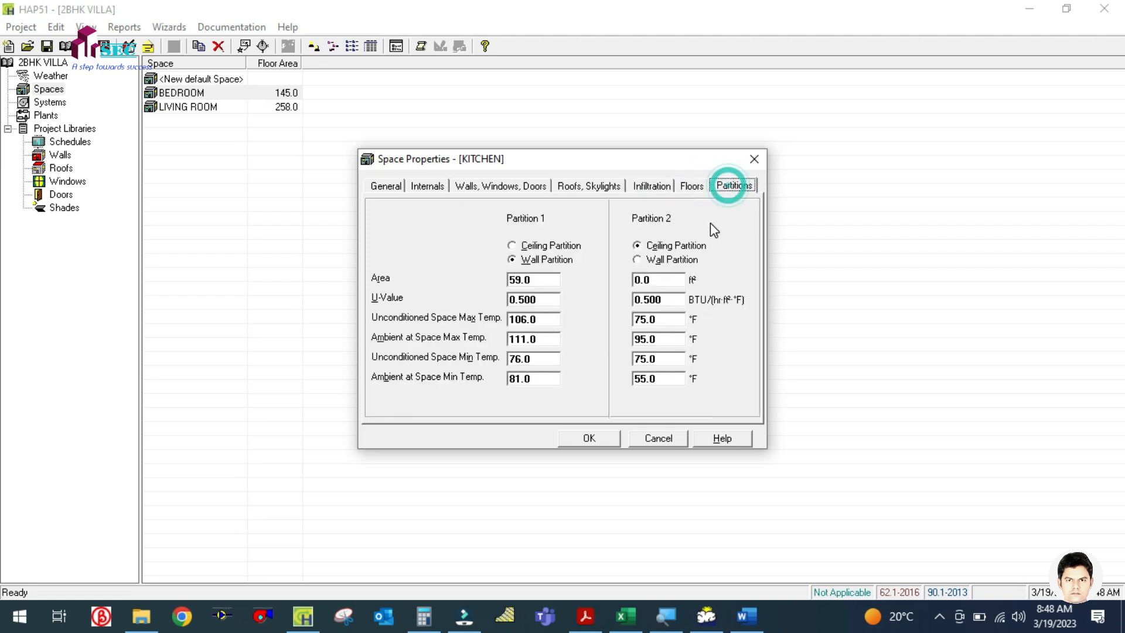
left_click(582, 615)
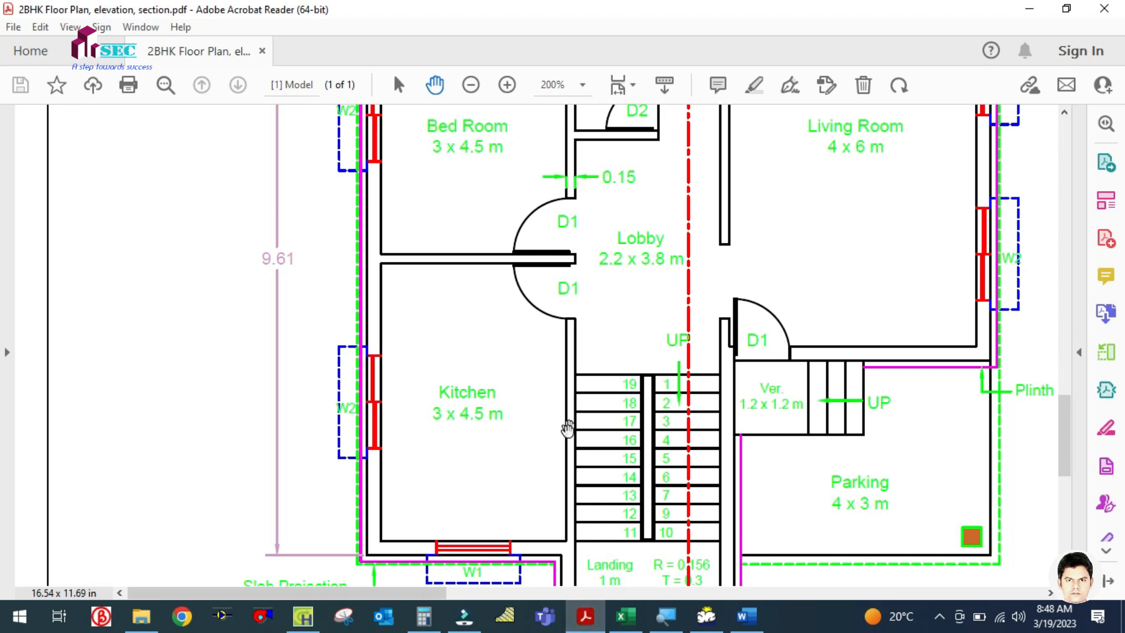
left_click_drag(585, 529, 587, 469)
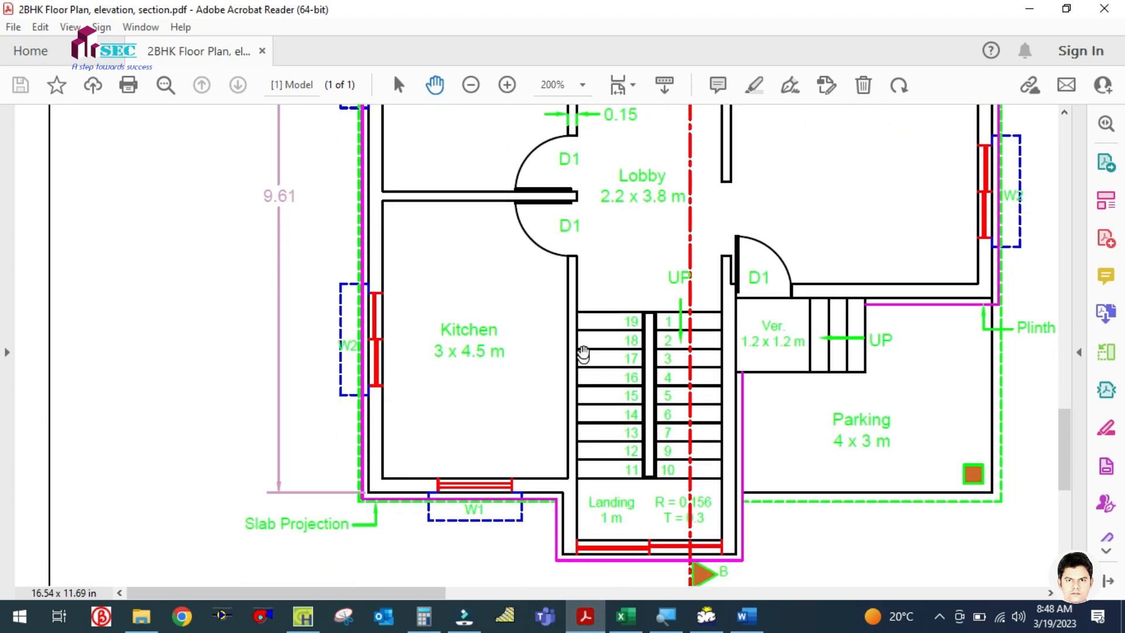
left_click_drag(587, 348, 527, 376)
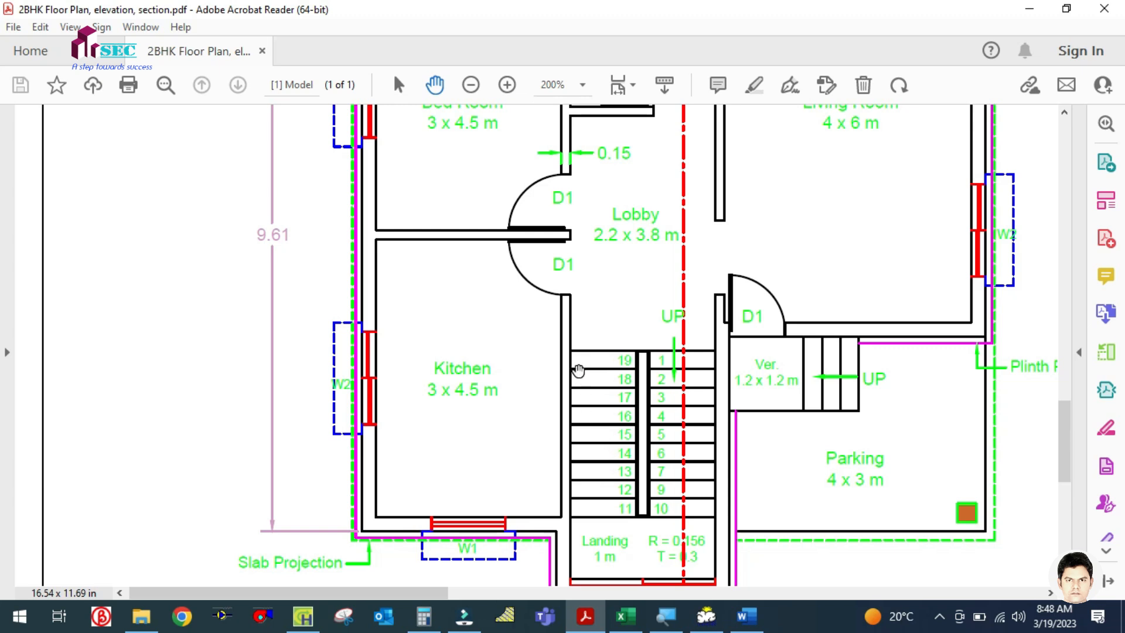
scroll(543, 368, "down", 2, "ctrl")
scroll(434, 350, "up", 1, "ctrl")
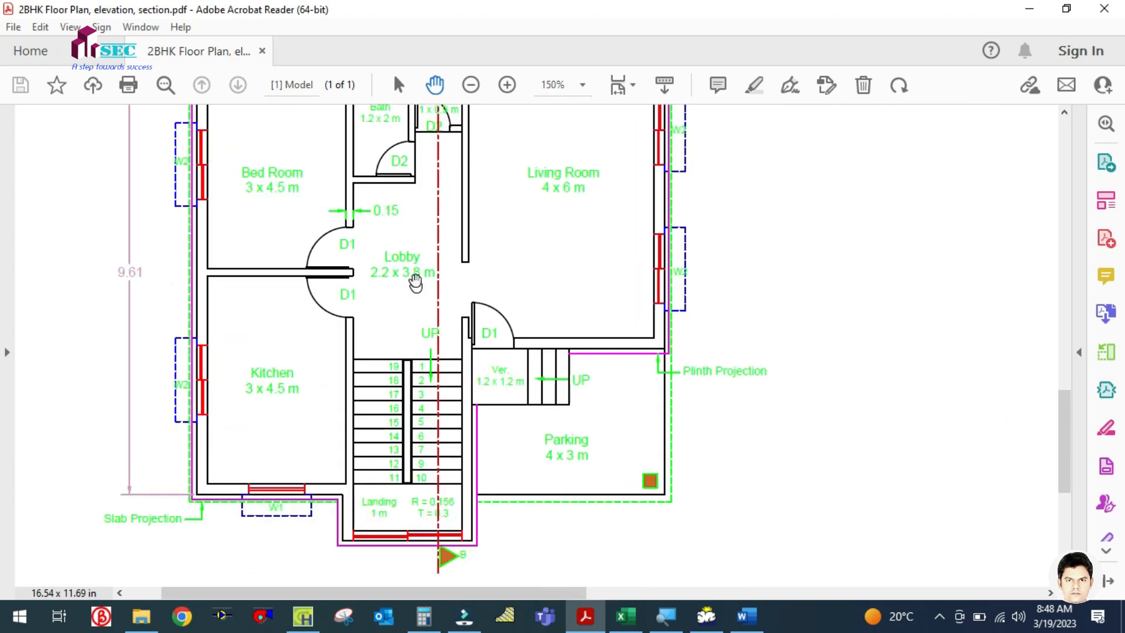
left_click_drag(384, 431, 461, 454)
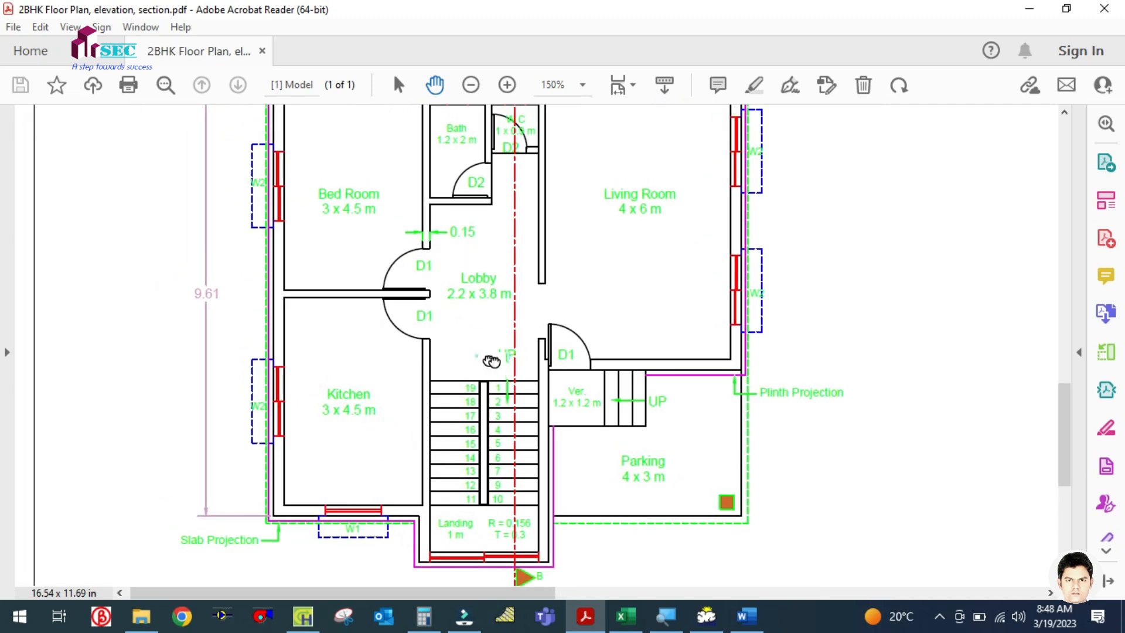
left_click_drag(474, 282, 482, 292)
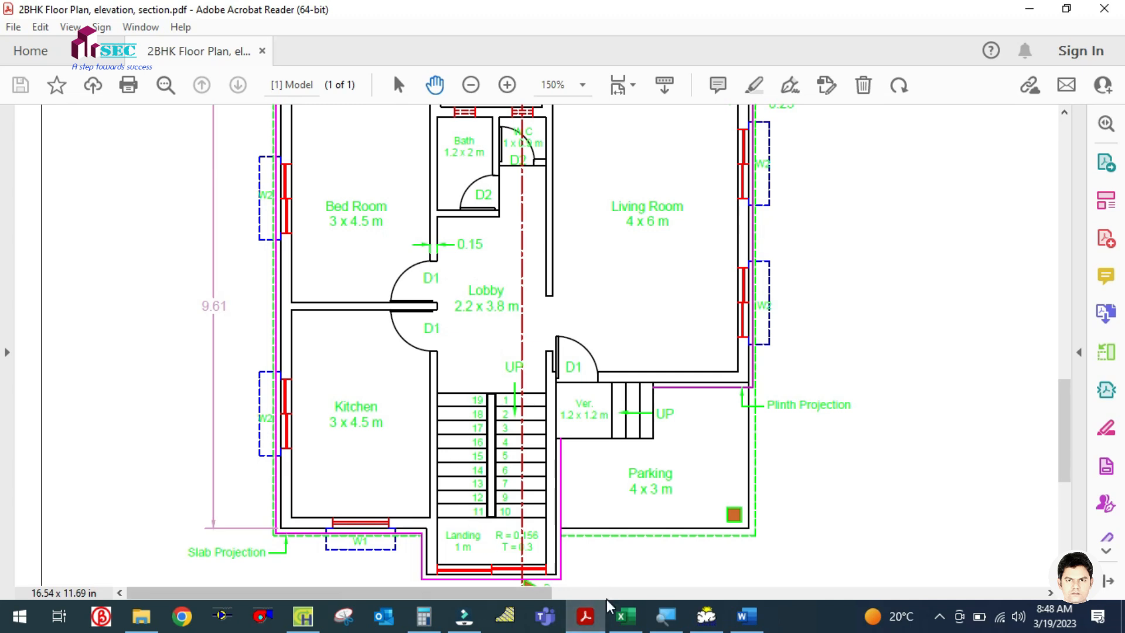
In HAP, set the kitchen's Partition 1 area to 0 and save the space
left_click(303, 617)
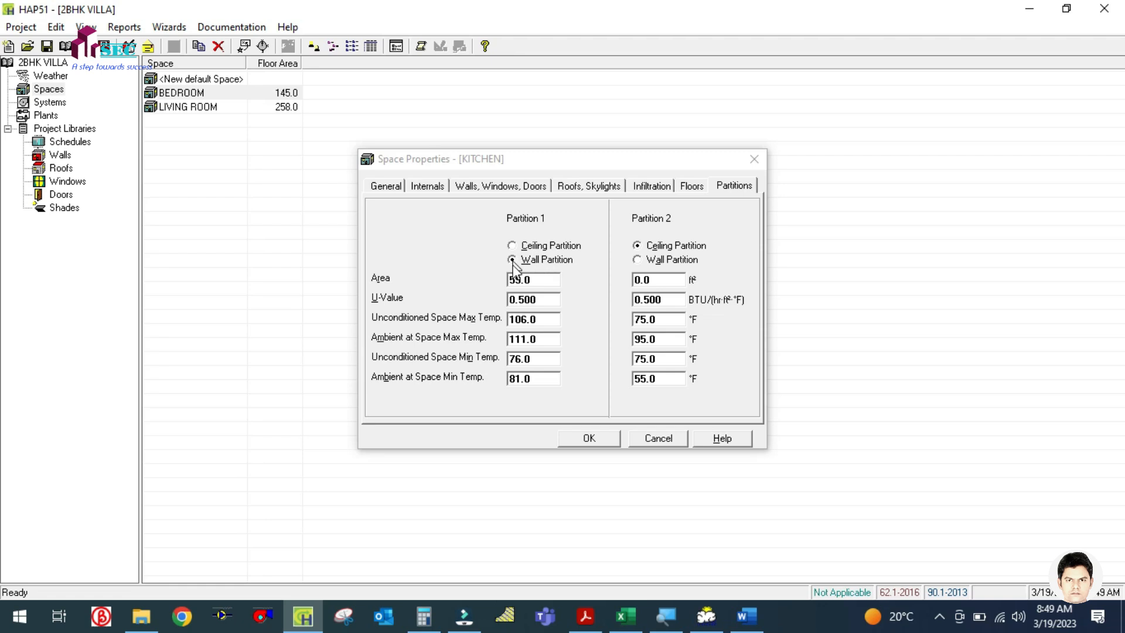
double_click(544, 283)
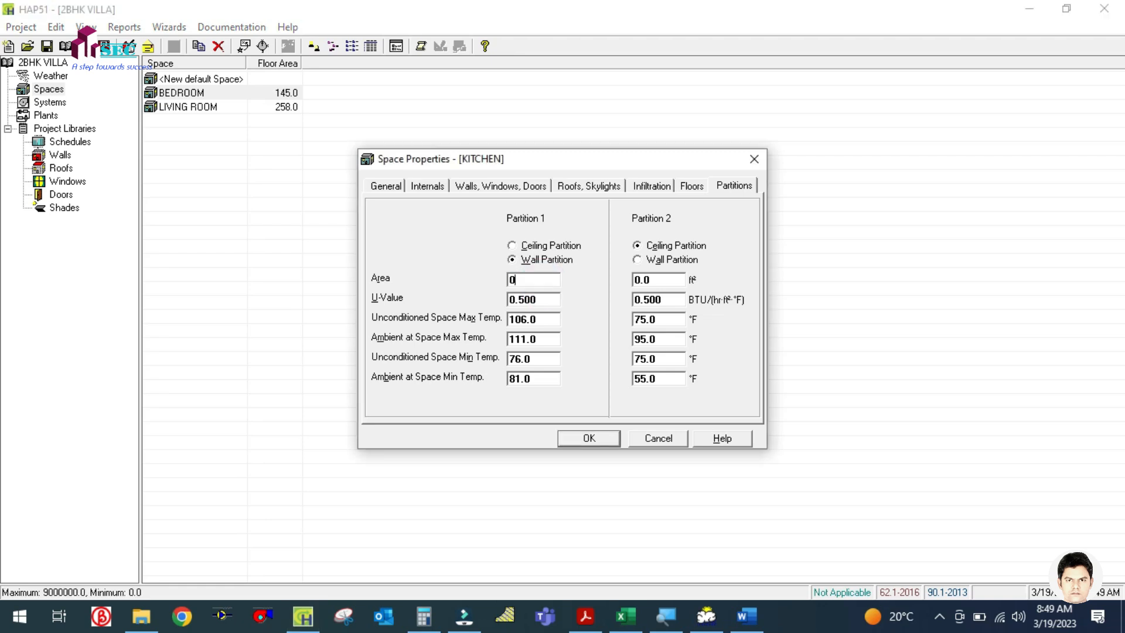
left_click(567, 436)
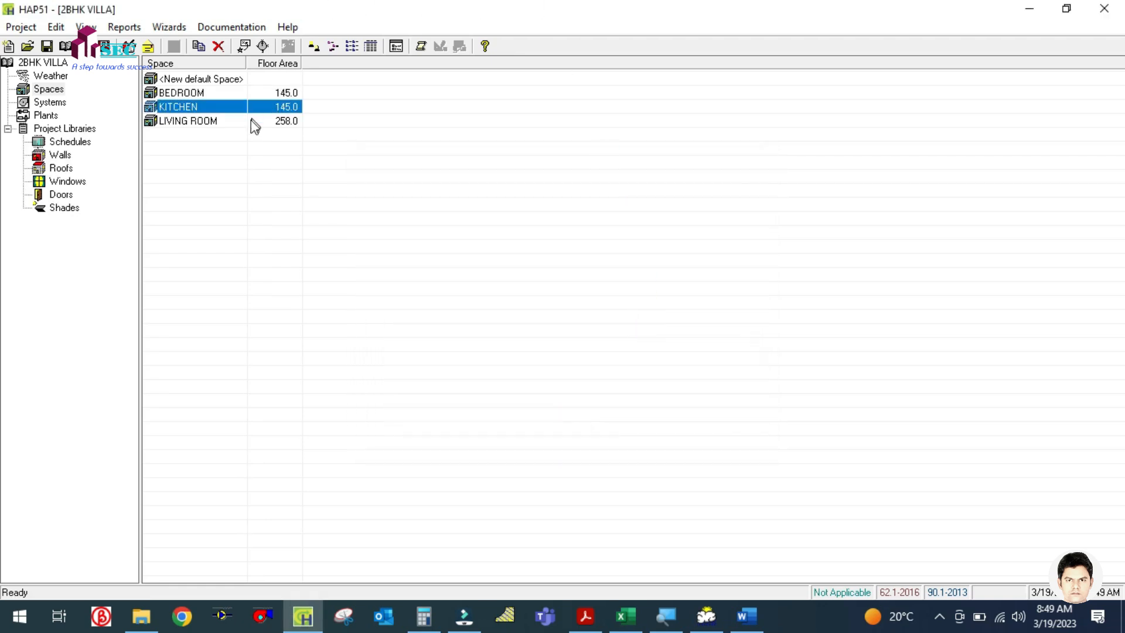
Duplicate the living room space and name the copy LOBBY
left_click(189, 128)
right_click(188, 128)
left_click(224, 133)
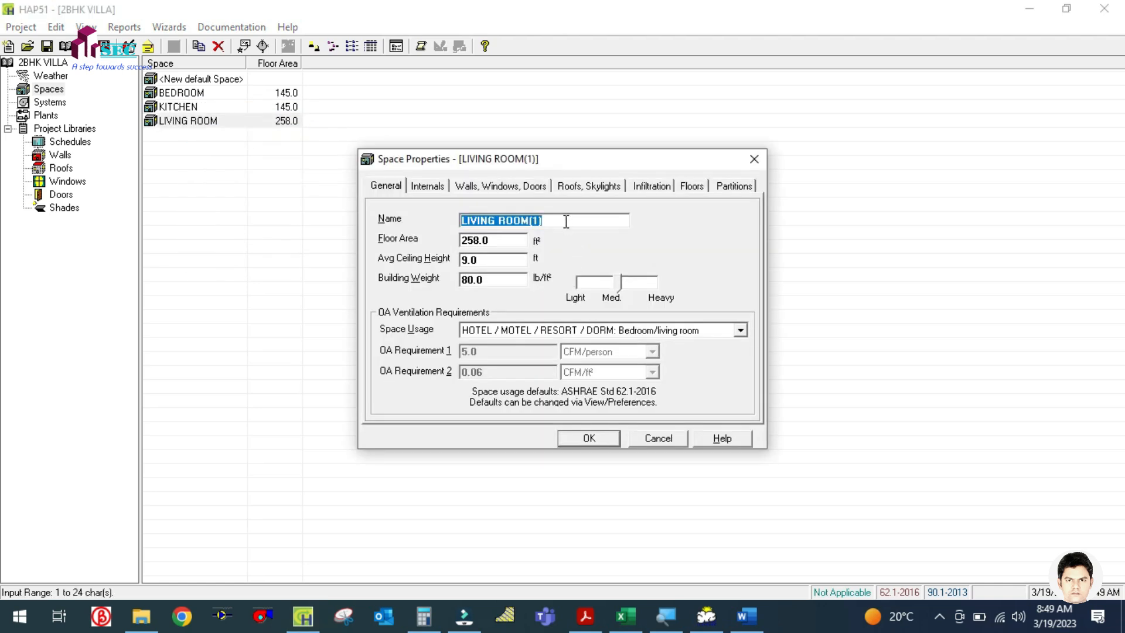
type("LOBBY")
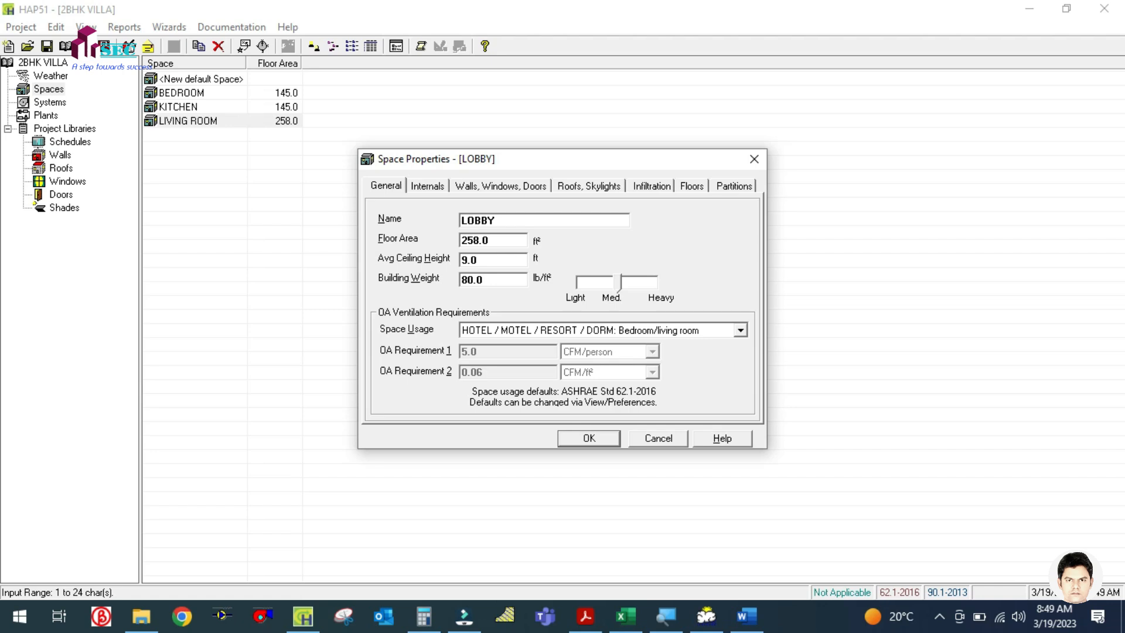
Look up the lobby's dimensions in the PDF floor plan and calculate its area in Calculator as 2.2 × 3.8, multiplied by 10.76
left_click(585, 615)
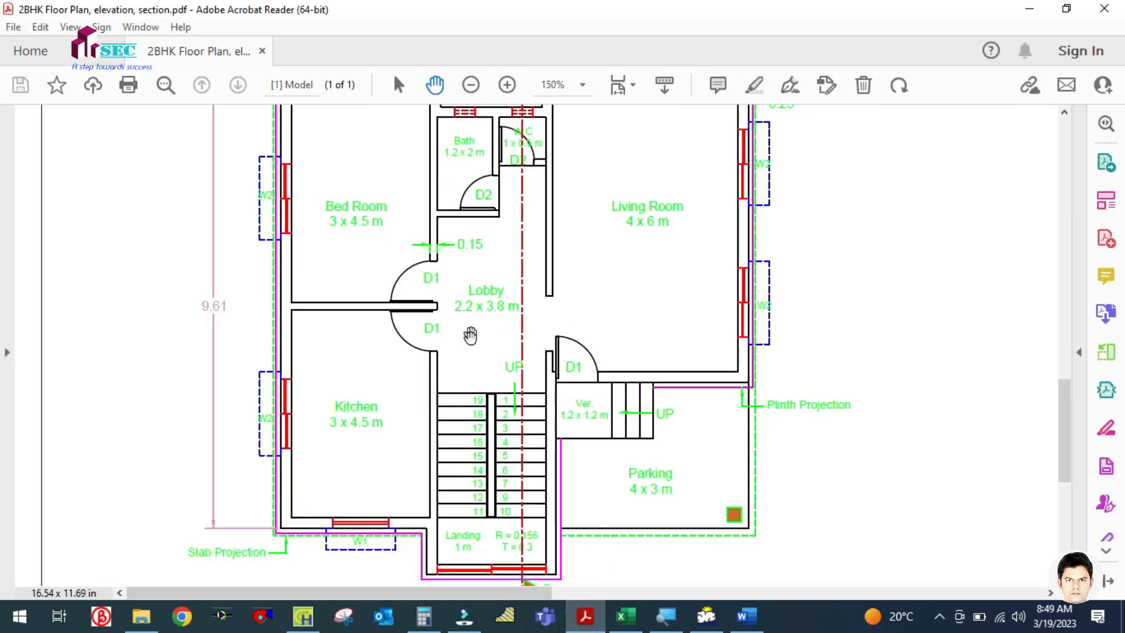
left_click(423, 616)
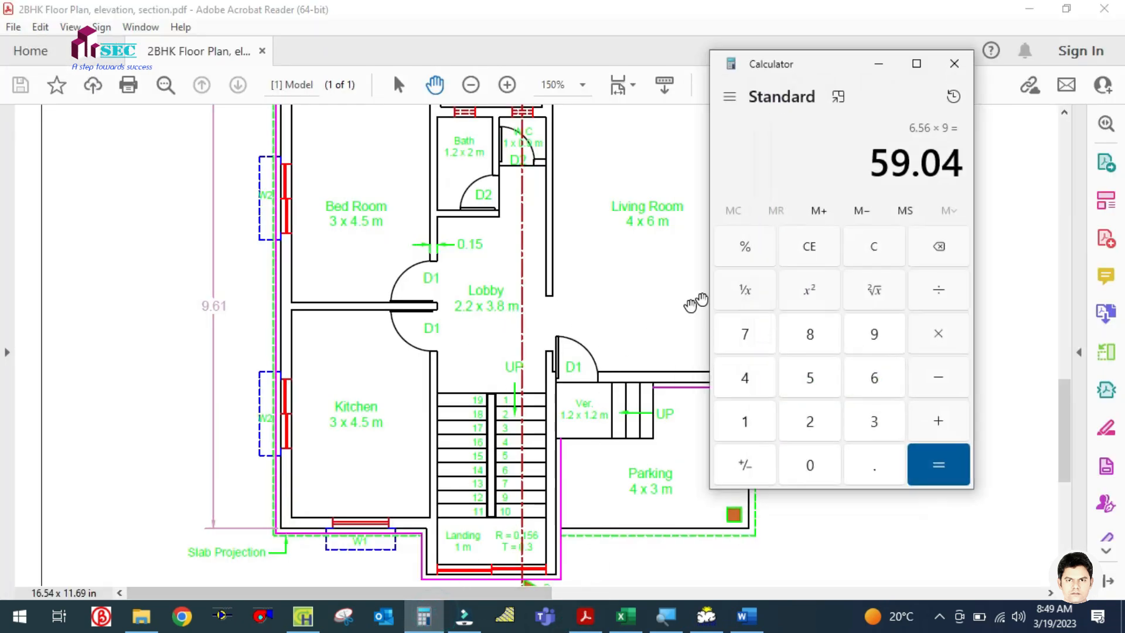
left_click(868, 251)
type("2.2")
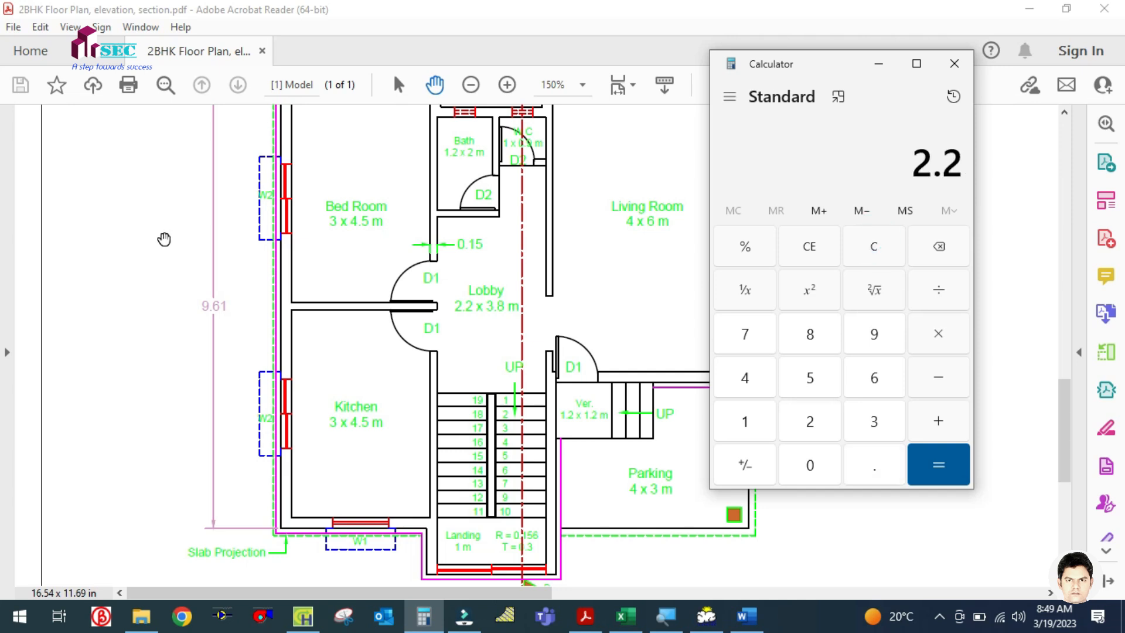
type(" × 3.8")
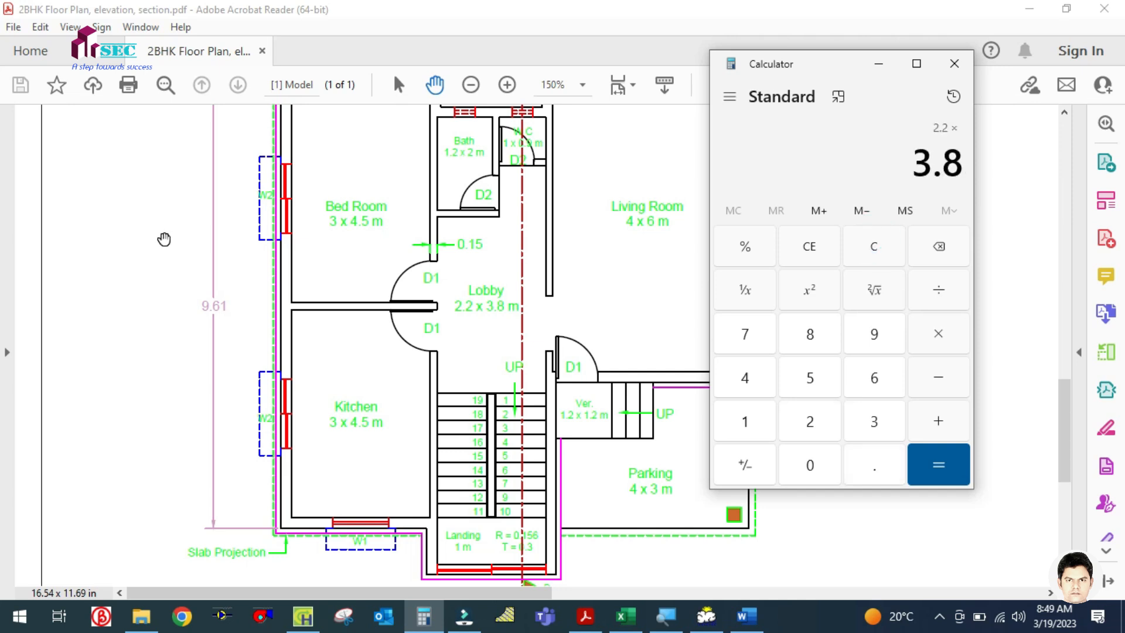
key("Return")
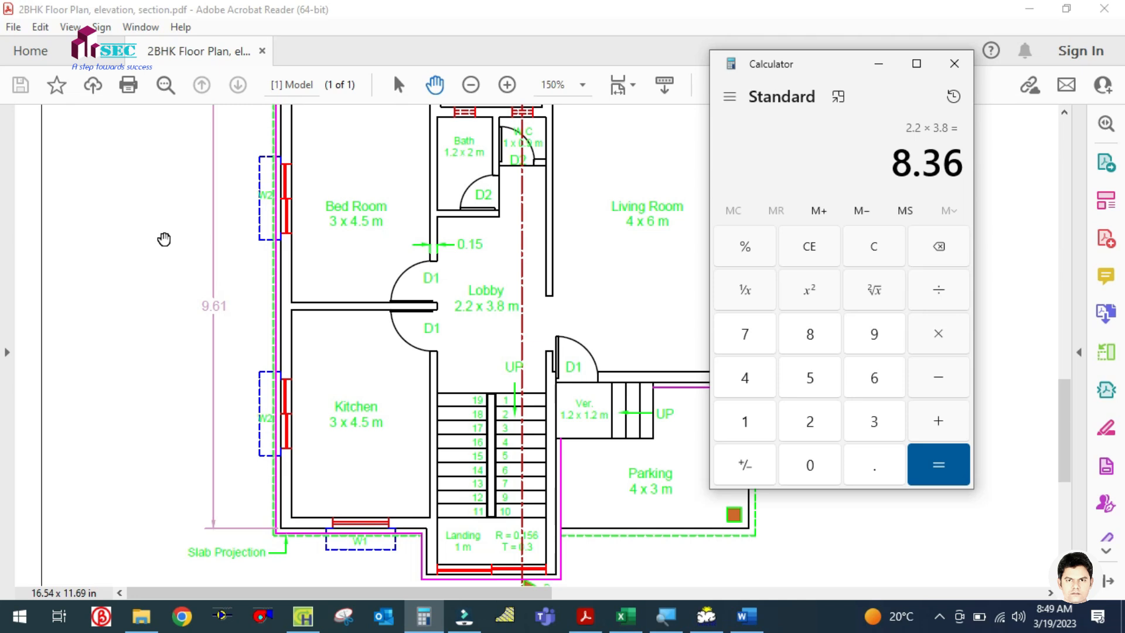
type("10.")
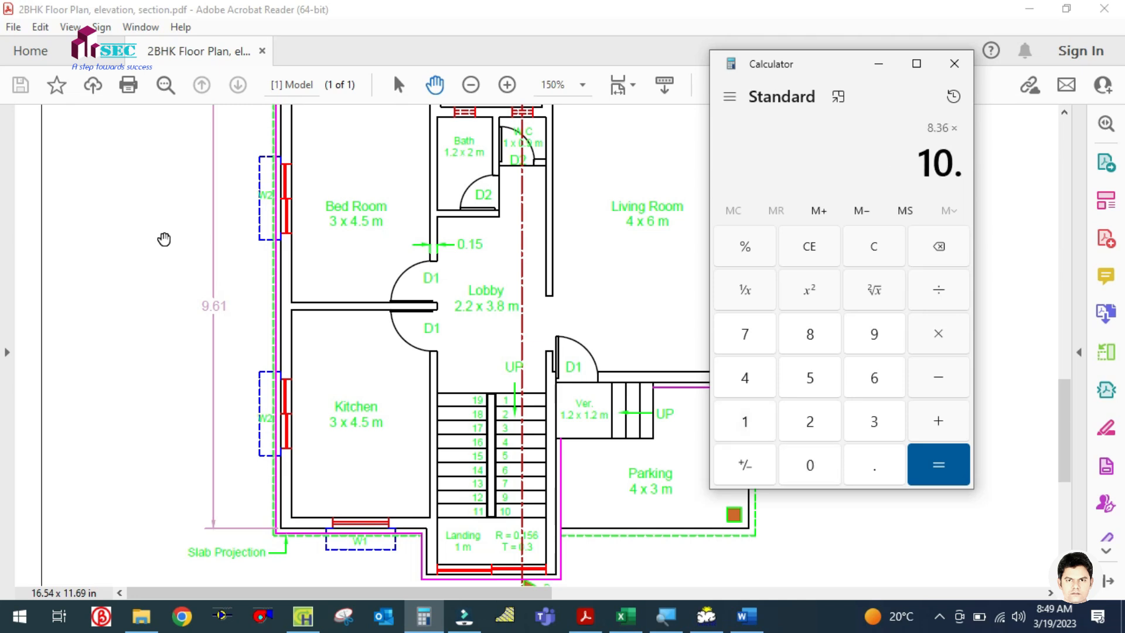
type("76")
key("Return")
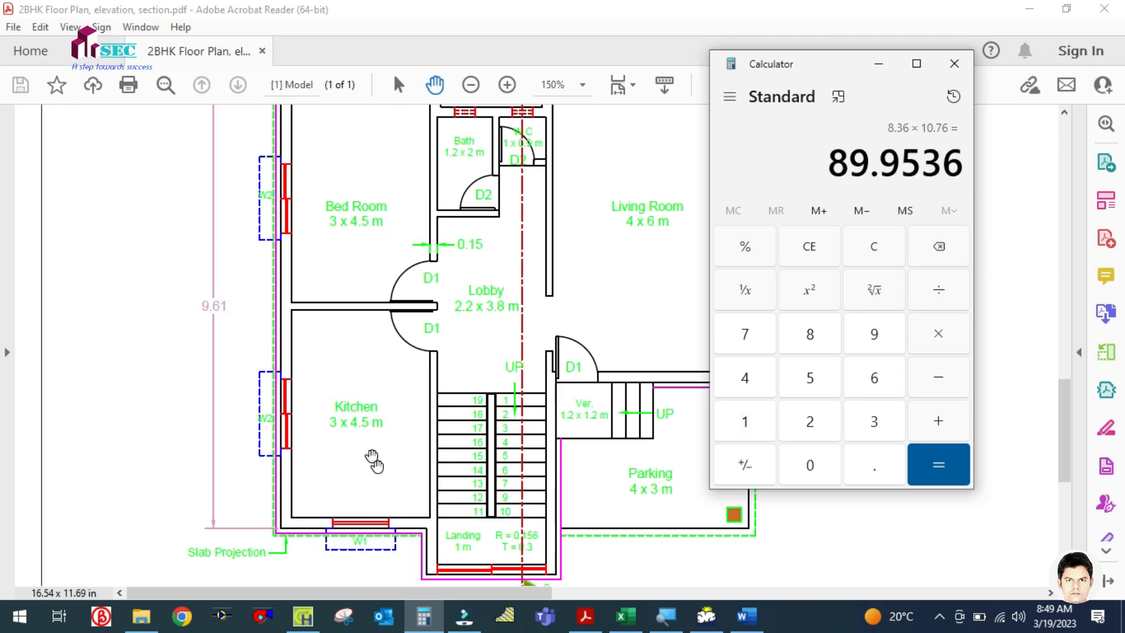
In HAP, set the lobby's floor area to 89 ft²
left_click(297, 626)
left_click(504, 243)
type("89")
left_click(500, 256)
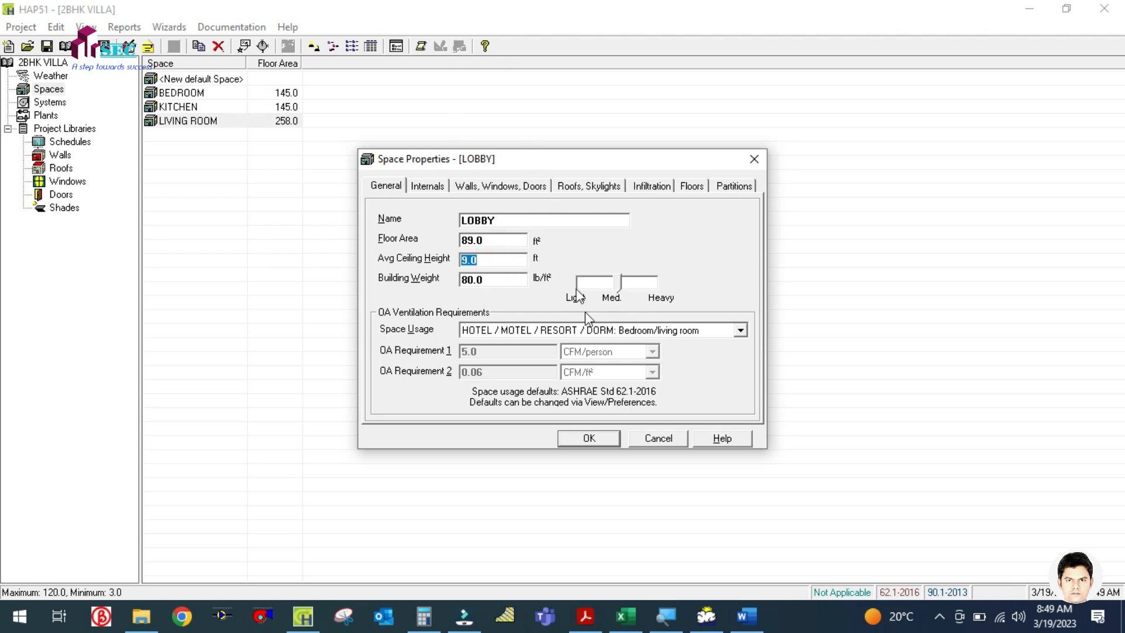
Set the lobby's space usage to HOTEL / MOTEL / RESORT / DORM: Lobby/prefunction and its occupancy to 6 people
left_click(718, 332)
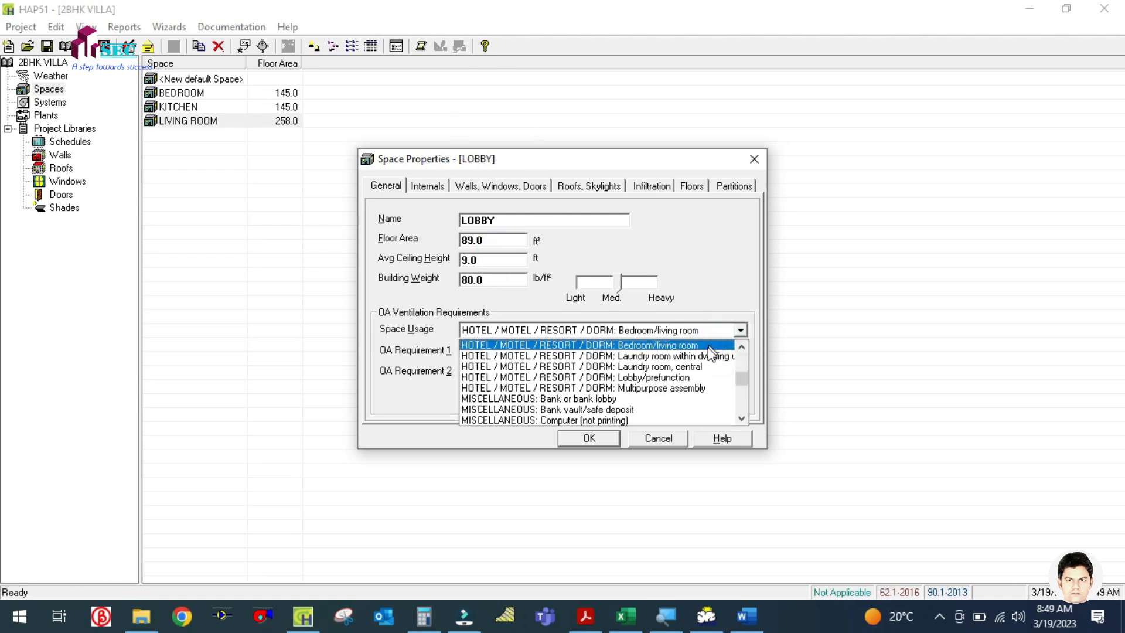
left_click(695, 377)
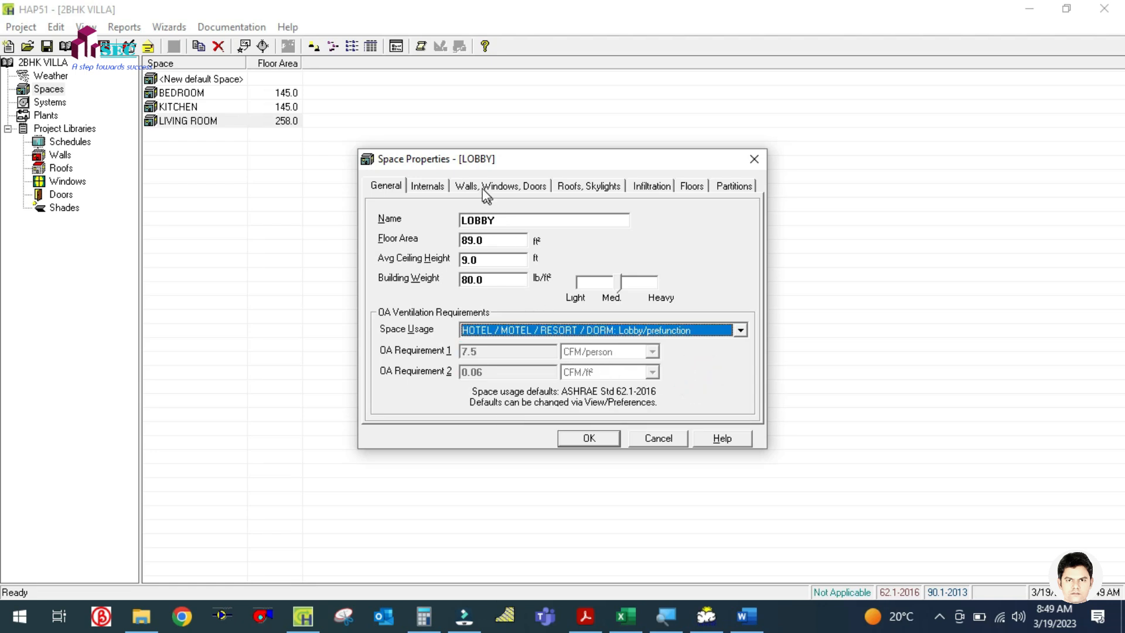
left_click(441, 188)
left_click(673, 223)
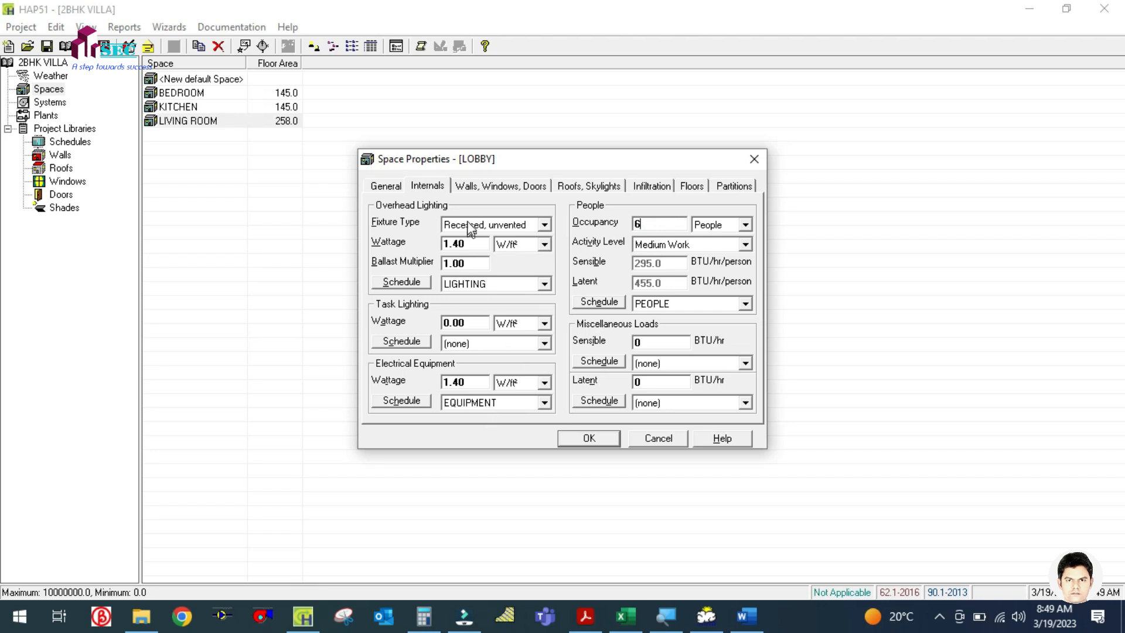
Check the lobby's wall exposures in Space Properties and examine the lobby's surrounding walls and stairs in the PDF floor plan
left_click(488, 185)
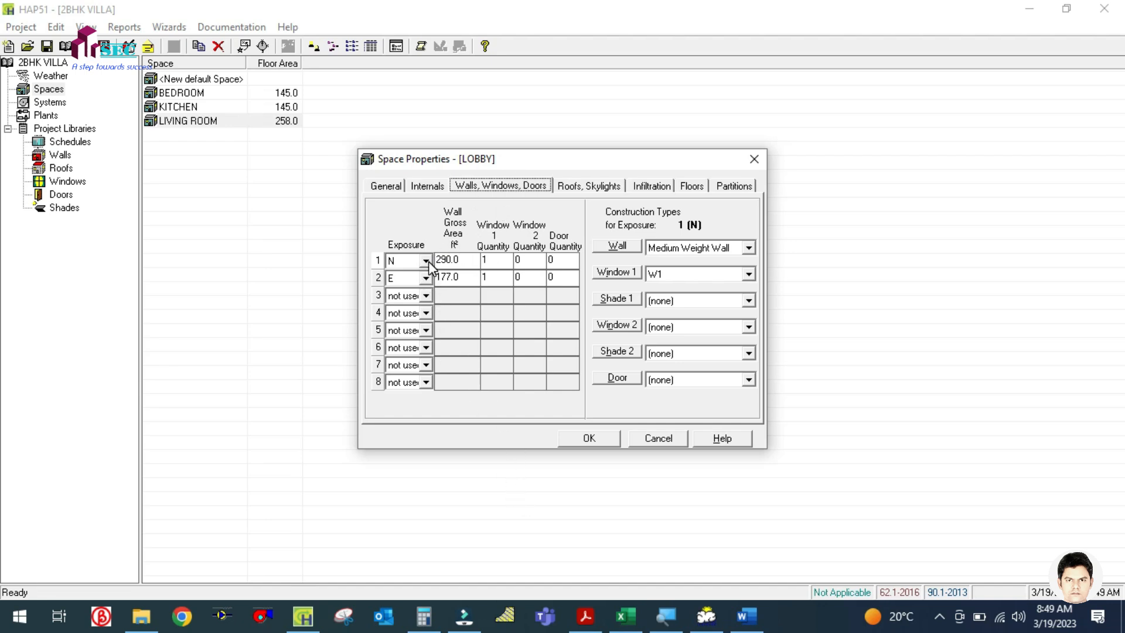
left_click(427, 278)
left_click(427, 279)
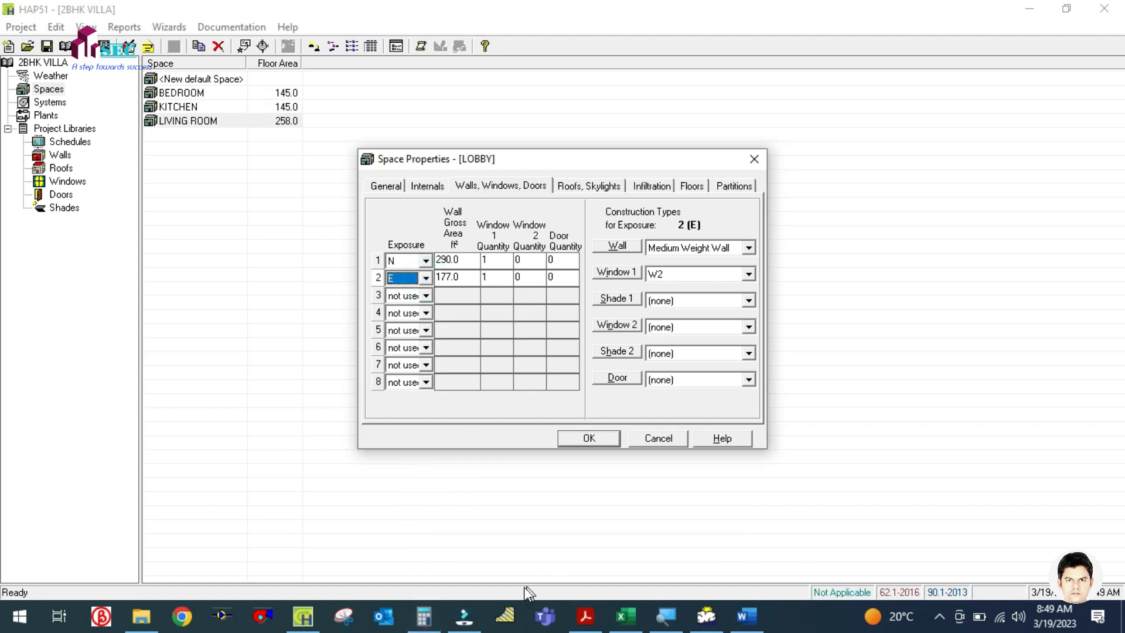
left_click(585, 615)
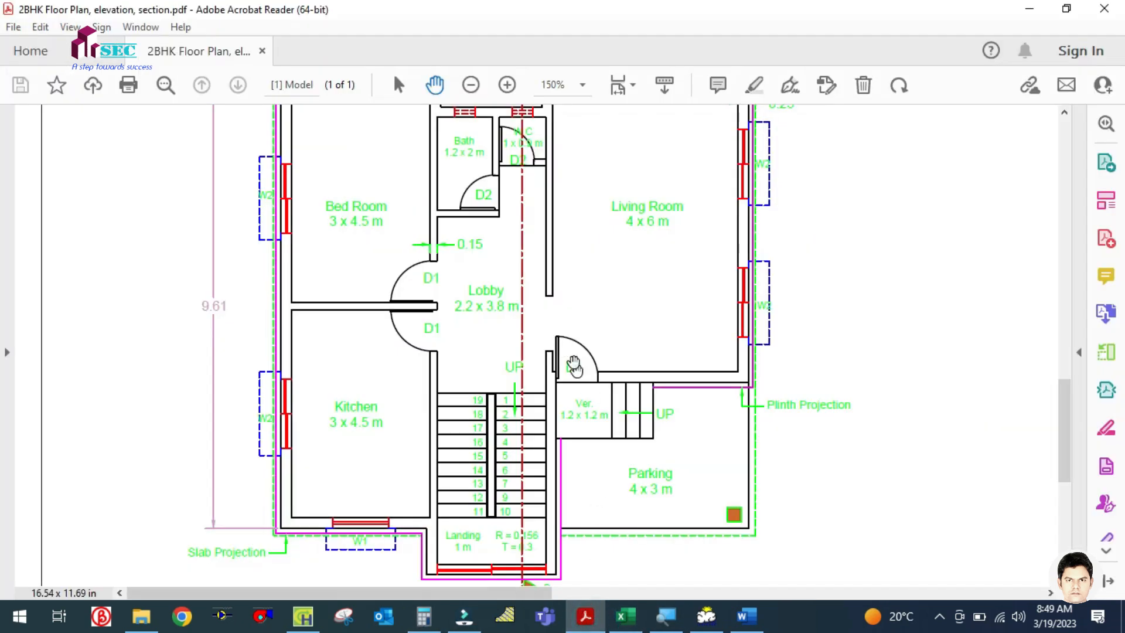
scroll(573, 367, "up", 3)
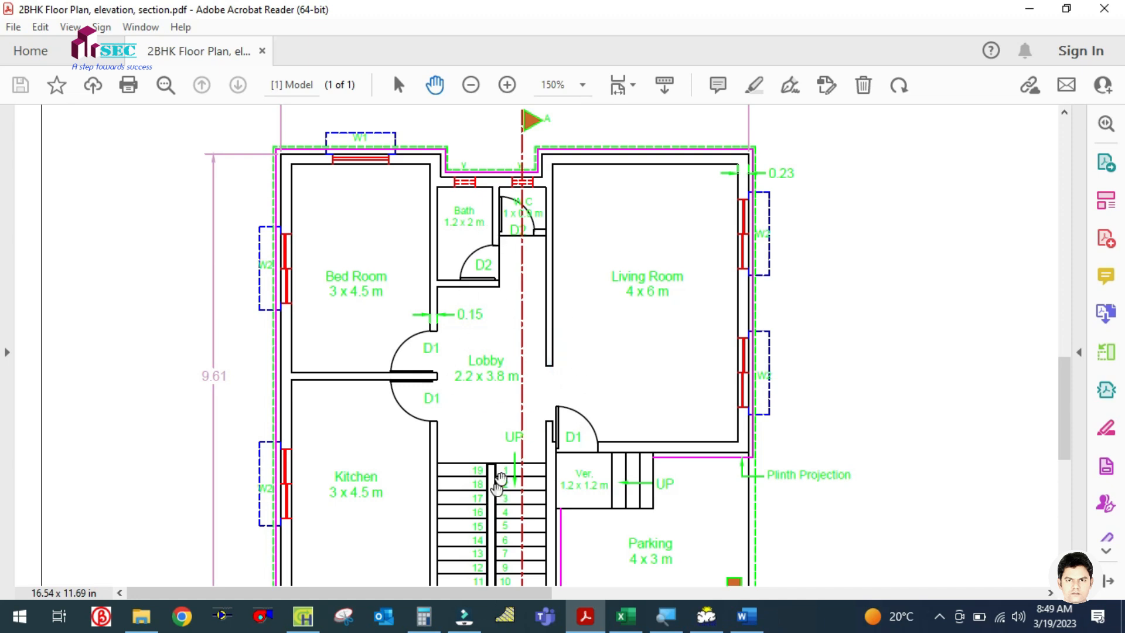
left_click_drag(532, 402, 536, 311)
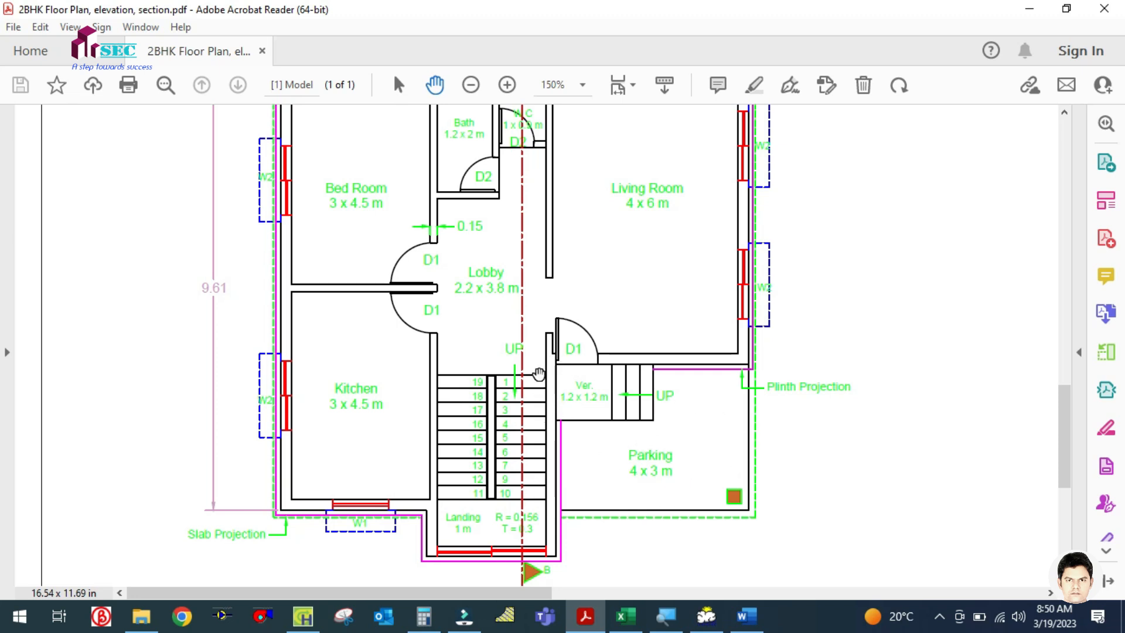
left_click_drag(539, 375, 536, 414)
left_click_drag(539, 461, 537, 474)
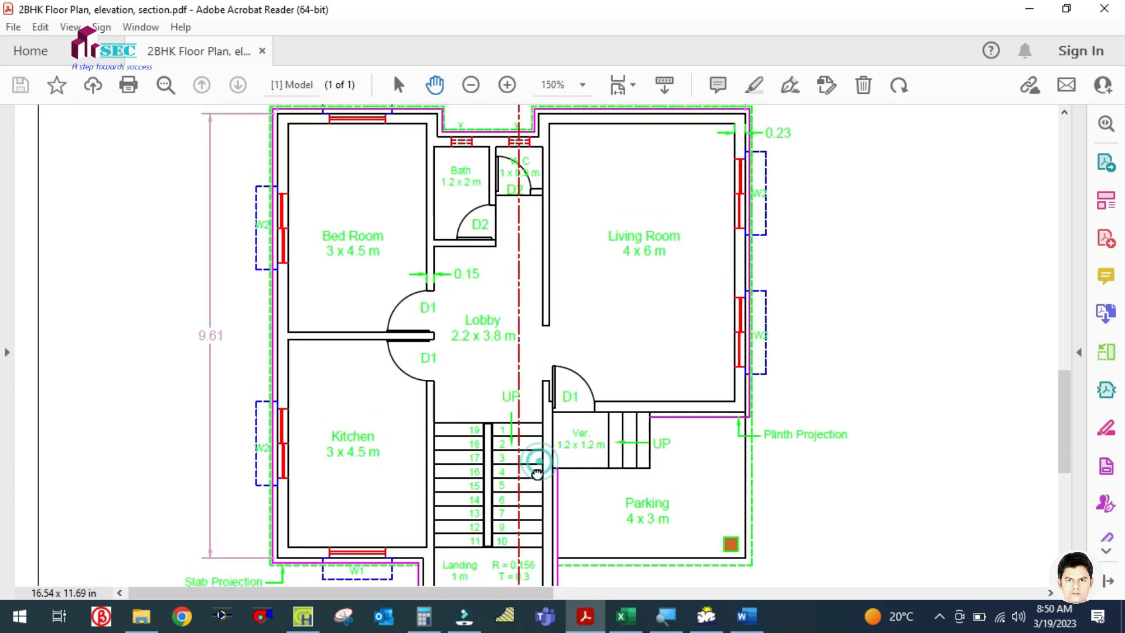
scroll(537, 473, "down", 2)
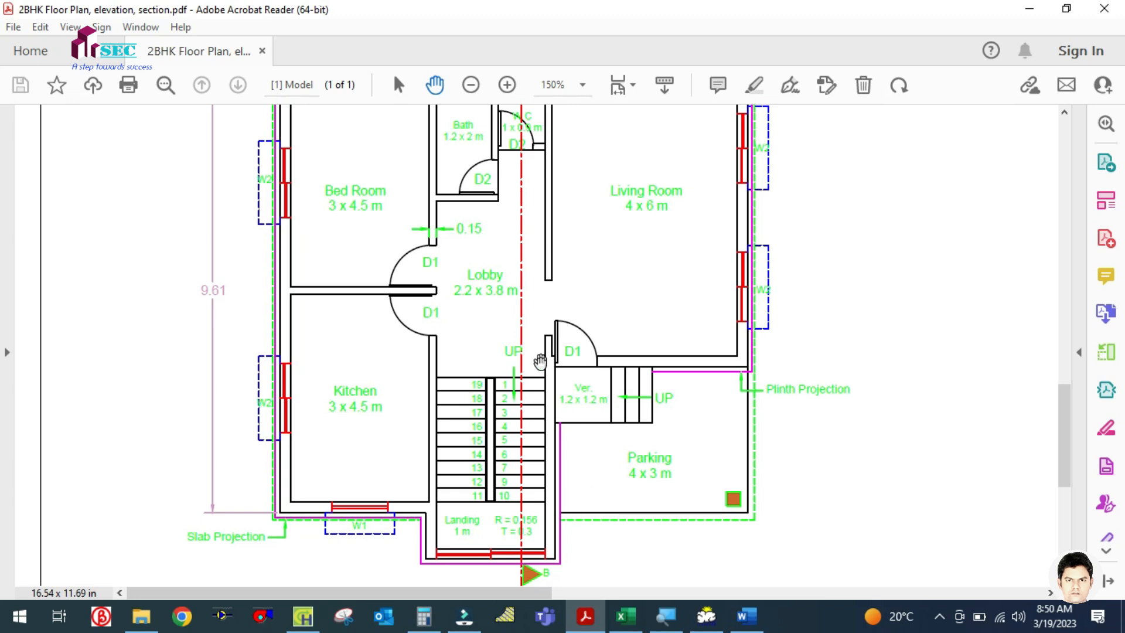
scroll(567, 455, "up", 1)
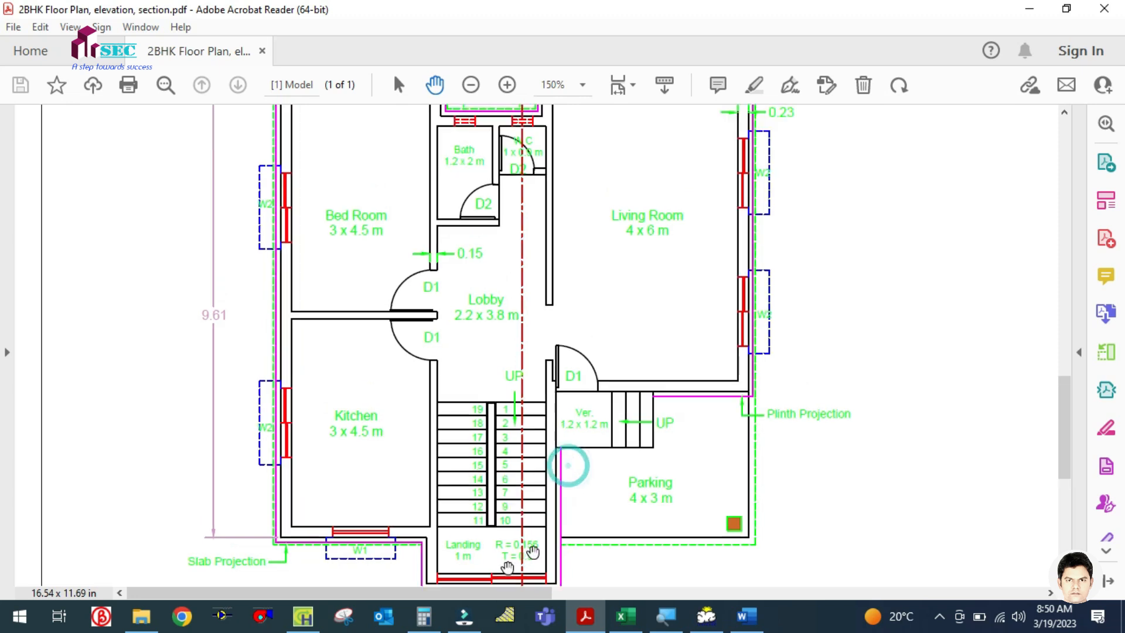
Calculate the lobby's exposed wall area in Calculator as 3 × 3.28, multiplied by 9
left_click(423, 615)
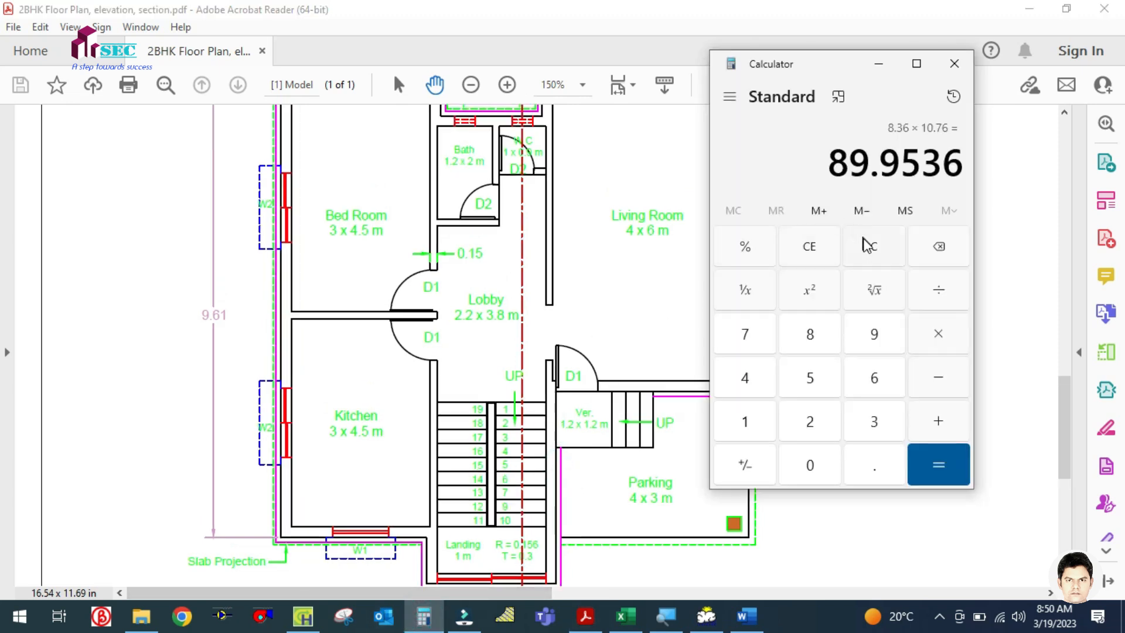
left_click(867, 245)
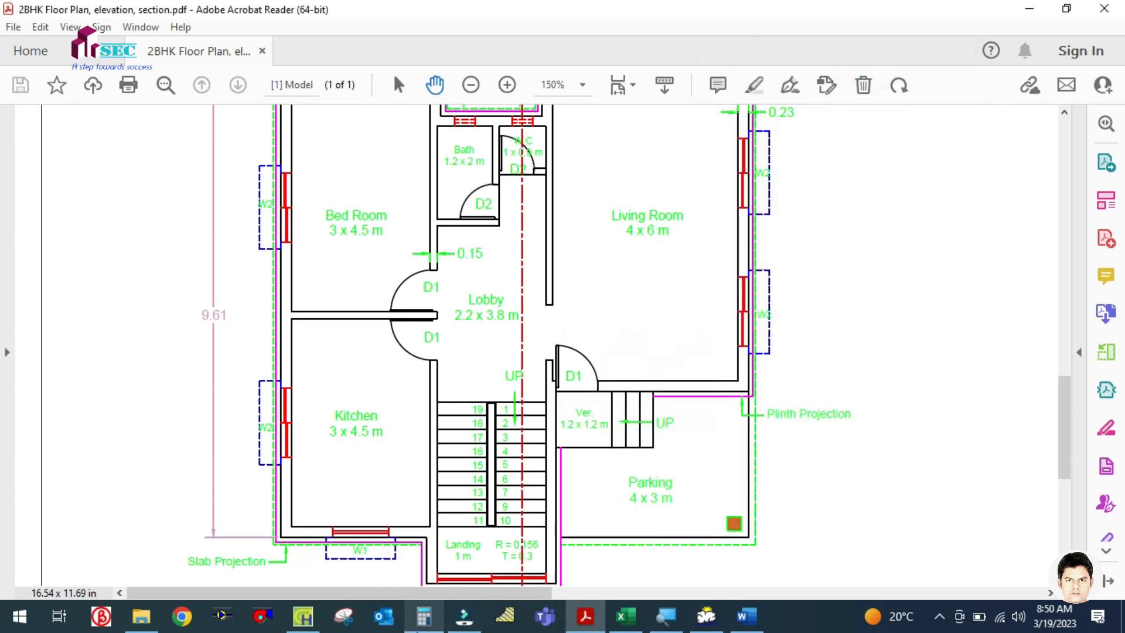
left_click(423, 615)
type("33.28")
key("Return")
type("*")
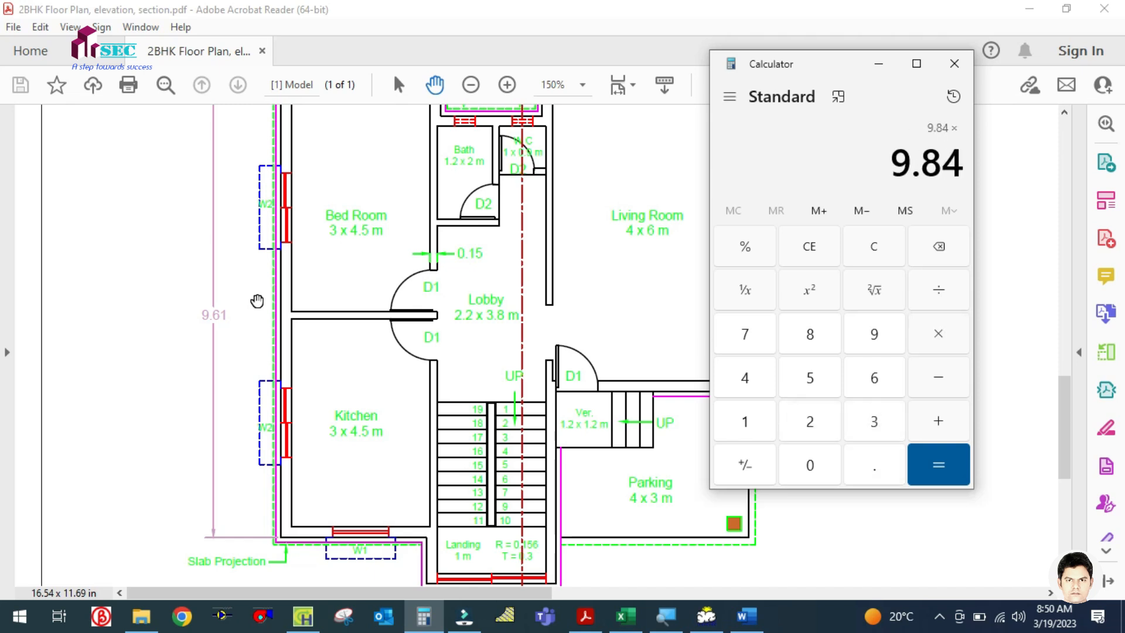
type("9")
key("Return")
In HAP, set the lobby's first wall exposure to E with a gross area of 88 ft² and a Window 1 quantity of 0
left_click(304, 613)
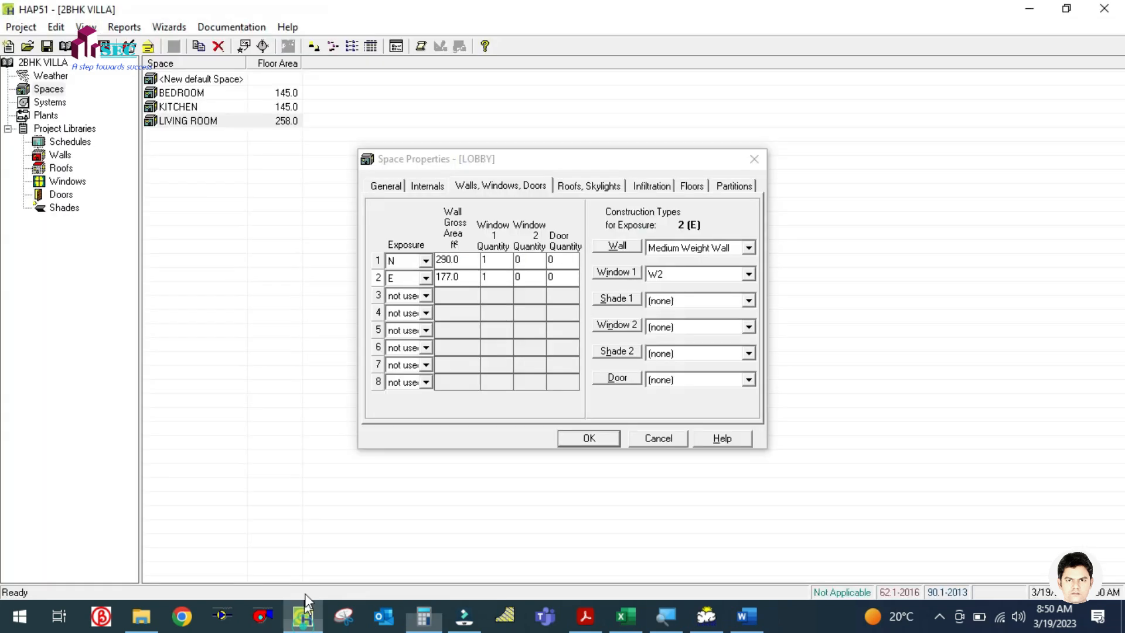
left_click(425, 260)
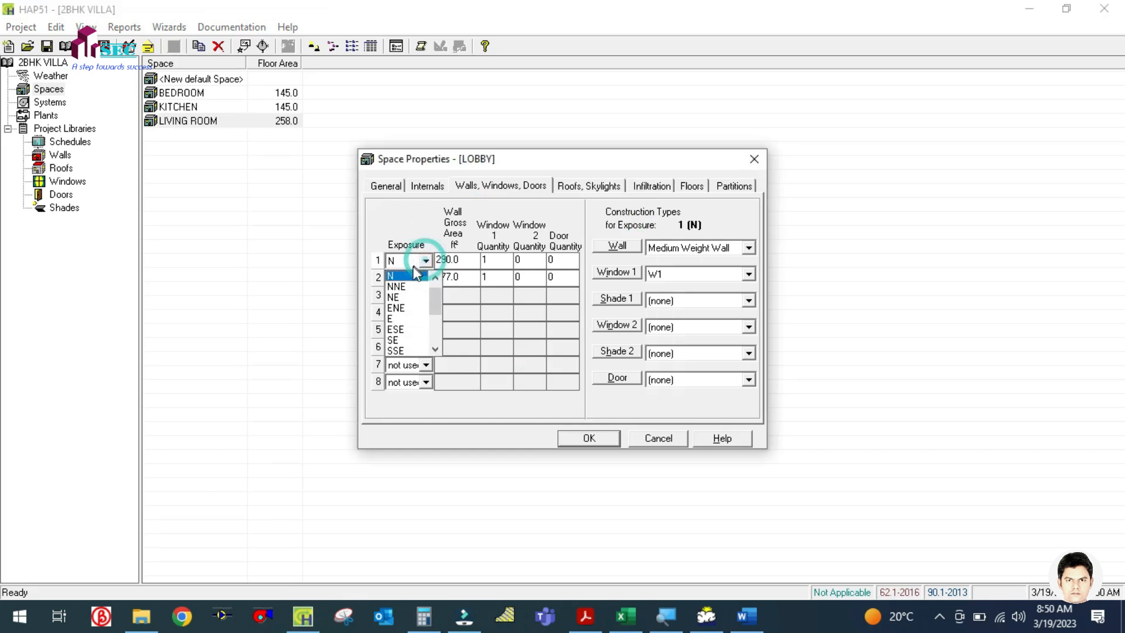
left_click(400, 328)
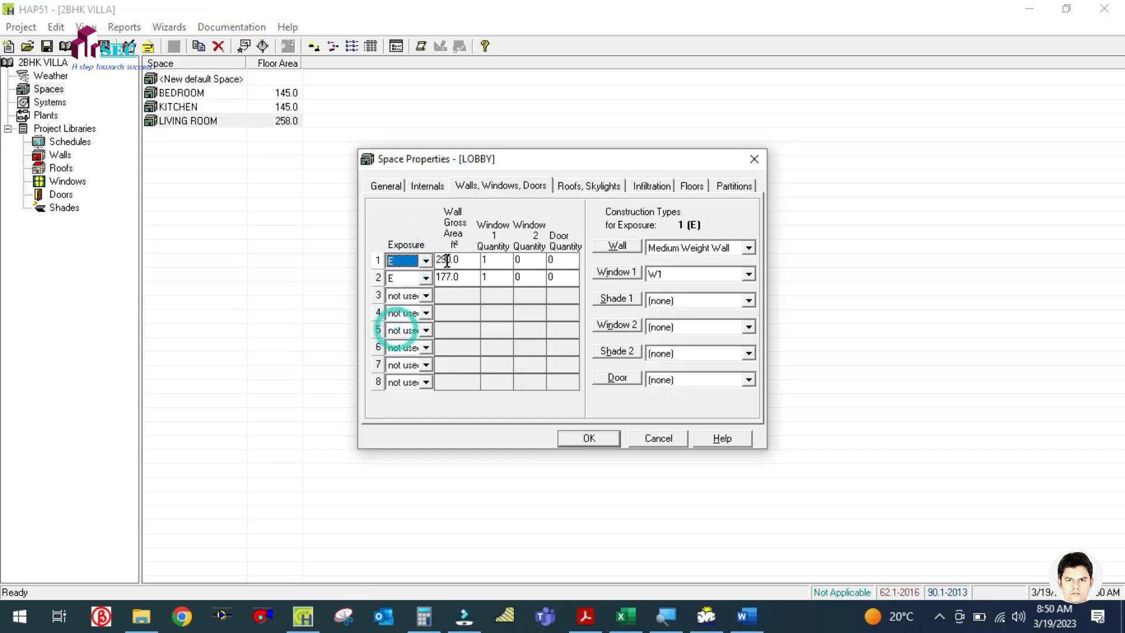
double_click(447, 261)
type("88")
double_click(498, 261)
type("0")
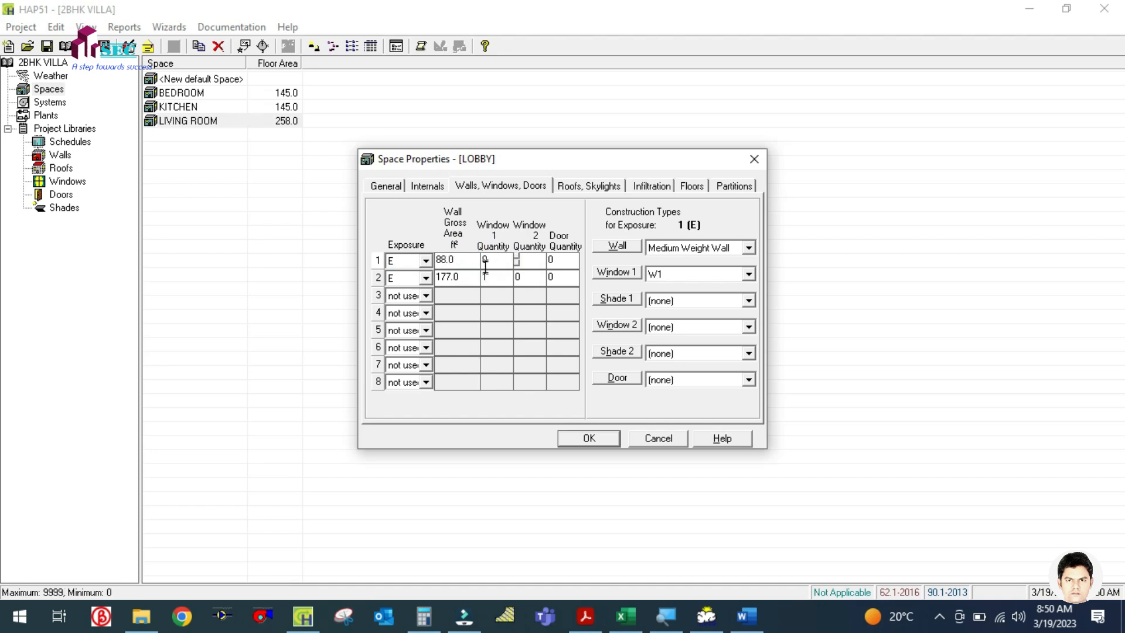
Set the lobby's second wall exposure to not used and its Window 1 type to (none)
left_click(420, 279)
left_click(409, 293)
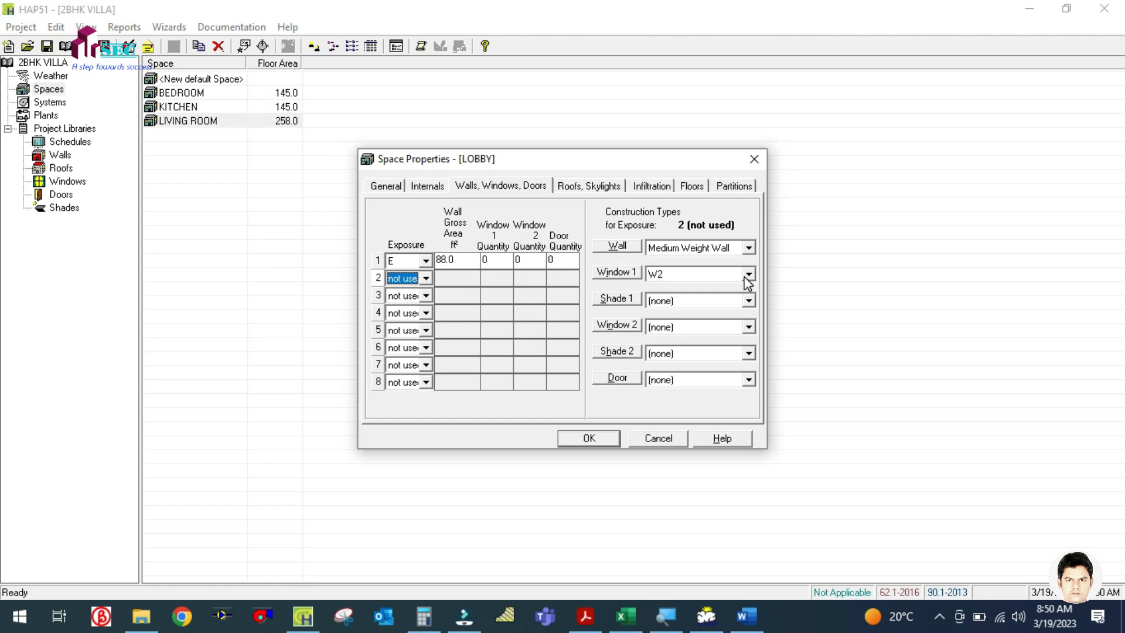
left_click(712, 270)
left_click(695, 291)
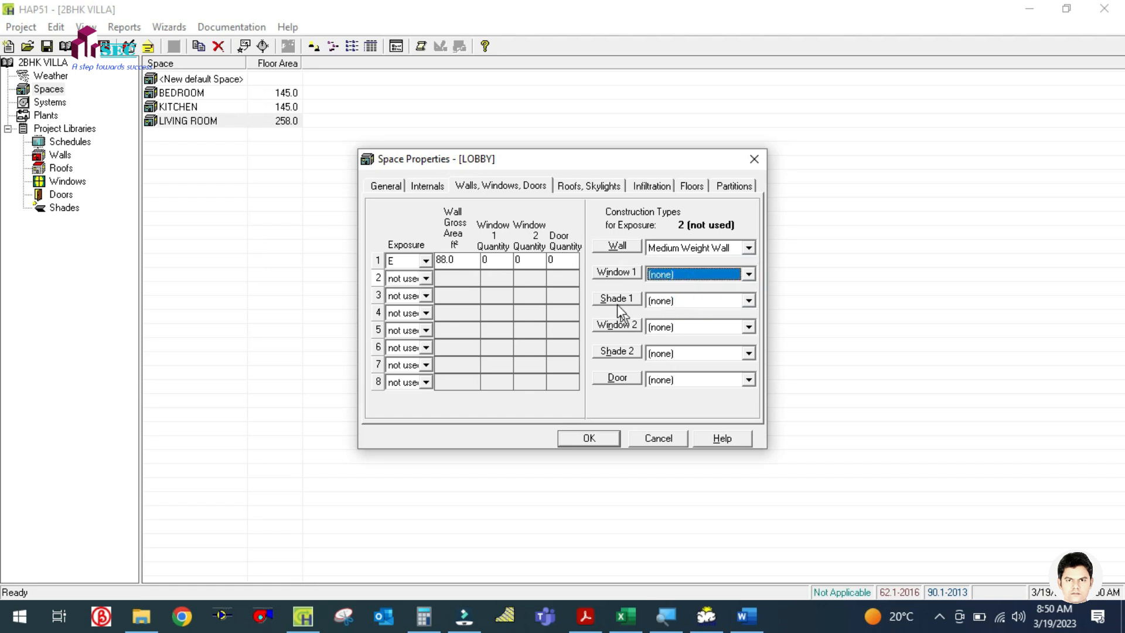
Check the lobby's floor area and set its horizontal roof gross area to 89 ft²
left_click(571, 187)
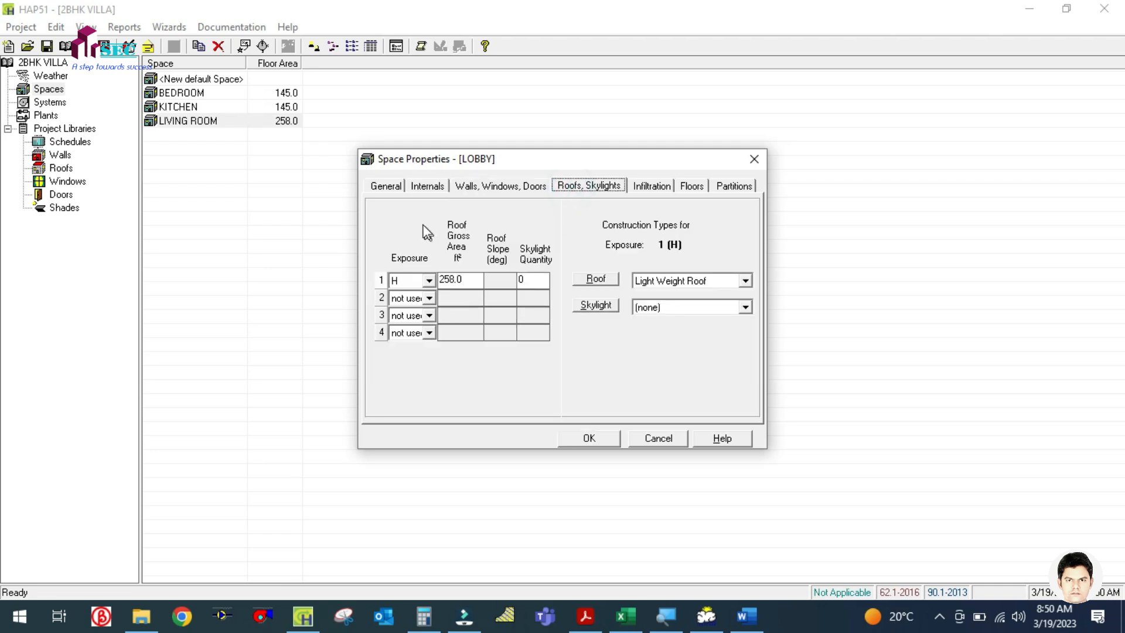
left_click(384, 186)
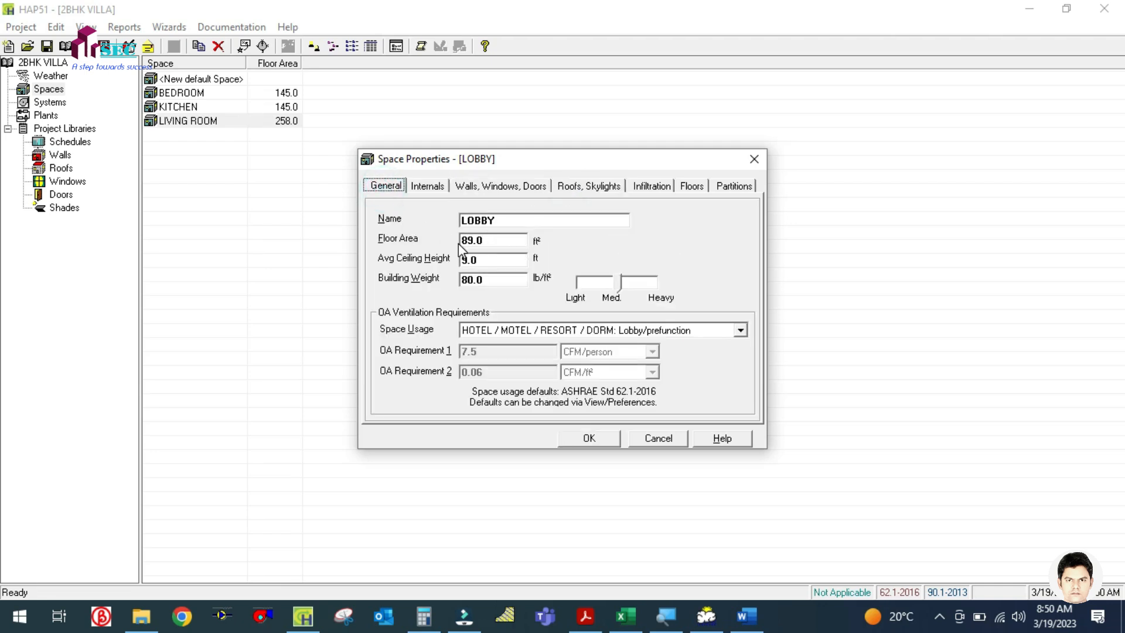
left_click(602, 186)
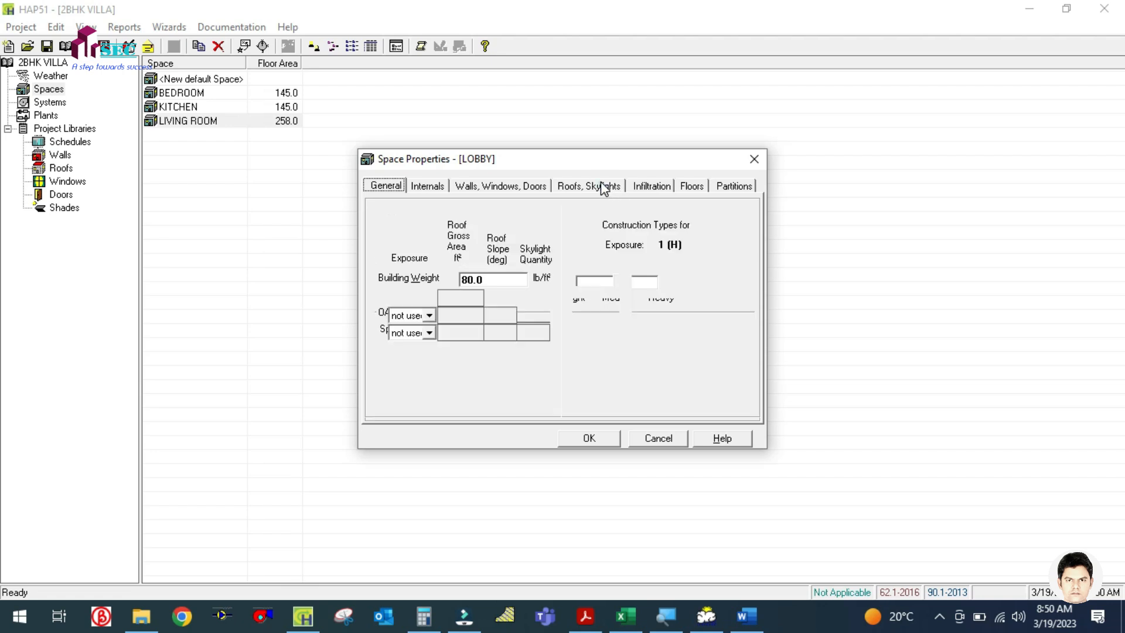
left_click(469, 276)
type("89")
Review the lobby's infiltration and floor settings, set the Partition 1 area to 0, and save the space
left_click(644, 186)
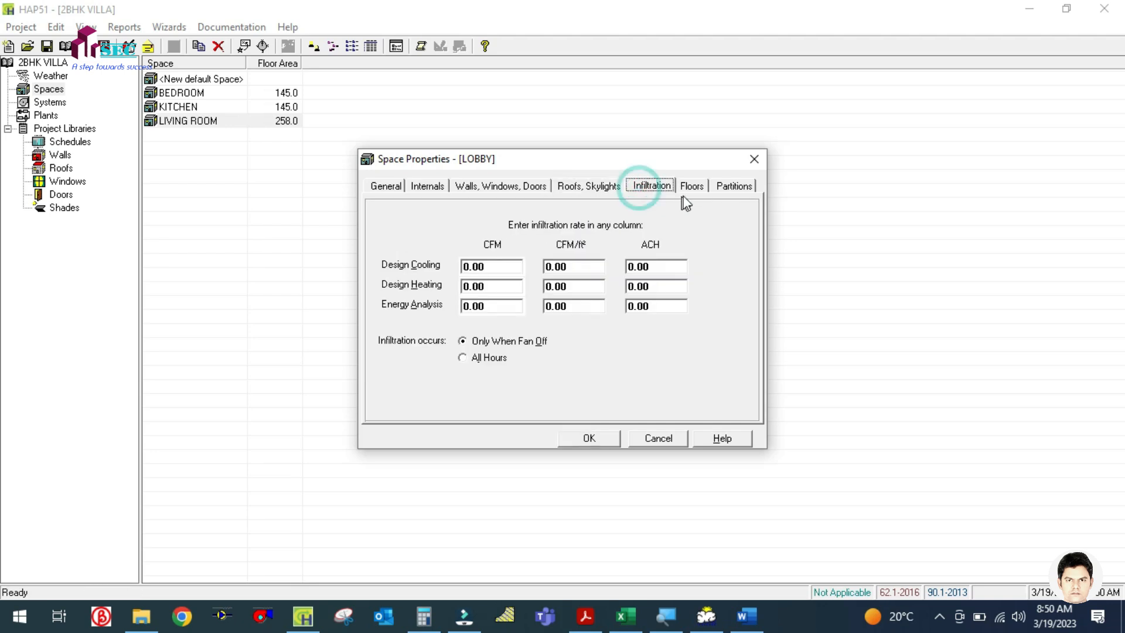
left_click(699, 186)
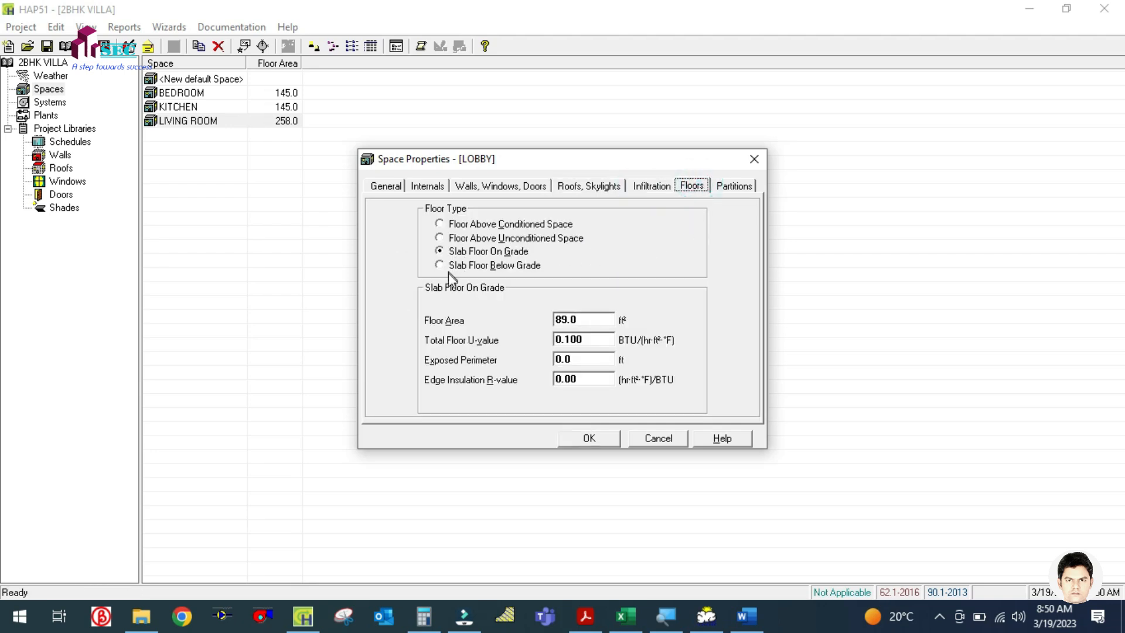
double_click(579, 320)
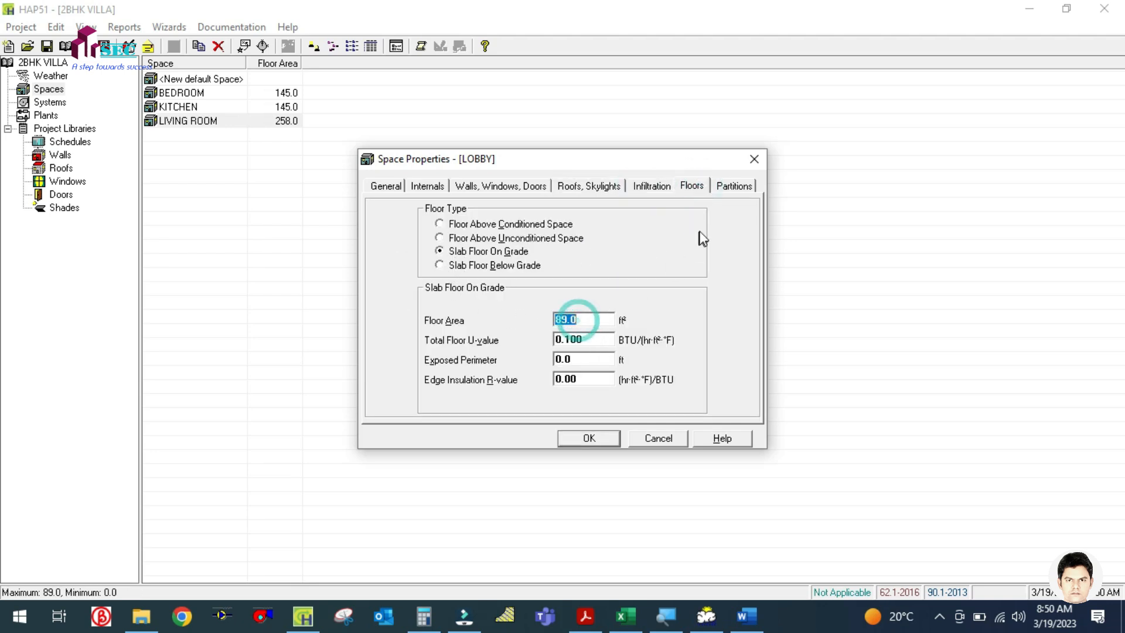
left_click(730, 187)
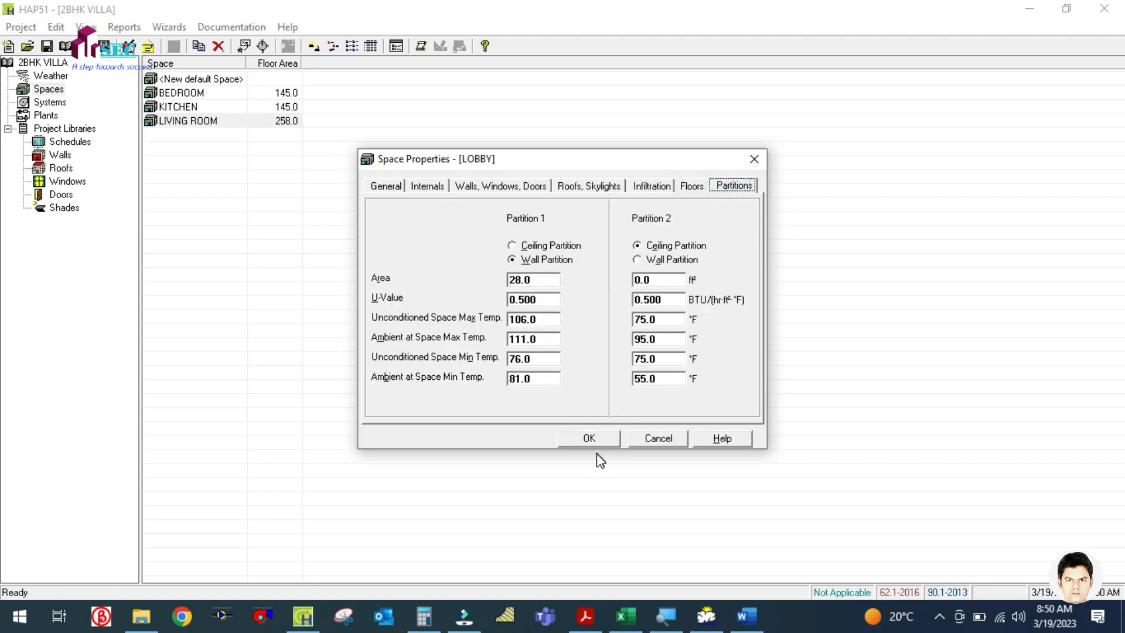
double_click(535, 280)
type("0")
left_click(578, 439)
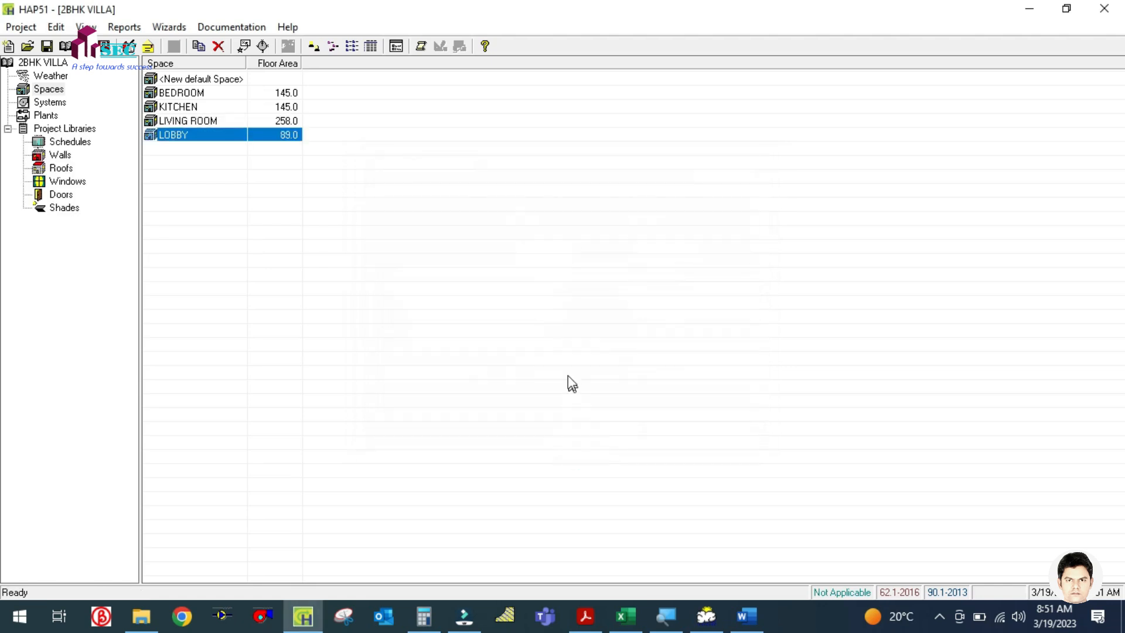
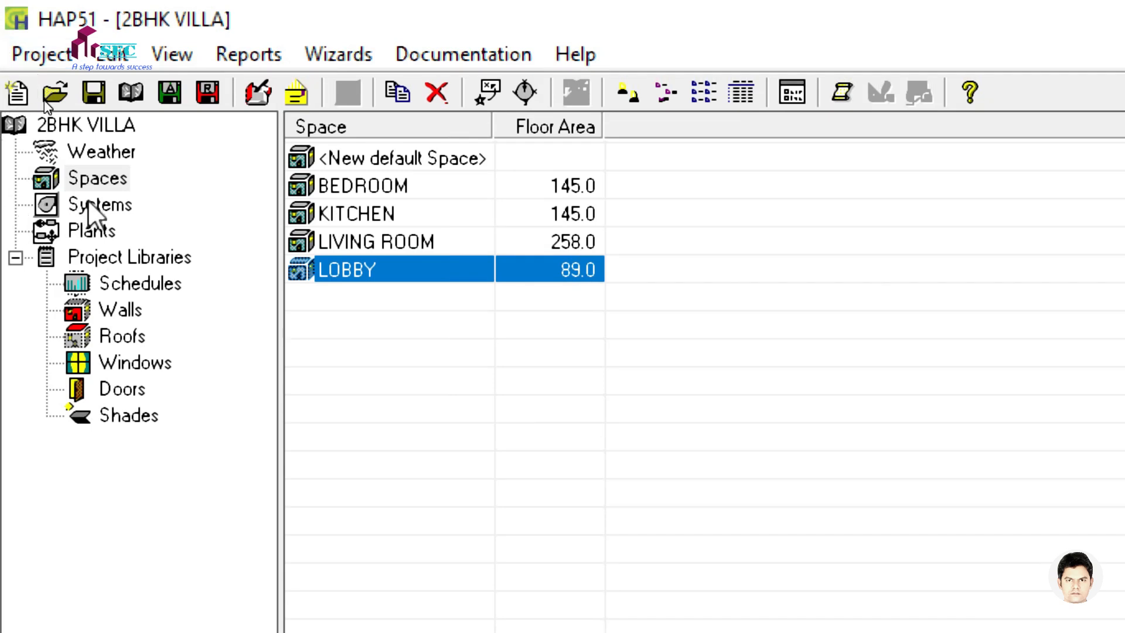
Create a new default air system and name it DUCTED SPLIT
left_click(89, 203)
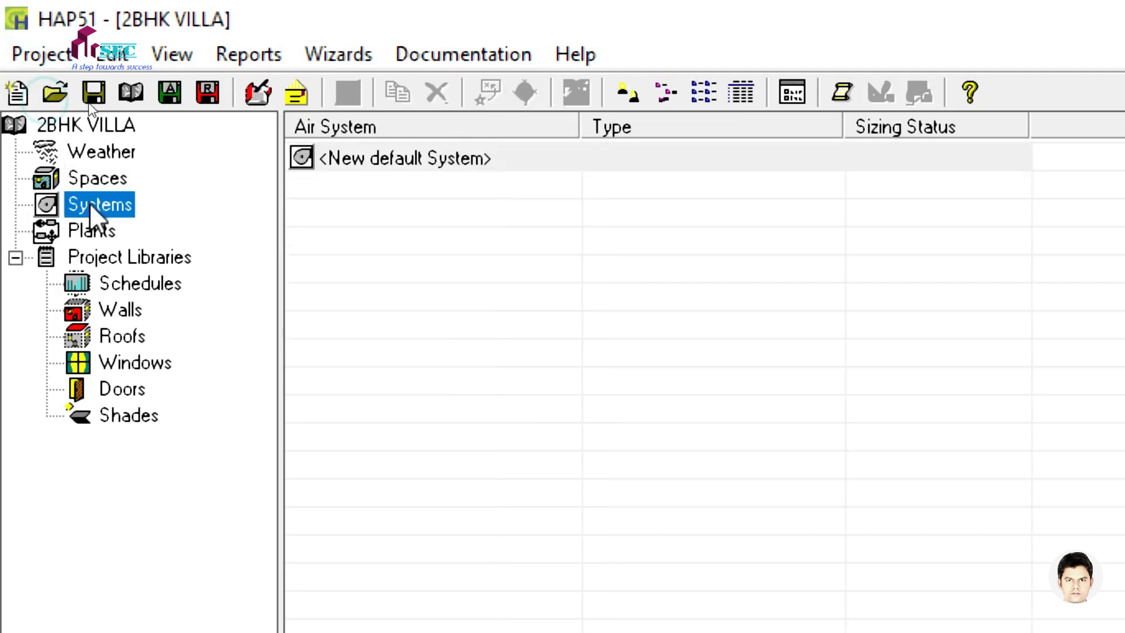
double_click(371, 167)
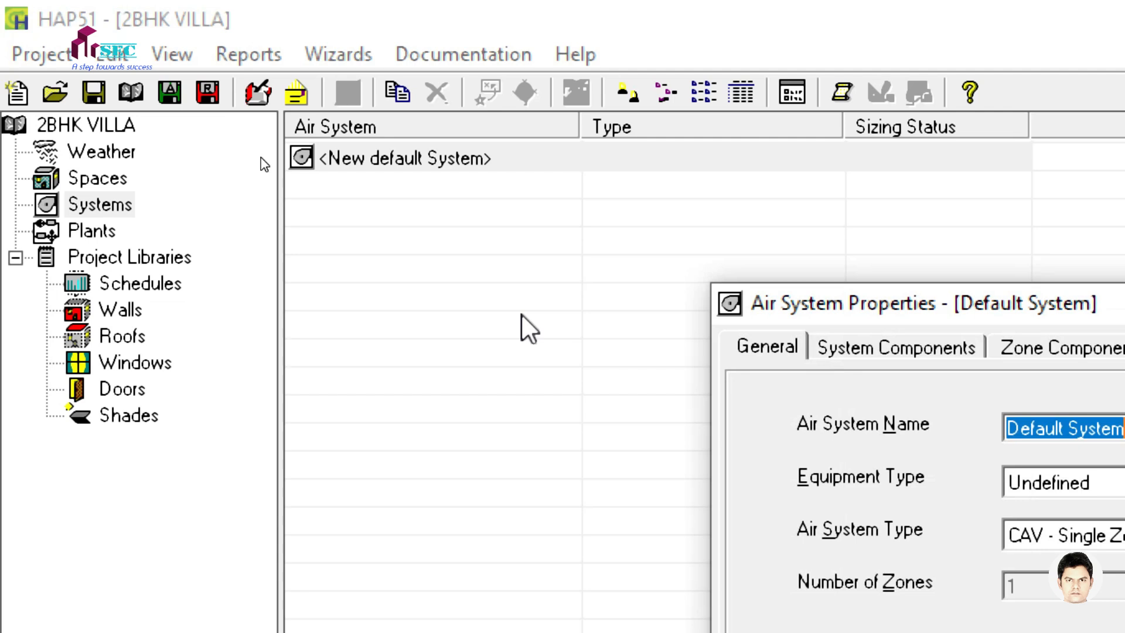
left_click_drag(949, 306, 384, 85)
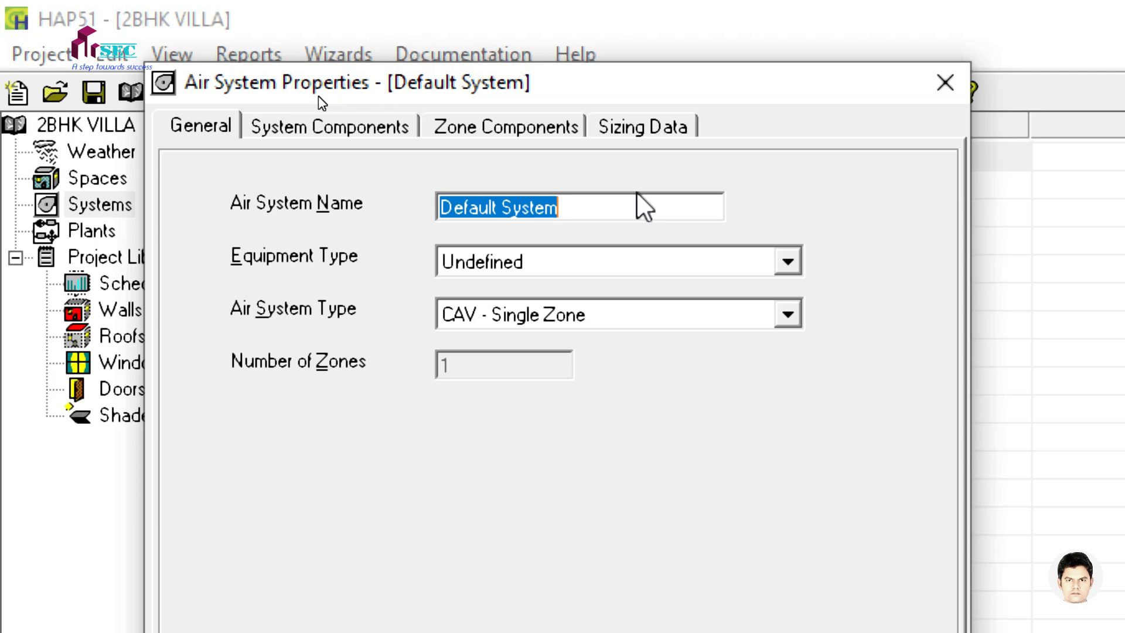
type("DUCTED SPLIT")
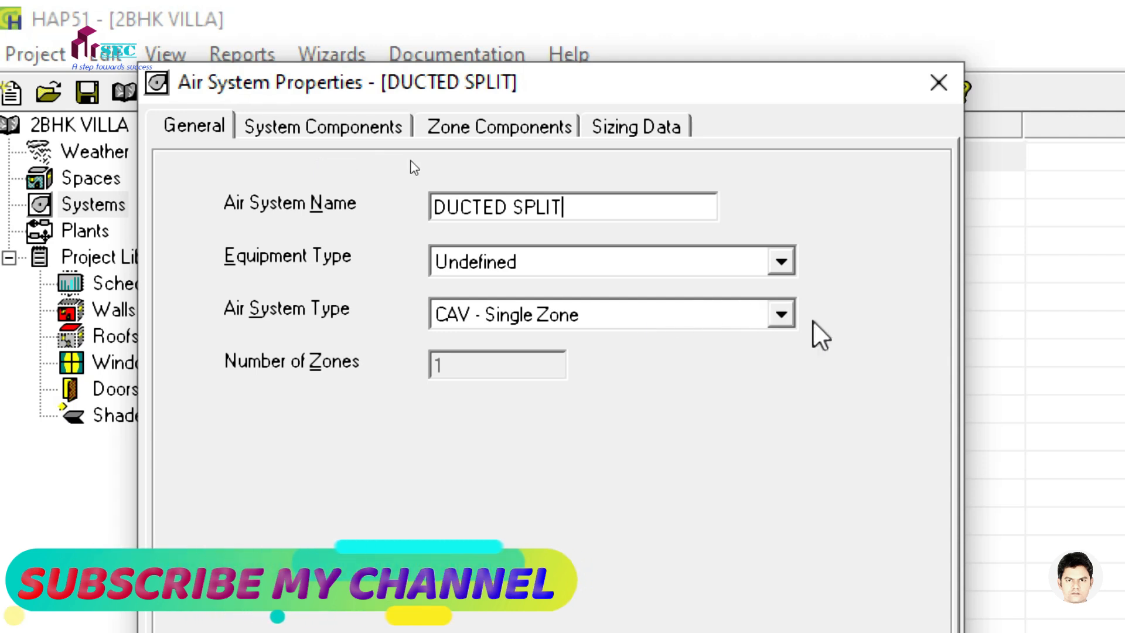
Set the DUCTED SPLIT system's equipment type to Terminal Units and its number of zones to 4
left_click(774, 316)
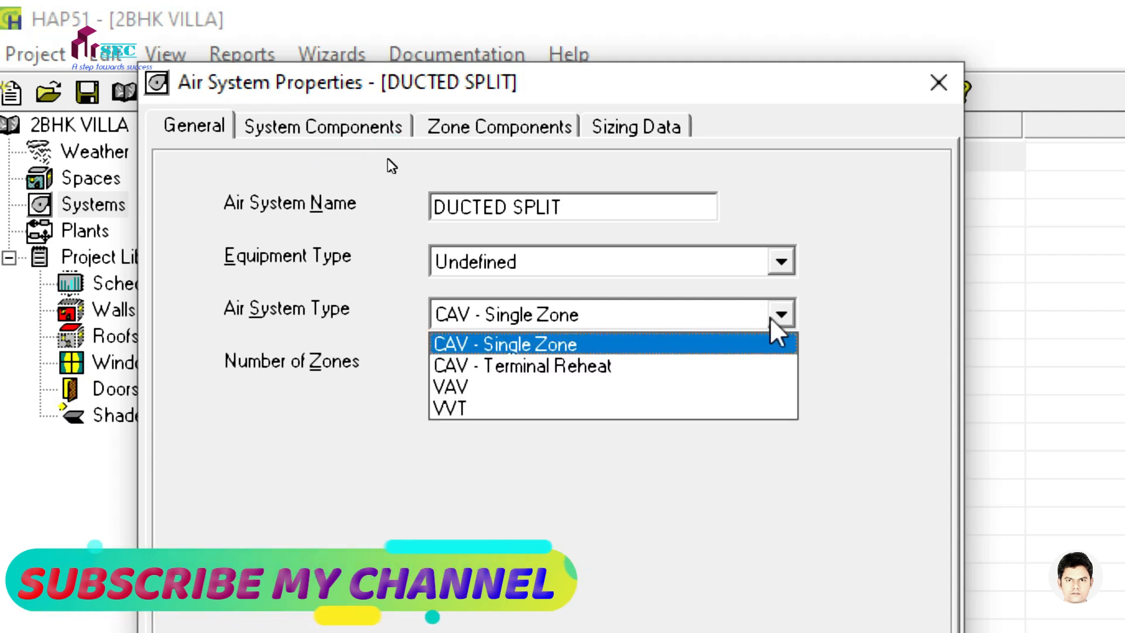
left_click(472, 381)
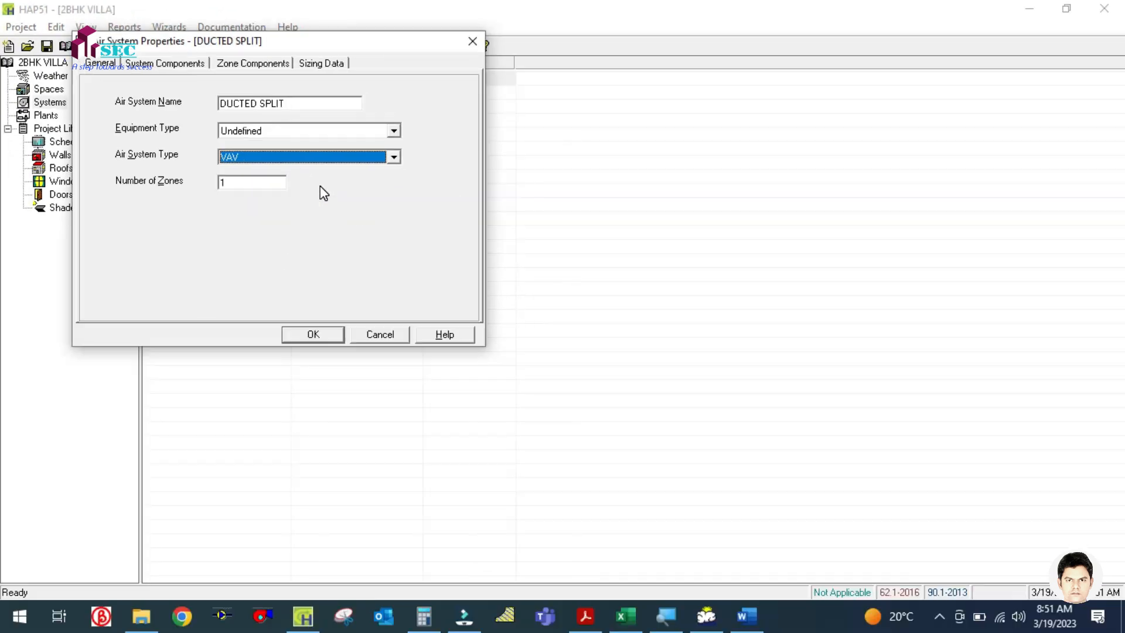
left_click(316, 129)
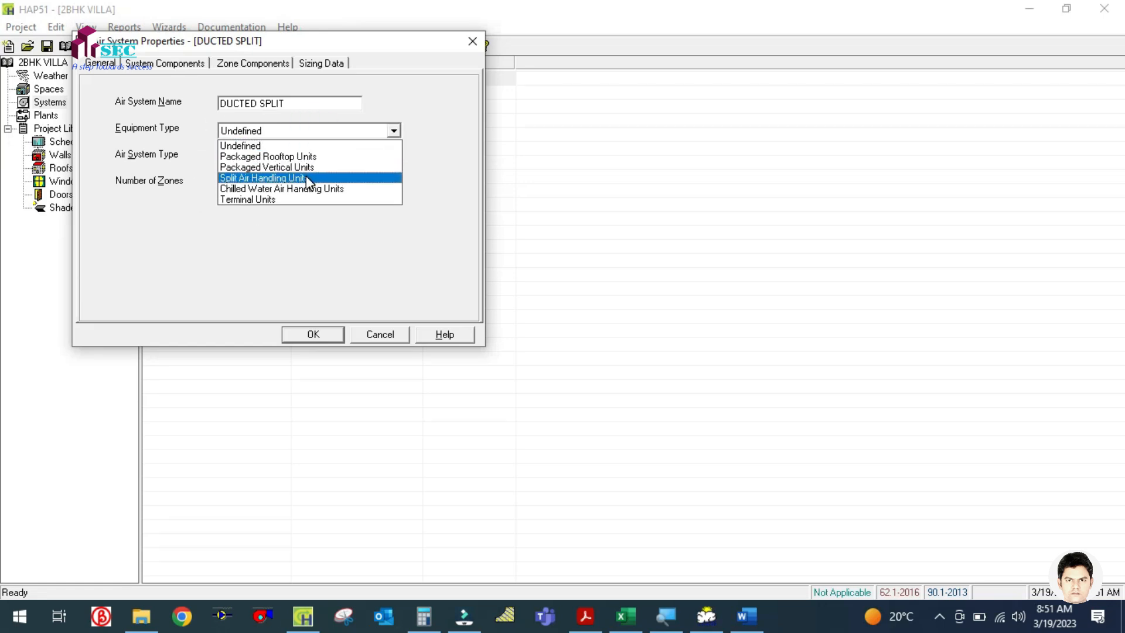
left_click(274, 200)
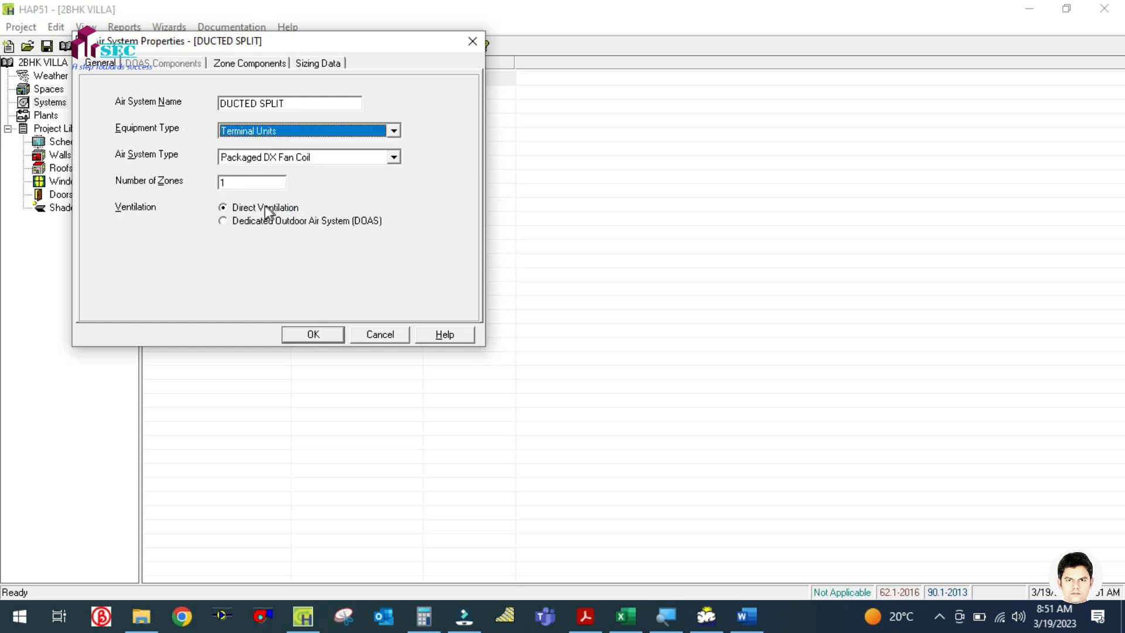
left_click(232, 181)
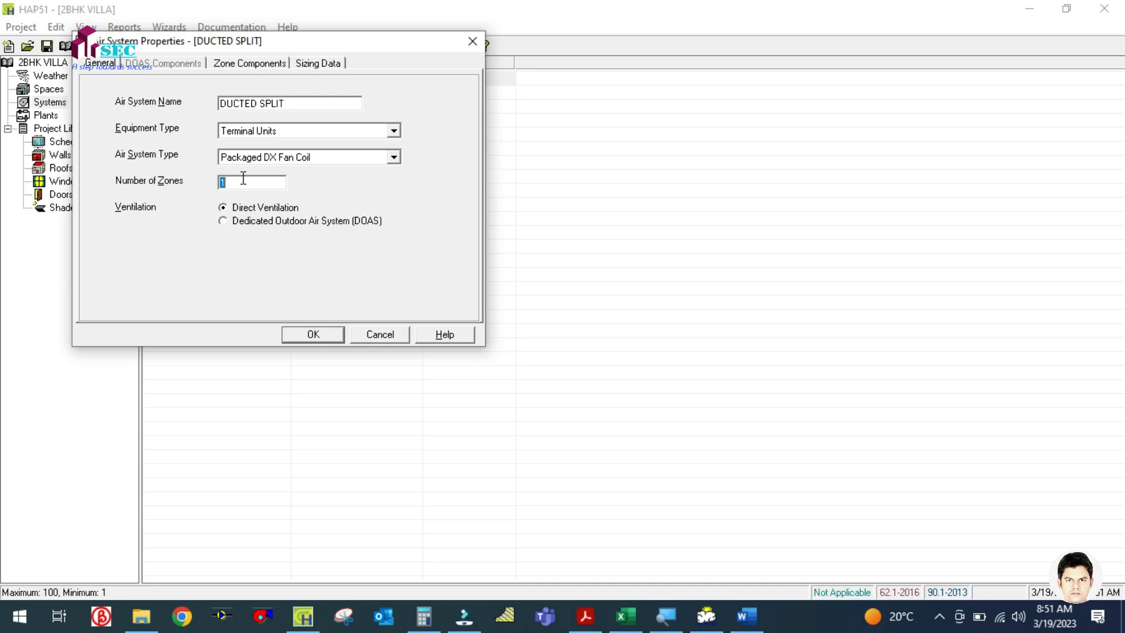
type("4")
left_click_drag(243, 47, 508, 101)
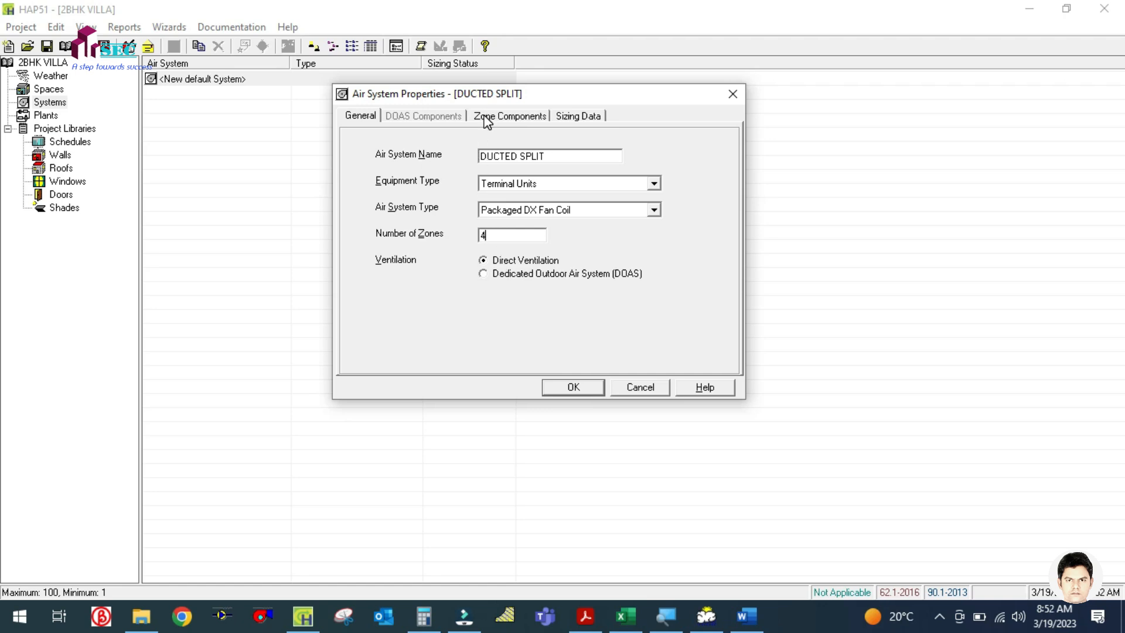
left_click(439, 116)
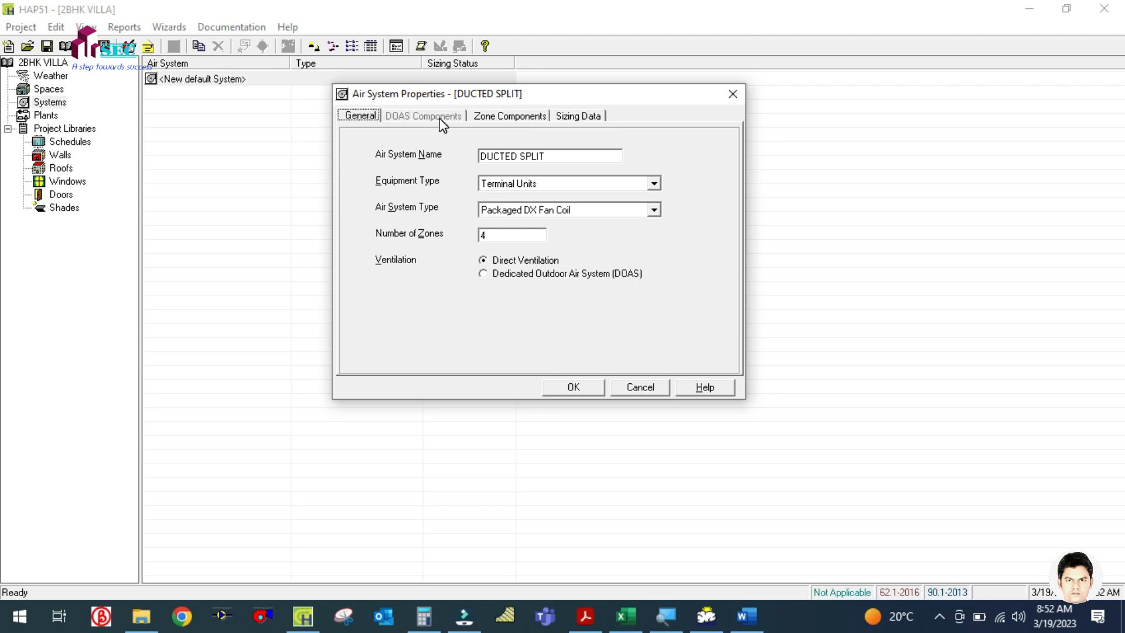
Assign the BEDROOM space to Zone 1 and the KITCHEN space to Zone 2
left_click(497, 117)
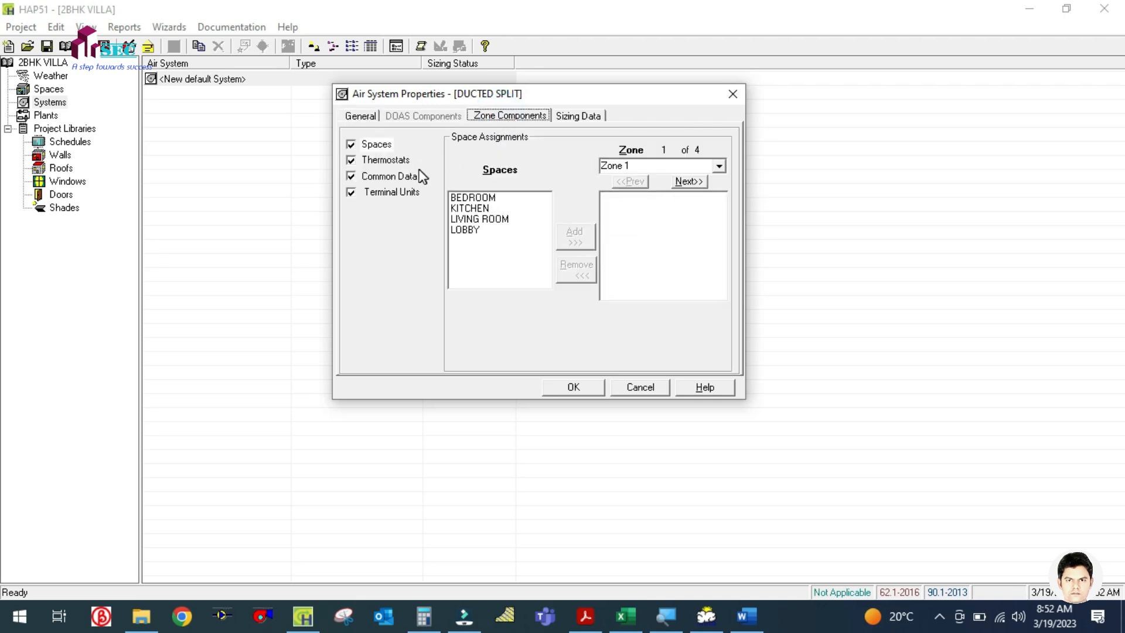
left_click(484, 244)
left_click(467, 199)
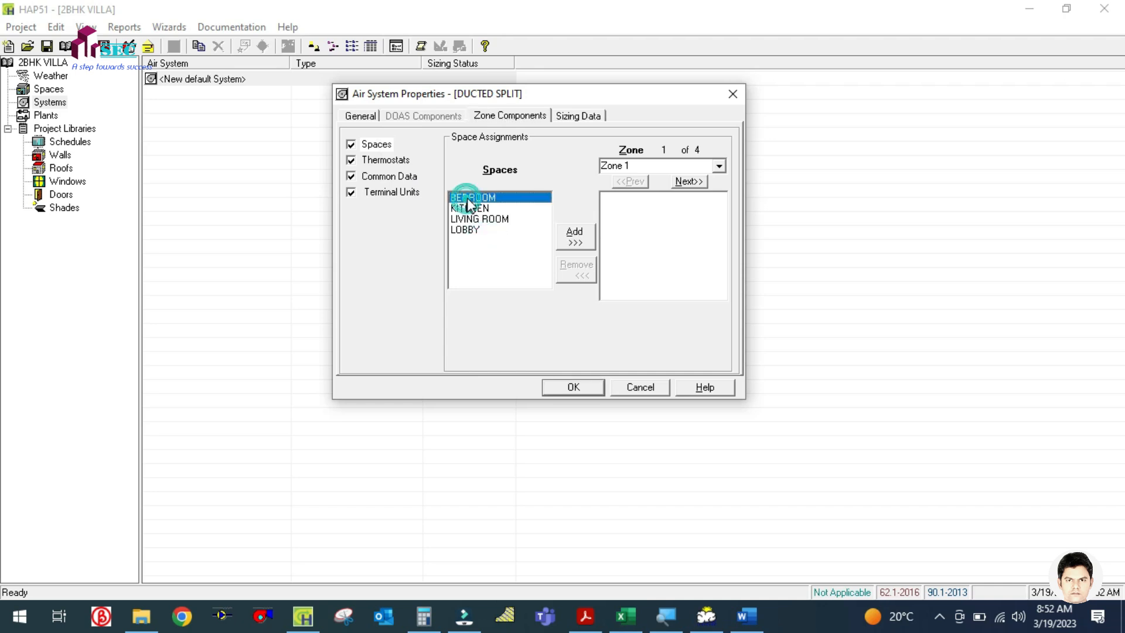
left_click(574, 235)
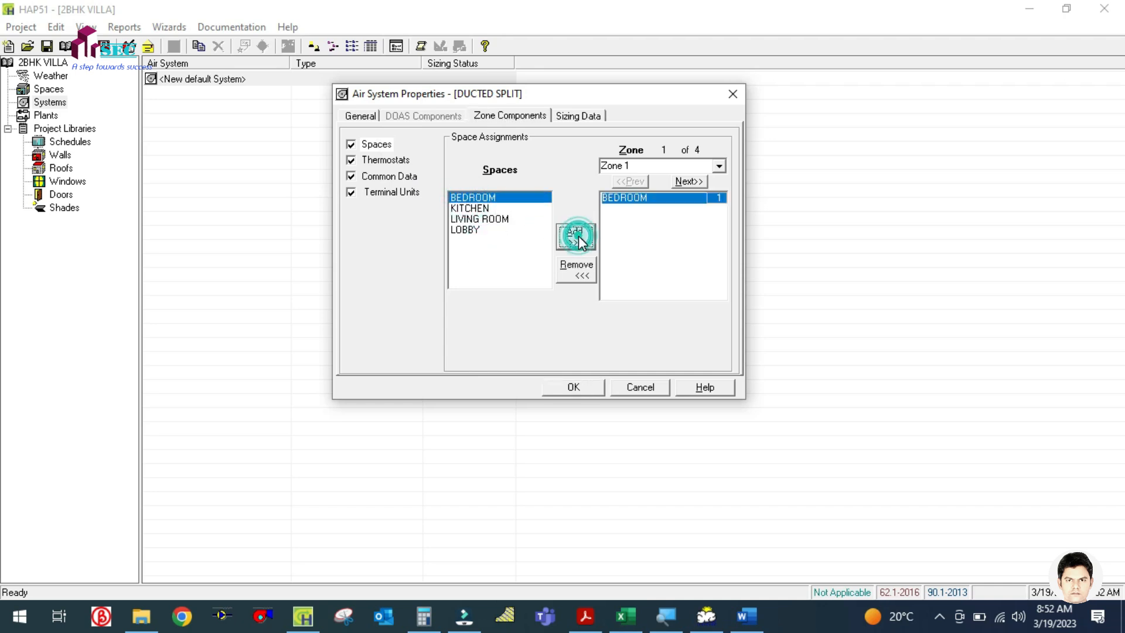
left_click(682, 181)
left_click(478, 209)
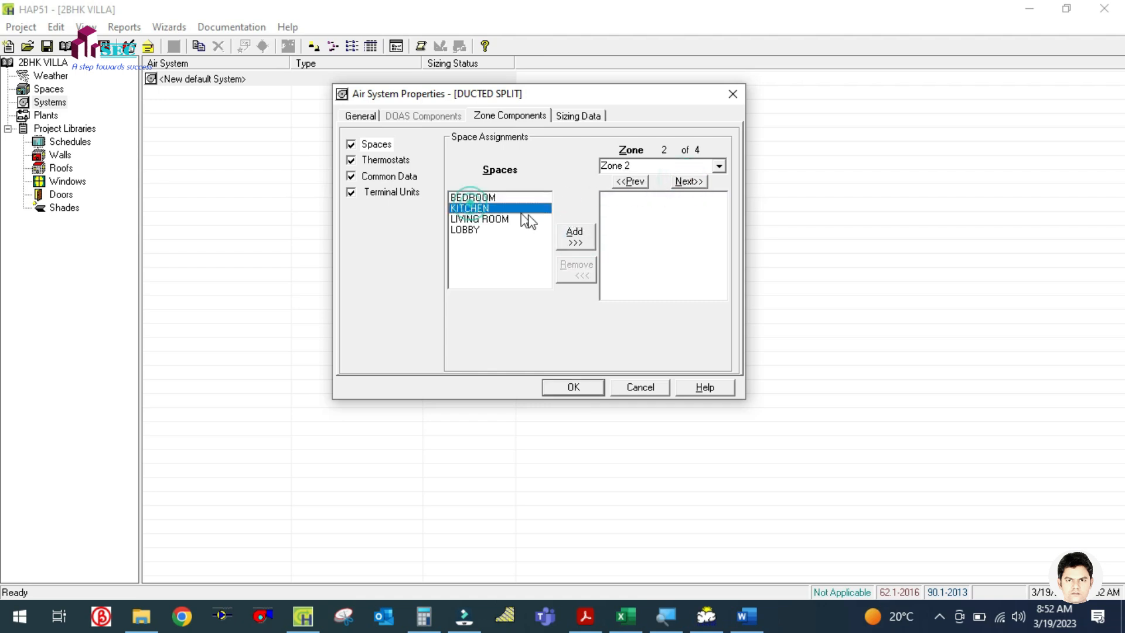
left_click(574, 237)
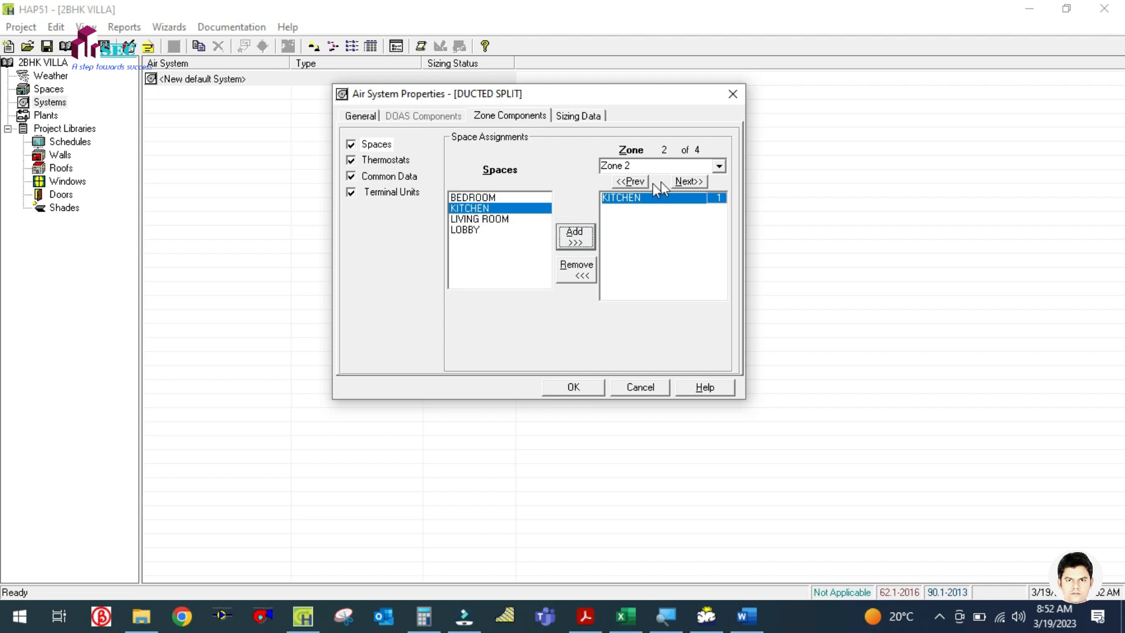
Assign the LIVING ROOM space to Zone 3 and the LOBBY space to Zone 4
left_click(686, 181)
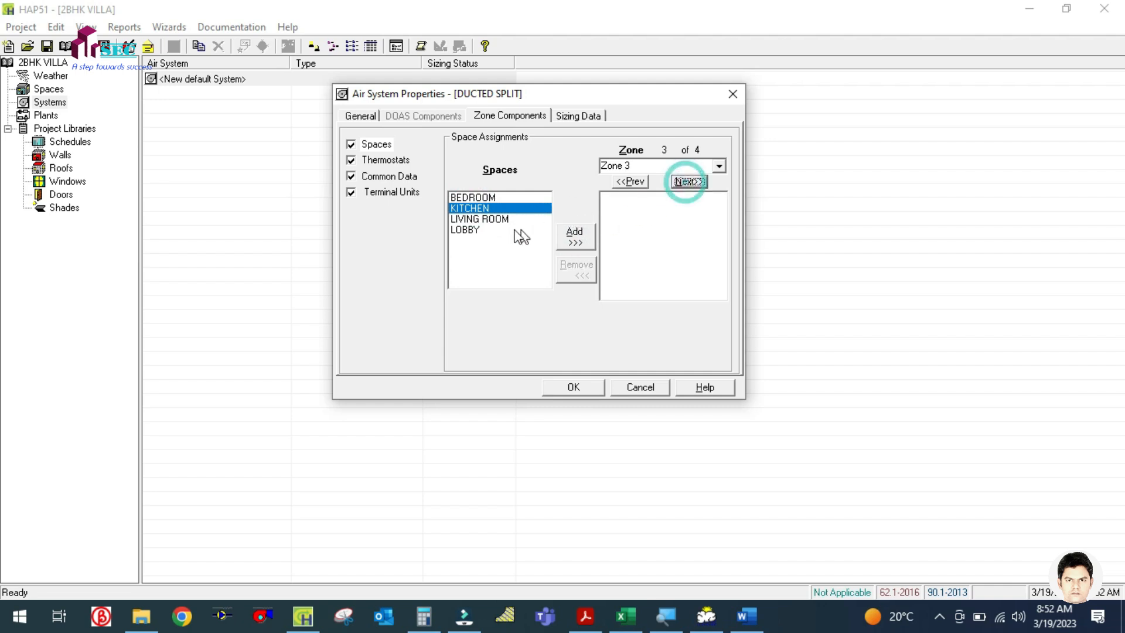
left_click(463, 219)
left_click(577, 236)
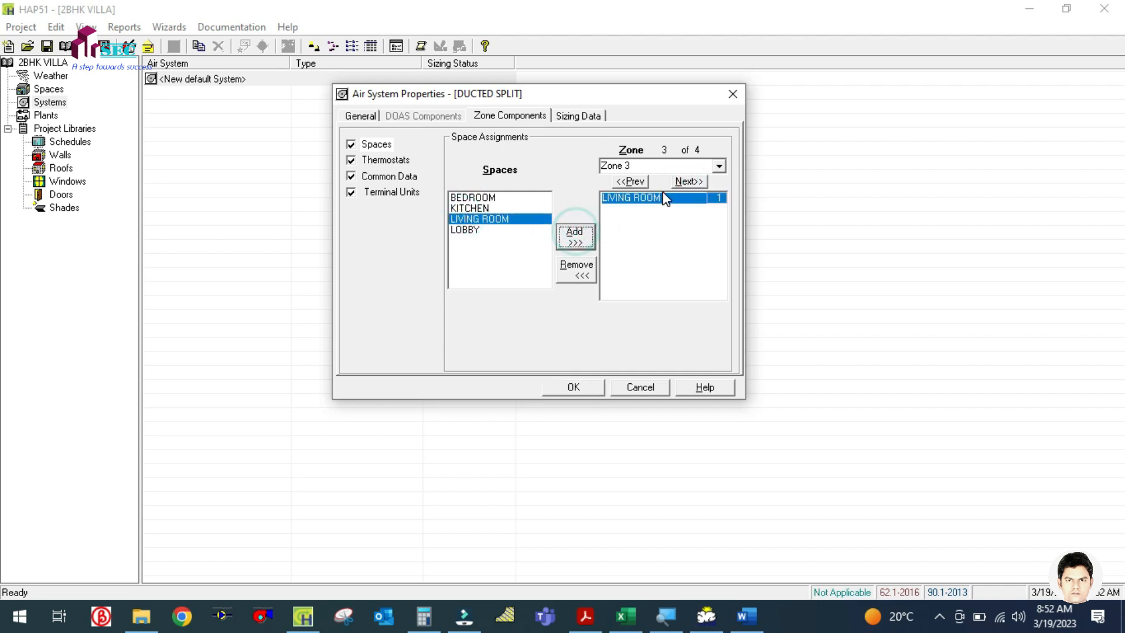
left_click(680, 182)
left_click(497, 229)
left_click(574, 237)
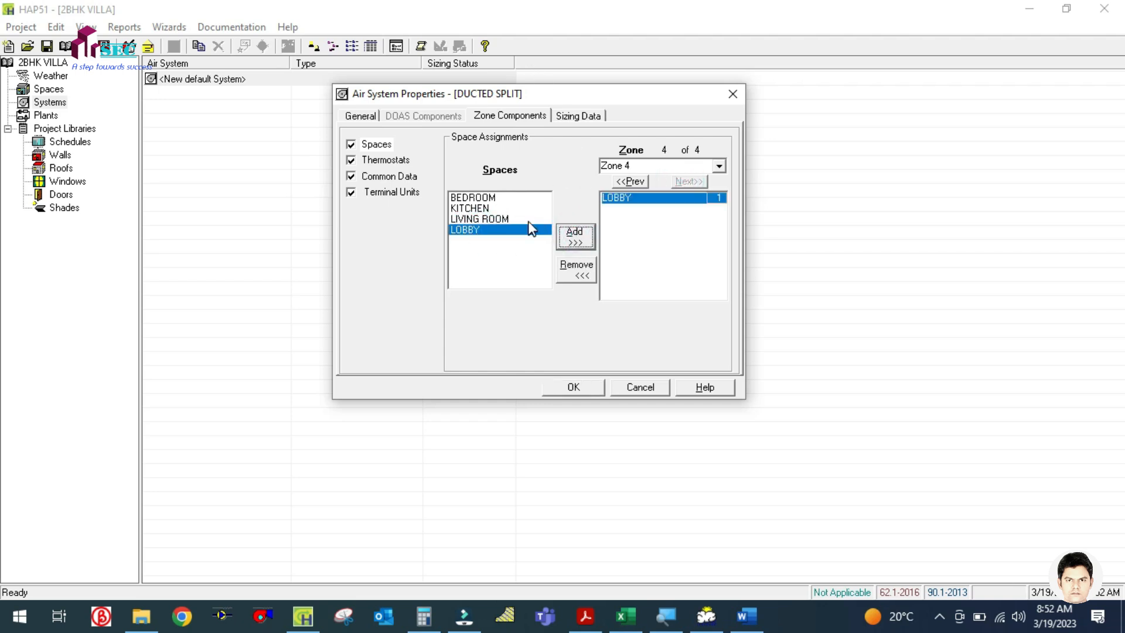
Set the thermostat schedule for all zones to TS
left_click(387, 160)
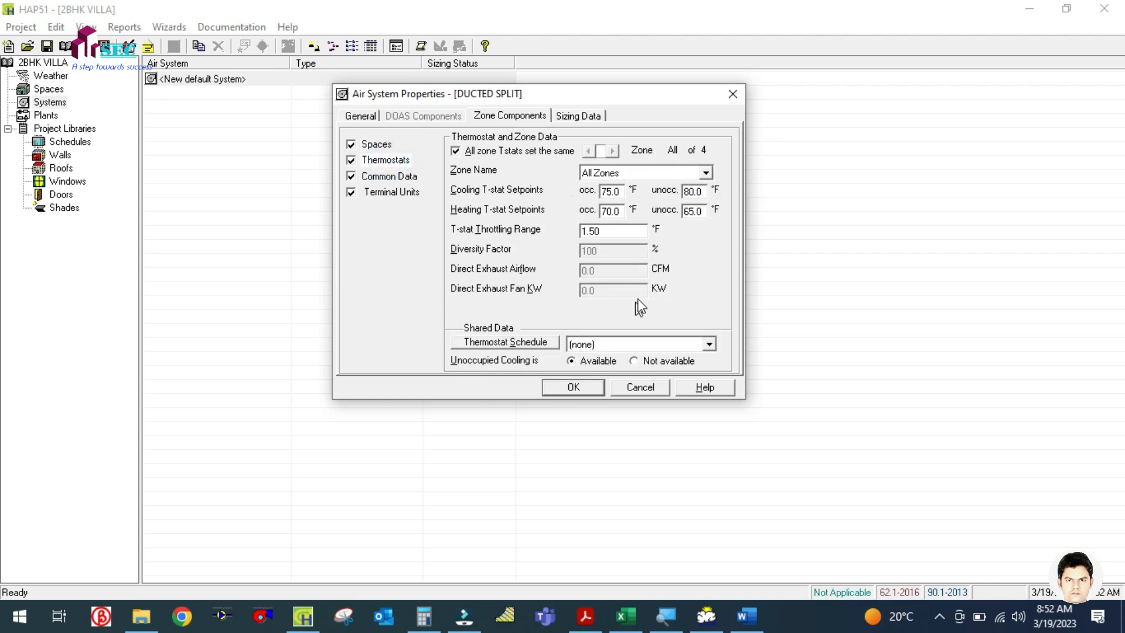
left_click(621, 346)
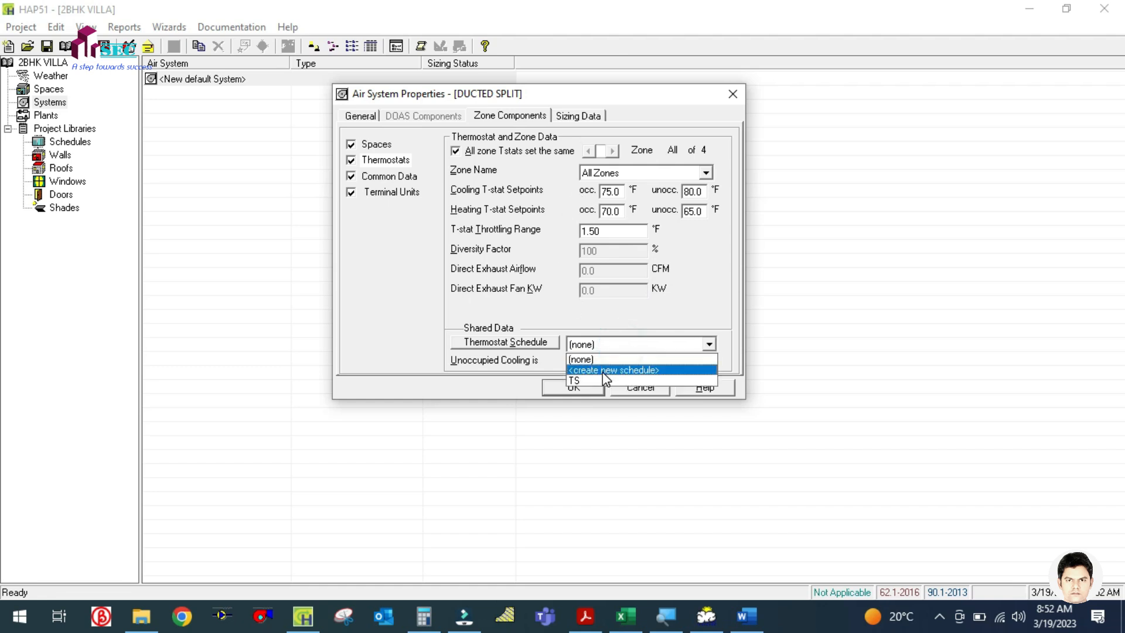
left_click(600, 382)
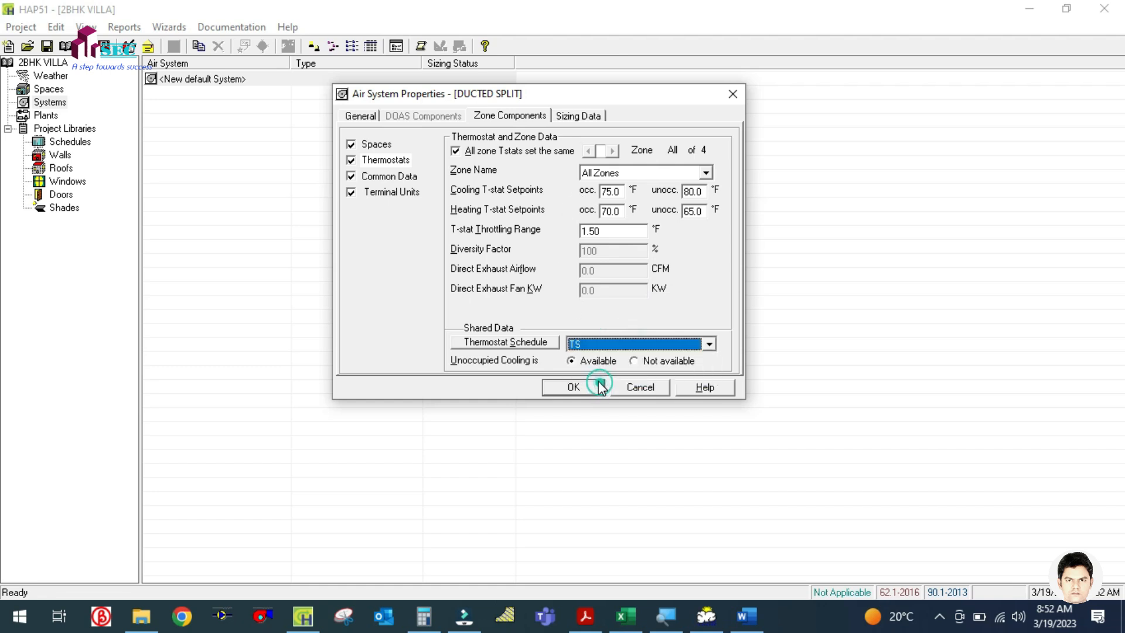
Set the cooling coil's design supply temperature to 56 °F and bypass factor to 0.12, and disable the heating coil
left_click(386, 176)
double_click(595, 170)
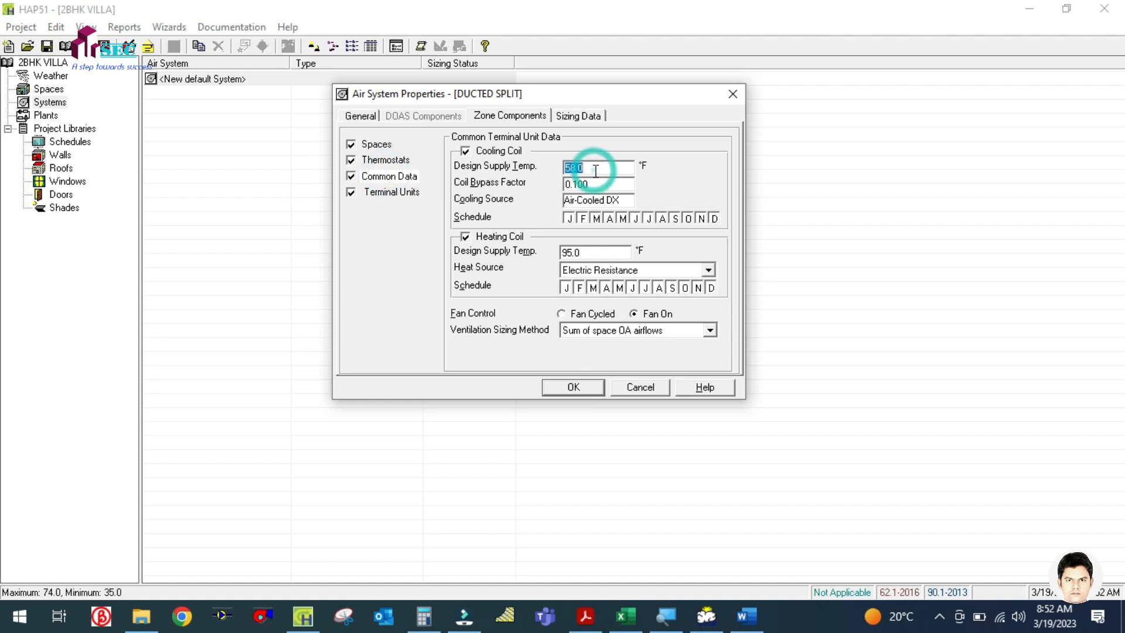
type("56")
left_click(467, 238)
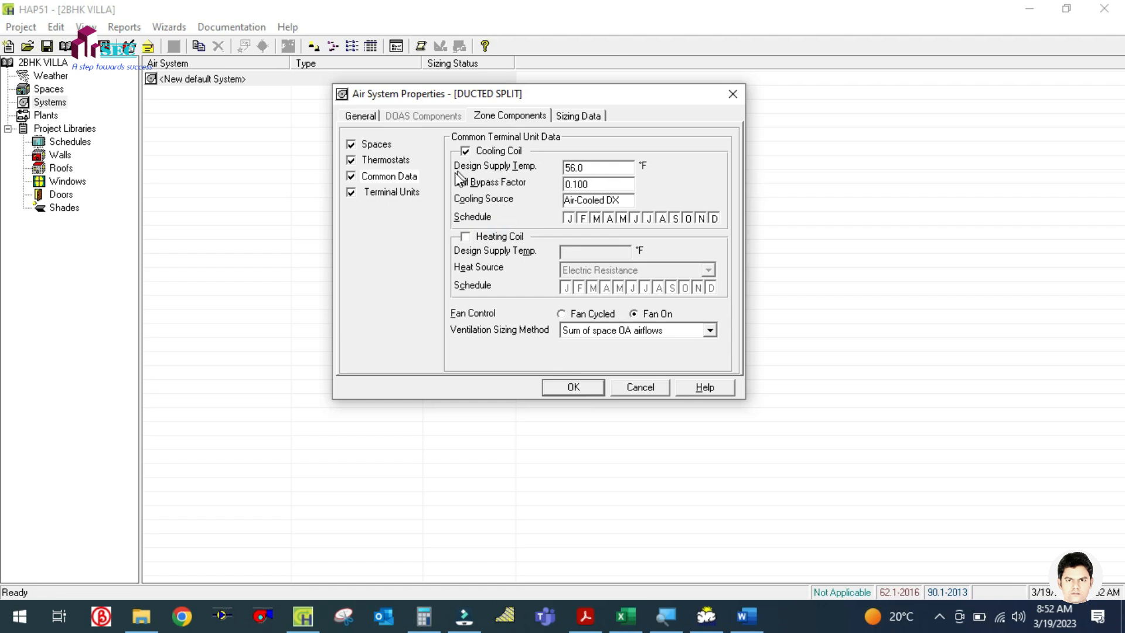
double_click(595, 184)
type("0")
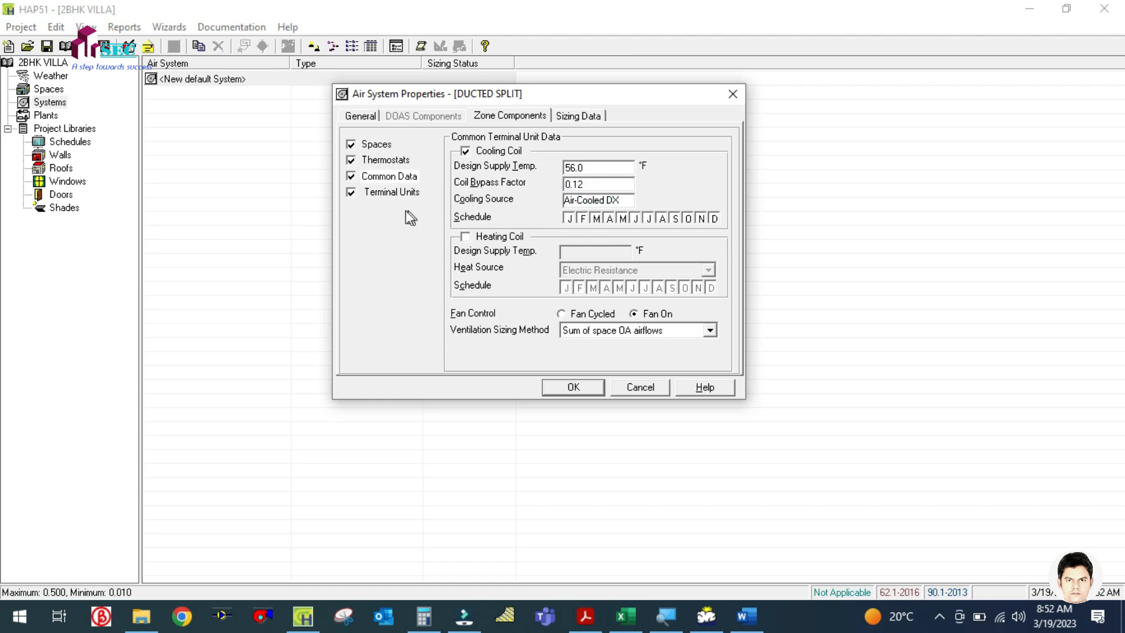
Set the terminal units' fan total static to 1.2 in wg for all zones
left_click(375, 192)
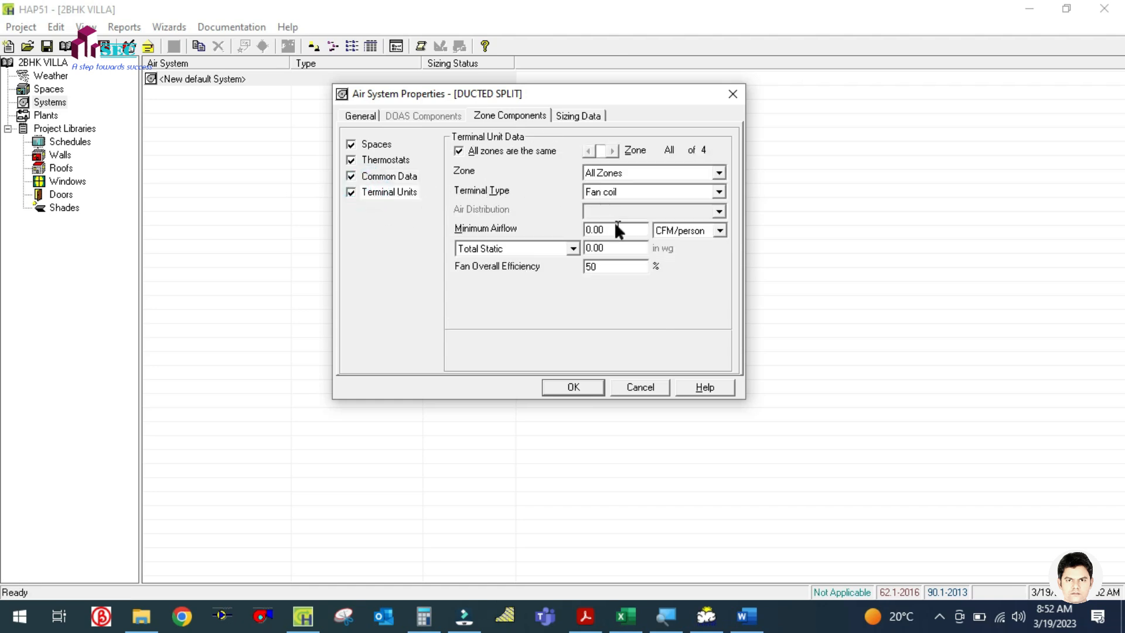
double_click(606, 250)
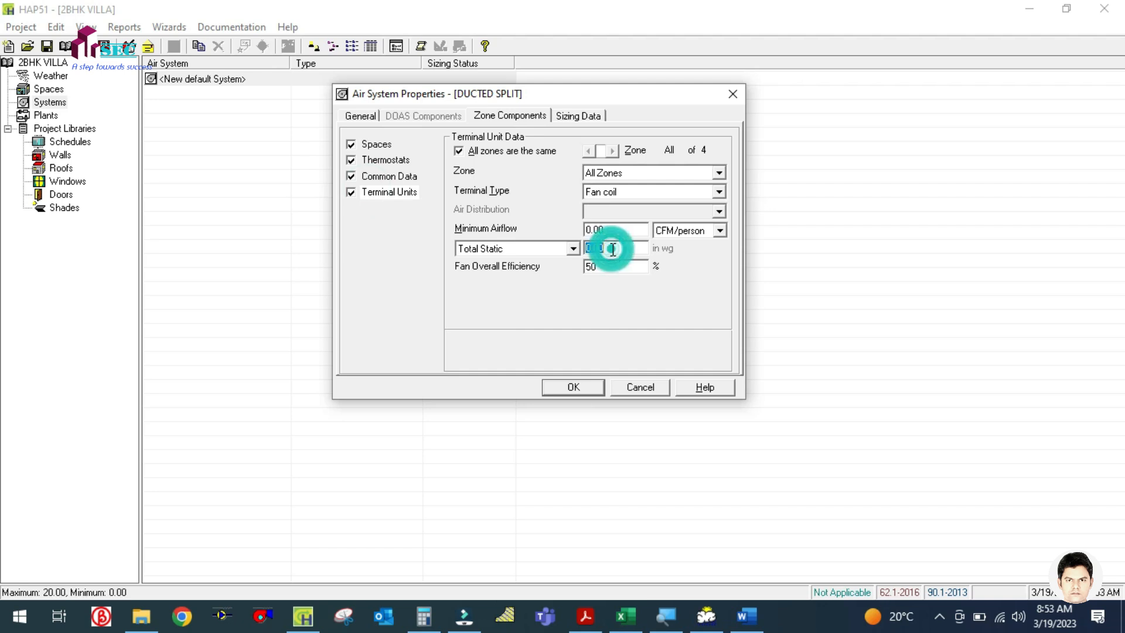
type("250")
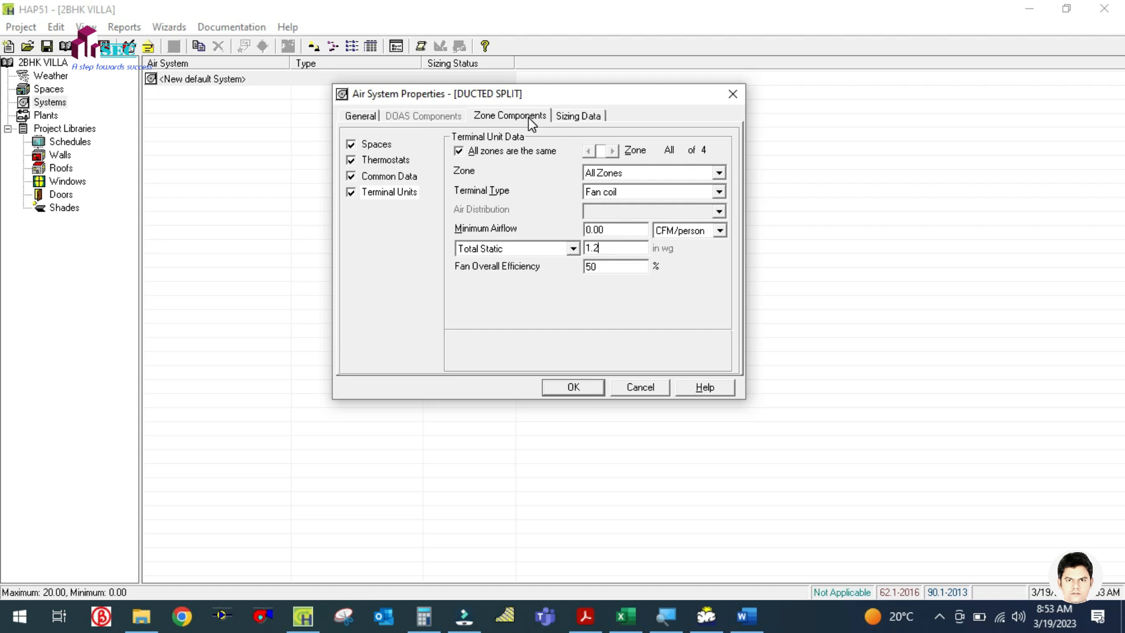
Set the sizing safety factors to 15% cooling sensible and 10% cooling latent, and save the air system
left_click(574, 117)
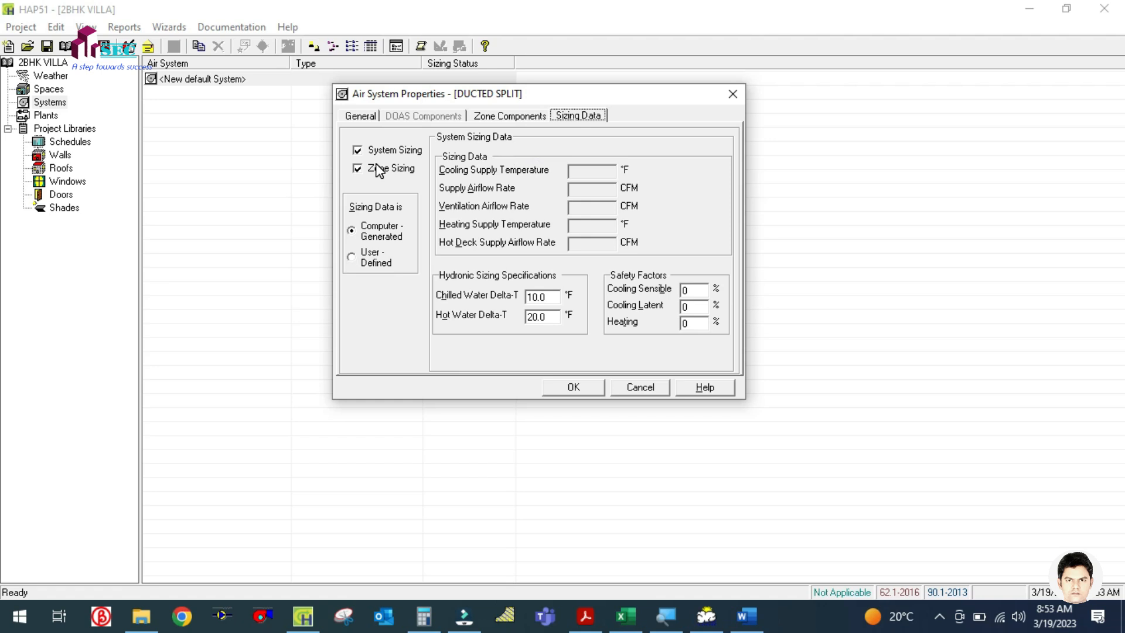
double_click(694, 291)
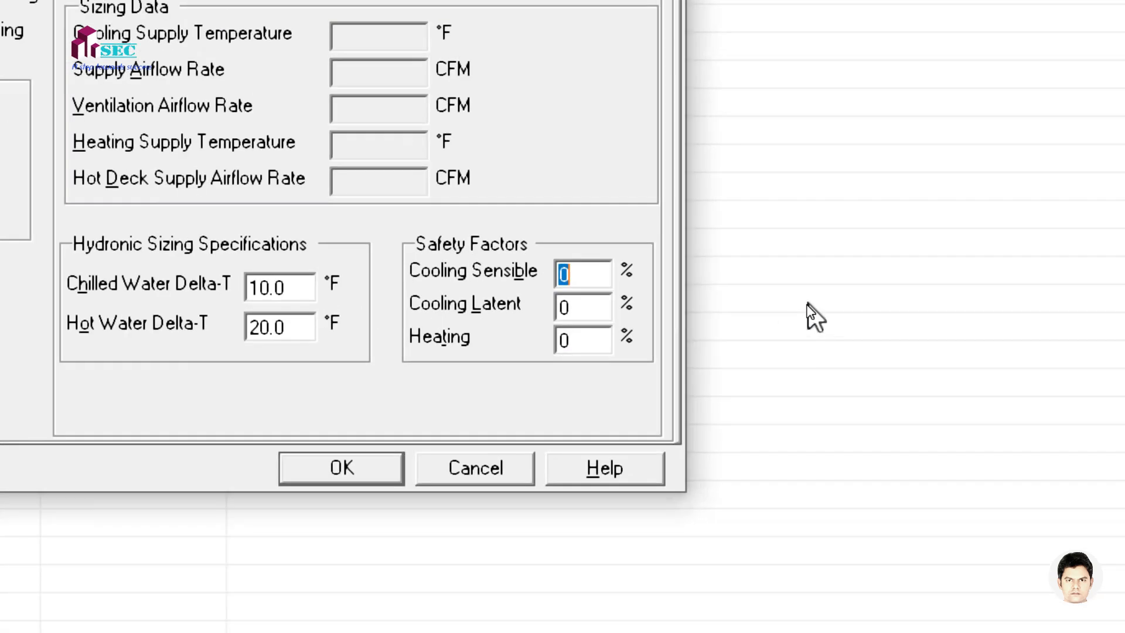
type("15")
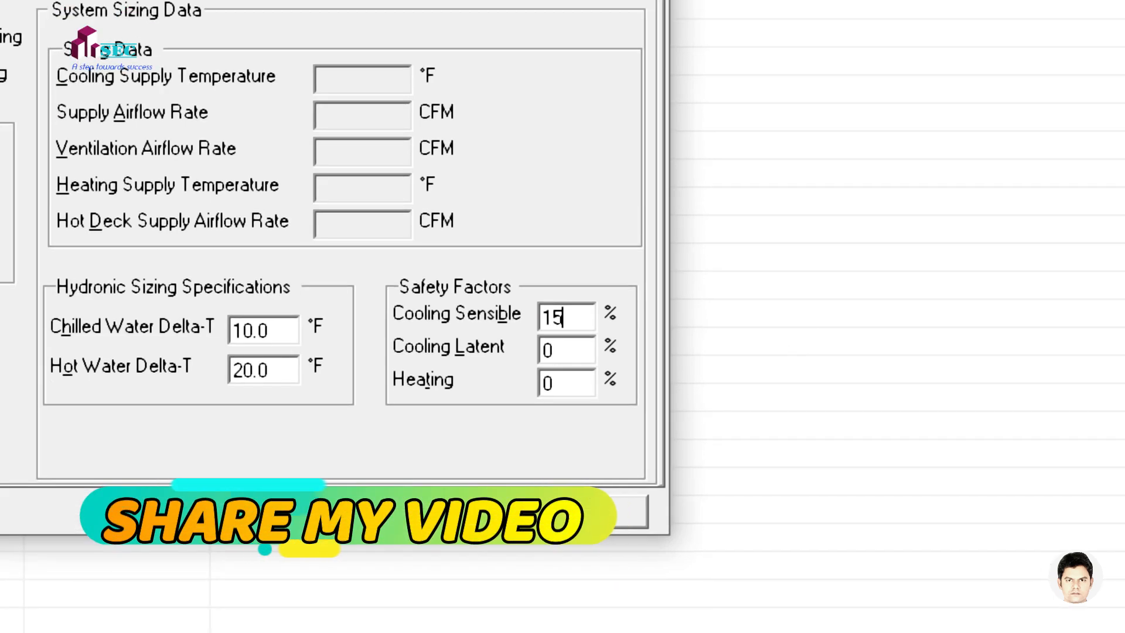
double_click(556, 348)
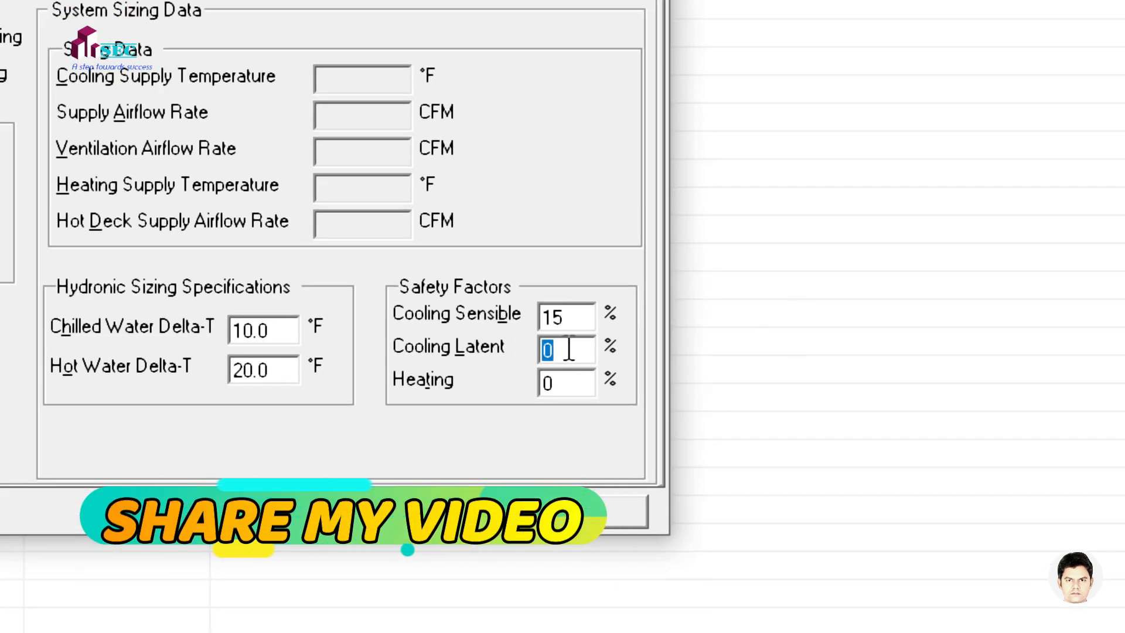
type("10")
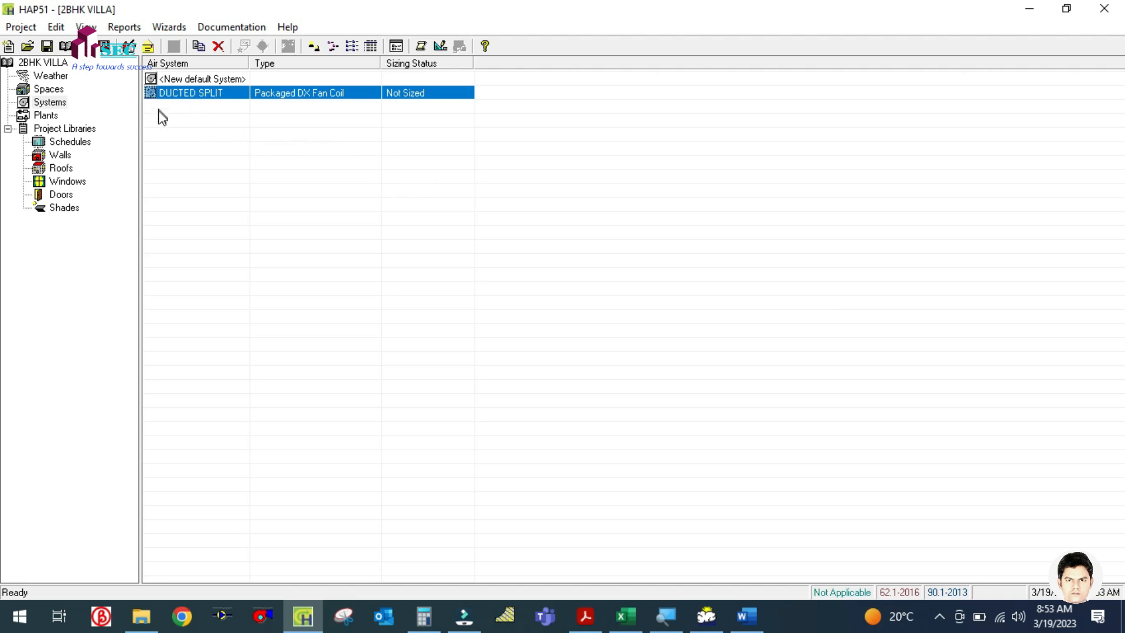
Preview the design reports for the DUCTED SPLIT system with the Ventilation Sizing Summary and Zone Load Summary tables added
left_click(167, 137)
left_click(188, 94)
left_click(191, 161)
left_click(190, 96)
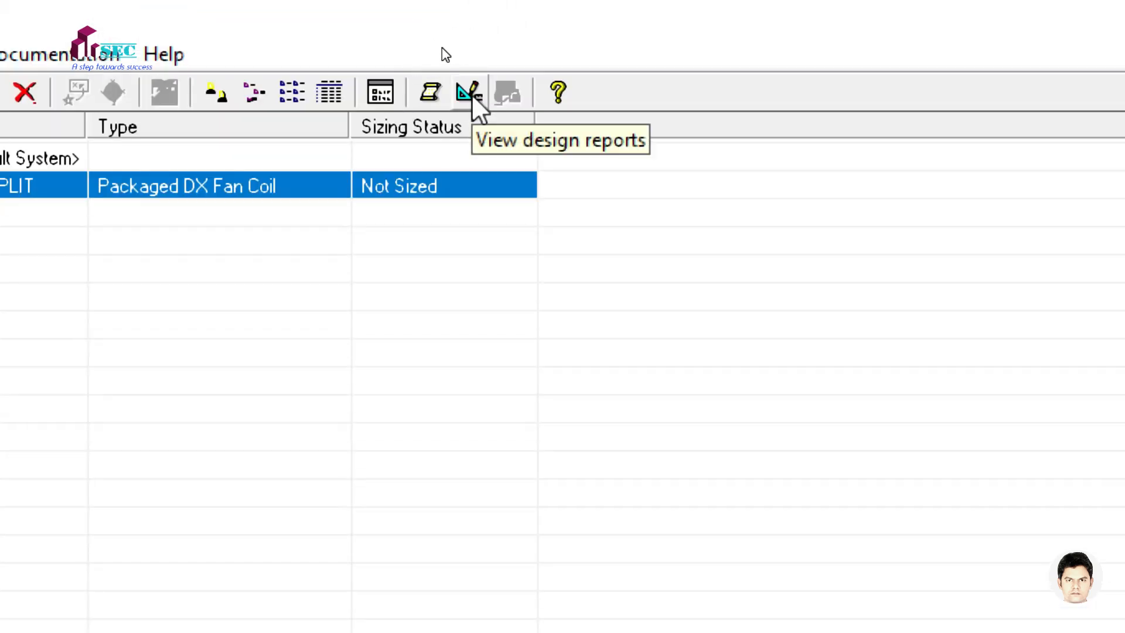
left_click(472, 96)
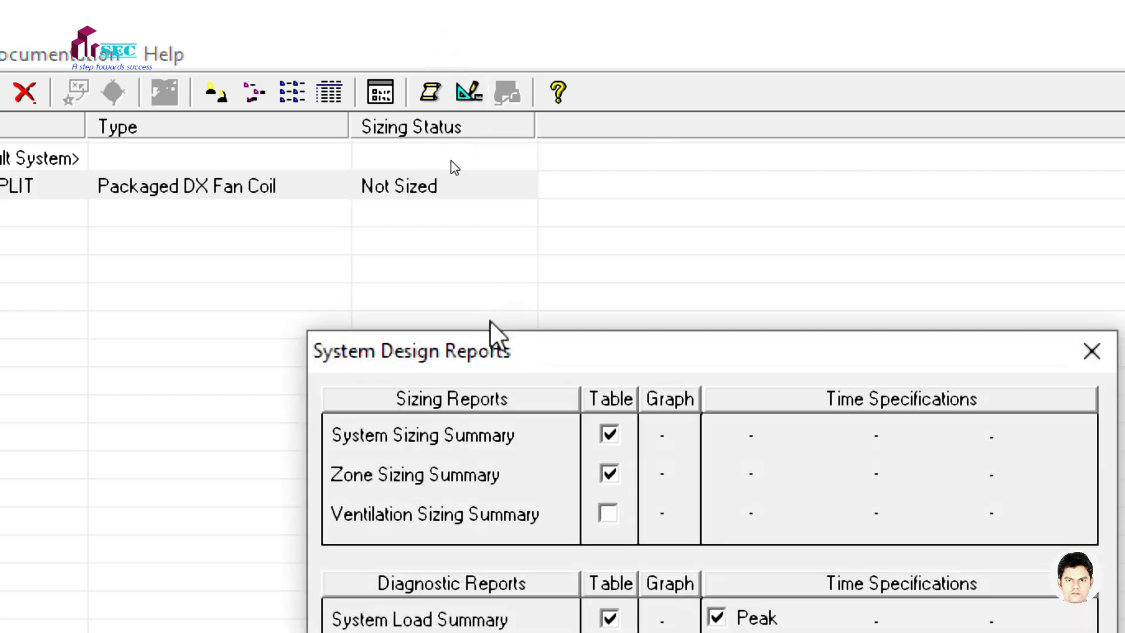
left_click_drag(512, 352, 374, 17)
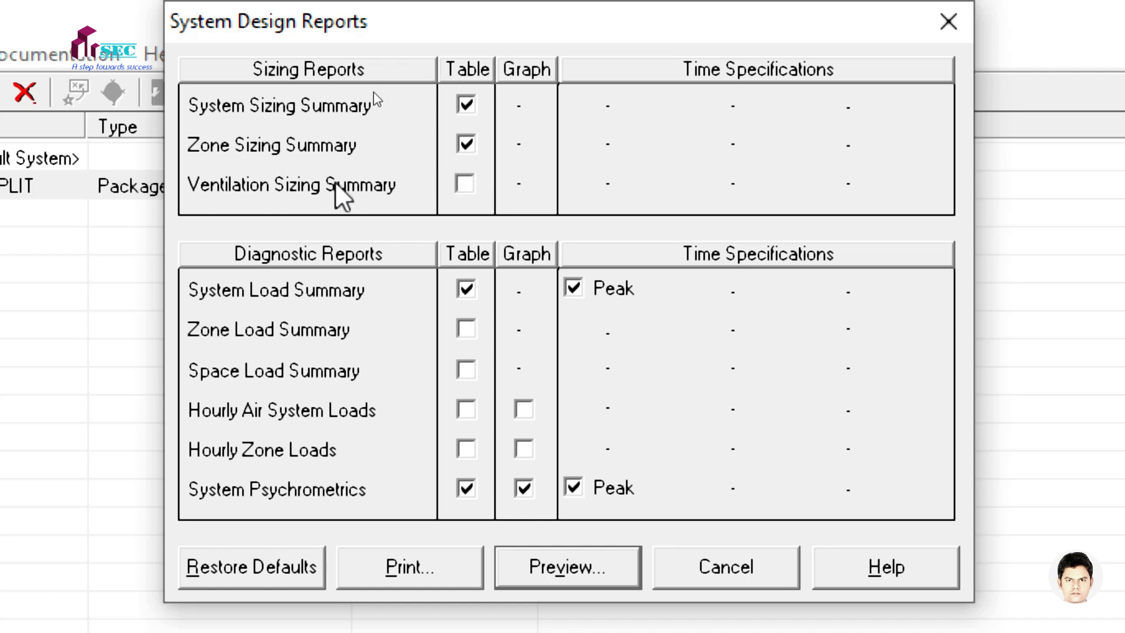
left_click(465, 183)
left_click(467, 328)
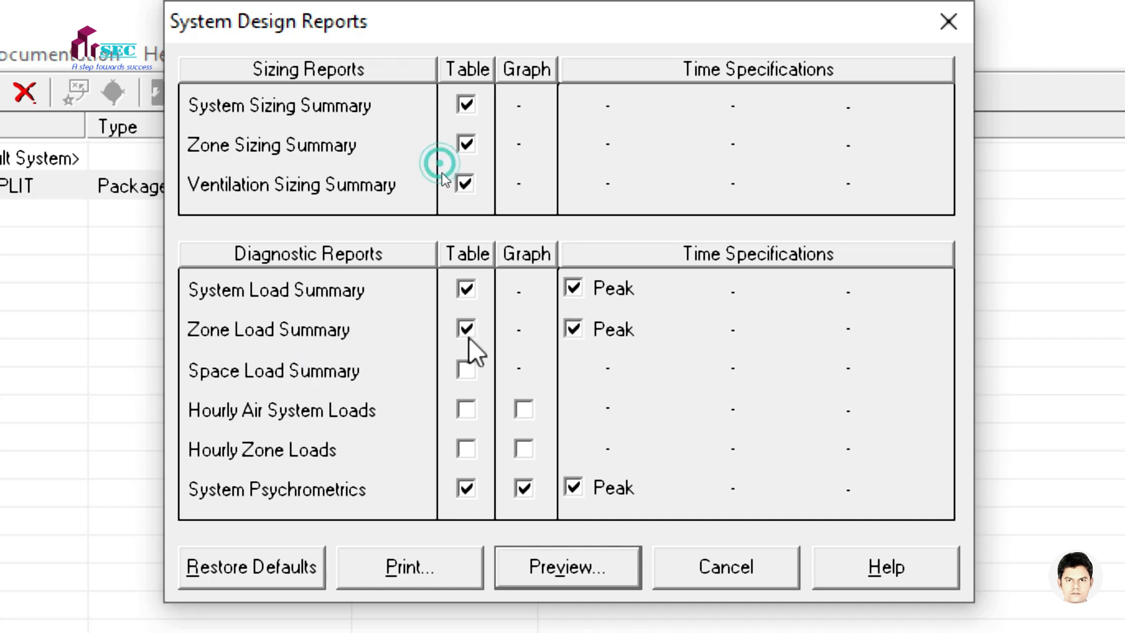
left_click(557, 536)
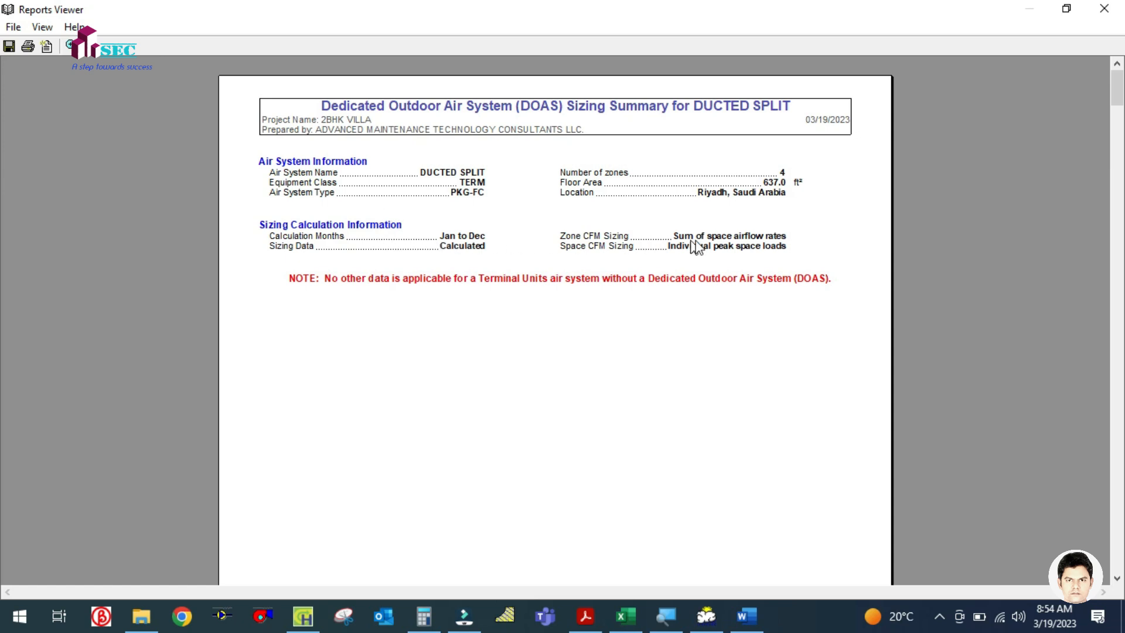
Examine the zones' terminal unit cooling, fan and ventilation sizing data in the generated report
scroll(773, 225, "down", 3)
scroll(771, 226, "down", 10)
scroll(637, 289, "up", 3)
scroll(621, 270, "down", 3)
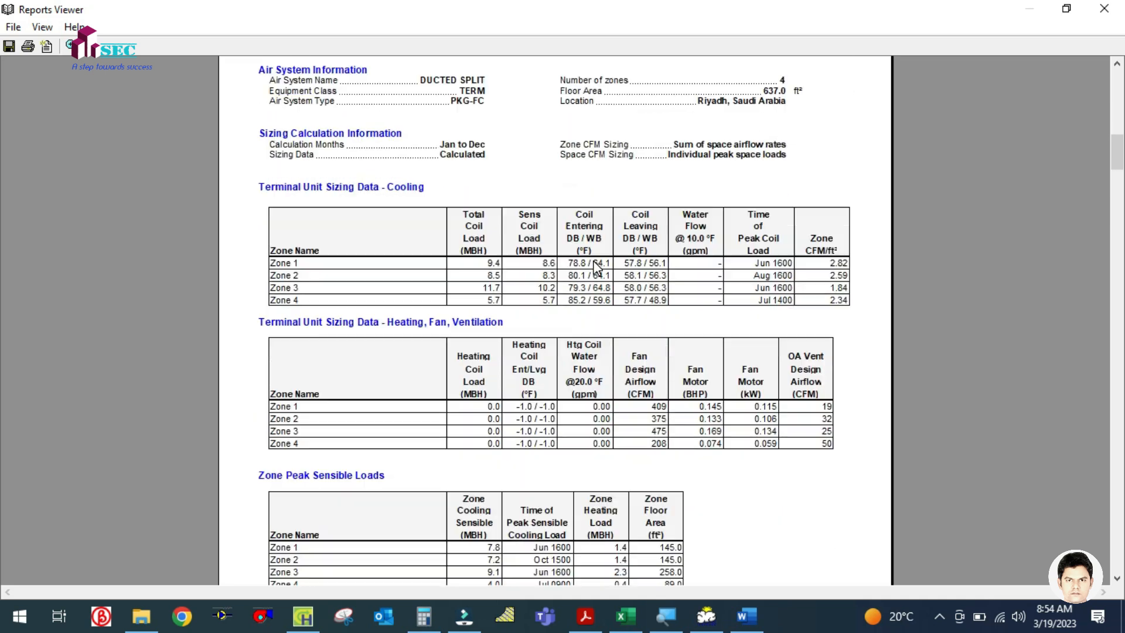
Save the generated design report to the Desktop as Systems Design Report.RTF
scroll(484, 344, "down", 3)
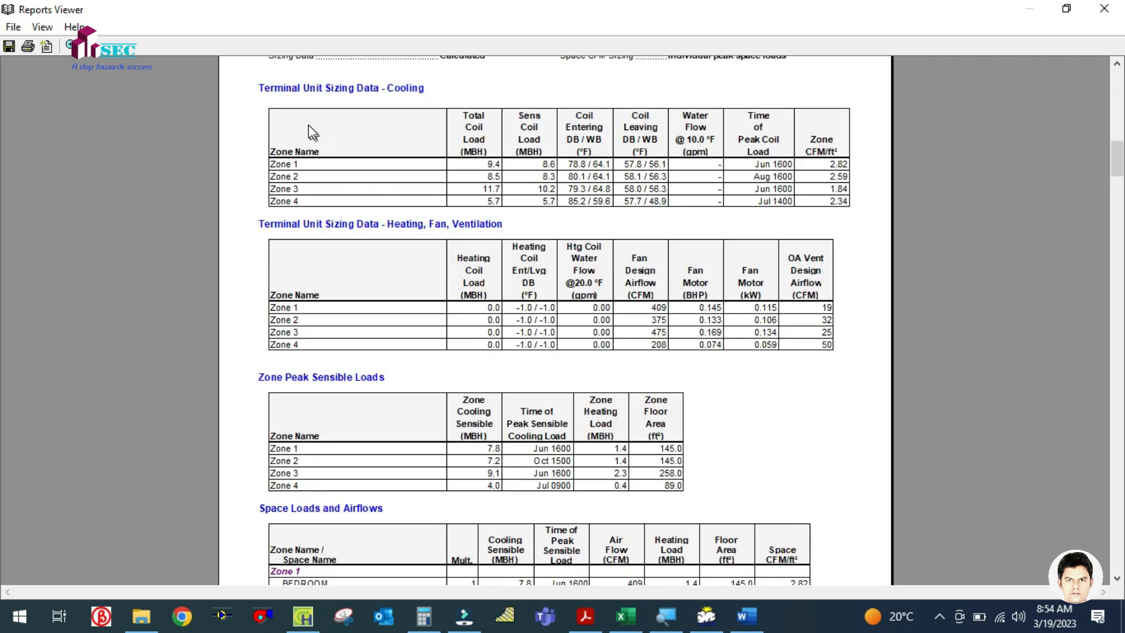
scroll(308, 125, "up", 1)
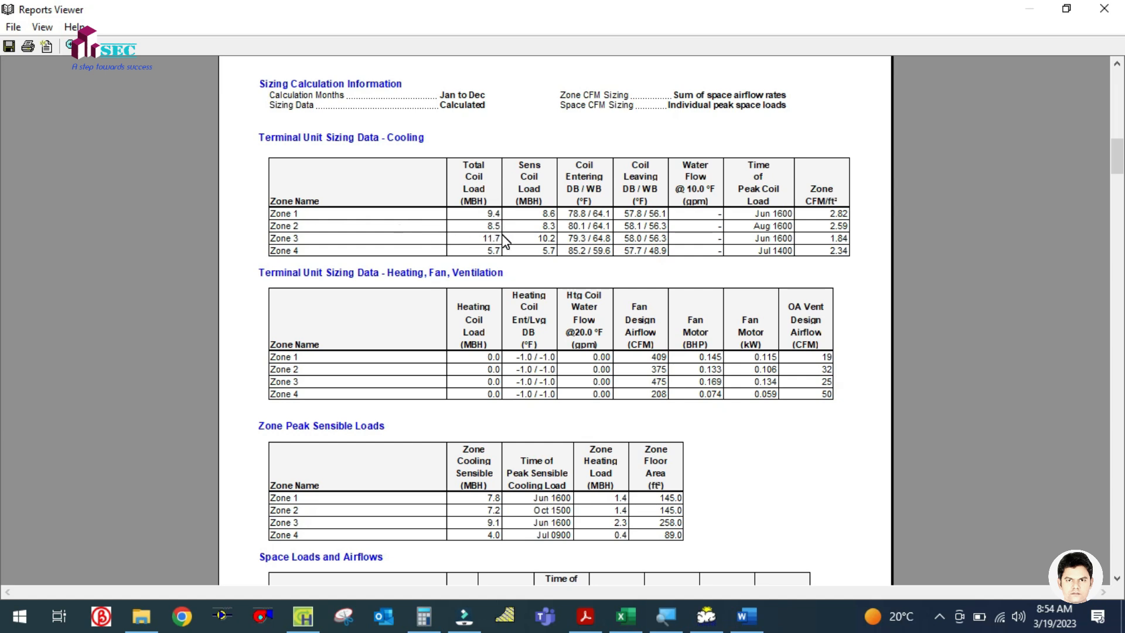
left_click(14, 49)
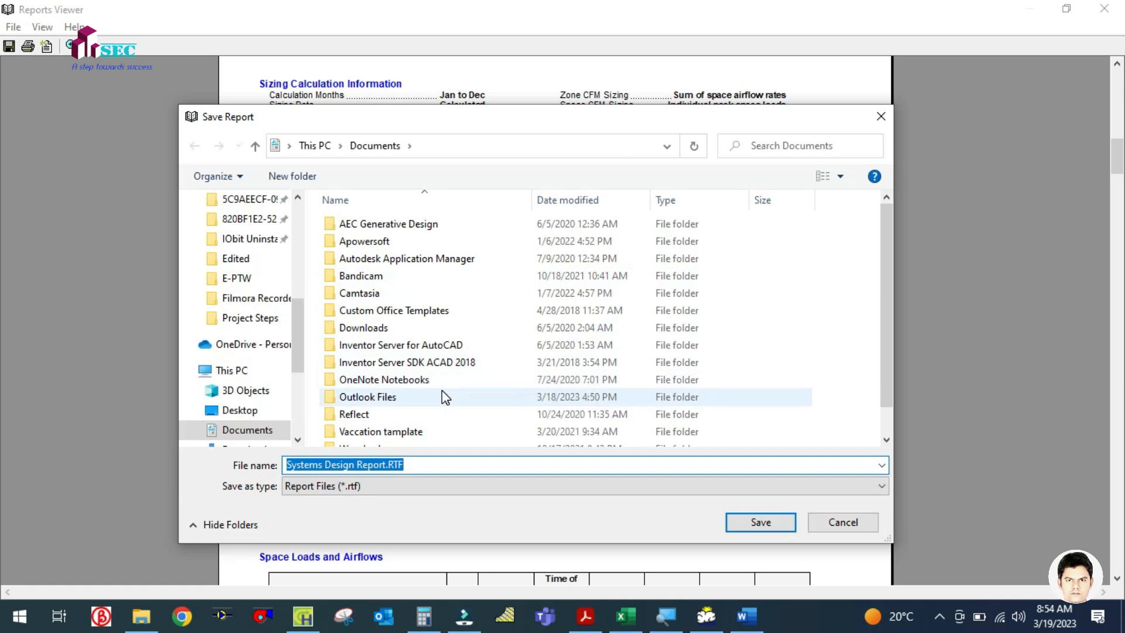
left_click(239, 410)
left_click(759, 522)
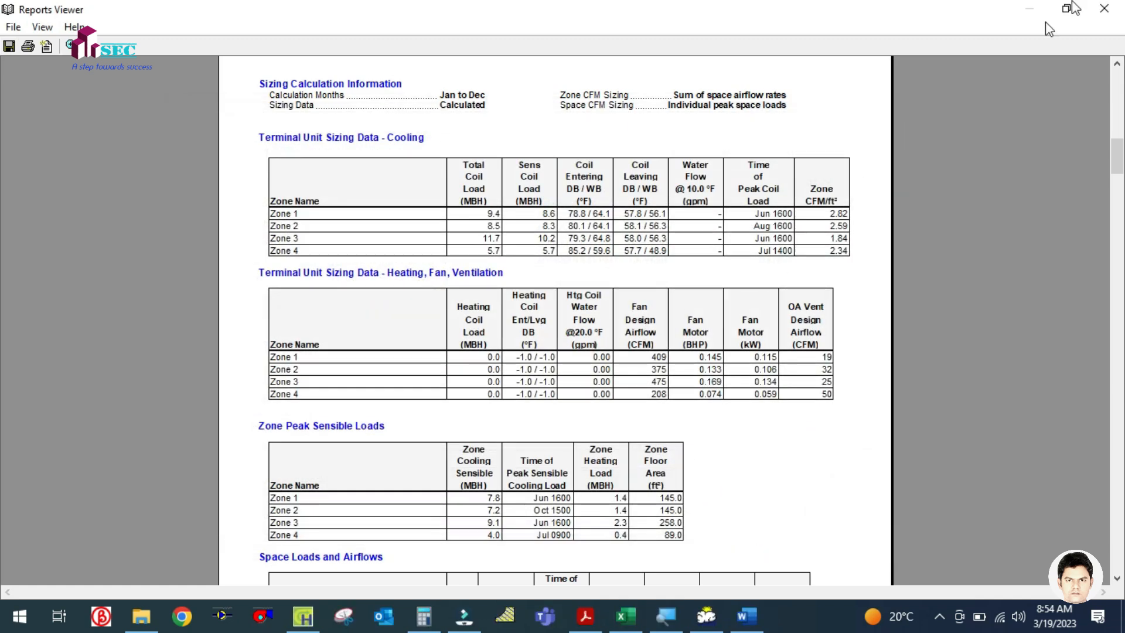
Close the report viewer, clear the open windows from the desktop, and open the saved Systems Design Report in Word
left_click(1103, 8)
left_click(1028, 10)
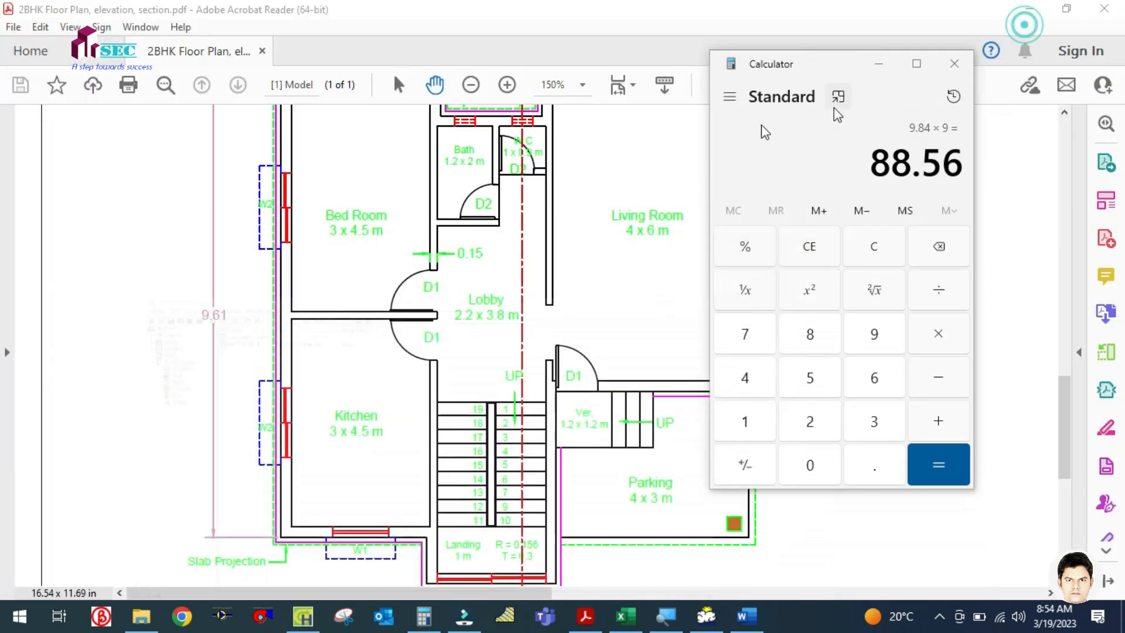
left_click(951, 60)
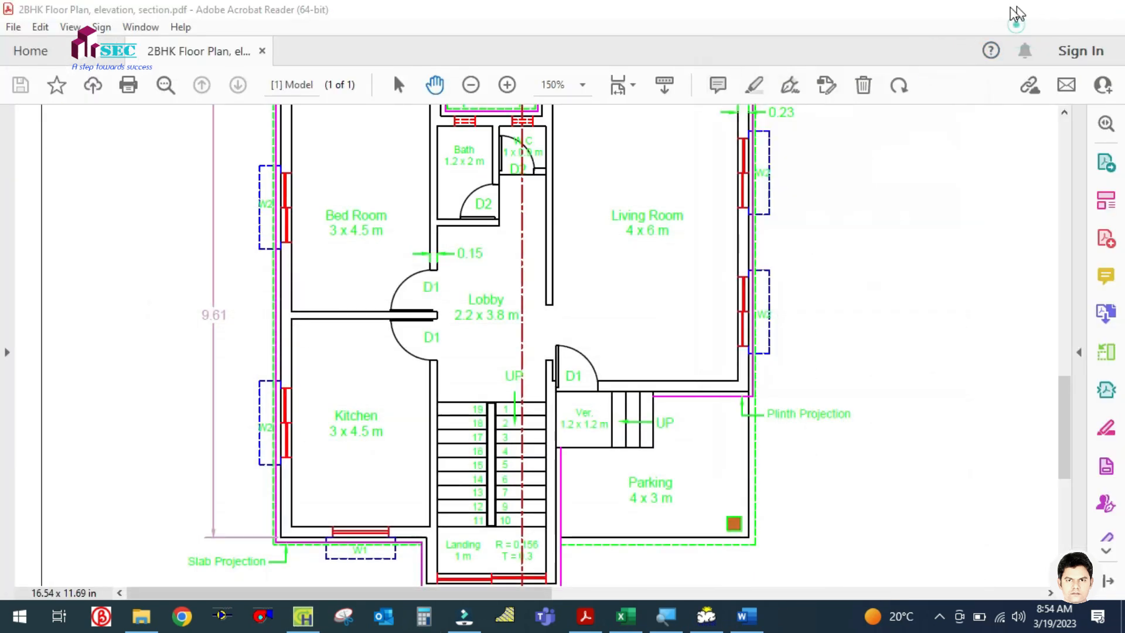
left_click(1026, 10)
left_click(1019, 14)
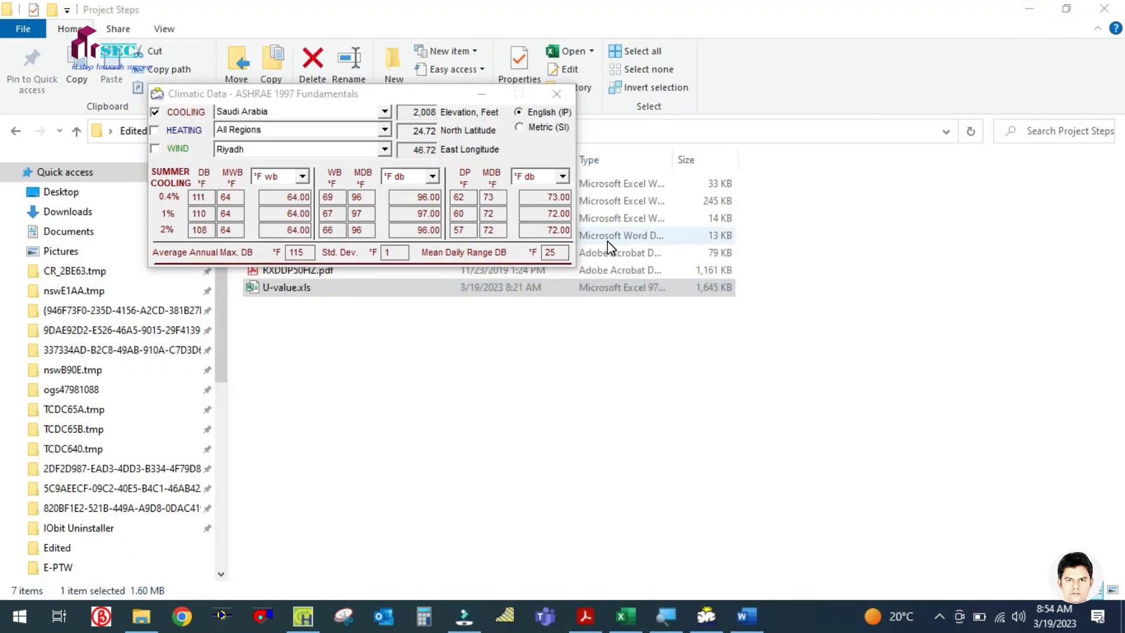
left_click(1036, 8)
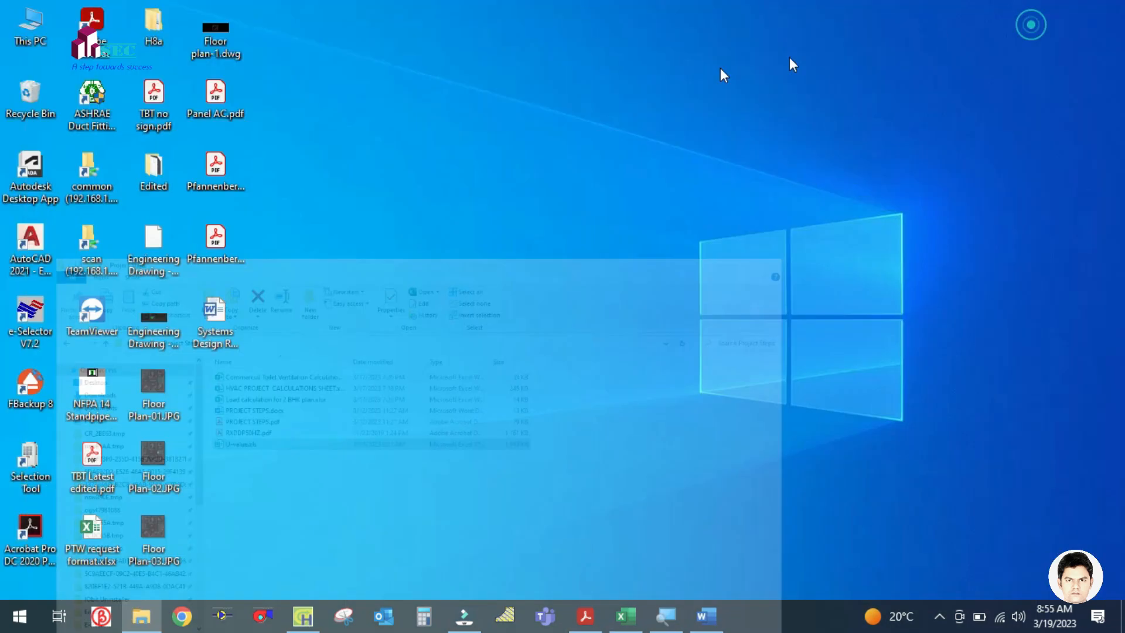
double_click(216, 311)
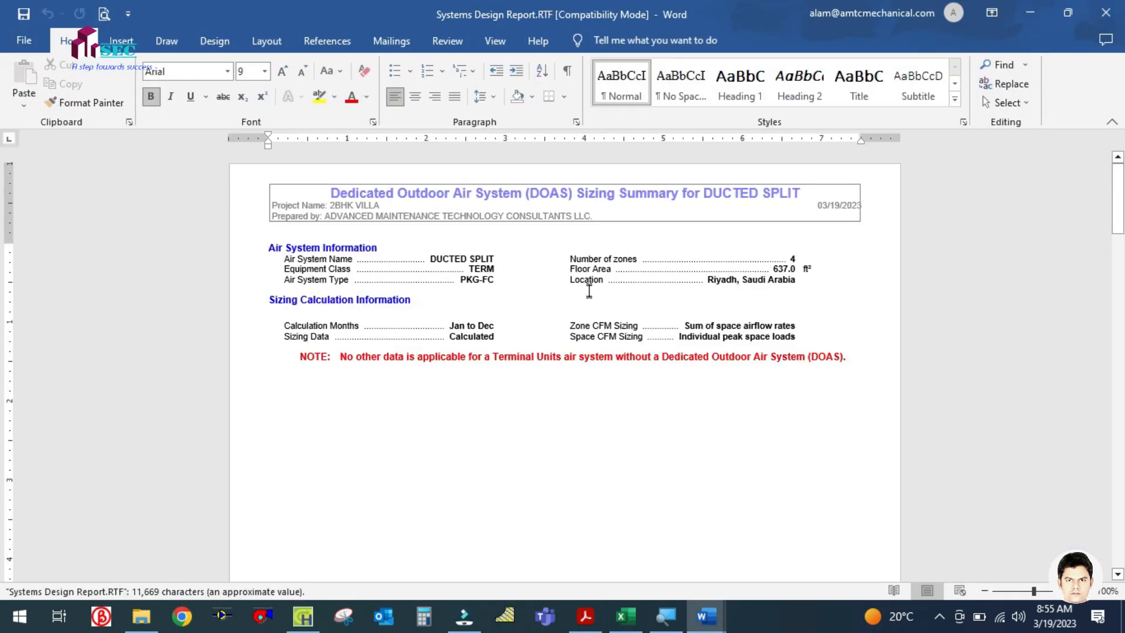
Examine the Zone Sizing Summary's terminal unit sizing, zone peak sensible load, and space loads and airflows tables
scroll(535, 306, "up", 4)
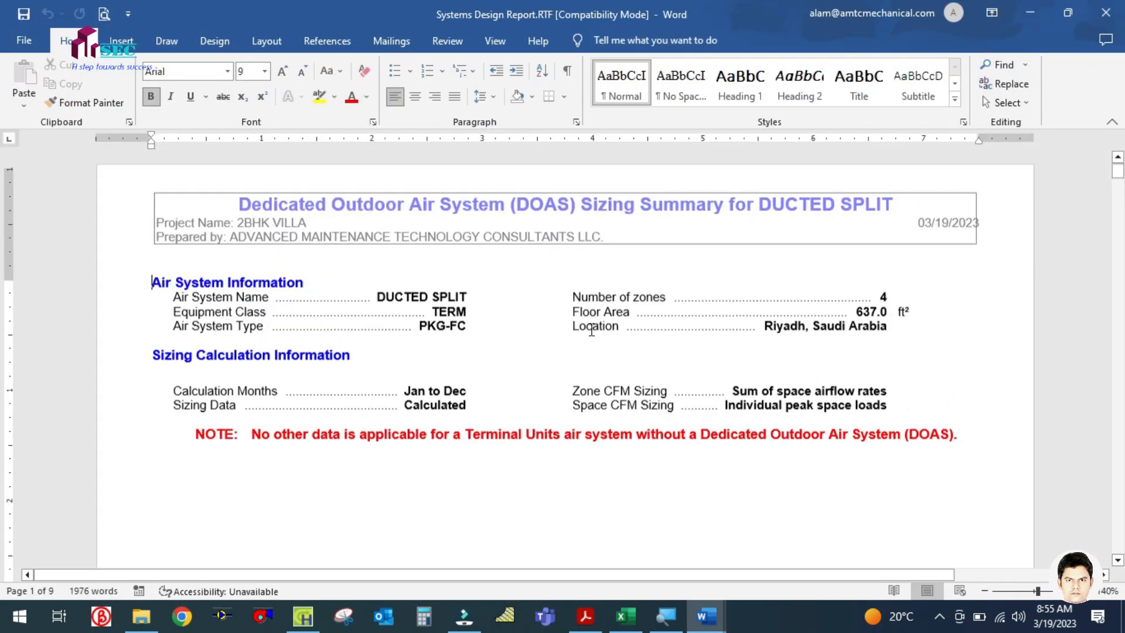
scroll(644, 452, "down", 10)
scroll(650, 446, "down", 8)
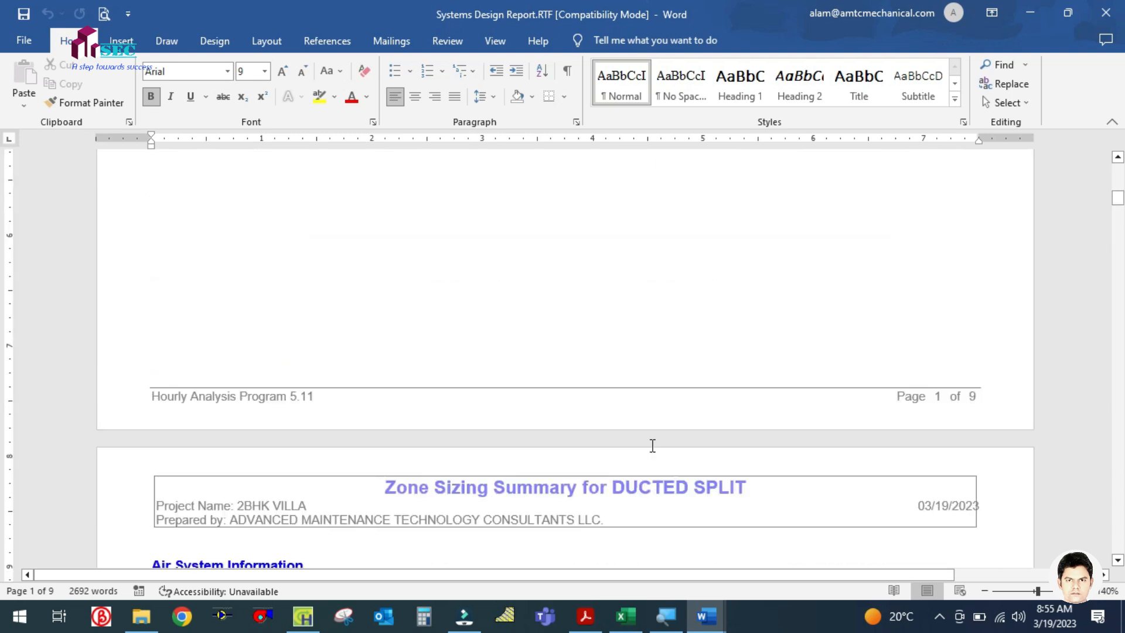
scroll(653, 446, "up", 3)
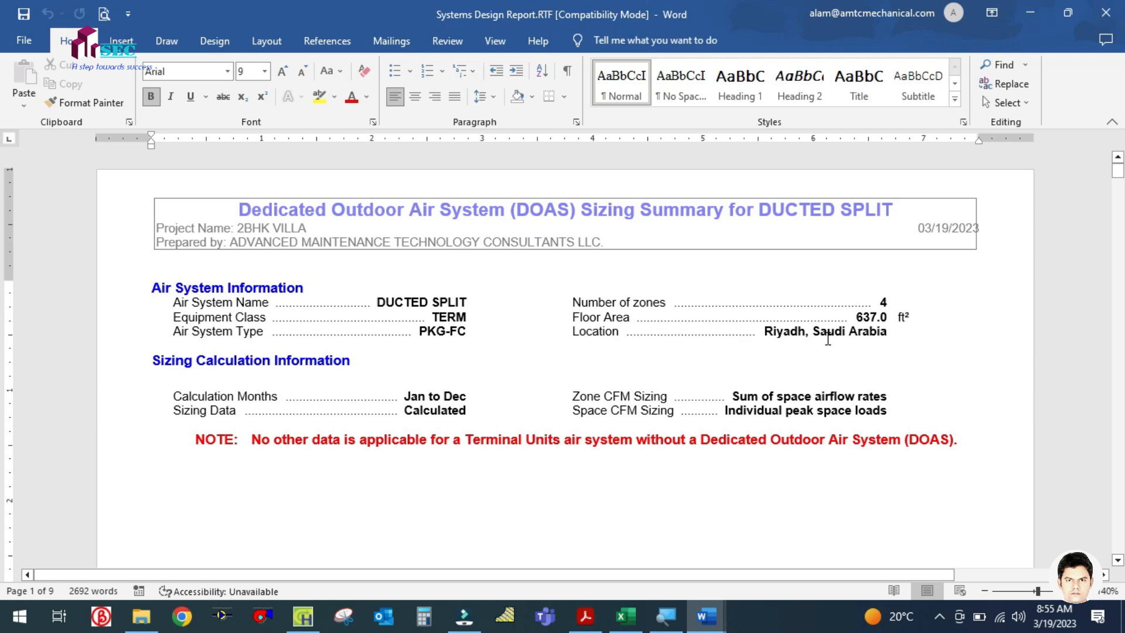
scroll(339, 334, "down", 3)
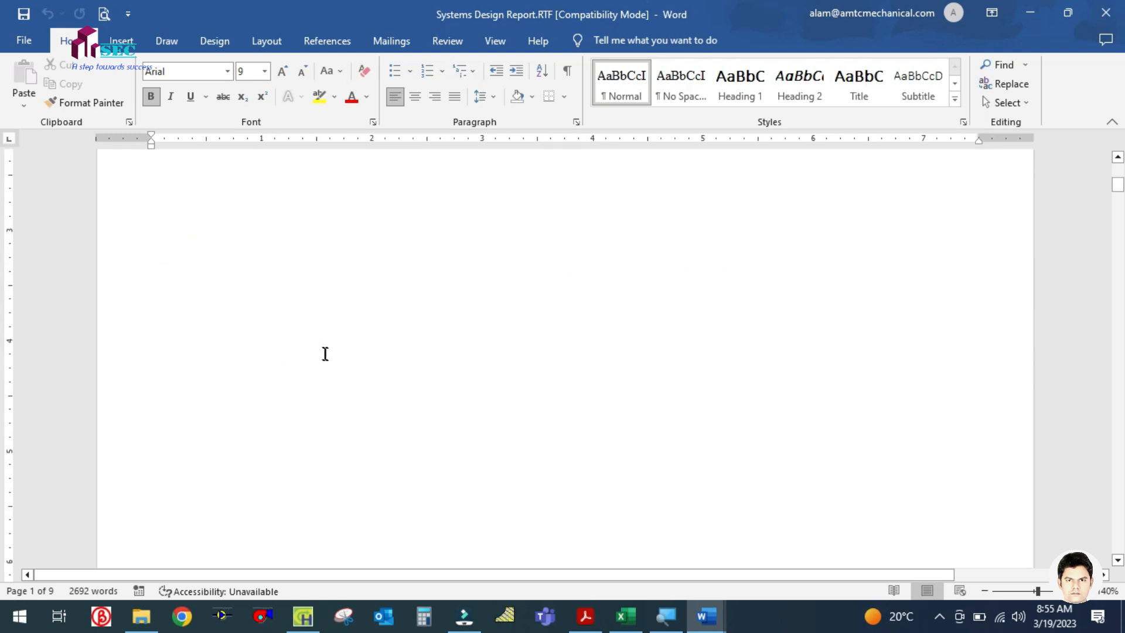
scroll(325, 356, "down", 1)
scroll(329, 358, "up", 3)
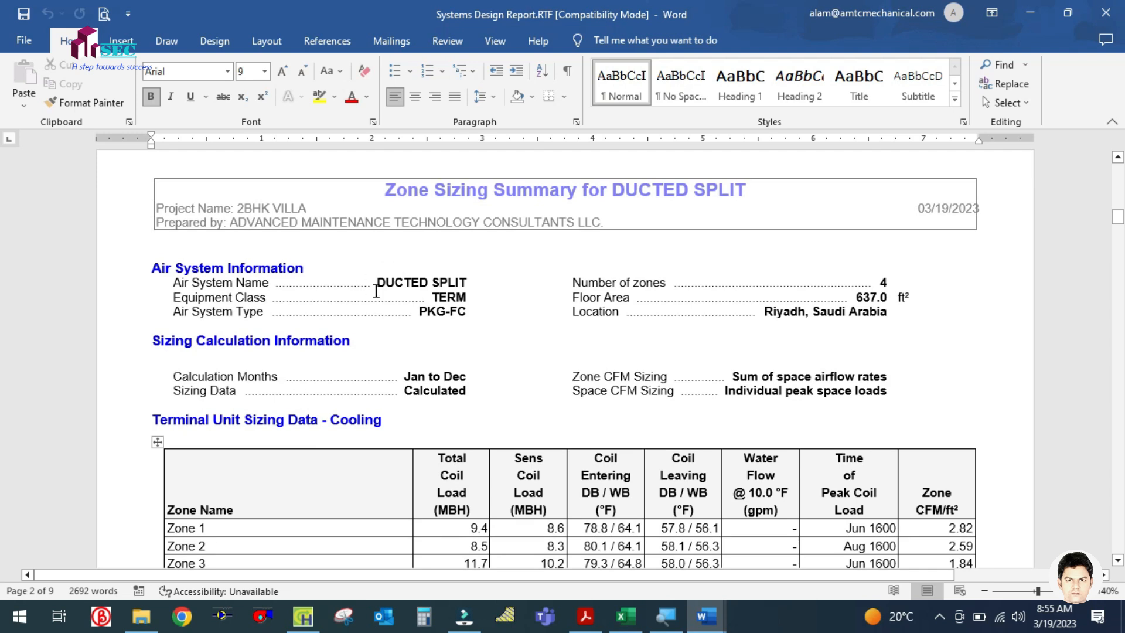
scroll(427, 344, "down", 4)
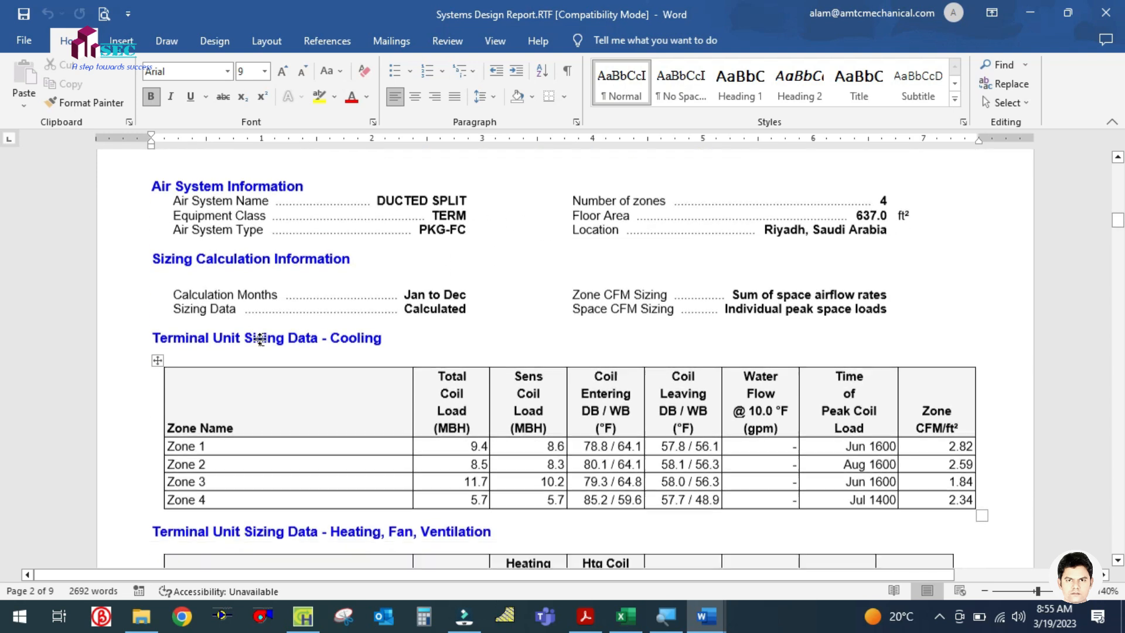
scroll(427, 283, "down", 3)
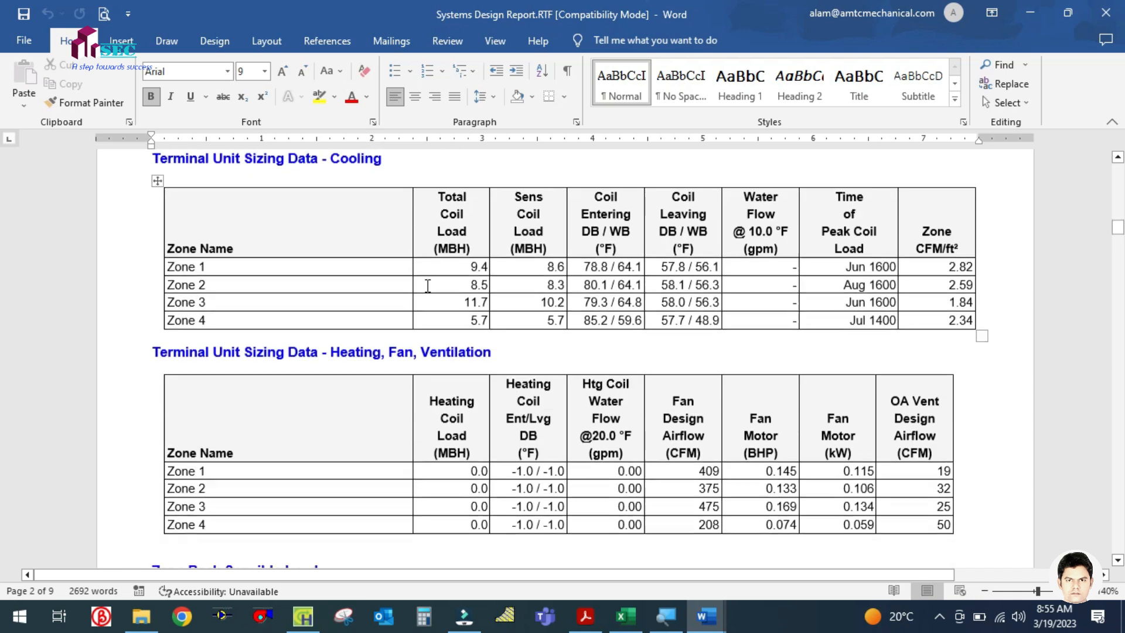
scroll(259, 371, "down", 3)
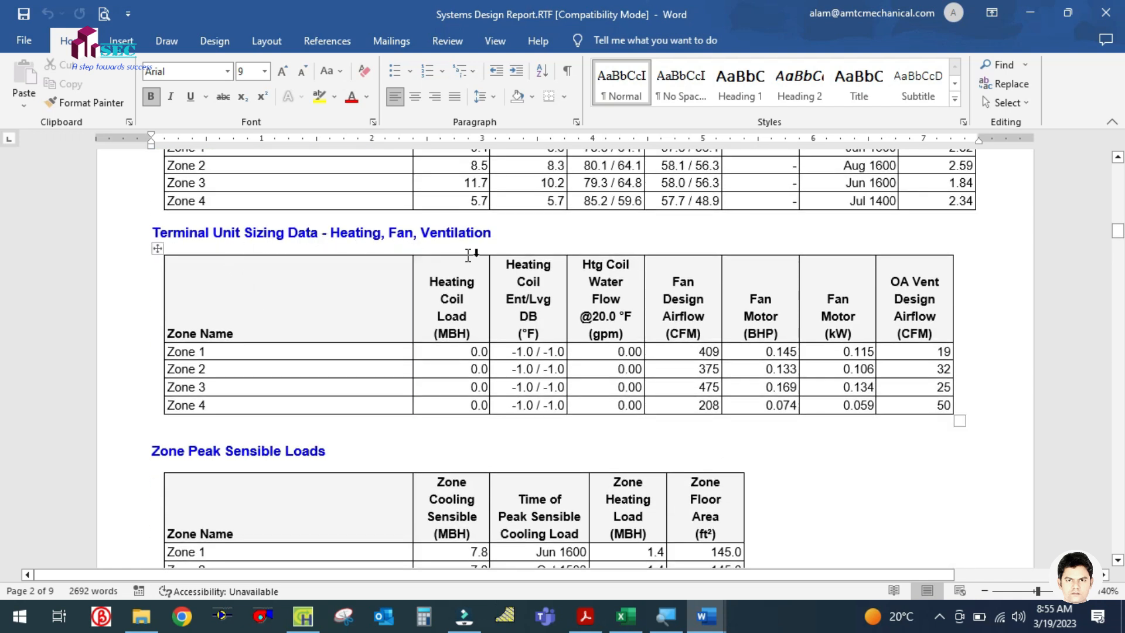
scroll(339, 358, "down", 4)
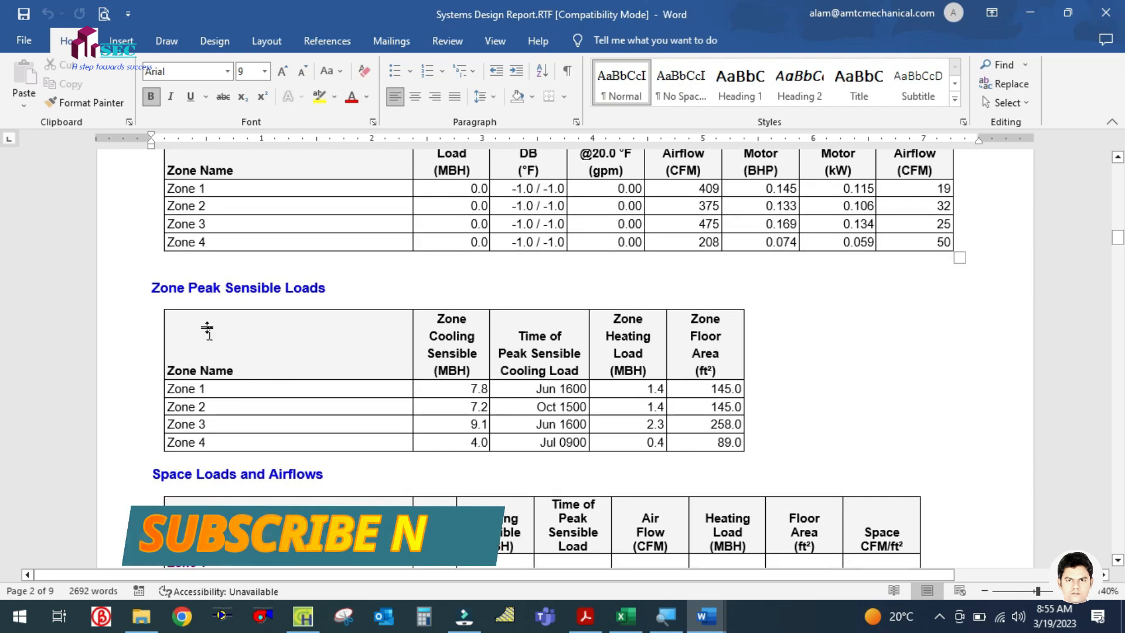
scroll(460, 398, "down", 4)
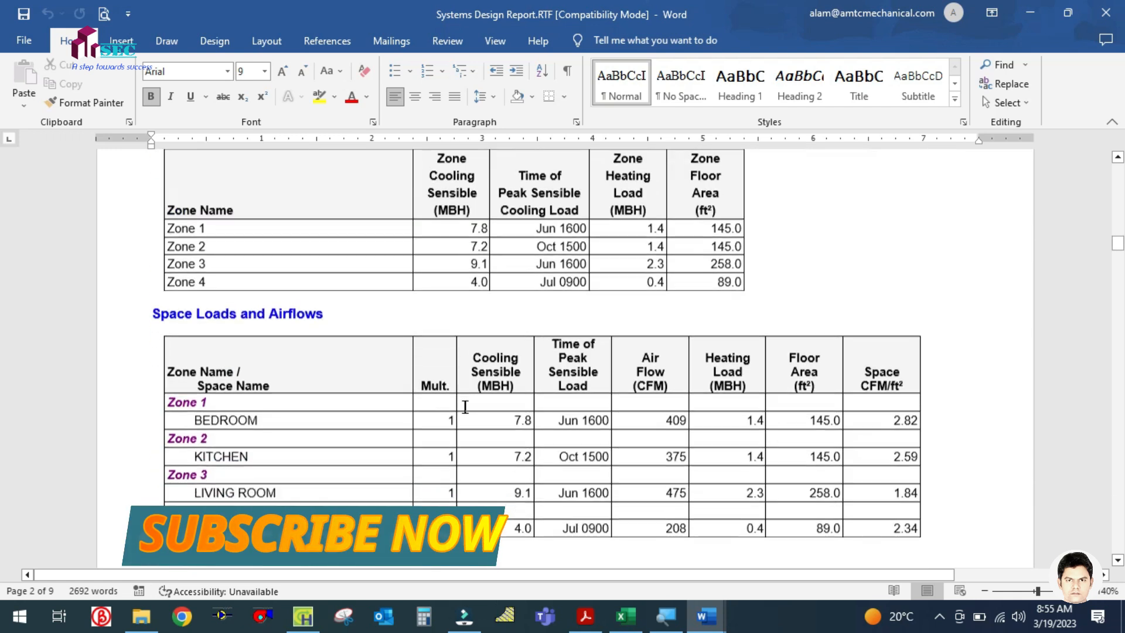
scroll(293, 341, "down", 1)
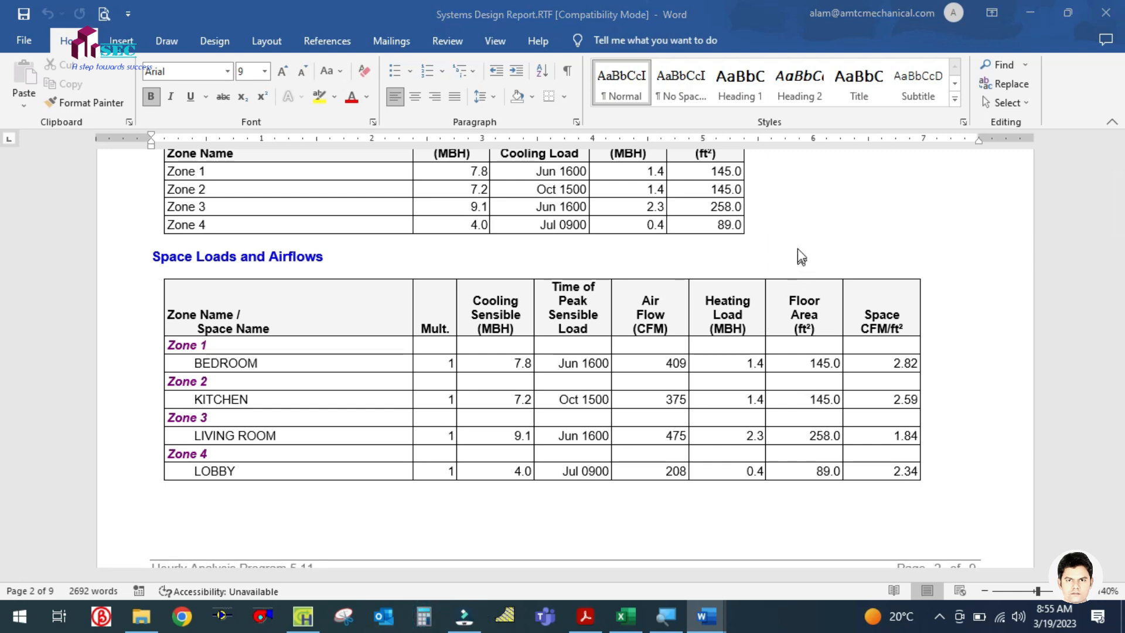
Convert the bedroom's sensible cooling load to tons in Calculator with 7.8 × 1000 ÷ 12000, and close the calculator
key("XF86Calculator")
key("7")
key("period")
key("8")
key("asterisk")
key("1")
key("0")
key("0")
key("0")
key("Return")
key("1")
key("2")
key("0")
key("0")
key("0")
key("Return")
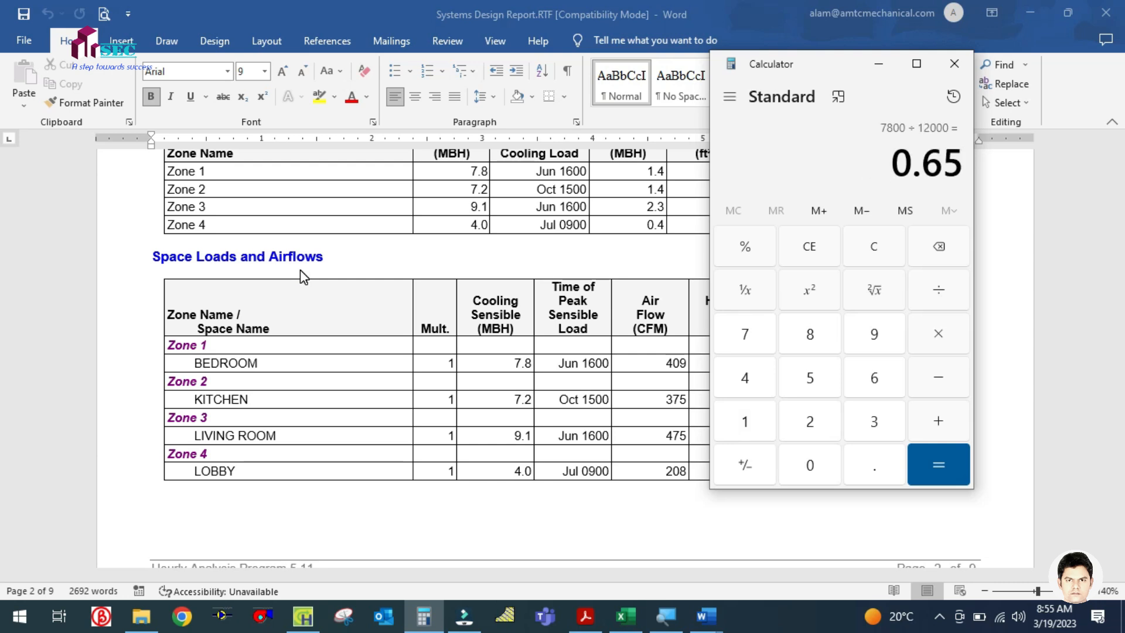
left_click(873, 248)
left_click(954, 63)
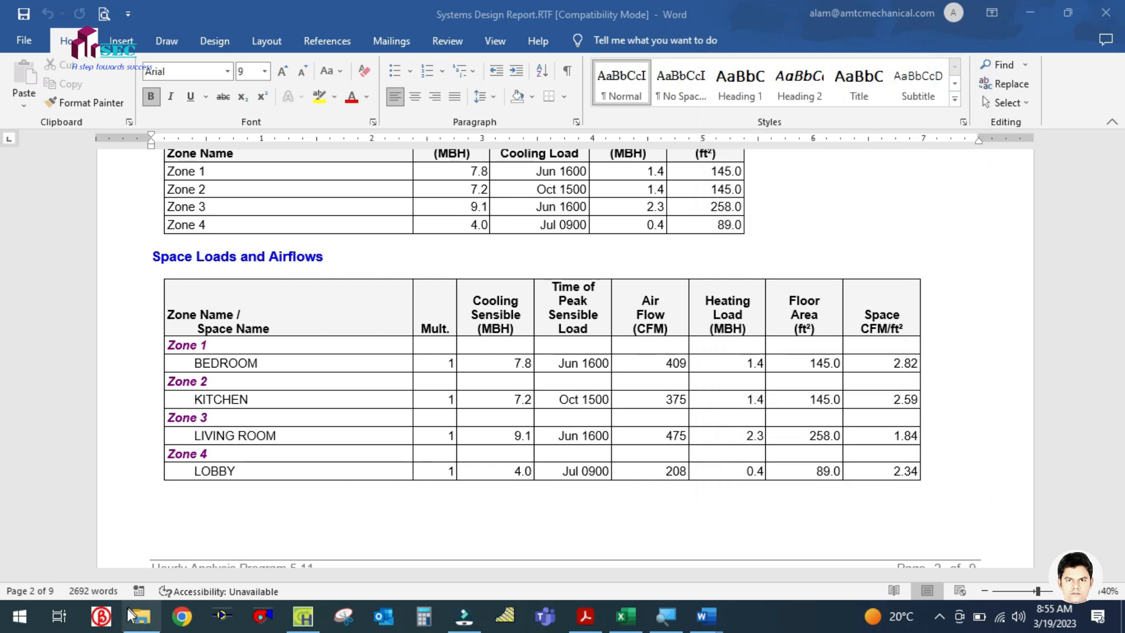
Open the workbook Load calculation for 2 BHK plan.xlsx and check the Bedroom tonnage on Sheet1
left_click(141, 617)
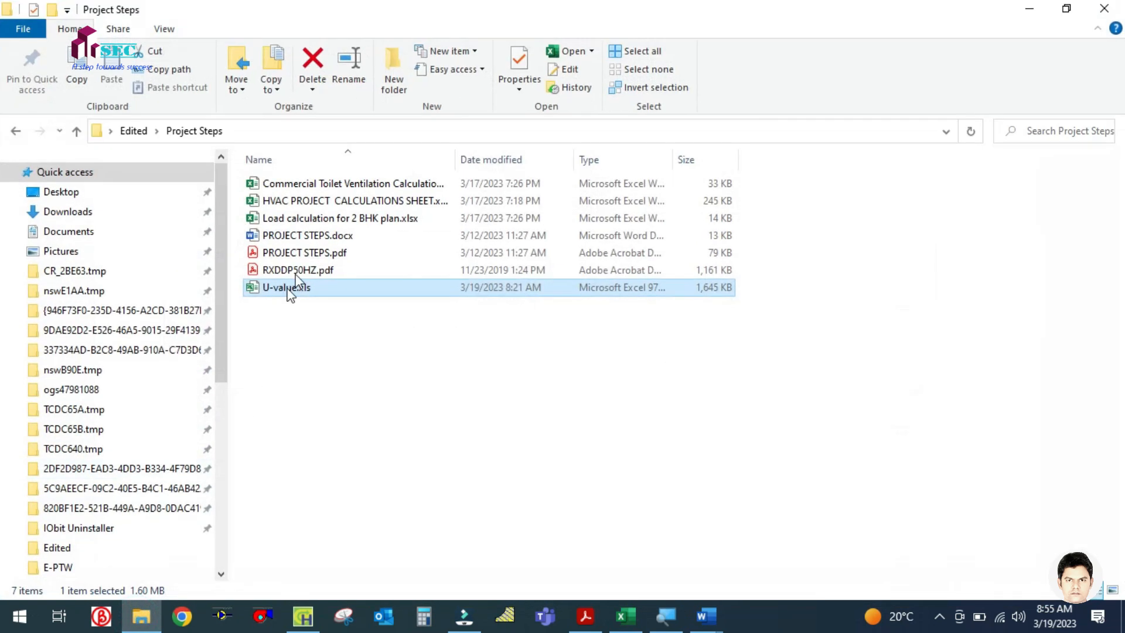
double_click(321, 221)
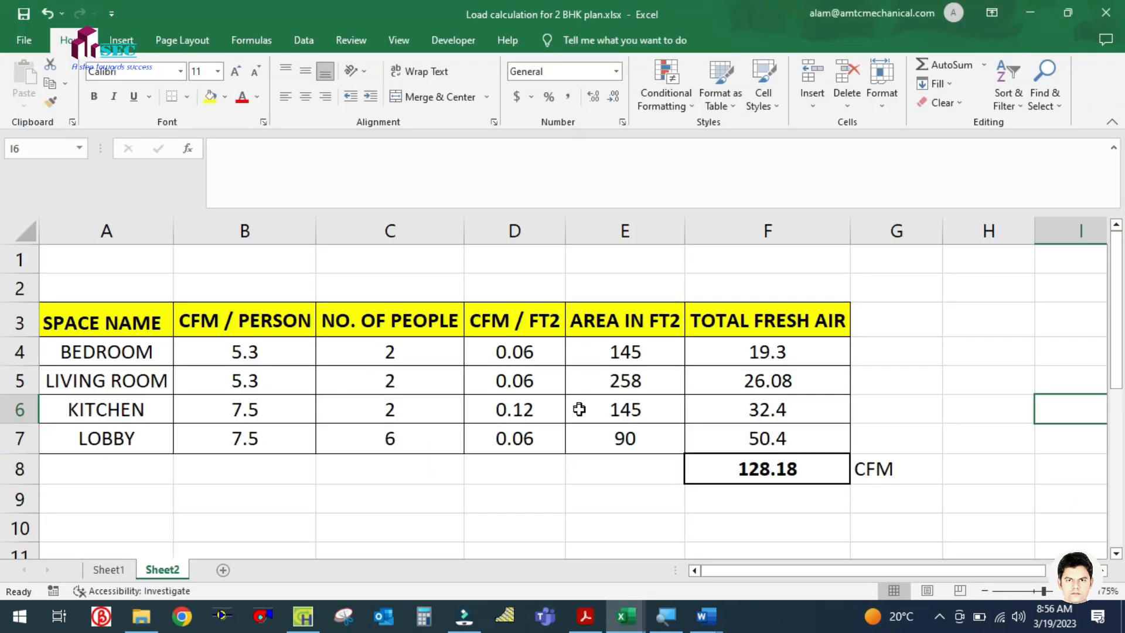
left_click(107, 580)
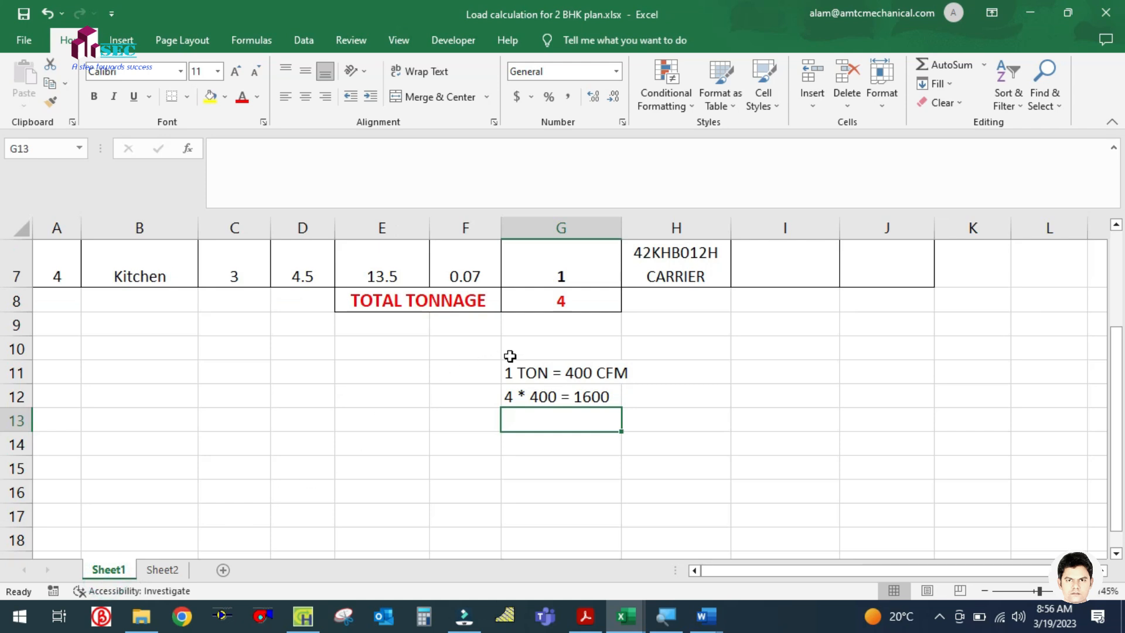
scroll(527, 357, "up", 2)
left_click(543, 357)
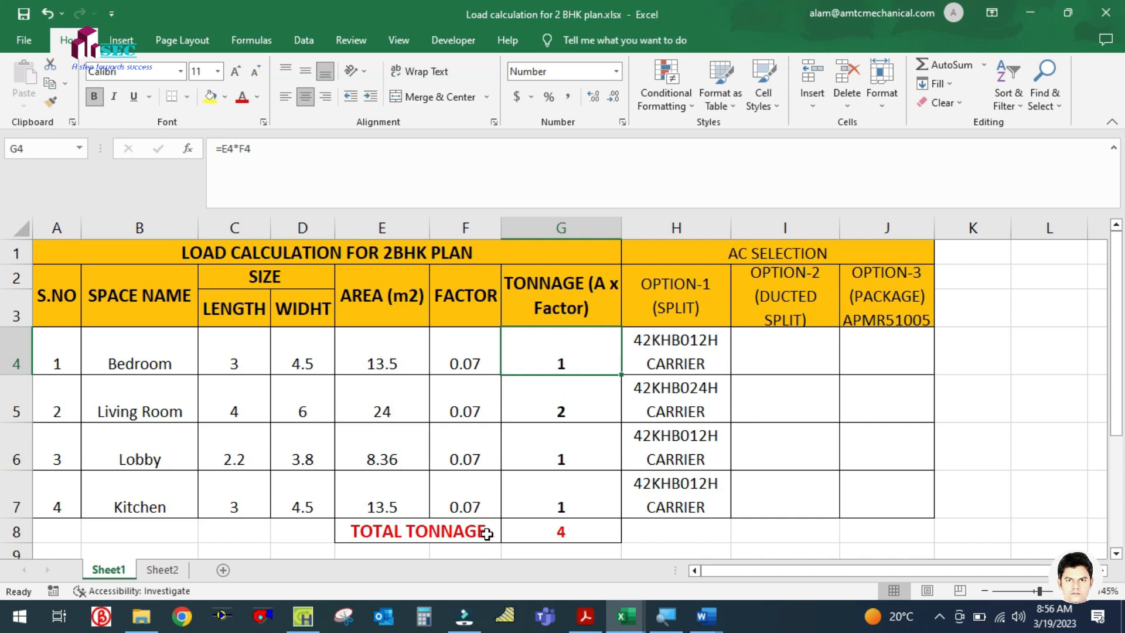
Return to the Systems Design Report in Word and convert the living room's sensible cooling load in Calculator with 9.1 × 1000 ÷ 12000
left_click(706, 615)
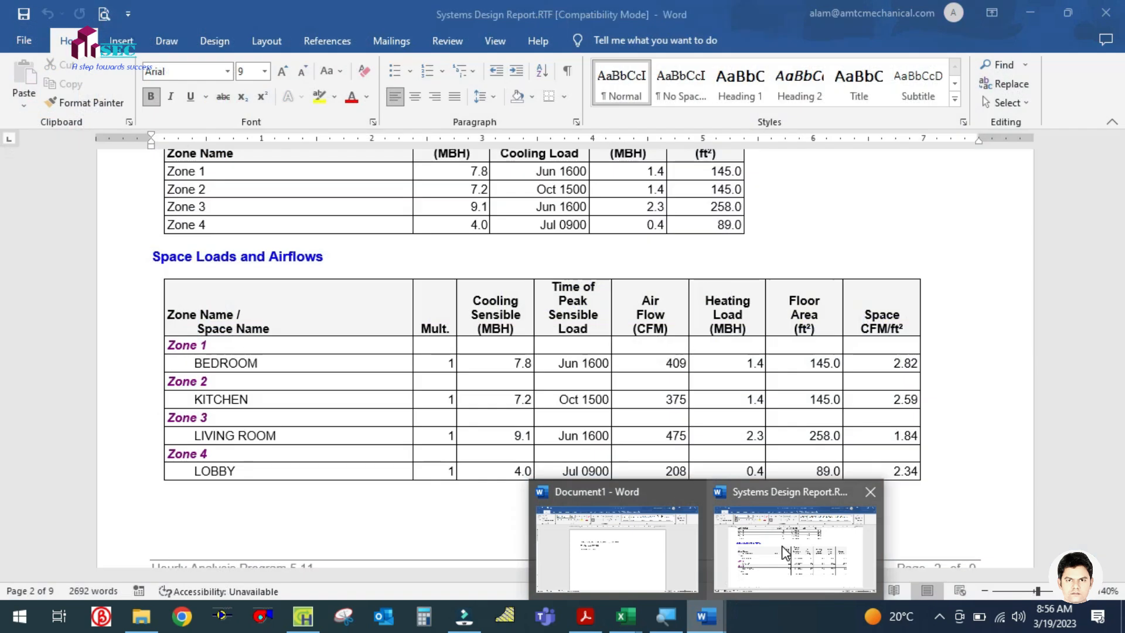
left_click(794, 548)
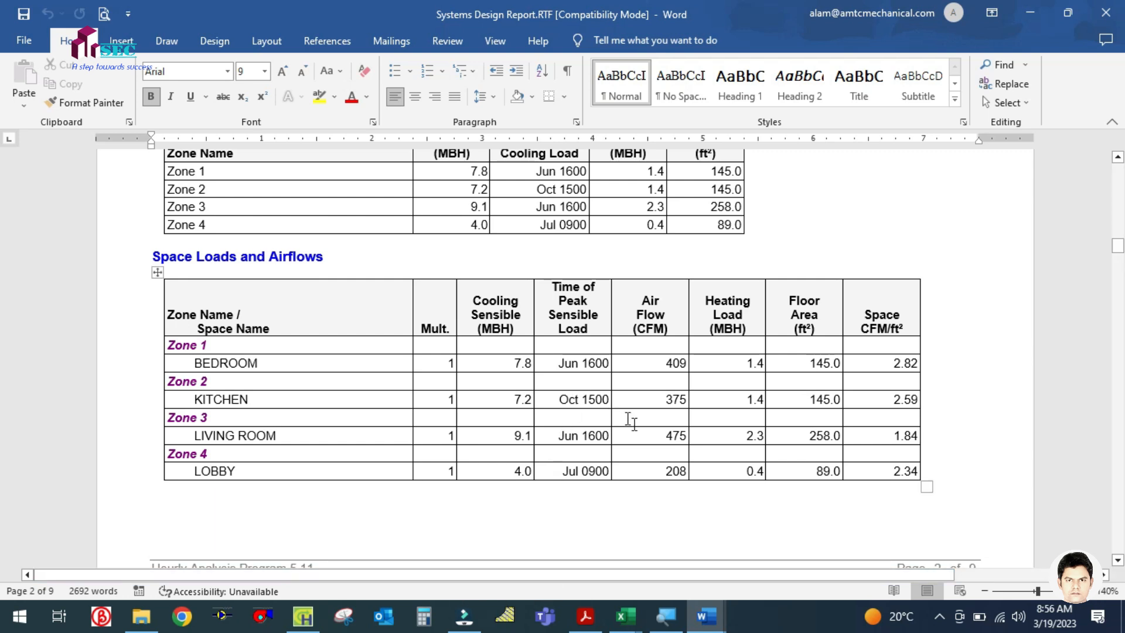
scroll(648, 437, "down", 1)
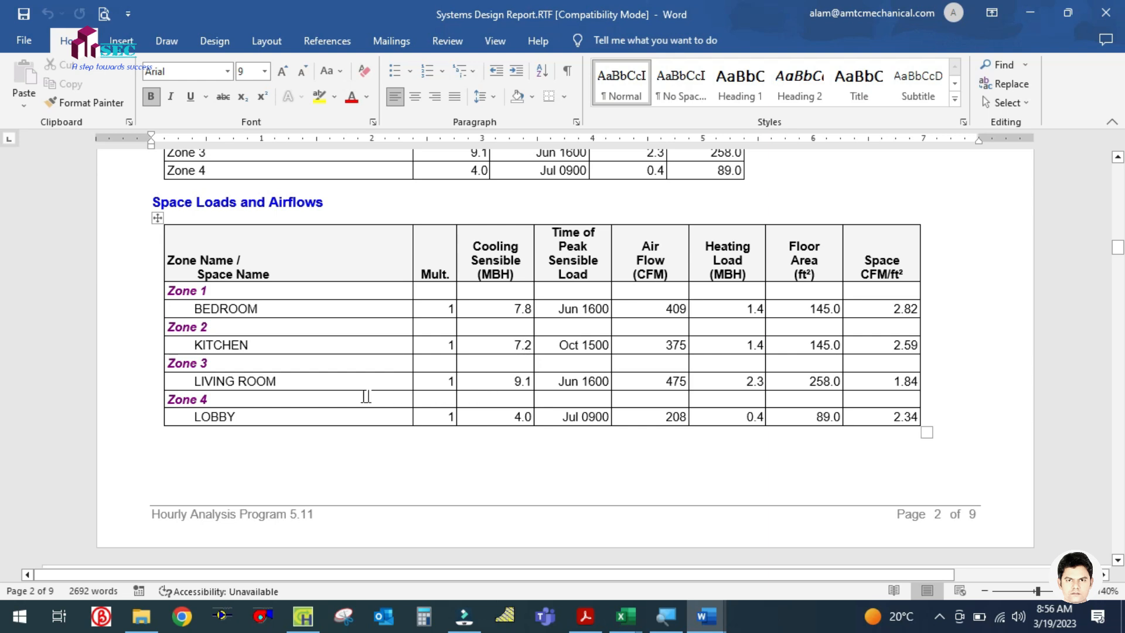
left_click(423, 616)
type("9.1 × 1000")
key("Return")
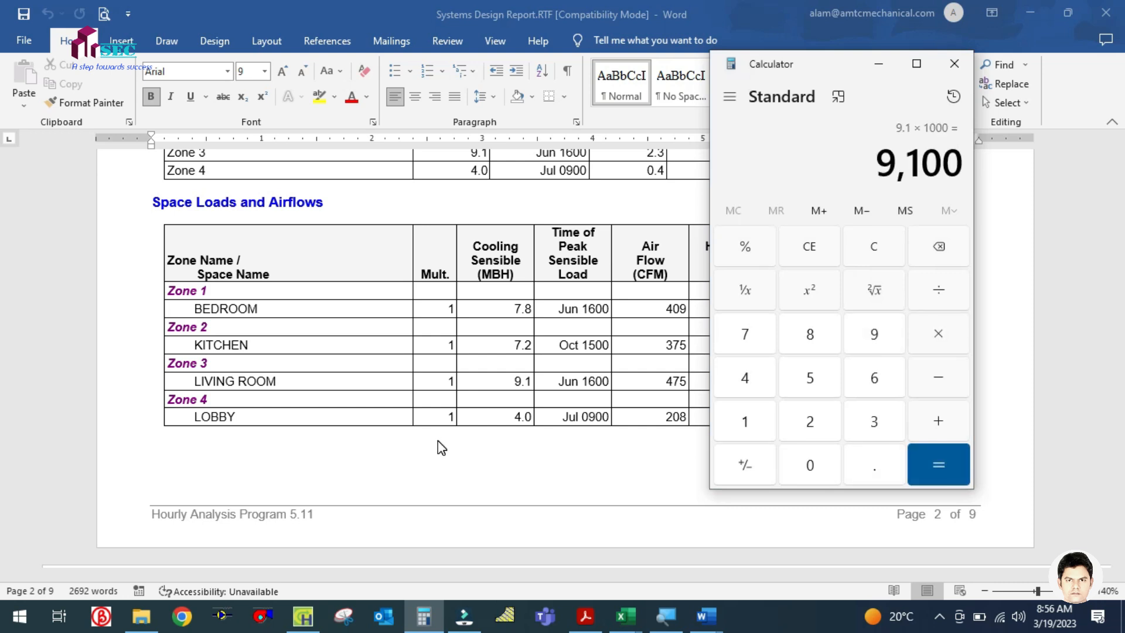
type("1200")
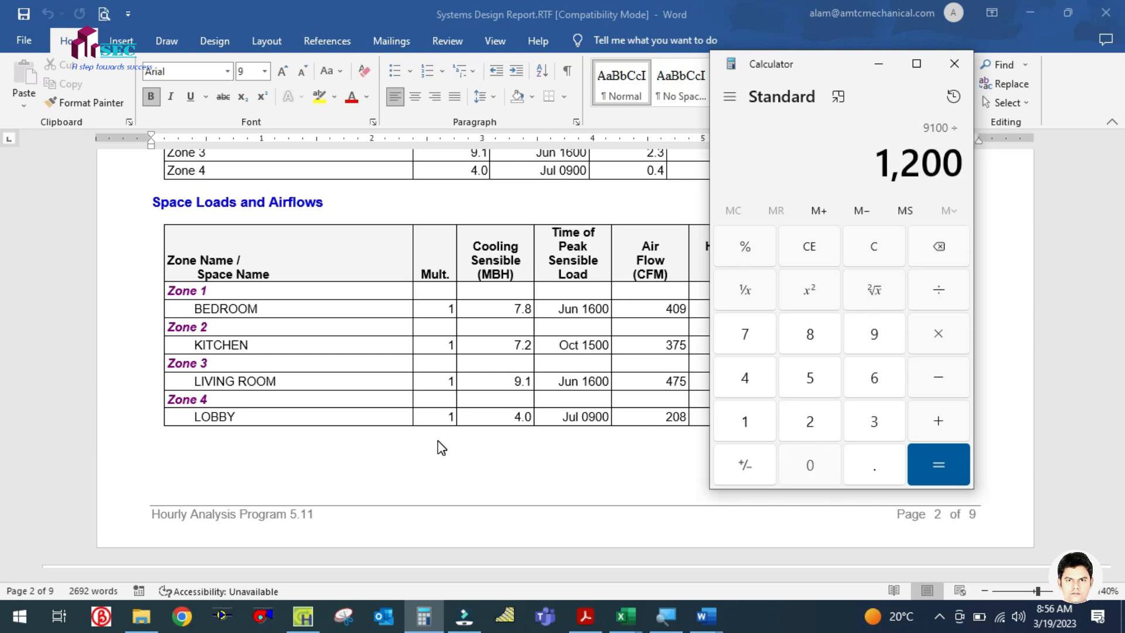
type("0")
key("Return")
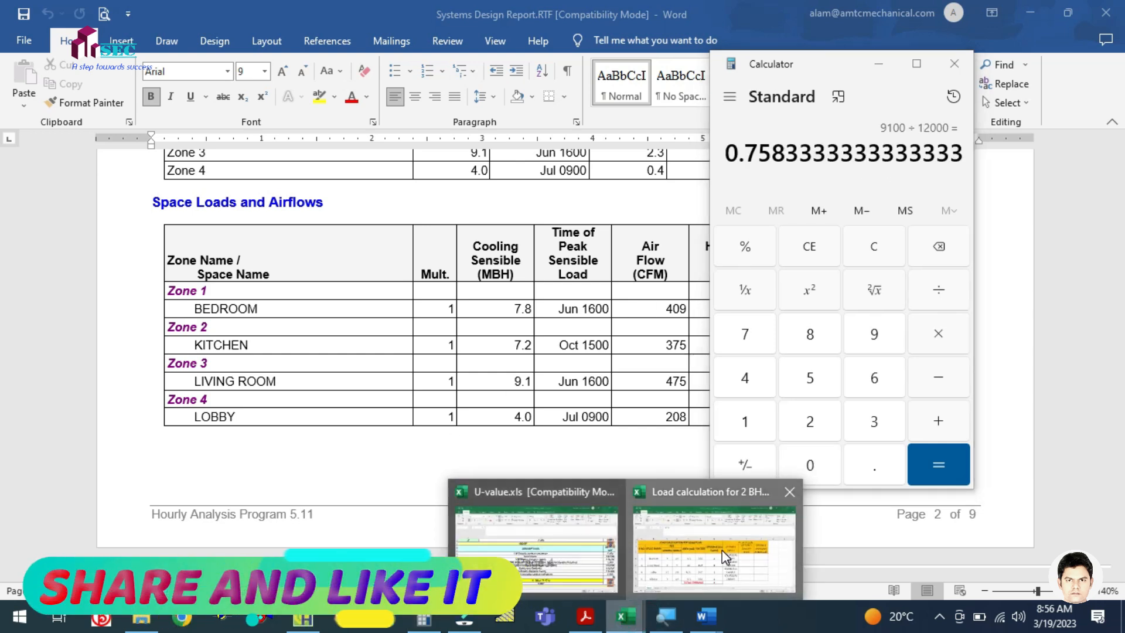
Check the Living Room tonnage in the load calculation workbook and return to the Systems Design Report's Space Loads and Airflows table
left_click(703, 551)
left_click(576, 405)
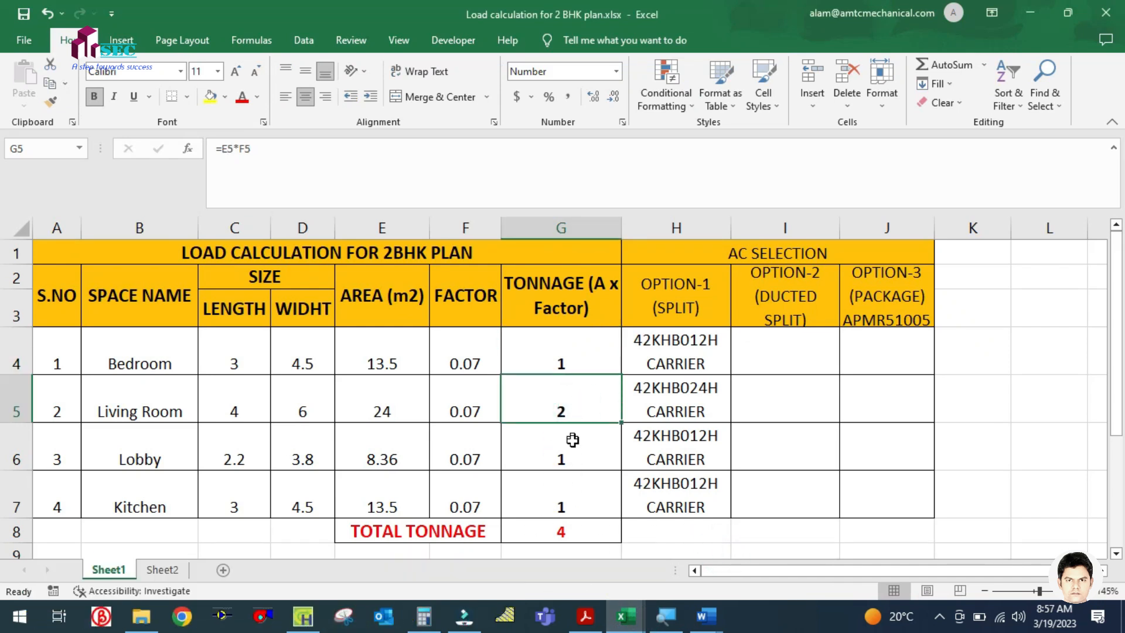
mouse_move(706, 615)
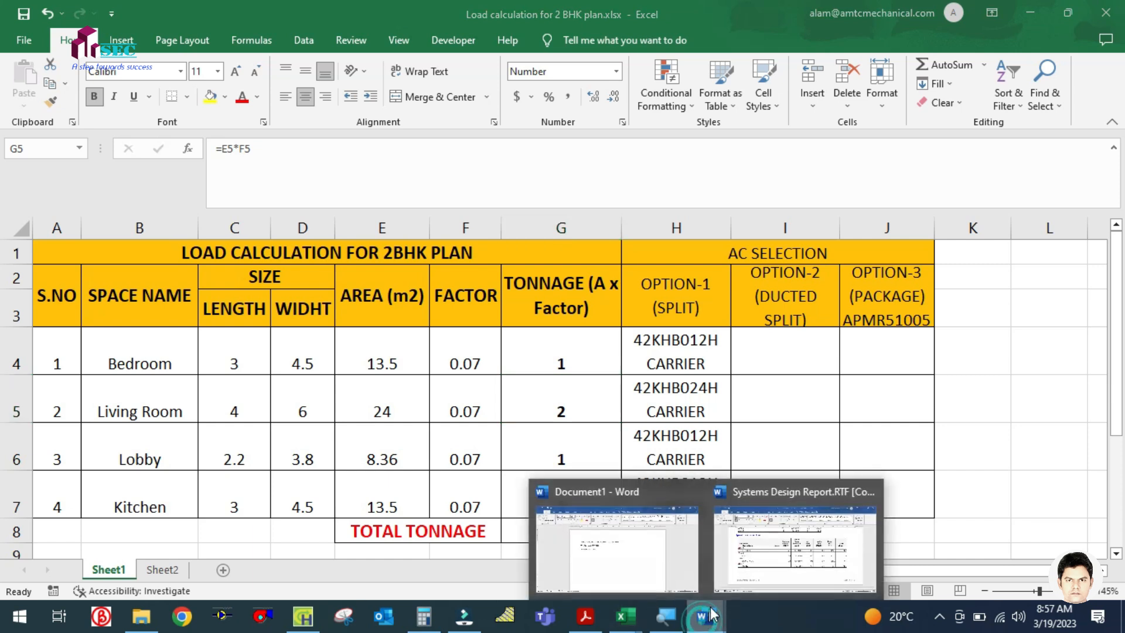
left_click(800, 536)
scroll(519, 276, "down", 10)
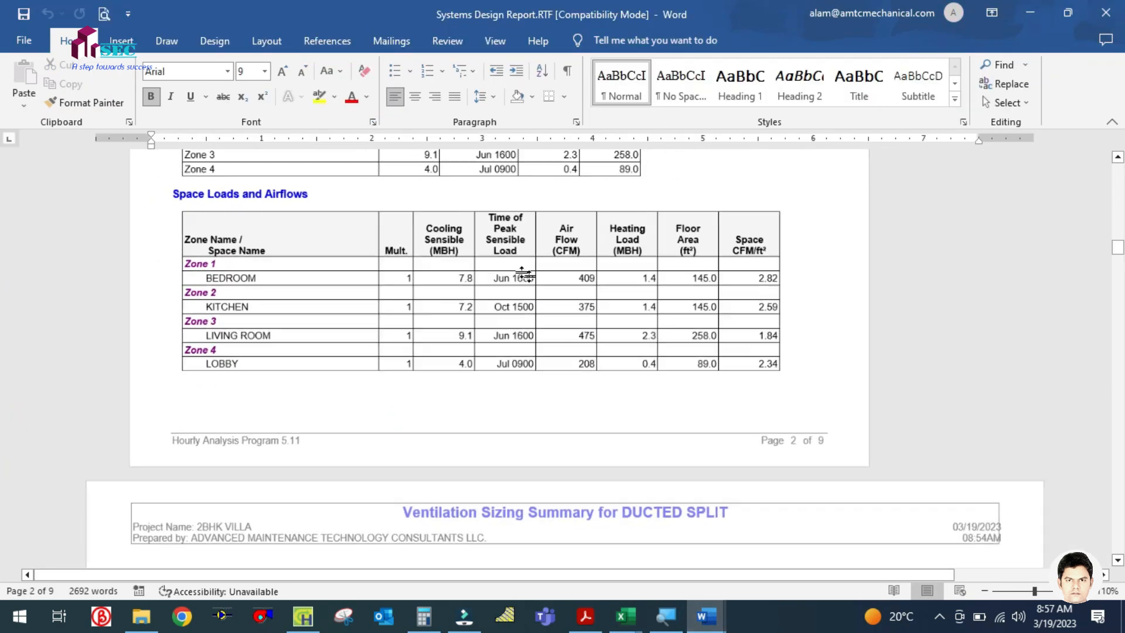
Review the Systems Design Report's Ventilation Sizing Summary, Air System Design Load Summary and Zone Design Load Summary for DUCTED SPLIT
scroll(456, 295, "up", 3)
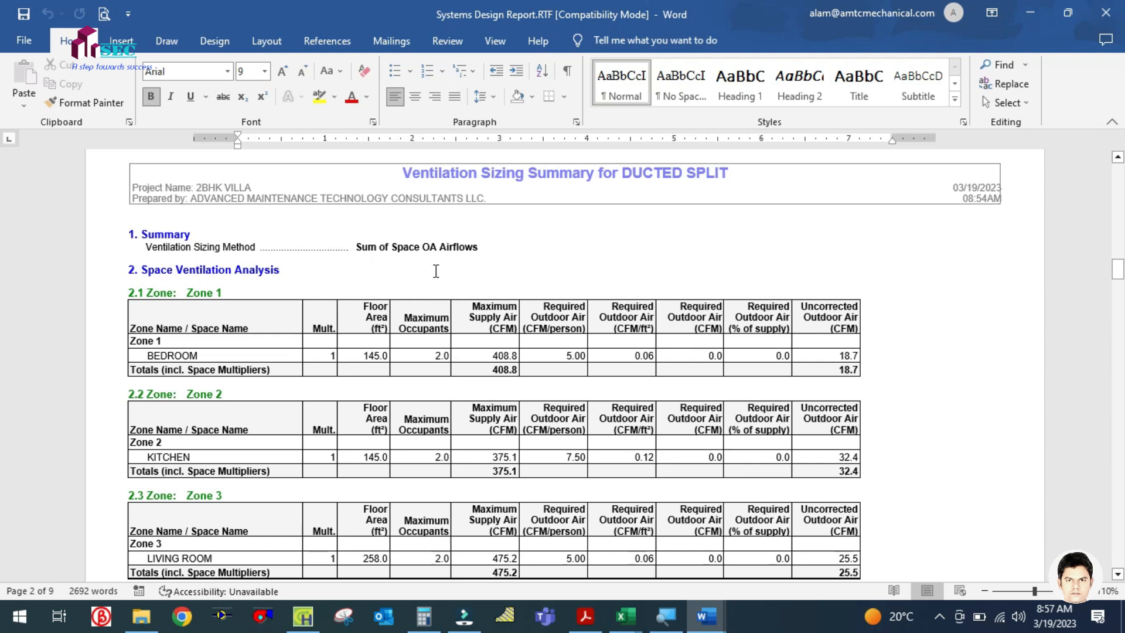
scroll(436, 271, "down", 3)
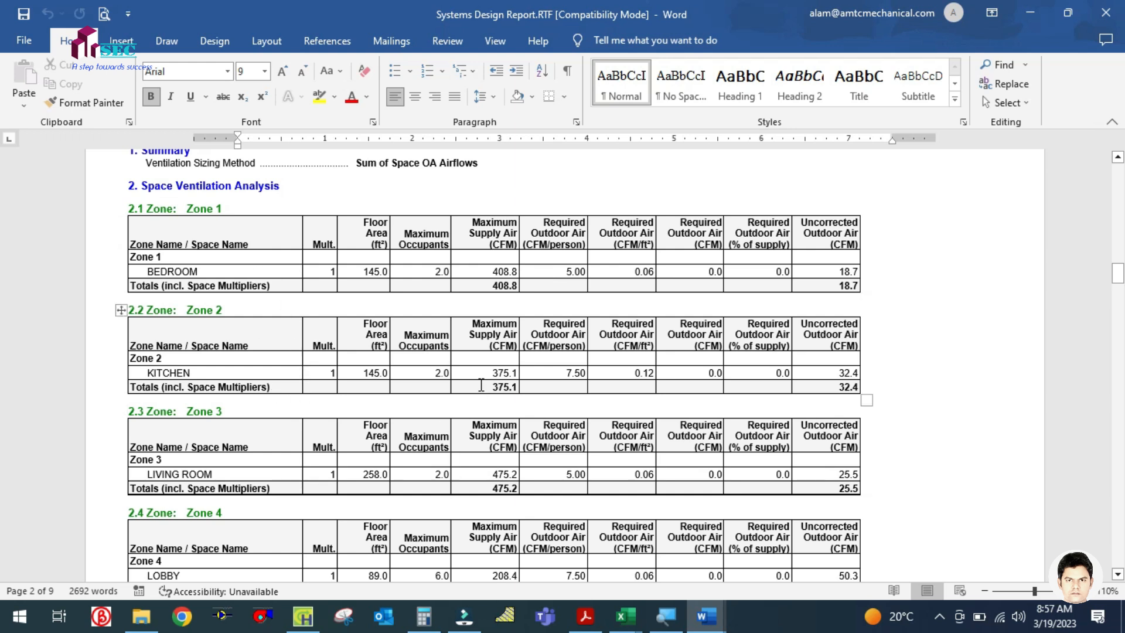
scroll(353, 363, "down", 10)
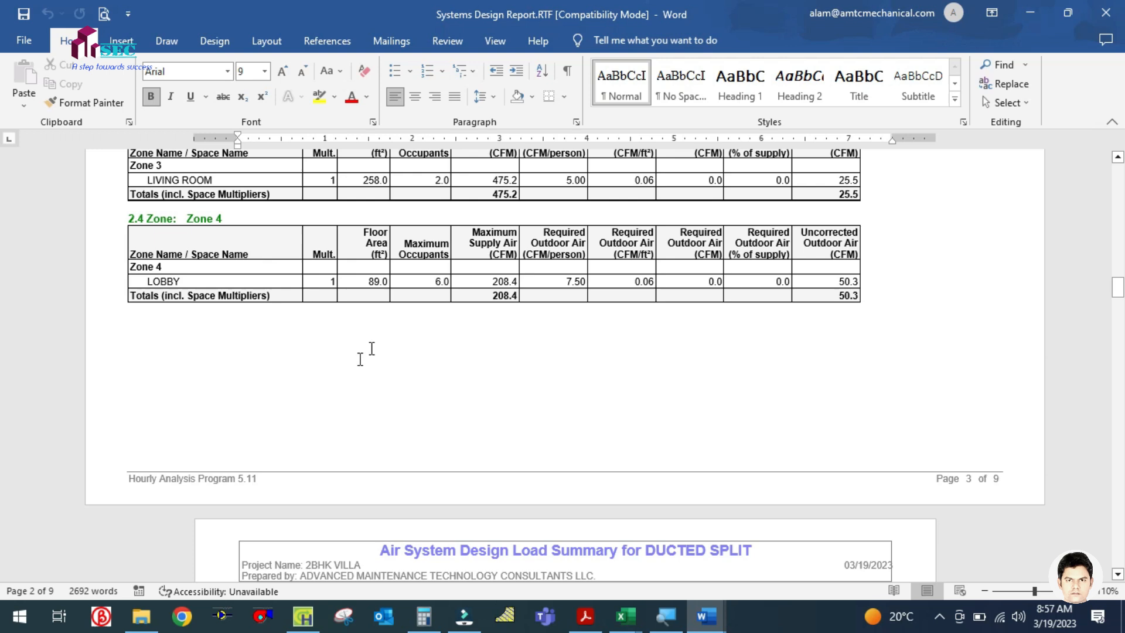
scroll(714, 281, "up", 10)
scroll(714, 278, "down", 18)
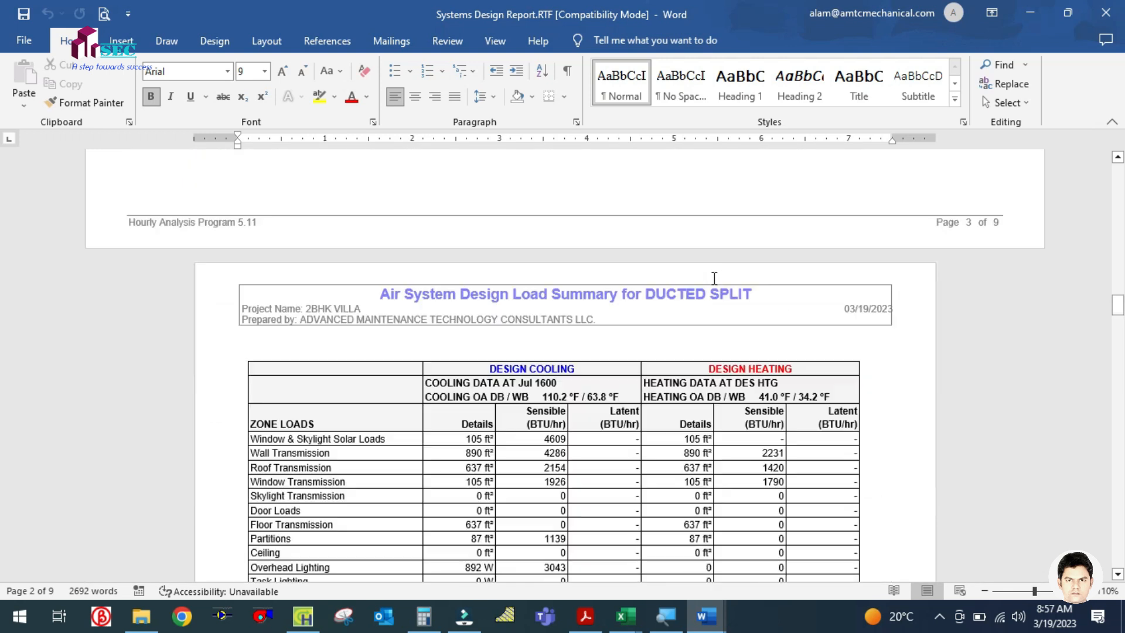
scroll(714, 278, "down", 15)
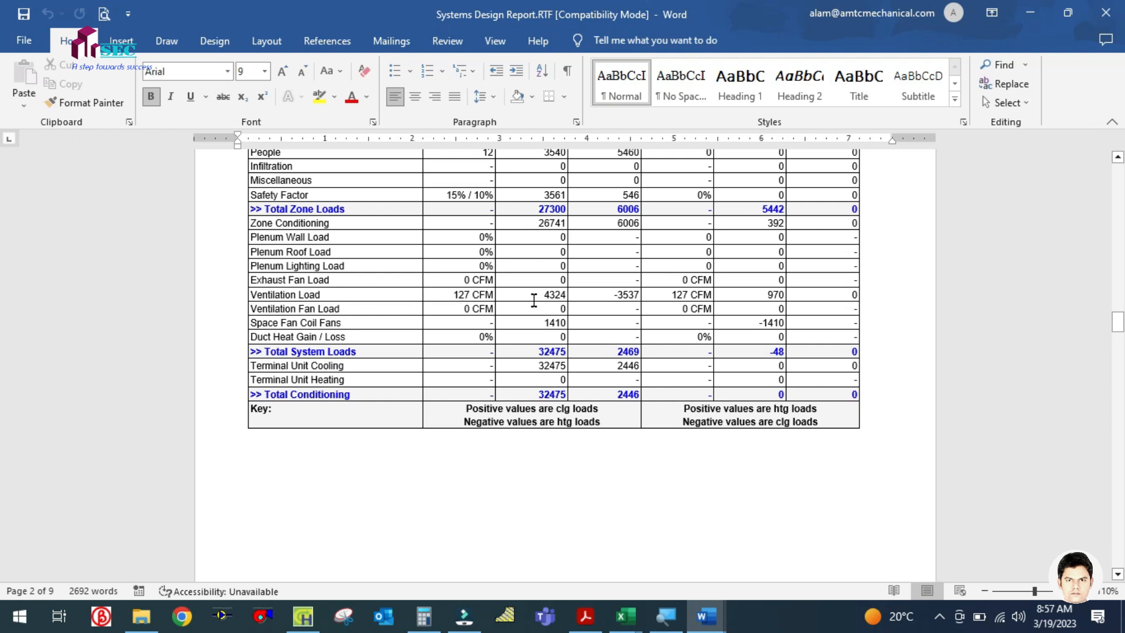
scroll(532, 311, "down", 20)
scroll(532, 312, "down", 20)
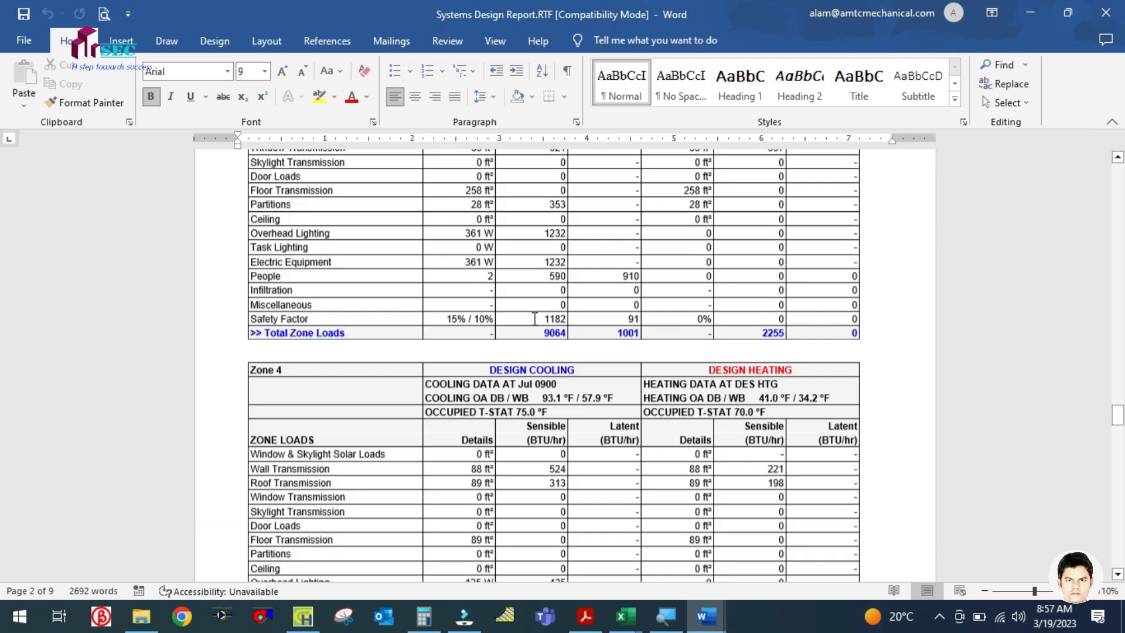
scroll(538, 321, "down", 20)
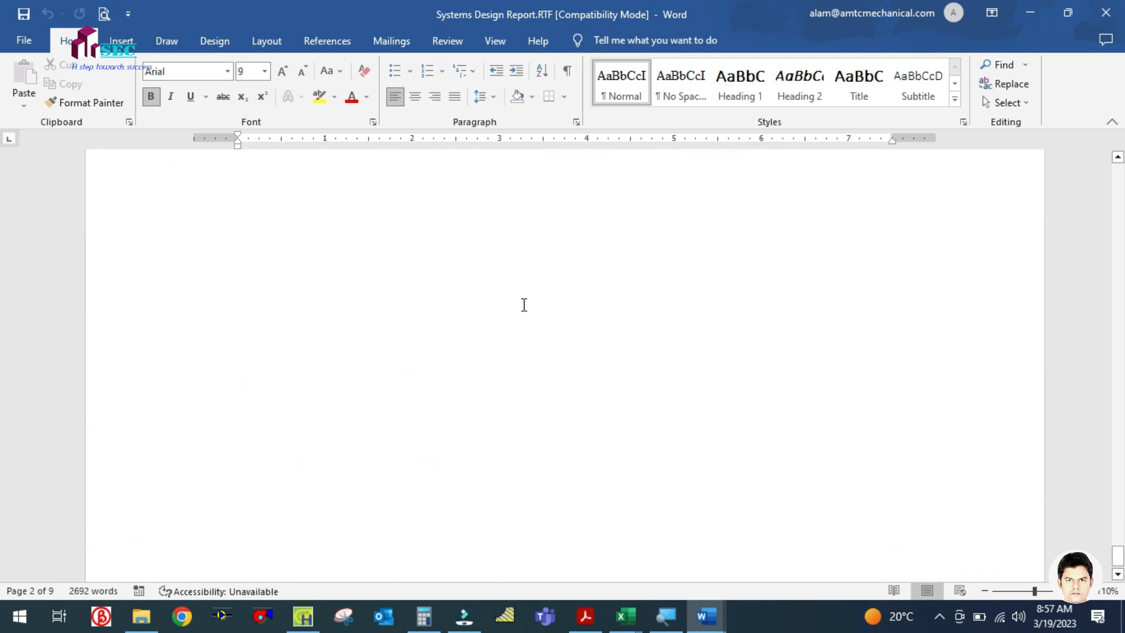
Go back to the report's first page, check the DOAS Sizing Summary for DUCTED SPLIT, and close the document
scroll(525, 307, "up", 20)
scroll(526, 310, "up", 20)
scroll(530, 320, "up", 20)
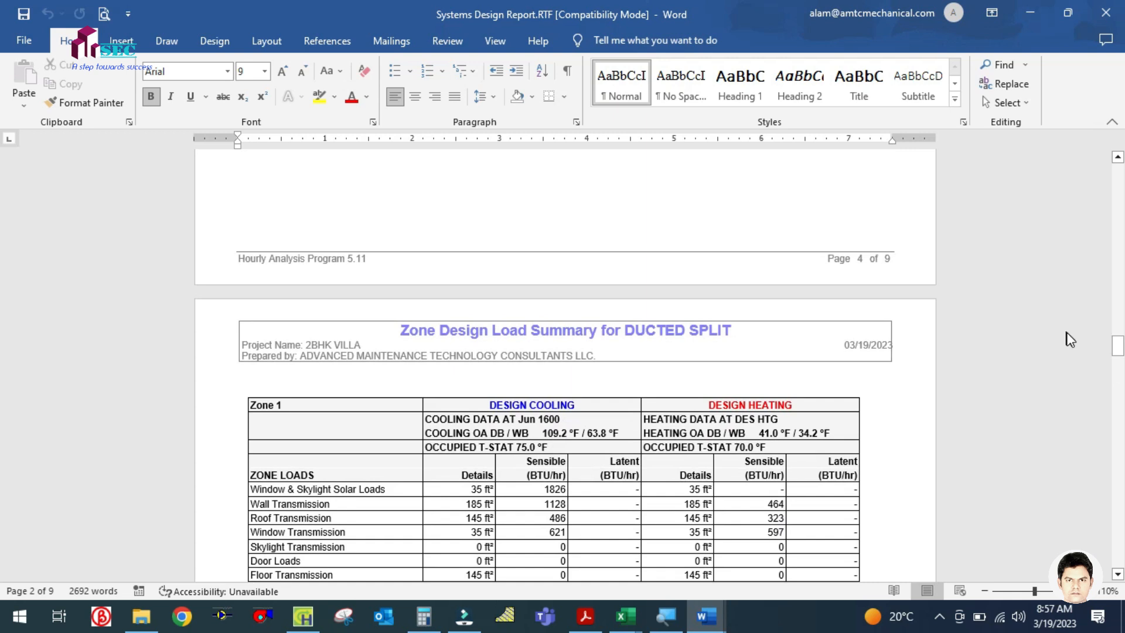
left_click_drag(1117, 346, 1117, 176)
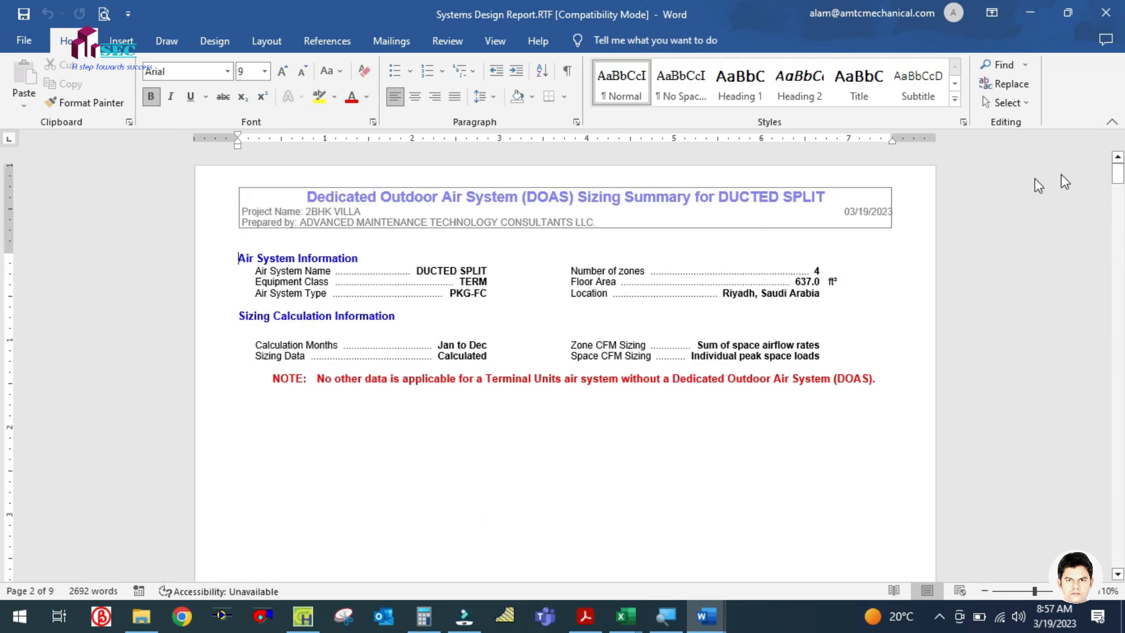
scroll(1065, 182, "up", 2)
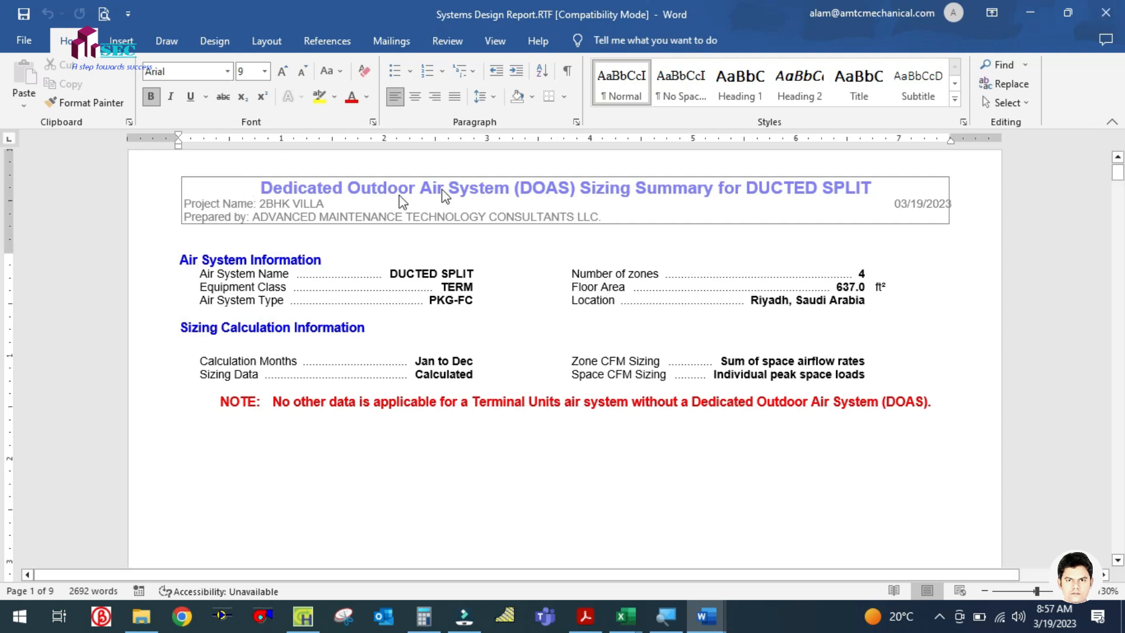
left_click(1105, 13)
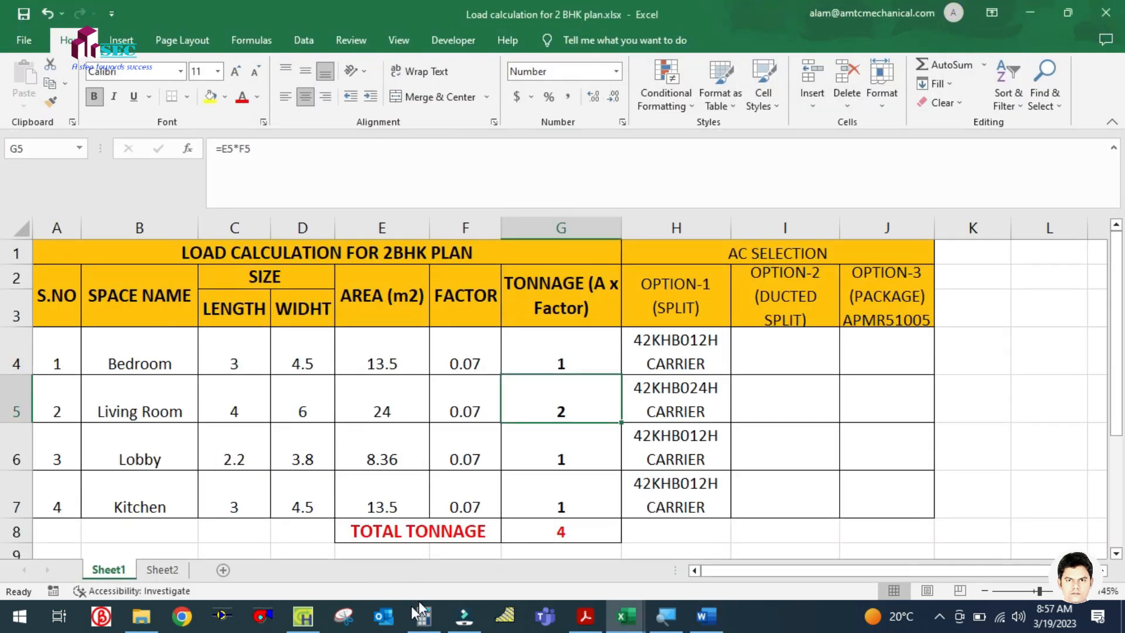
Switch to HAP and open the input data report for the BEDROOM space
left_click(302, 615)
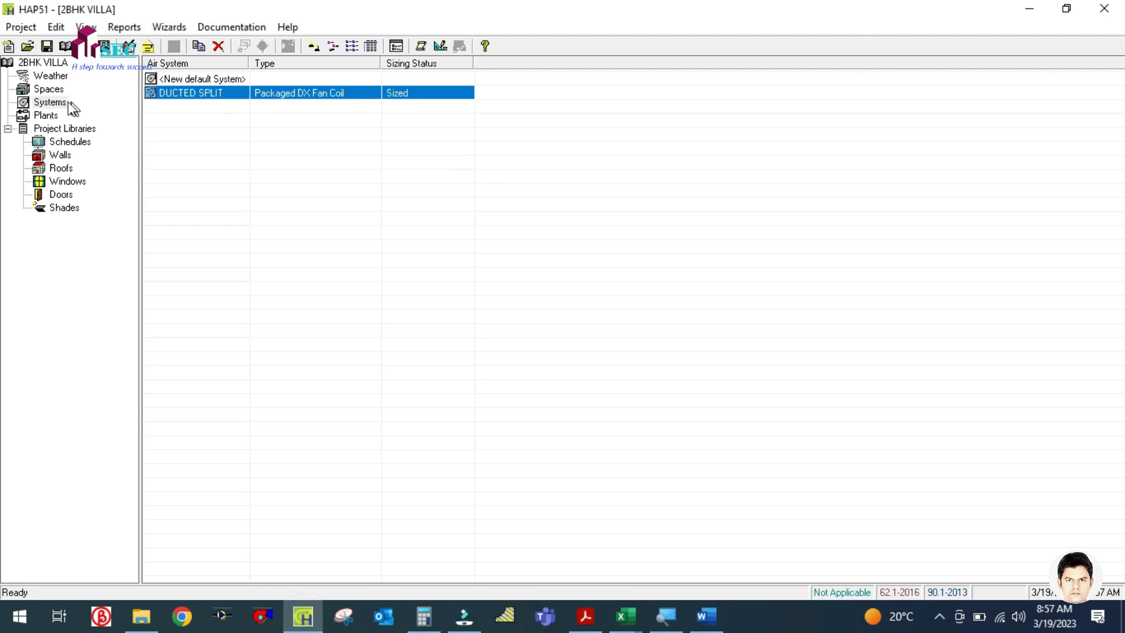
left_click(49, 91)
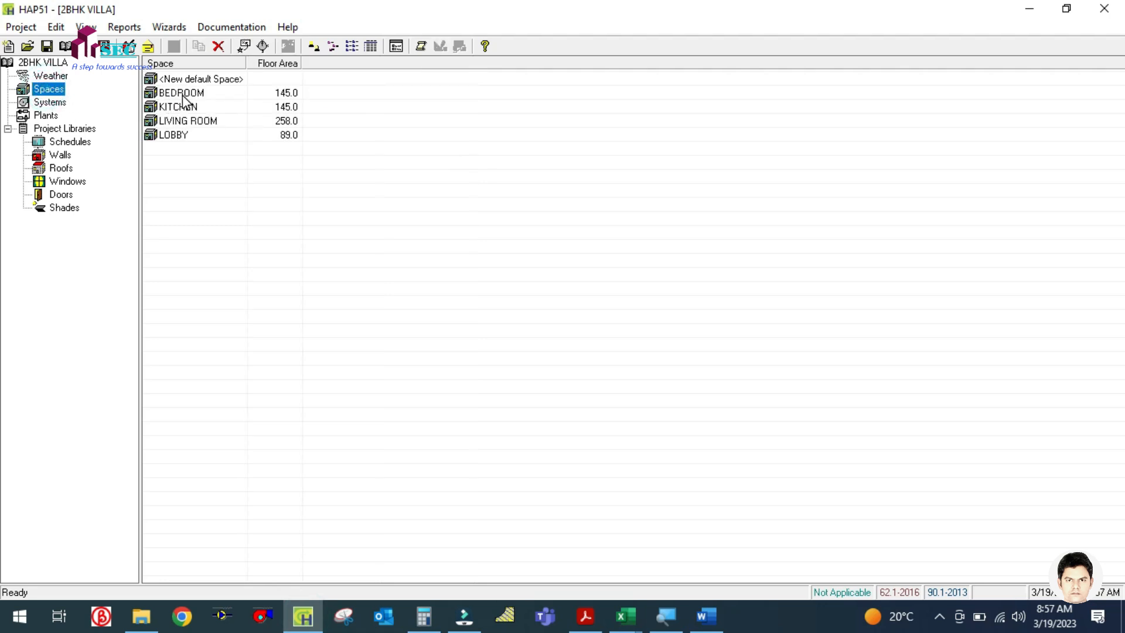
left_click(182, 95)
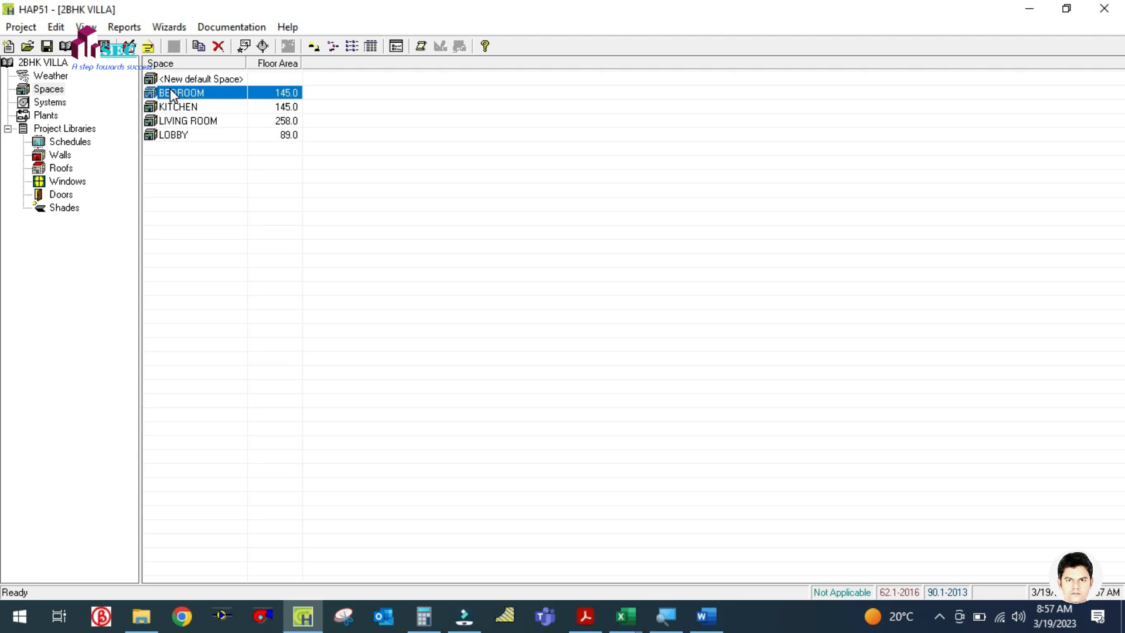
left_click(420, 48)
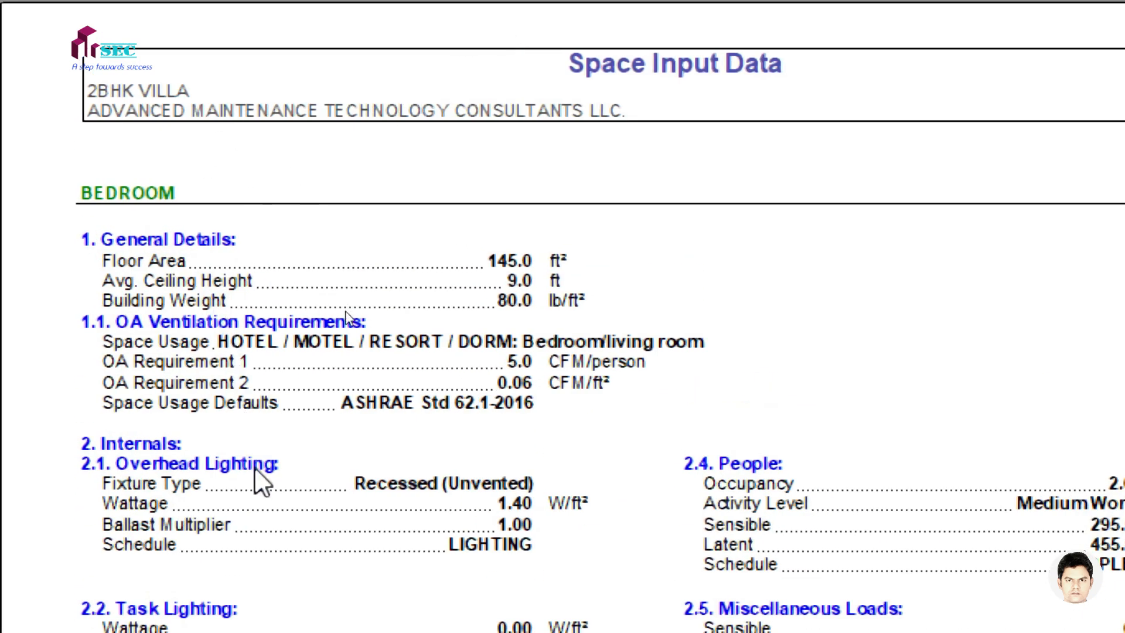
Review the bedroom's general, ventilation, internals, wall, roof, infiltration, floor and partition inputs, and close the Space Input Data report
scroll(578, 281, "down", 1)
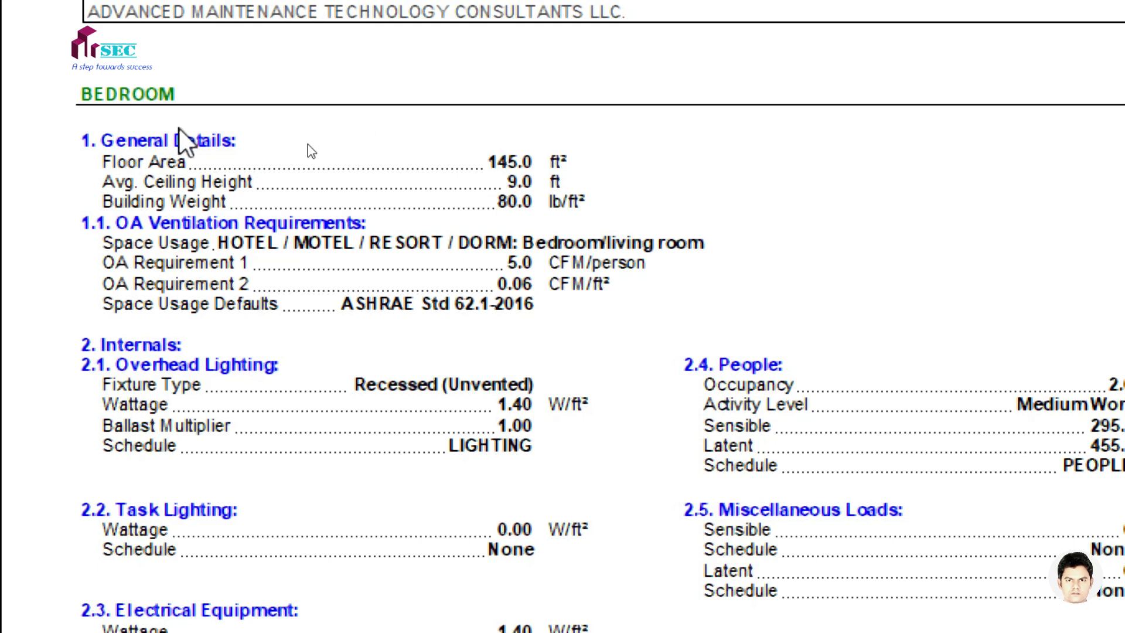
scroll(316, 151, "down", 1)
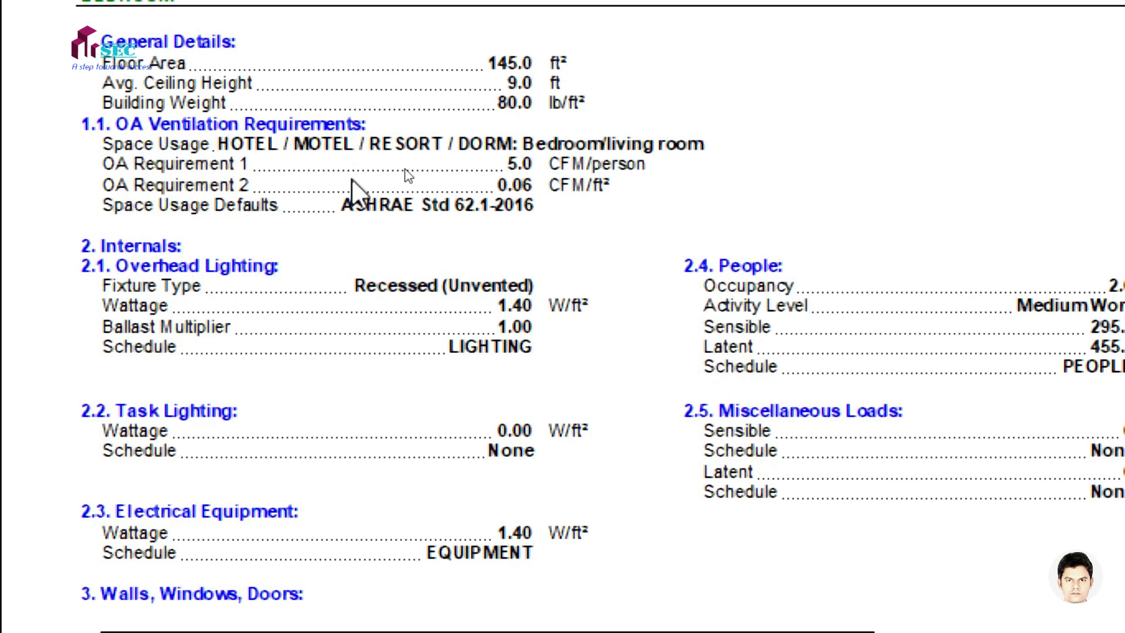
scroll(476, 189, "down", 2)
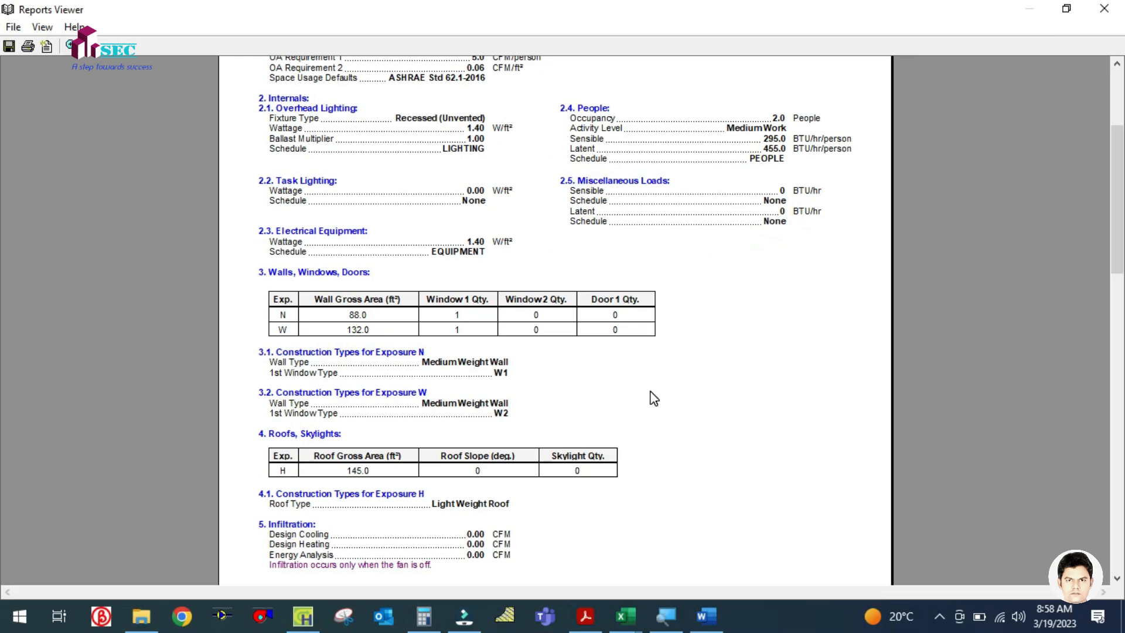
scroll(653, 399, "down", 10)
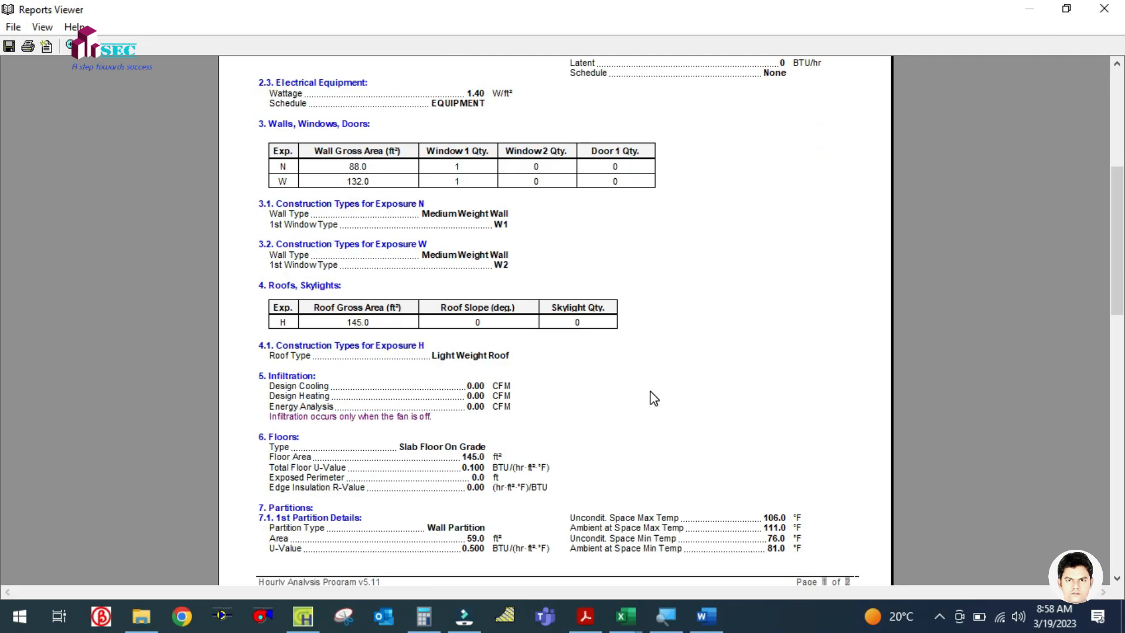
left_click(1104, 8)
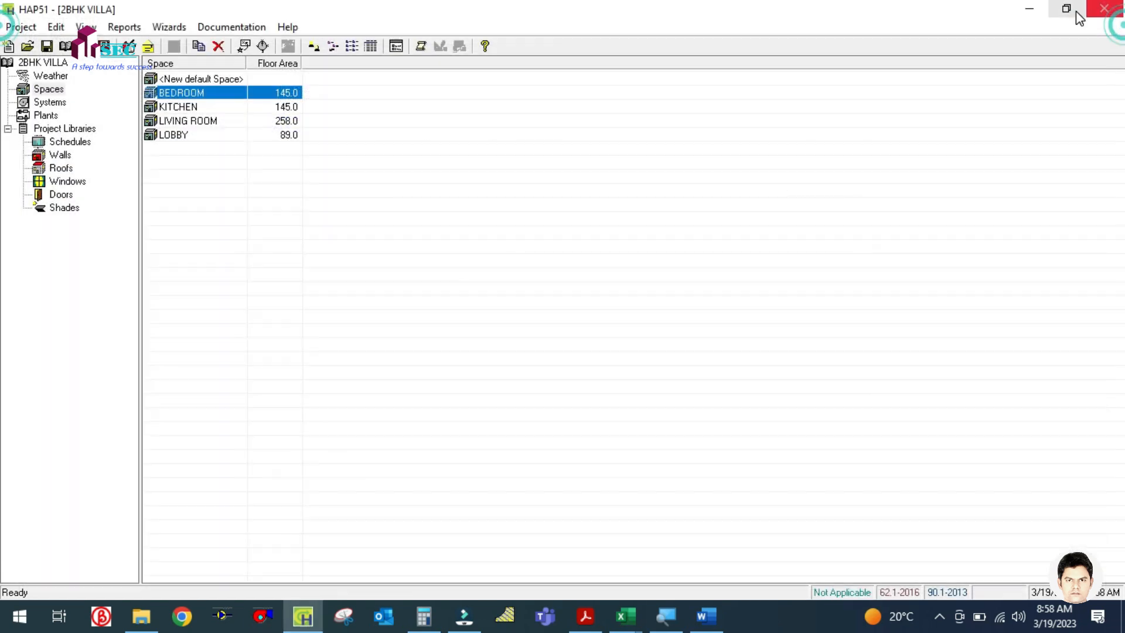